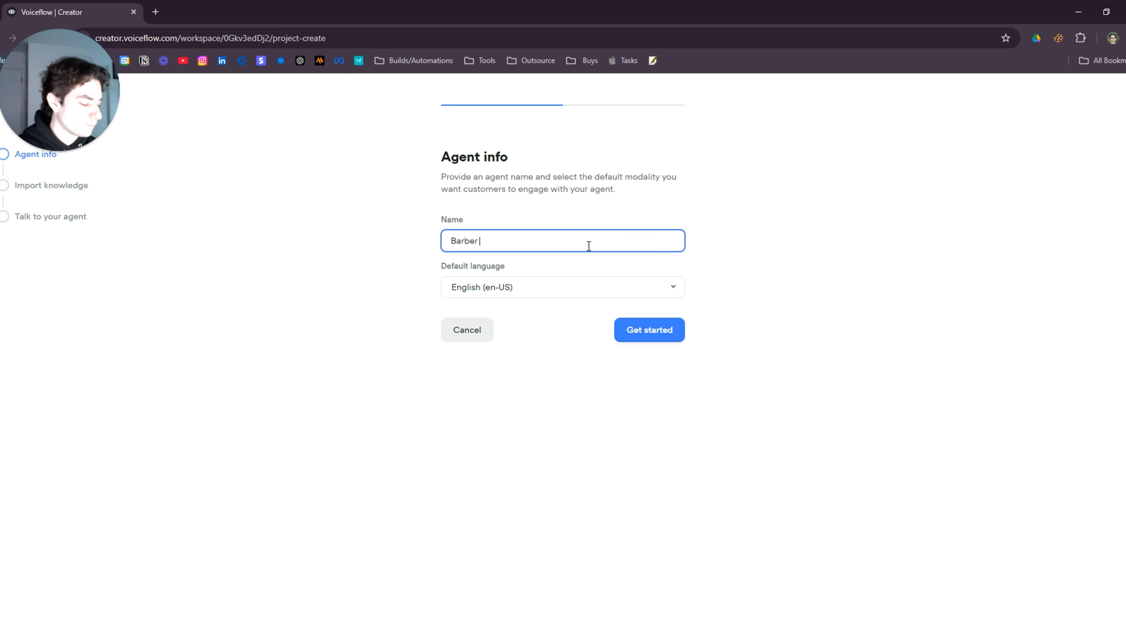
# Name the new agent 'Barber Shop Chatbot', get started, and skip the webpage import
pyautogui.write('Shop C')
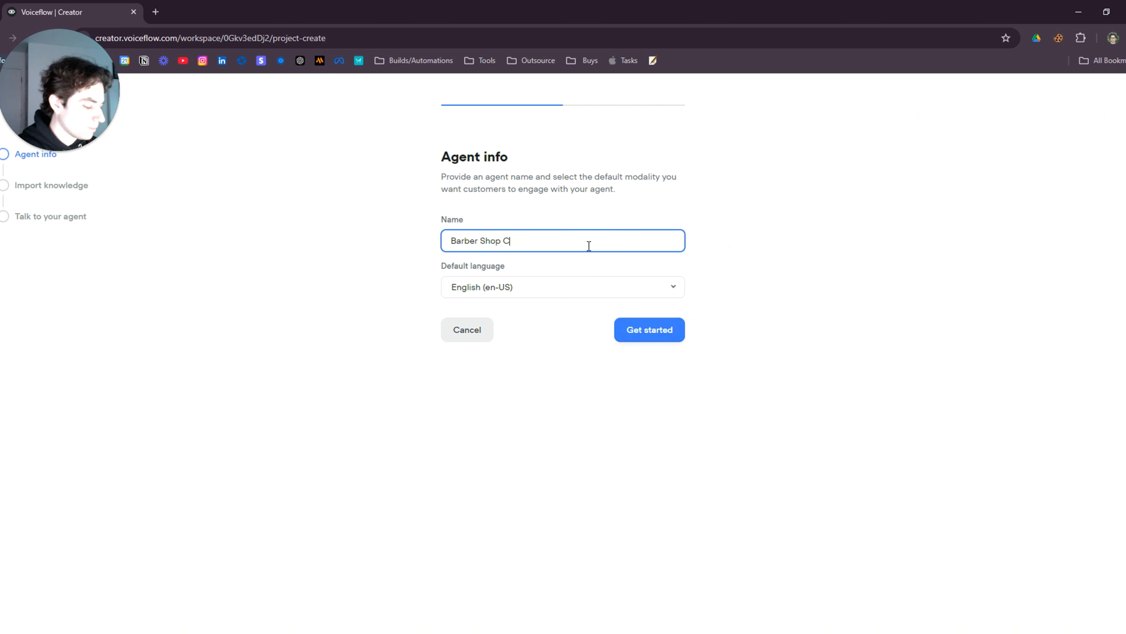
pyautogui.write('hatbot')
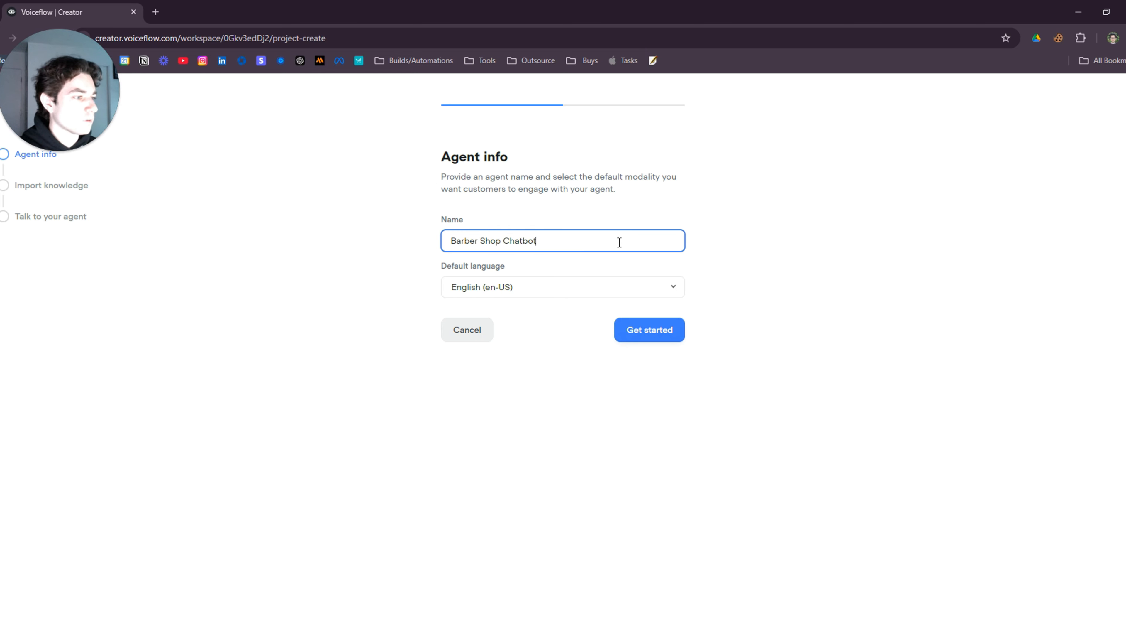
pyautogui.click(667, 331)
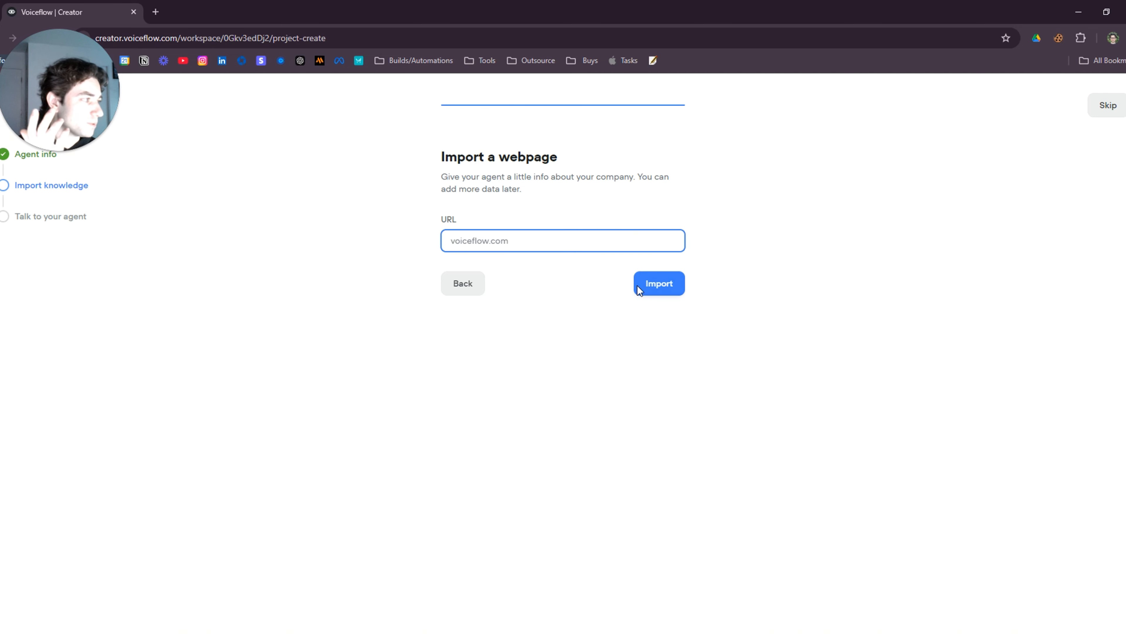
pyautogui.click(1105, 108)
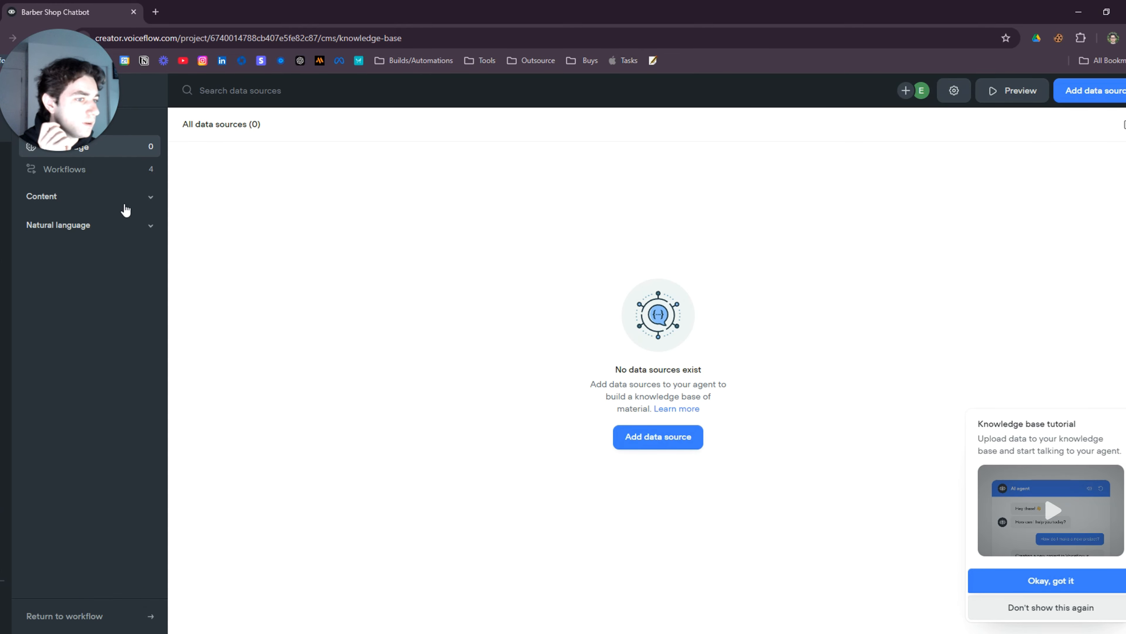
# Permanently delete the sample workflows Book a demo, Submit a ticket and Knowledge base response
pyautogui.click(87, 170)
pyautogui.click(187, 185)
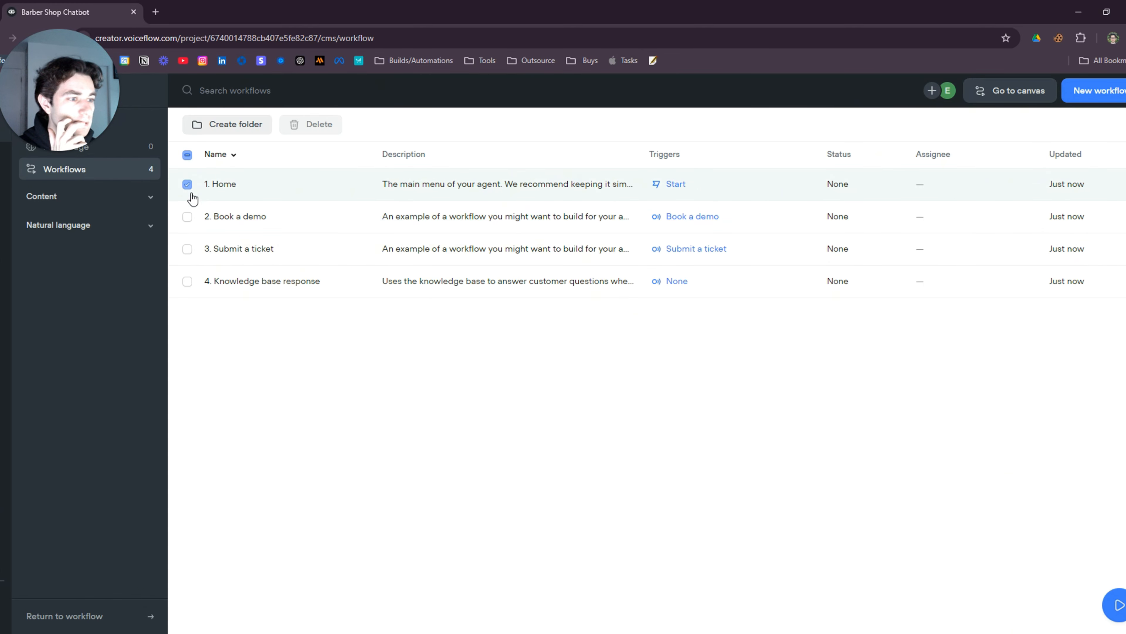
pyautogui.click(188, 218)
pyautogui.click(188, 250)
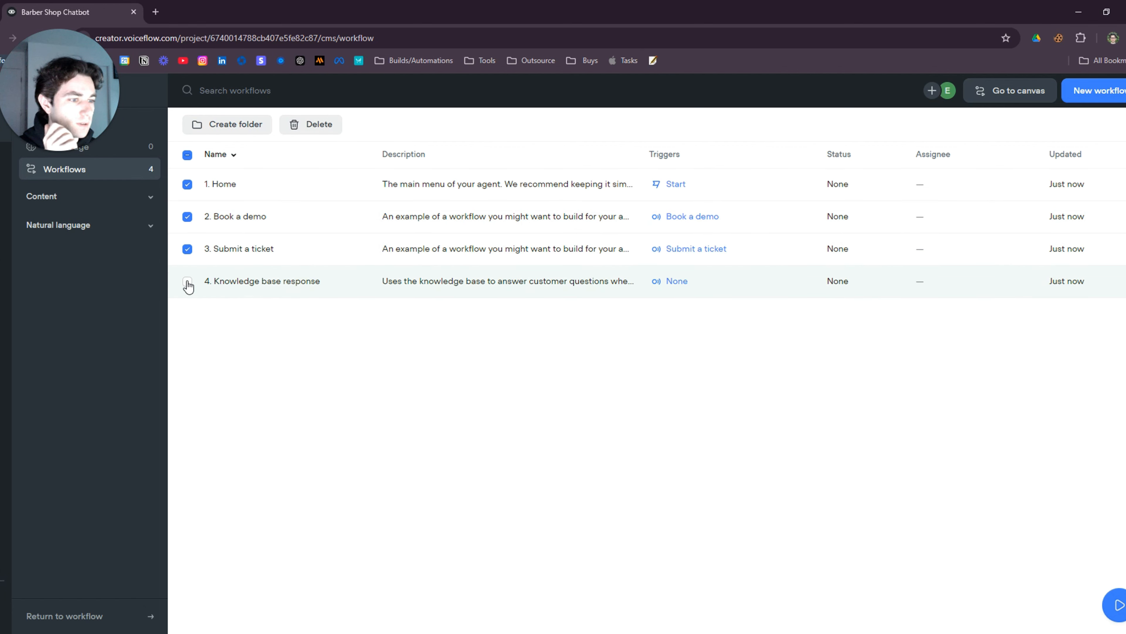
pyautogui.click(188, 281)
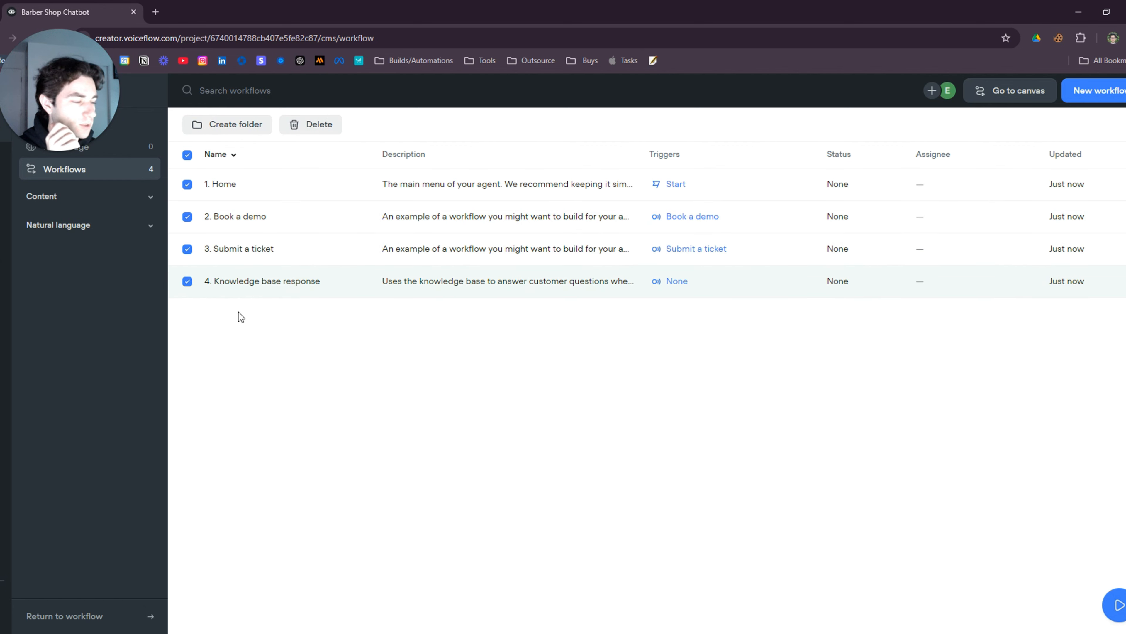
pyautogui.click(321, 129)
pyautogui.click(584, 222)
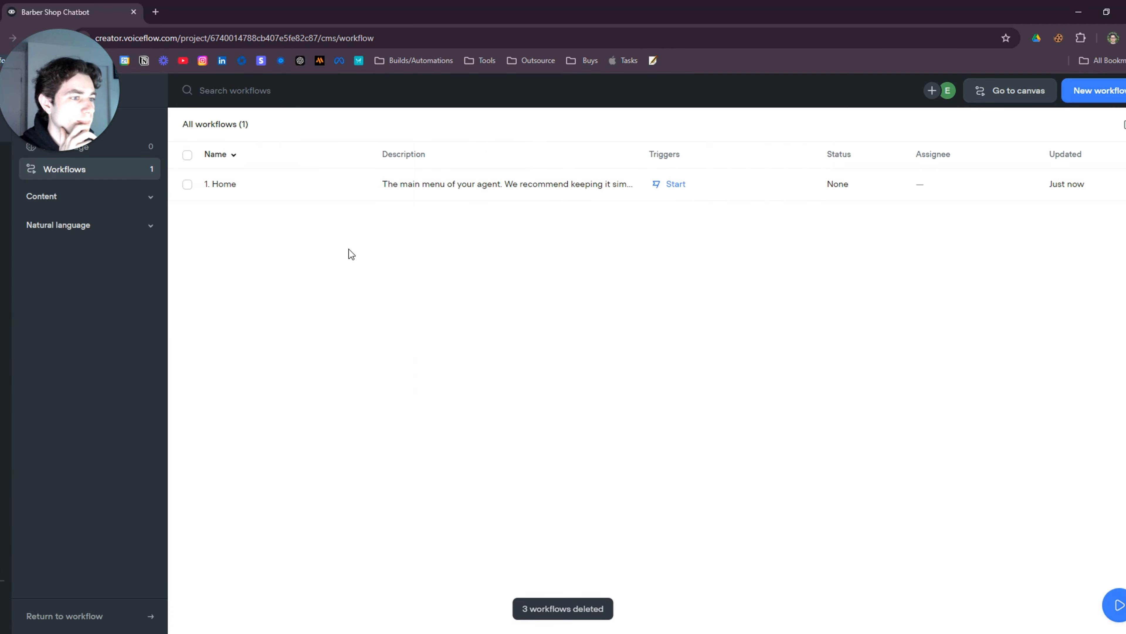
# Open 1. Home on the canvas and delete all template blocks, keeping only Start
pyautogui.click(259, 181)
pyautogui.click(1043, 211)
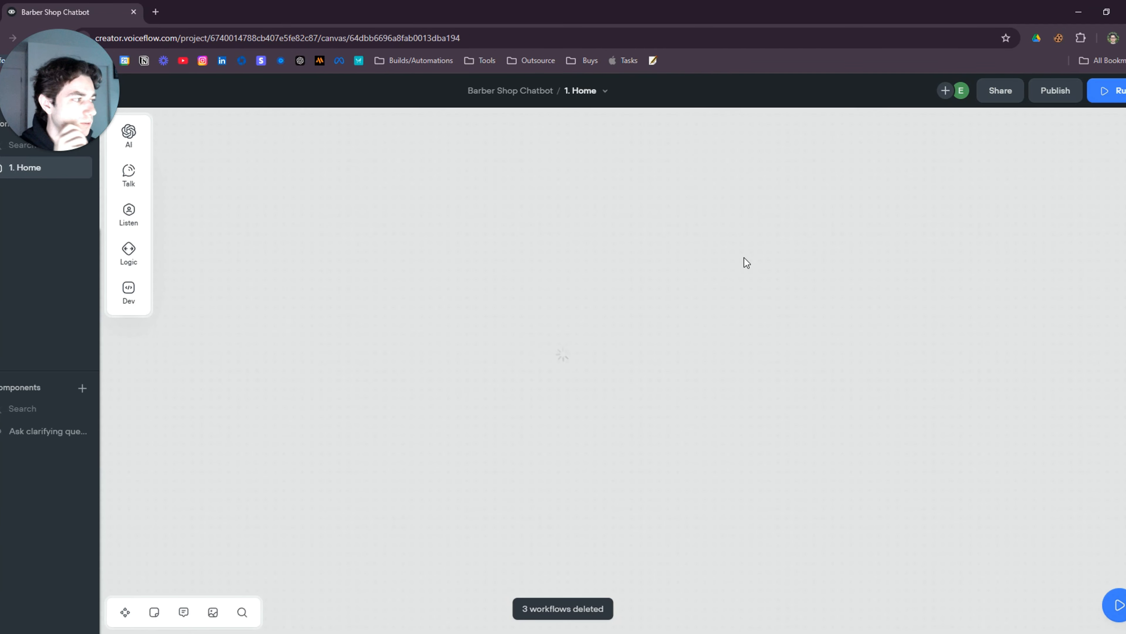
pyautogui.scroll(-8, 597, 389)
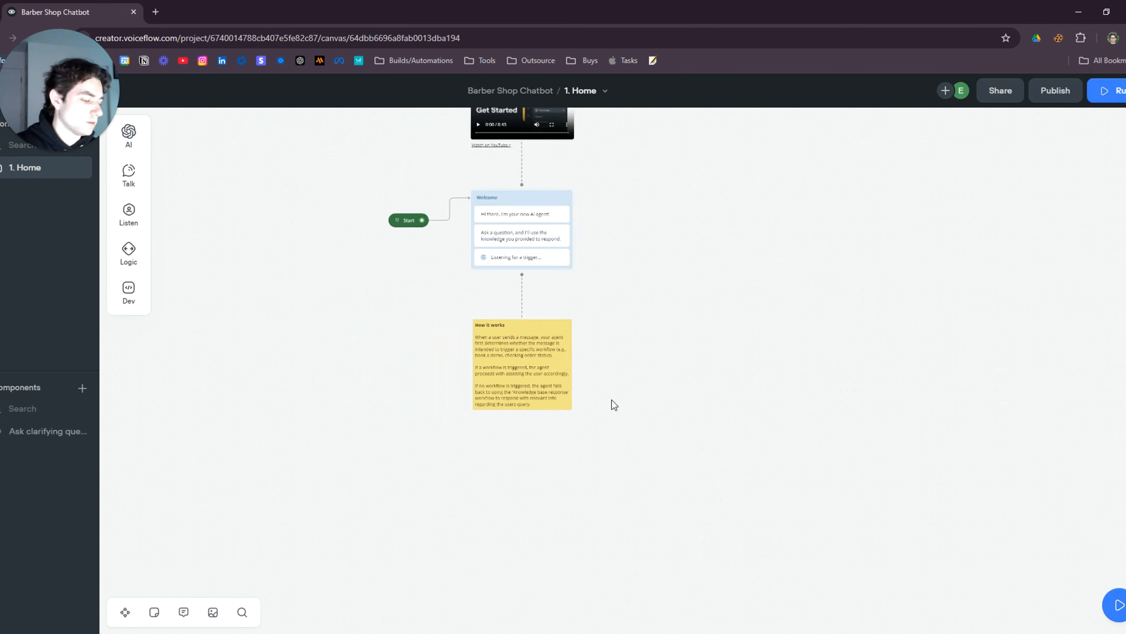
pyautogui.moveTo(658, 323); pyautogui.dragTo(611, 279)
pyautogui.scroll(3, 612, 278)
pyautogui.moveTo(382, 165); pyautogui.dragTo(606, 513)
pyautogui.press('Delete')
pyautogui.moveTo(468, 340); pyautogui.dragTo(427, 326)
pyautogui.scroll(4, 425, 322)
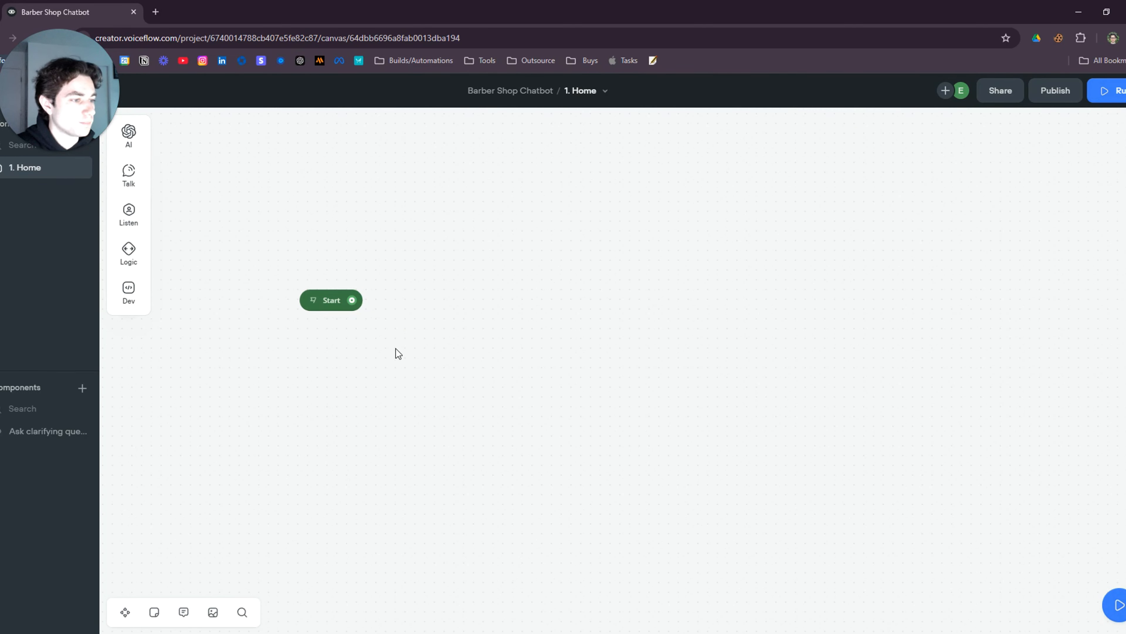
pyautogui.moveTo(408, 379); pyautogui.dragTo(438, 283)
pyautogui.scroll(1, 438, 283)
pyautogui.moveTo(385, 238); pyautogui.dragTo(528, 237)
# Connect a new message block to Start saying 'Welcome to Sunny's Barber Shop'
pyautogui.moveTo(590, 253)
pyautogui.moveTo(604, 277)
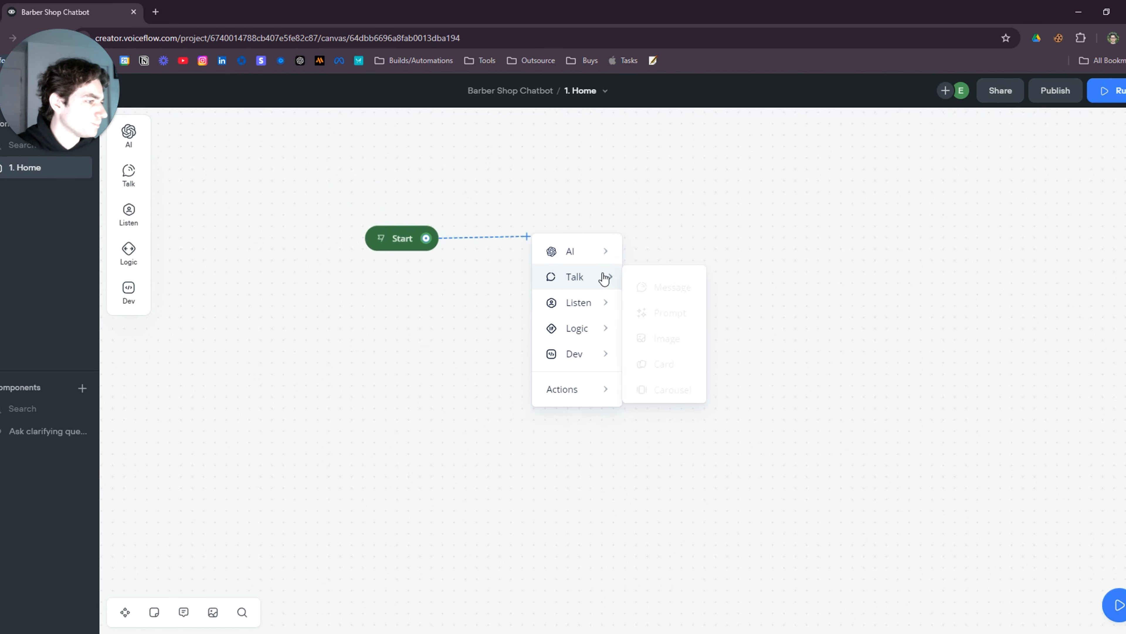
pyautogui.click(645, 284)
pyautogui.moveTo(603, 242); pyautogui.dragTo(585, 244)
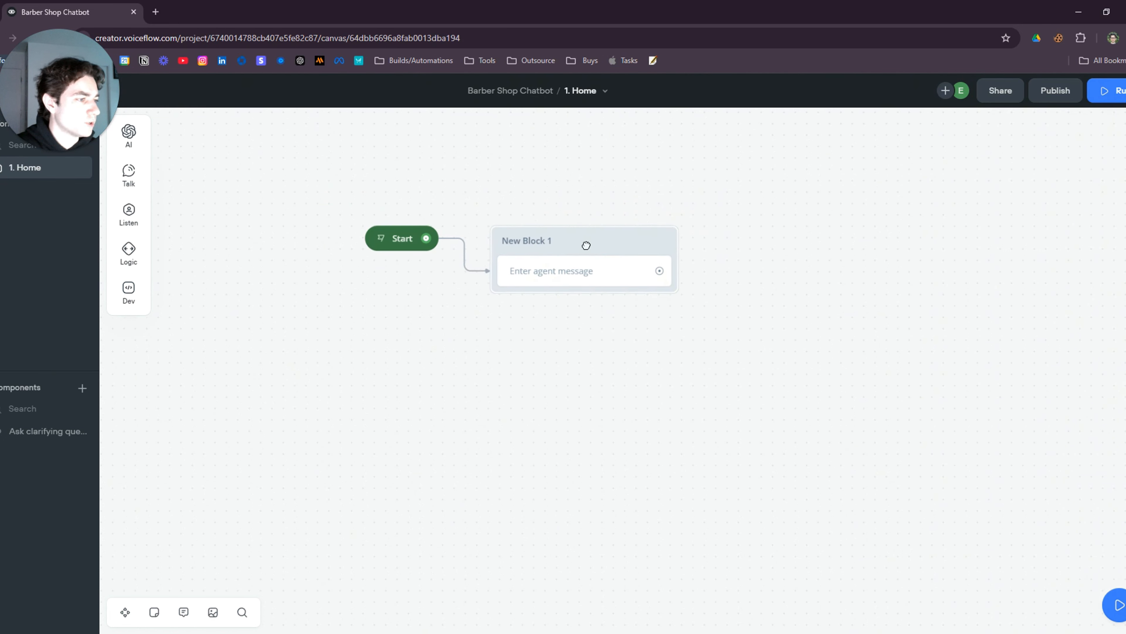
pyautogui.click(992, 177)
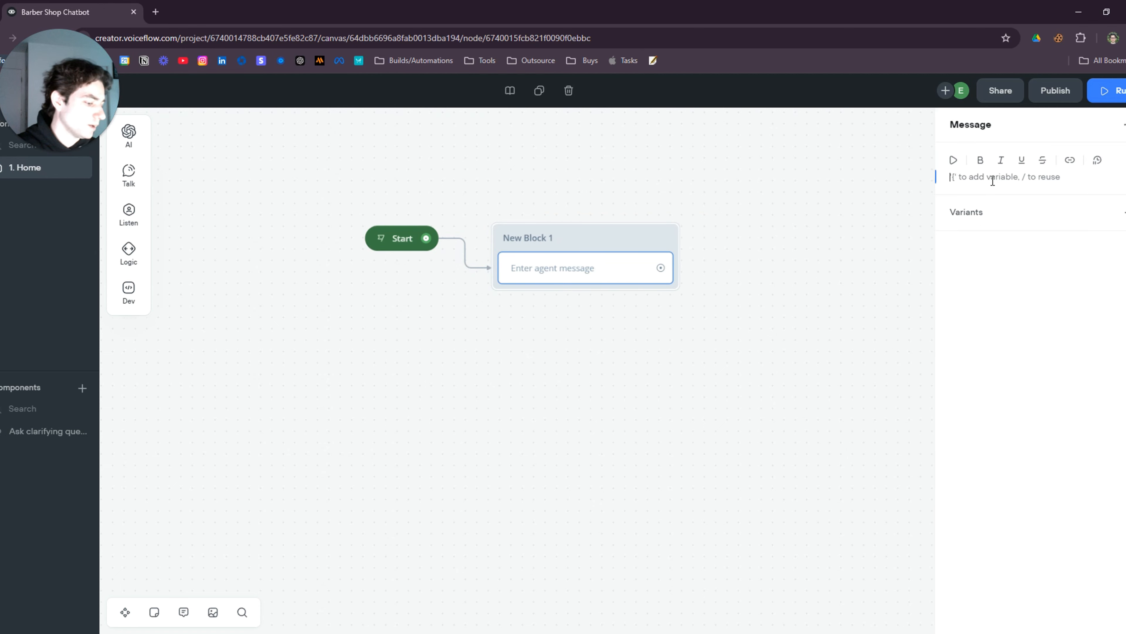
pyautogui.write("Welcome to Sunny's Barber Shop")
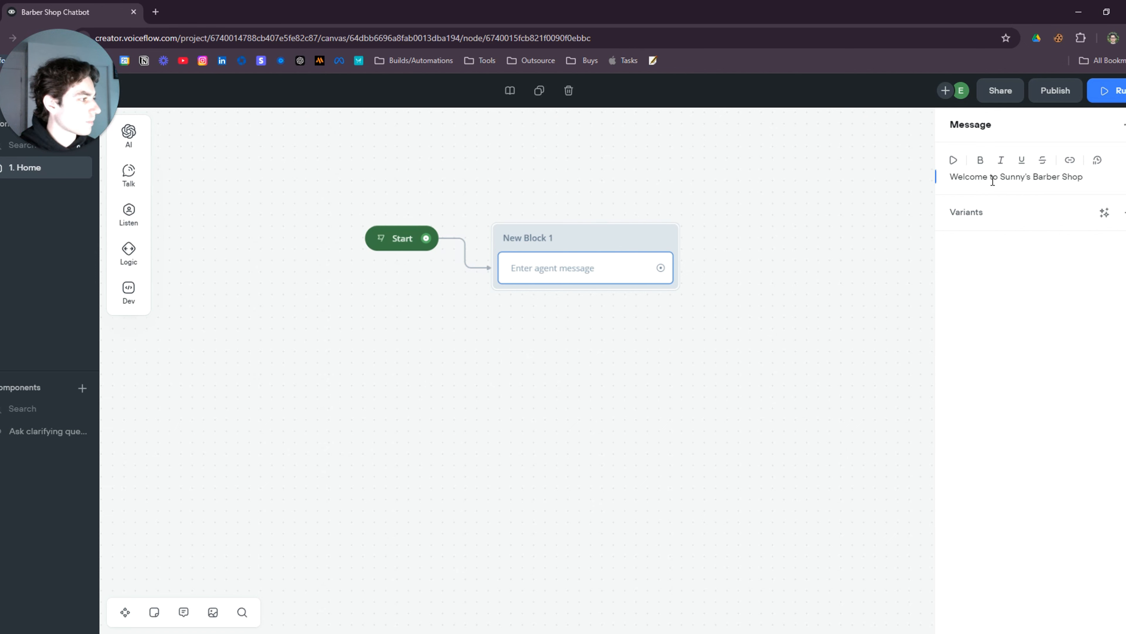
pyautogui.click(690, 377)
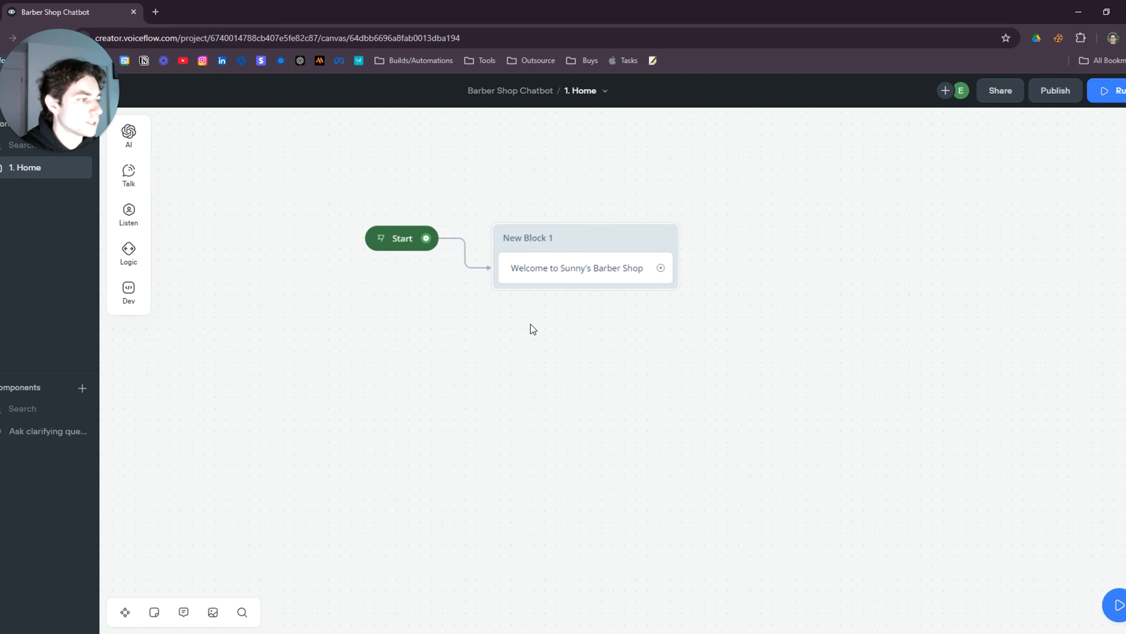
# Add a second message 'How can I help you today?' to New Block 1
pyautogui.moveTo(133, 181)
pyautogui.moveTo(165, 177); pyautogui.dragTo(628, 314)
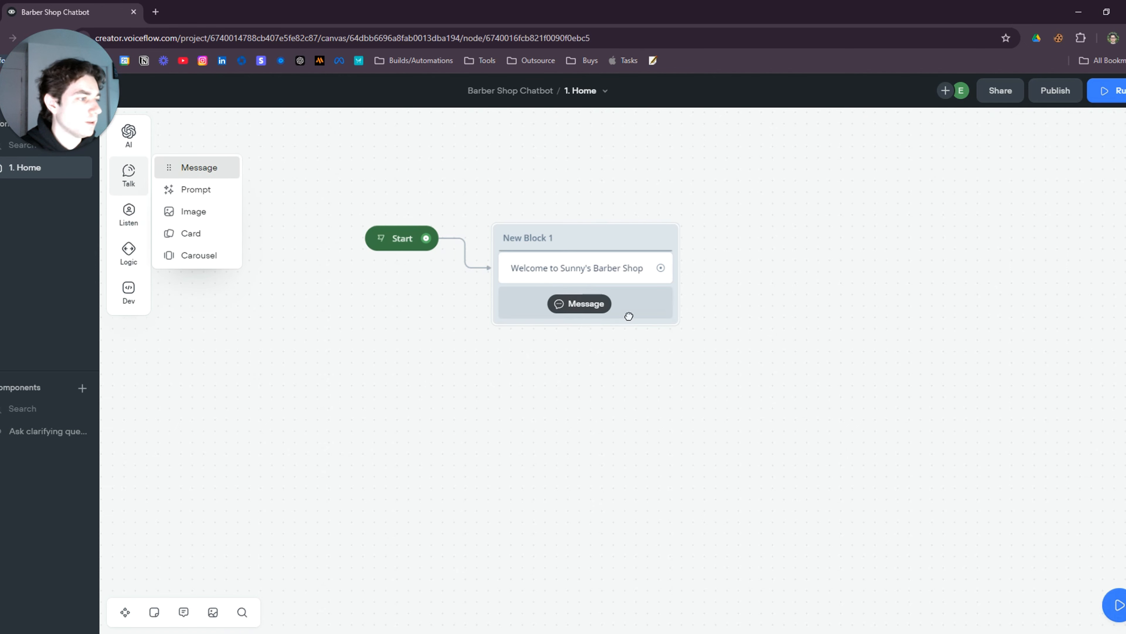
pyautogui.click(1016, 182)
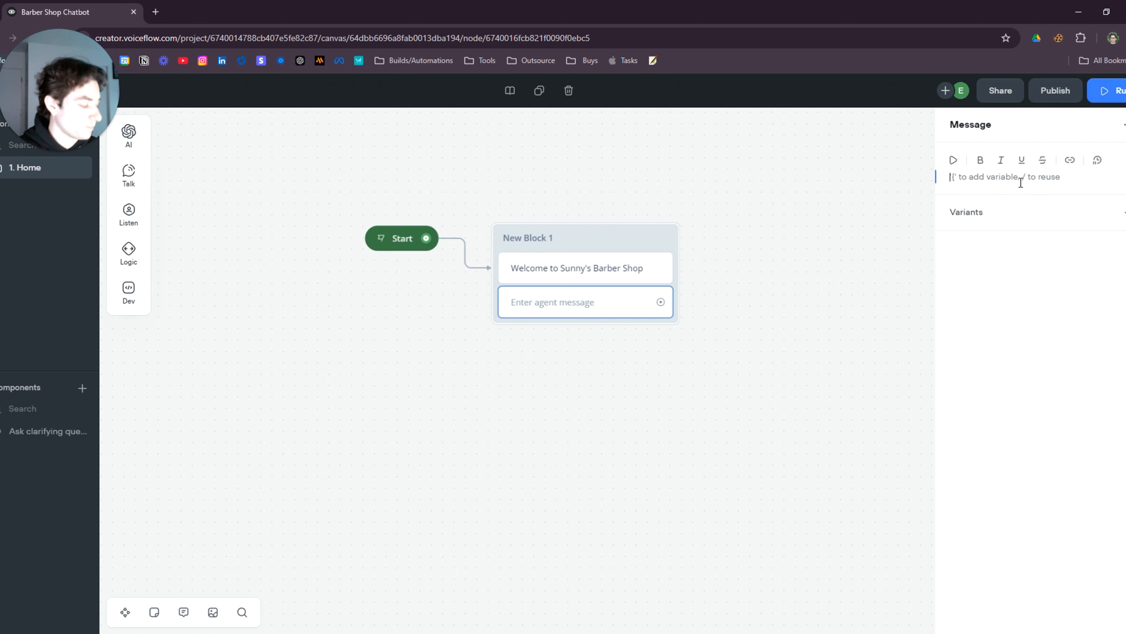
pyautogui.write('How can I h')
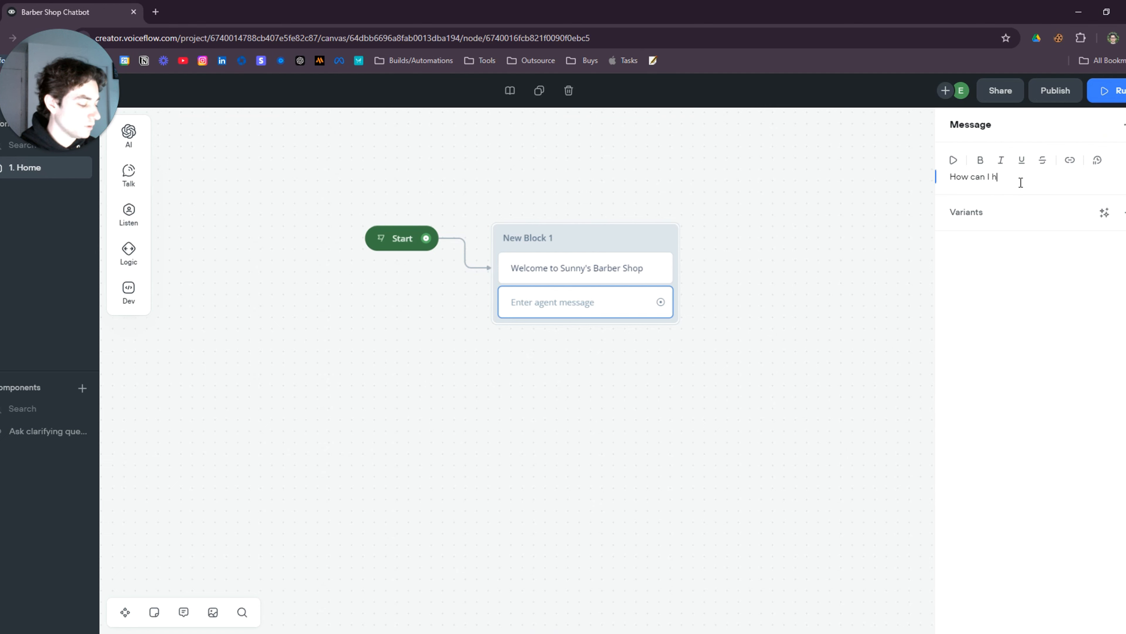
pyautogui.write('elp you today?')
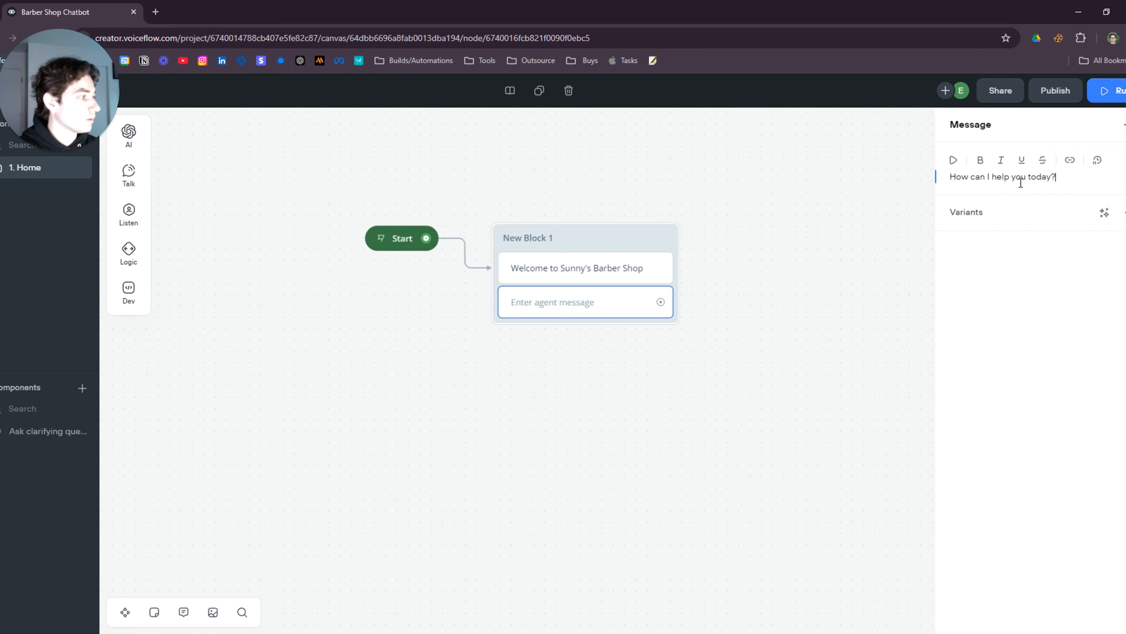
pyautogui.click(741, 347)
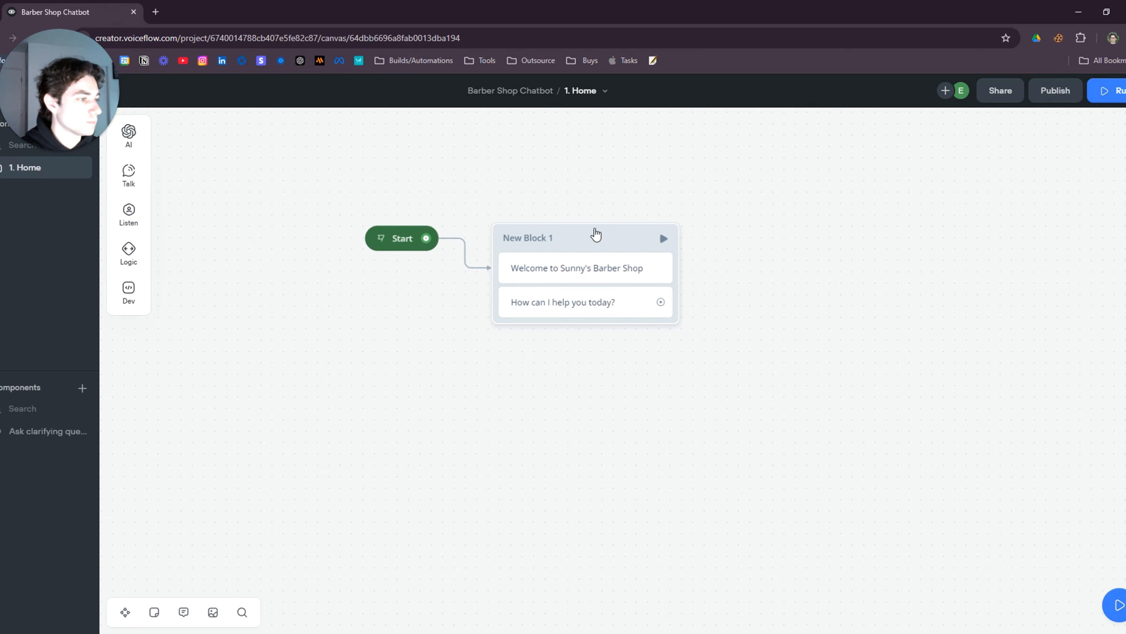
pyautogui.moveTo(595, 231); pyautogui.dragTo(605, 265)
pyautogui.moveTo(412, 242); pyautogui.dragTo(388, 252)
pyautogui.moveTo(623, 279)
pyautogui.mouseDown()
pyautogui.moveTo(586, 277)
pyautogui.moveTo(608, 287)
pyautogui.mouseUp()
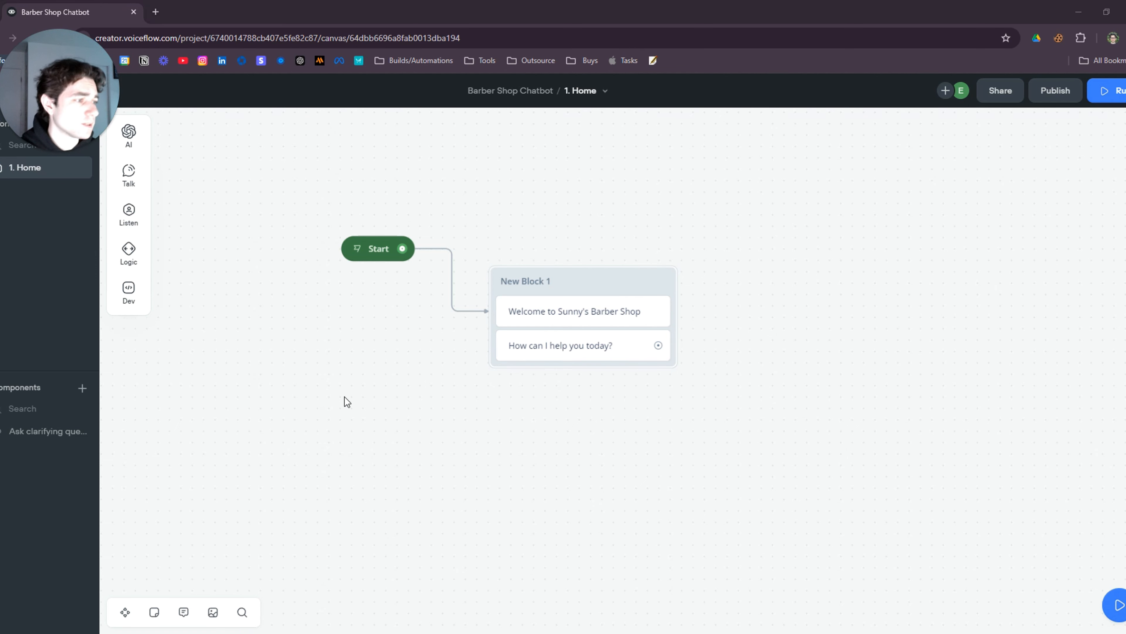
# Add a Buttons step to New Block 1 and stop it listening for other triggers
pyautogui.moveTo(613, 294); pyautogui.dragTo(613, 283)
pyautogui.moveTo(131, 187)
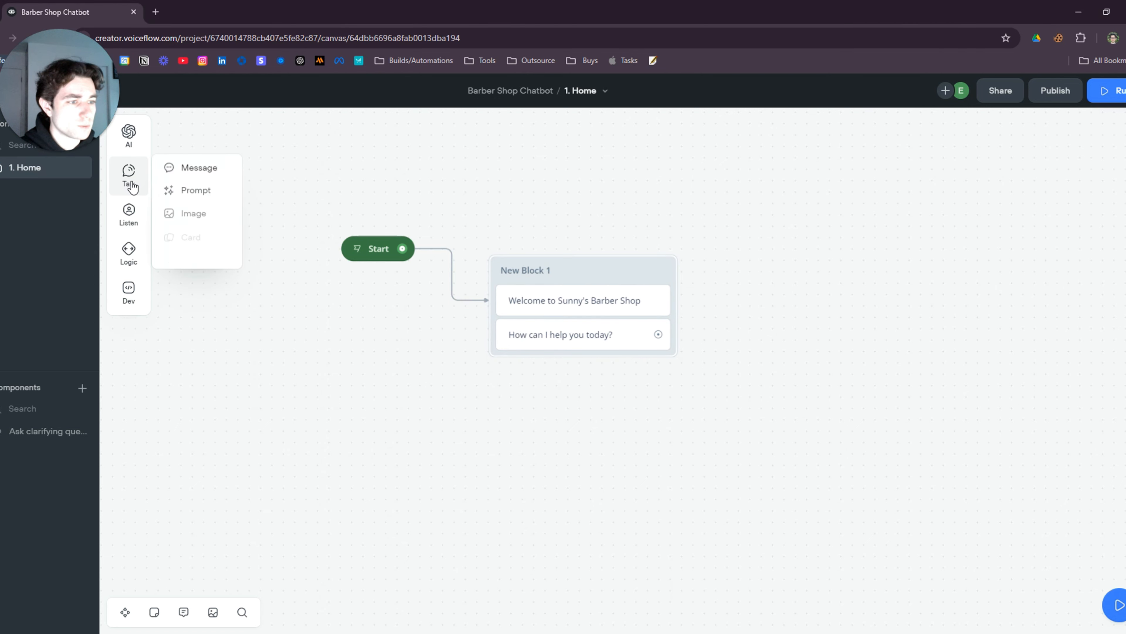
pyautogui.moveTo(129, 216)
pyautogui.moveTo(196, 207); pyautogui.dragTo(595, 368)
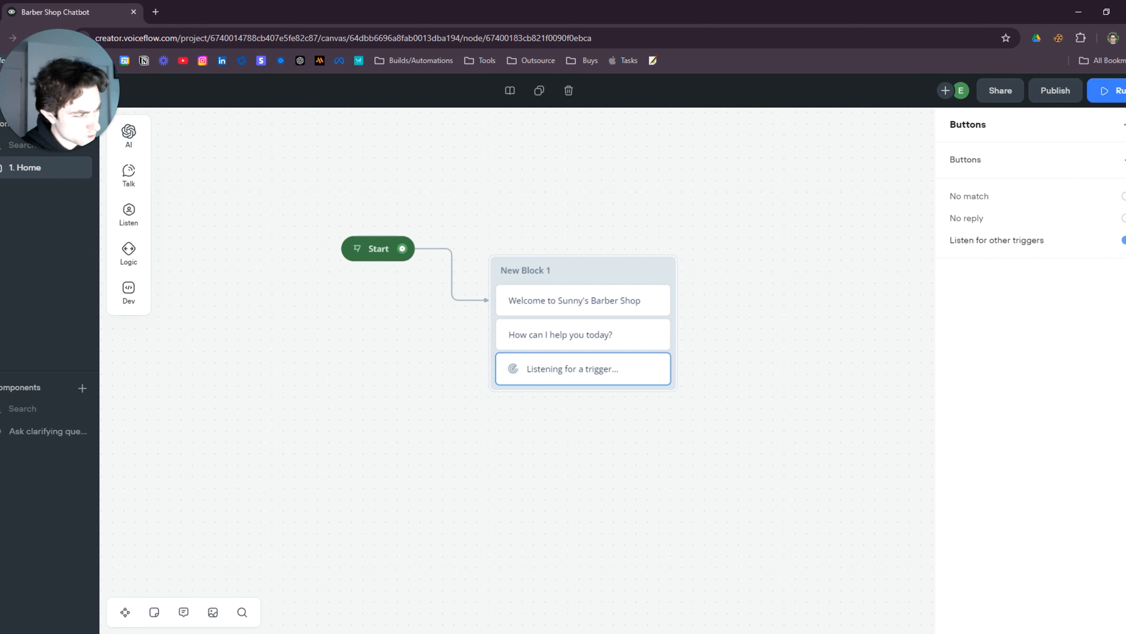
pyautogui.click(1124, 241)
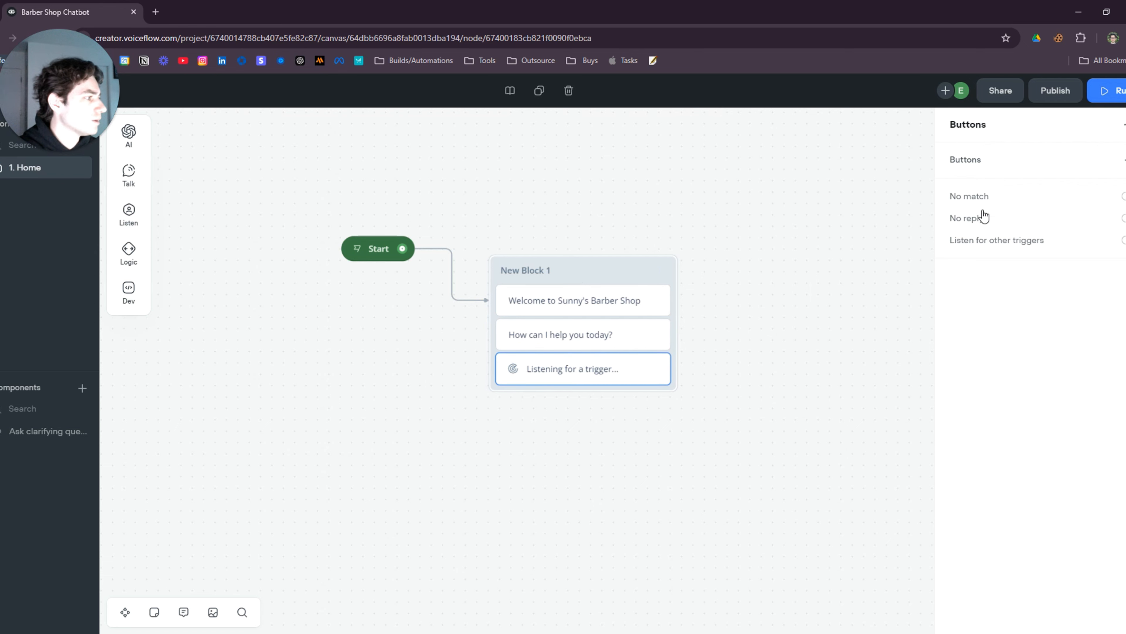
# Create buttons Book an Appointment, Cancel an Appointment, FAQs and Support
pyautogui.click(1124, 160)
pyautogui.write('B')
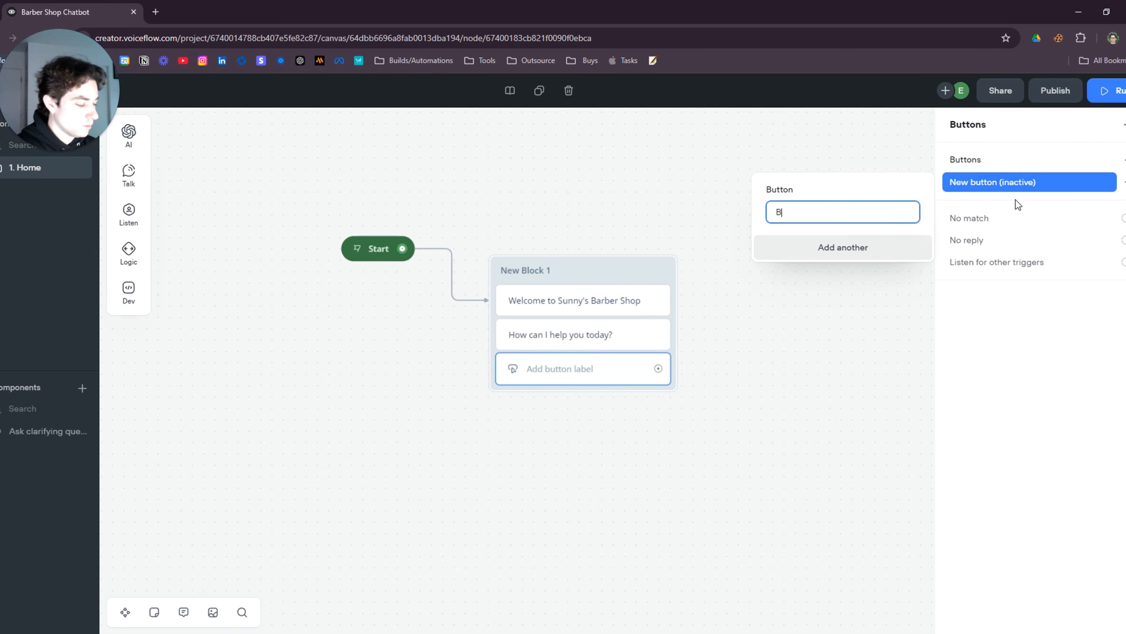
pyautogui.write('ook an Appointment')
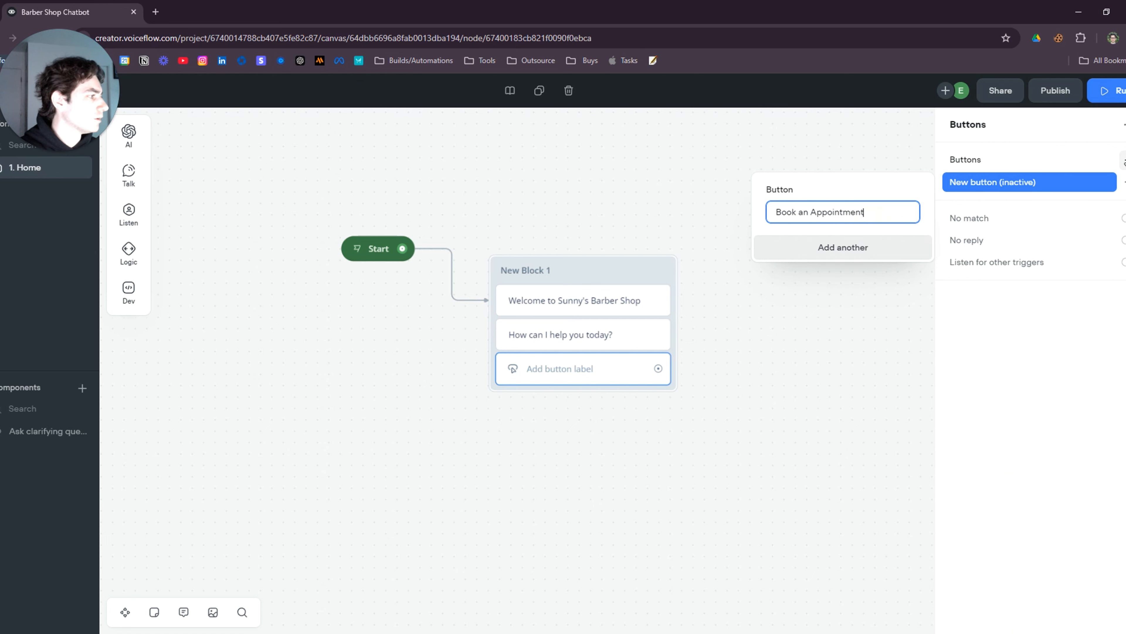
pyautogui.click(1123, 160)
pyautogui.write('Q')
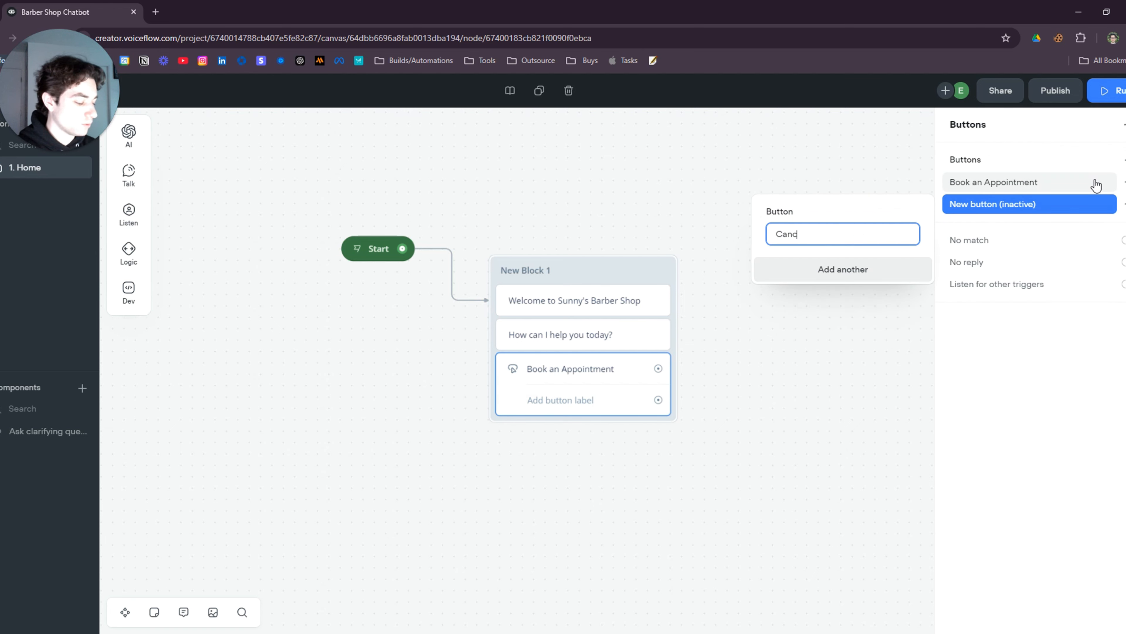
pyautogui.write('Cancel an Appoin')
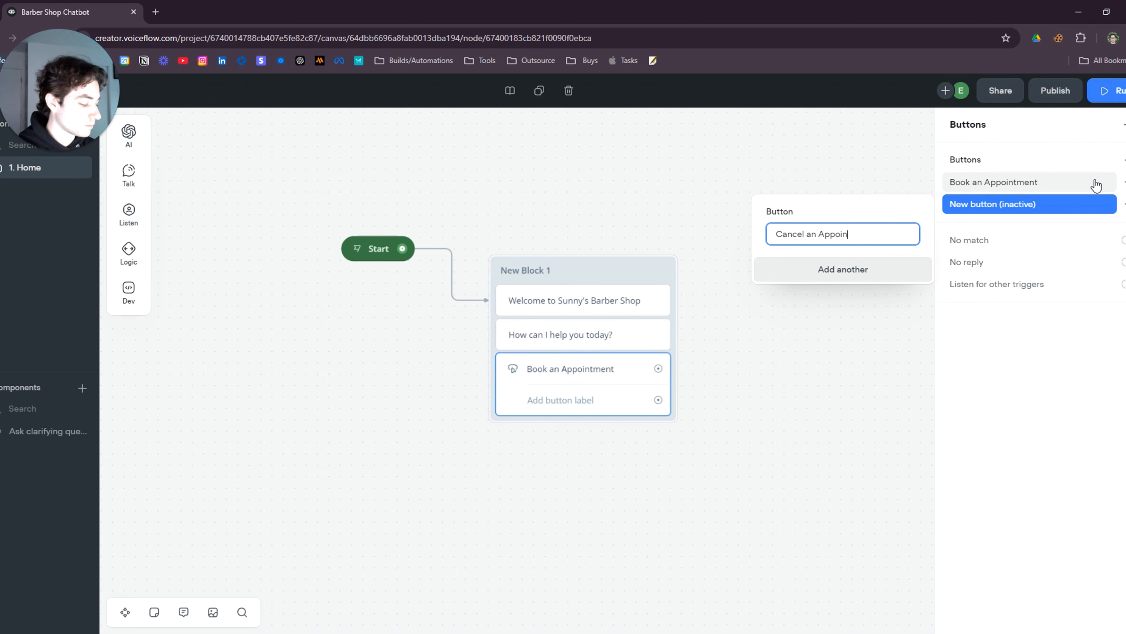
pyautogui.write('ymeny')
pyautogui.press('BackSpace')
pyautogui.press('BackSpace')
pyautogui.press('BackSpace')
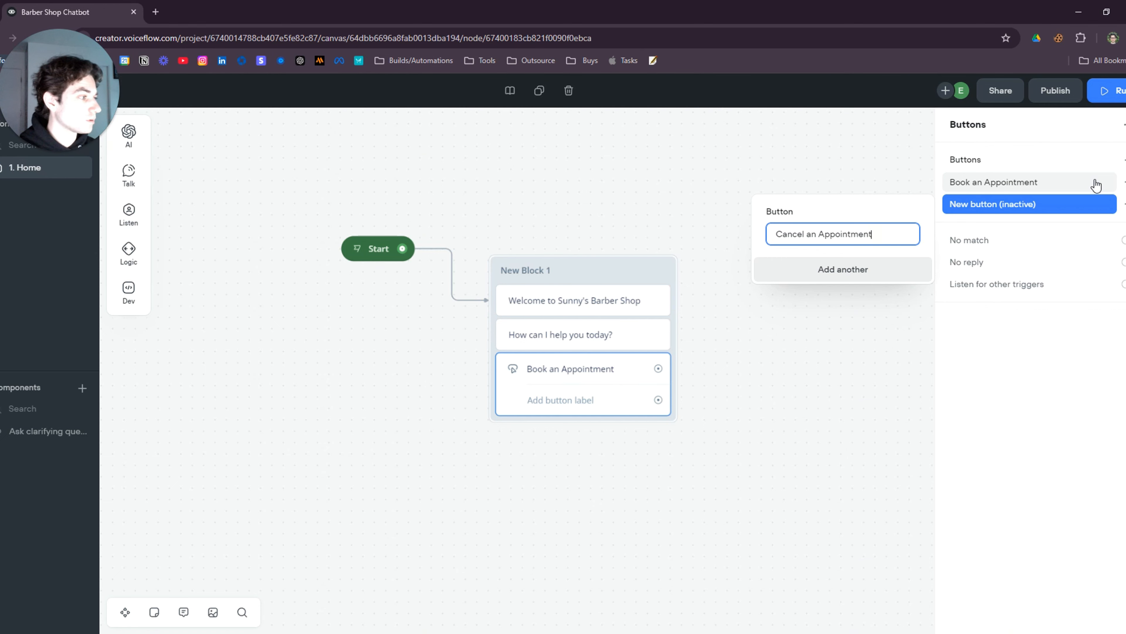
pyautogui.press('Return')
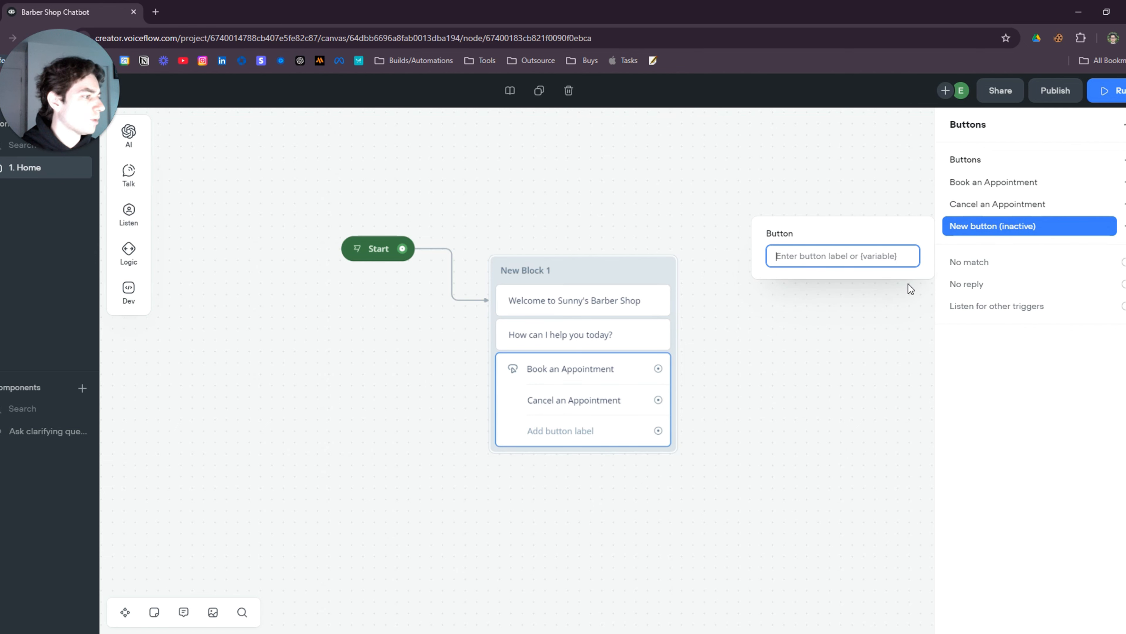
pyautogui.write('FAQs')
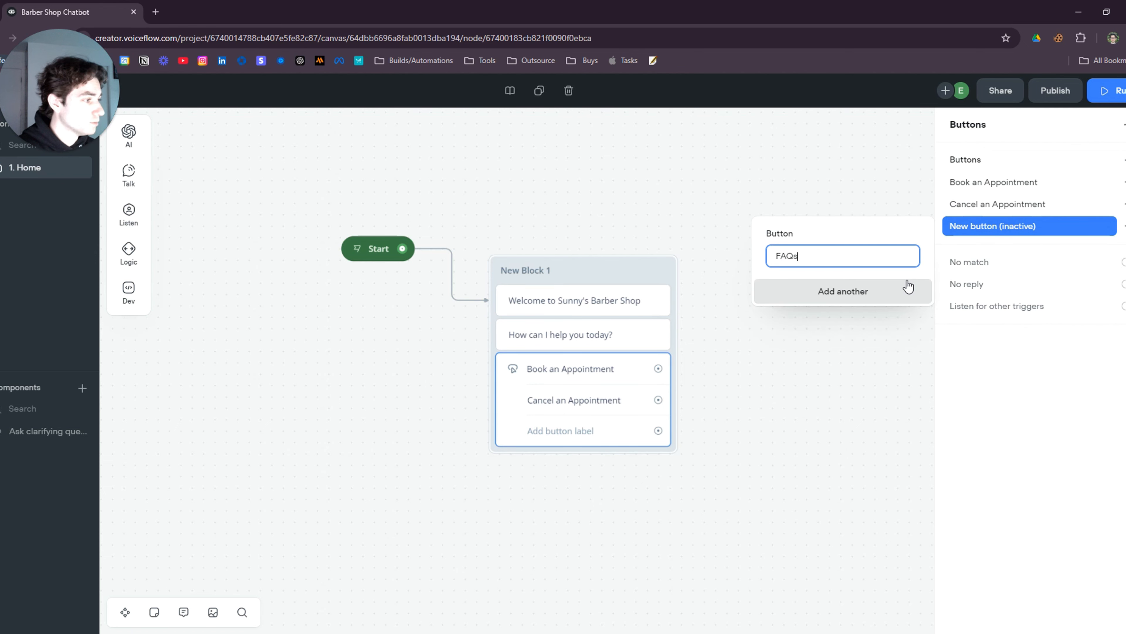
pyautogui.press('Return')
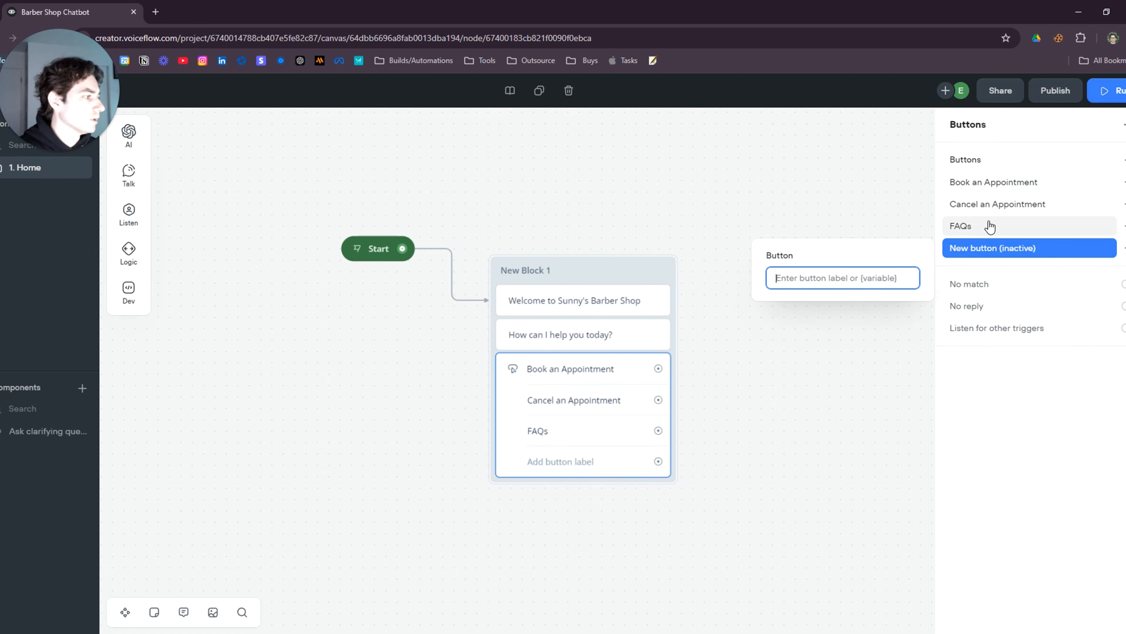
pyautogui.write('Support')
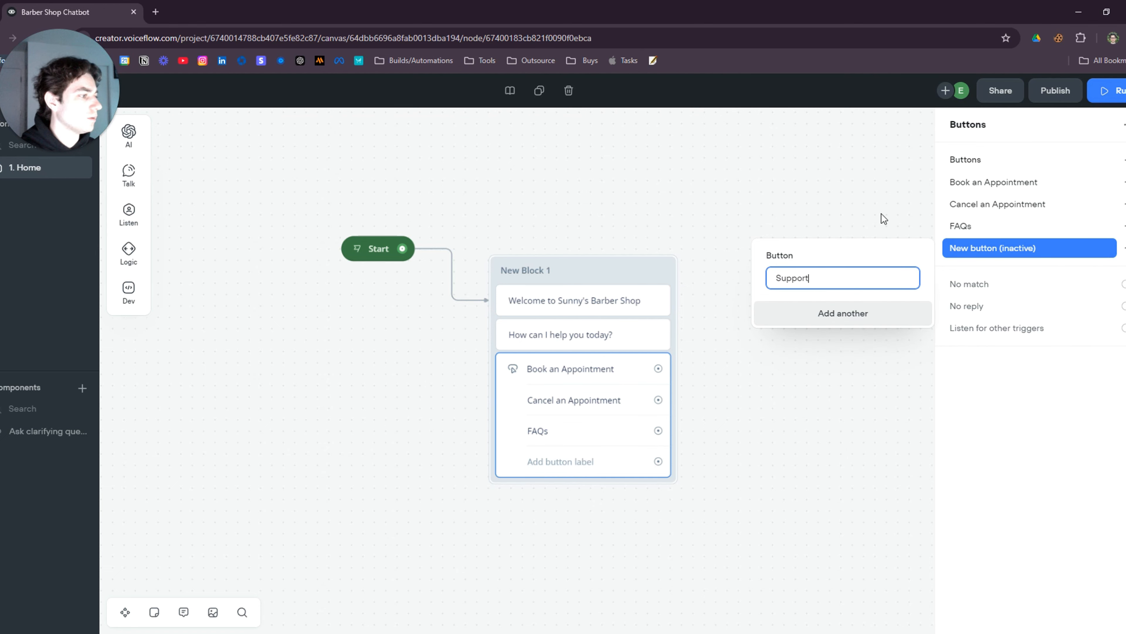
pyautogui.click(819, 170)
pyautogui.moveTo(663, 230); pyautogui.dragTo(578, 177)
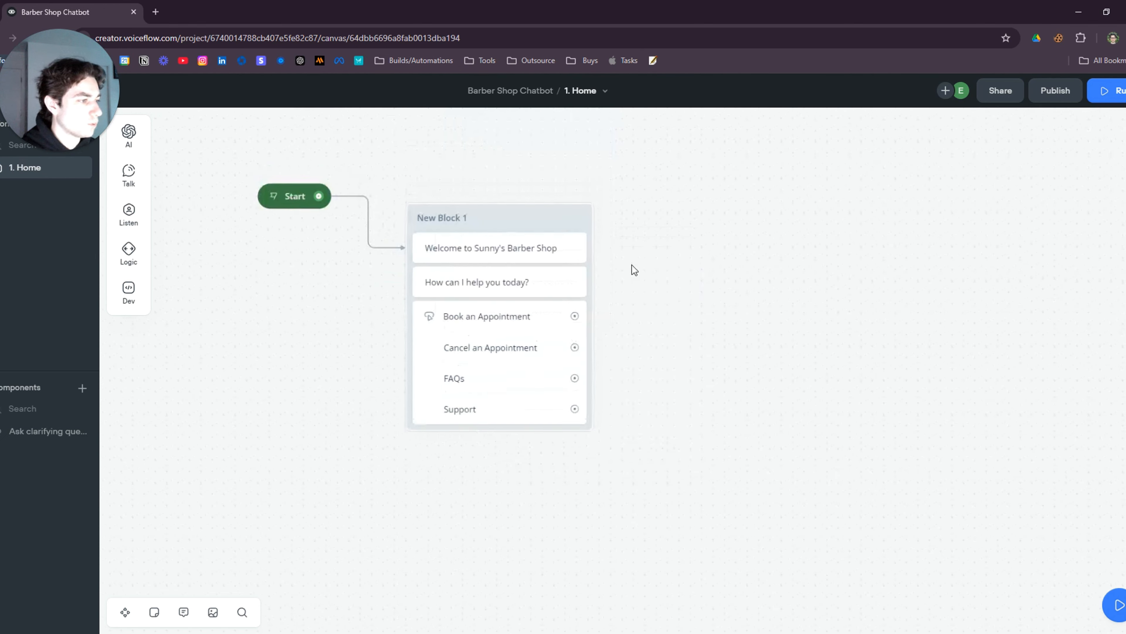
# Branch Book an Appointment to New Block 2 with the message 'Great! Let's set that up'
pyautogui.scroll(2, 641, 388)
pyautogui.moveTo(655, 431); pyautogui.dragTo(616, 414)
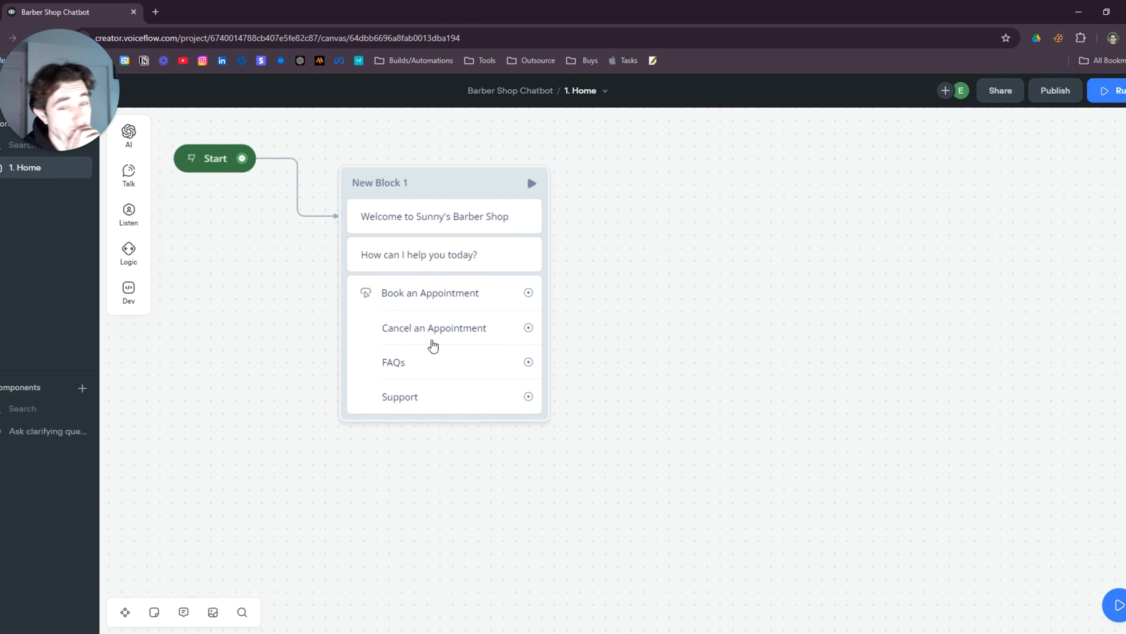
pyautogui.moveTo(600, 419); pyautogui.dragTo(509, 452)
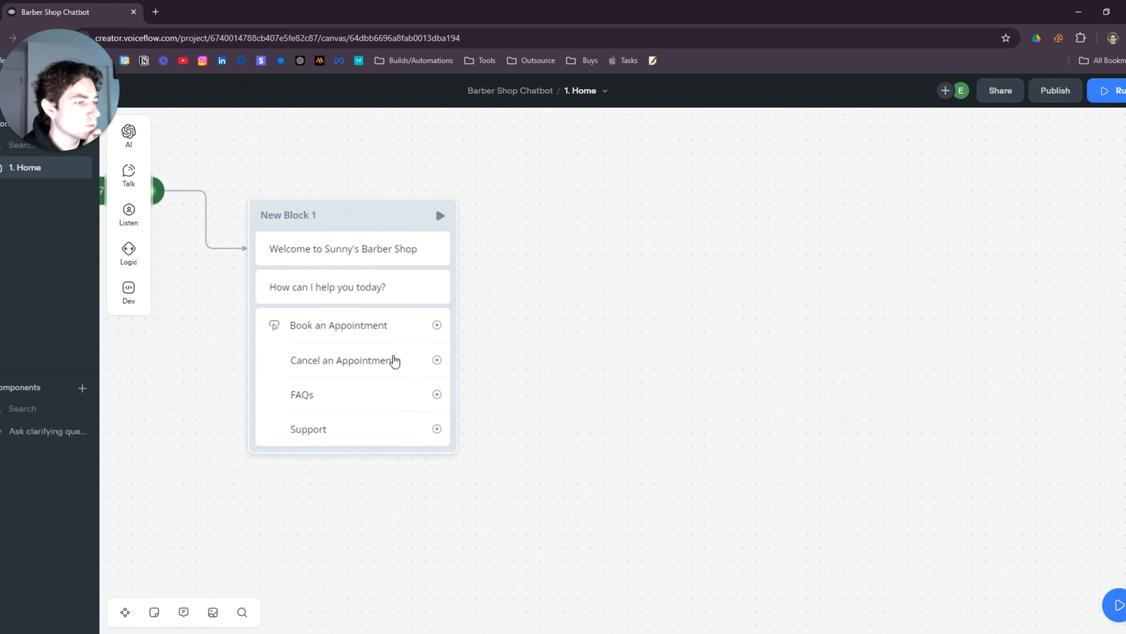
pyautogui.moveTo(446, 327); pyautogui.dragTo(558, 259)
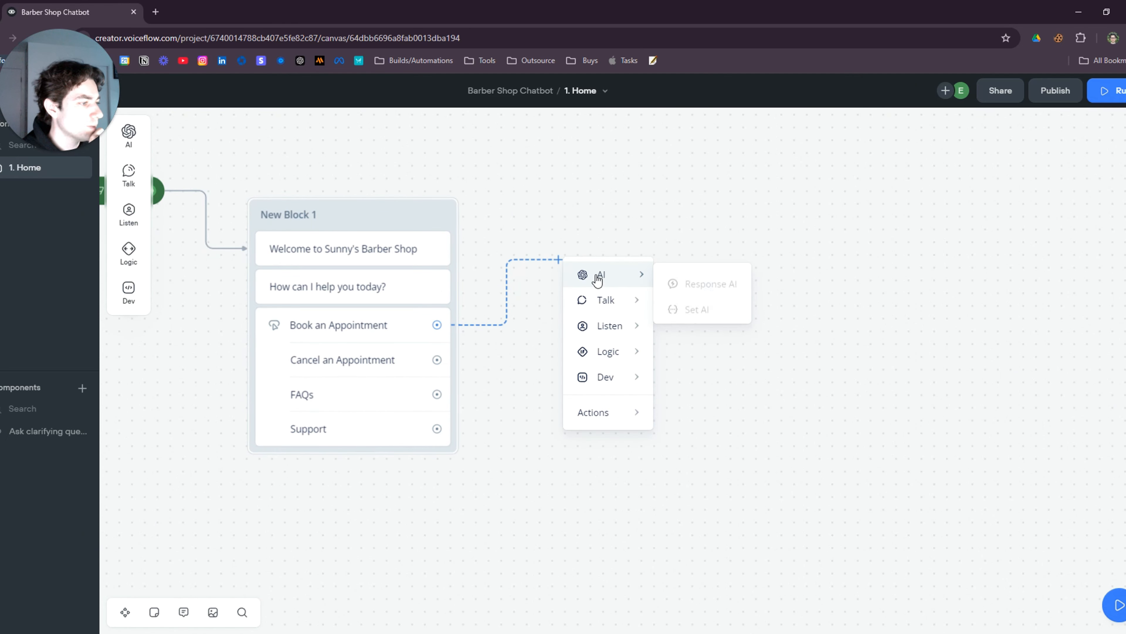
pyautogui.moveTo(636, 308)
pyautogui.click(705, 307)
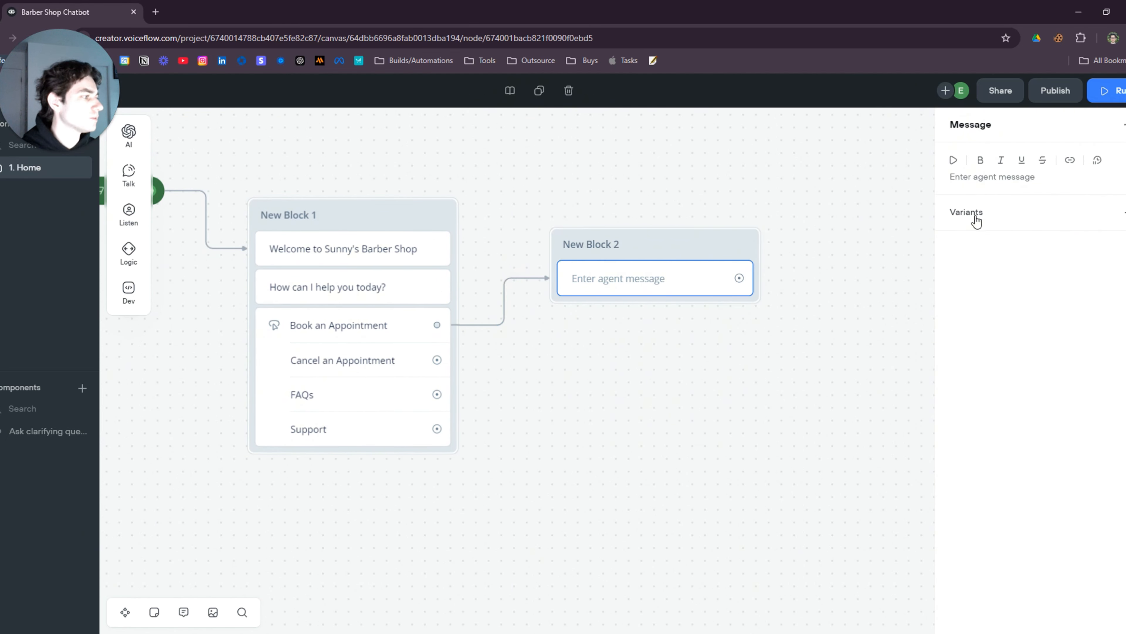
pyautogui.write('Great! Lets set that')
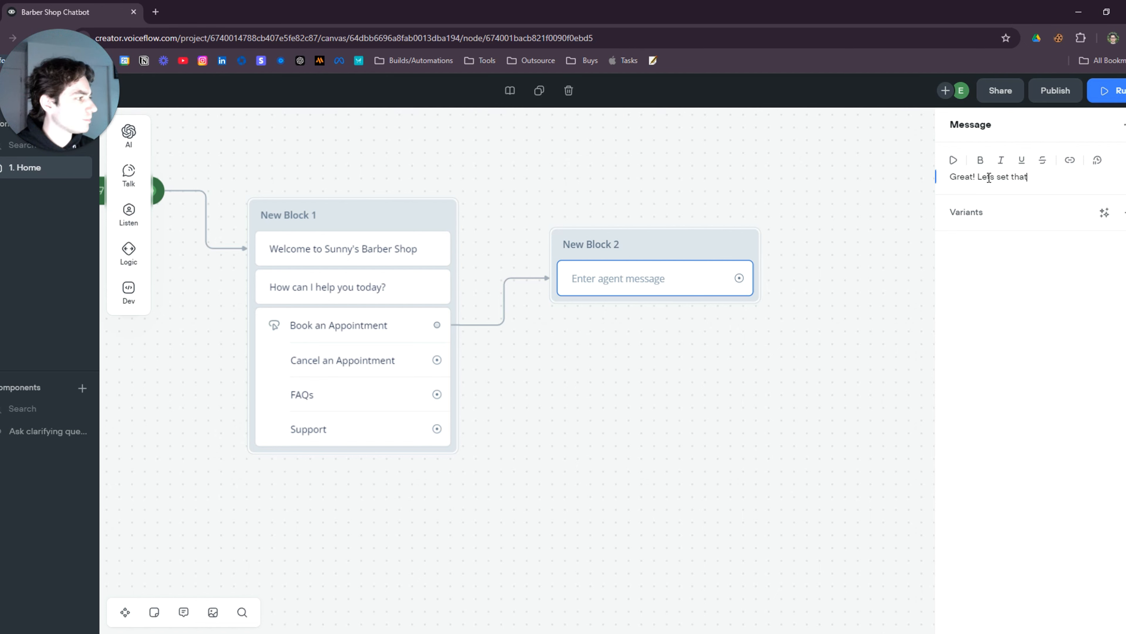
pyautogui.write(' up for you!')
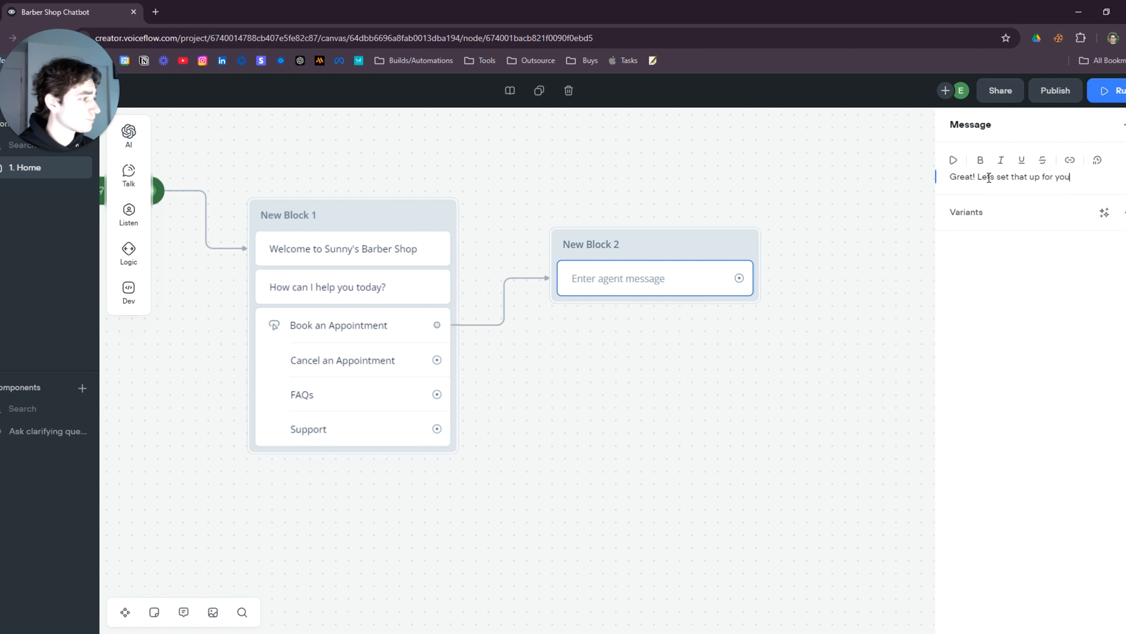
pyautogui.click(750, 405)
pyautogui.moveTo(656, 259); pyautogui.dragTo(661, 234)
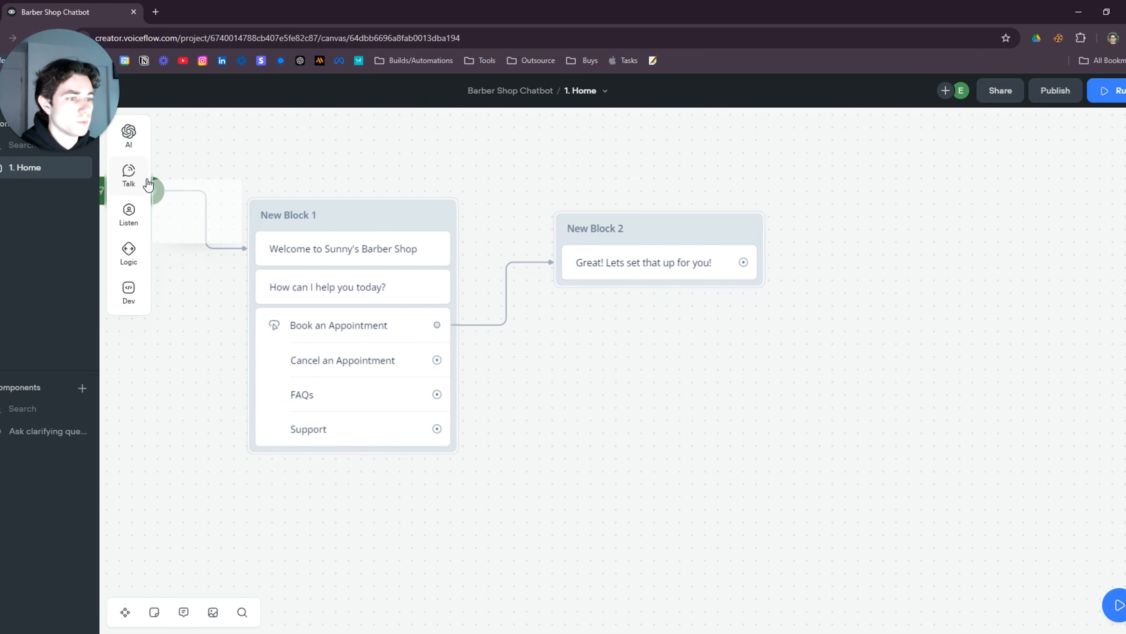
# Add a message asking for first and last name, followed by a Capture step
pyautogui.moveTo(128, 175)
pyautogui.moveTo(195, 168); pyautogui.dragTo(648, 306)
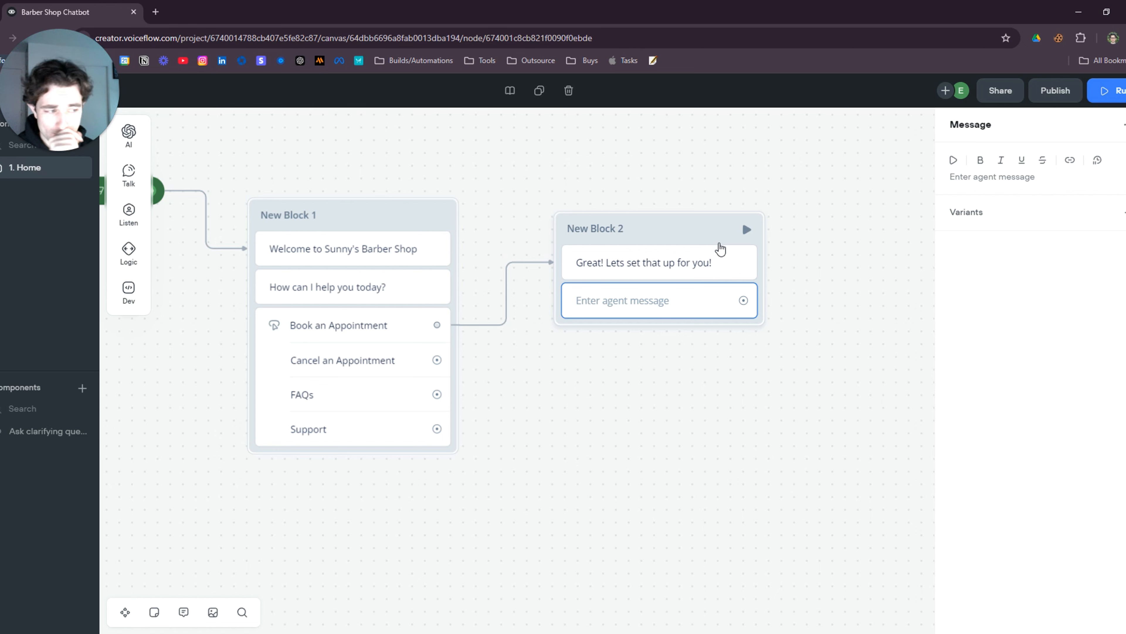
pyautogui.click(1021, 180)
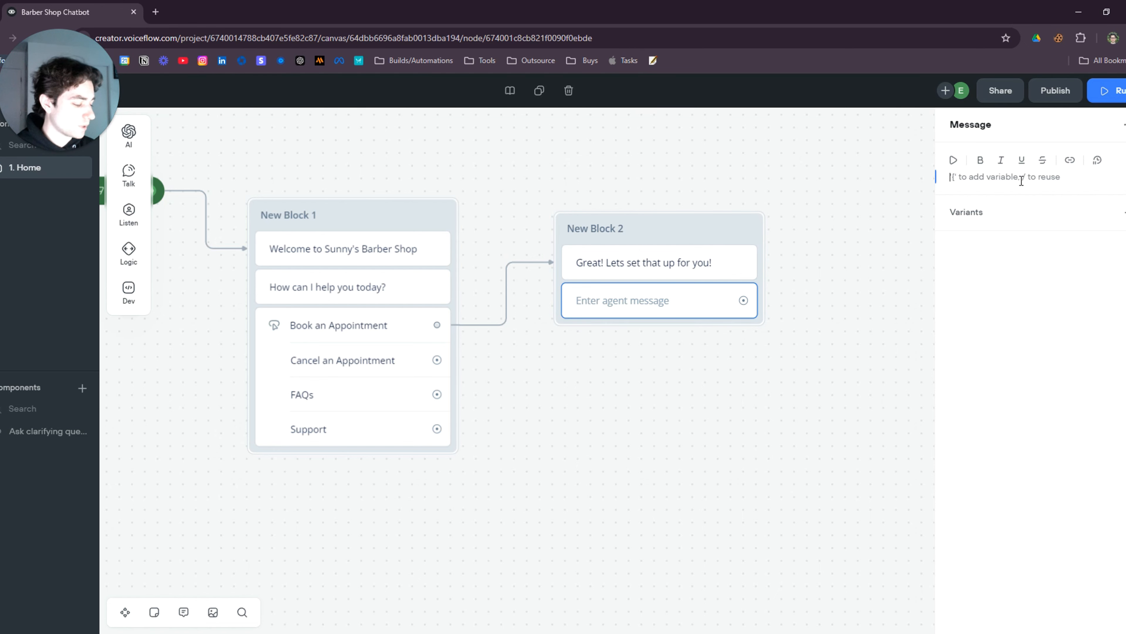
pyautogui.write('W')
pyautogui.press('BackSpace')
pyautogui.write('W')
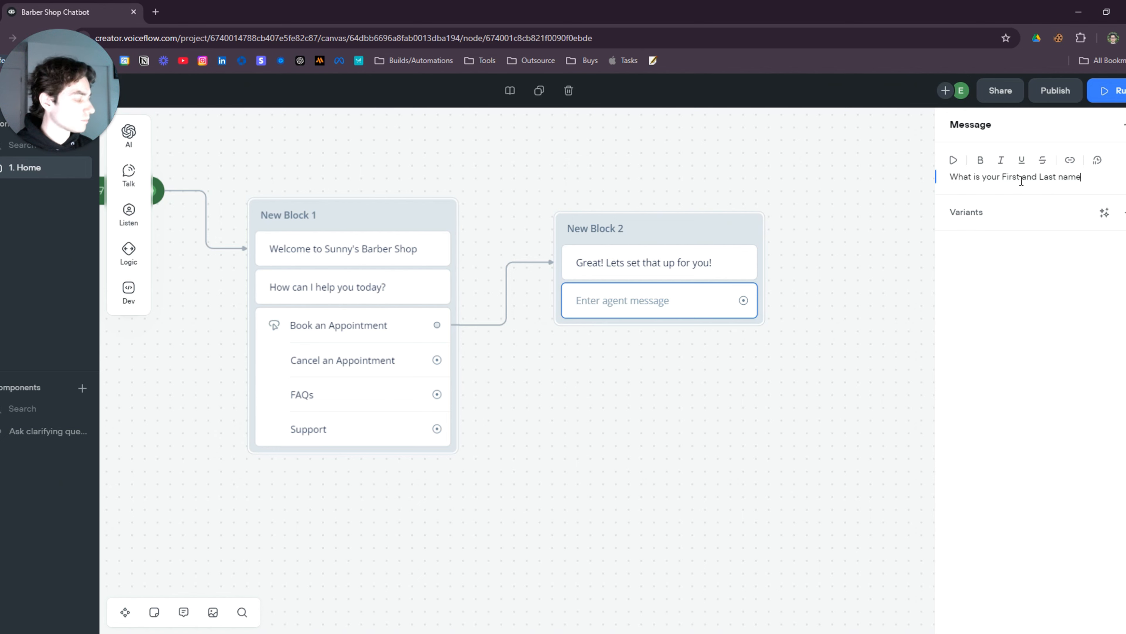
pyautogui.click(636, 362)
pyautogui.moveTo(670, 231); pyautogui.dragTo(687, 228)
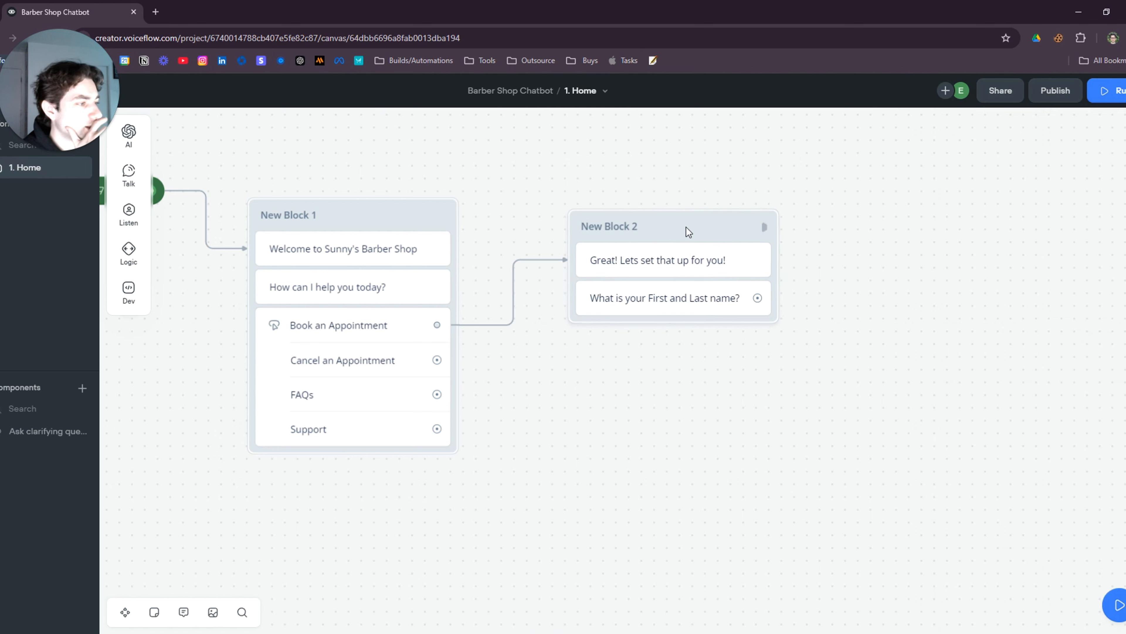
pyautogui.moveTo(128, 215)
pyautogui.moveTo(197, 250); pyautogui.dragTo(672, 344)
pyautogui.moveTo(784, 425); pyautogui.dragTo(681, 393)
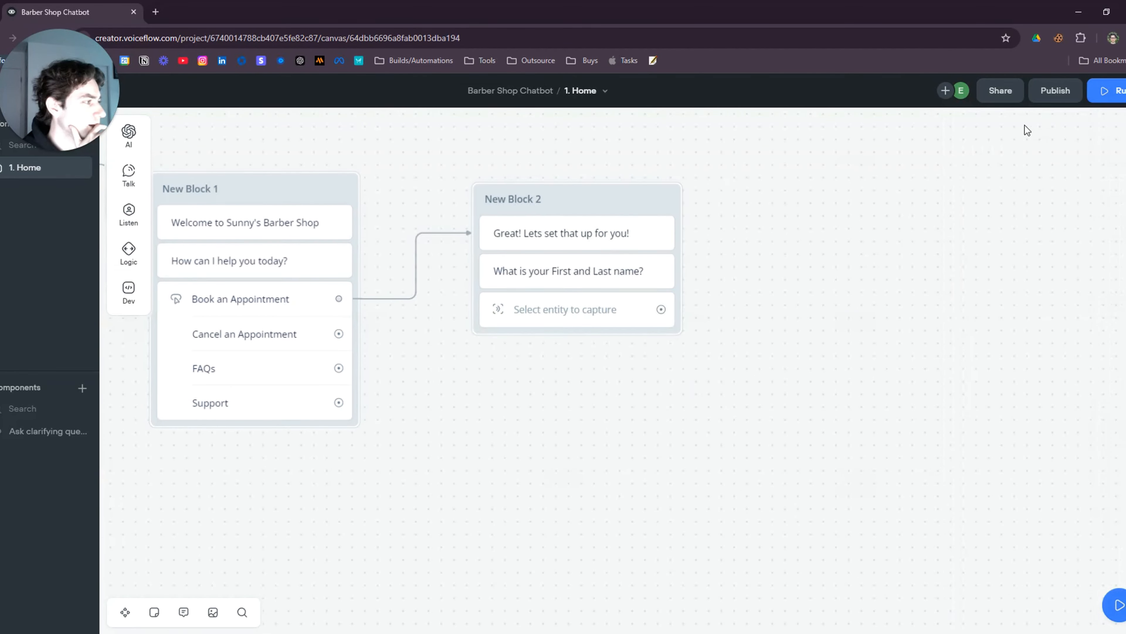
# Make the capture step save a new Name-type entity called Full_Name
pyautogui.click(595, 323)
pyautogui.click(1033, 127)
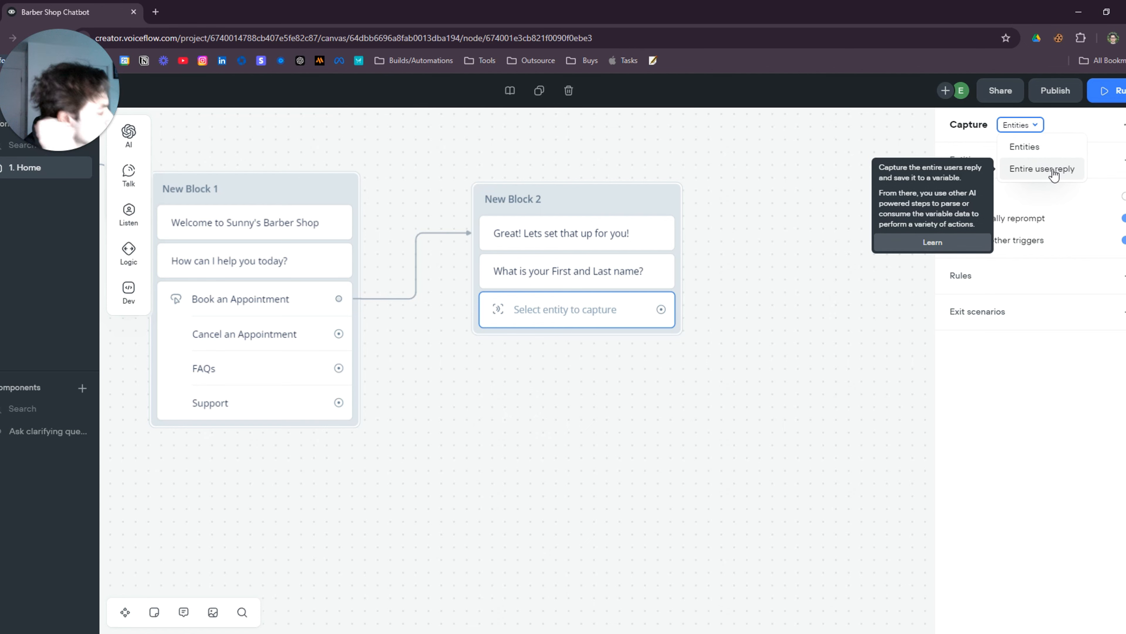
pyautogui.click(1068, 127)
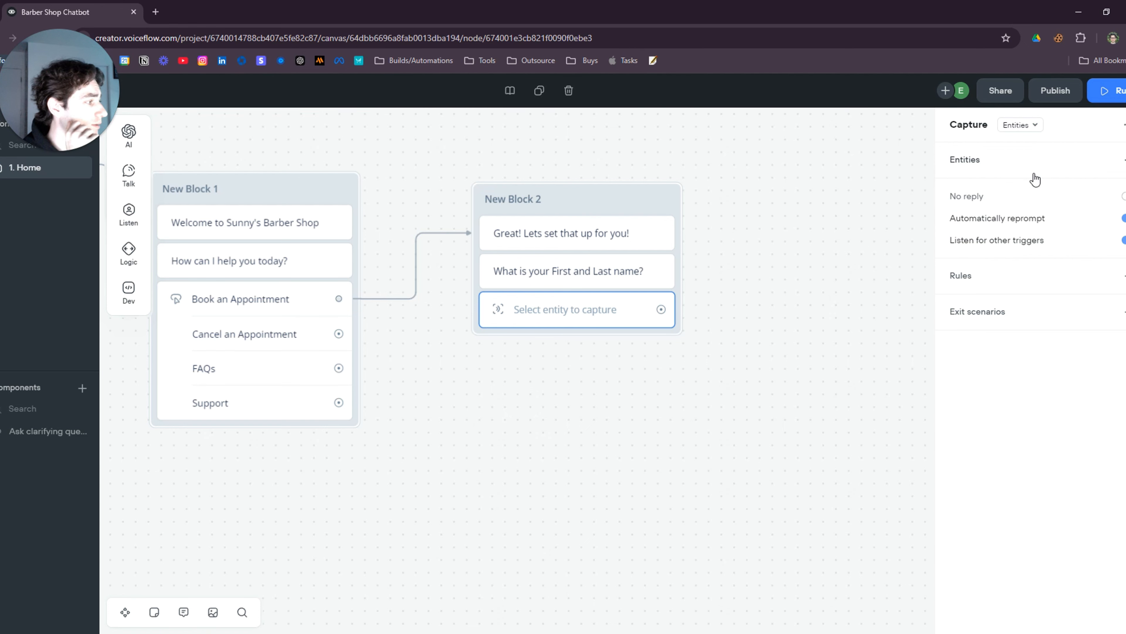
pyautogui.click(998, 175)
pyautogui.click(1055, 343)
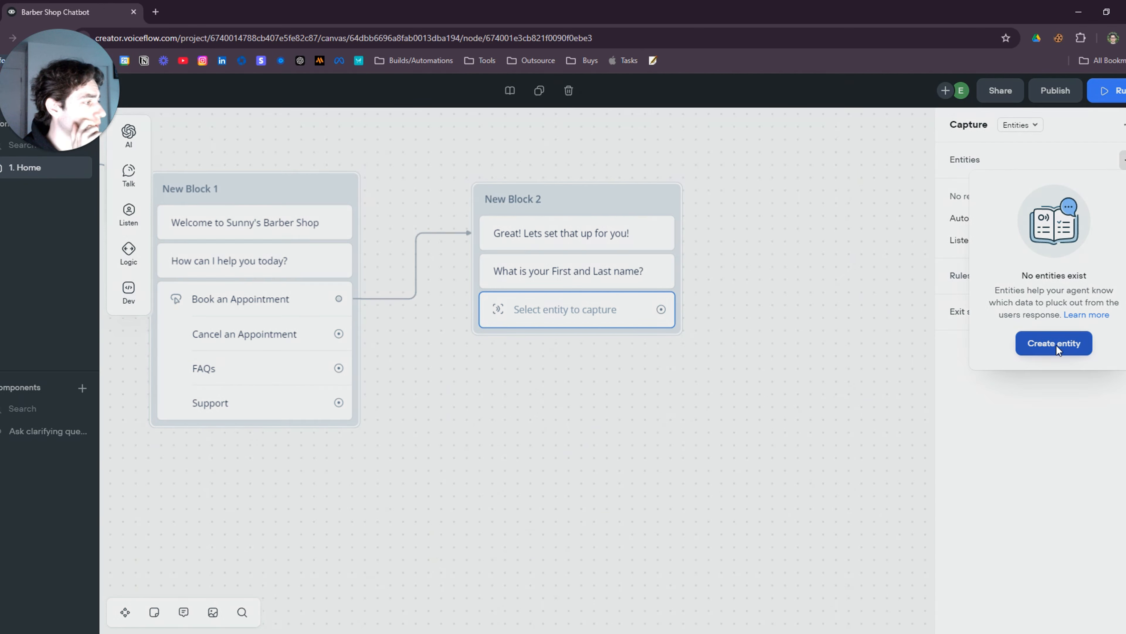
pyautogui.write('F')
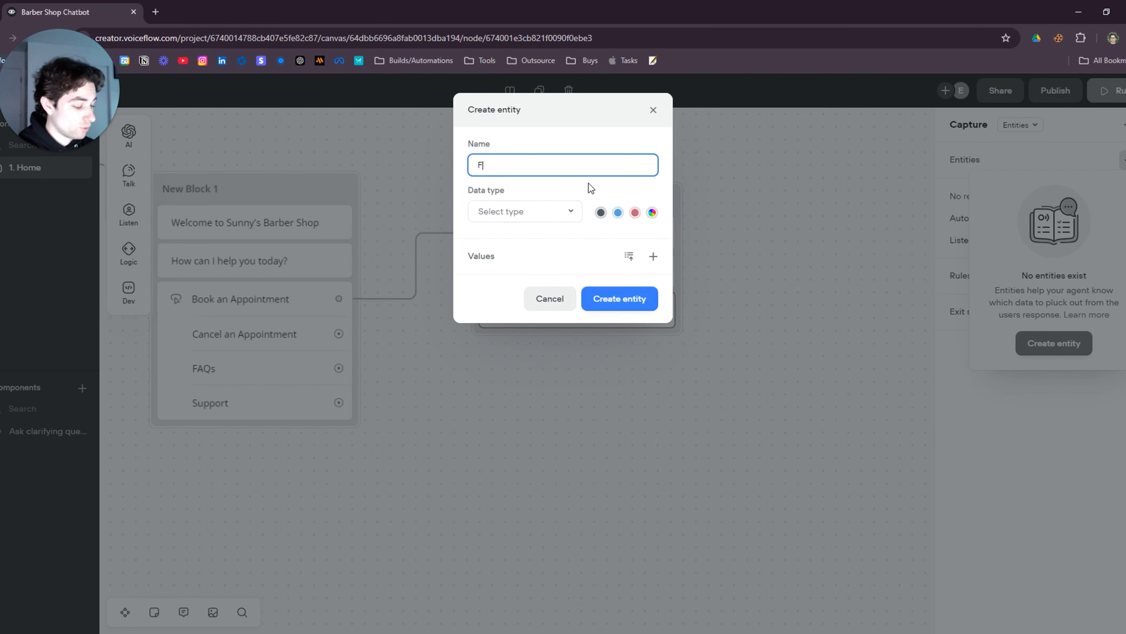
pyautogui.write('ull_Name')
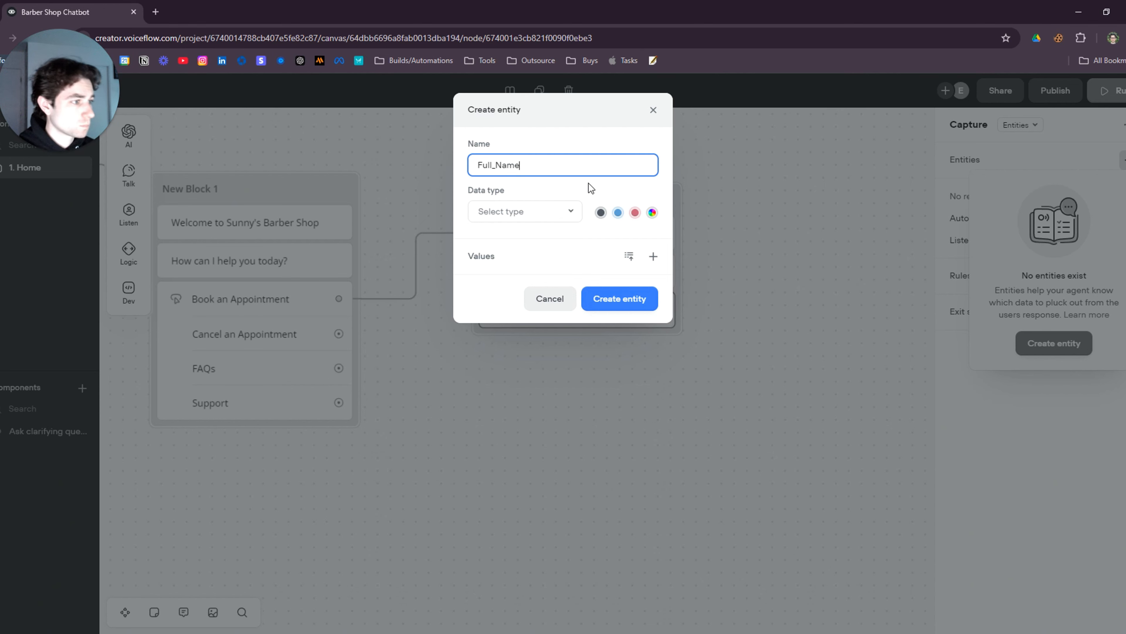
pyautogui.click(569, 213)
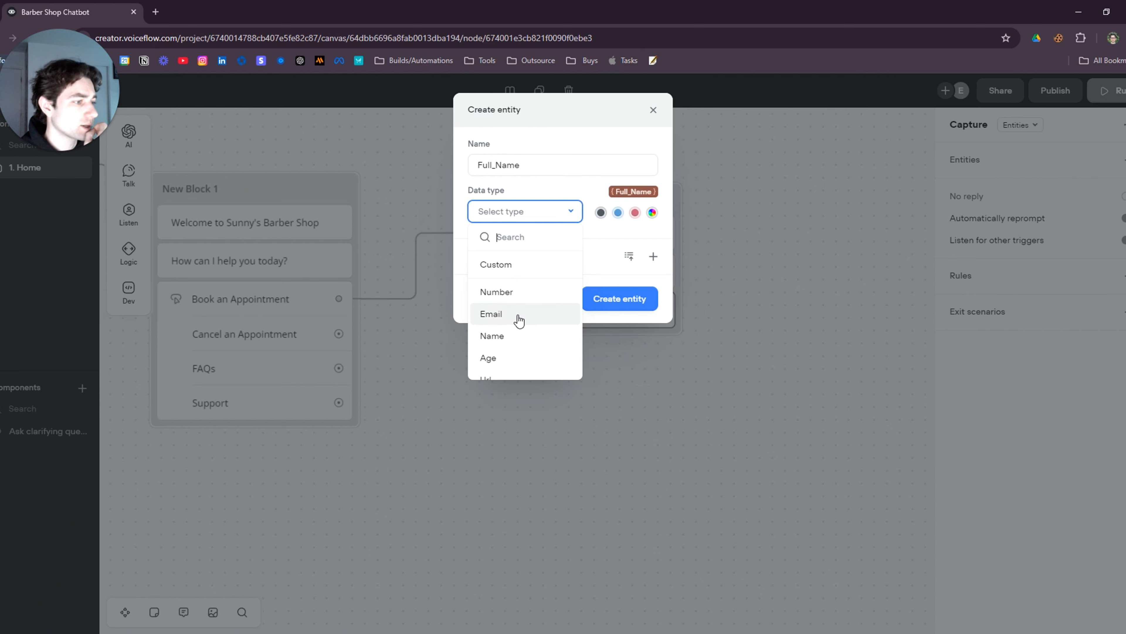
pyautogui.click(514, 336)
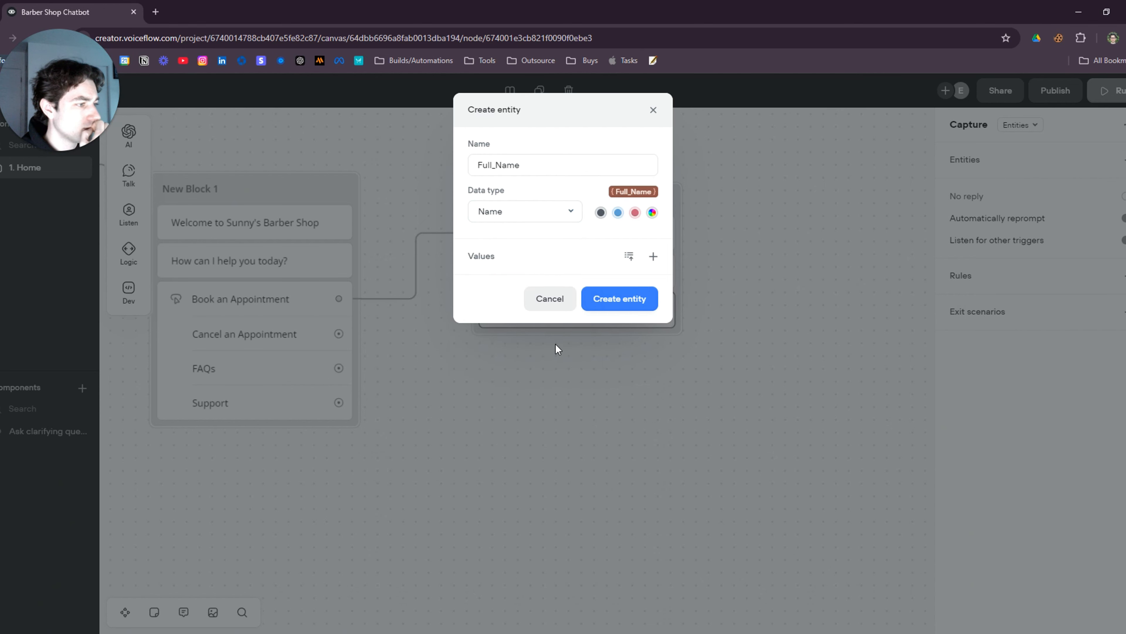
pyautogui.click(620, 307)
pyautogui.moveTo(684, 442); pyautogui.dragTo(620, 412)
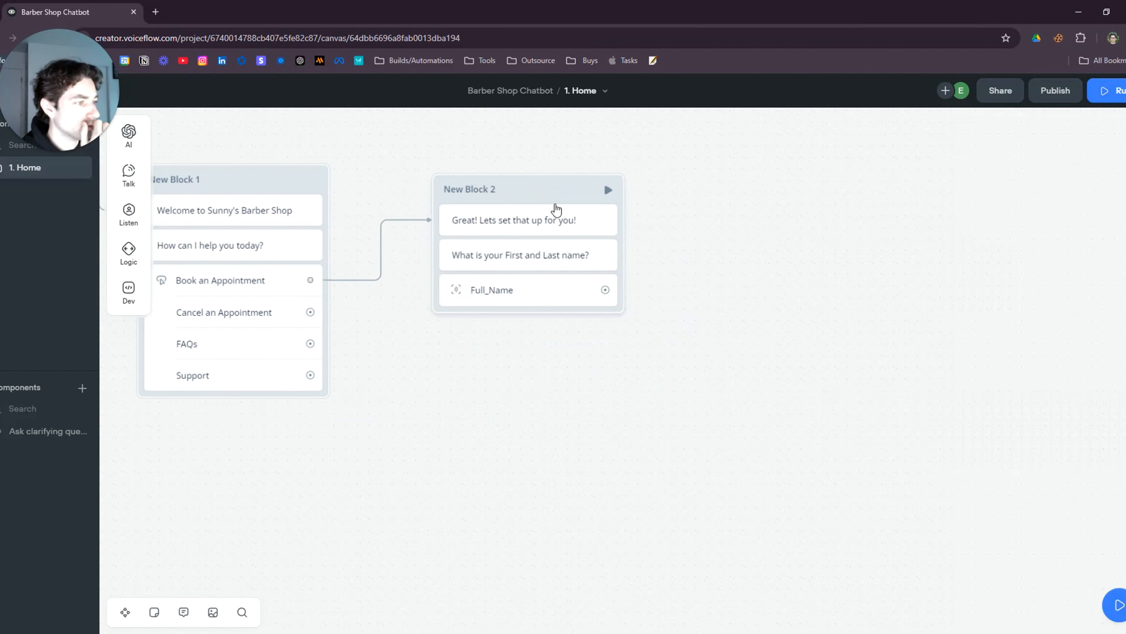
pyautogui.moveTo(555, 194); pyautogui.dragTo(558, 224)
# Add the capture rule 'Must be first and Last name' to Full_Name
pyautogui.click(530, 334)
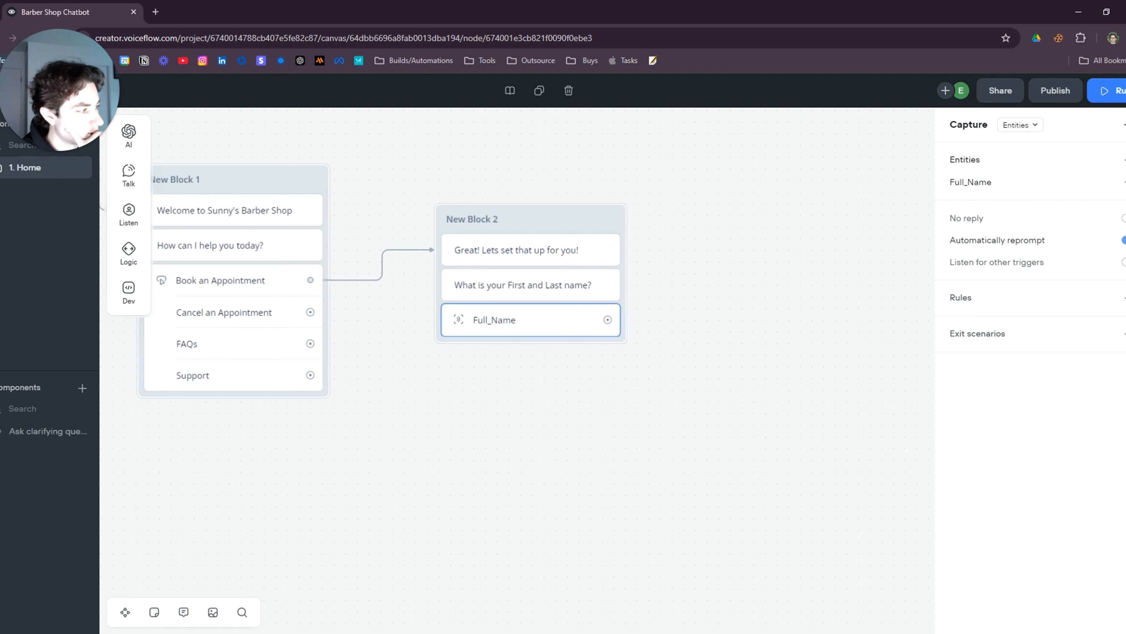
pyautogui.click(1124, 297)
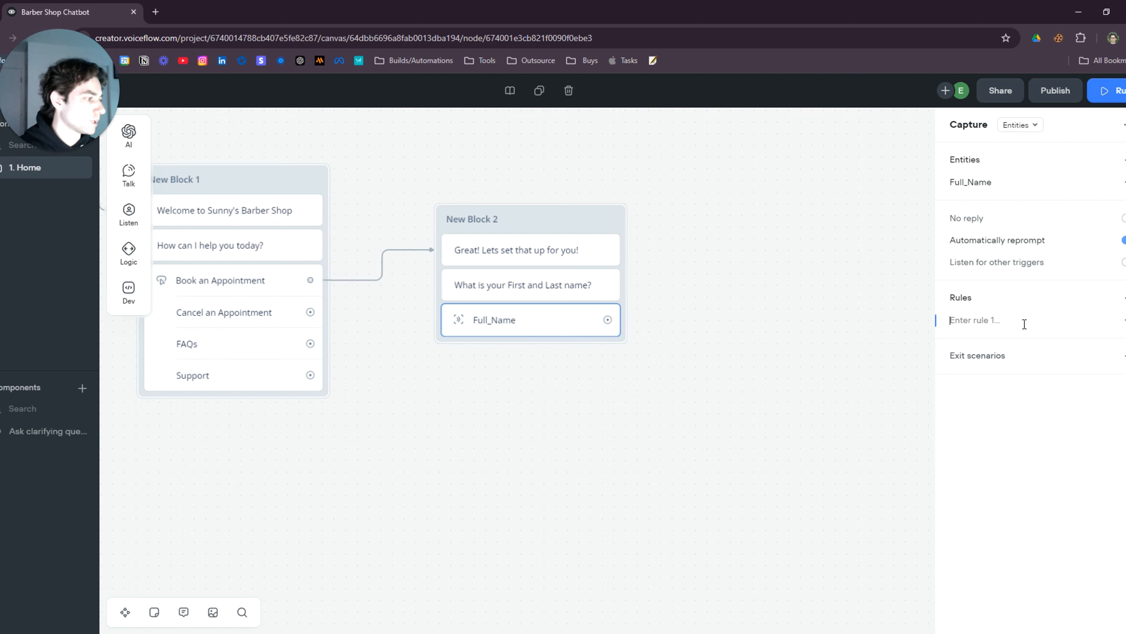
pyautogui.write('Must be first')
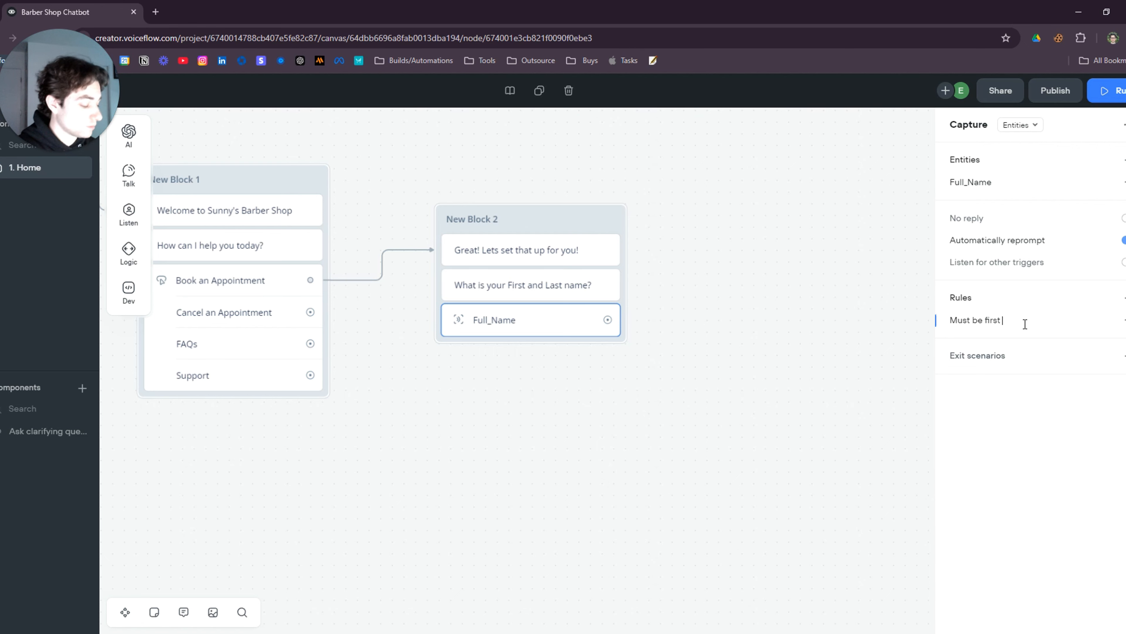
pyautogui.write(' and Last name')
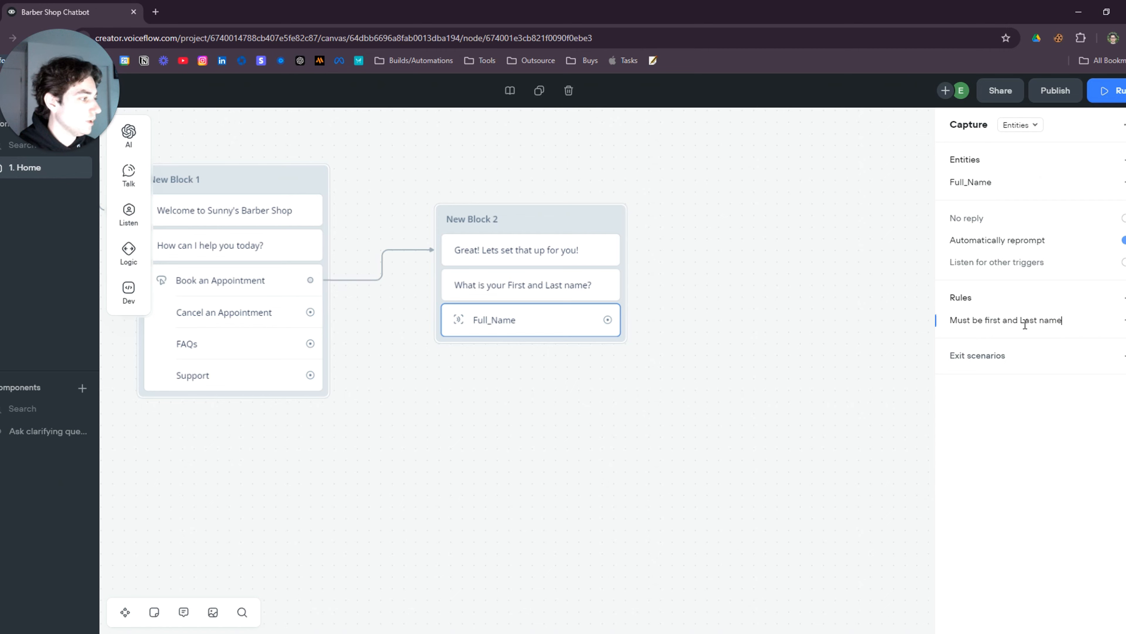
pyautogui.click(905, 353)
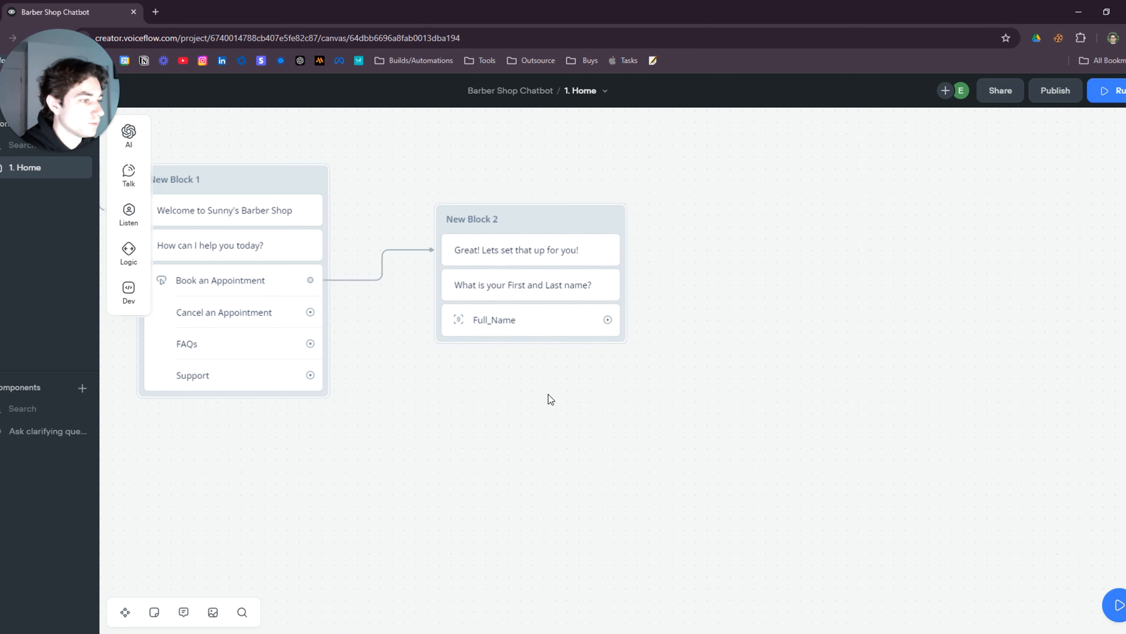
# Train the agent, start a test conversation and choose Book an Appointment
pyautogui.moveTo(548, 395); pyautogui.dragTo(817, 445)
pyautogui.click(1120, 99)
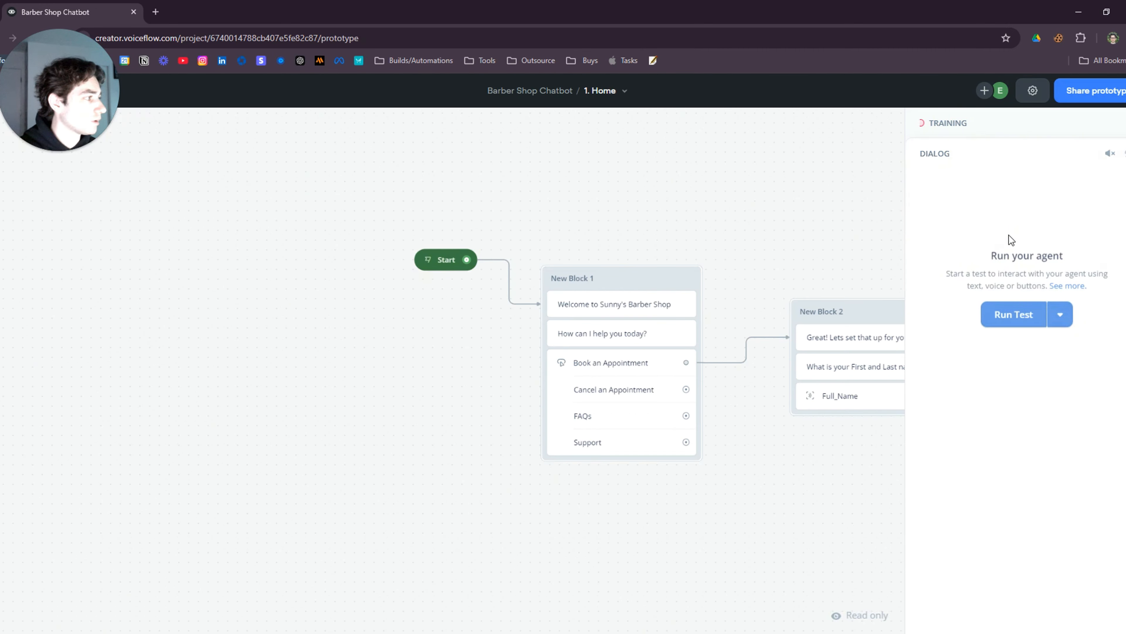
pyautogui.click(1029, 275)
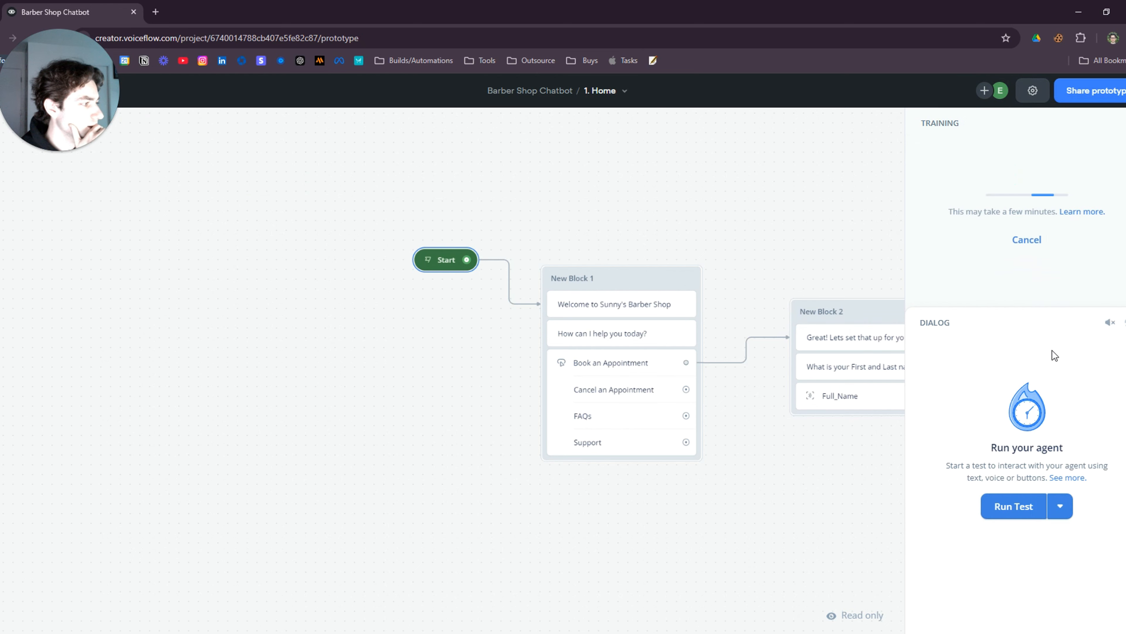
pyautogui.click(1014, 506)
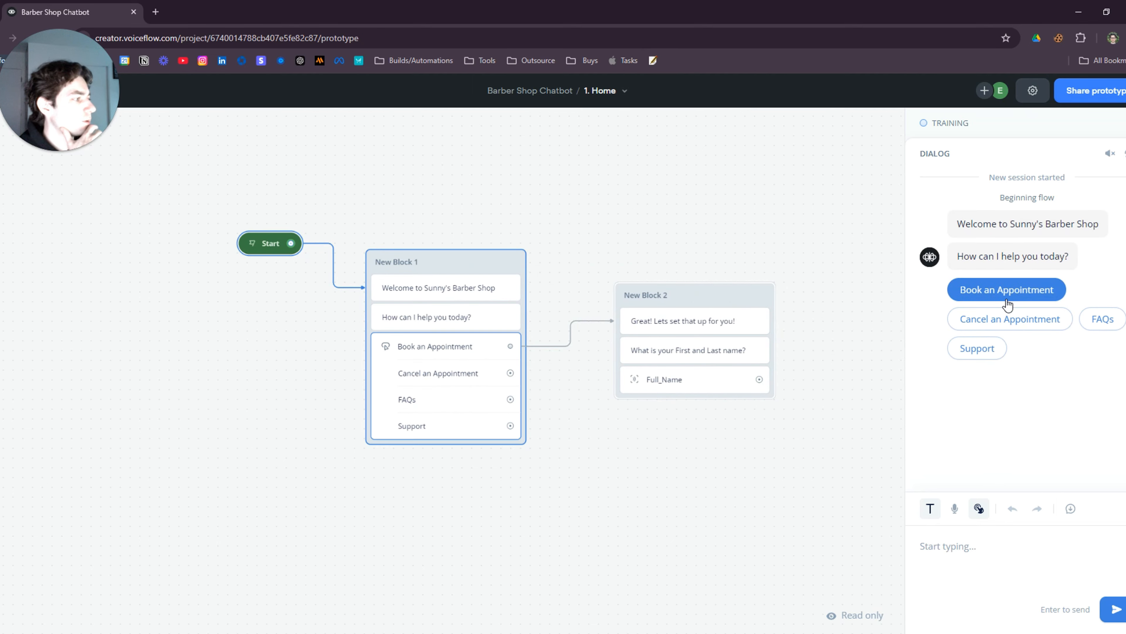
pyautogui.click(1007, 295)
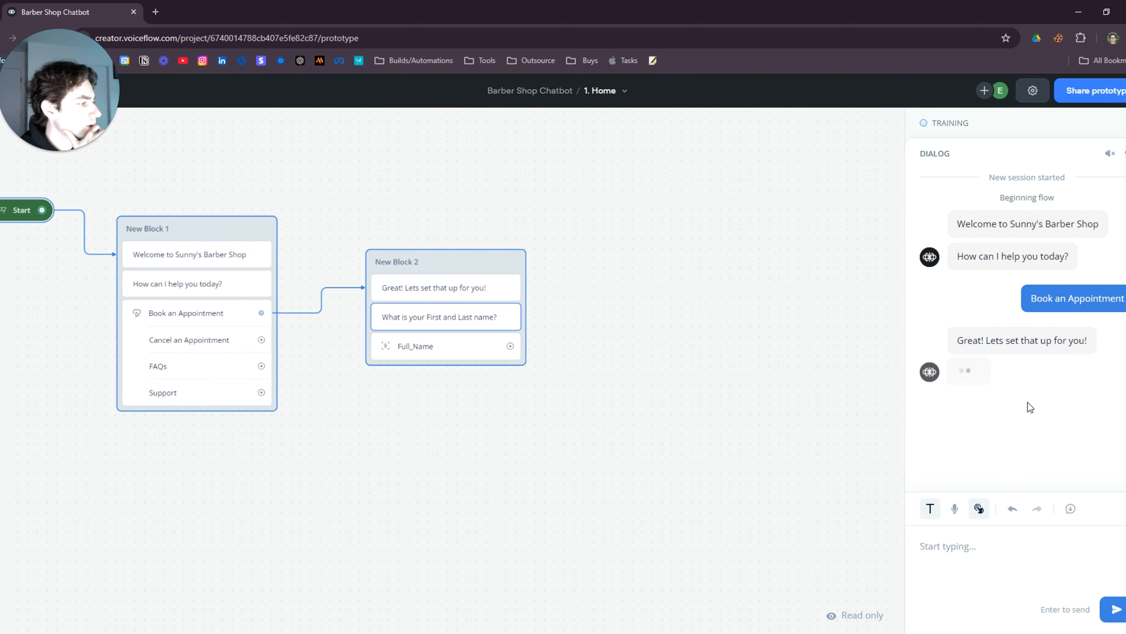
# Reply with a first name, then give the last name when reprompted
pyautogui.click(964, 553)
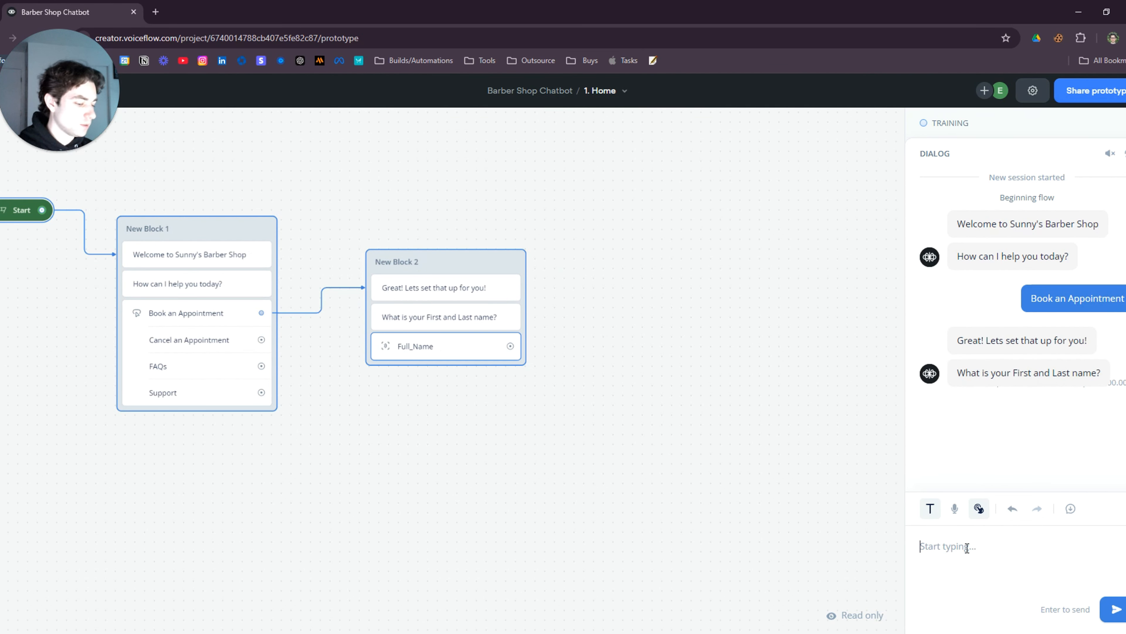
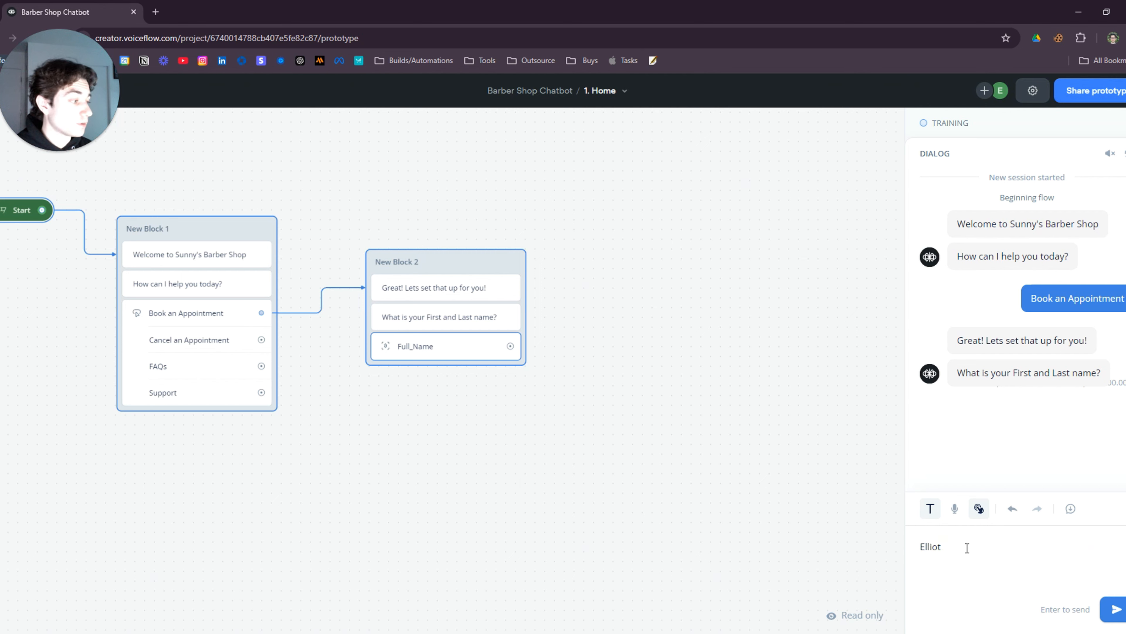
pyautogui.press('Return')
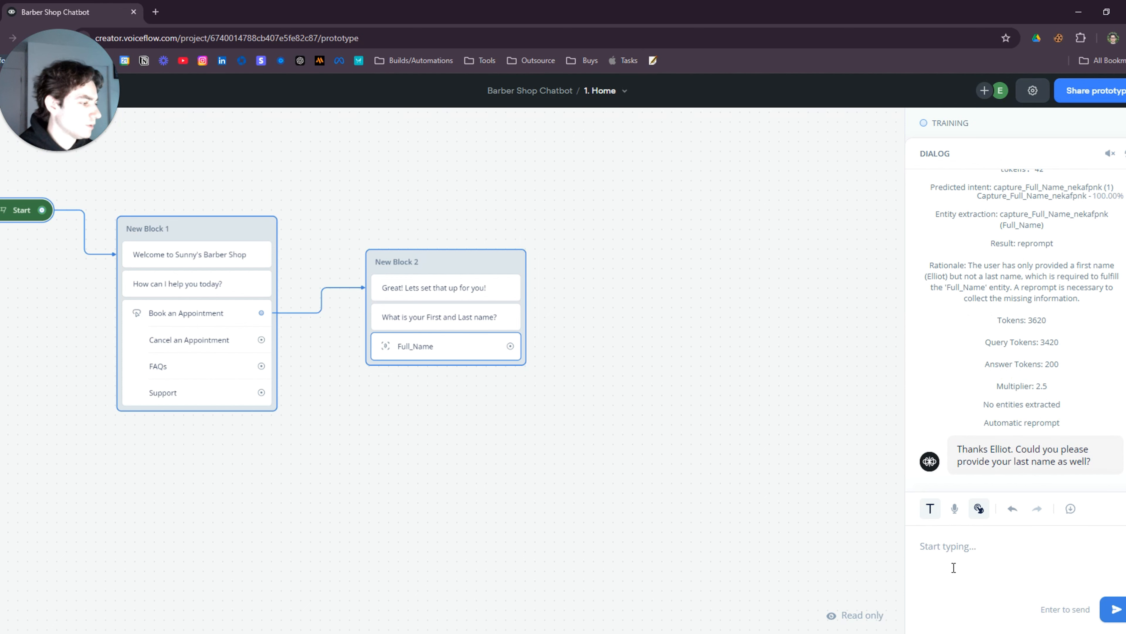
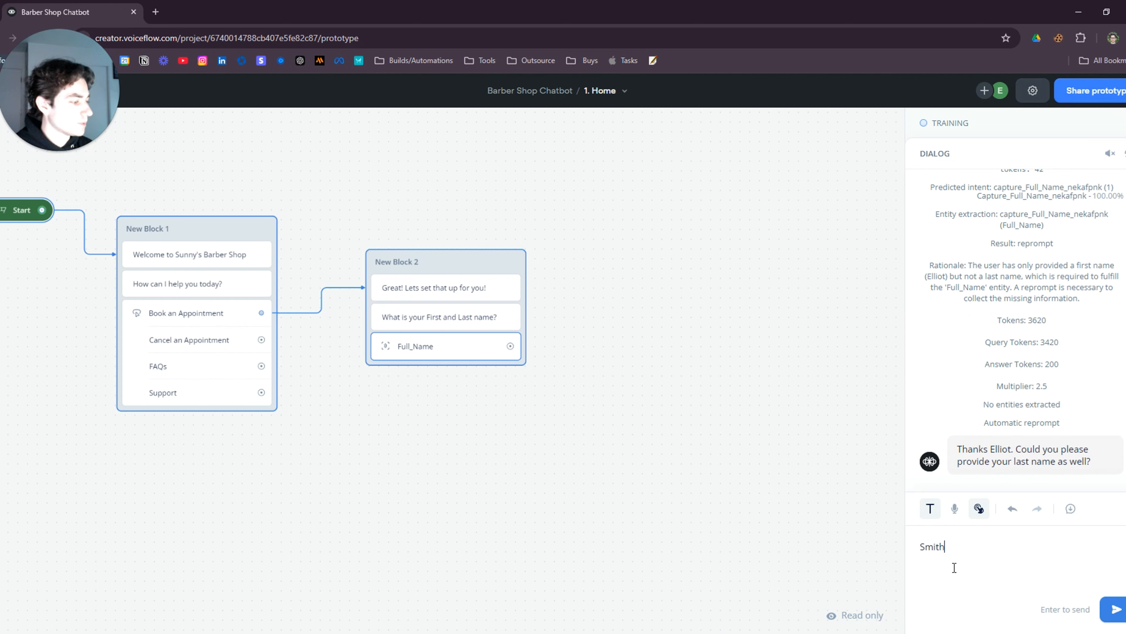
pyautogui.press('Return')
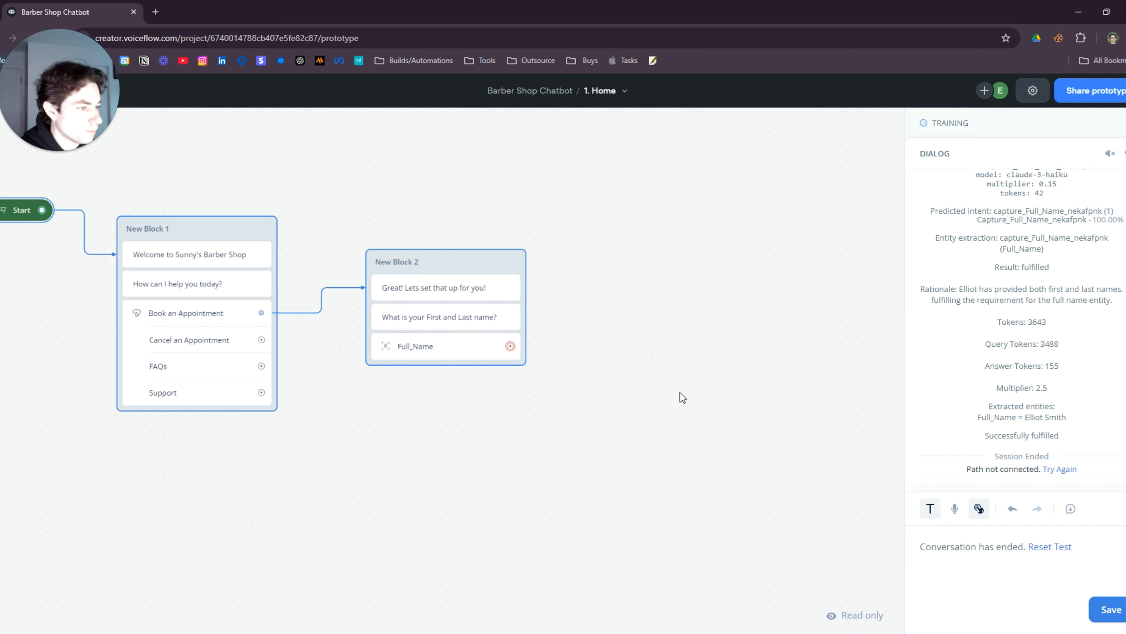
pyautogui.moveTo(508, 429); pyautogui.dragTo(603, 395)
pyautogui.scroll(1, 453, 408)
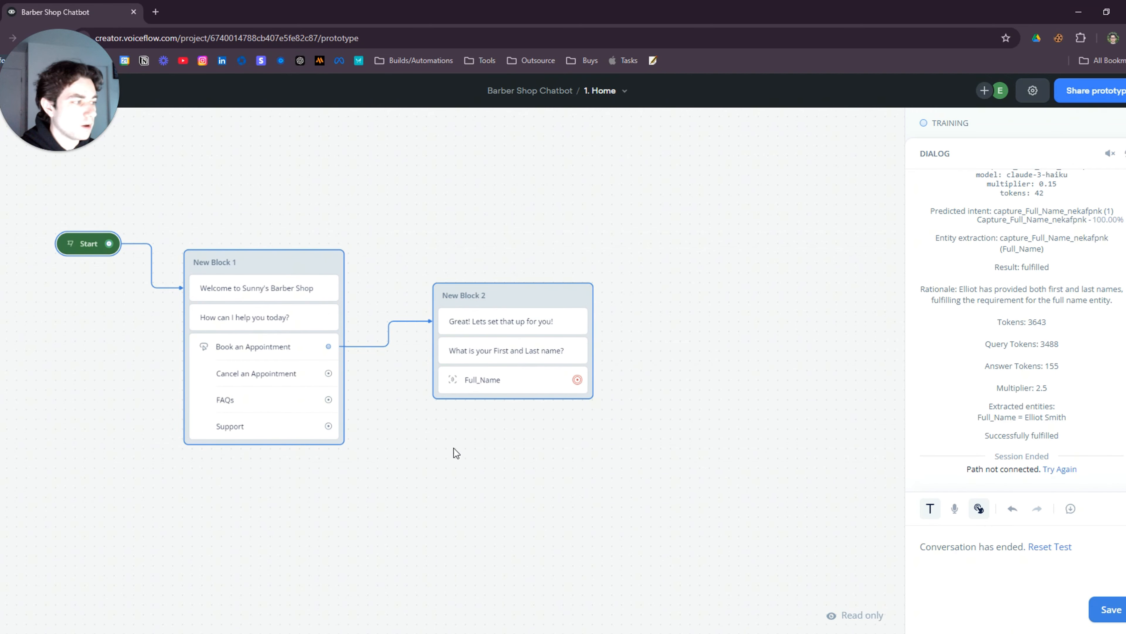
pyautogui.scroll(-2, 448, 462)
pyautogui.moveTo(442, 465); pyautogui.dragTo(543, 409)
# Leave test mode and place a new API block above the other blocks
pyautogui.press('Escape')
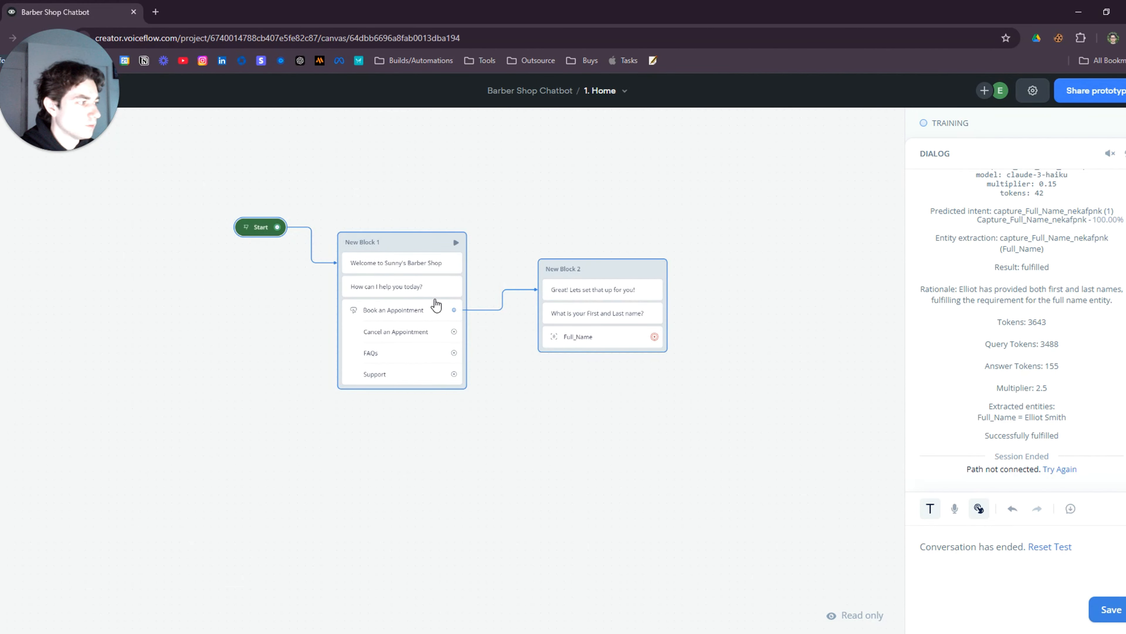
pyautogui.moveTo(135, 225)
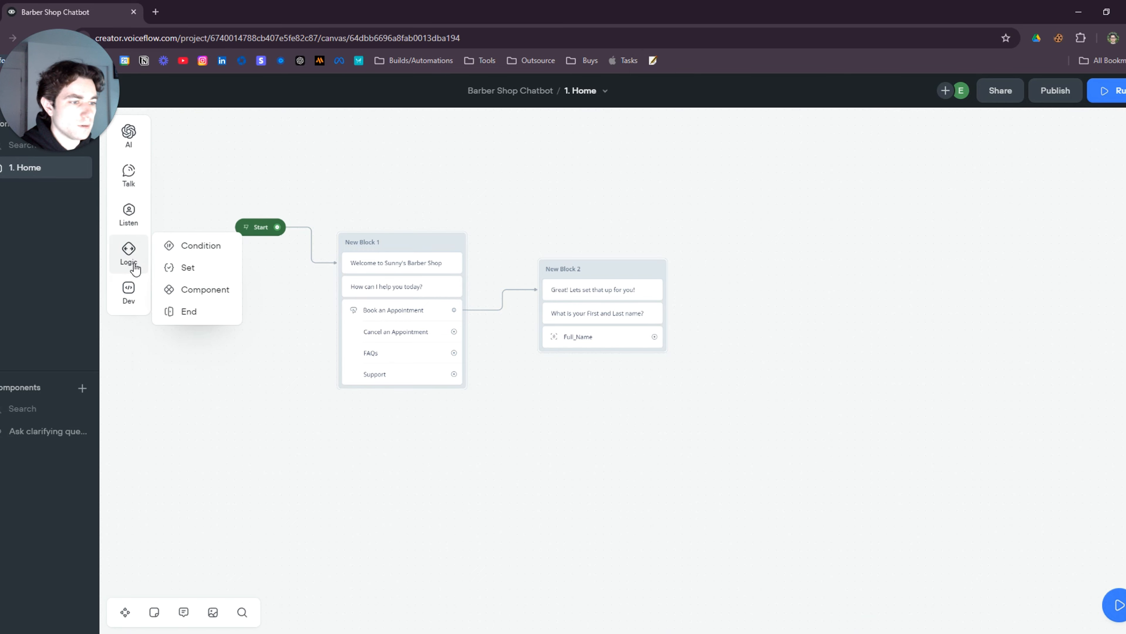
pyautogui.moveTo(159, 287)
pyautogui.moveTo(188, 307); pyautogui.dragTo(586, 168)
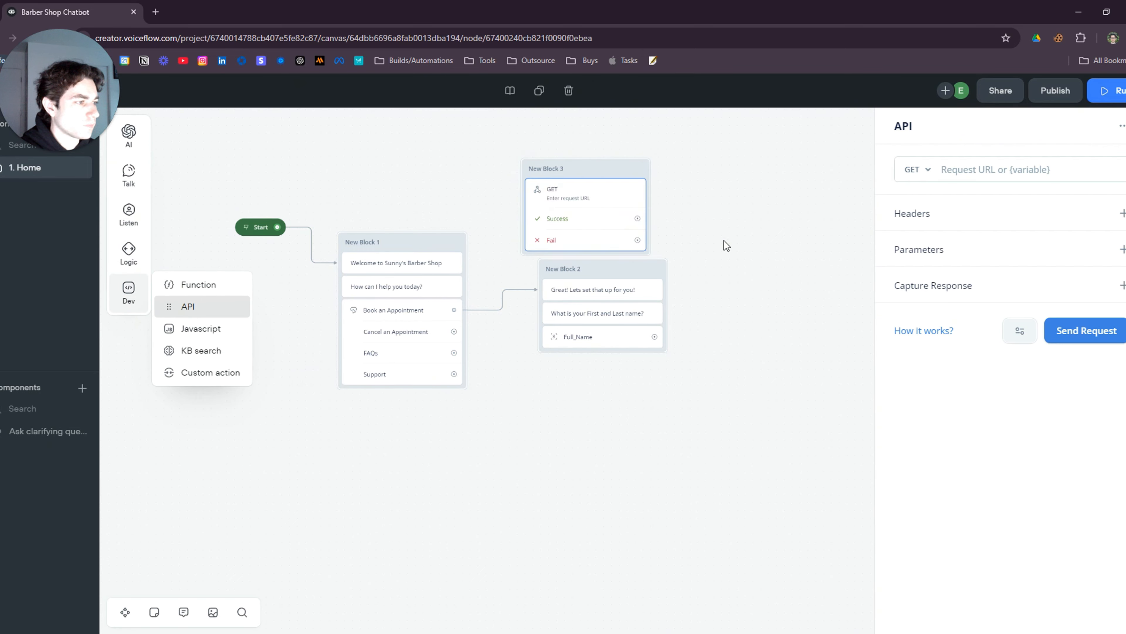
pyautogui.click(735, 446)
pyautogui.moveTo(585, 318); pyautogui.dragTo(550, 217)
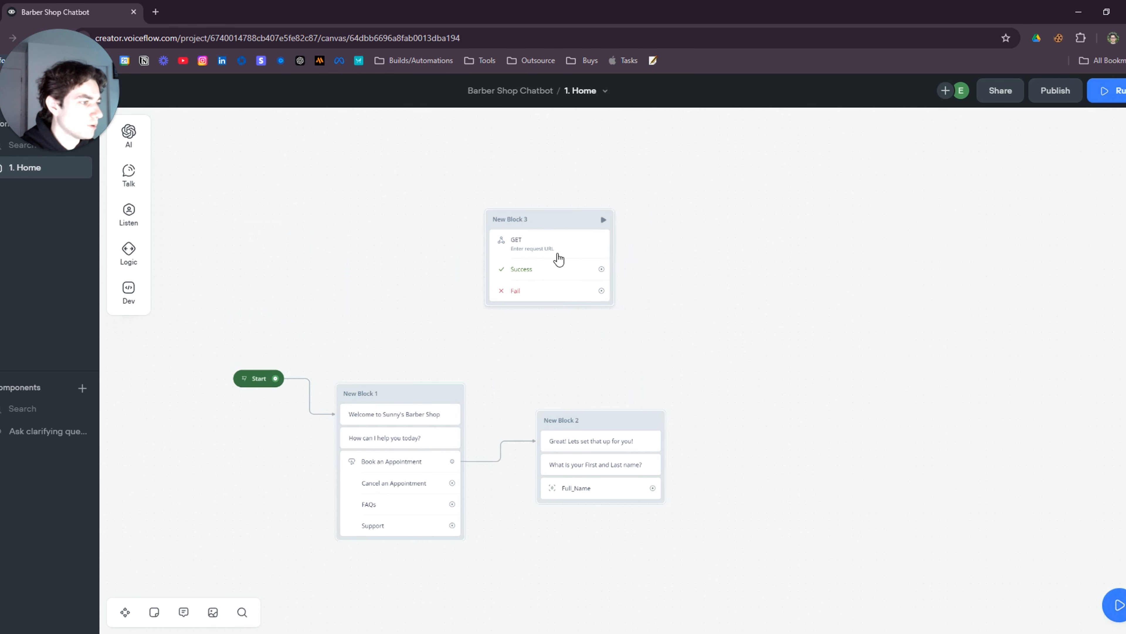
pyautogui.click(558, 257)
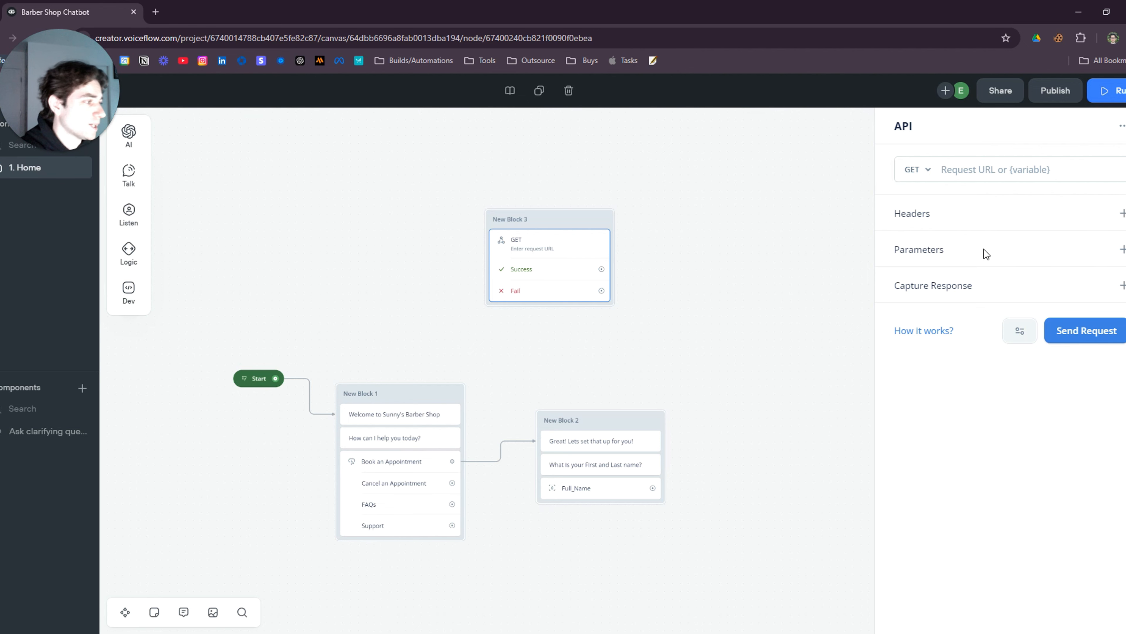
# Set the API method to POST with body key 'Full name' mapped to {Full_Name}
pyautogui.click(926, 167)
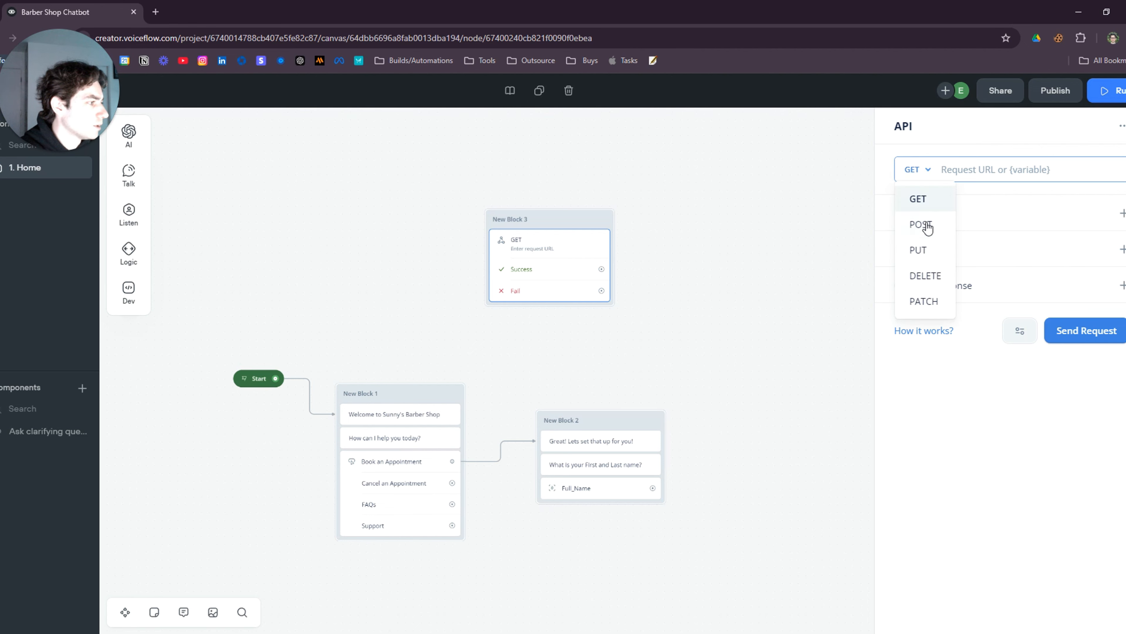
pyautogui.click(926, 225)
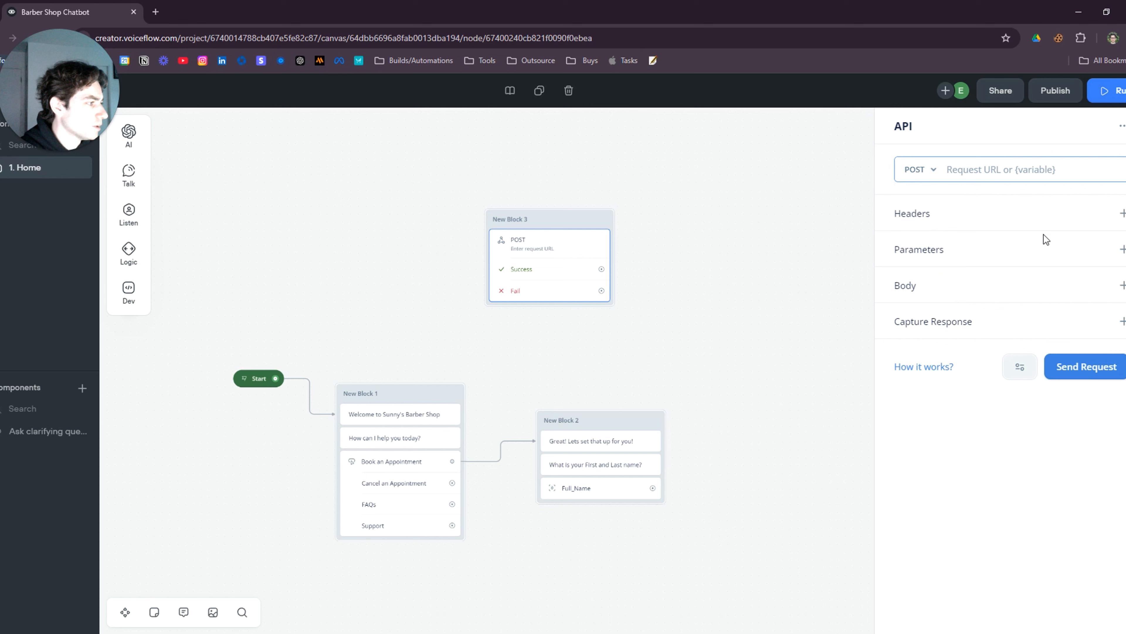
pyautogui.click(1122, 287)
pyautogui.click(952, 340)
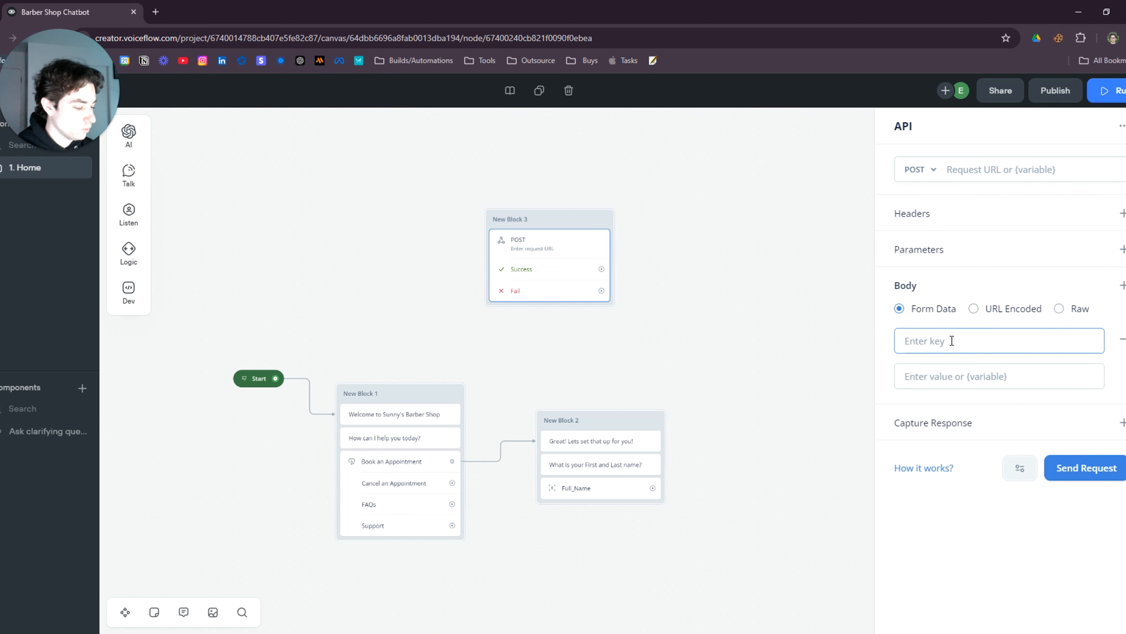
pyautogui.write('Full name')
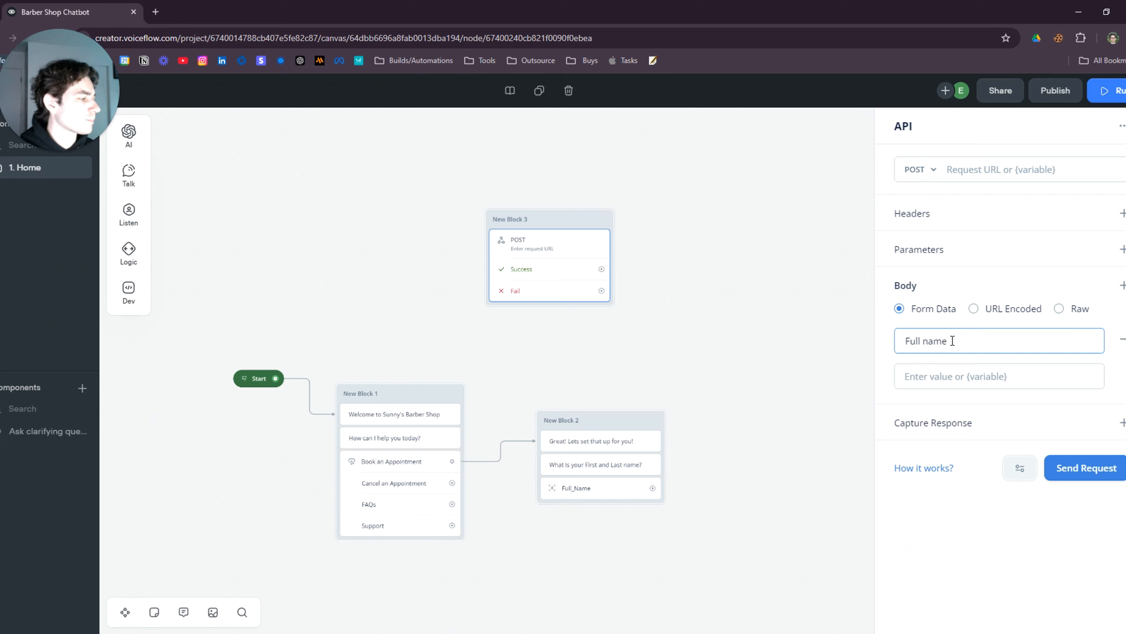
pyautogui.click(967, 381)
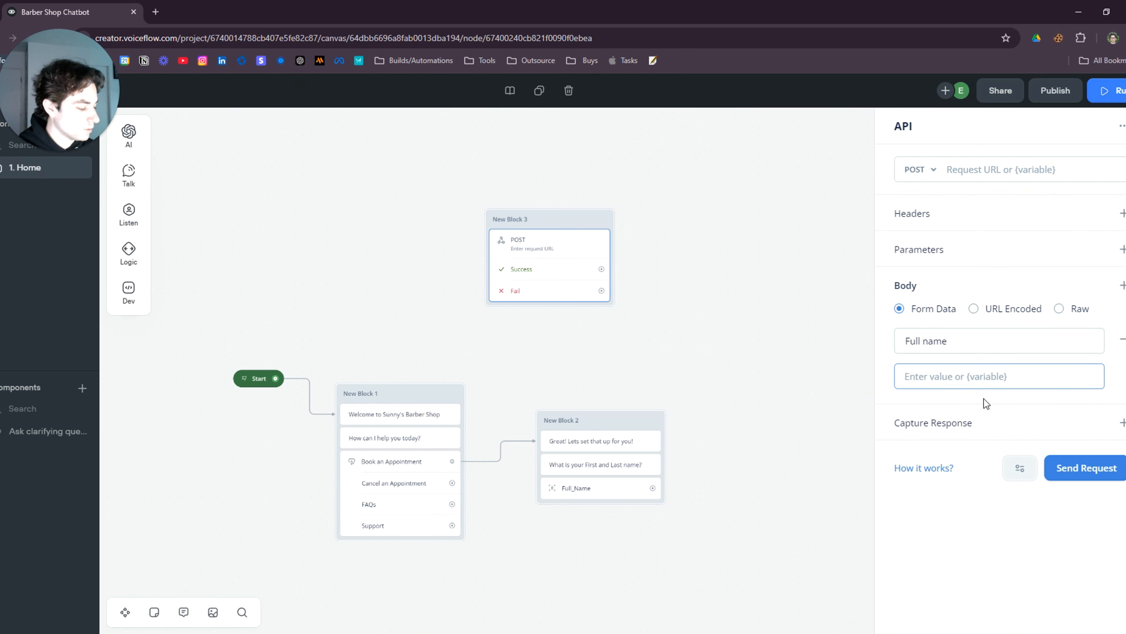
pyautogui.write('{ful')
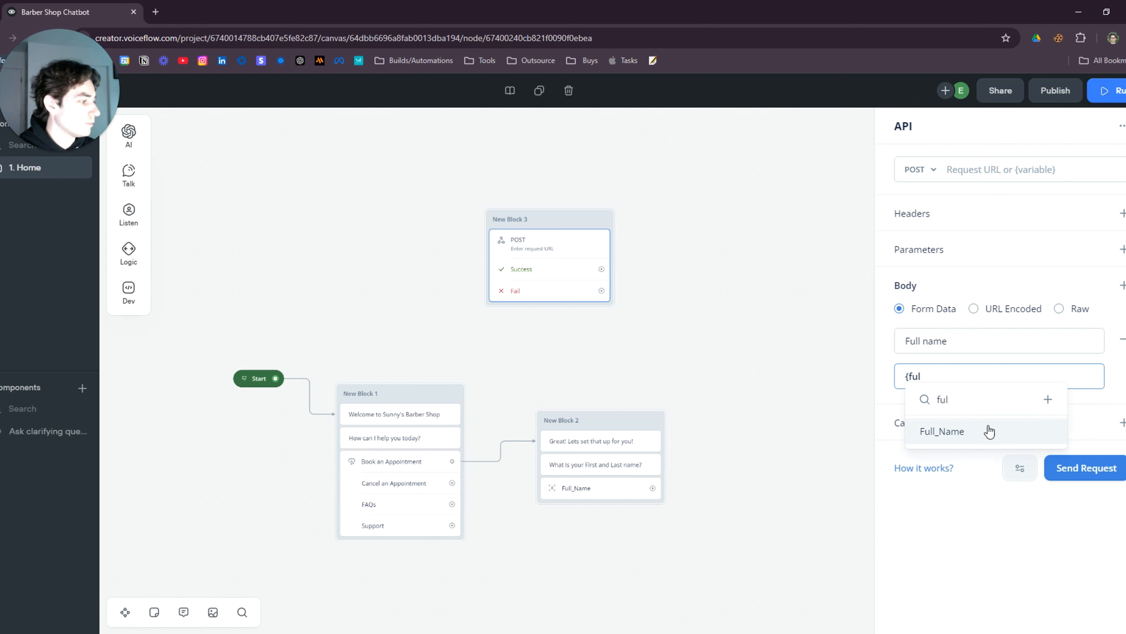
pyautogui.click(990, 432)
pyautogui.click(760, 409)
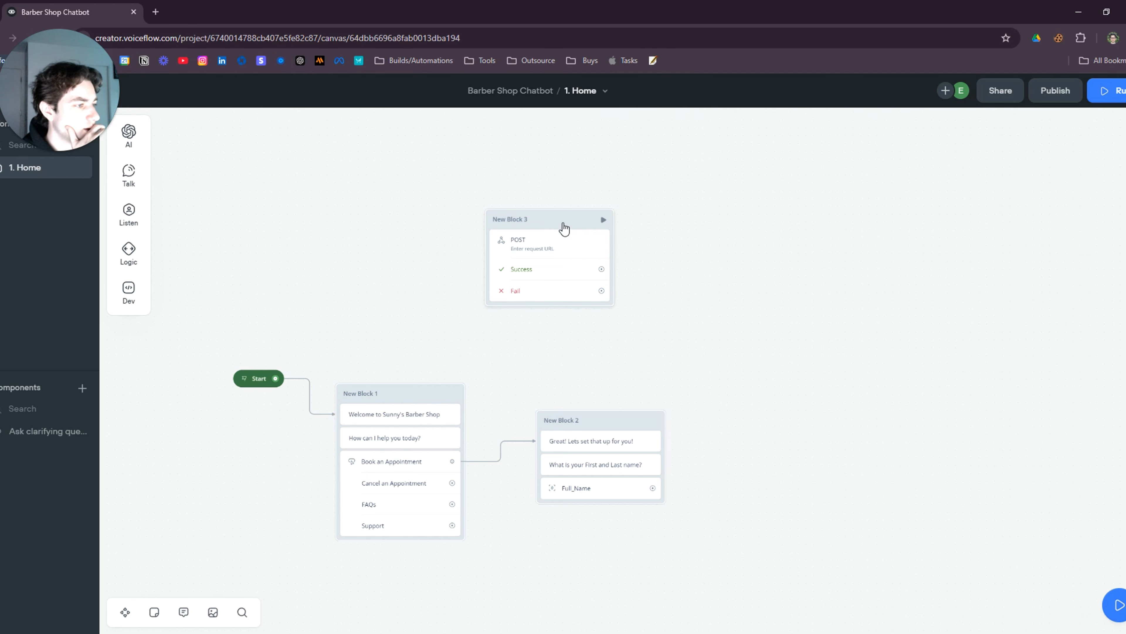
# Colour New Block 3 green
pyautogui.rightClick(562, 224)
pyautogui.moveTo(650, 245)
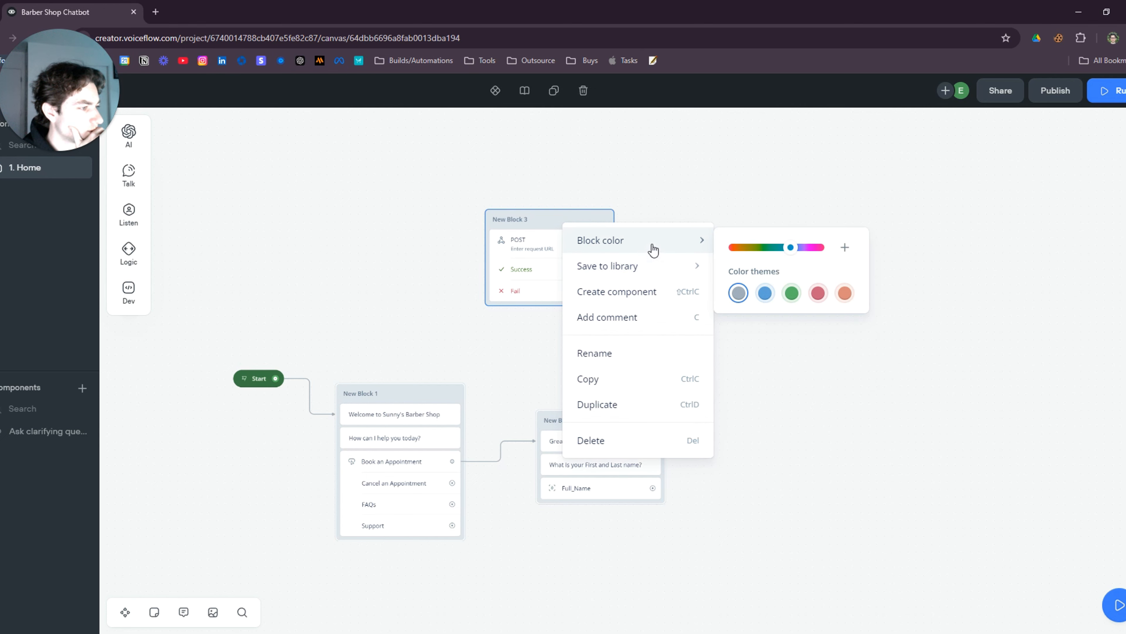
pyautogui.click(792, 293)
pyautogui.click(792, 484)
# Connect Full_Name to a new New Block 4 whose message thanks the customer and asks which service they want
pyautogui.scroll(-1, 789, 493)
pyautogui.moveTo(763, 437); pyautogui.dragTo(715, 196)
pyautogui.moveTo(607, 265); pyautogui.dragTo(642, 392)
pyautogui.scroll(5, 648, 393)
pyautogui.moveTo(667, 374); pyautogui.dragTo(781, 215)
pyautogui.moveTo(812, 255)
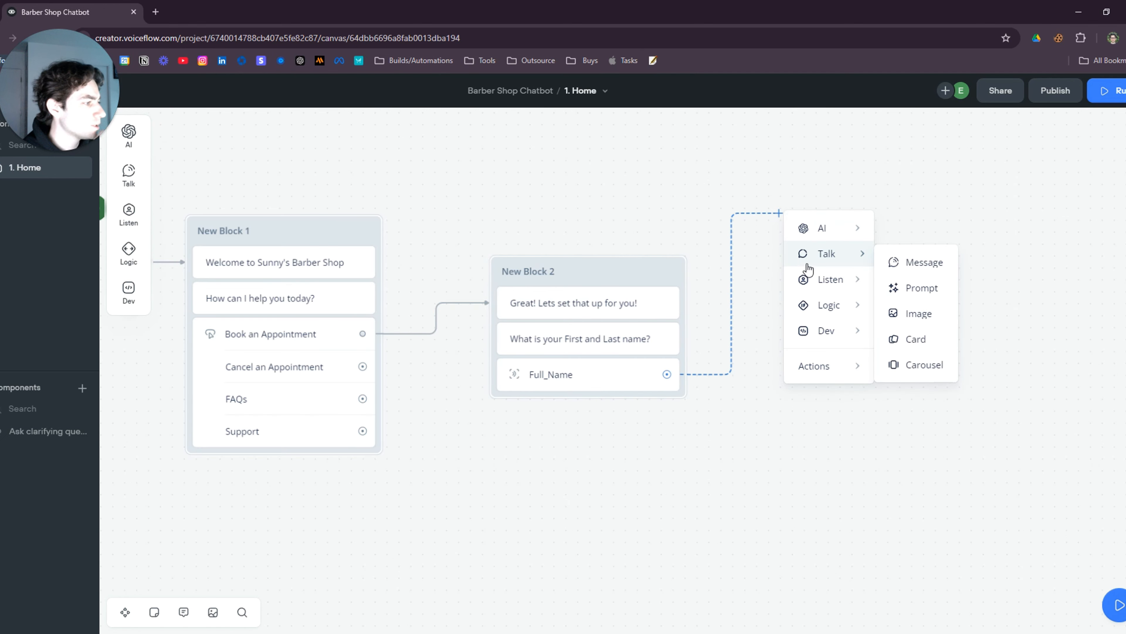
pyautogui.click(951, 264)
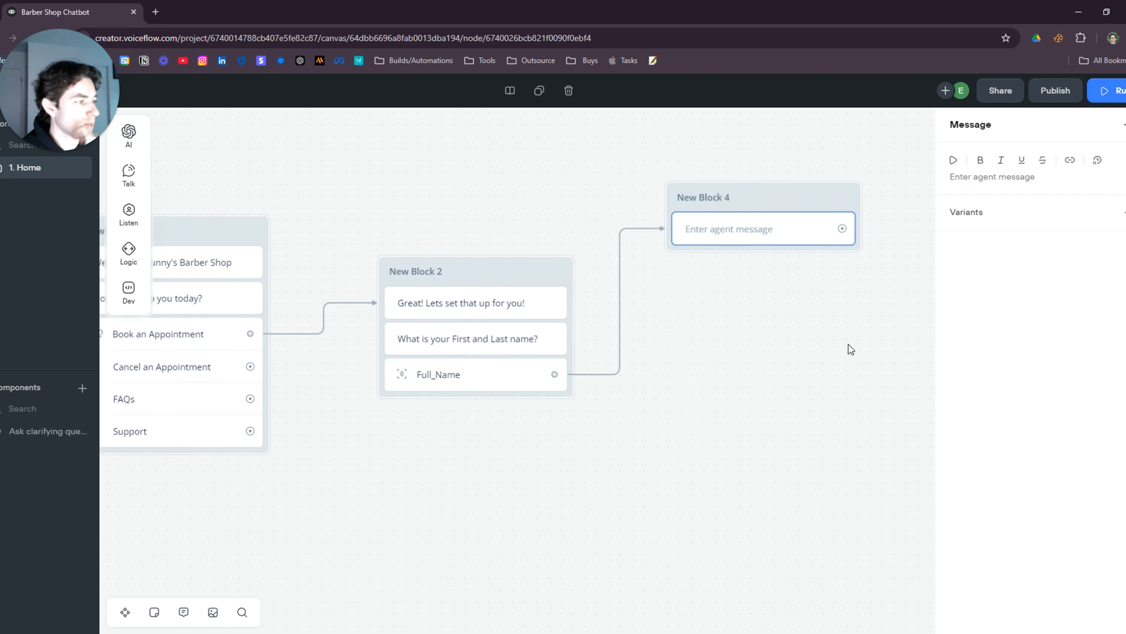
pyautogui.moveTo(850, 348); pyautogui.dragTo(775, 405)
pyautogui.moveTo(729, 286); pyautogui.dragTo(743, 321)
pyautogui.click(743, 321)
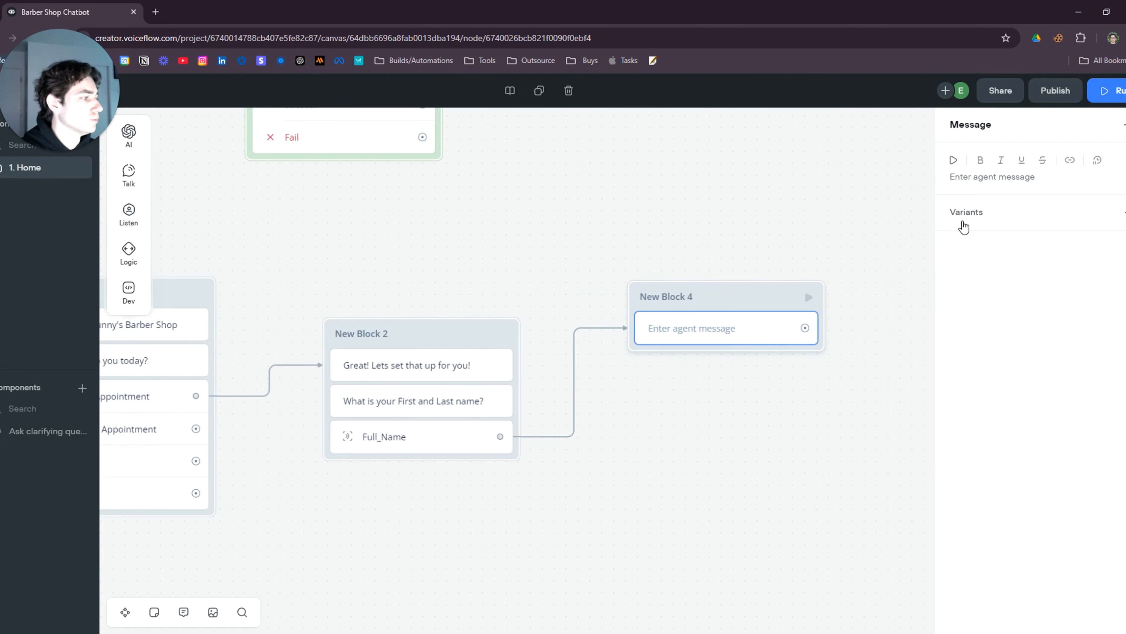
pyautogui.write('Thank ')
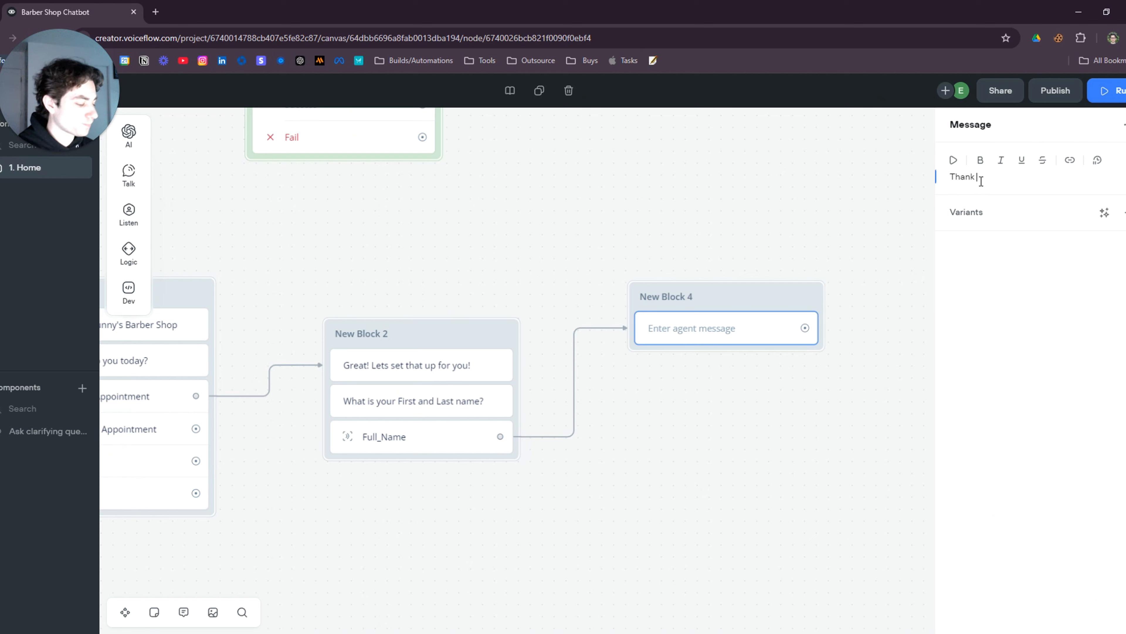
pyautogui.write('you,')
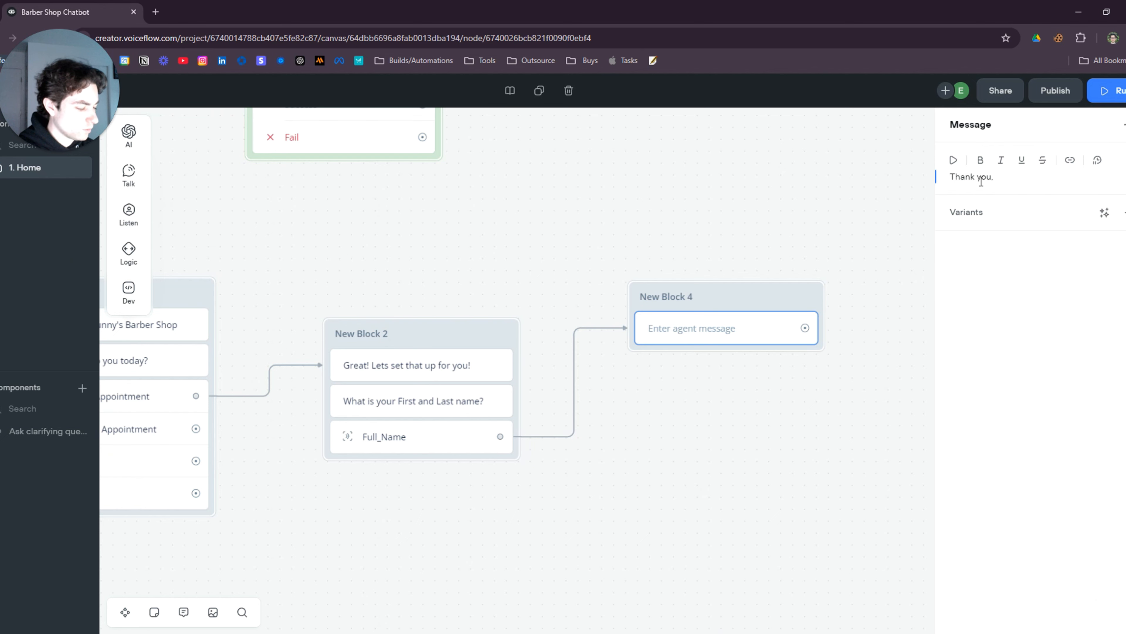
pyautogui.write(' What kind of service are you')
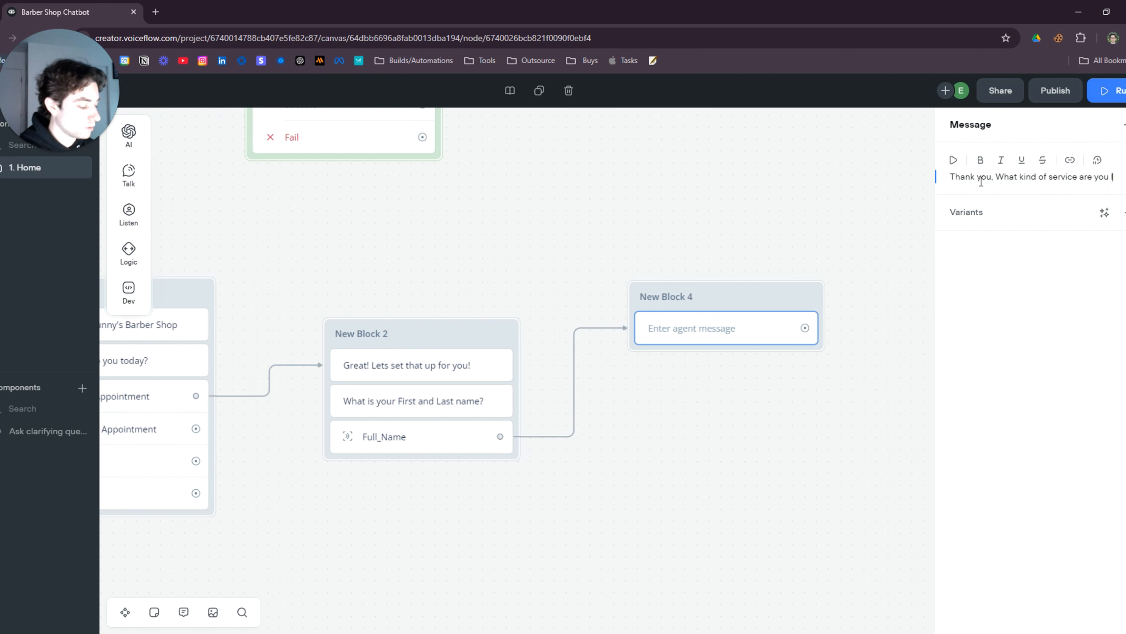
pyautogui.write('ing for?')
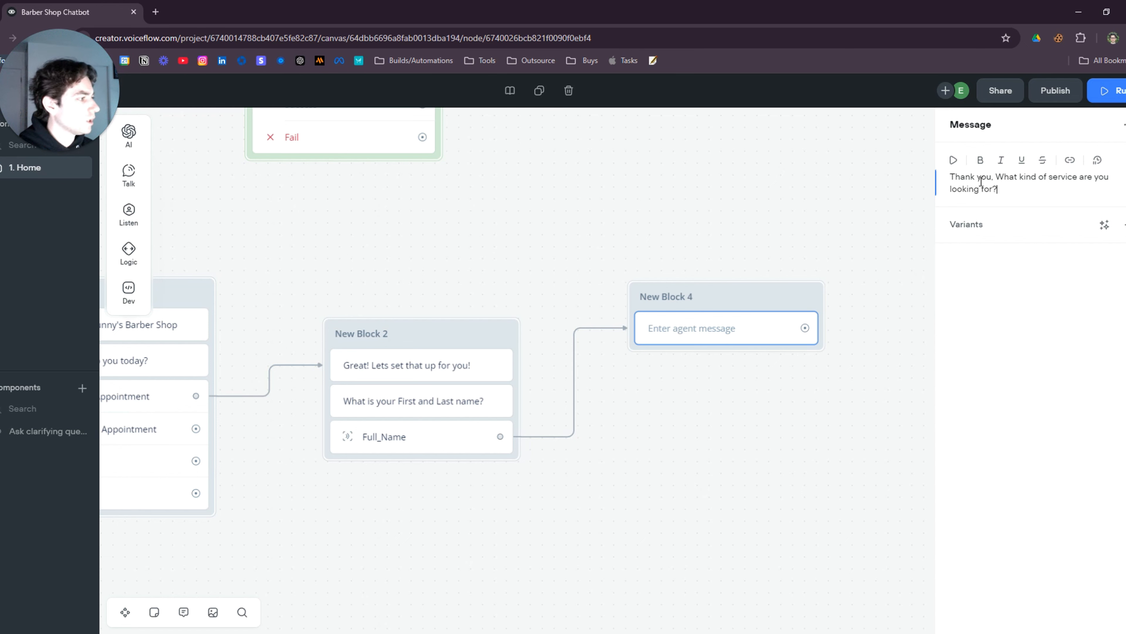
pyautogui.click(725, 400)
# Add a second message to New Block 4 with the pasted list of ten barber services
pyautogui.moveTo(129, 175)
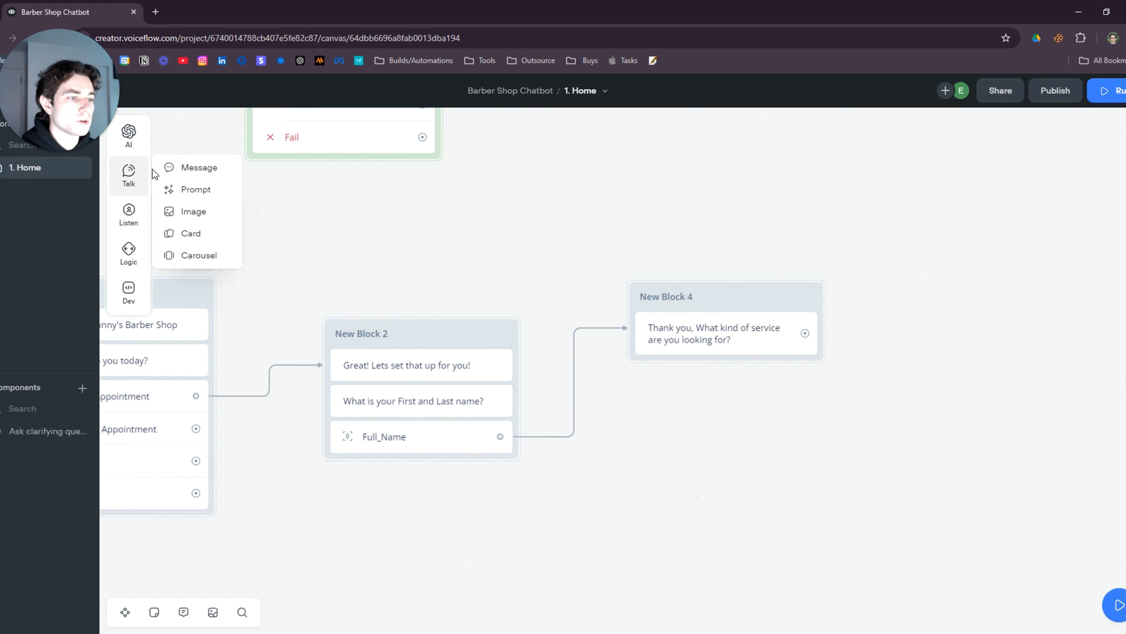
pyautogui.moveTo(199, 168); pyautogui.dragTo(709, 381)
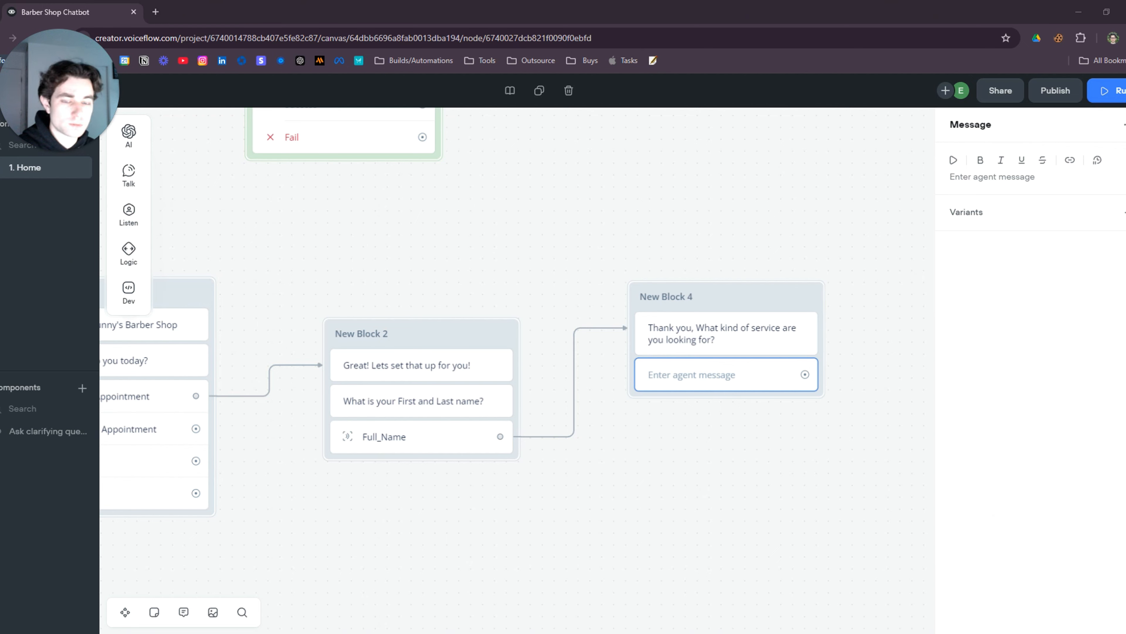
pyautogui.click(986, 178)
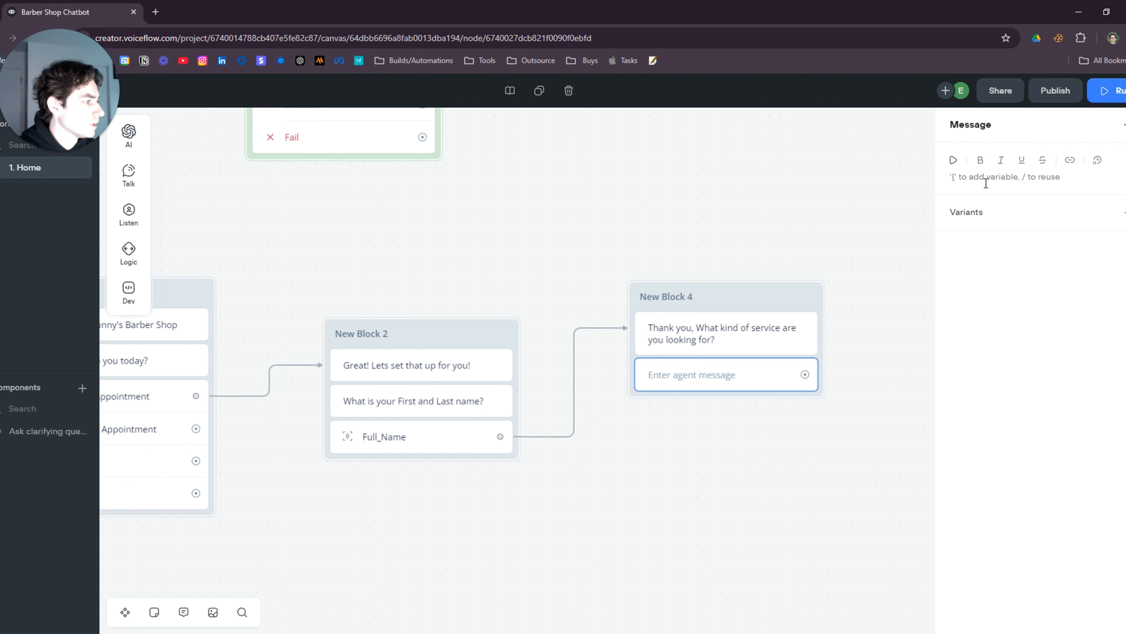
pyautogui.click(719, 372)
pyautogui.click(1027, 178)
pyautogui.write("-Standard Haircut -Beard Trim -Hot Towel Shave -Fade Variations -Line-Up (Edge-Up) -Buzz Cut -Kids' Haircut -Hair and Beard Combo -Creative Hair Designs -Hair Wash and Scalp Massage")
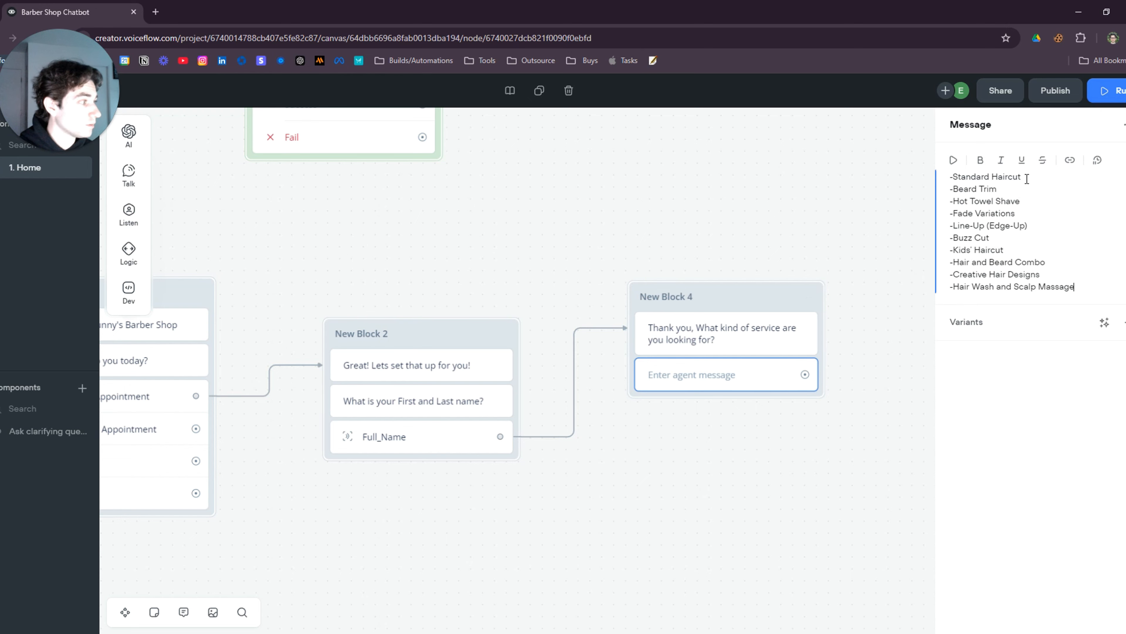
pyautogui.click(770, 404)
pyautogui.moveTo(863, 456); pyautogui.dragTo(778, 316)
pyautogui.scroll(1, 776, 327)
pyautogui.moveTo(623, 152); pyautogui.dragTo(592, 163)
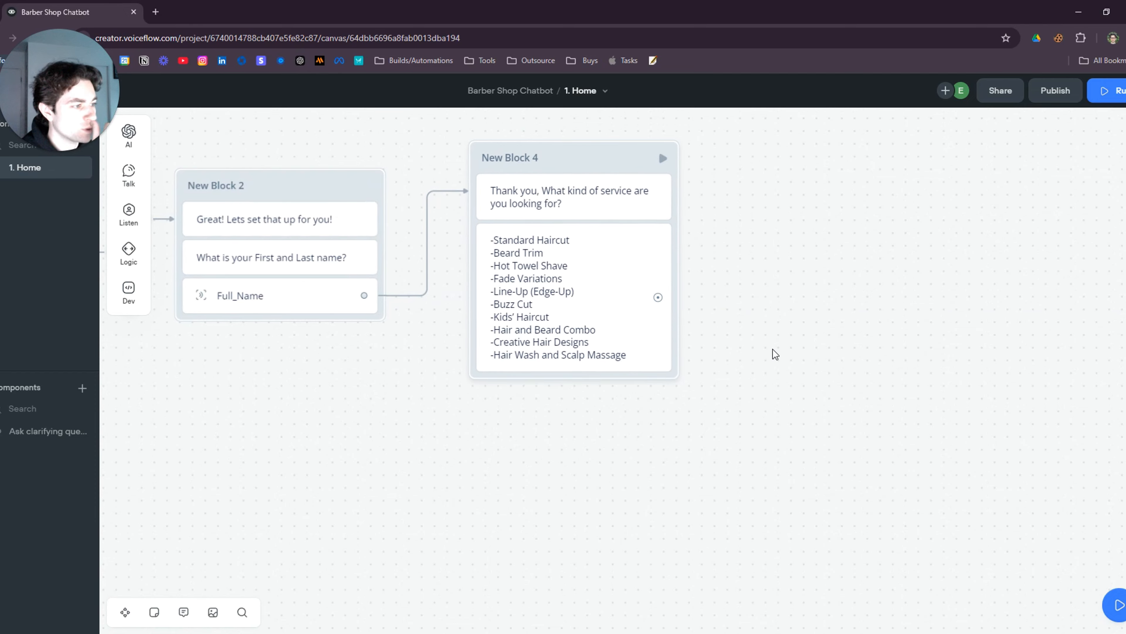
pyautogui.moveTo(773, 349); pyautogui.dragTo(753, 319)
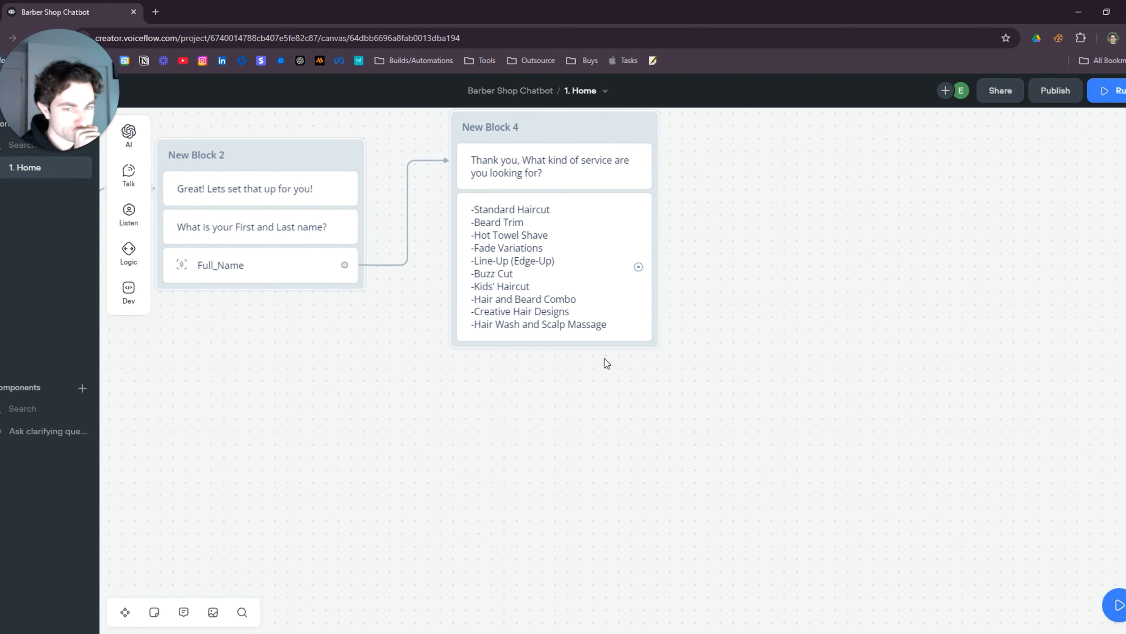
pyautogui.moveTo(578, 400); pyautogui.dragTo(646, 471)
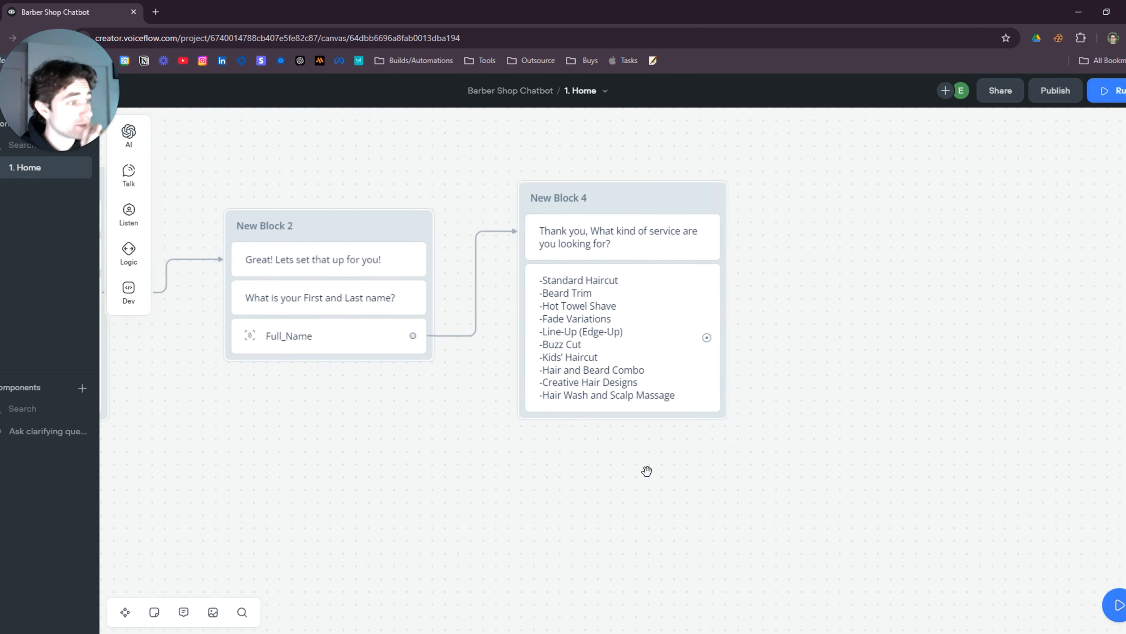
# Add a capture step to New Block 4 that saves the customer's entire reply to {last_utterance}
pyautogui.moveTo(136, 186)
pyautogui.moveTo(127, 213)
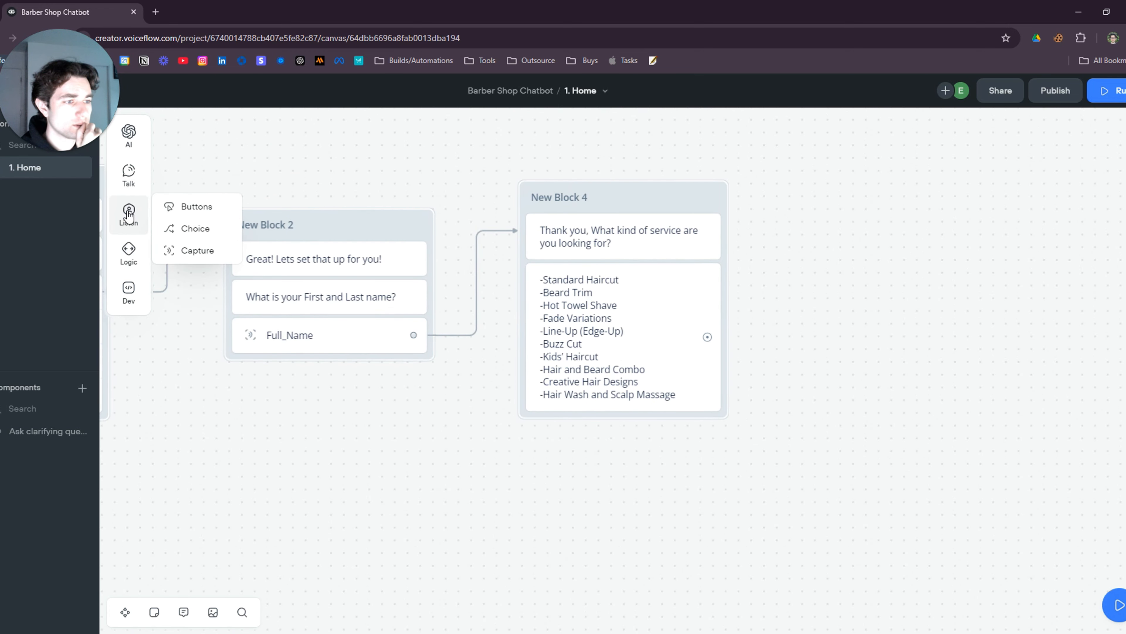
pyautogui.moveTo(197, 255); pyautogui.dragTo(649, 428)
pyautogui.moveTo(726, 456); pyautogui.dragTo(721, 454)
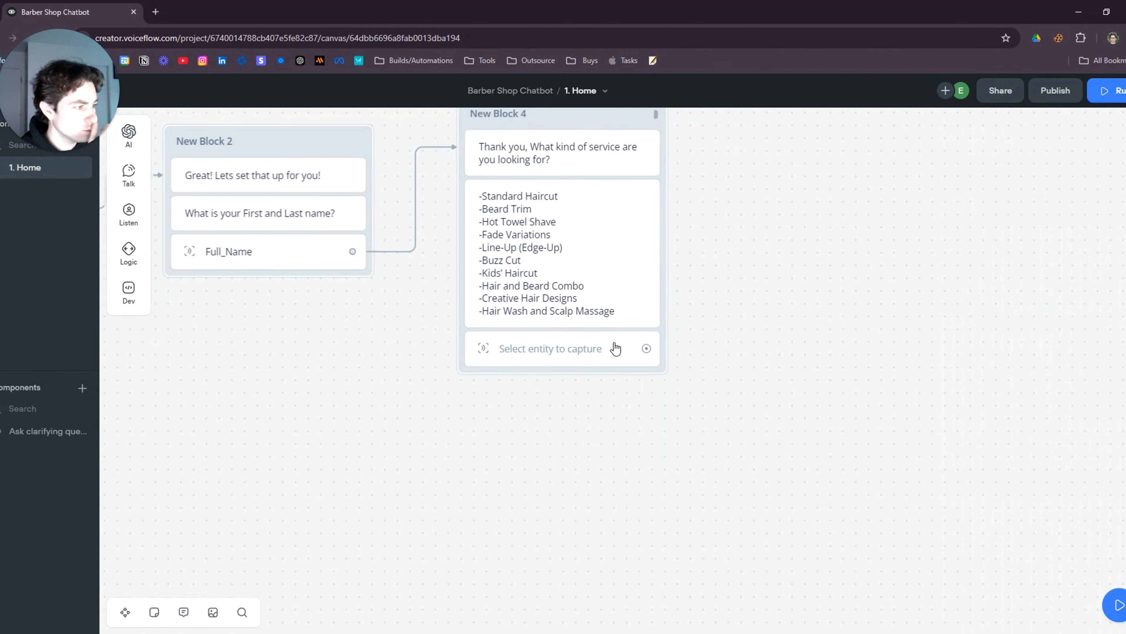
pyautogui.click(611, 347)
pyautogui.click(1037, 126)
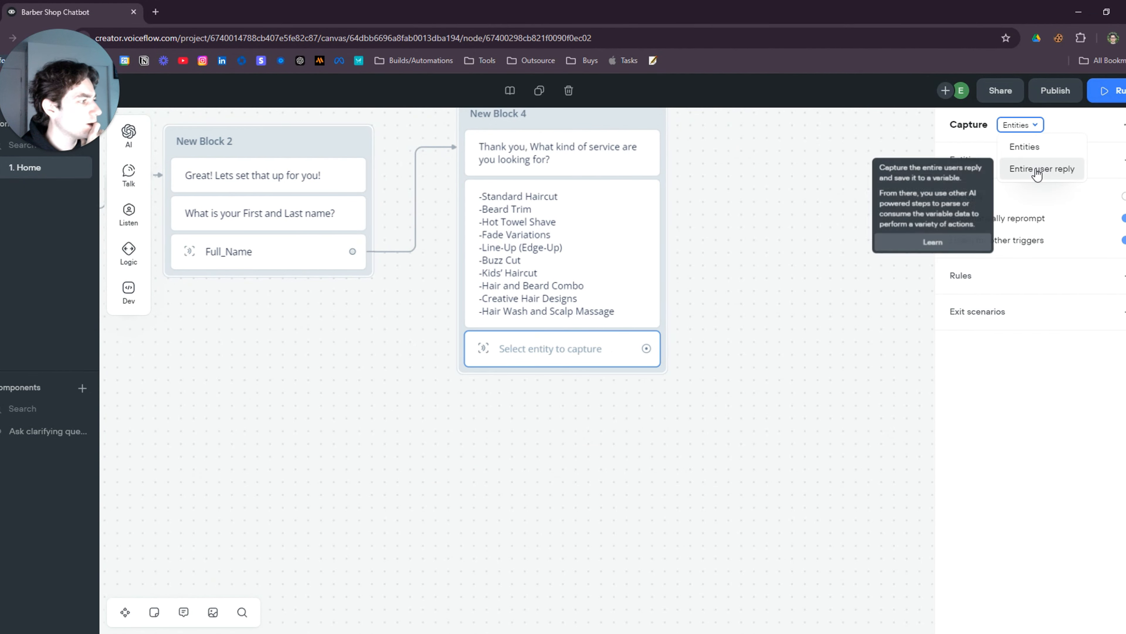
pyautogui.click(1033, 169)
pyautogui.click(724, 397)
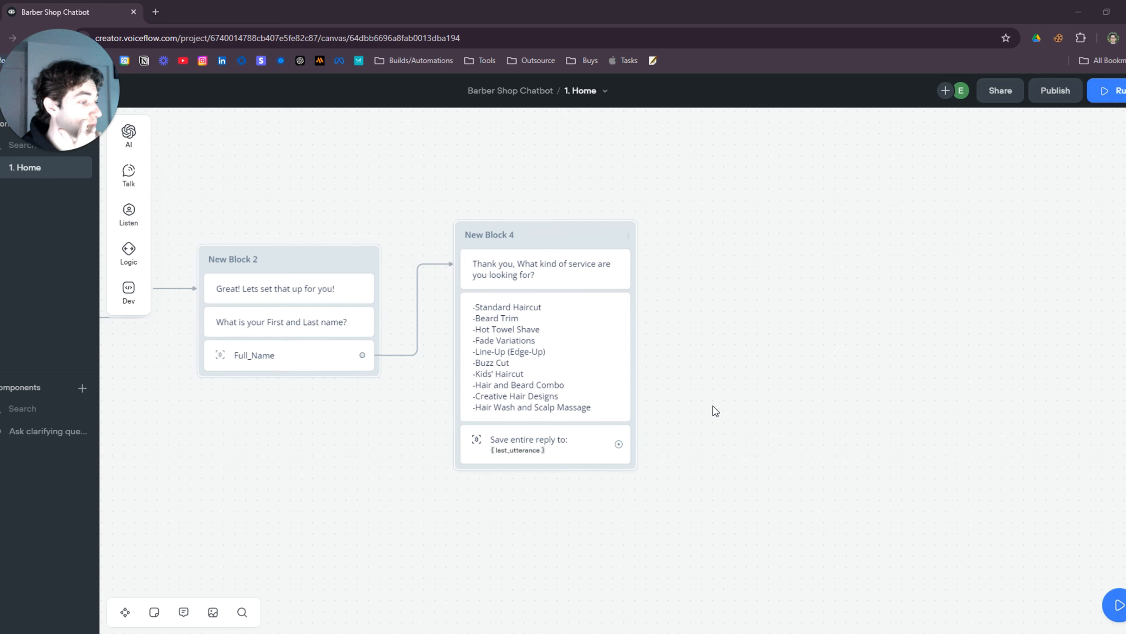
pyautogui.moveTo(711, 411); pyautogui.dragTo(533, 470)
pyautogui.moveTo(460, 511); pyautogui.dragTo(608, 280)
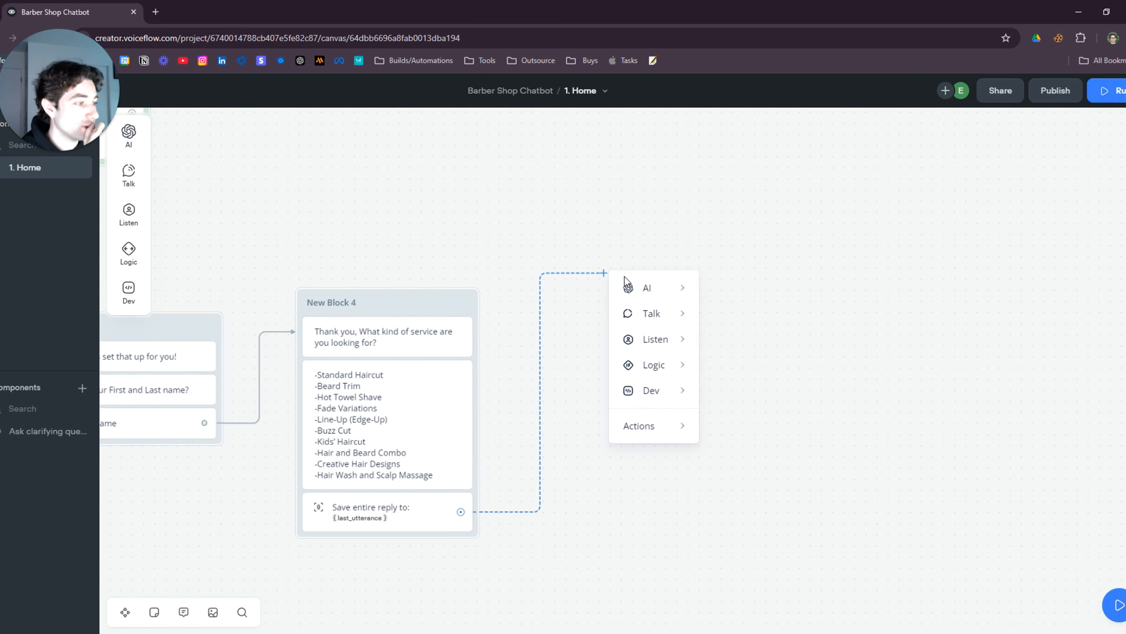
# Add a Response AI step as New Block 5 with a prompt recommending a barber for the chosen service
pyautogui.moveTo(641, 287)
pyautogui.click(748, 293)
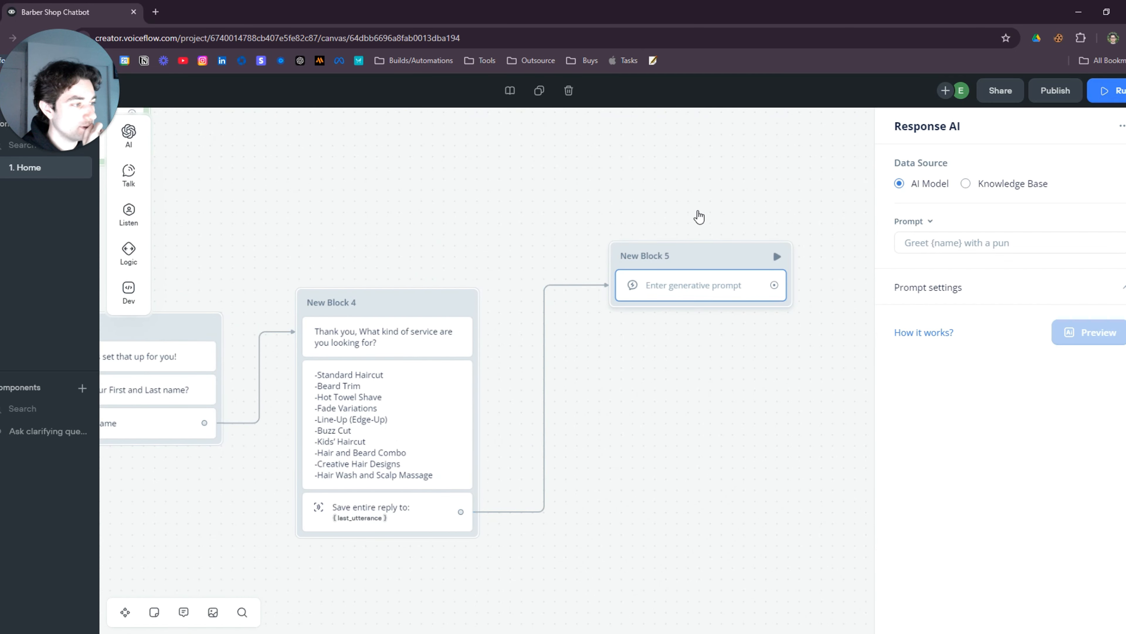
pyautogui.moveTo(774, 250); pyautogui.dragTo(754, 161)
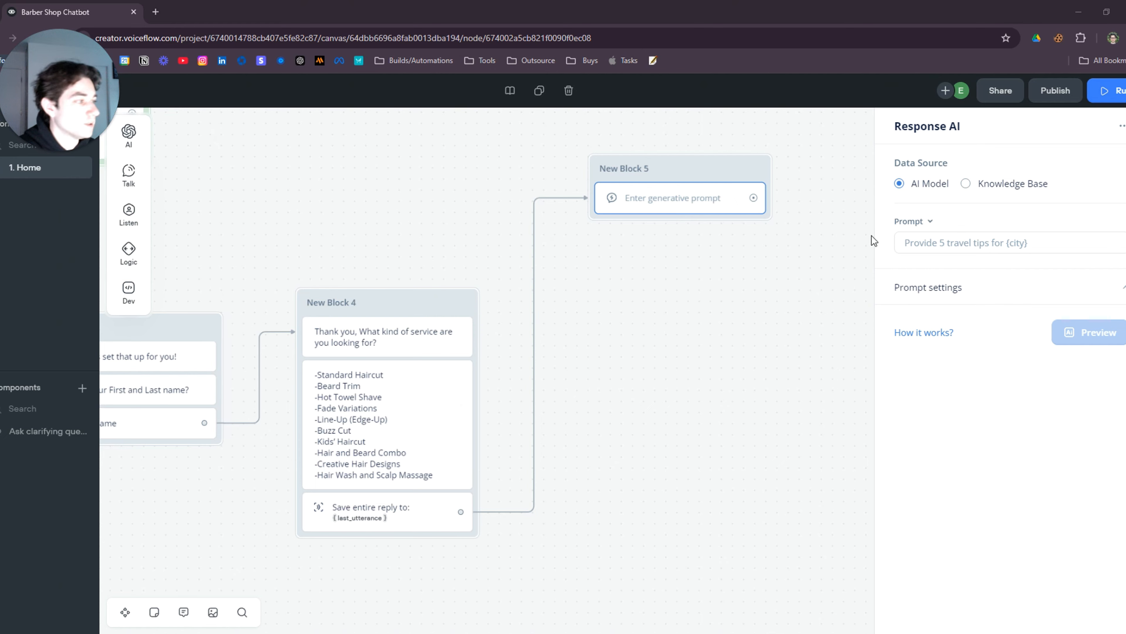
pyautogui.click(965, 245)
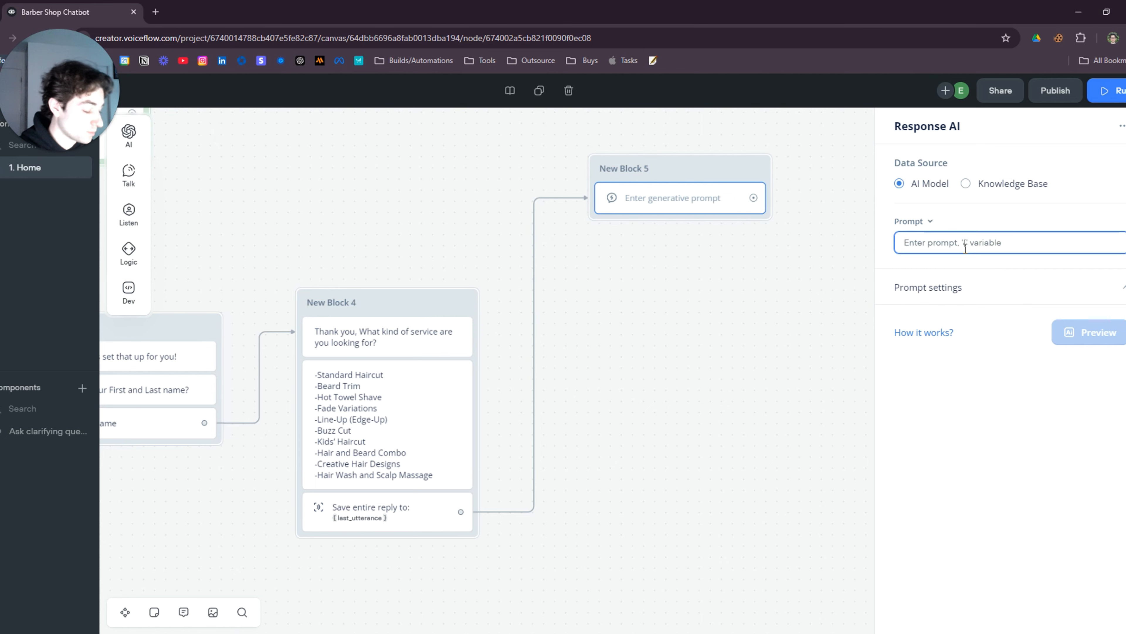
pyautogui.hotkey('ctrl', 'v')
pyautogui.scroll(10, 975, 312)
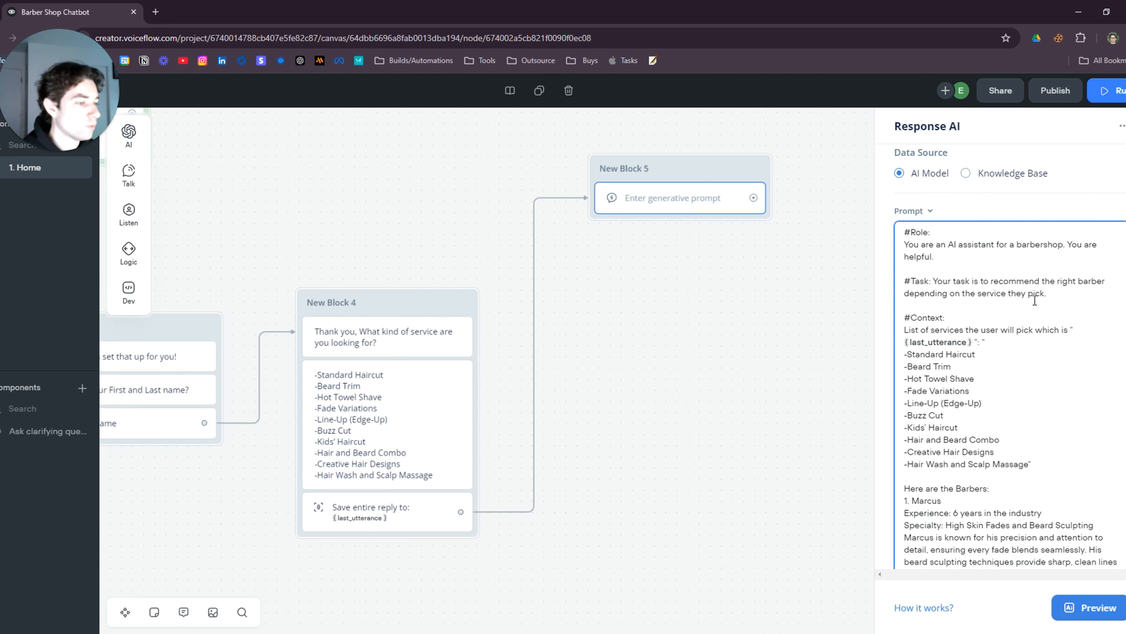
pyautogui.scroll(-5, 1038, 300)
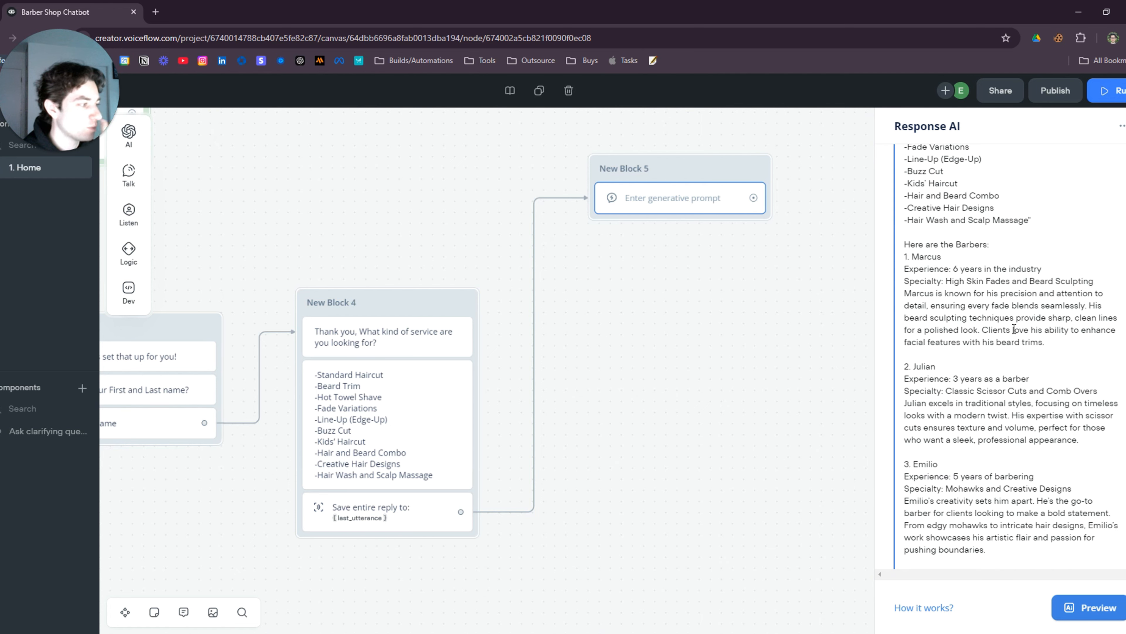
pyautogui.scroll(-5, 986, 374)
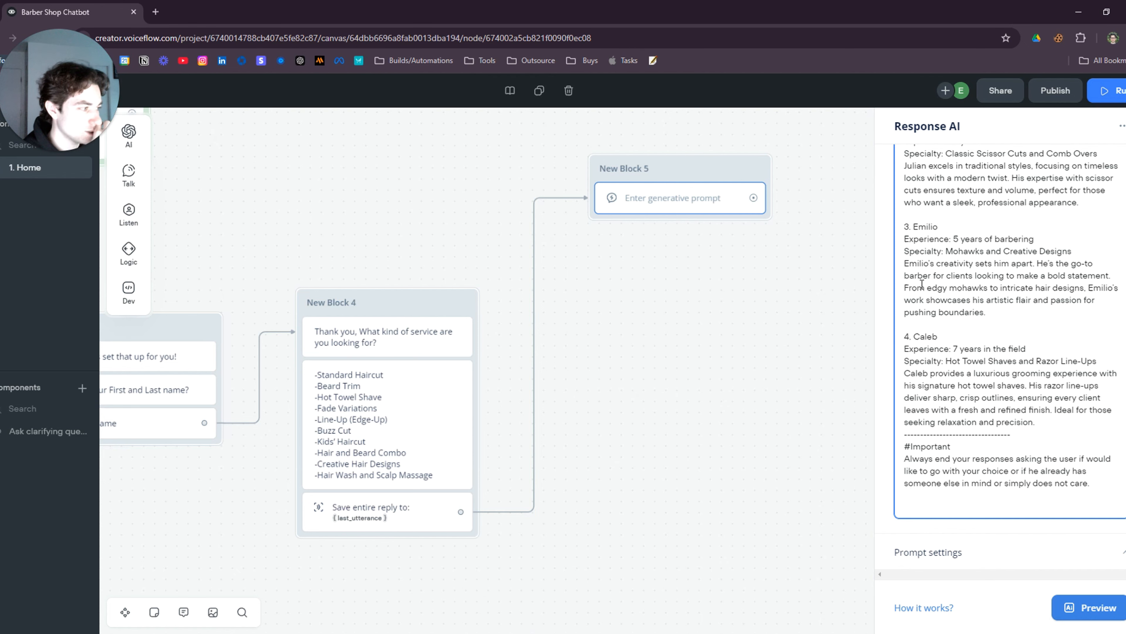
pyautogui.scroll(3, 966, 253)
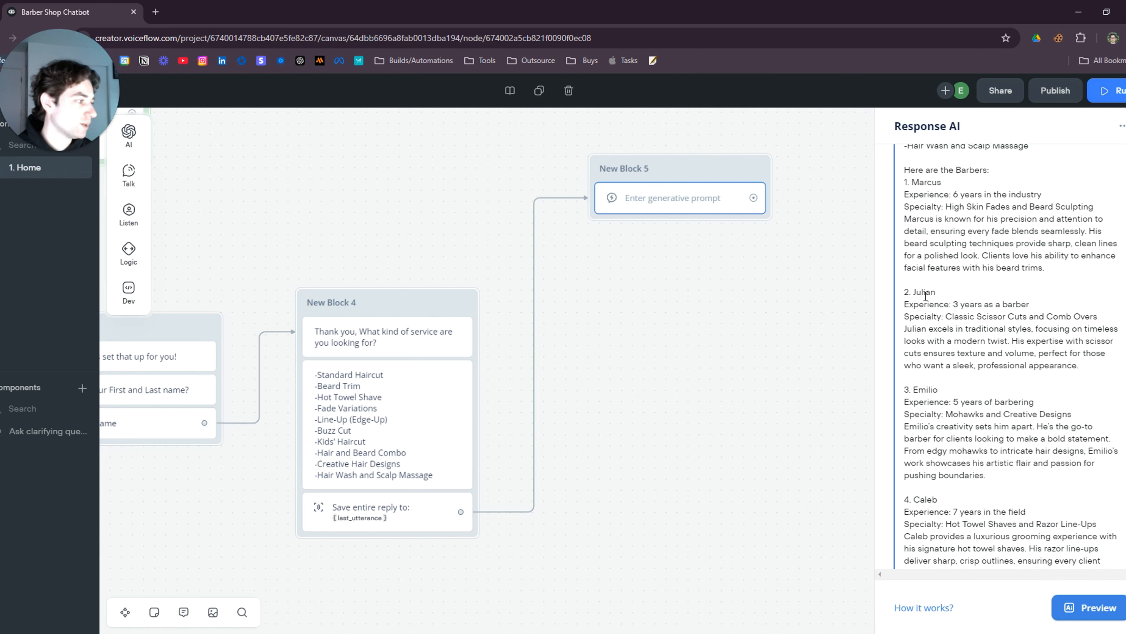
pyautogui.click(734, 284)
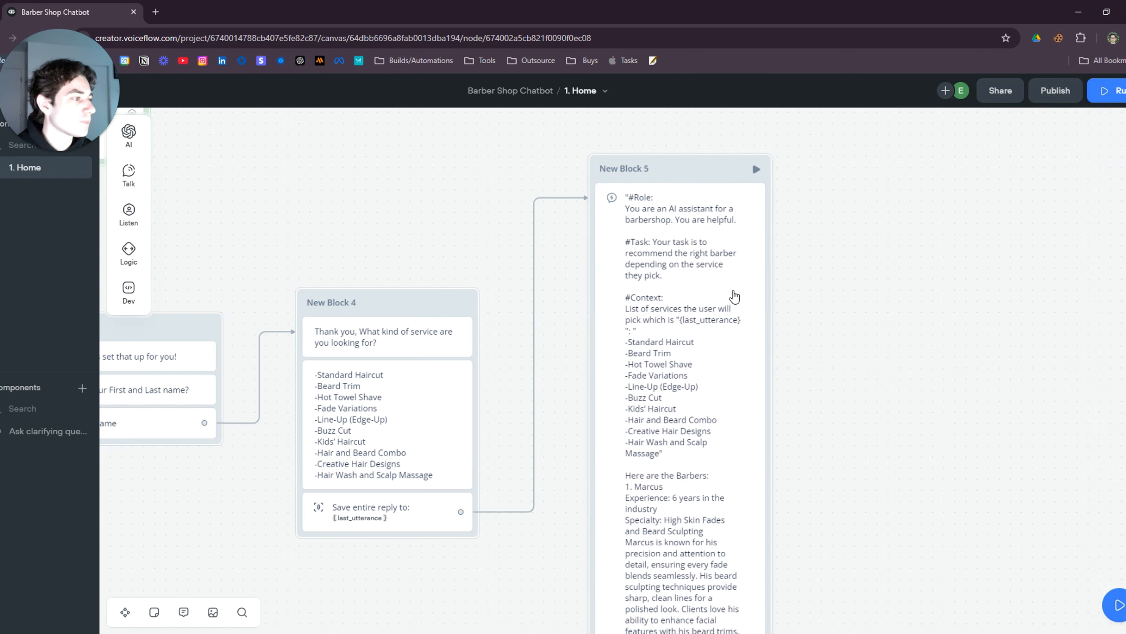
pyautogui.scroll(-1, 856, 415)
pyautogui.moveTo(890, 464); pyautogui.dragTo(847, 309)
pyautogui.scroll(1, 444, 439)
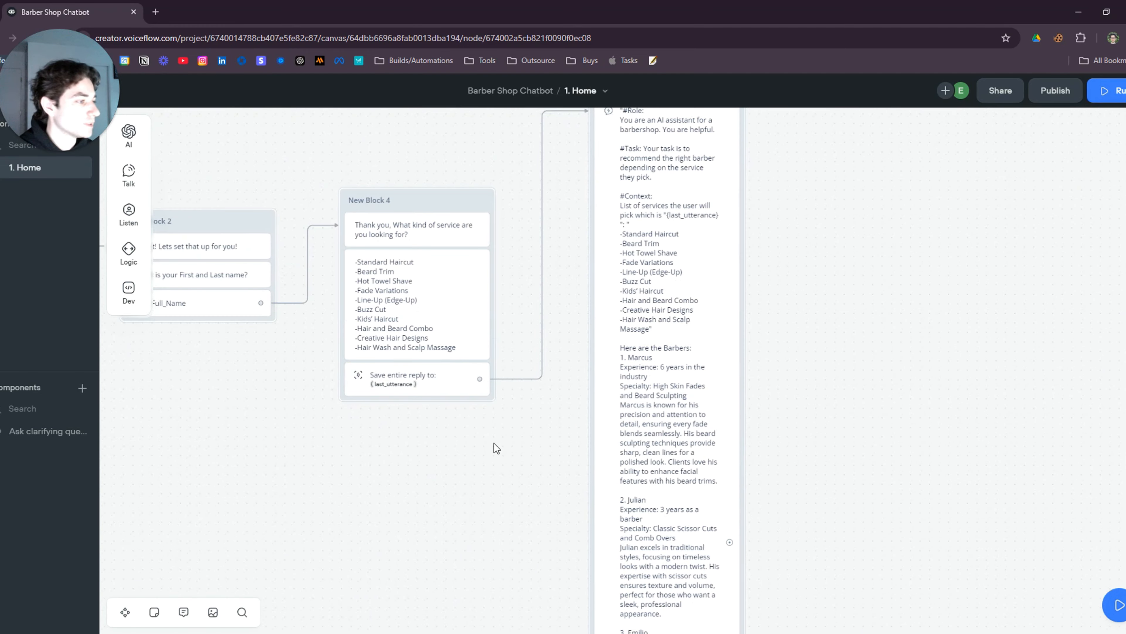
# Start a new test run, choose Book an Appointment, send a full name, then answer Buzz Cut
pyautogui.click(1112, 91)
pyautogui.click(1012, 361)
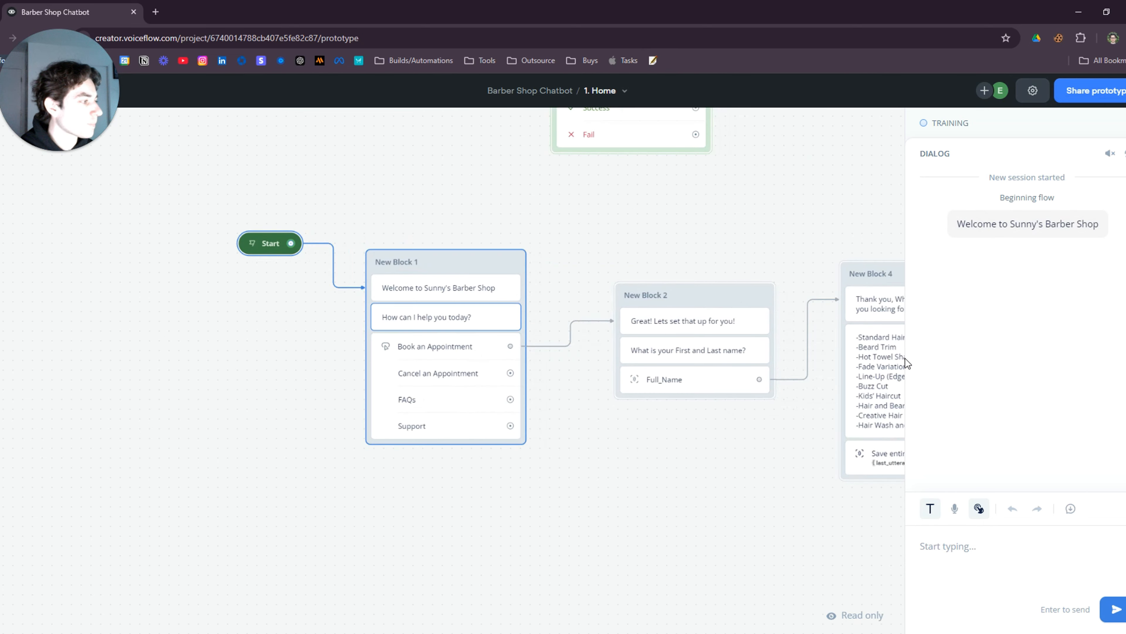
pyautogui.click(1011, 290)
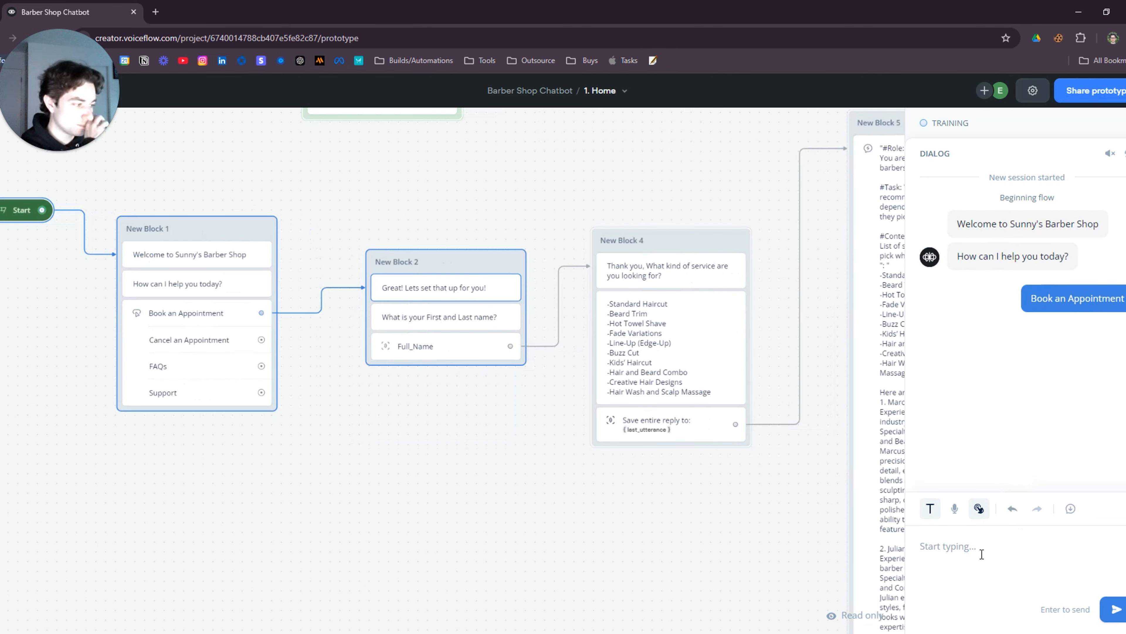
pyautogui.click(984, 548)
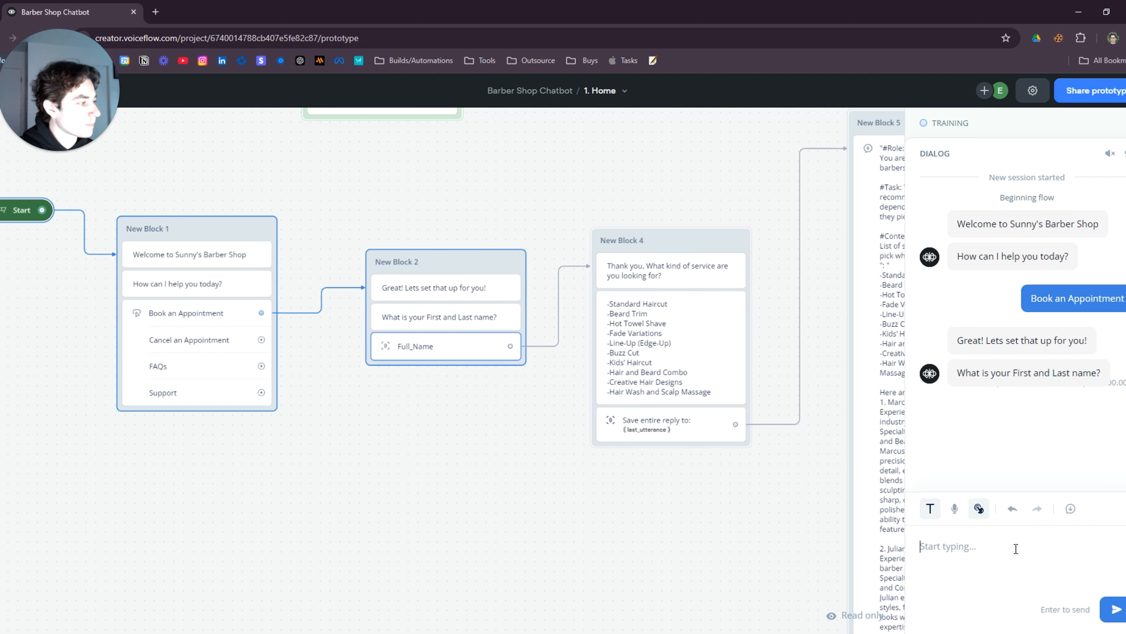
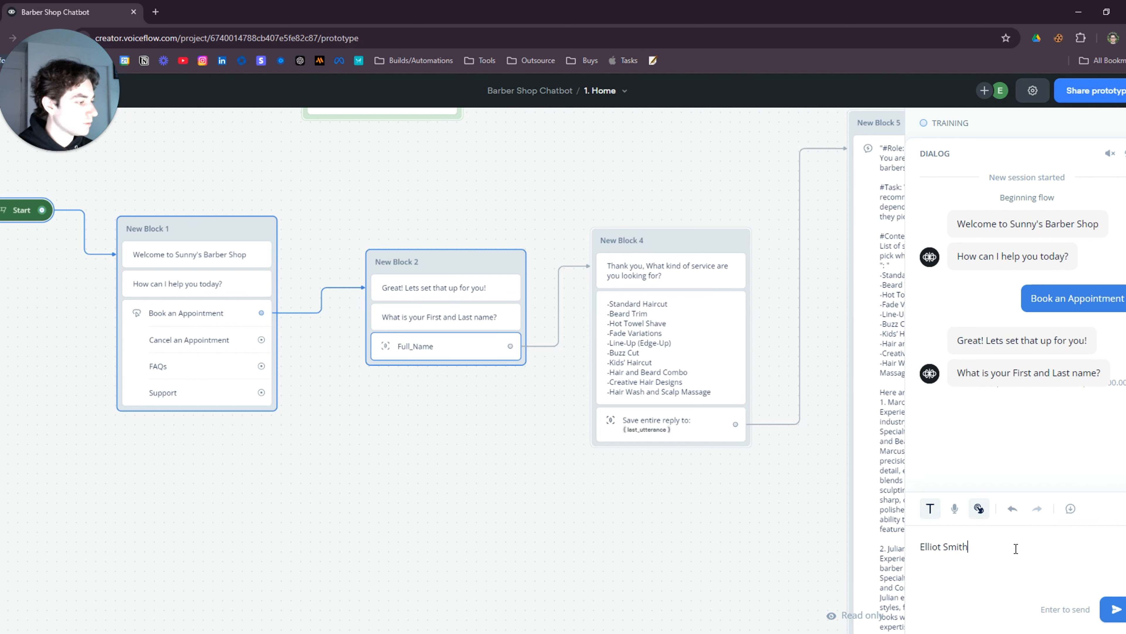
pyautogui.press('Return')
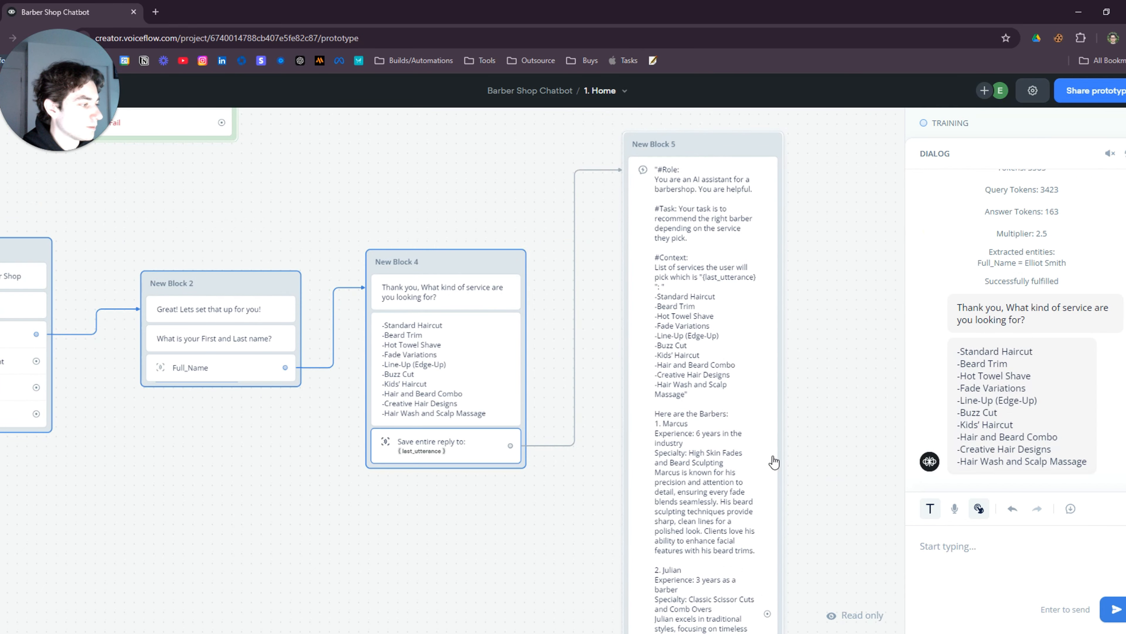
pyautogui.write('Bu')
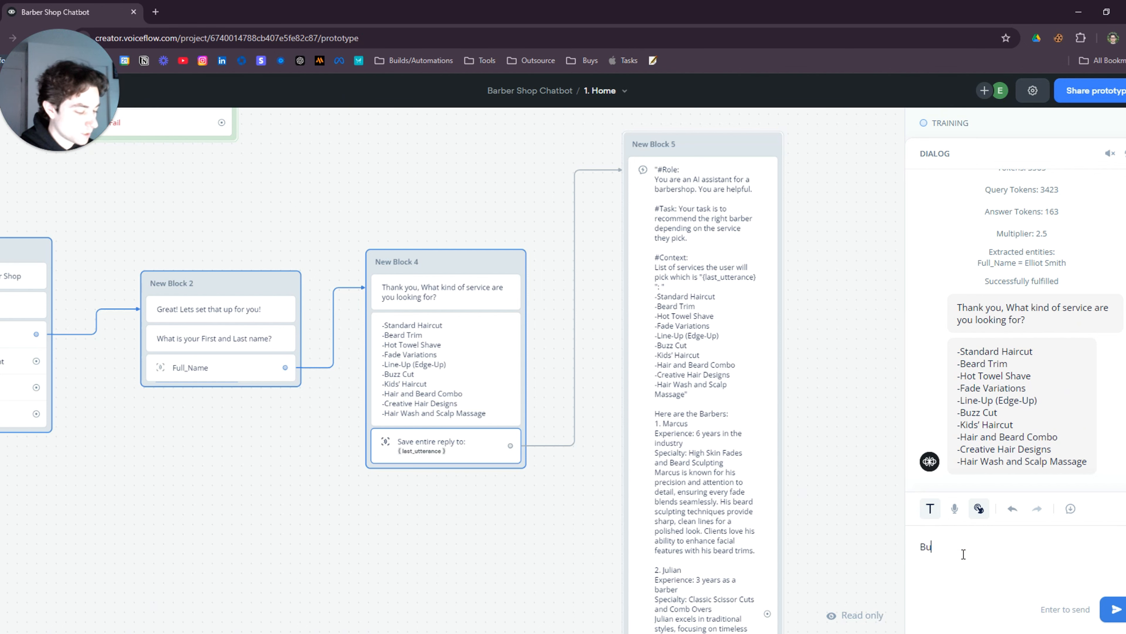
pyautogui.write('zz Cut')
pyautogui.press('Return')
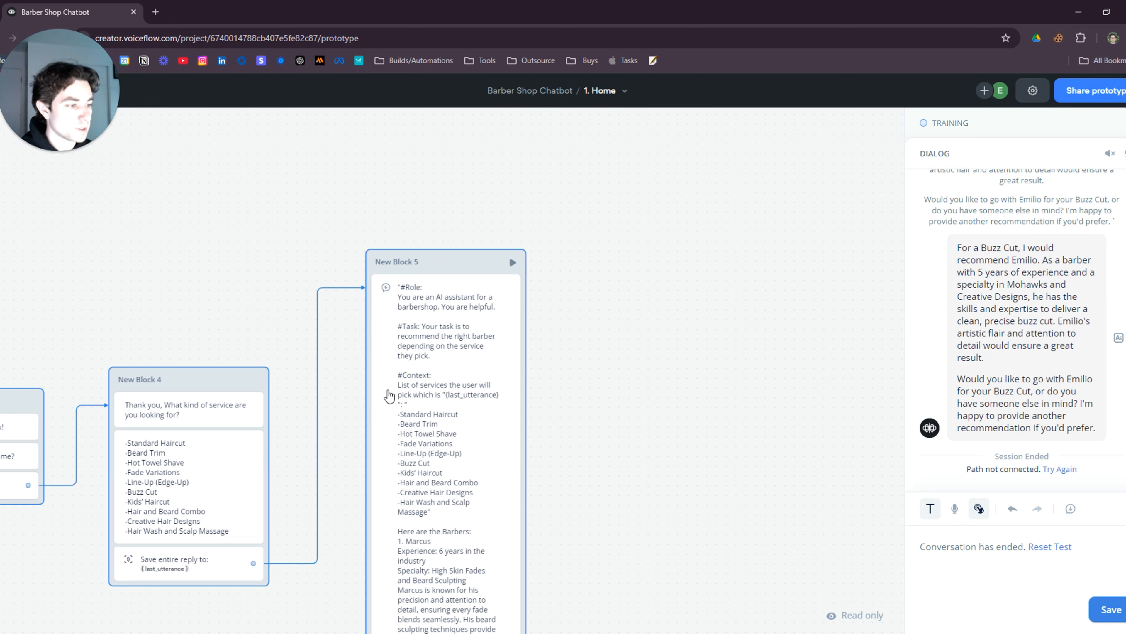
pyautogui.scroll(-2, 452, 395)
pyautogui.moveTo(608, 386); pyautogui.dragTo(612, 370)
pyautogui.scroll(-5, 612, 370)
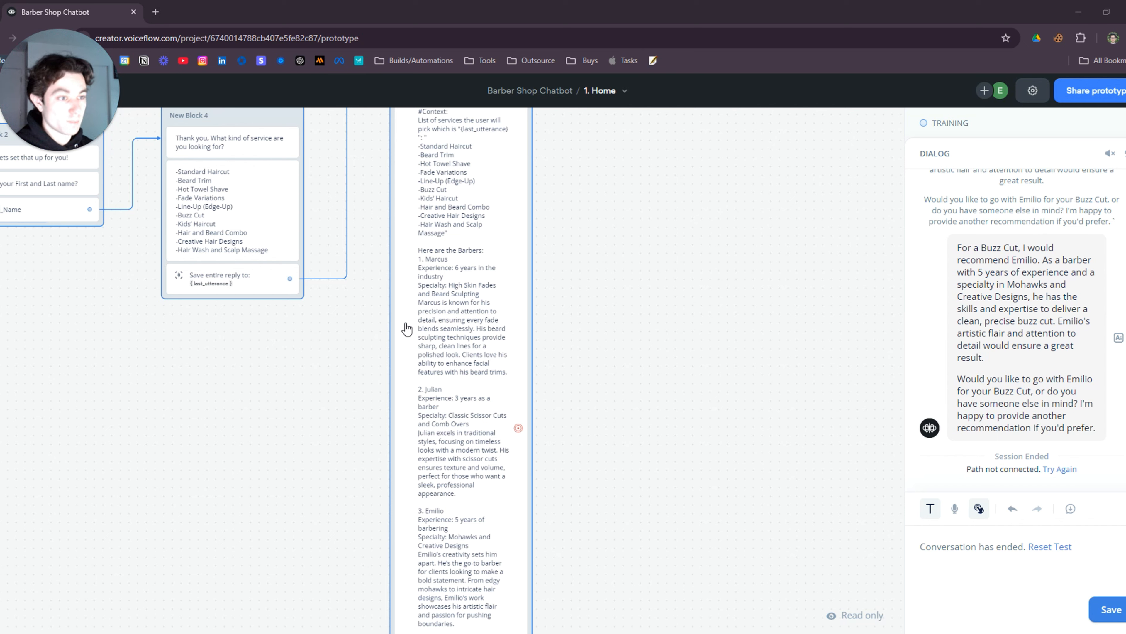
# Add a Buttons step as New Block 6 after New Block 5's AI response
pyautogui.click(518, 428)
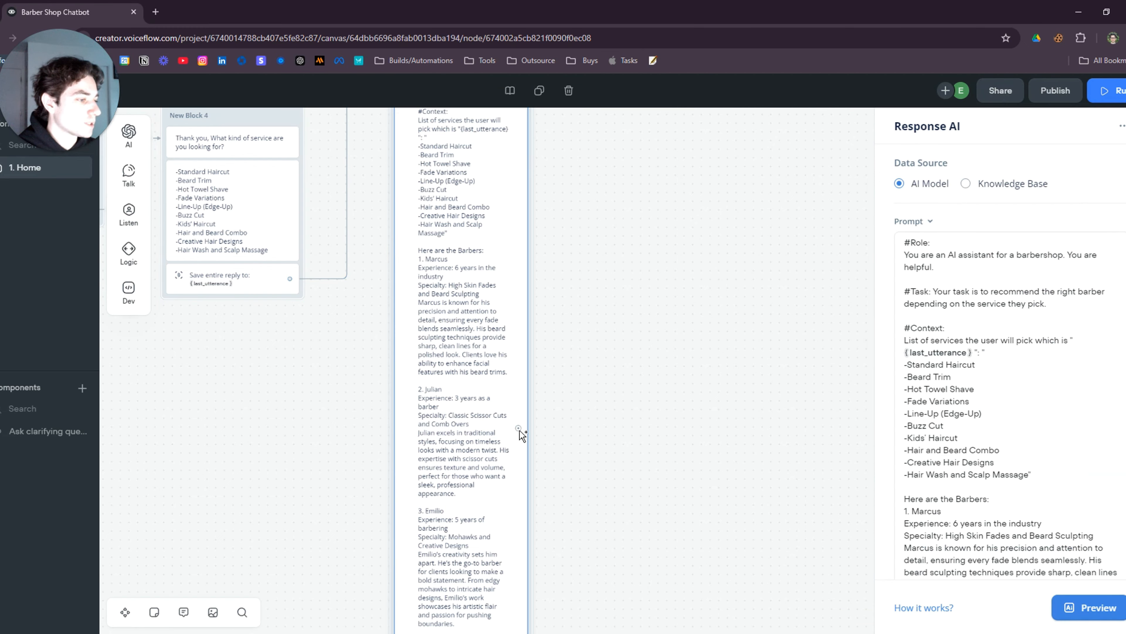
pyautogui.moveTo(518, 428); pyautogui.dragTo(575, 380)
pyautogui.moveTo(632, 444)
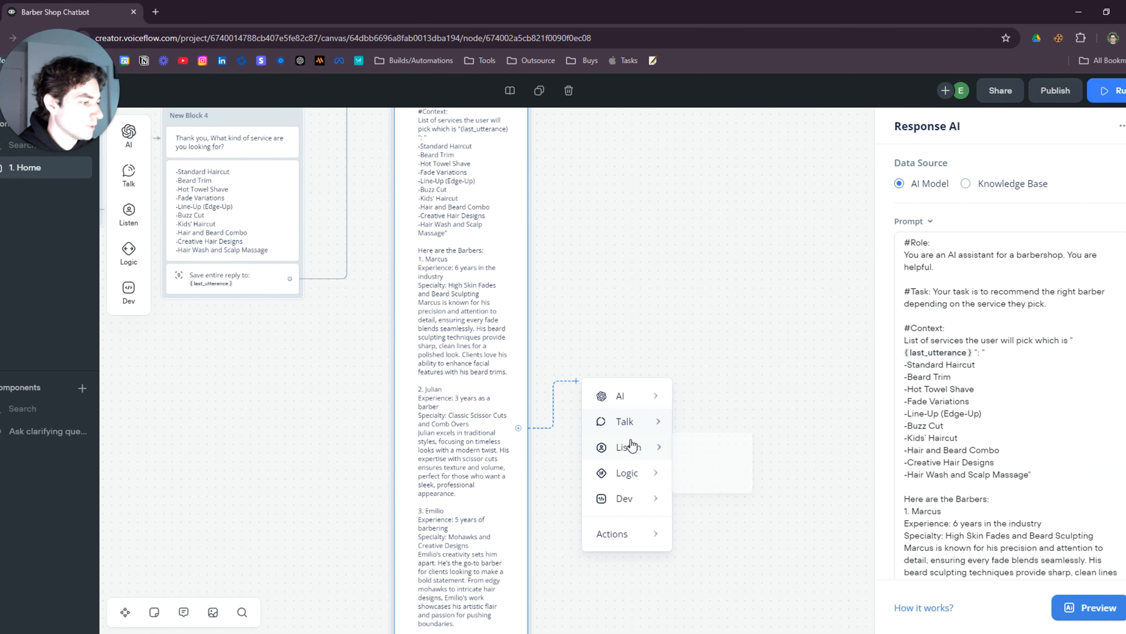
pyautogui.click(714, 454)
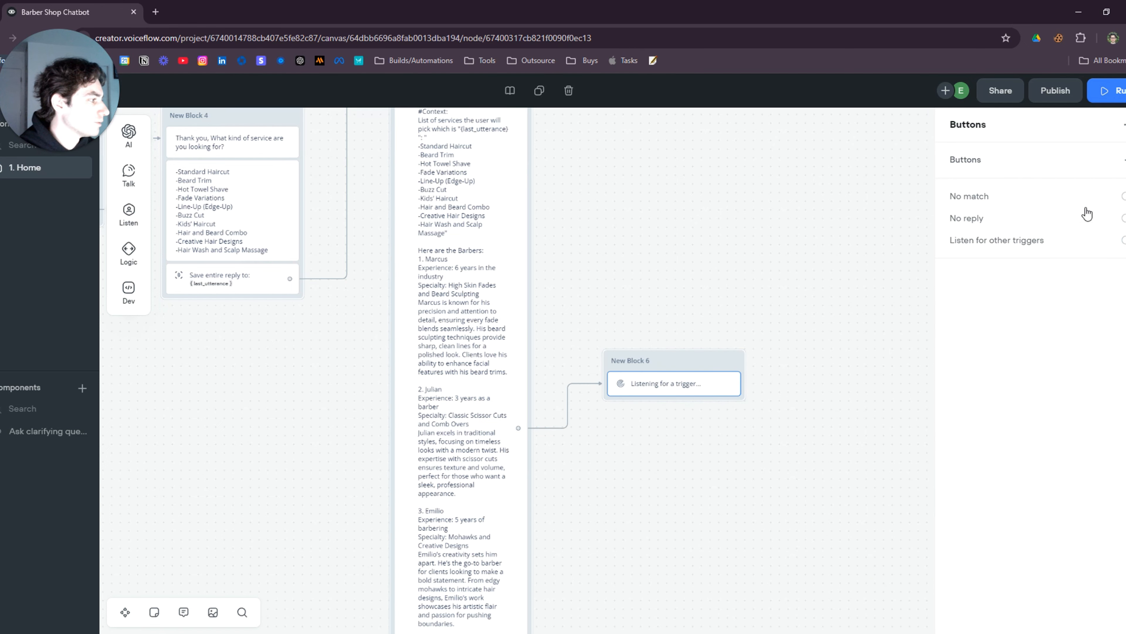
# Create four barber buttons: Caleb, Julian, Emilio and Marcus
pyautogui.click(1010, 159)
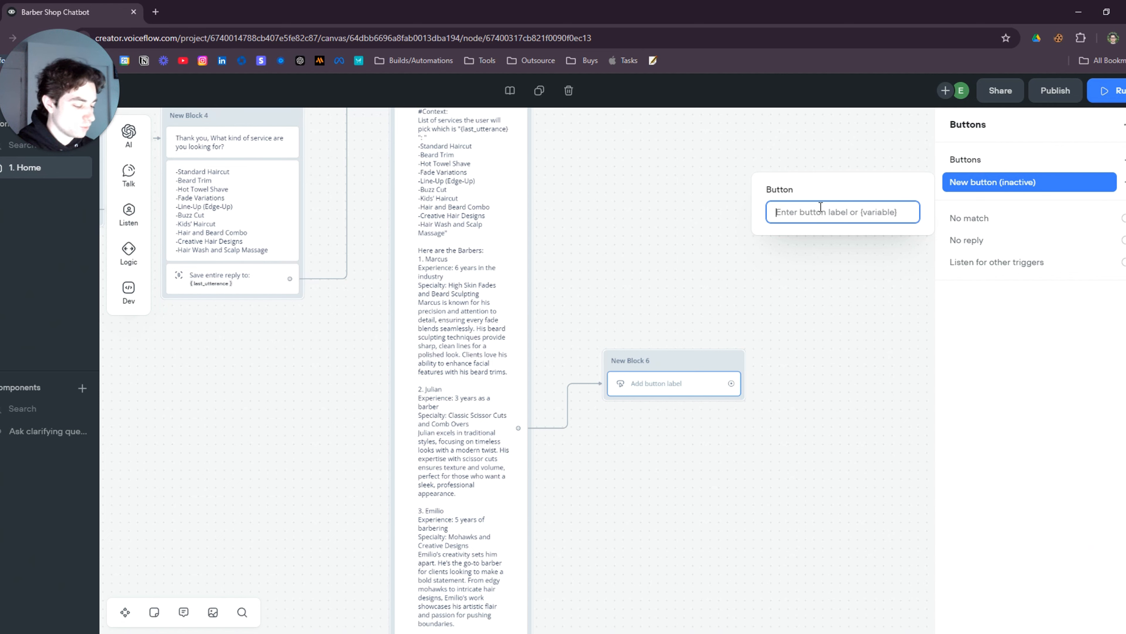
pyautogui.write('Caleb')
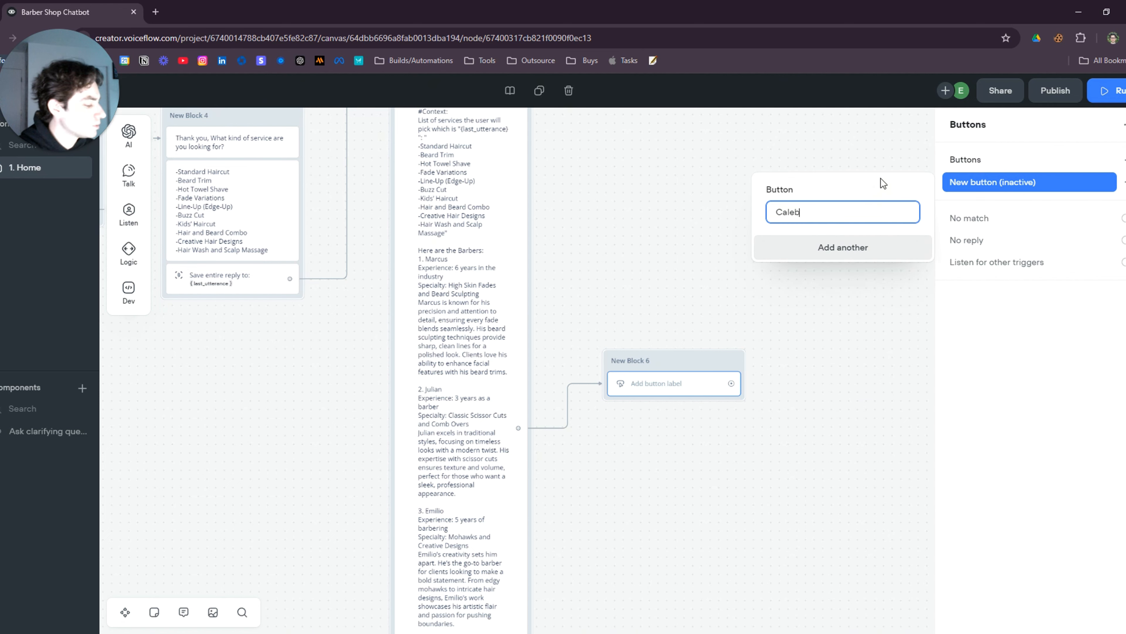
pyautogui.press('Return')
pyautogui.write('J')
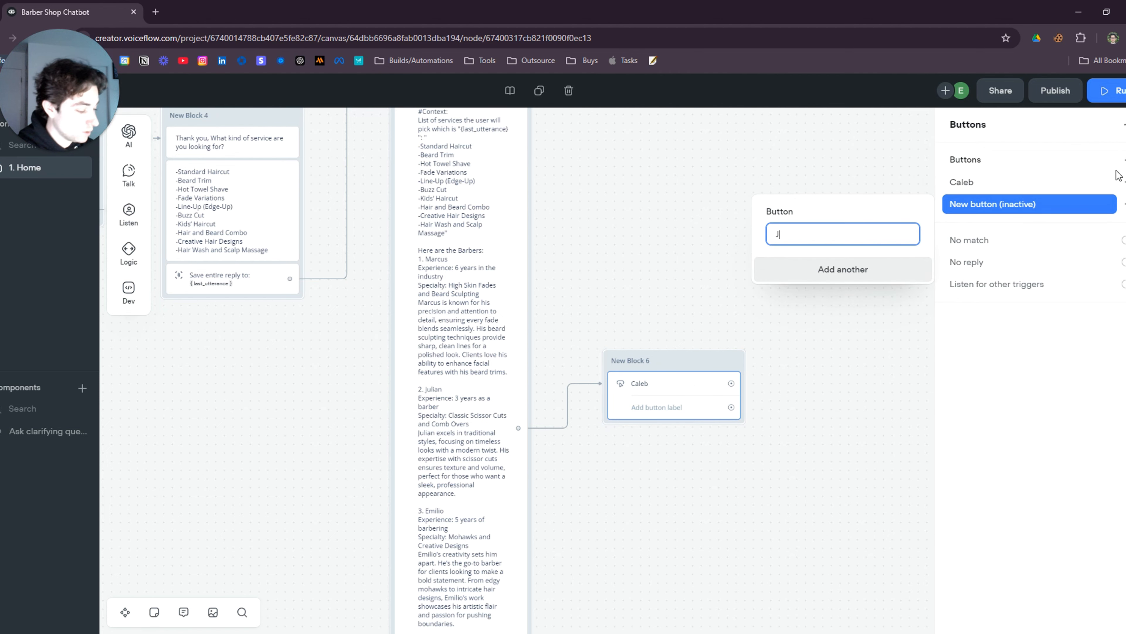
pyautogui.write('ulian')
pyautogui.press('Return')
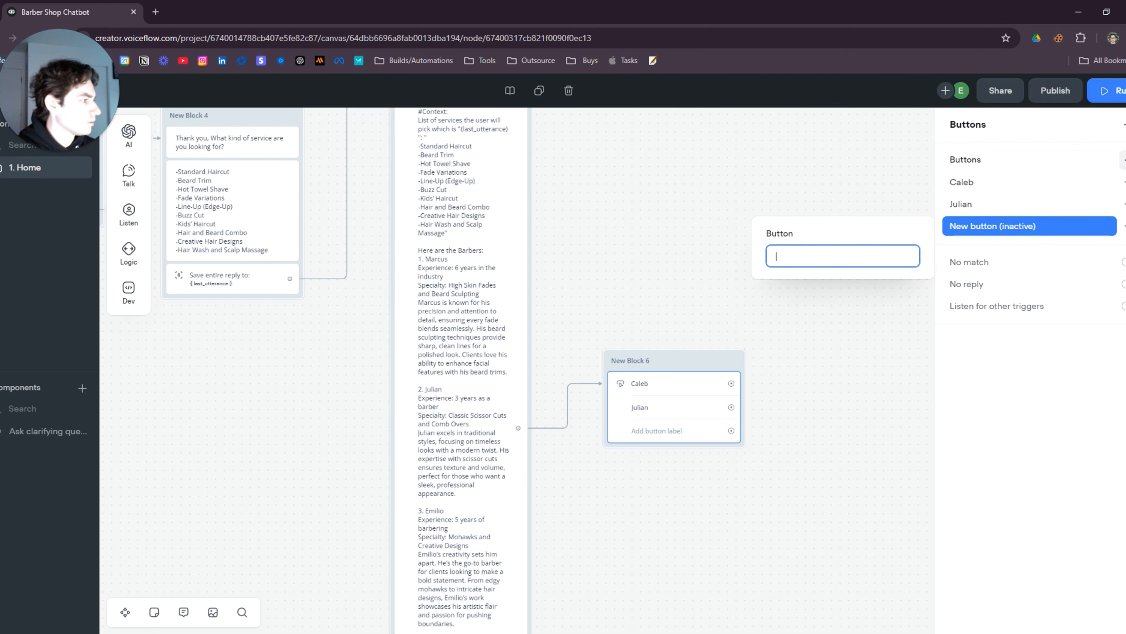
pyautogui.write('Emilio')
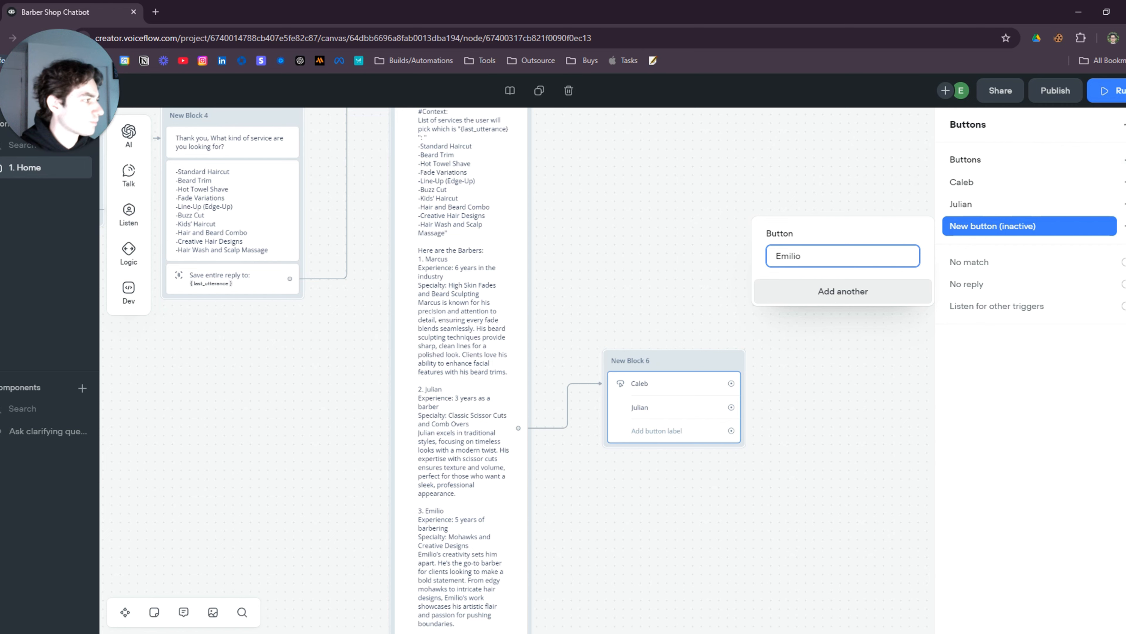
pyautogui.press('Return')
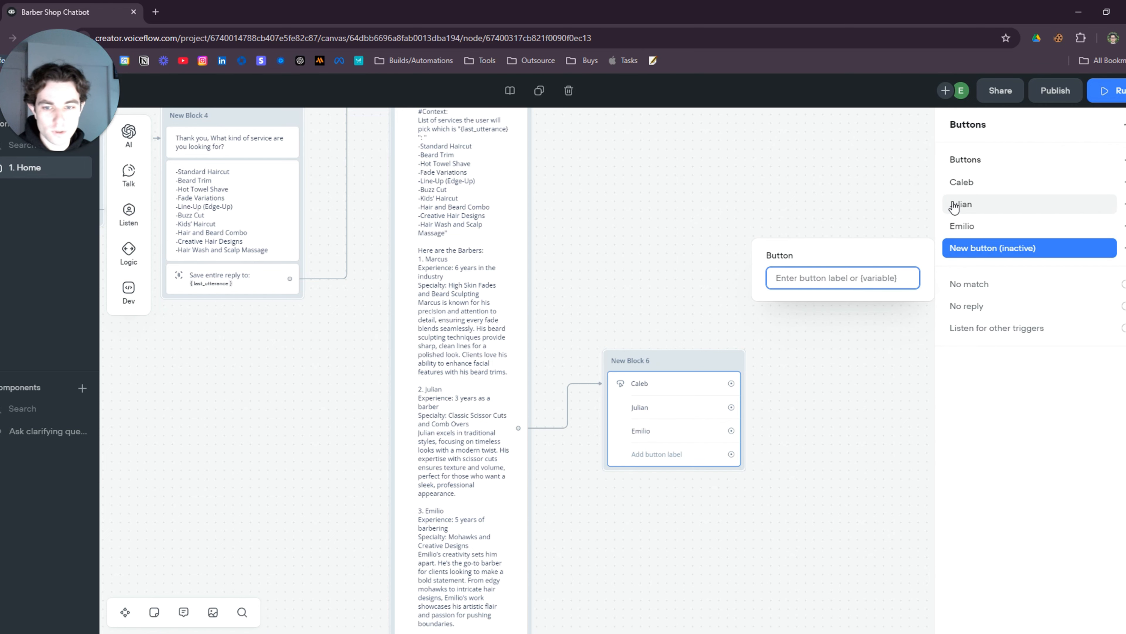
pyautogui.write('Marcus')
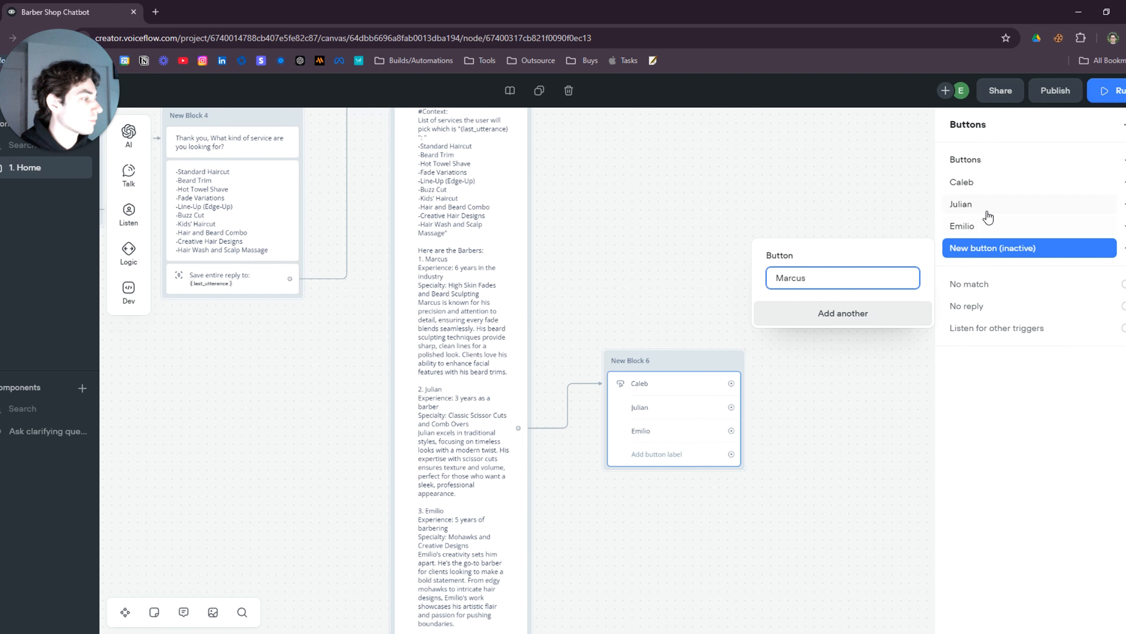
pyautogui.click(805, 491)
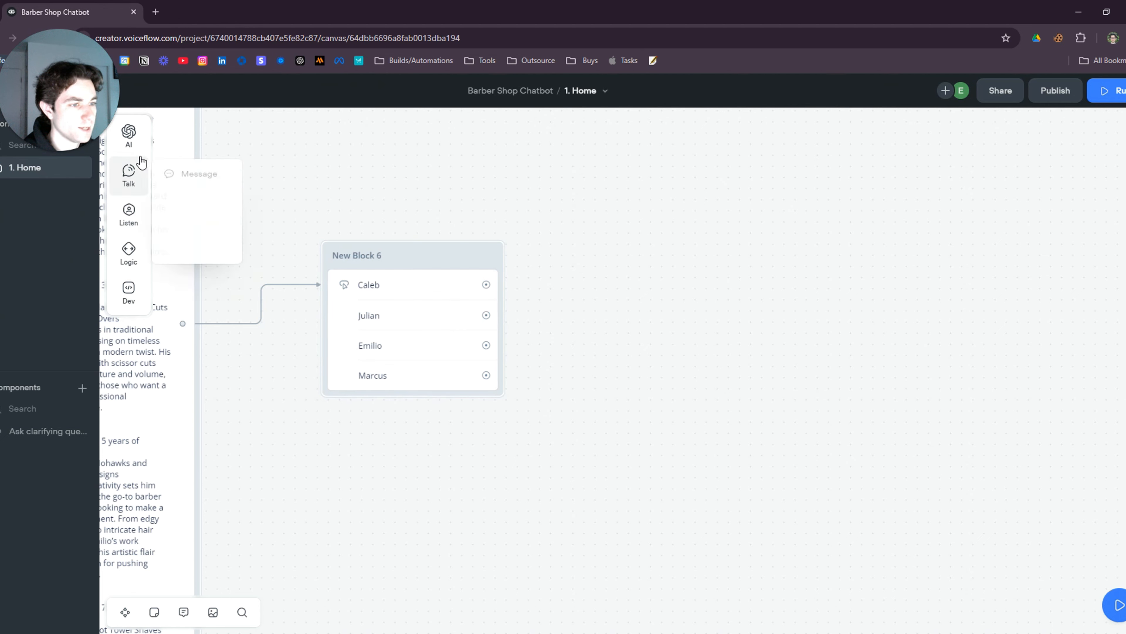
# Place a Set AI step as New Block 7 and connect all four barber buttons to it
pyautogui.moveTo(129, 133)
pyautogui.moveTo(193, 150); pyautogui.dragTo(694, 326)
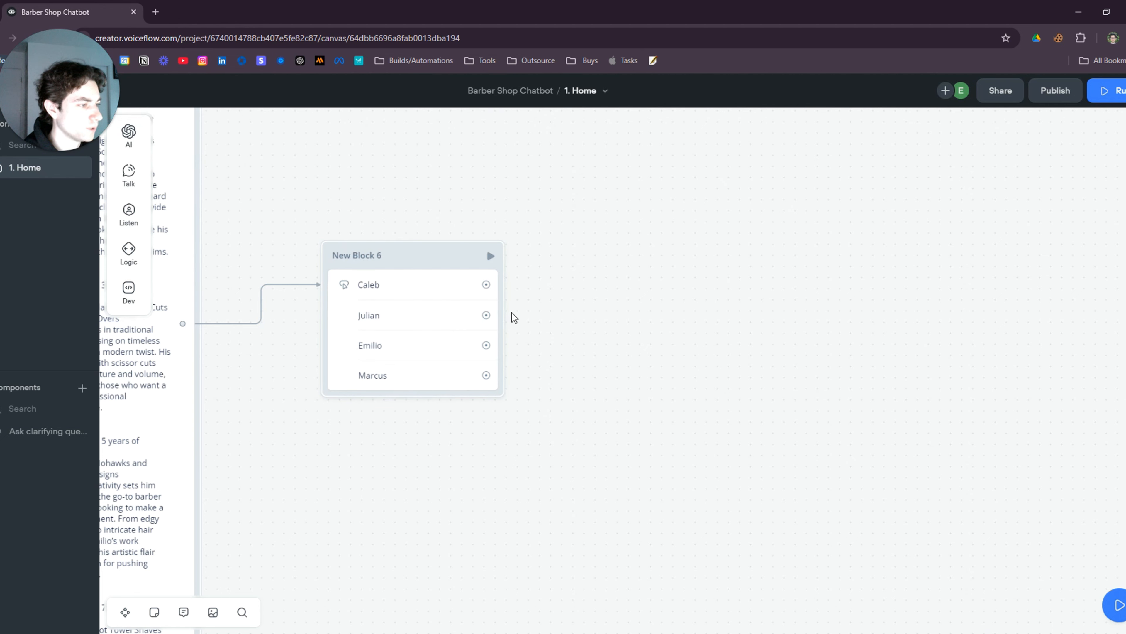
pyautogui.moveTo(133, 134)
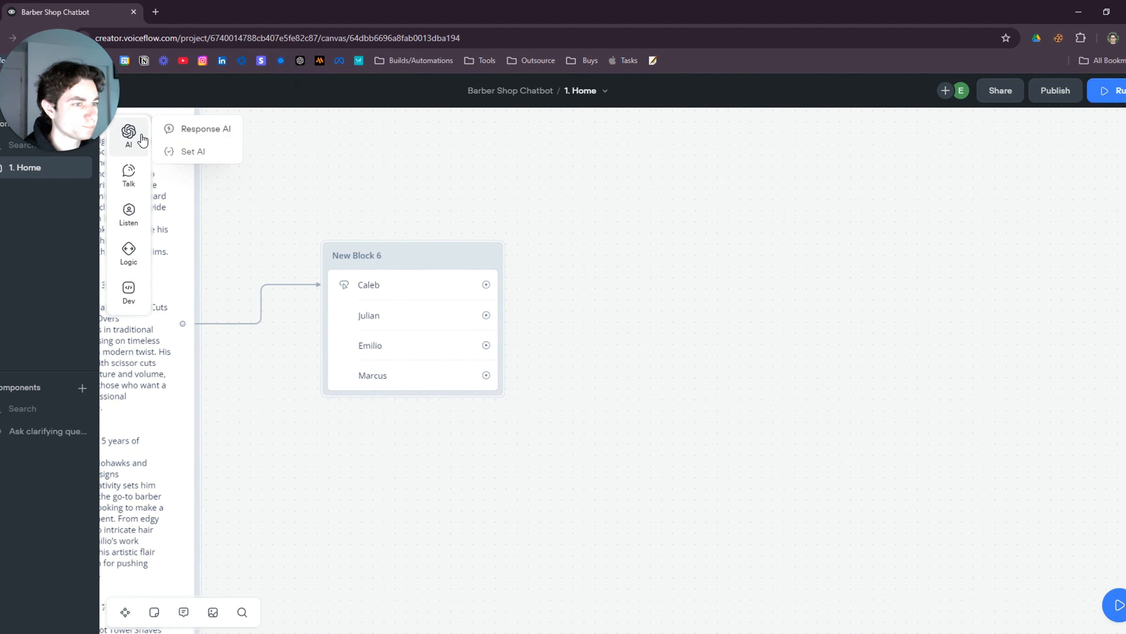
pyautogui.moveTo(193, 150); pyautogui.dragTo(683, 294)
pyautogui.scroll(1, 566, 379)
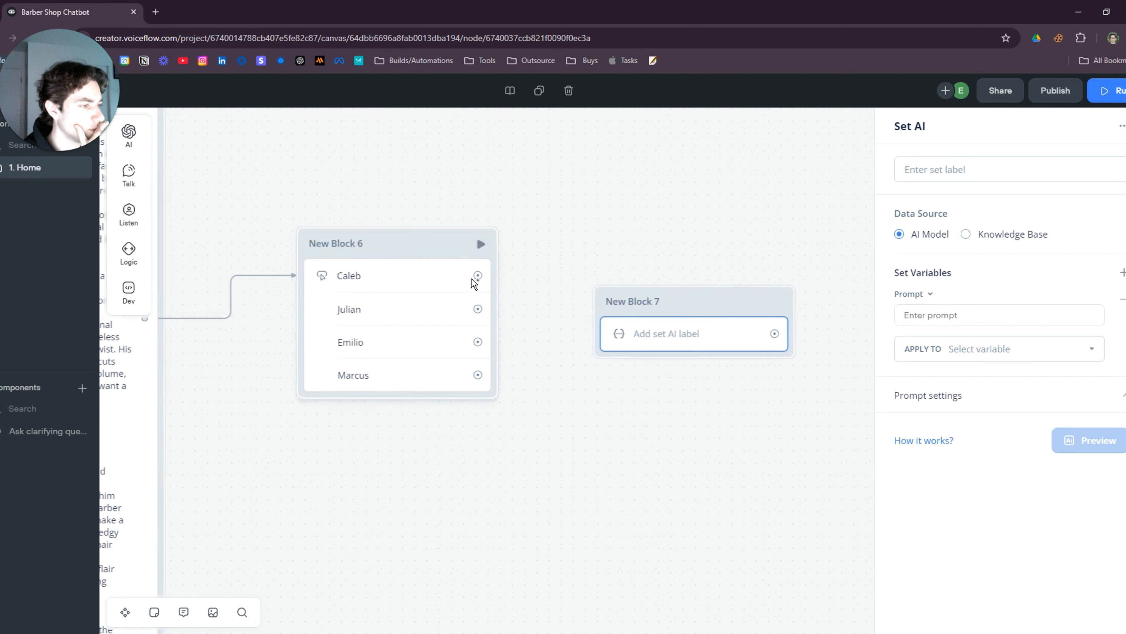
pyautogui.moveTo(477, 276); pyautogui.dragTo(684, 302)
pyautogui.moveTo(478, 309); pyautogui.dragTo(659, 292)
pyautogui.moveTo(478, 342); pyautogui.dragTo(658, 291)
pyautogui.moveTo(478, 375); pyautogui.dragTo(659, 290)
pyautogui.moveTo(688, 301); pyautogui.dragTo(652, 323)
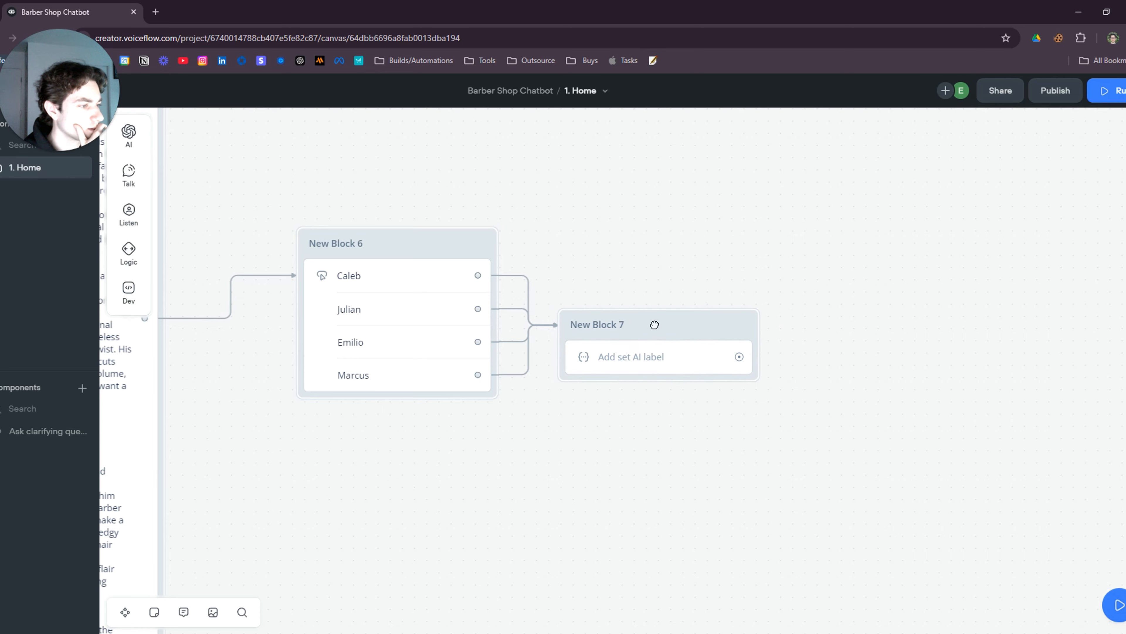
pyautogui.moveTo(573, 444); pyautogui.dragTo(733, 401)
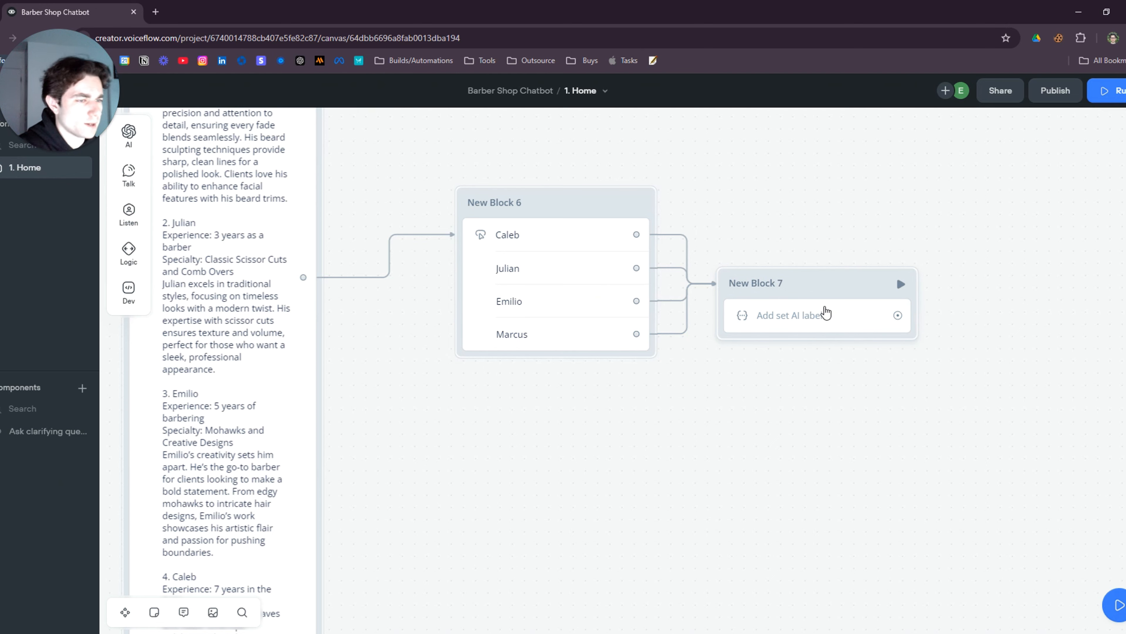
# Paste the prompt that outputs the chosen barber or 0 into the Set AI step
pyautogui.click(846, 305)
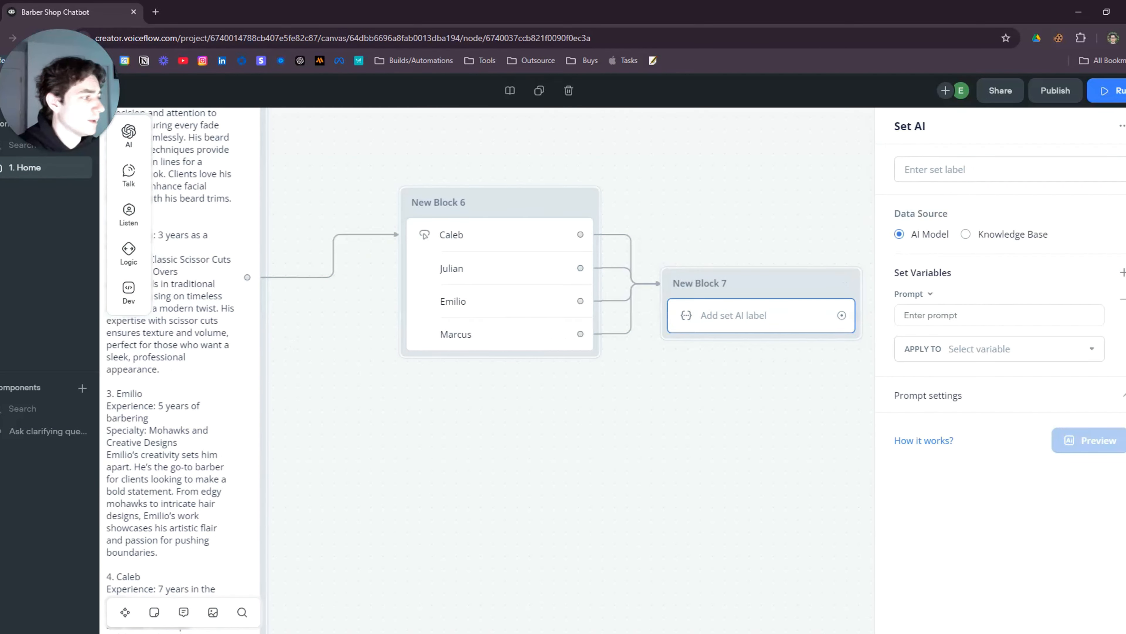
pyautogui.click(959, 314)
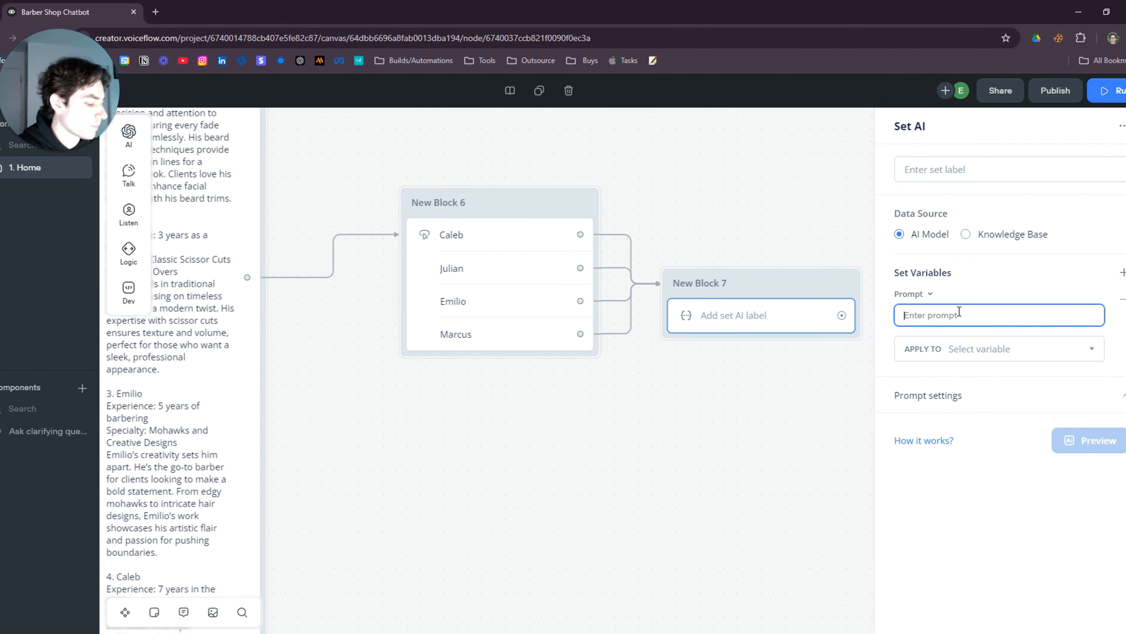
pyautogui.hotkey('ctrl', 'v')
pyautogui.click(778, 240)
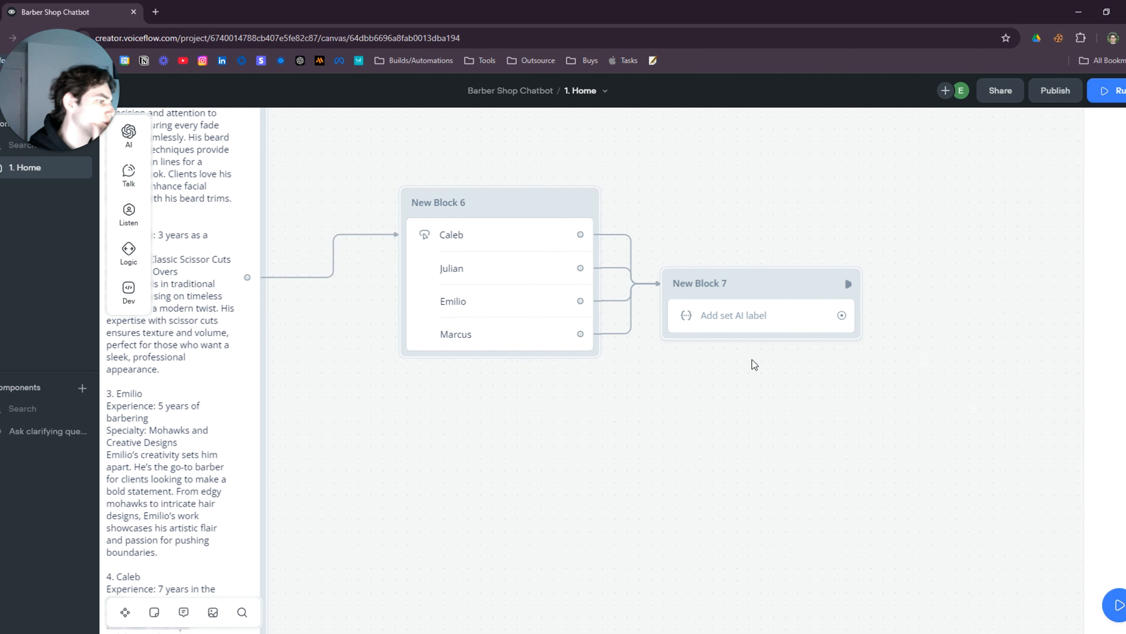
pyautogui.moveTo(753, 364); pyautogui.dragTo(598, 392)
pyautogui.moveTo(617, 307)
pyautogui.mouseDown()
pyautogui.moveTo(627, 282)
pyautogui.moveTo(627, 294)
pyautogui.mouseUp()
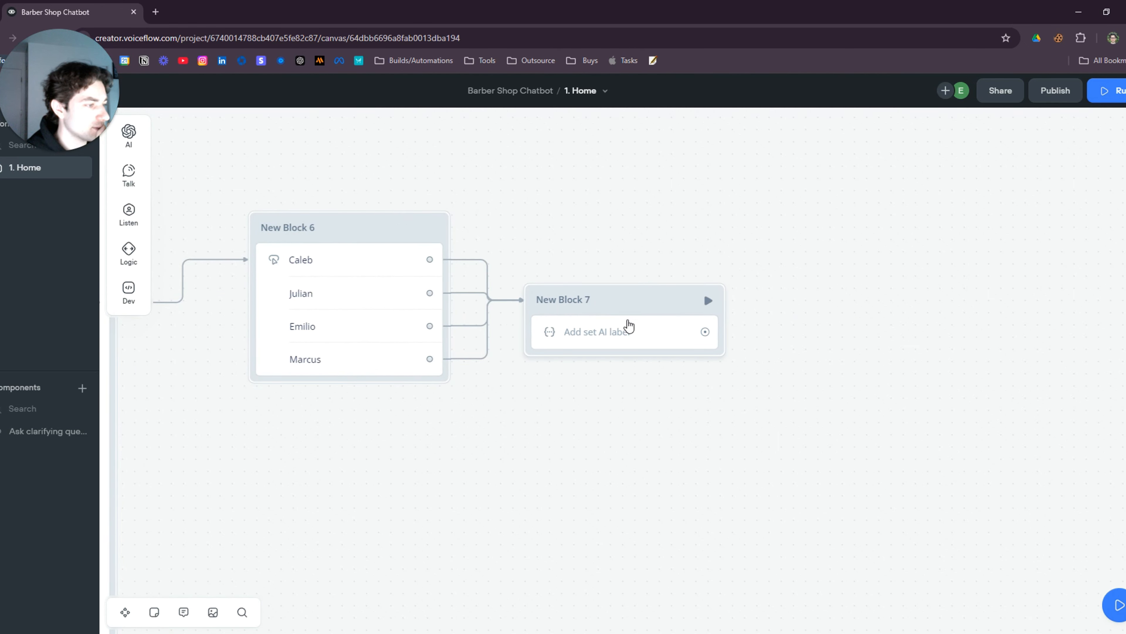
pyautogui.click(629, 328)
# Store the Set AI output in a newly created Barbe_name variable
pyautogui.scroll(-3, 931, 332)
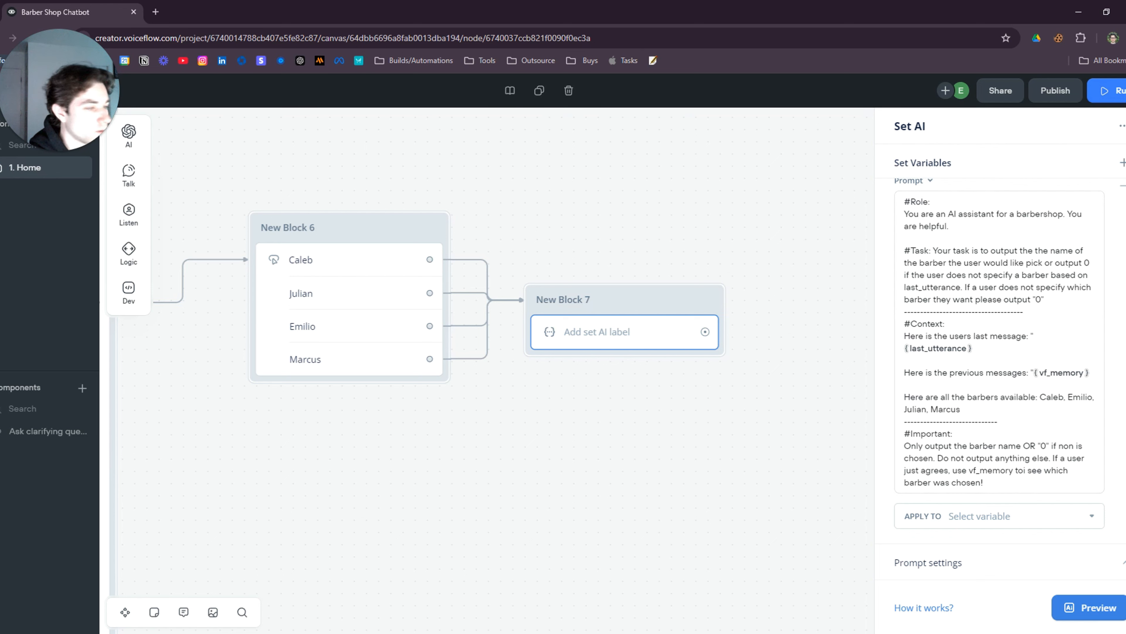
pyautogui.click(987, 515)
pyautogui.click(994, 487)
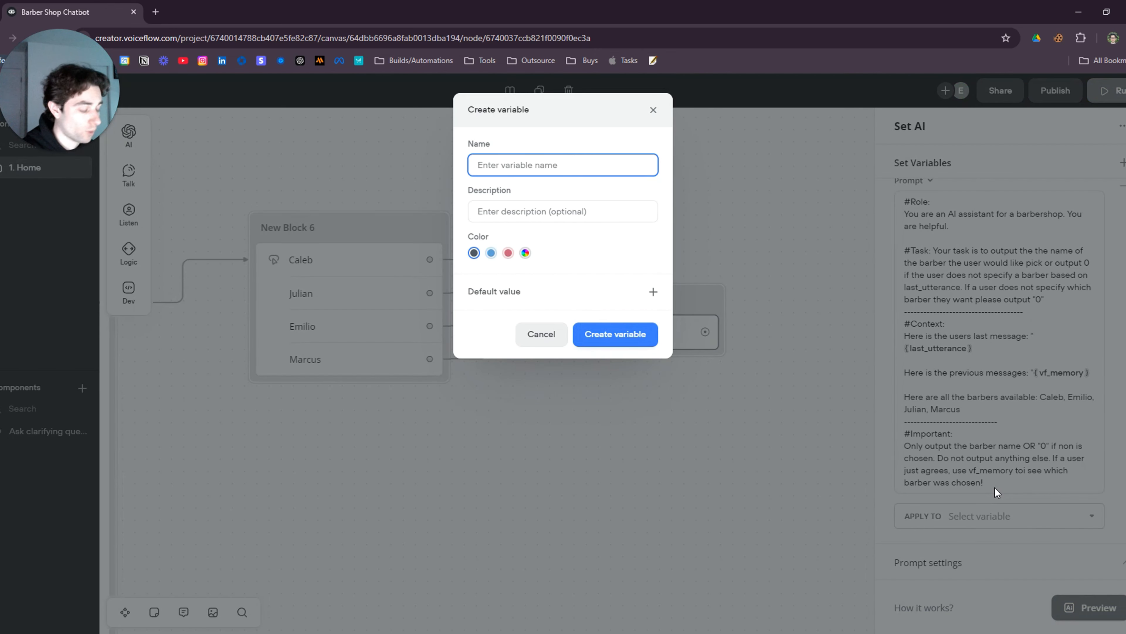
pyautogui.write('Barbe_name')
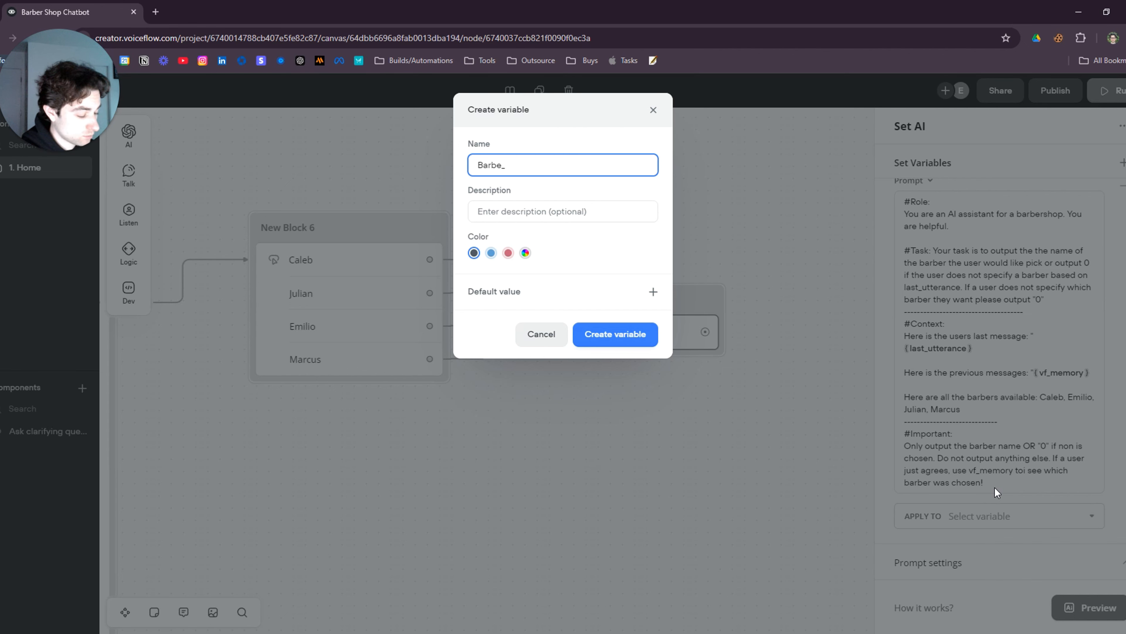
pyautogui.click(622, 333)
# Label New Block 7's Set AI step 'Barber Name'
pyautogui.moveTo(776, 451); pyautogui.dragTo(577, 428)
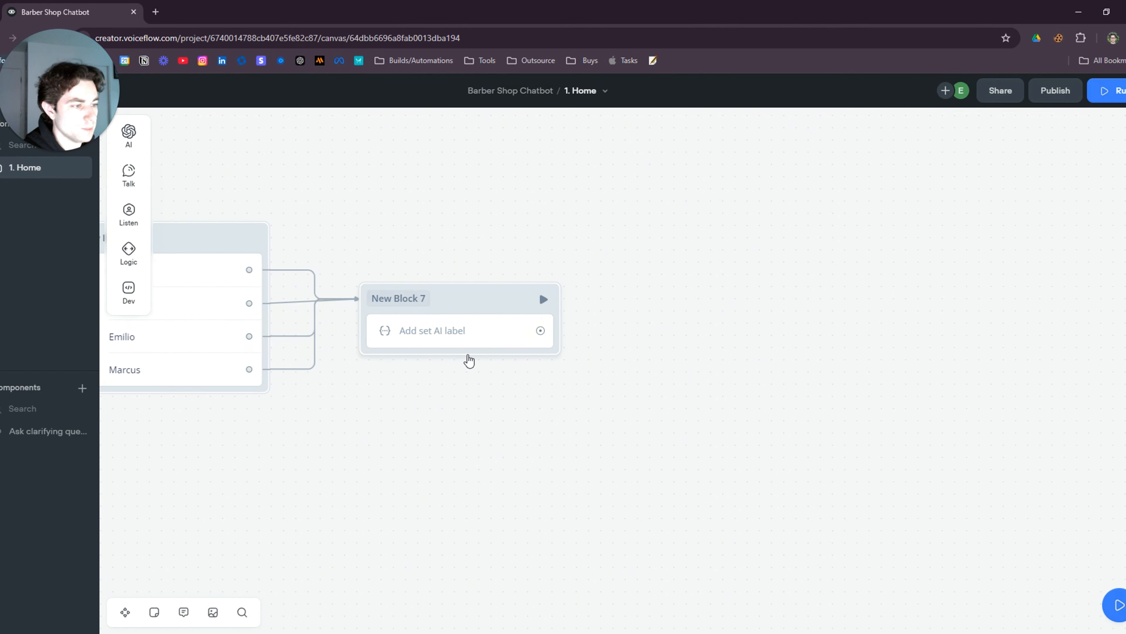
pyautogui.click(456, 328)
pyautogui.click(936, 165)
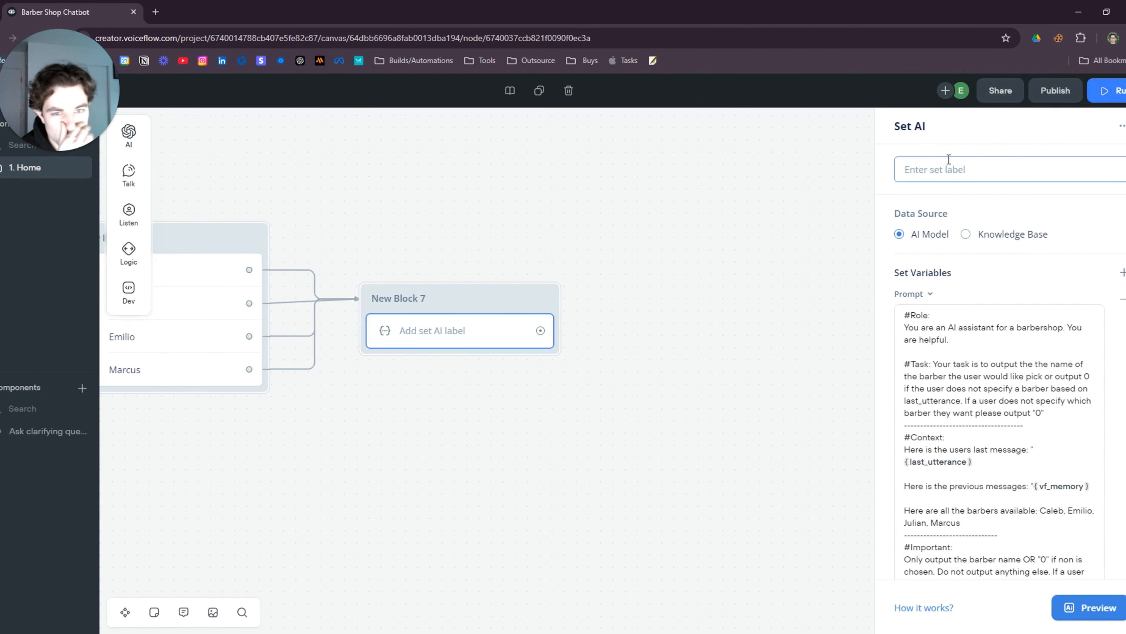
pyautogui.write('B')
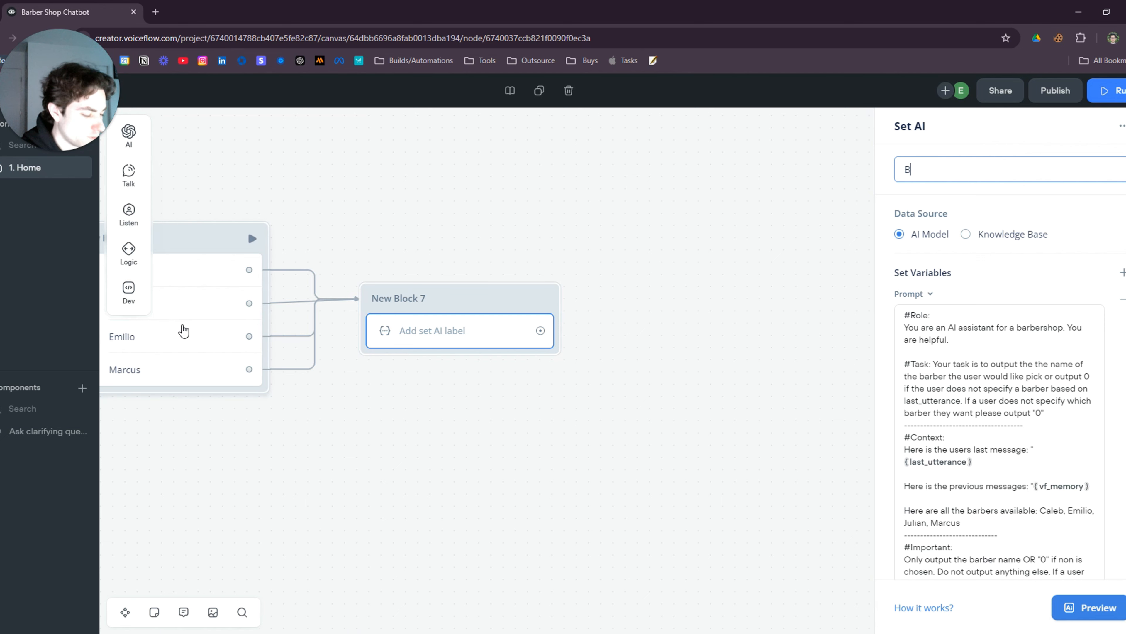
pyautogui.write('arber Name')
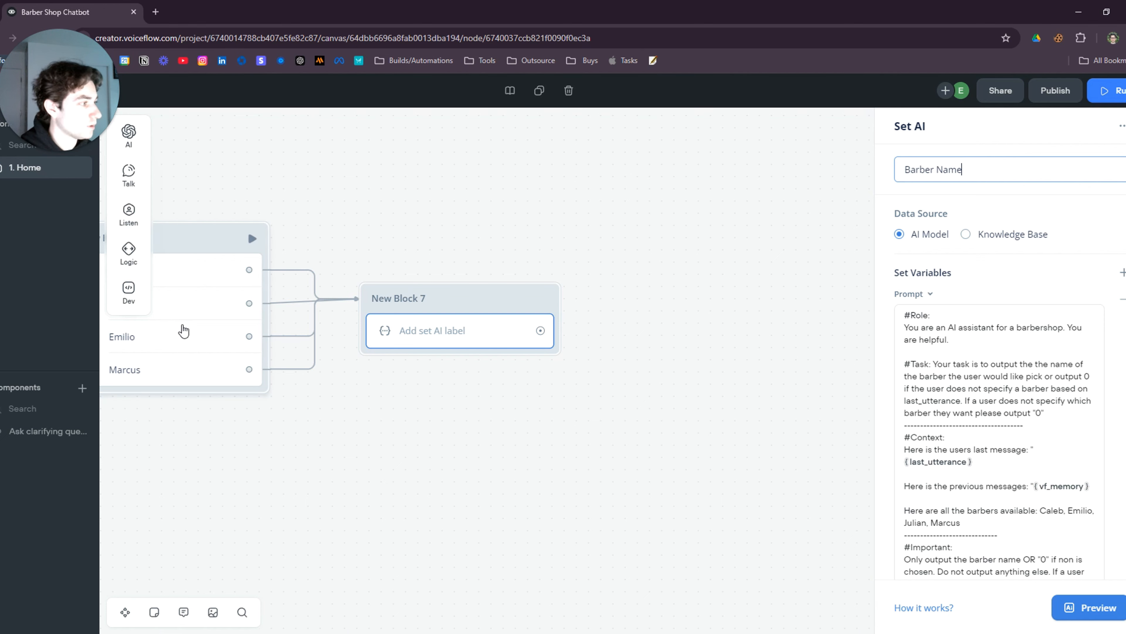
pyautogui.click(419, 405)
pyautogui.moveTo(422, 417); pyautogui.dragTo(720, 378)
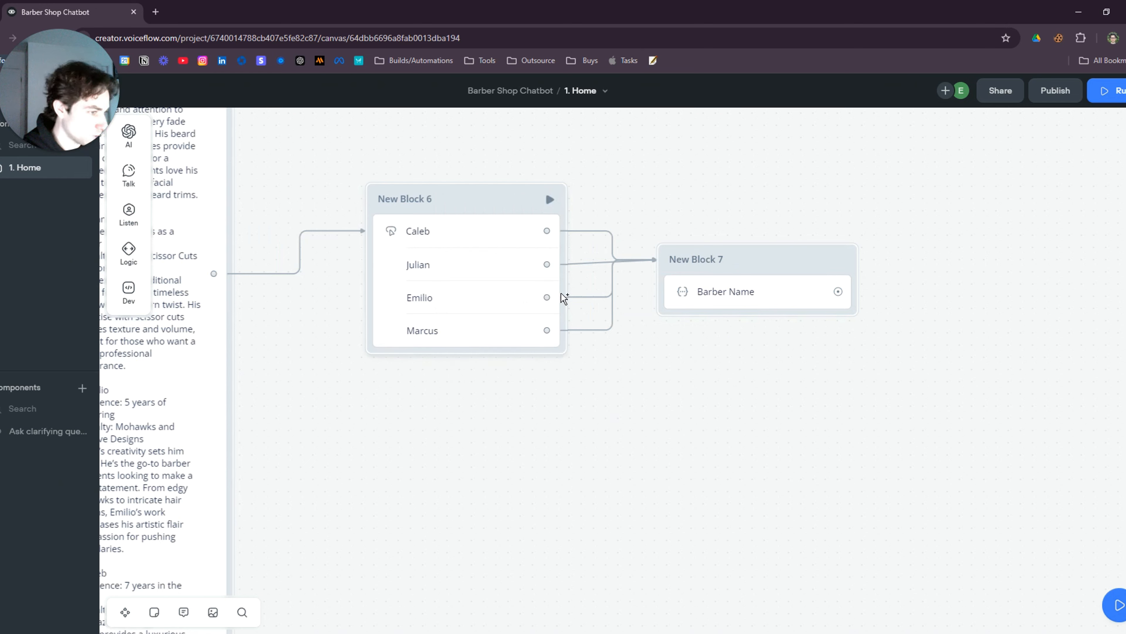
# Paste the copied condition and set-variable blocks and connect Barber Name to New Block 9
pyautogui.moveTo(764, 264); pyautogui.dragTo(759, 283)
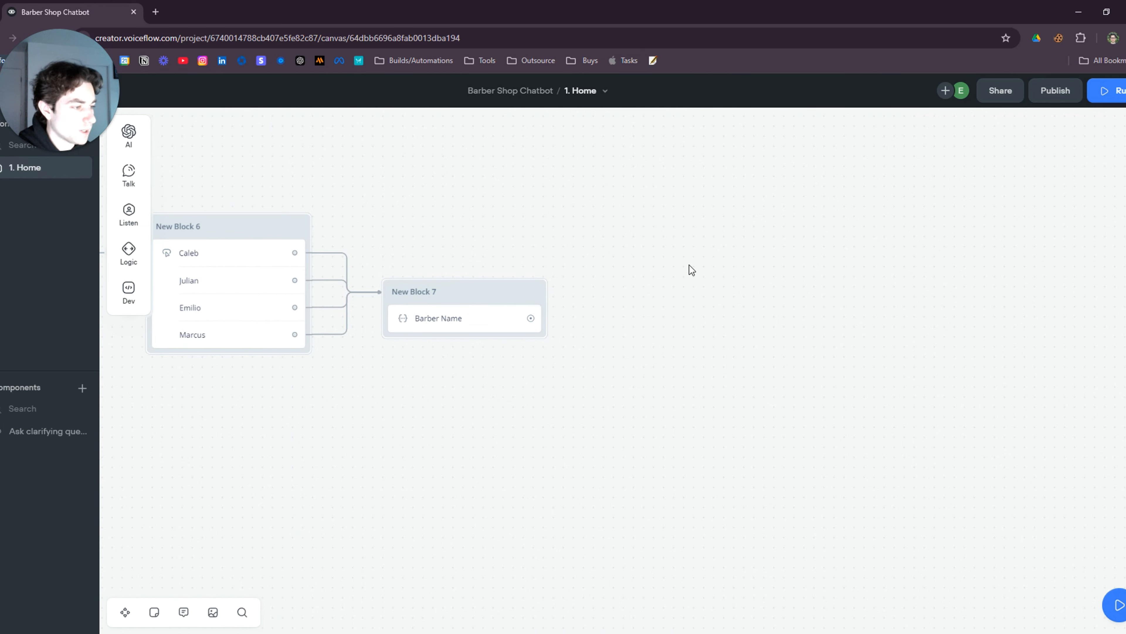
pyautogui.hotkey('ctrl', 'v')
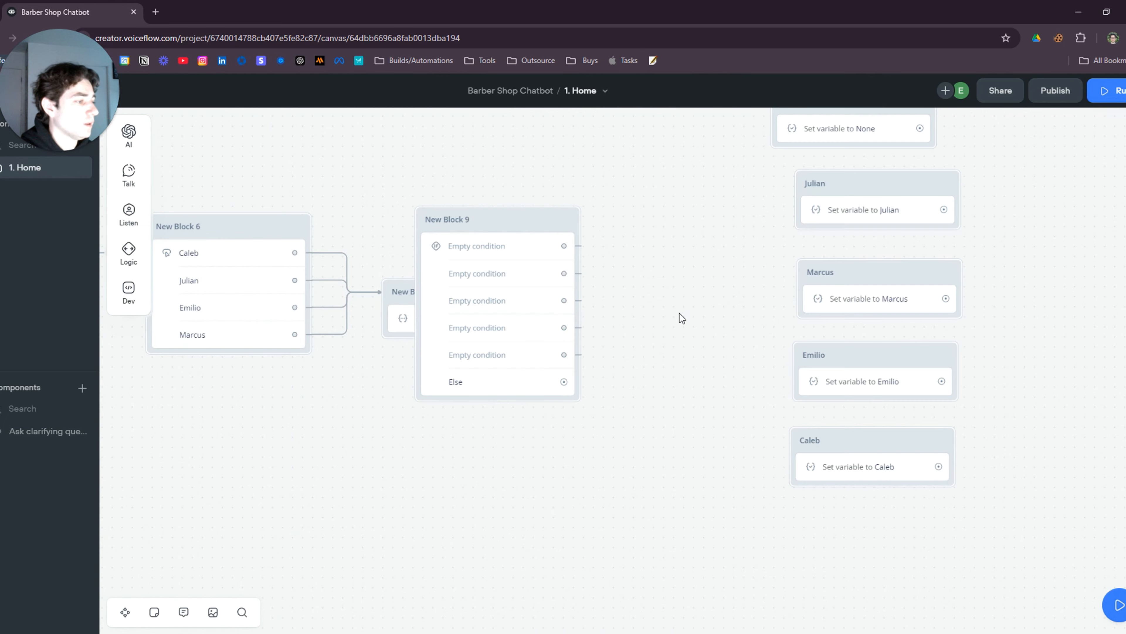
pyautogui.scroll(-2, 528, 477)
pyautogui.moveTo(529, 478); pyautogui.dragTo(427, 493)
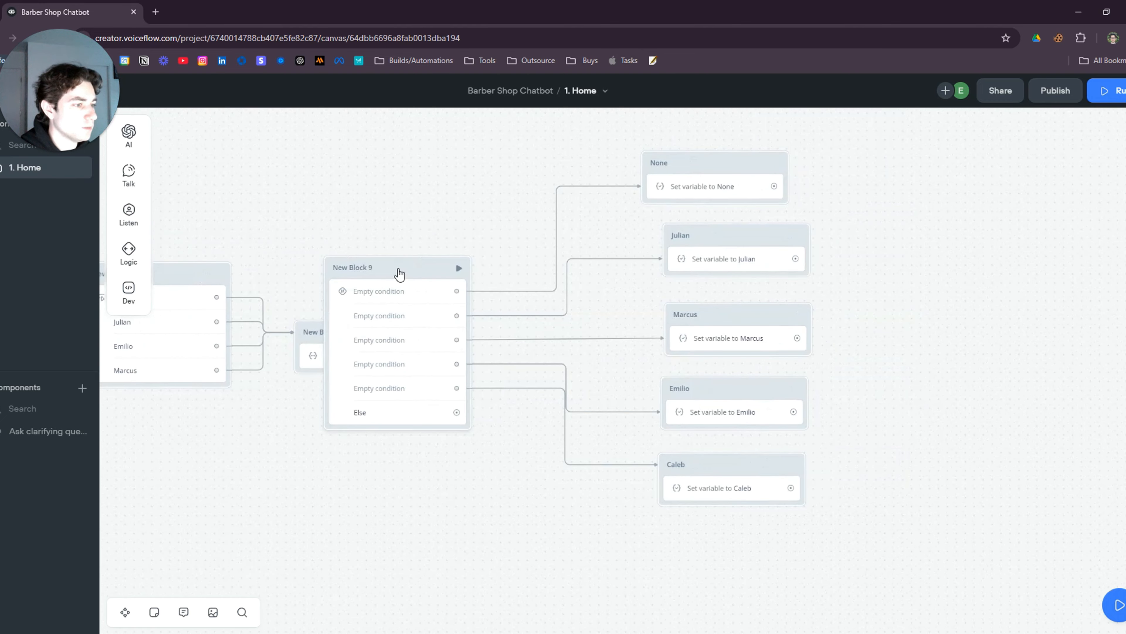
pyautogui.moveTo(398, 271); pyautogui.dragTo(432, 262)
pyautogui.moveTo(447, 145); pyautogui.dragTo(875, 533)
pyautogui.moveTo(434, 264); pyautogui.dragTo(658, 272)
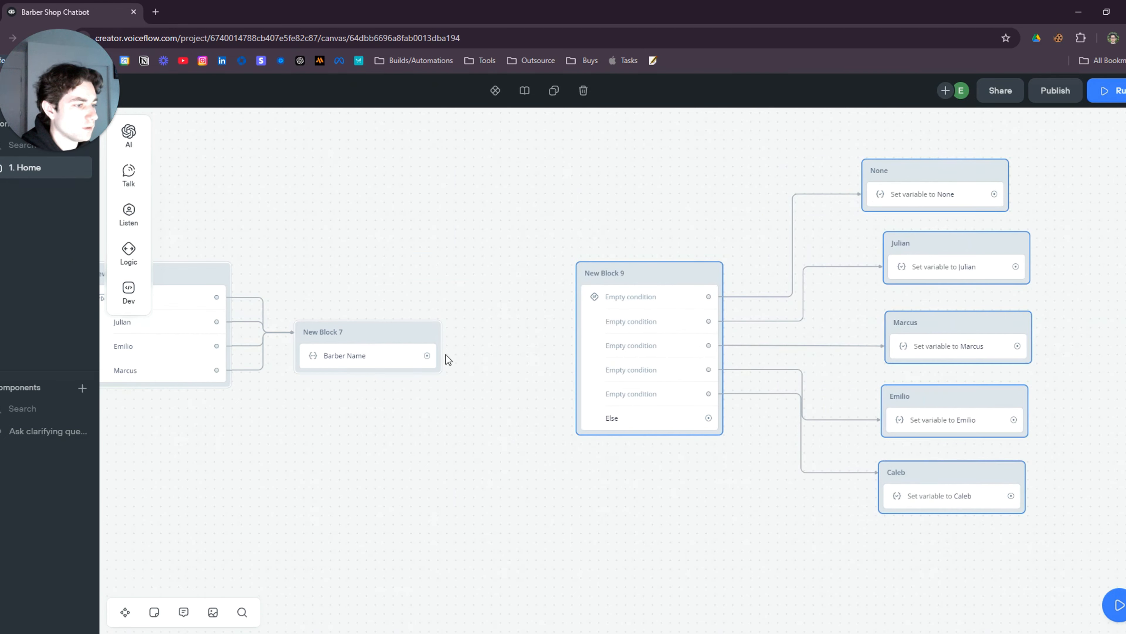
pyautogui.moveTo(427, 355)
pyautogui.mouseDown()
pyautogui.moveTo(634, 275)
pyautogui.moveTo(573, 305)
pyautogui.moveTo(549, 360)
pyautogui.mouseUp()
pyautogui.click(533, 377)
# Arrange the Caleb, Emilio, Marcus, Julian and None blocks around New Block 9
pyautogui.click(552, 384)
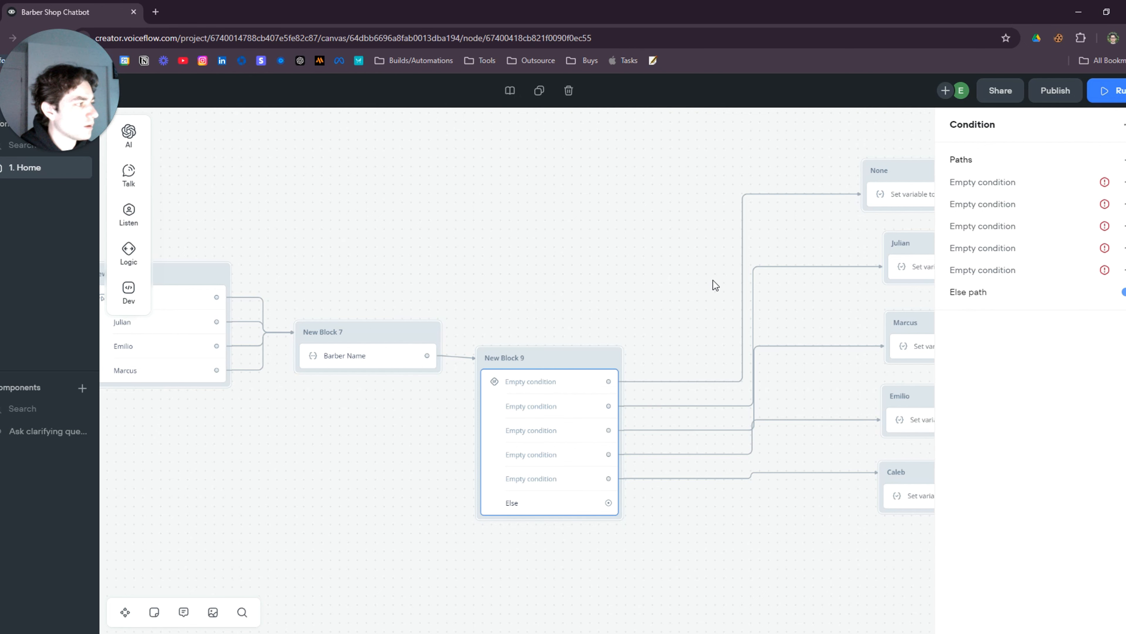
pyautogui.scroll(1, 763, 556)
pyautogui.moveTo(622, 520); pyautogui.dragTo(399, 480)
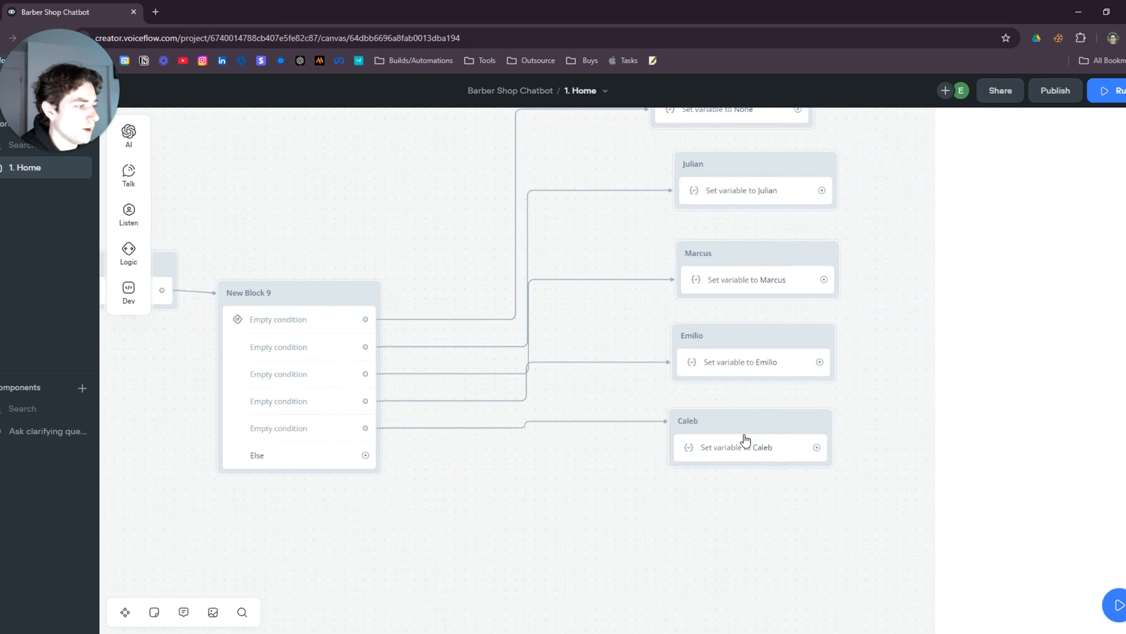
pyautogui.moveTo(744, 440); pyautogui.dragTo(599, 517)
pyautogui.moveTo(709, 373); pyautogui.dragTo(615, 460)
pyautogui.moveTo(740, 264); pyautogui.dragTo(679, 338)
pyautogui.moveTo(700, 234); pyautogui.dragTo(702, 342)
pyautogui.moveTo(665, 153); pyautogui.dragTo(512, 251)
pyautogui.moveTo(503, 422); pyautogui.dragTo(816, 312)
pyautogui.hscroll(-3, 518, 459)
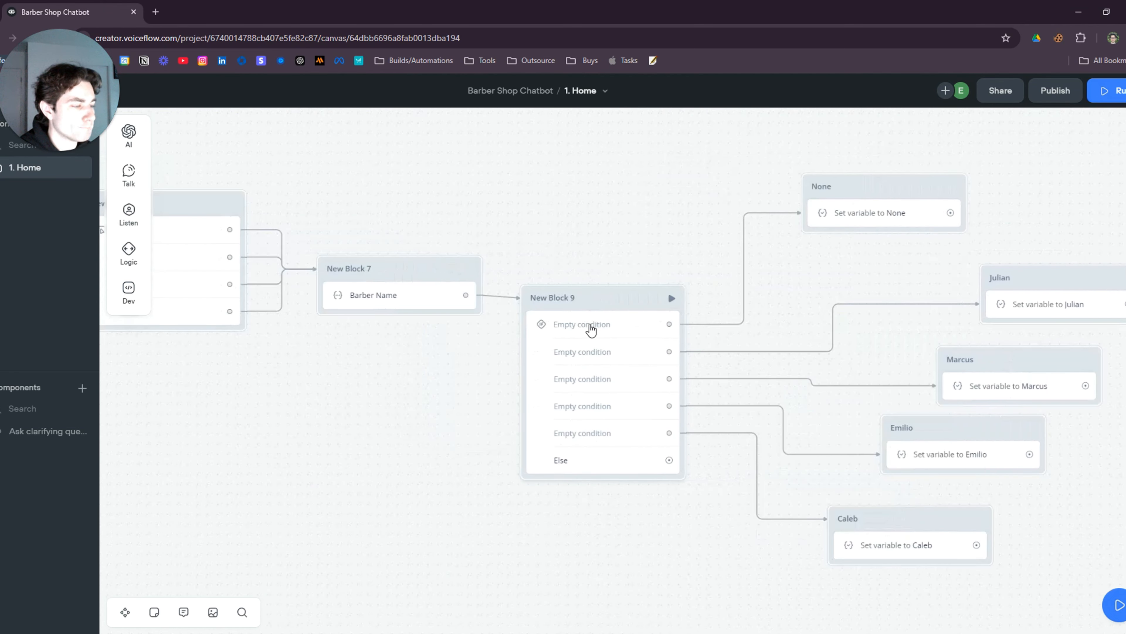
# Set New Block 9's first condition path to {Barbe_name} contains 0
pyautogui.click(590, 327)
pyautogui.click(1014, 186)
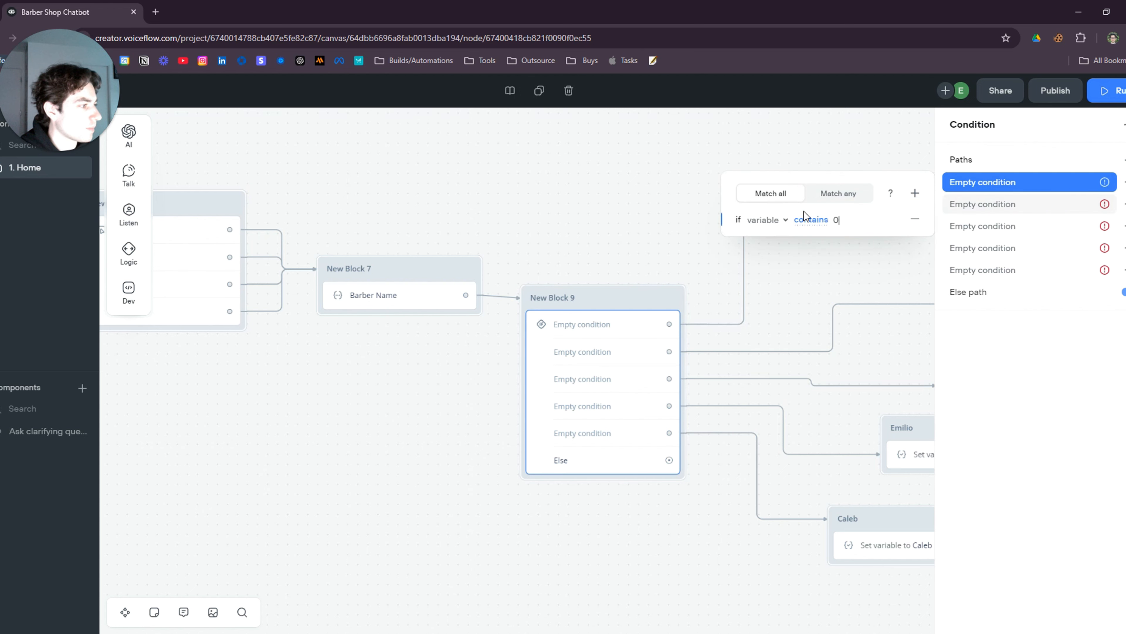
pyautogui.click(762, 221)
pyautogui.write('barber')
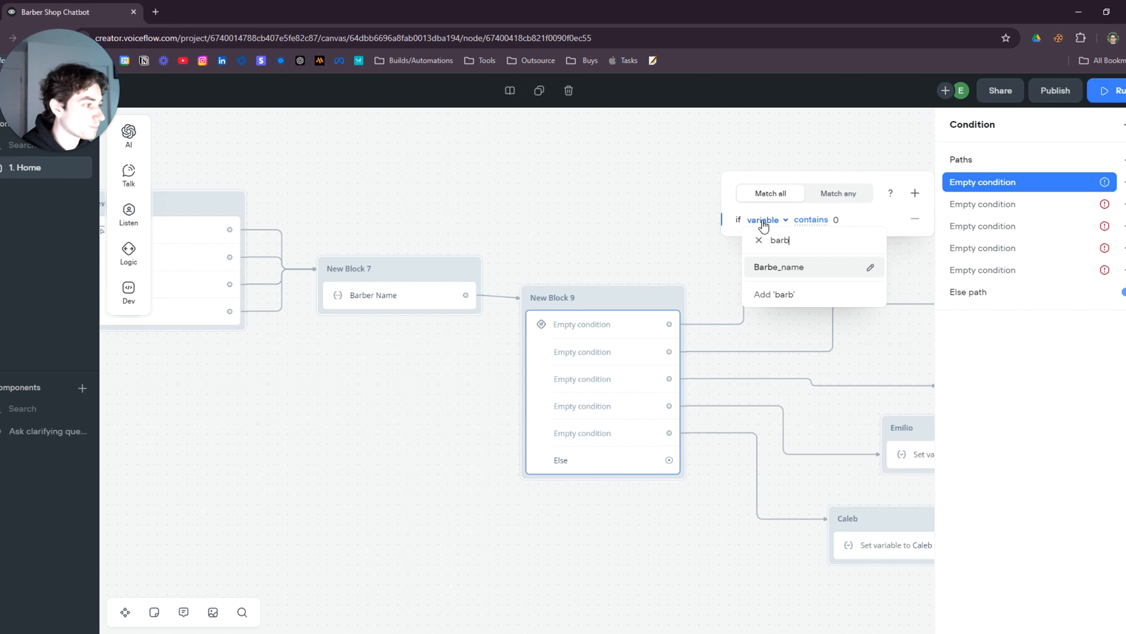
pyautogui.press('BackSpace')
pyautogui.press('BackSpace')
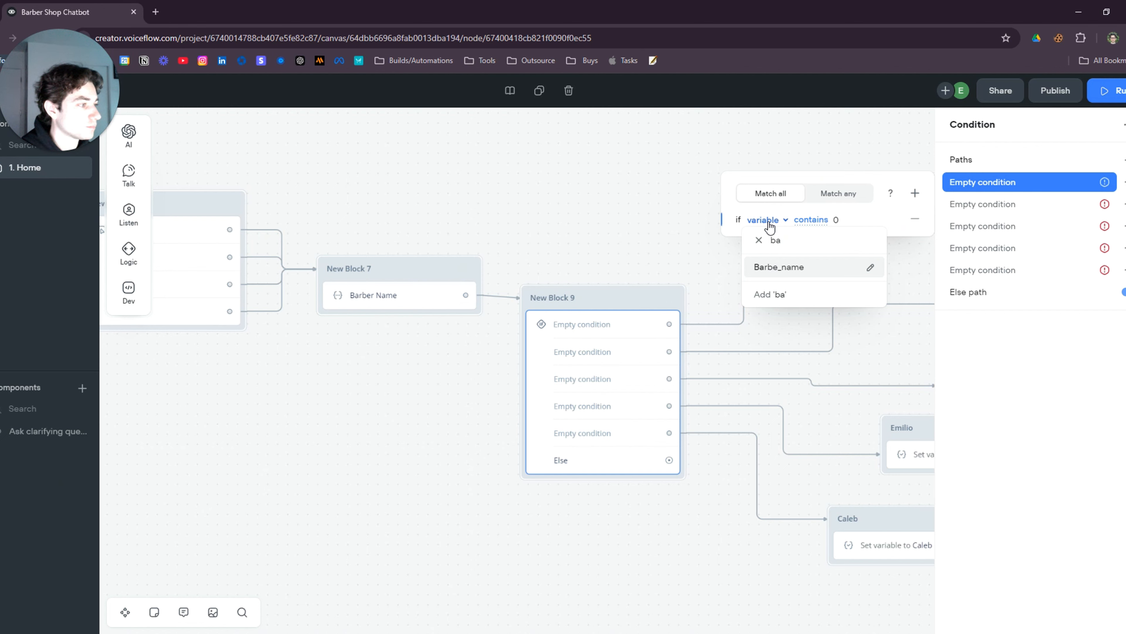
pyautogui.click(779, 267)
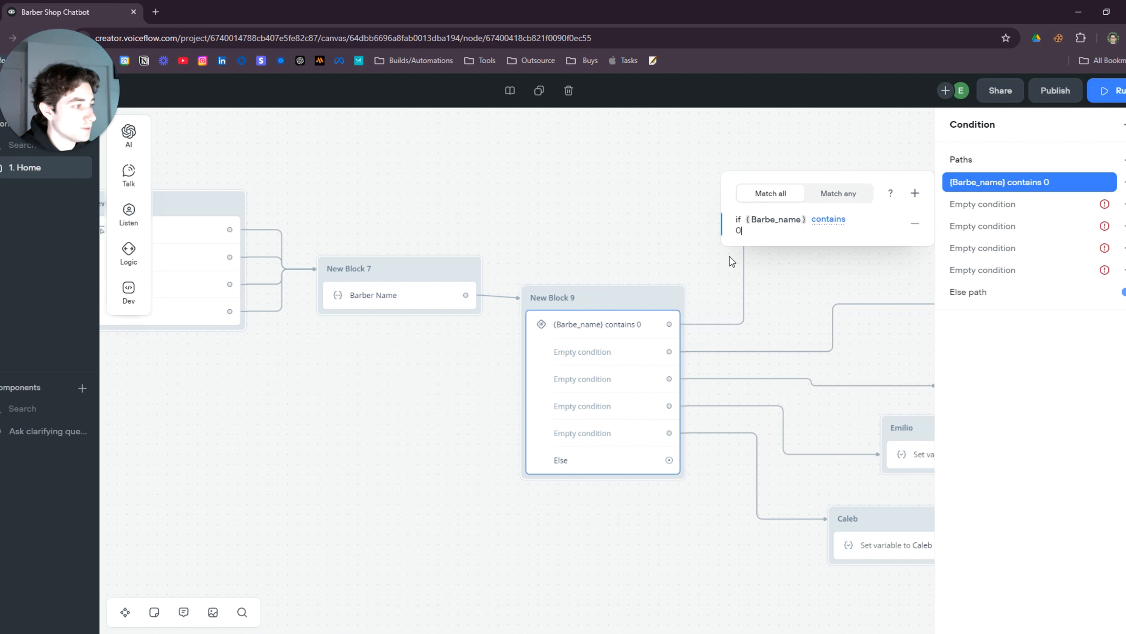
pyautogui.click(837, 266)
pyautogui.moveTo(837, 267); pyautogui.dragTo(661, 274)
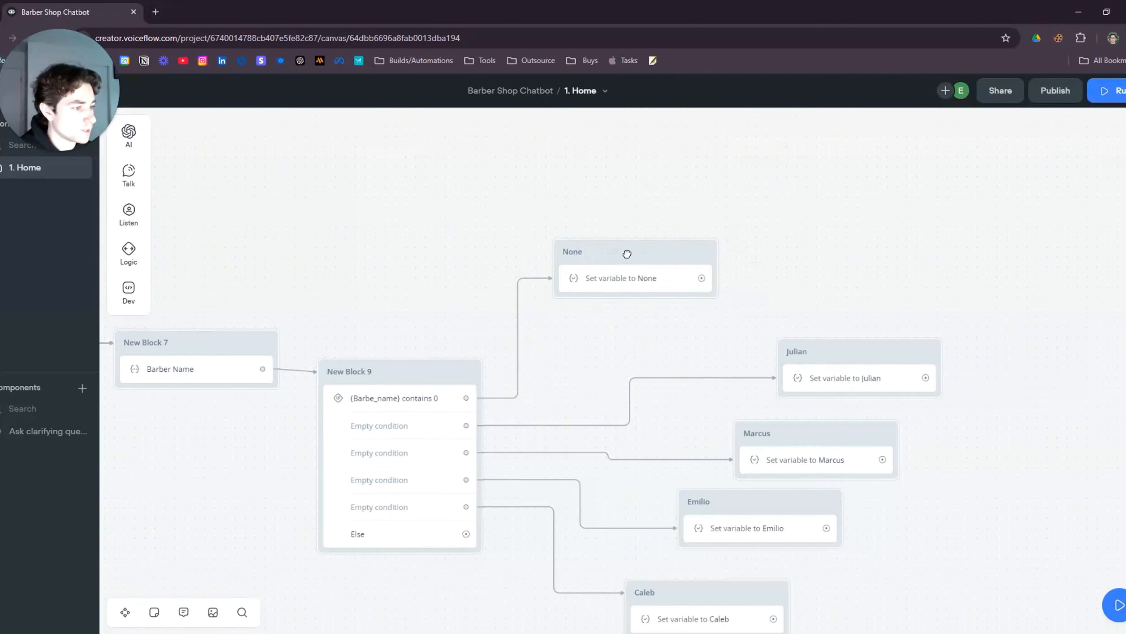
pyautogui.moveTo(704, 335); pyautogui.dragTo(518, 325)
# Rearrange the None, Julian and Marcus branch blocks closer together and inspect their Set steps
pyautogui.click(478, 277)
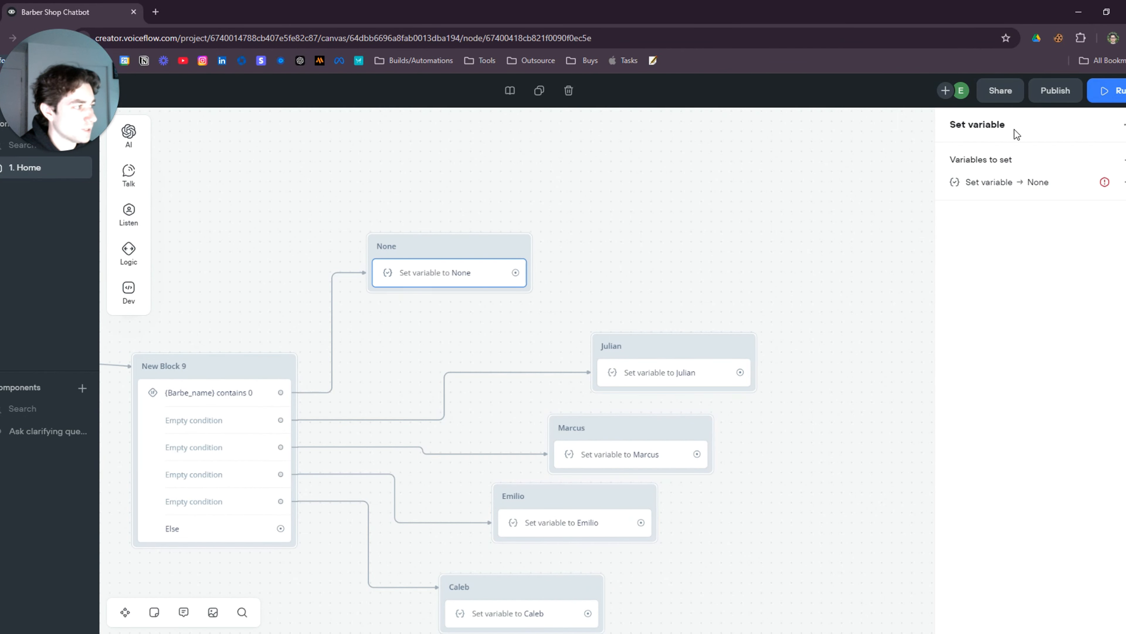
pyautogui.moveTo(476, 262); pyautogui.dragTo(480, 262)
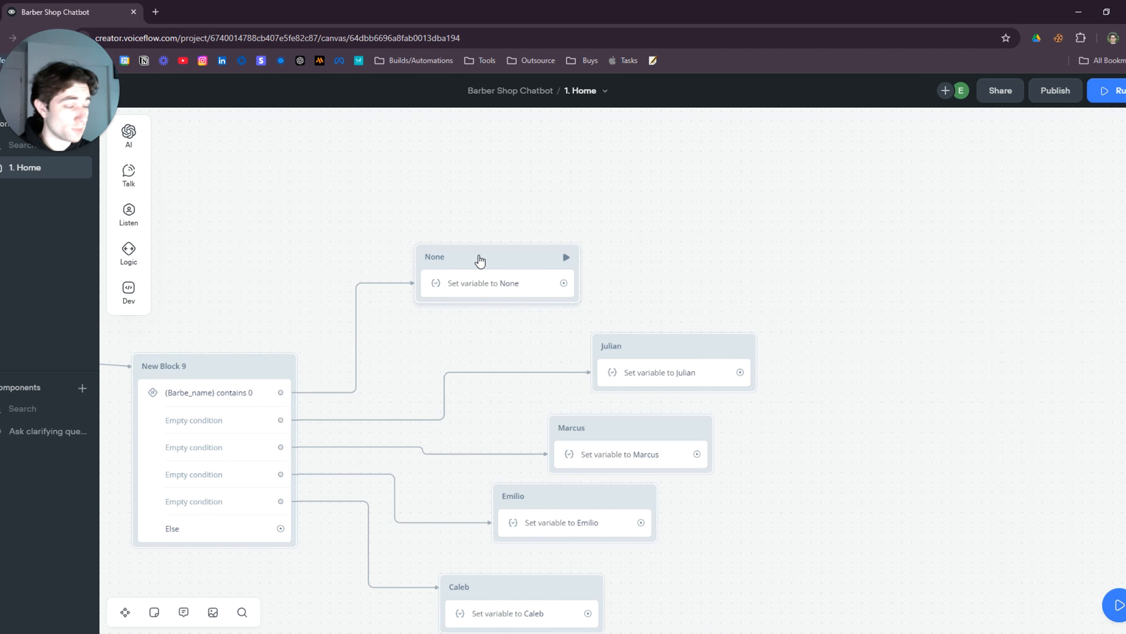
pyautogui.moveTo(502, 324); pyautogui.dragTo(569, 224)
pyautogui.moveTo(729, 245); pyautogui.dragTo(538, 253)
pyautogui.click(556, 291)
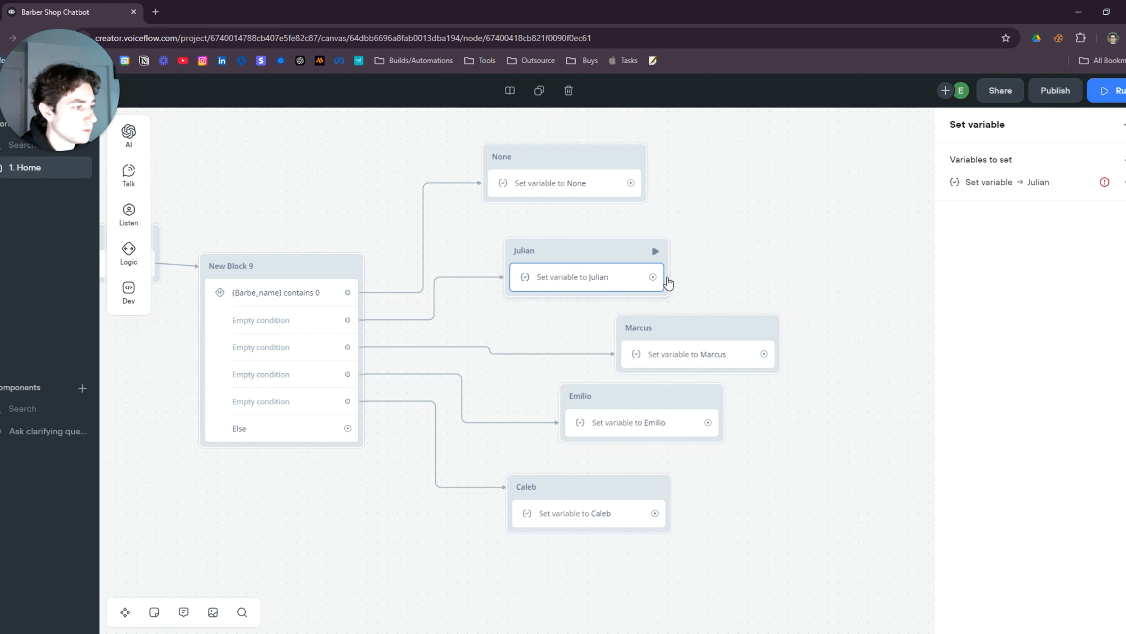
pyautogui.moveTo(671, 284); pyautogui.dragTo(623, 245)
pyautogui.click(630, 319)
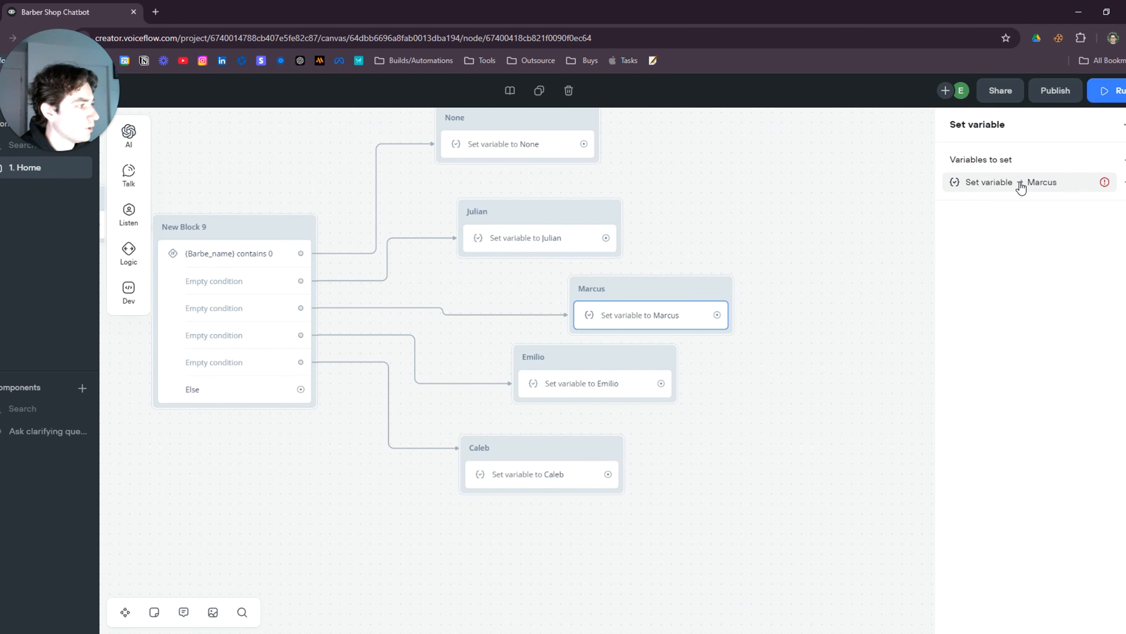
pyautogui.moveTo(521, 246); pyautogui.dragTo(569, 299)
pyautogui.click(572, 294)
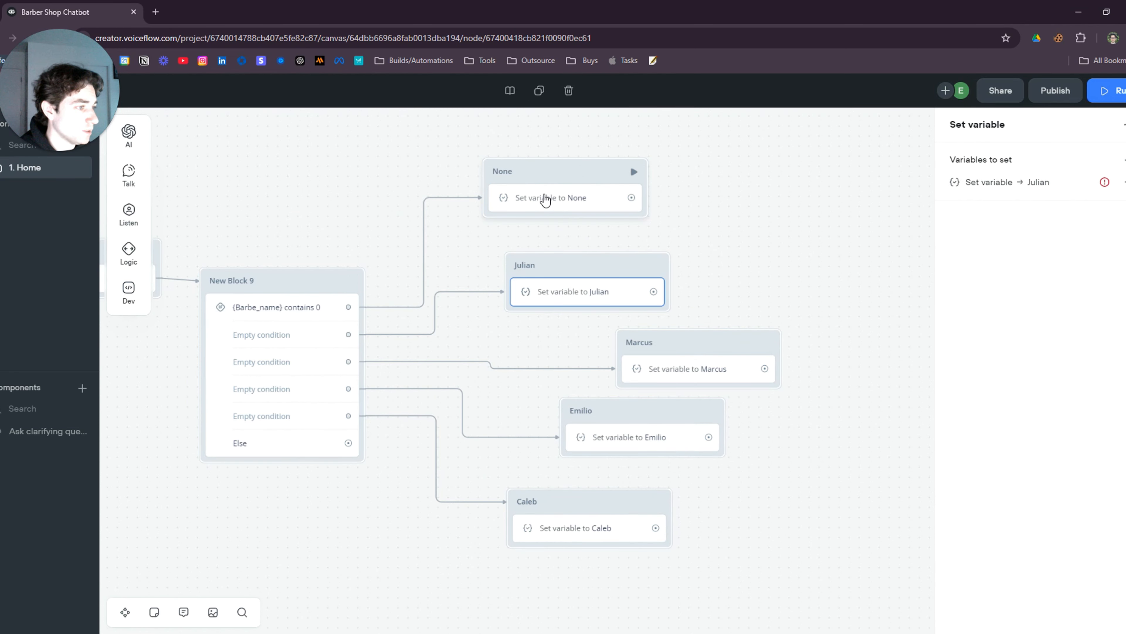
# Make the None branch's Set step assign Barbe_name, keeping the value None
pyautogui.click(546, 200)
pyautogui.click(991, 187)
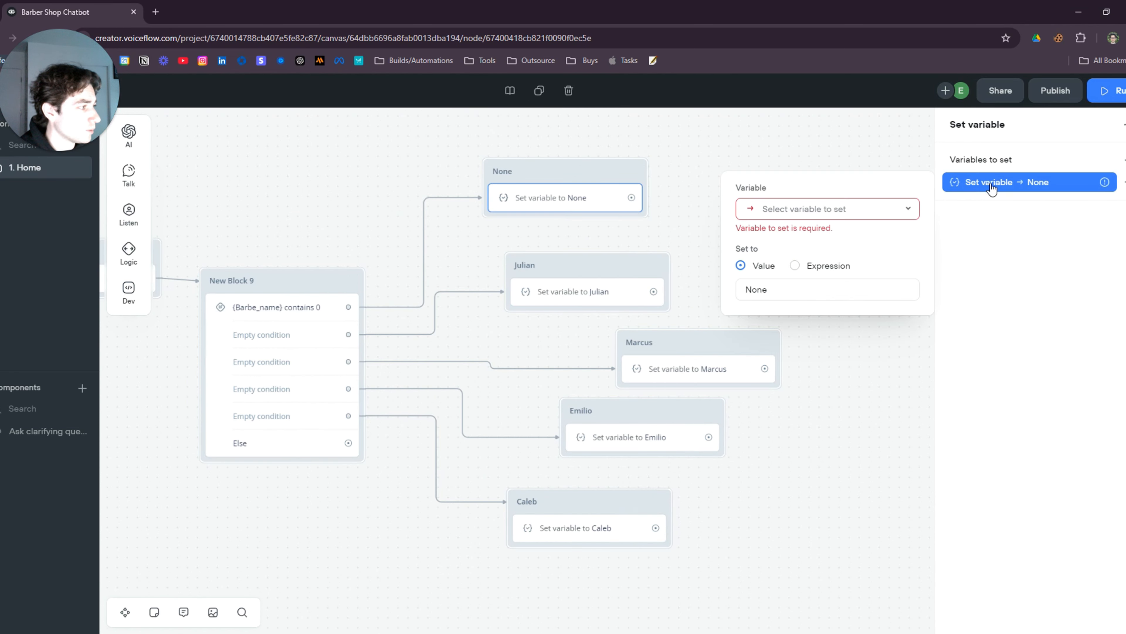
pyautogui.click(819, 212)
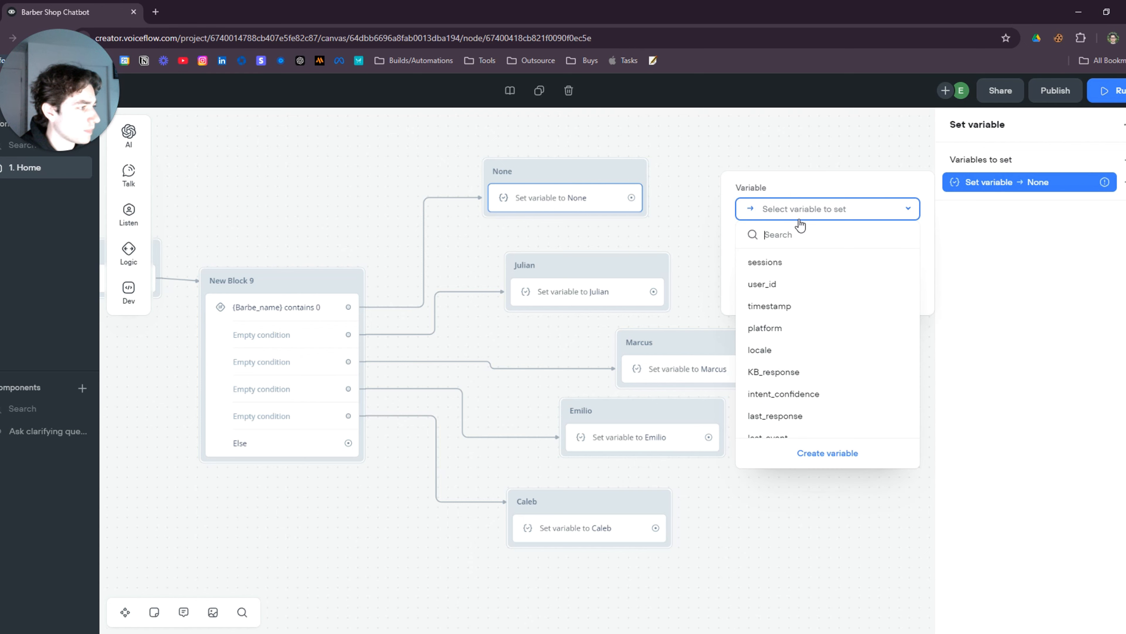
pyautogui.write('barb')
pyautogui.click(812, 262)
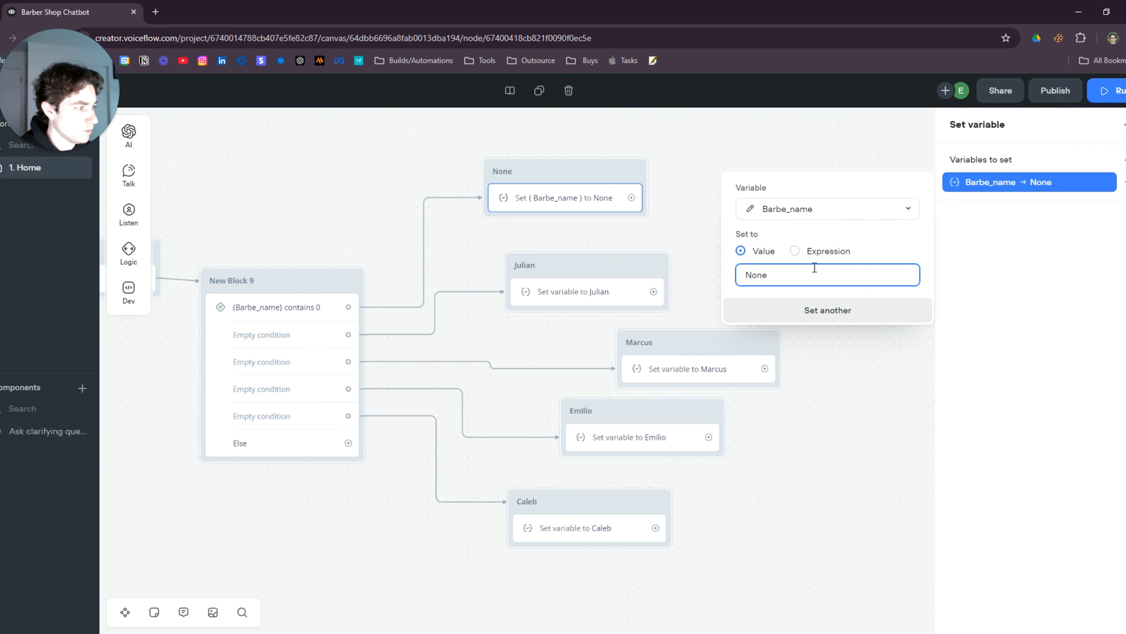
pyautogui.click(557, 297)
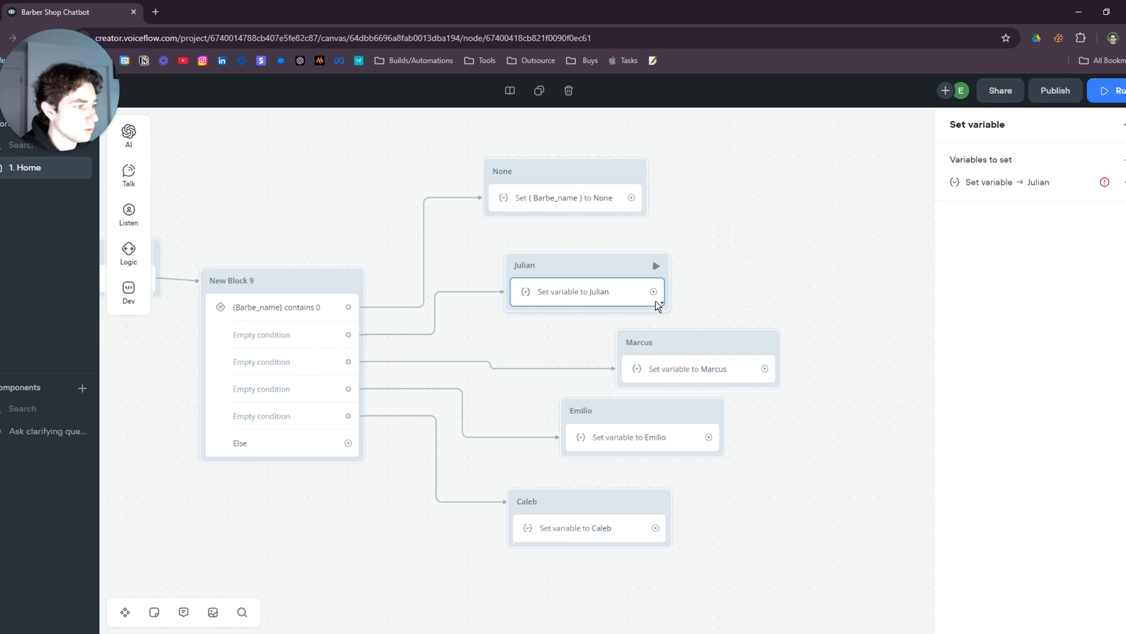
# Review the Barbe_name assignment's variable list again, leaving it unchanged
pyautogui.click(577, 199)
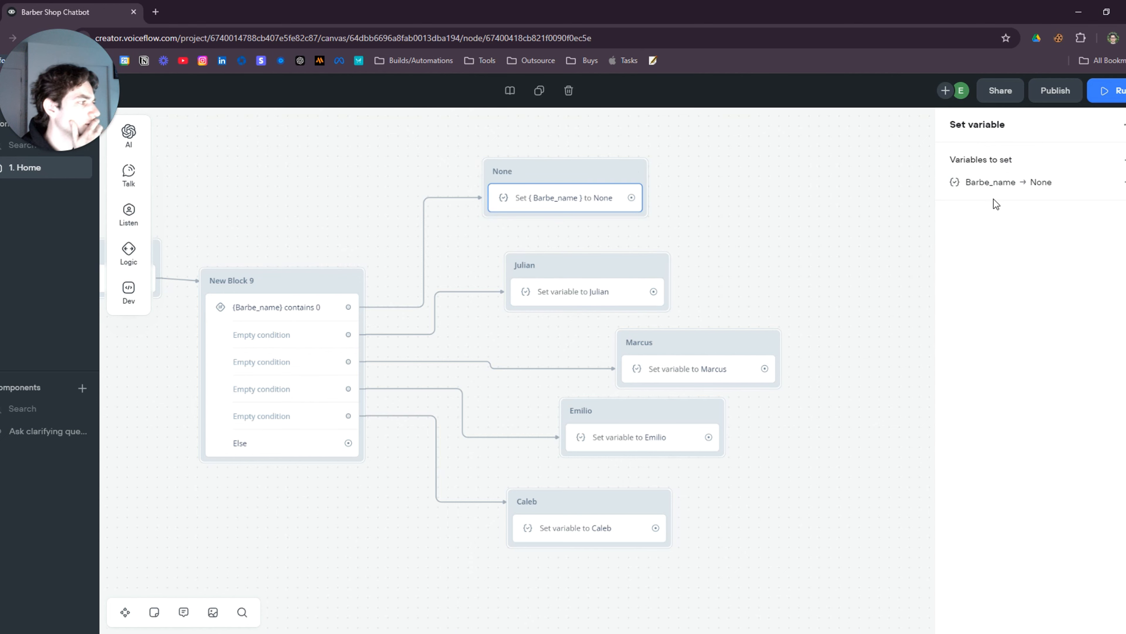
pyautogui.click(988, 181)
pyautogui.click(868, 215)
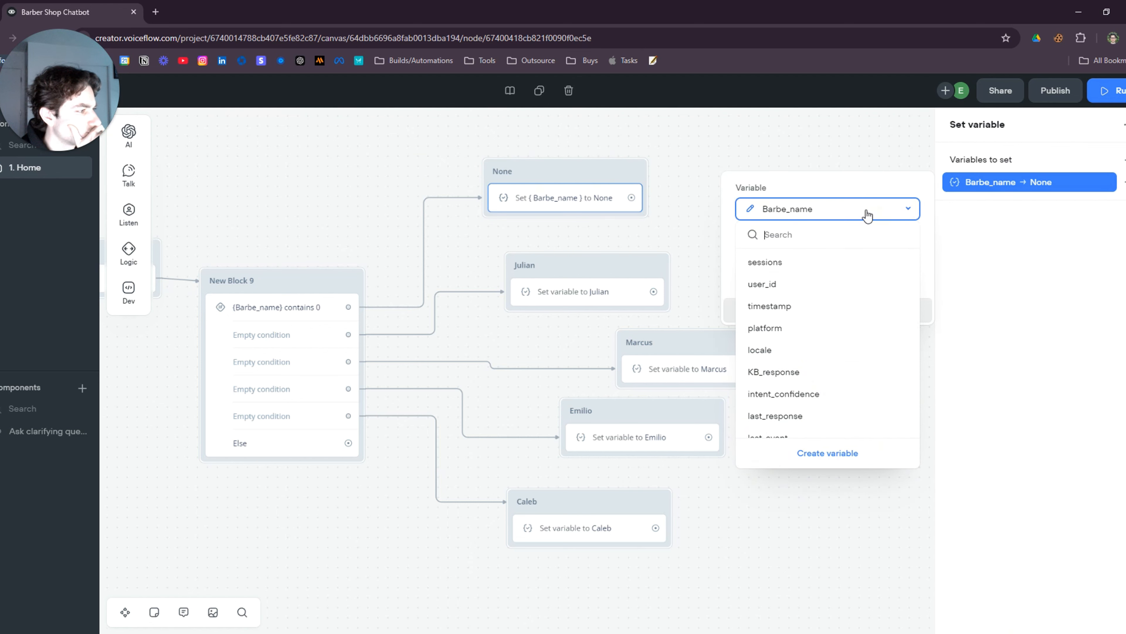
pyautogui.scroll(-5, 851, 297)
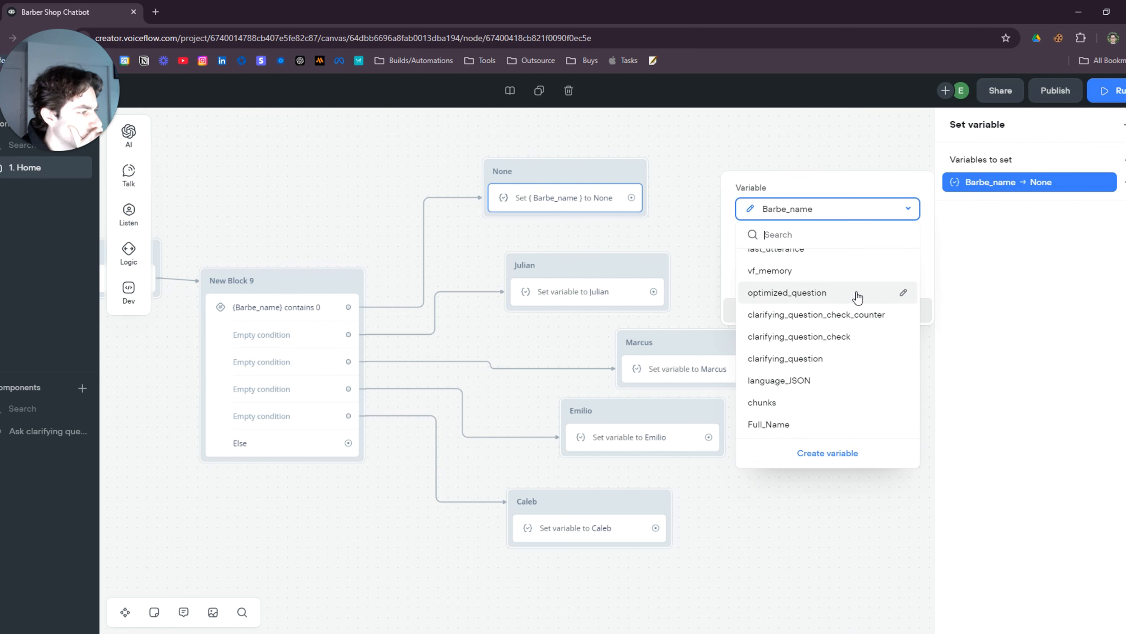
pyautogui.scroll(5, 858, 297)
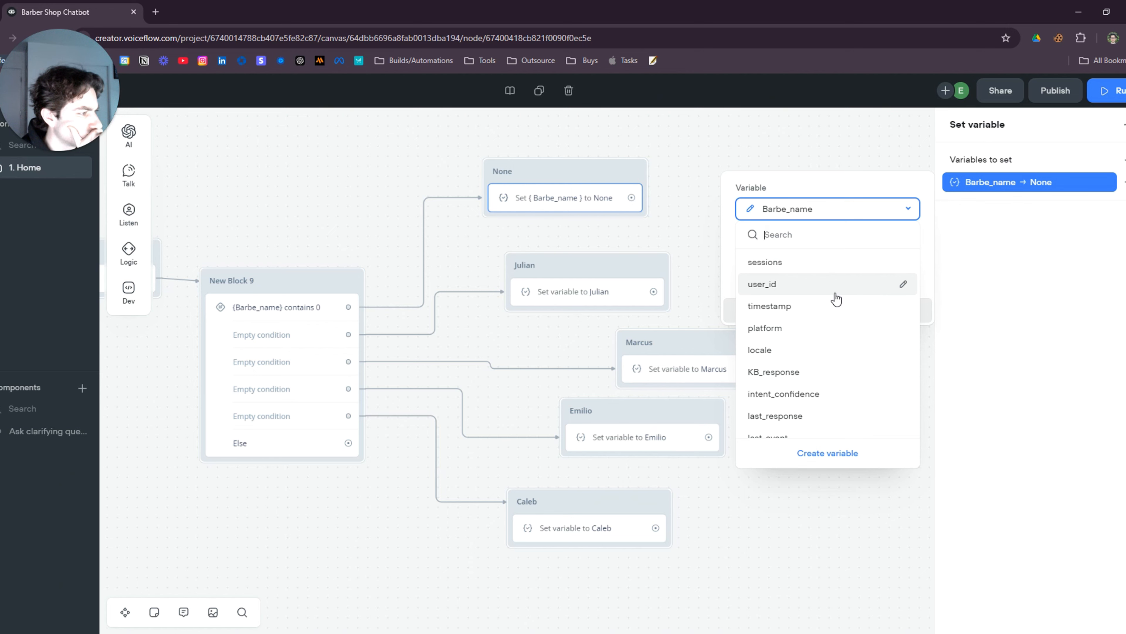
pyautogui.click(572, 338)
# Inspect the Barber Name AI step's settings in New Block 6
pyautogui.moveTo(339, 401); pyautogui.dragTo(535, 410)
pyautogui.click(535, 263)
pyautogui.scroll(-3, 971, 416)
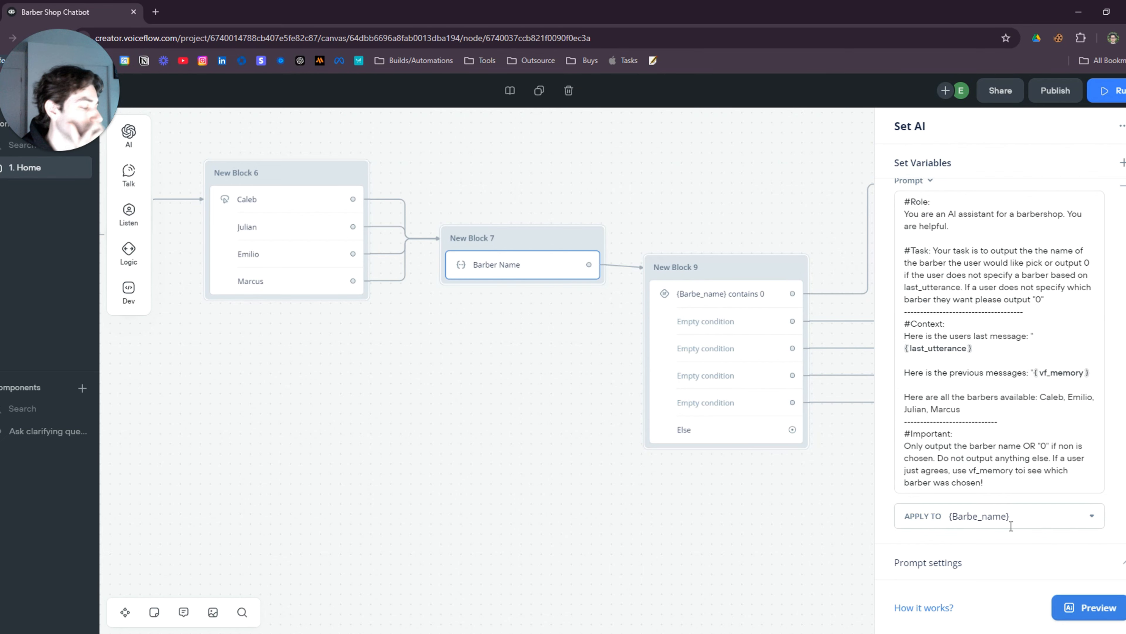
pyautogui.click(768, 514)
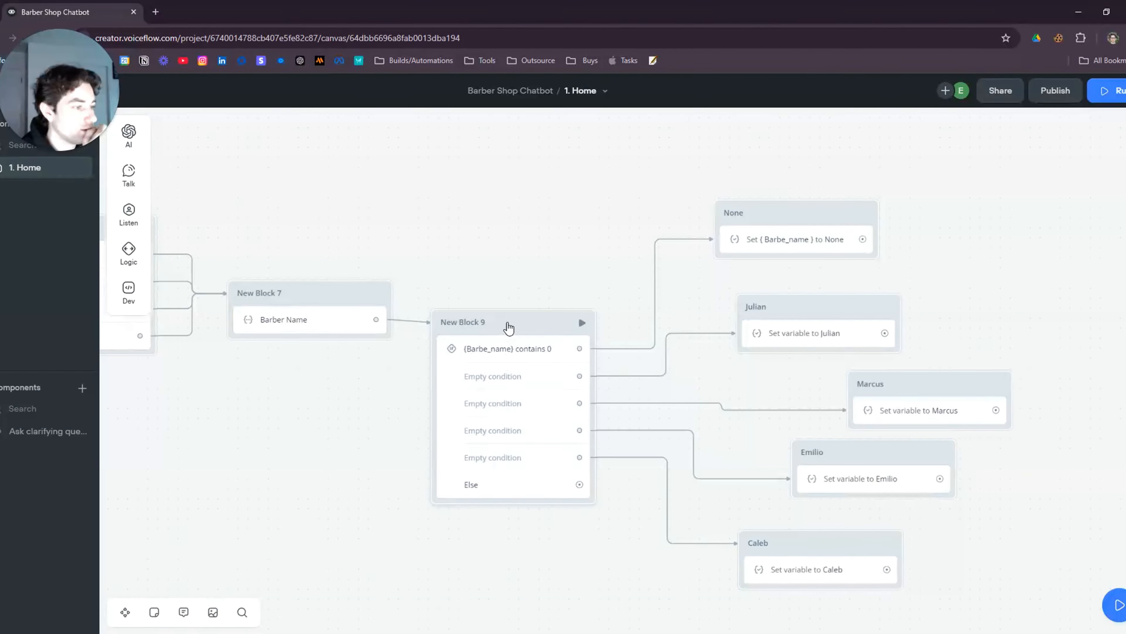
# Make New Block 9's first empty path check {Barbe_name} is Julian
pyautogui.click(535, 357)
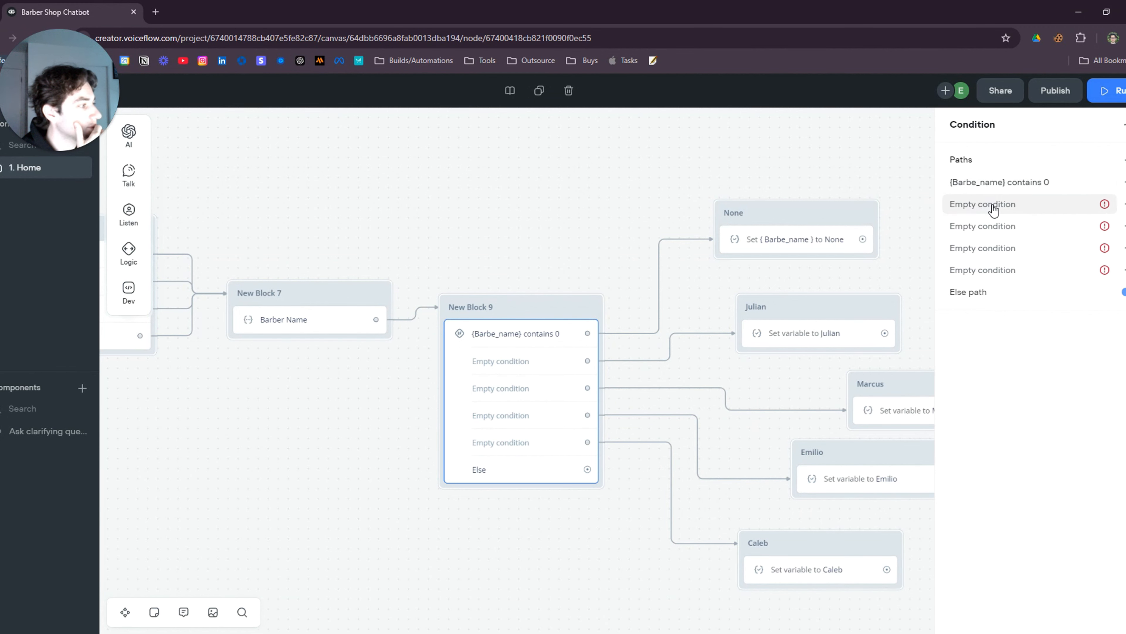
pyautogui.click(963, 204)
pyautogui.click(767, 242)
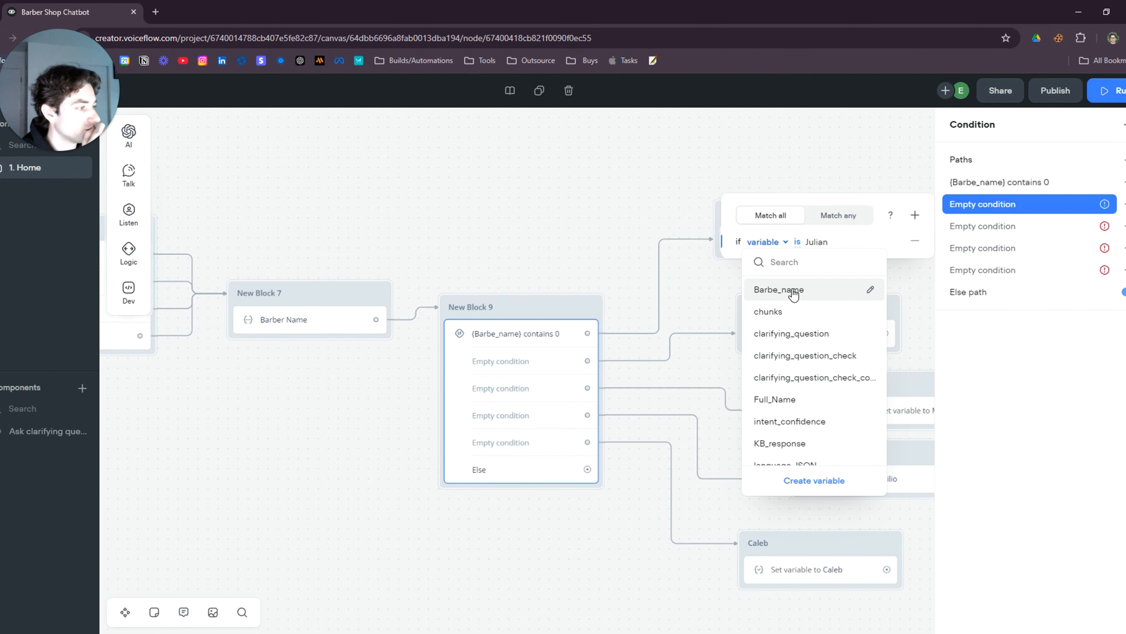
pyautogui.click(800, 291)
pyautogui.click(527, 384)
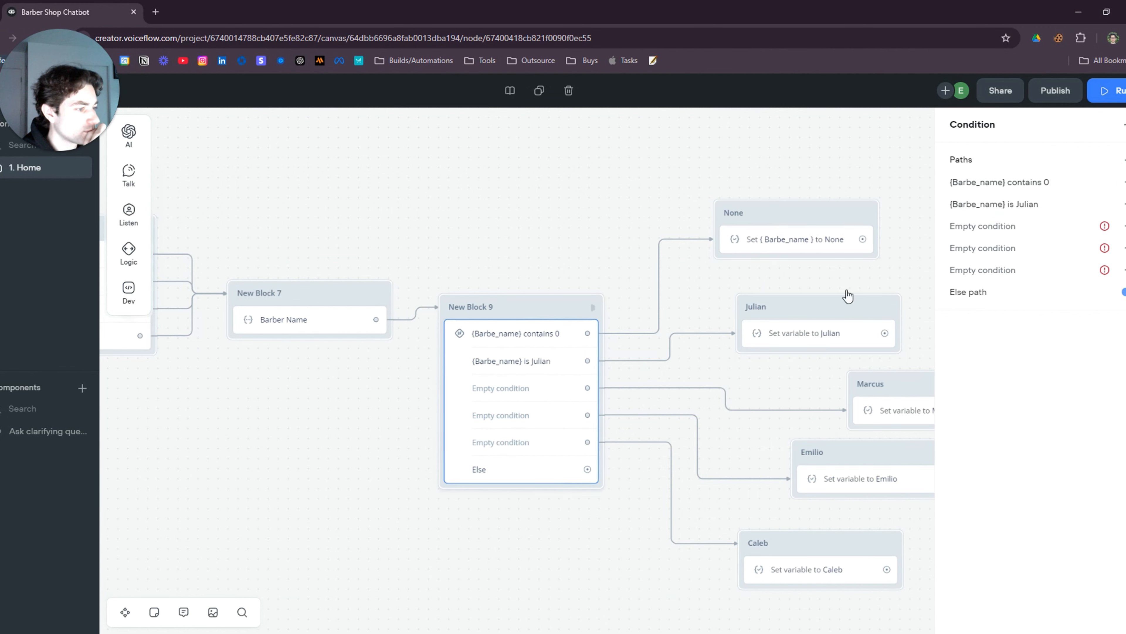
# Make the next path check {Barbe_name} is Marcus, with all barber branches in view
pyautogui.click(1026, 232)
pyautogui.click(766, 264)
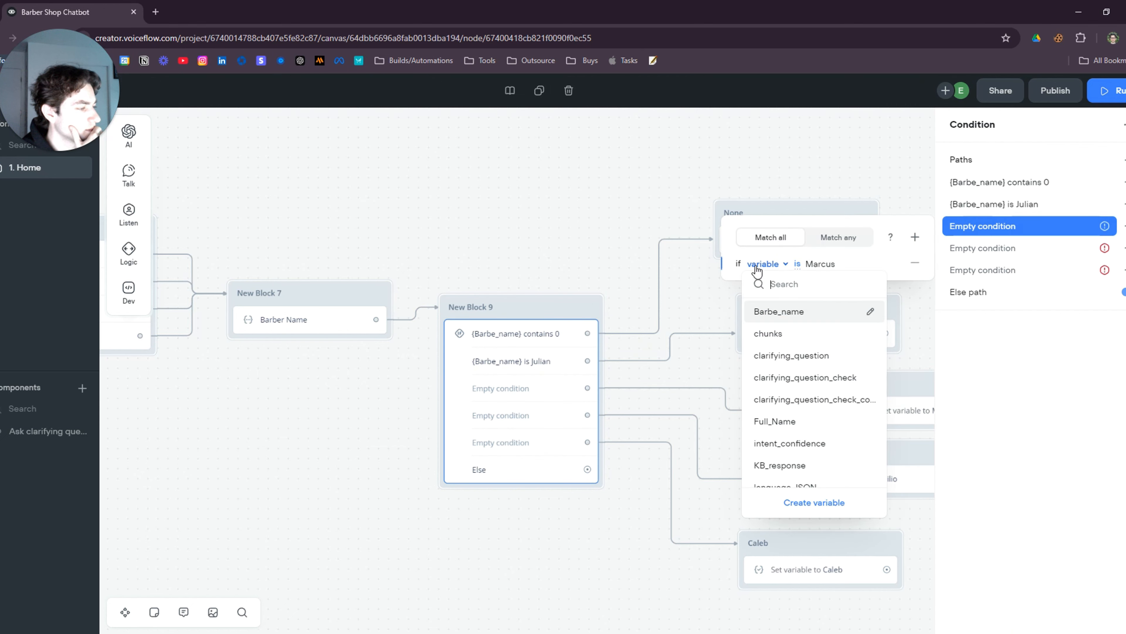
pyautogui.click(796, 311)
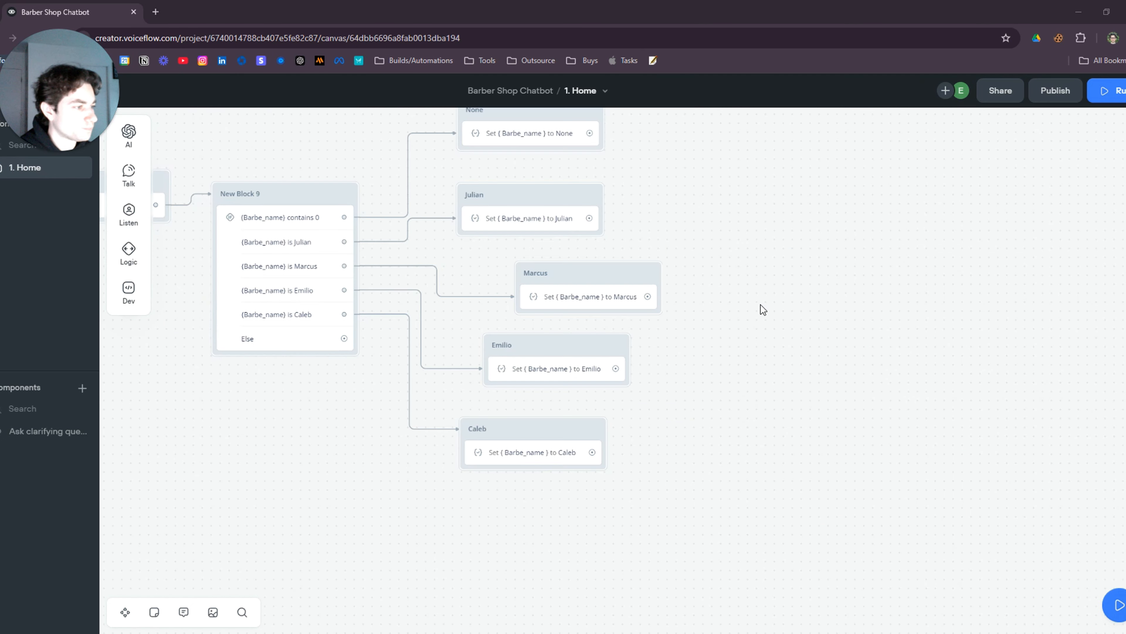
pyautogui.moveTo(762, 307); pyautogui.dragTo(819, 360)
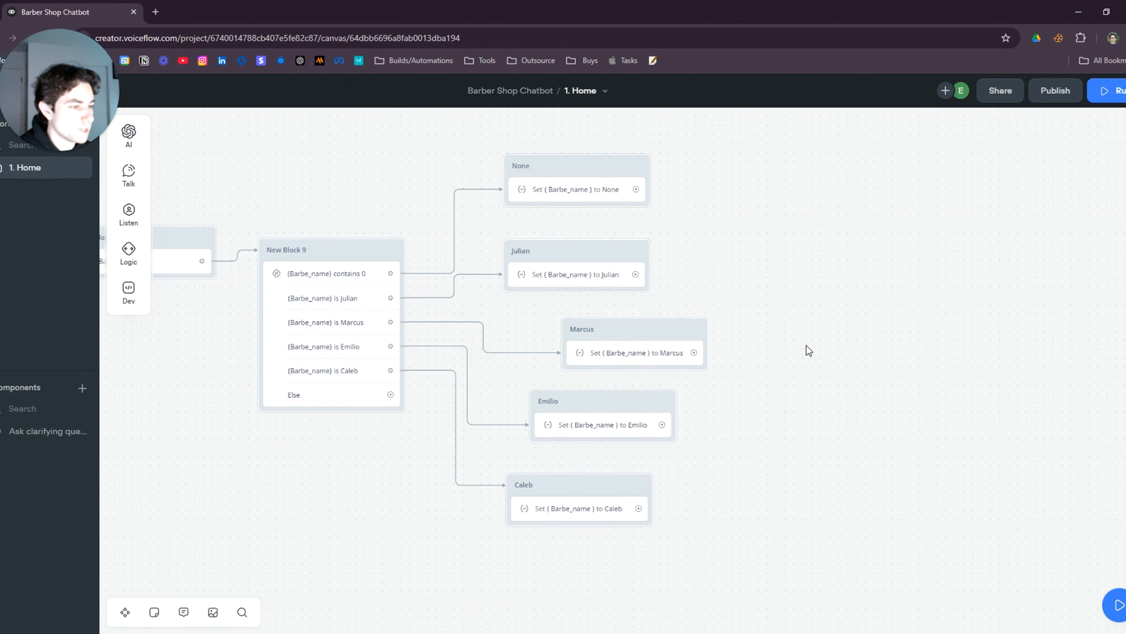
pyautogui.moveTo(297, 458); pyautogui.dragTo(274, 424)
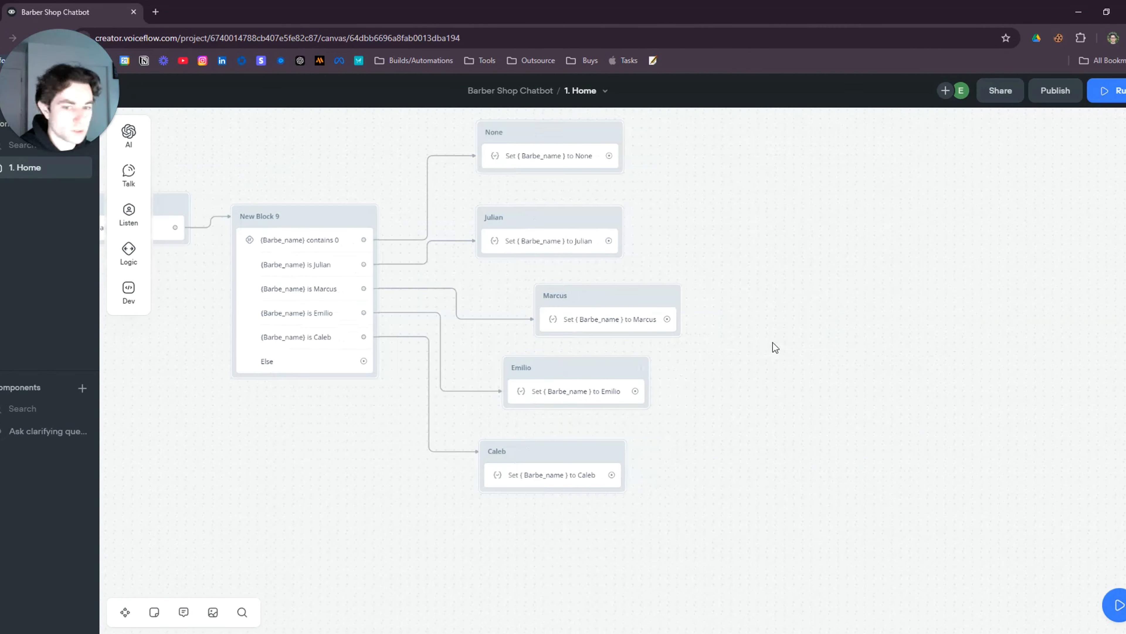
pyautogui.moveTo(770, 340); pyautogui.dragTo(590, 385)
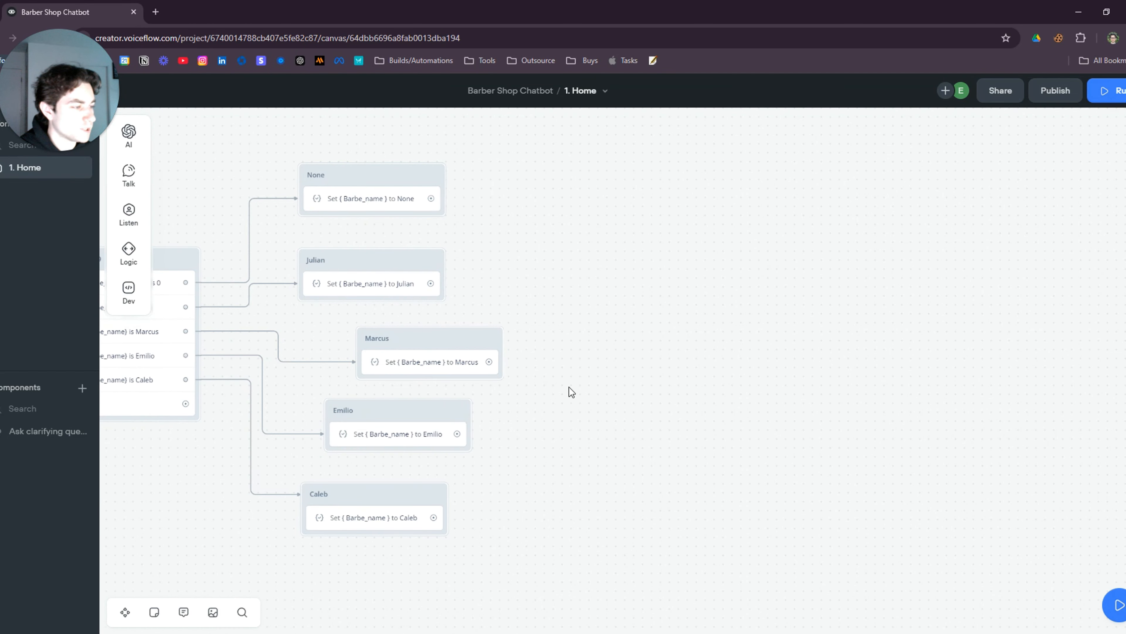
# Add message block New Block 14 and connect the None, Julian, Marcus, Emilio and Caleb branches to it
pyautogui.moveTo(129, 173)
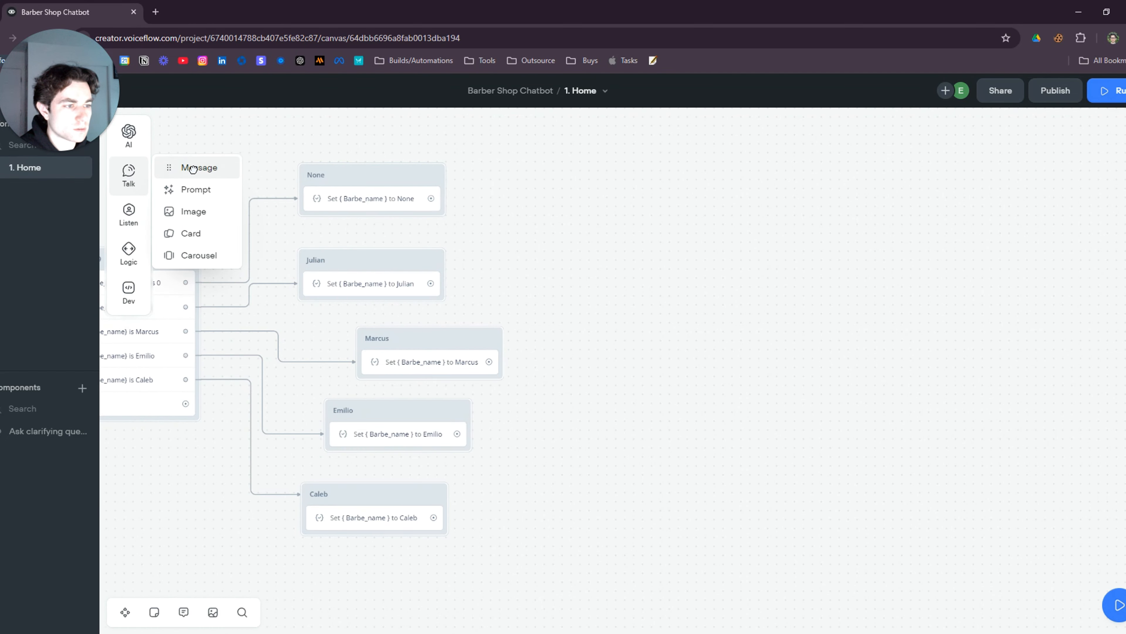
pyautogui.moveTo(188, 167); pyautogui.dragTo(767, 308)
pyautogui.moveTo(431, 198); pyautogui.dragTo(746, 319)
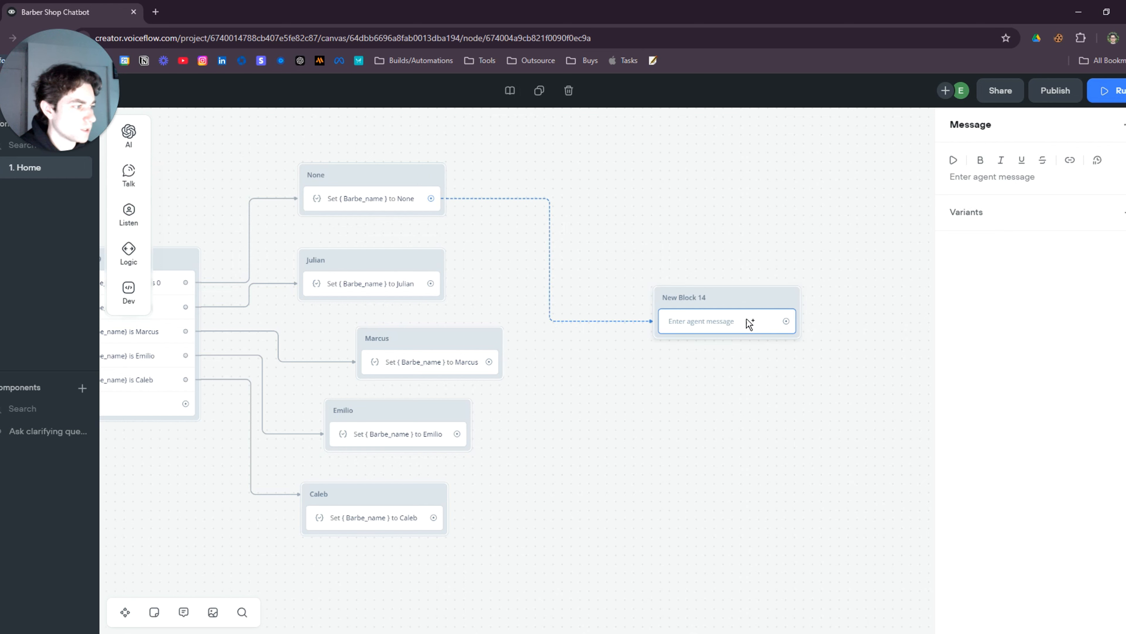
pyautogui.moveTo(431, 283); pyautogui.dragTo(758, 310)
pyautogui.moveTo(489, 362); pyautogui.dragTo(727, 319)
pyautogui.moveTo(457, 433); pyautogui.dragTo(718, 314)
pyautogui.moveTo(434, 518); pyautogui.dragTo(696, 287)
pyautogui.click(481, 507)
pyautogui.moveTo(434, 518); pyautogui.dragTo(677, 346)
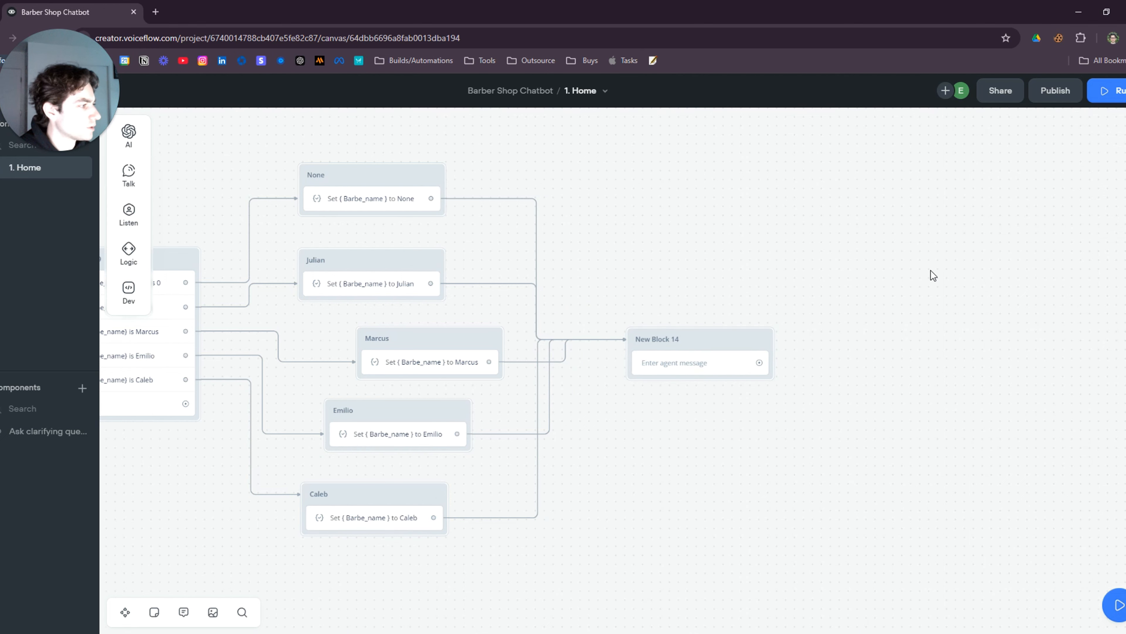
# Make New Block 14's message reply with {Barbe_name}, then start a test run
pyautogui.click(714, 372)
pyautogui.click(998, 177)
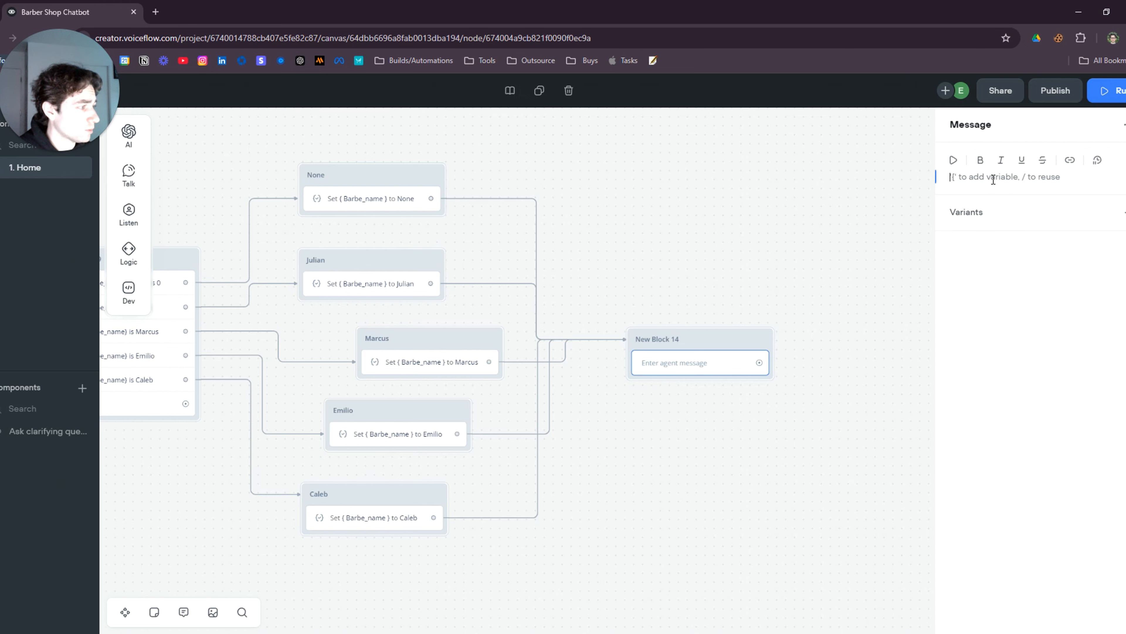
pyautogui.write('{bar')
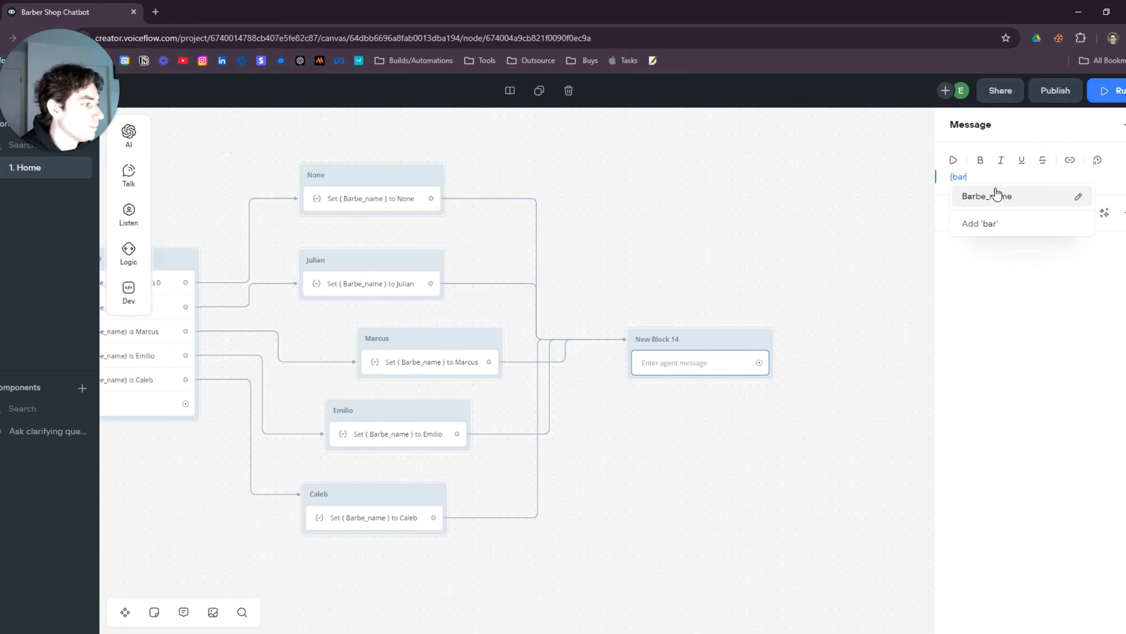
pyautogui.click(997, 191)
pyautogui.click(682, 284)
pyautogui.moveTo(712, 341); pyautogui.dragTo(744, 321)
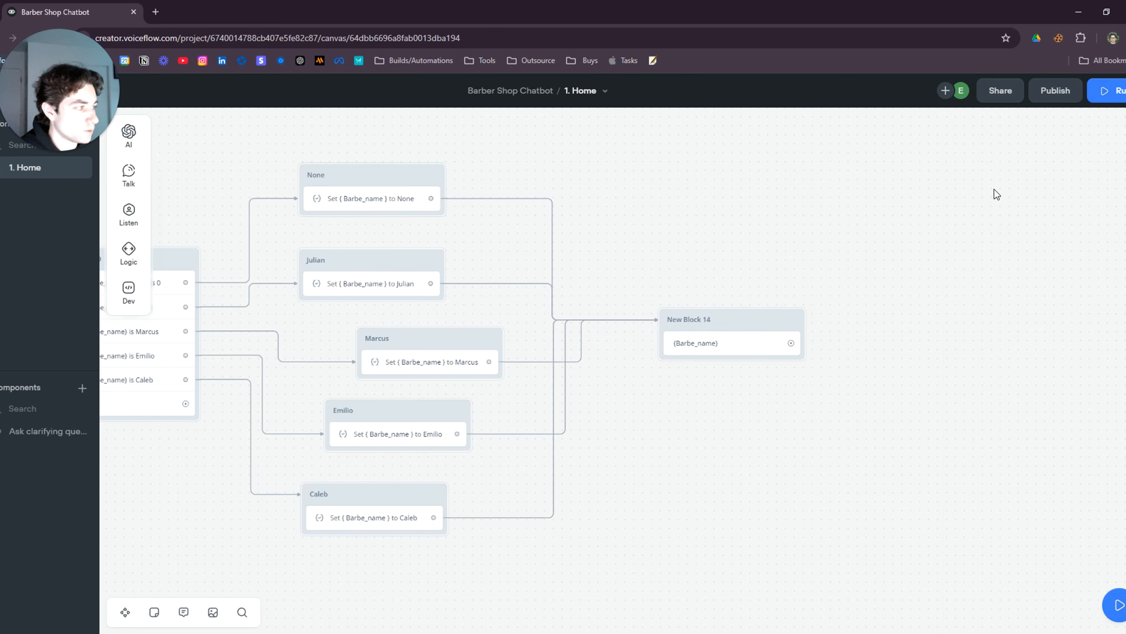
pyautogui.click(1109, 91)
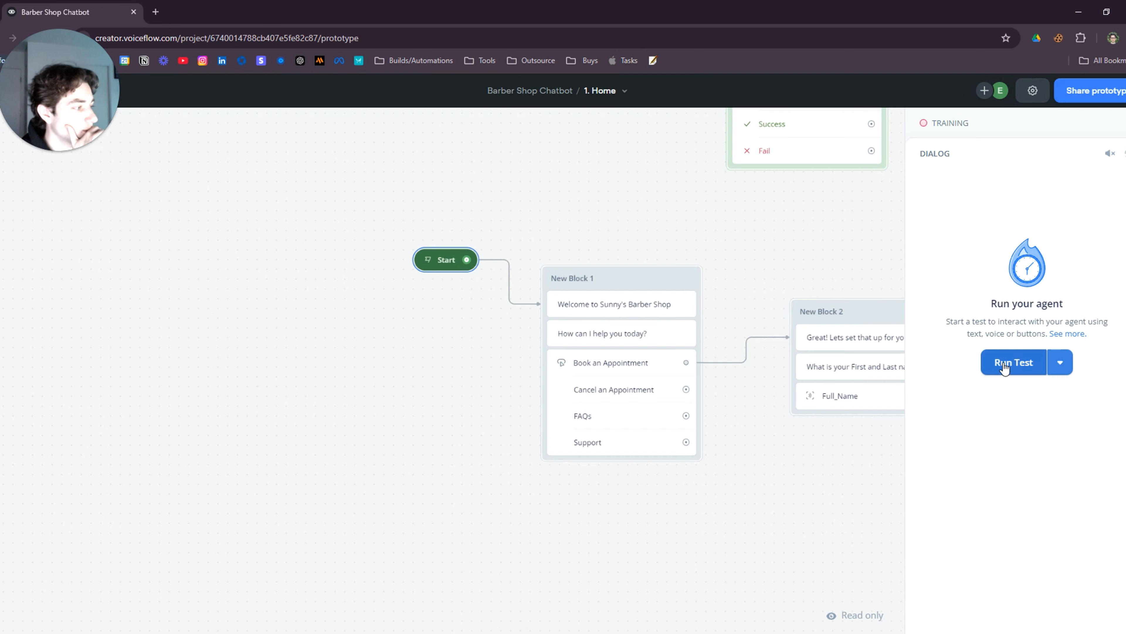
# In the test chat, book an appointment with a test name, Buzz Cut, and barber Julian
pyautogui.click(1004, 368)
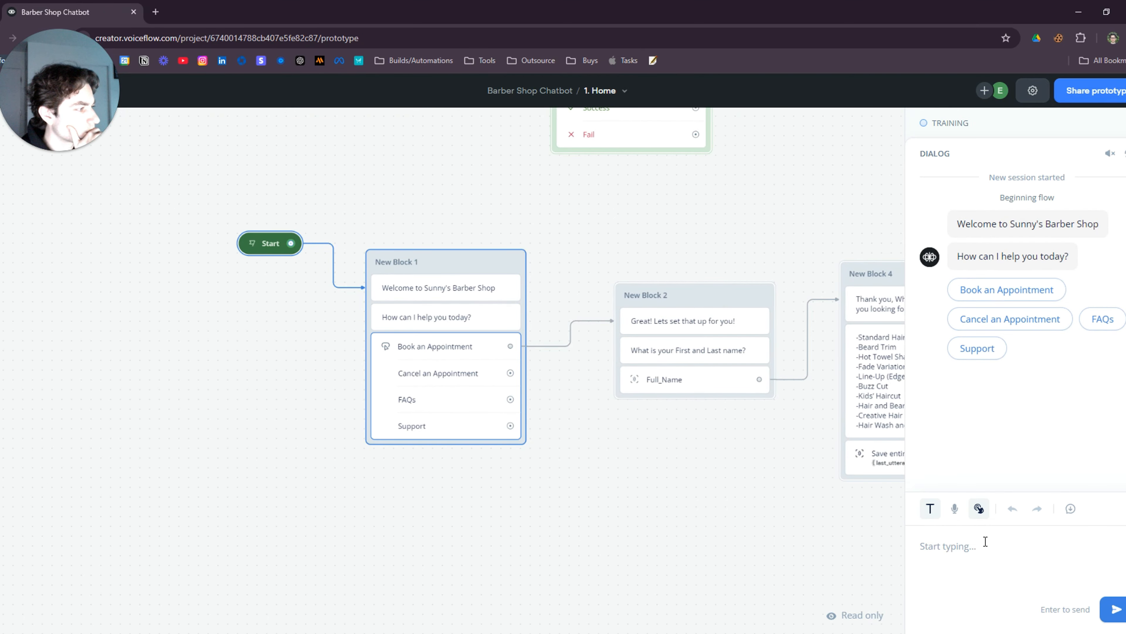
pyautogui.click(1015, 290)
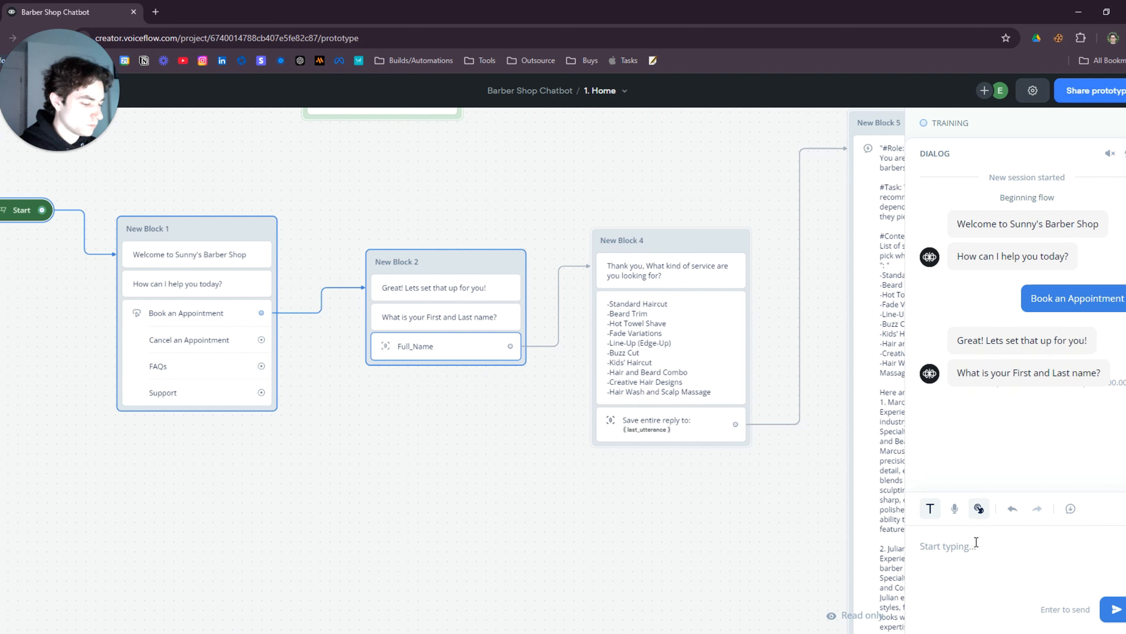
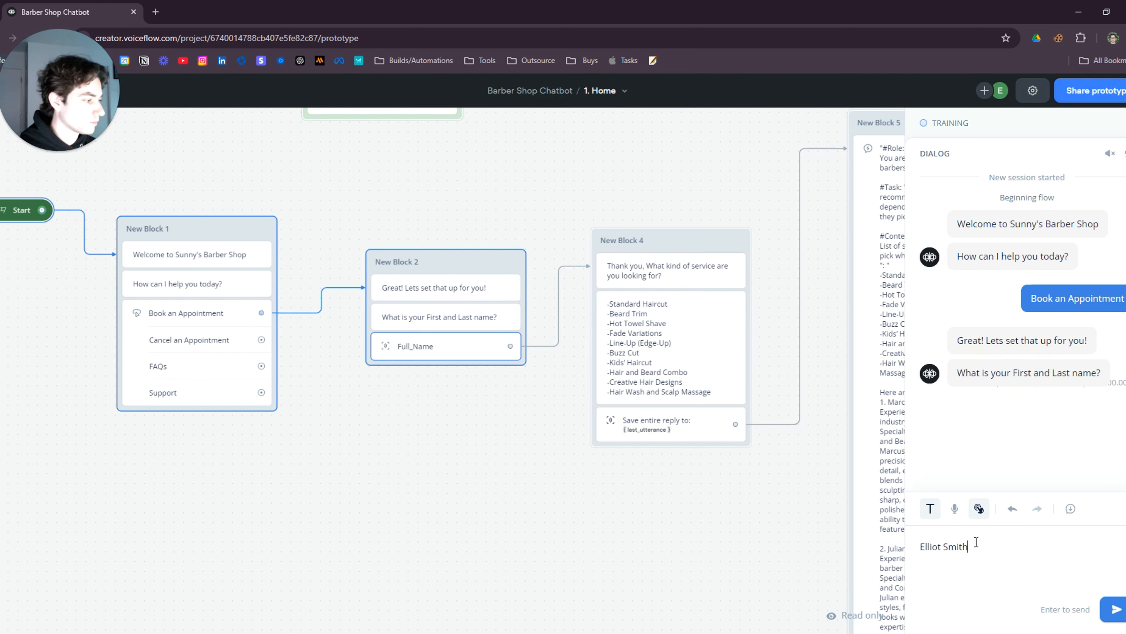
pyautogui.press('Return')
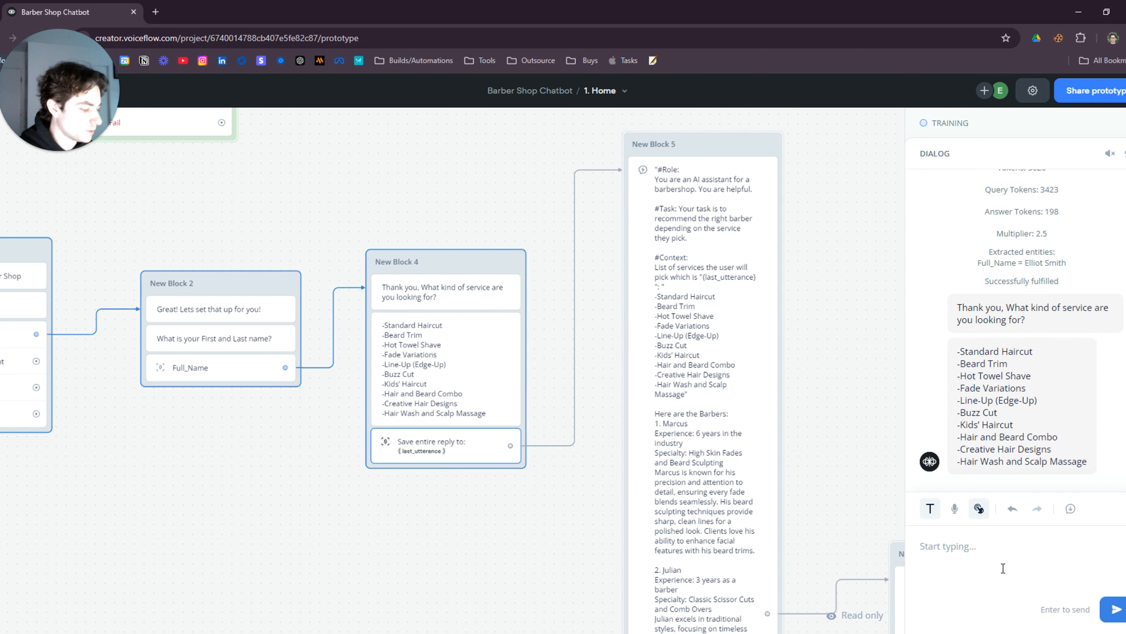
pyautogui.write('Buzz Cut')
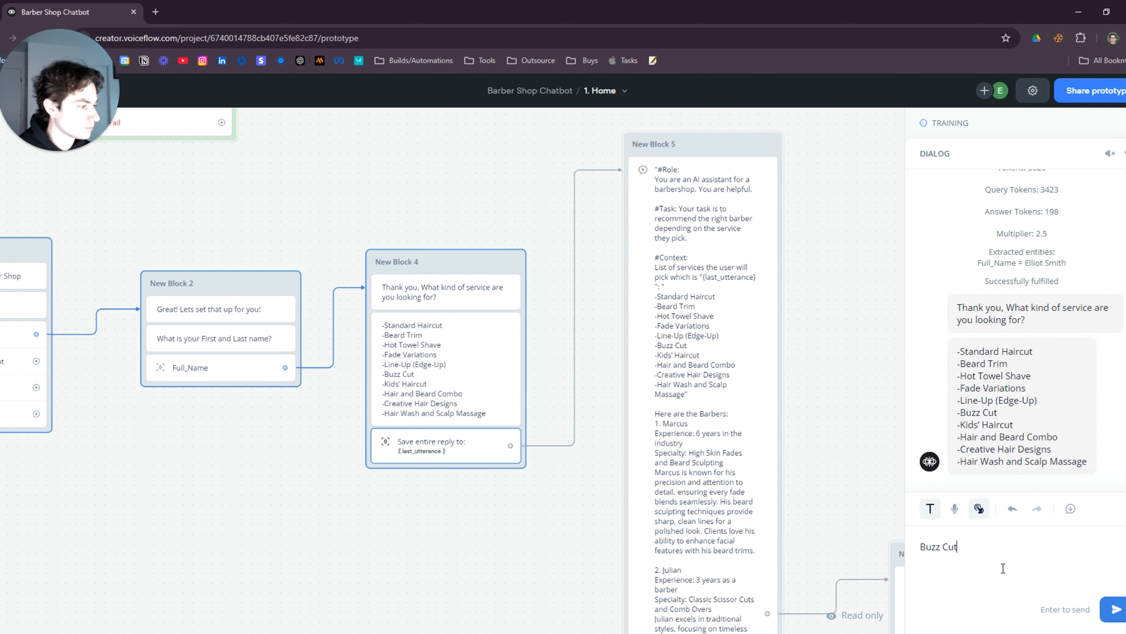
pyautogui.press('Return')
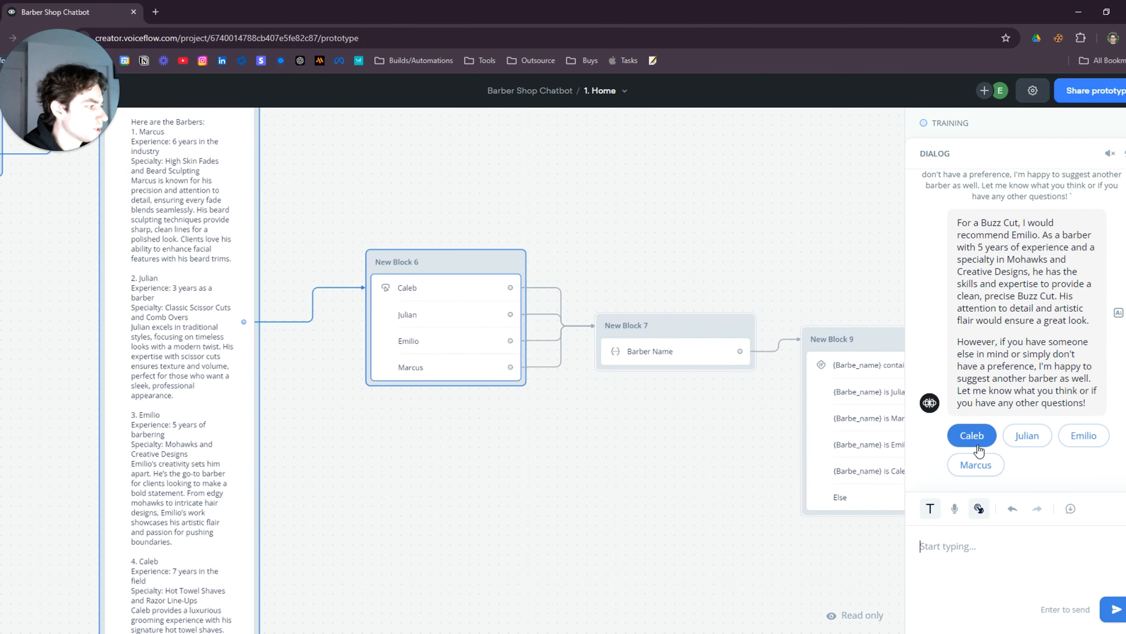
pyautogui.click(1022, 439)
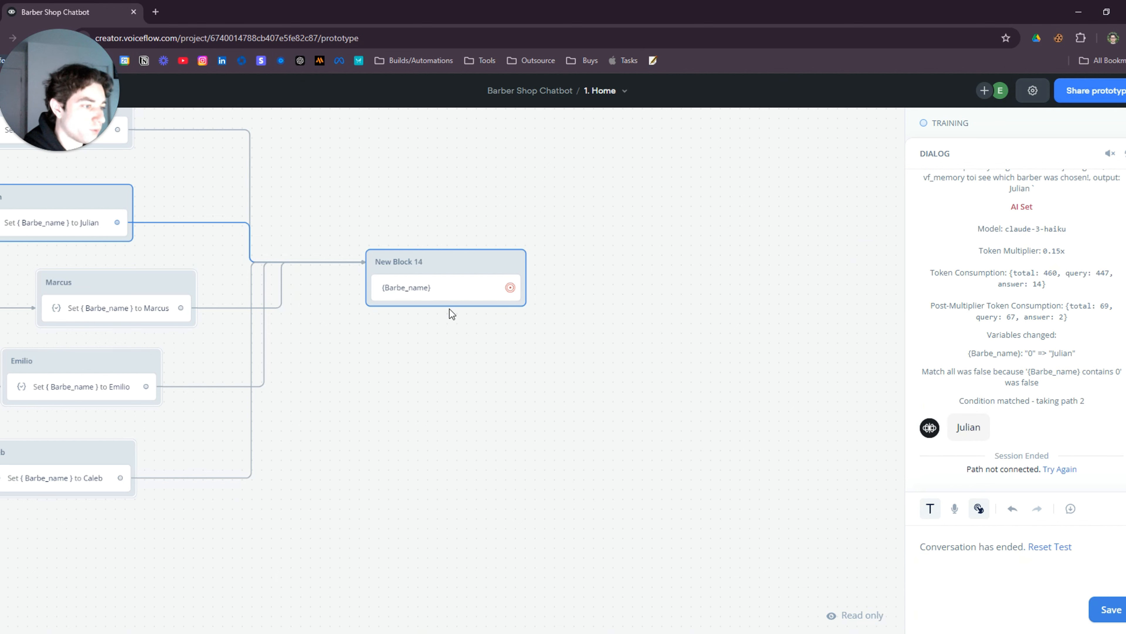
# Delete New Block 14 from the canvas
pyautogui.rightClick(452, 262)
pyautogui.click(408, 431)
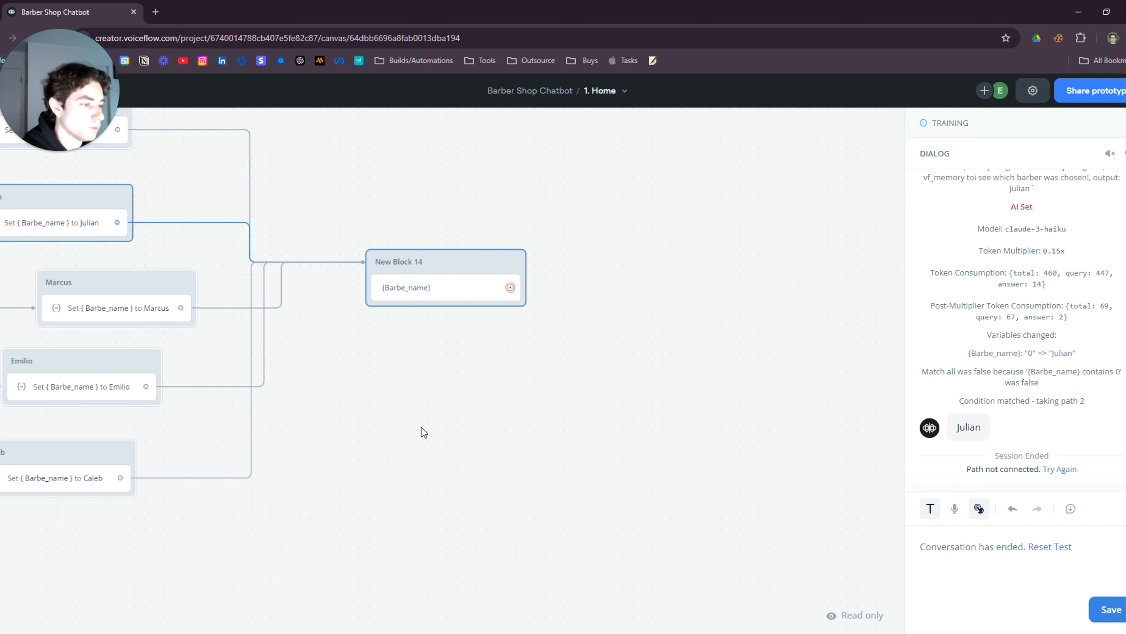
pyautogui.rightClick(448, 264)
pyautogui.click(476, 479)
# Add a new message block and link the None, Julian, Marcus, Emilio and Caleb branches to it
pyautogui.moveTo(358, 405); pyautogui.dragTo(627, 425)
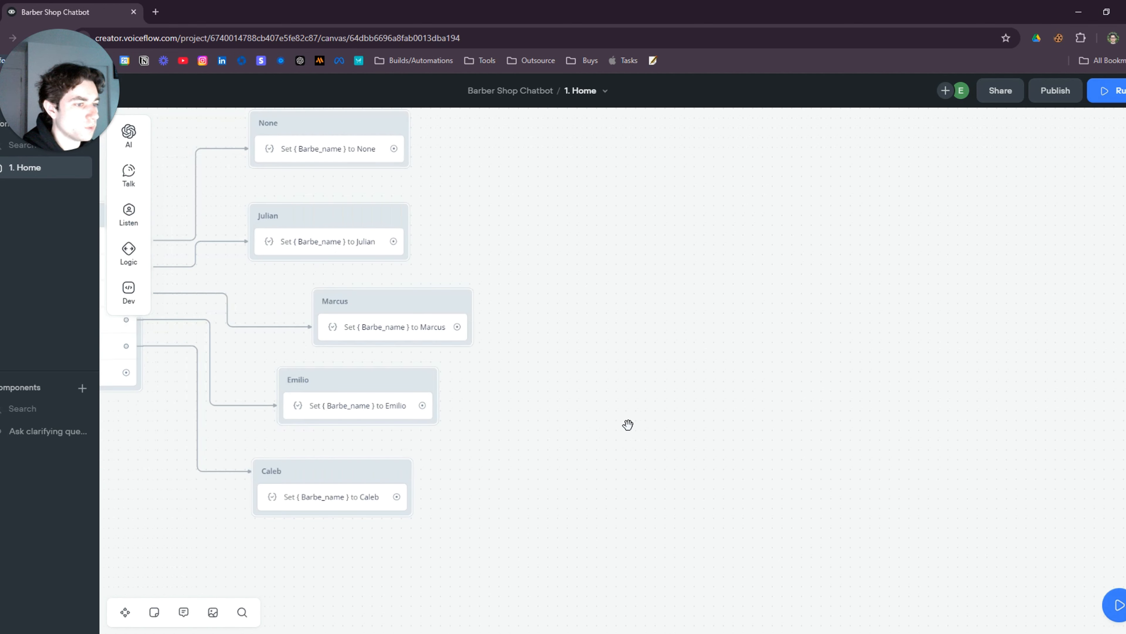
pyautogui.scroll(-2, 539, 425)
pyautogui.moveTo(549, 417); pyautogui.dragTo(569, 435)
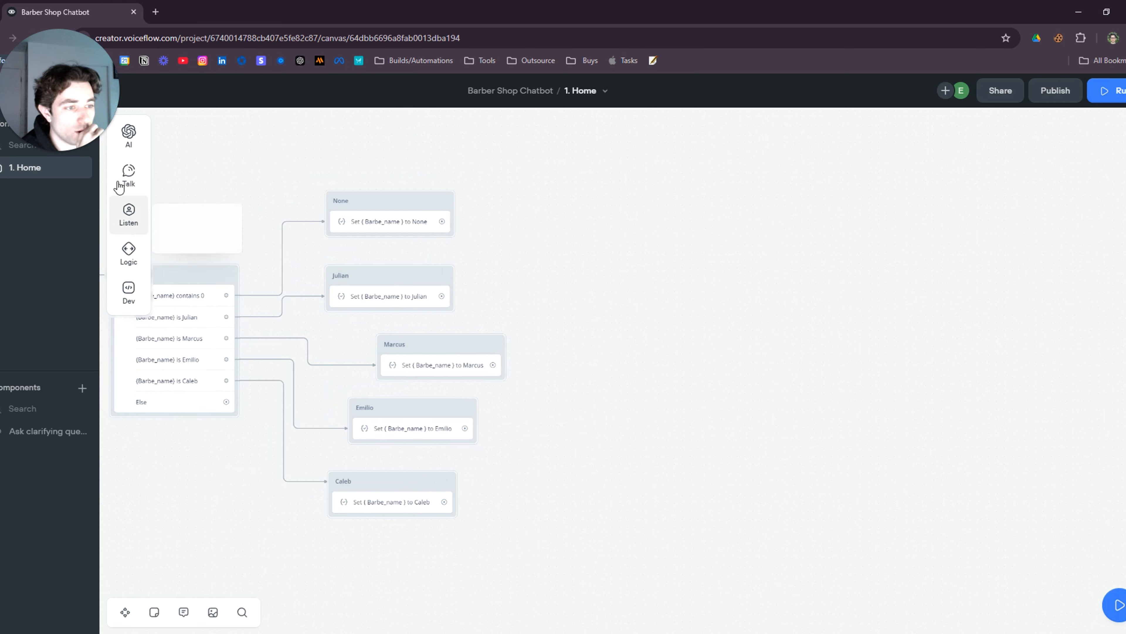
pyautogui.moveTo(129, 176)
pyautogui.moveTo(189, 168); pyautogui.dragTo(686, 354)
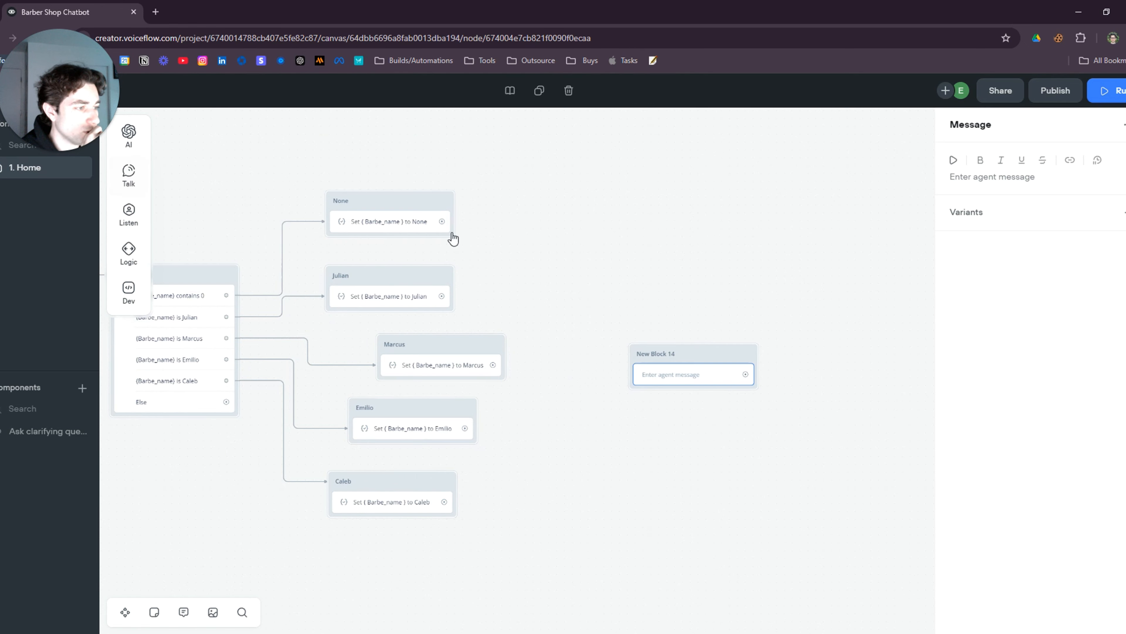
pyautogui.moveTo(442, 222); pyautogui.dragTo(729, 383)
pyautogui.moveTo(442, 296); pyautogui.dragTo(665, 354)
pyautogui.moveTo(493, 365); pyautogui.dragTo(699, 353)
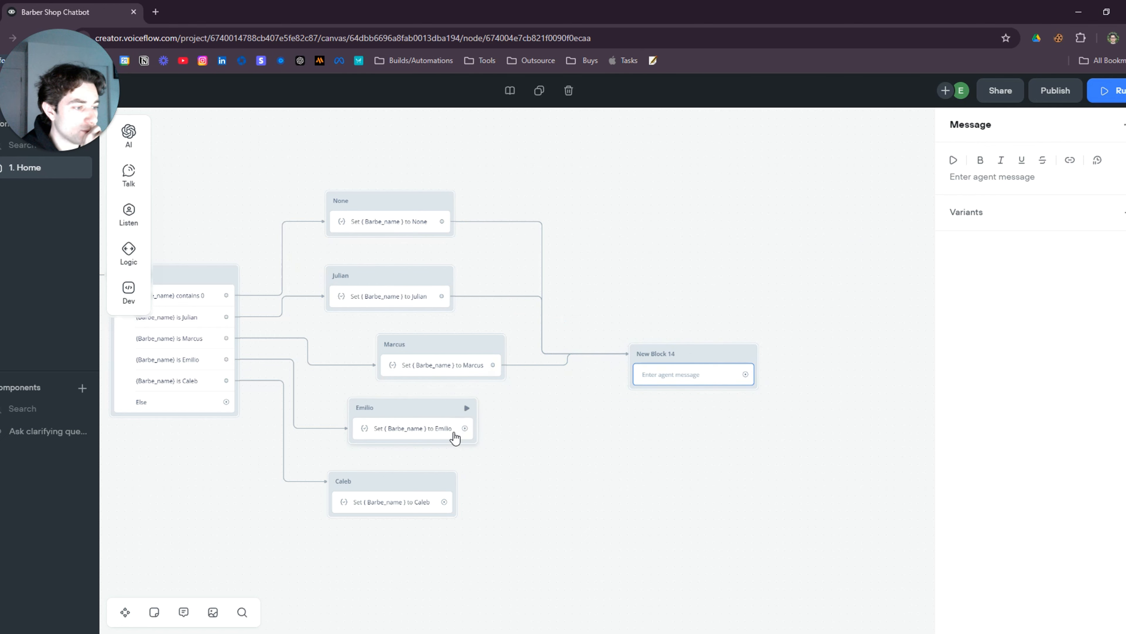
pyautogui.moveTo(464, 428); pyautogui.dragTo(649, 378)
pyautogui.moveTo(446, 506); pyautogui.dragTo(663, 368)
# Paste the message asking what day and time to book, open 10AM to 5PM, Monday-Friday
pyautogui.click(663, 385)
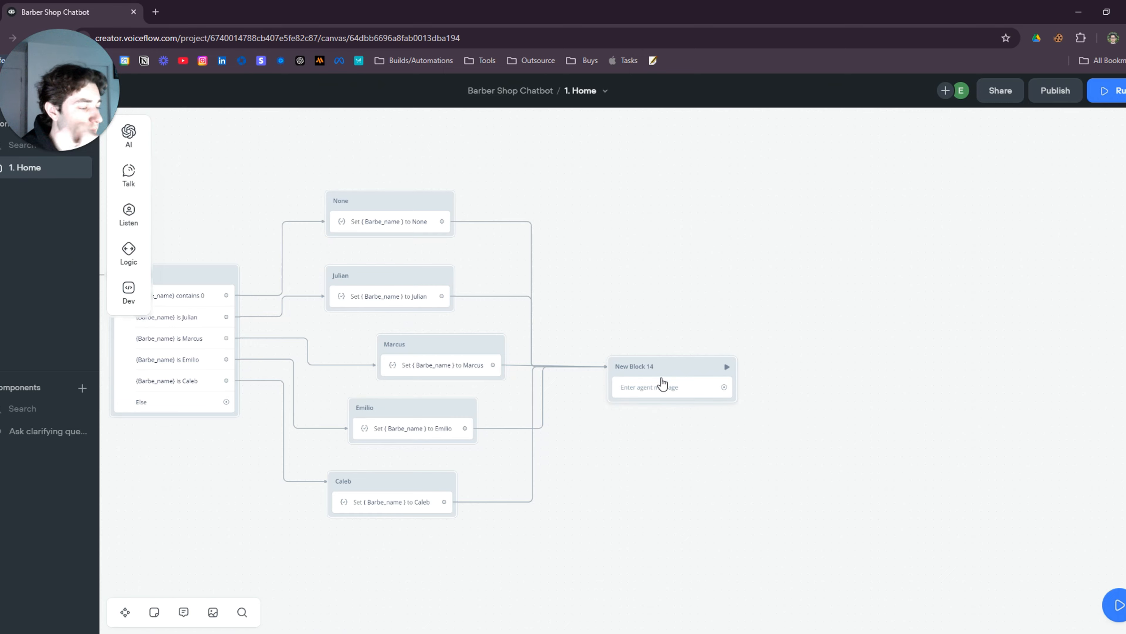
pyautogui.click(597, 407)
pyautogui.scroll(3, 606, 416)
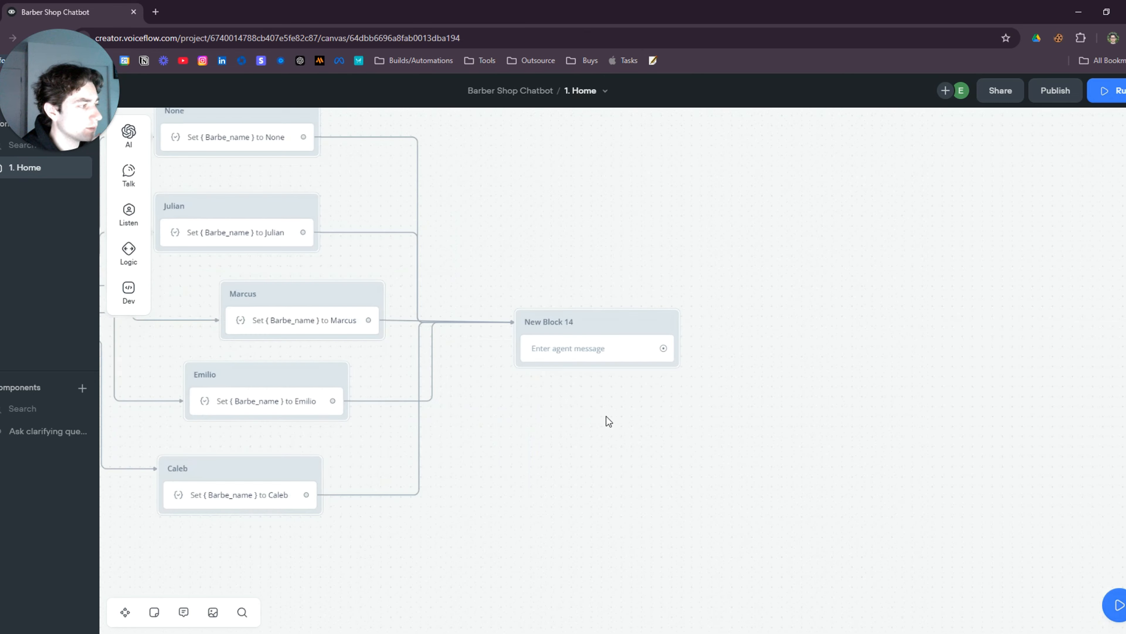
pyautogui.click(568, 353)
pyautogui.click(996, 183)
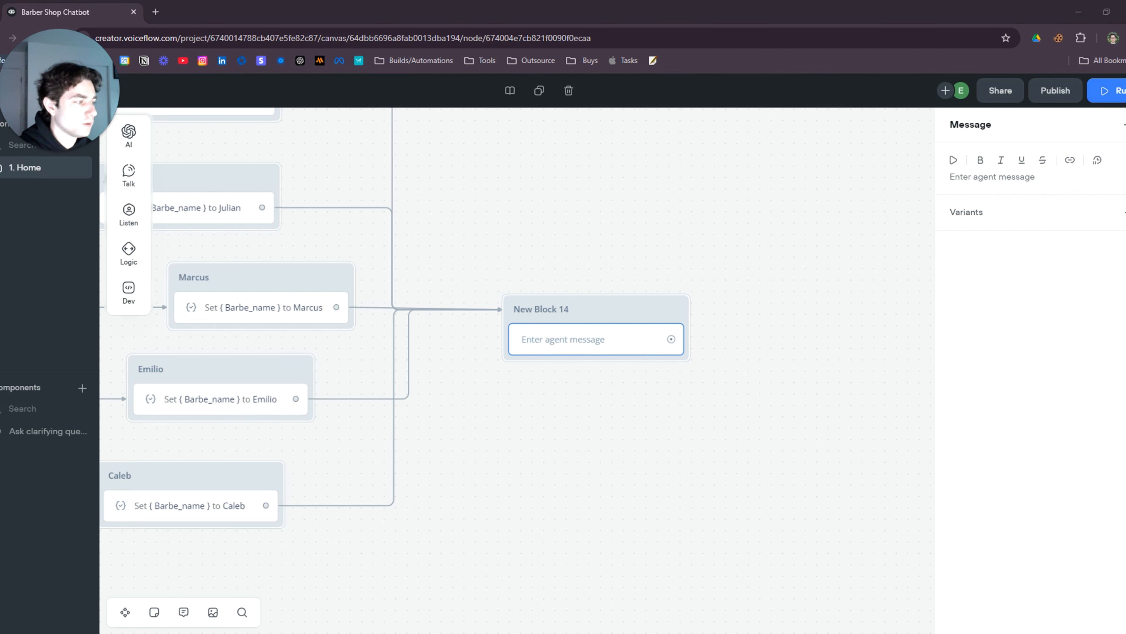
pyautogui.click(970, 171)
pyautogui.write('What day and time are you looking to book your appointment? We are open from 10AM to 5PM, Monday-Friday')
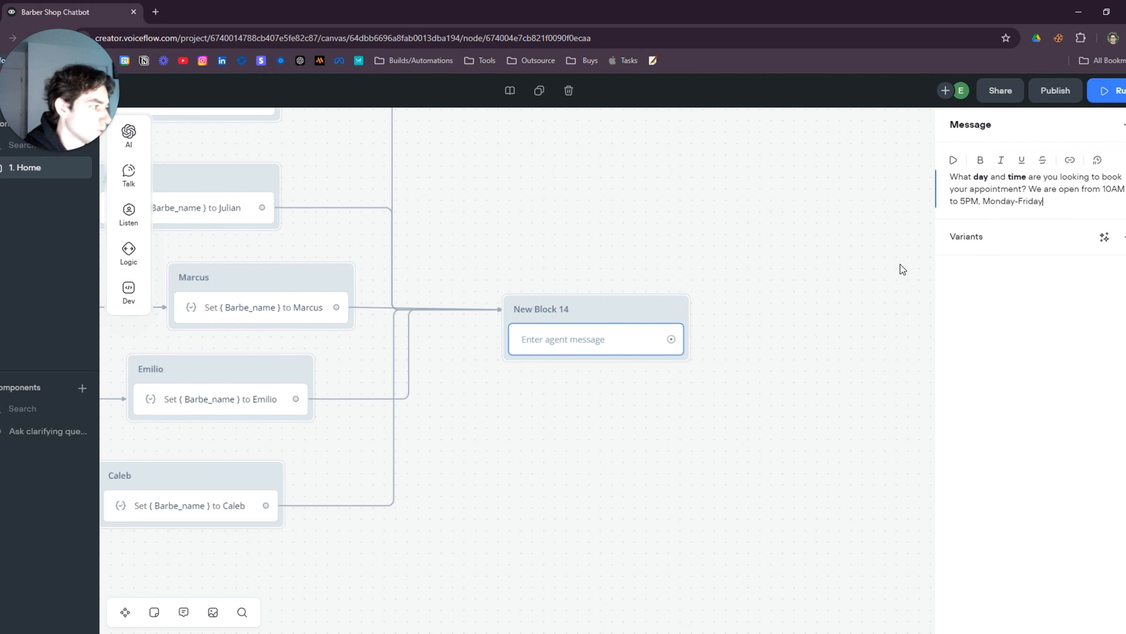
pyautogui.click(621, 437)
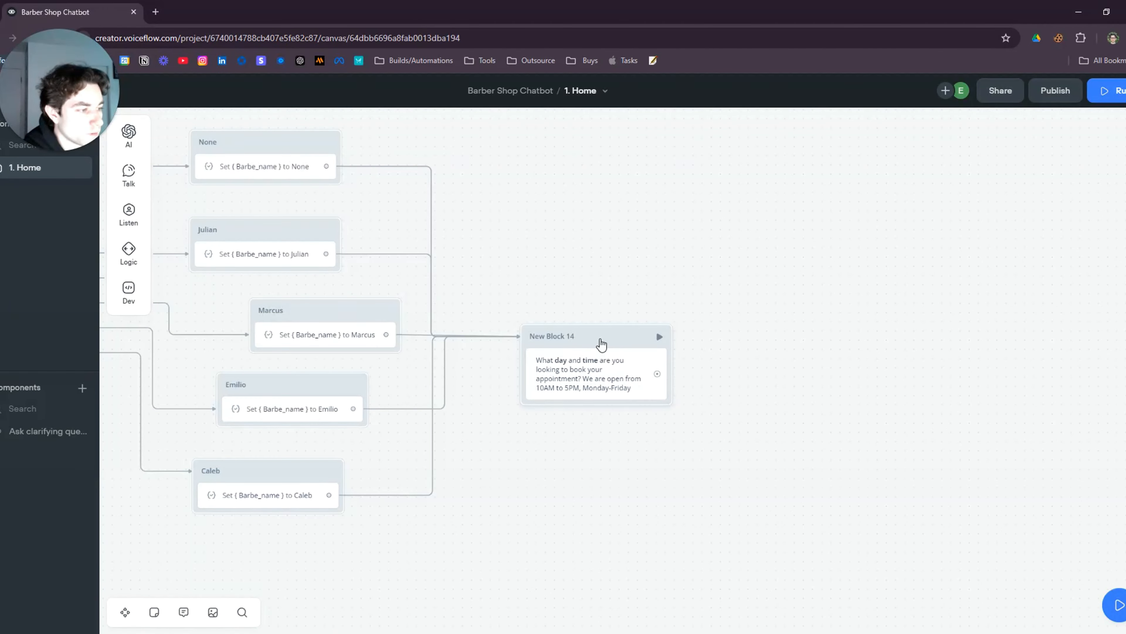
pyautogui.moveTo(602, 344); pyautogui.dragTo(572, 354)
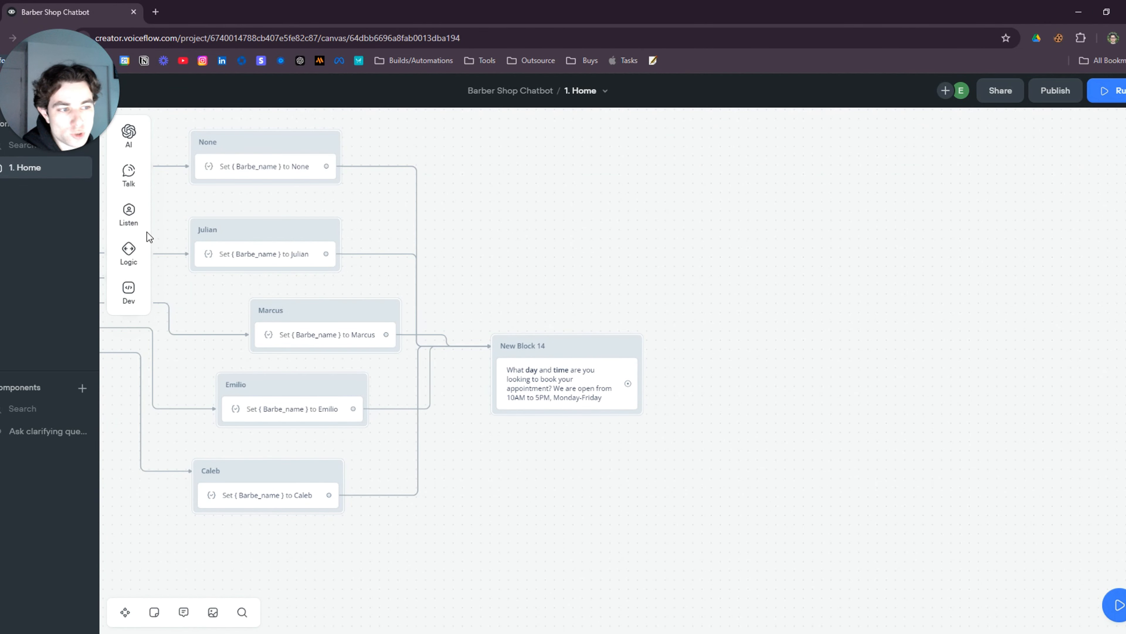
# Add a capture step to New Block 14 saving the entire user reply into new variable Day_Time
pyautogui.moveTo(128, 216)
pyautogui.moveTo(190, 251); pyautogui.dragTo(552, 417)
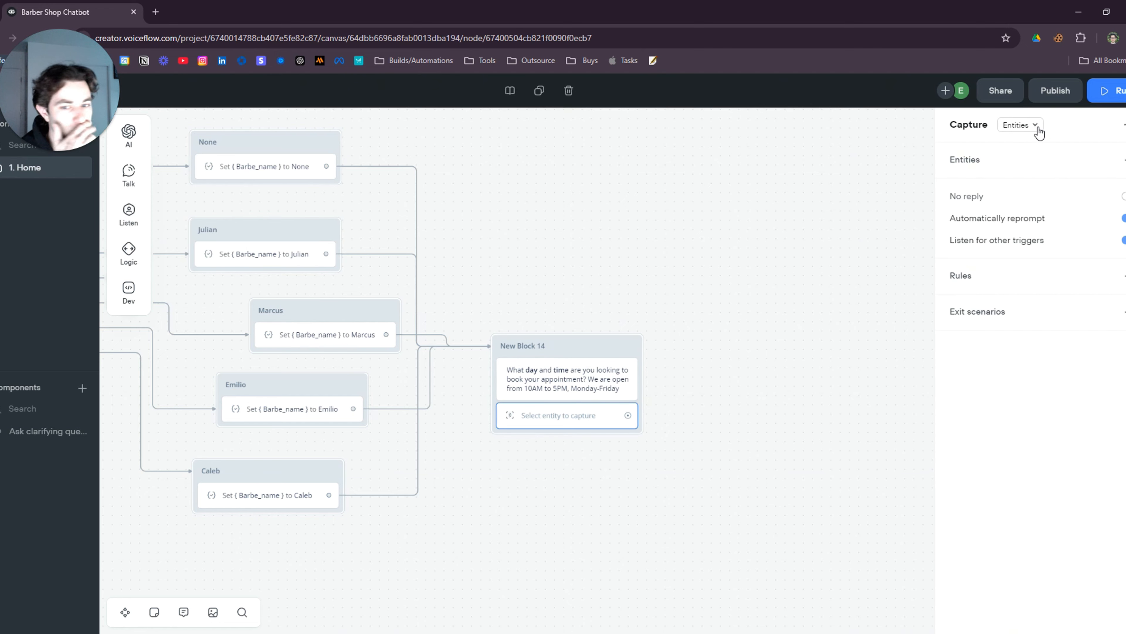
pyautogui.click(1022, 127)
pyautogui.click(1038, 169)
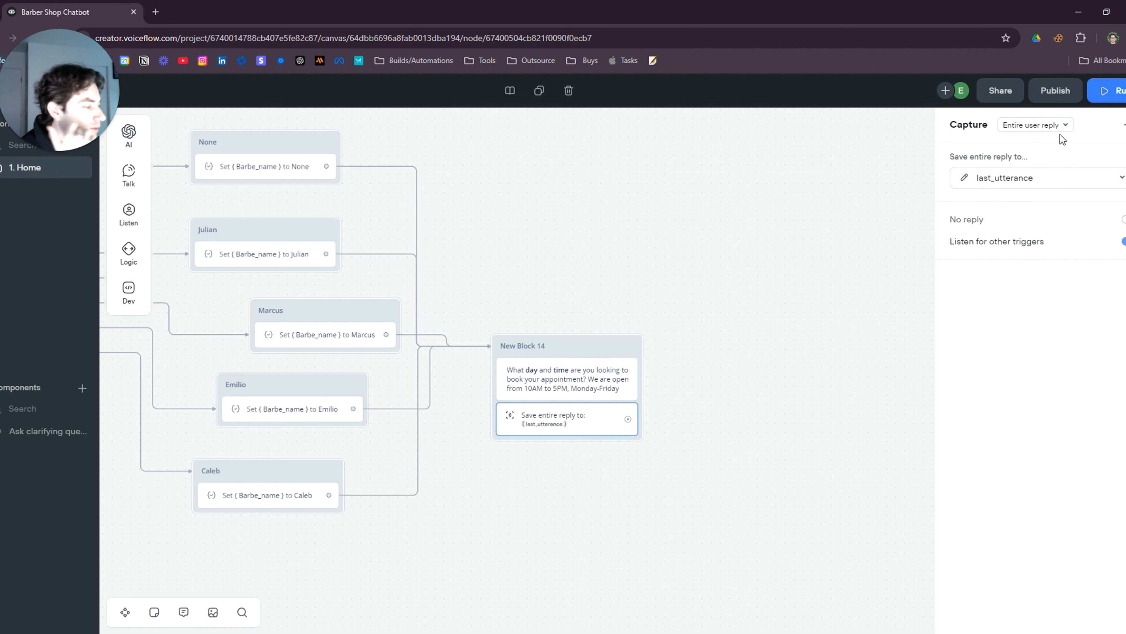
pyautogui.click(1050, 186)
pyautogui.click(1050, 425)
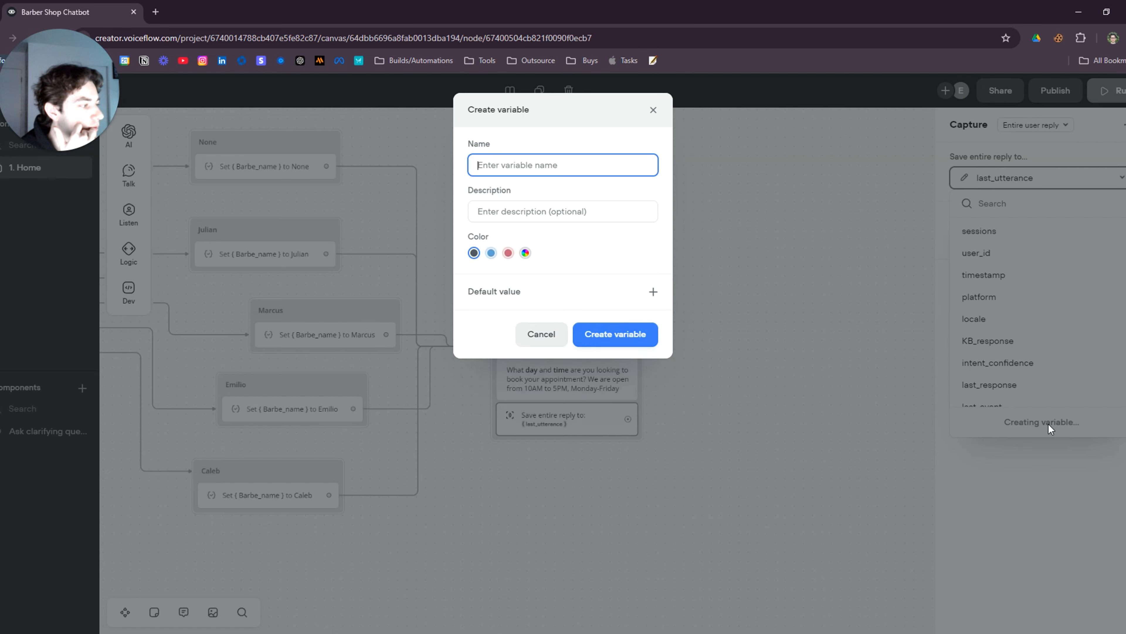
pyautogui.write('Day_T')
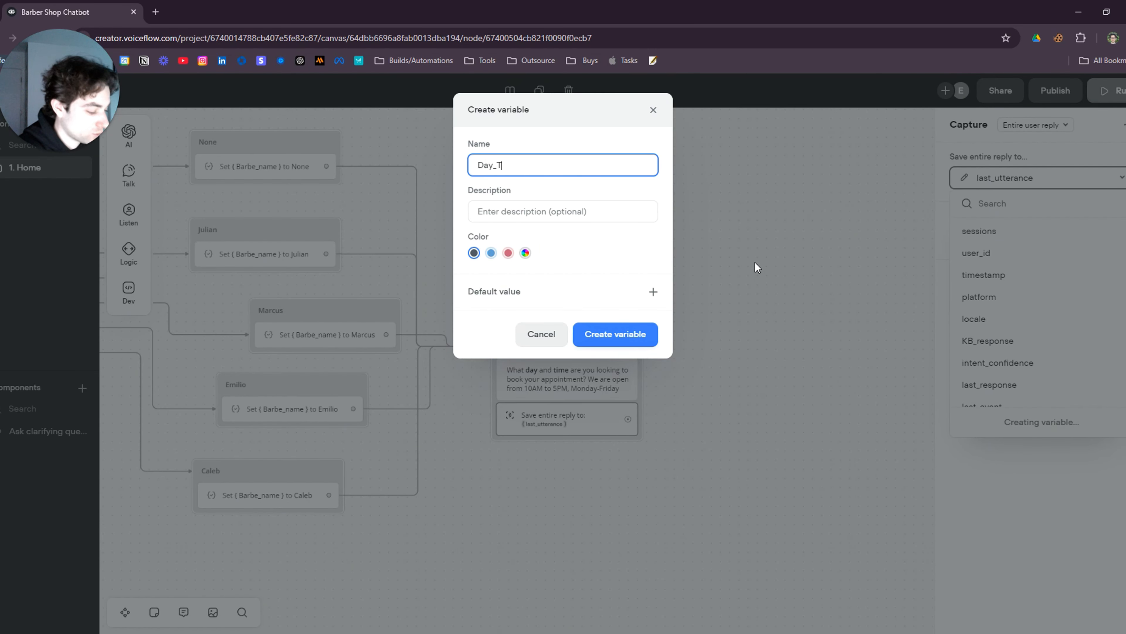
pyautogui.write('ime')
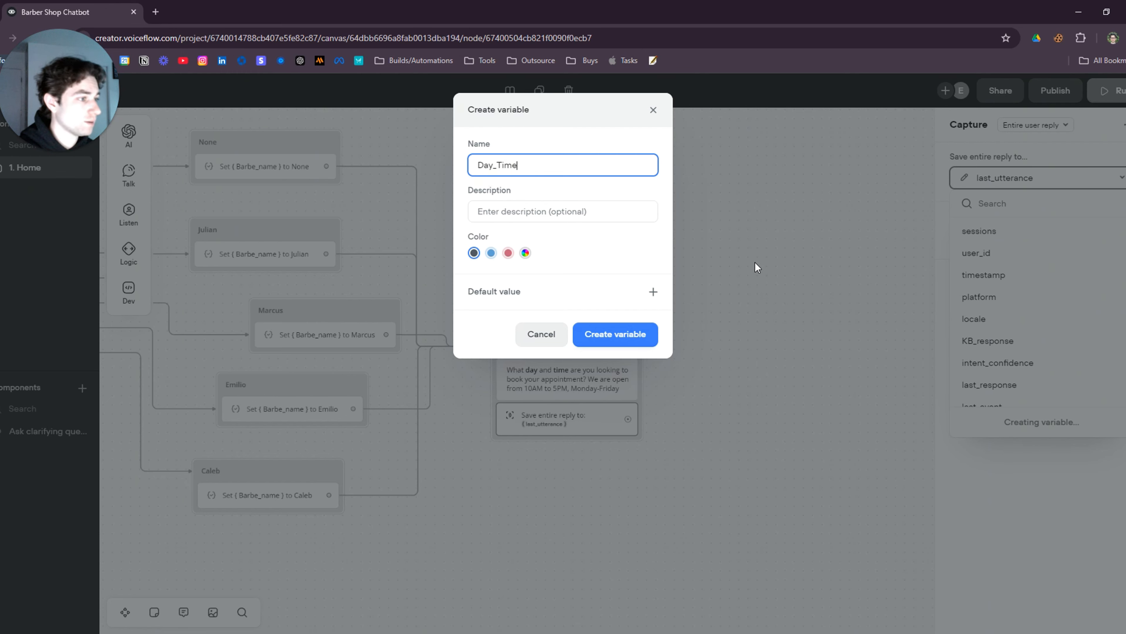
pyautogui.click(642, 335)
pyautogui.click(623, 499)
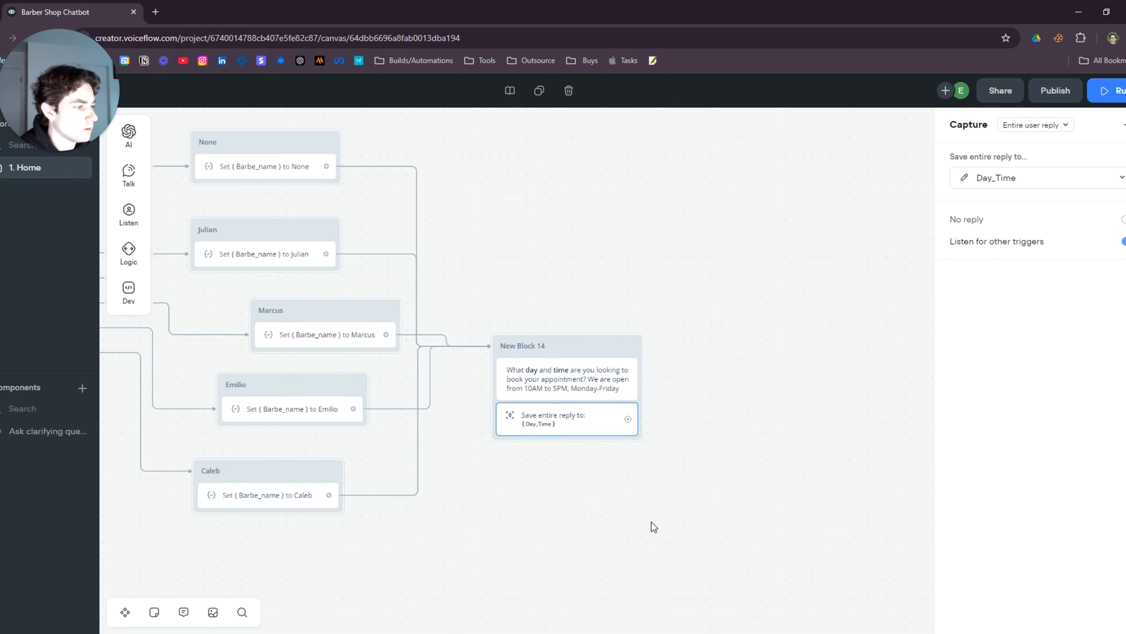
pyautogui.scroll(5, 643, 528)
pyautogui.moveTo(549, 204); pyautogui.dragTo(535, 232)
pyautogui.moveTo(738, 360); pyautogui.dragTo(705, 399)
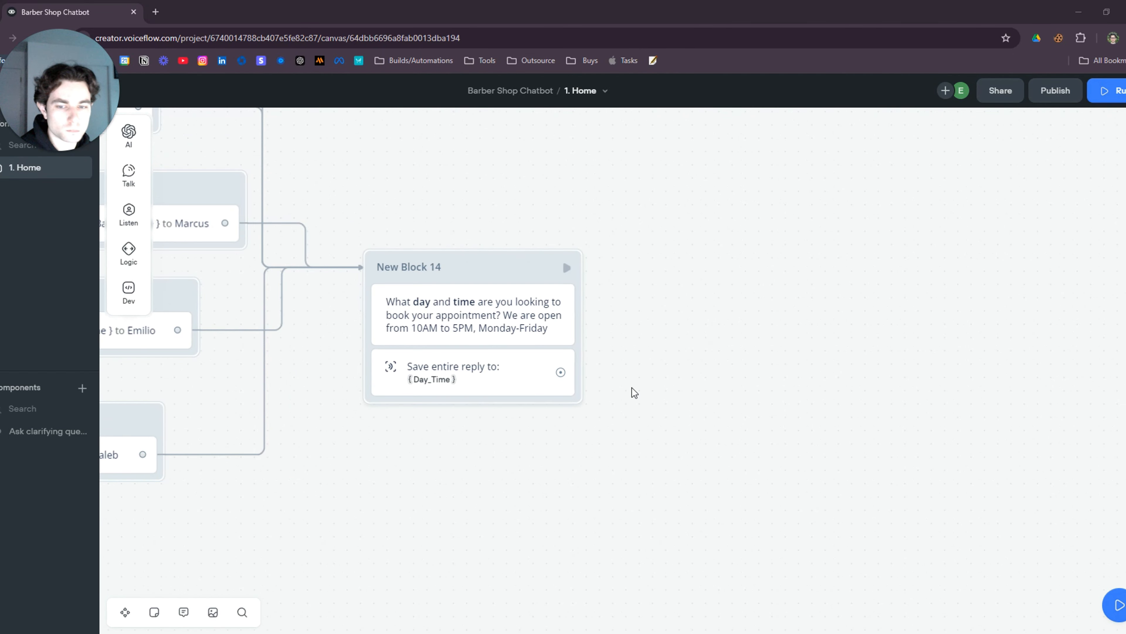
pyautogui.moveTo(641, 390); pyautogui.dragTo(744, 433)
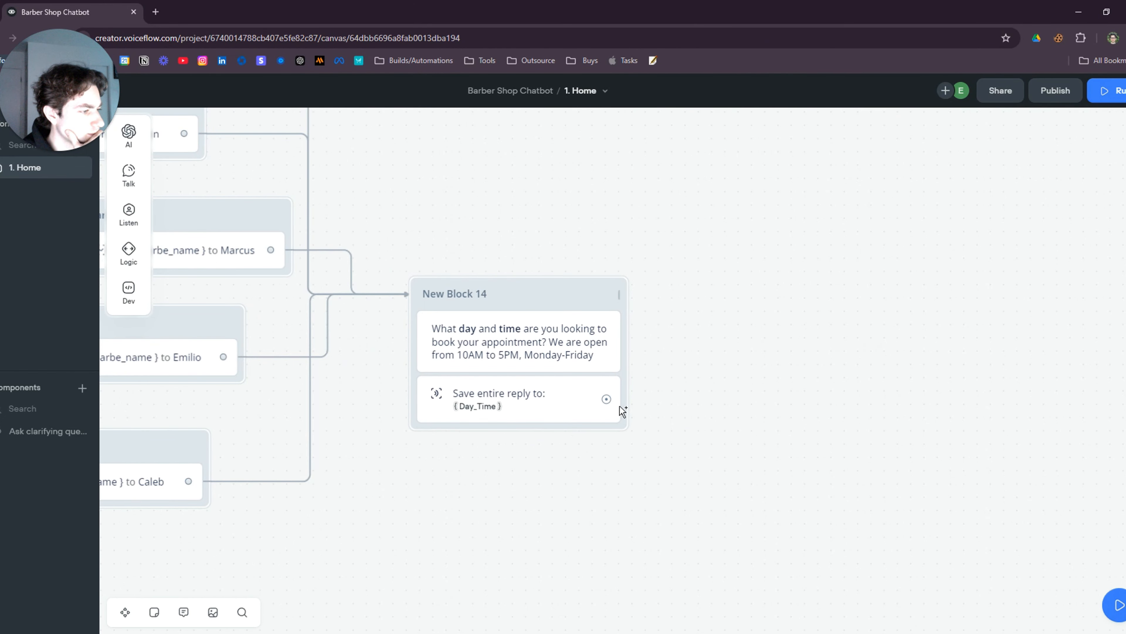
# Add New Block 15 after New Block 14 with a message asking for the user's email address
pyautogui.moveTo(606, 398); pyautogui.dragTo(704, 280)
pyautogui.moveTo(767, 304)
pyautogui.moveTo(761, 327)
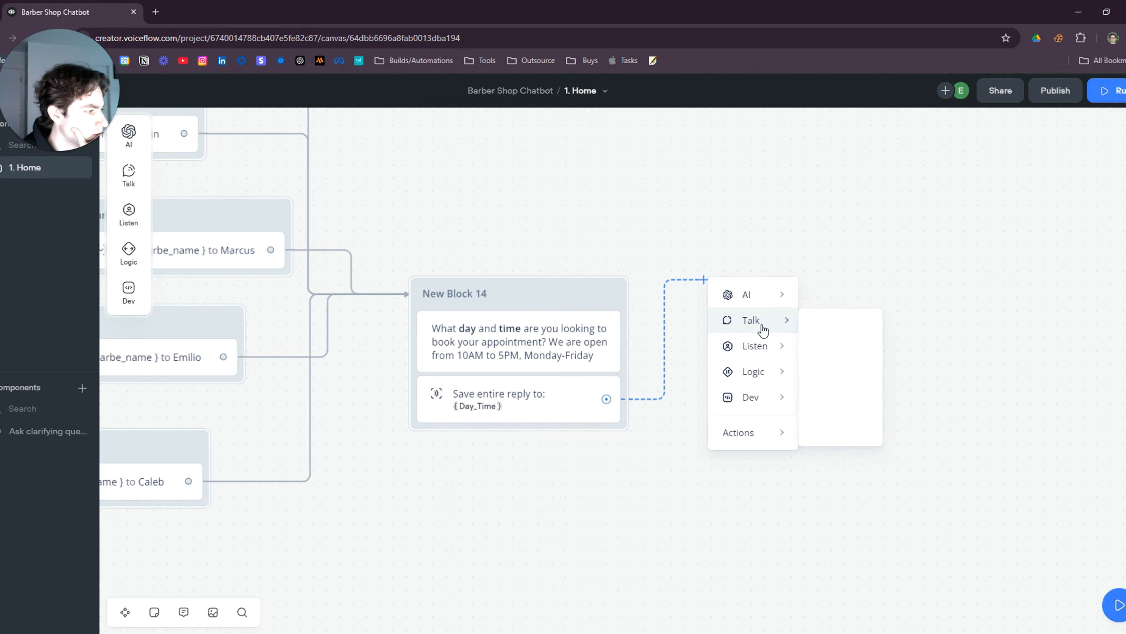
pyautogui.click(852, 330)
pyautogui.moveTo(740, 411); pyautogui.dragTo(637, 442)
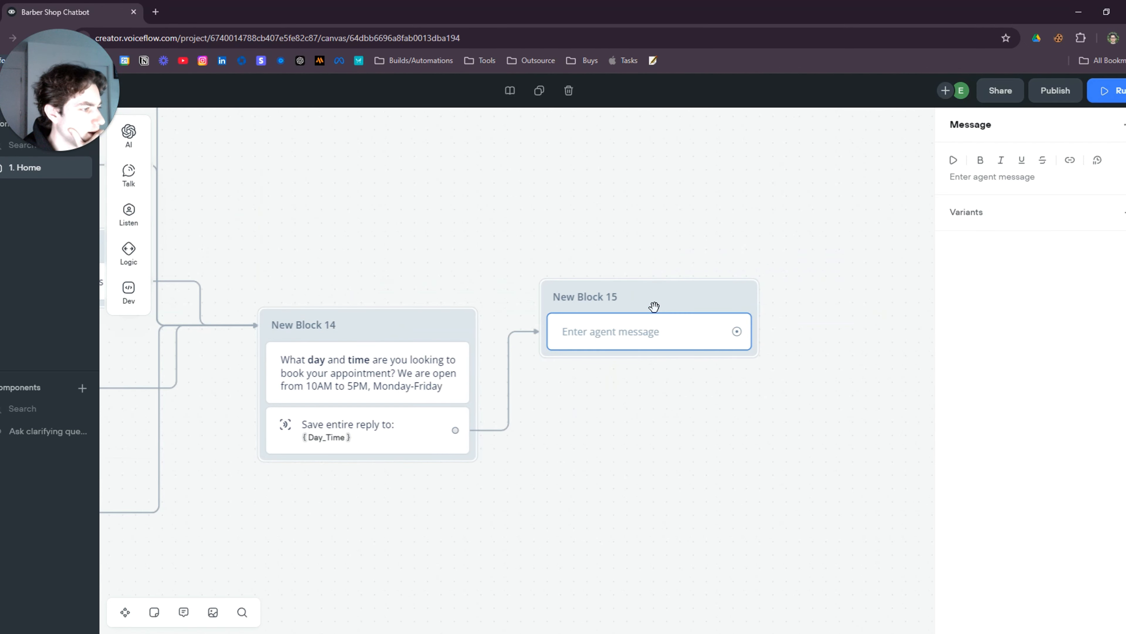
pyautogui.moveTo(656, 307); pyautogui.dragTo(665, 331)
pyautogui.click(646, 367)
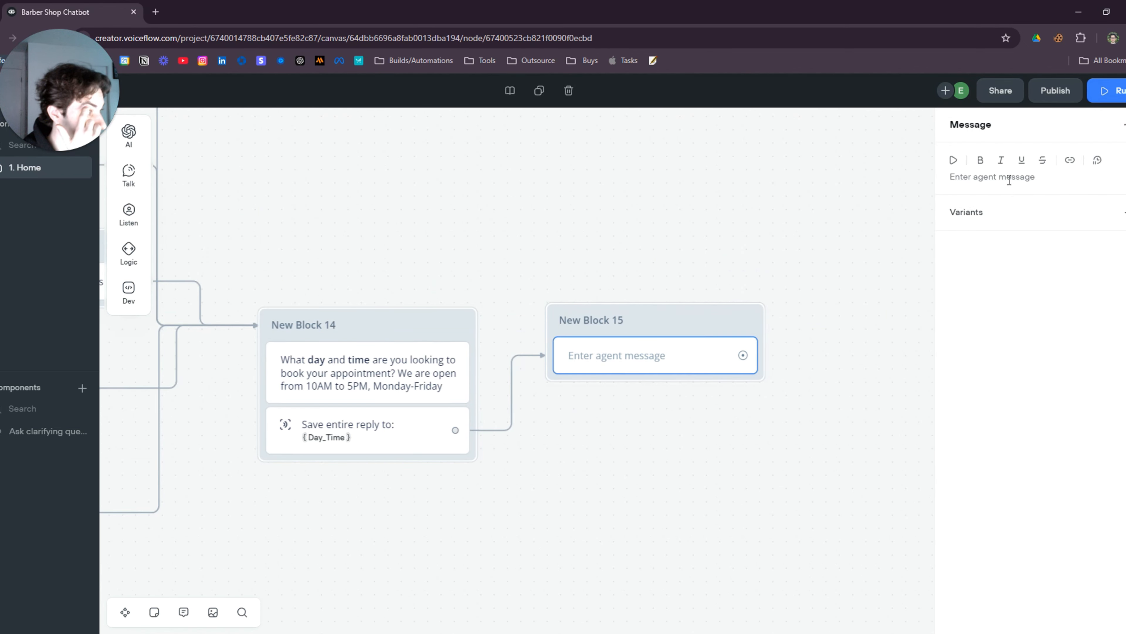
pyautogui.click(1008, 178)
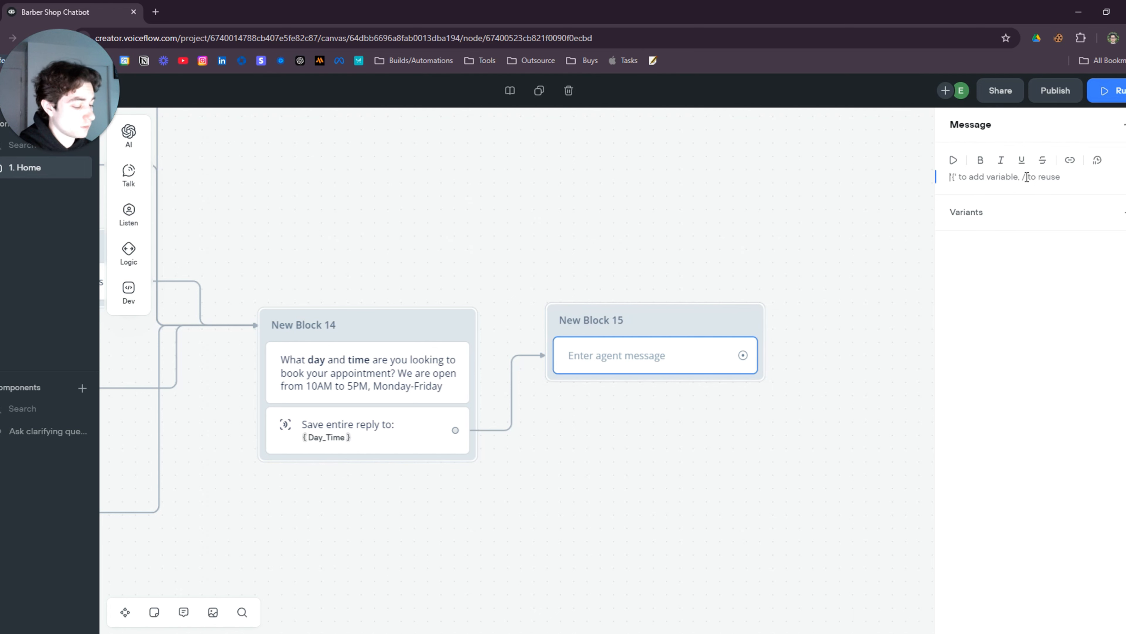
pyautogui.write('A')
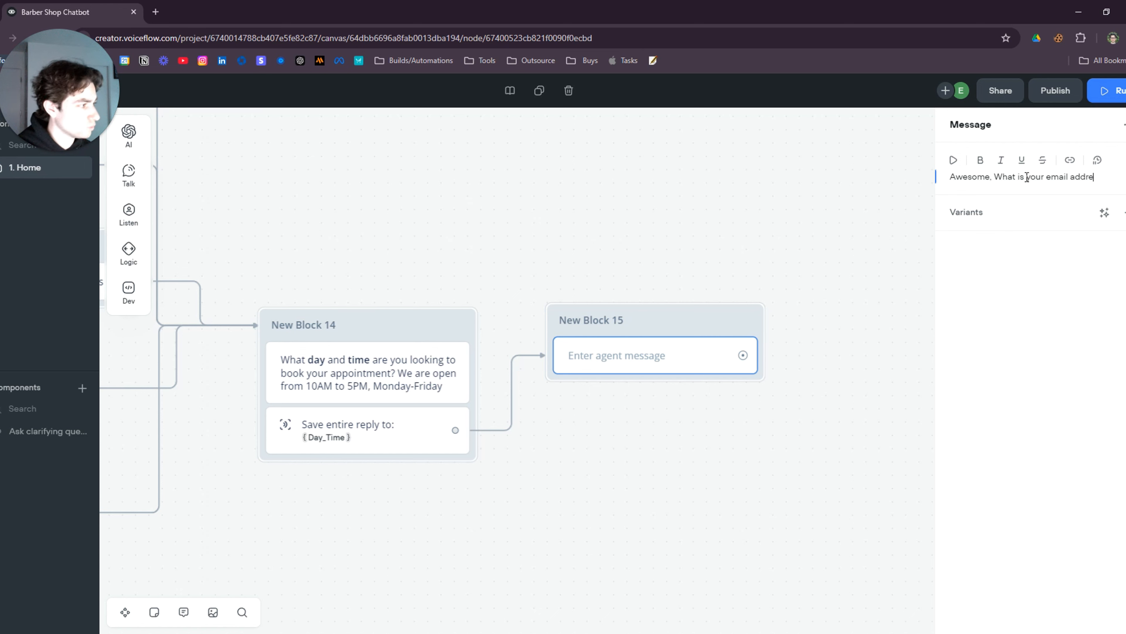
pyautogui.click(771, 270)
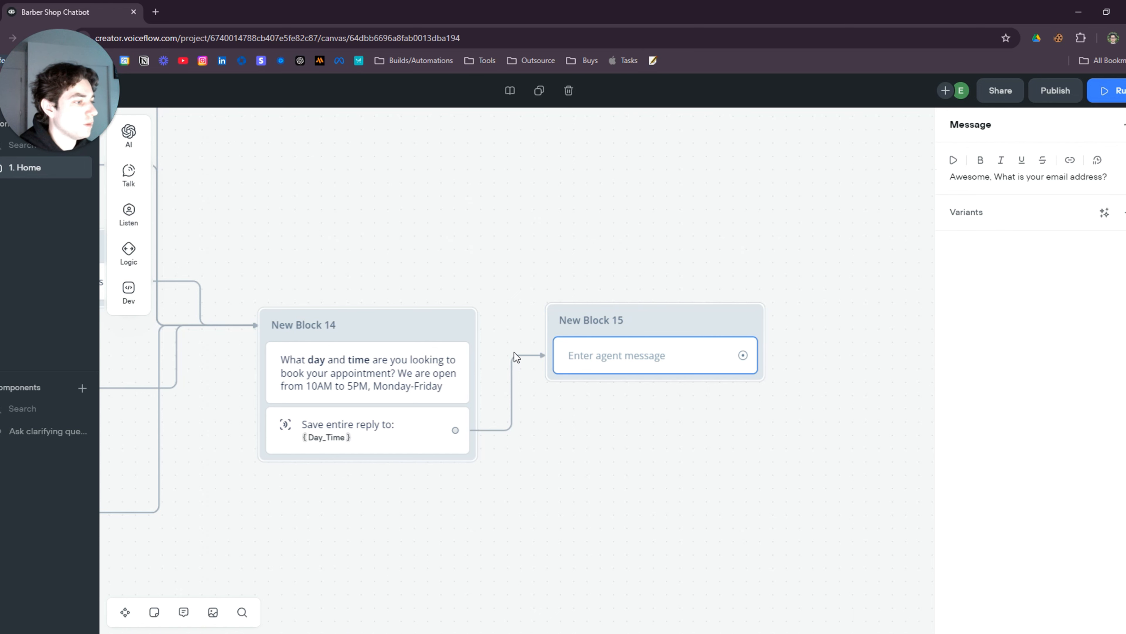
# Add a capture step to New Block 15 storing the reply in a new Email entity of data type Email
pyautogui.moveTo(129, 213)
pyautogui.moveTo(209, 250); pyautogui.dragTo(626, 405)
pyautogui.click(1121, 242)
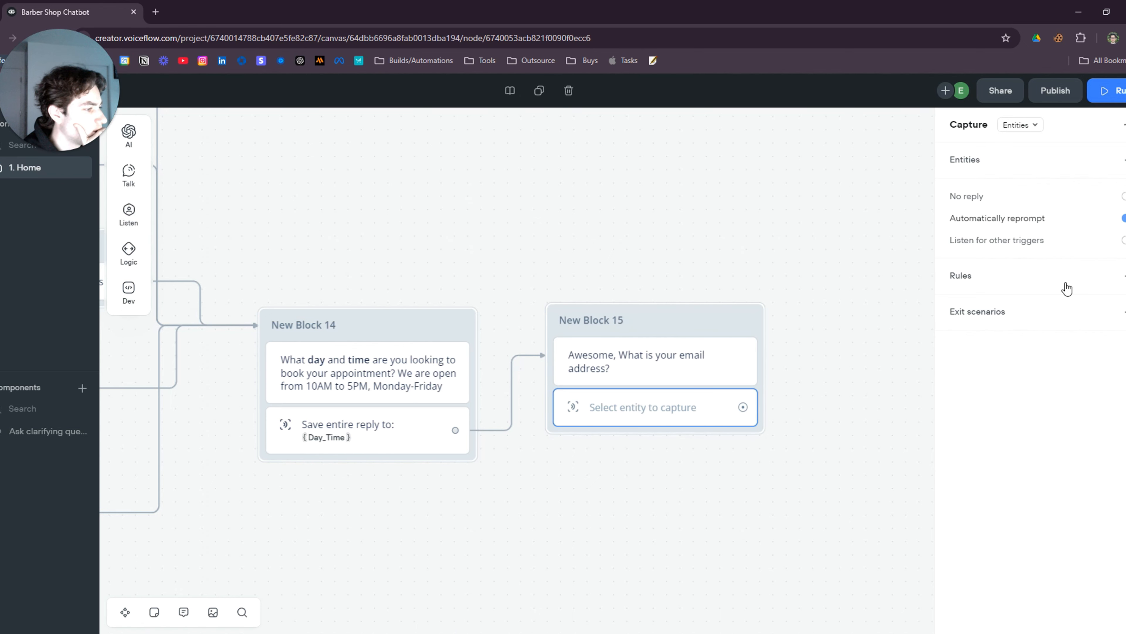
pyautogui.click(1013, 159)
pyautogui.click(1074, 240)
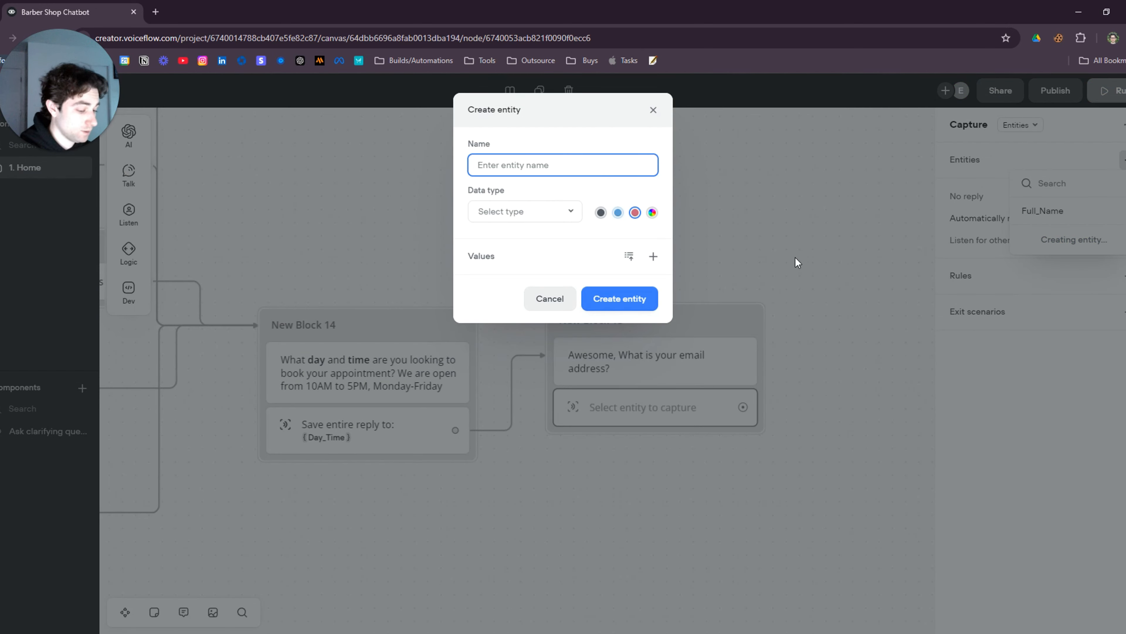
pyautogui.write('Email')
pyautogui.click(545, 216)
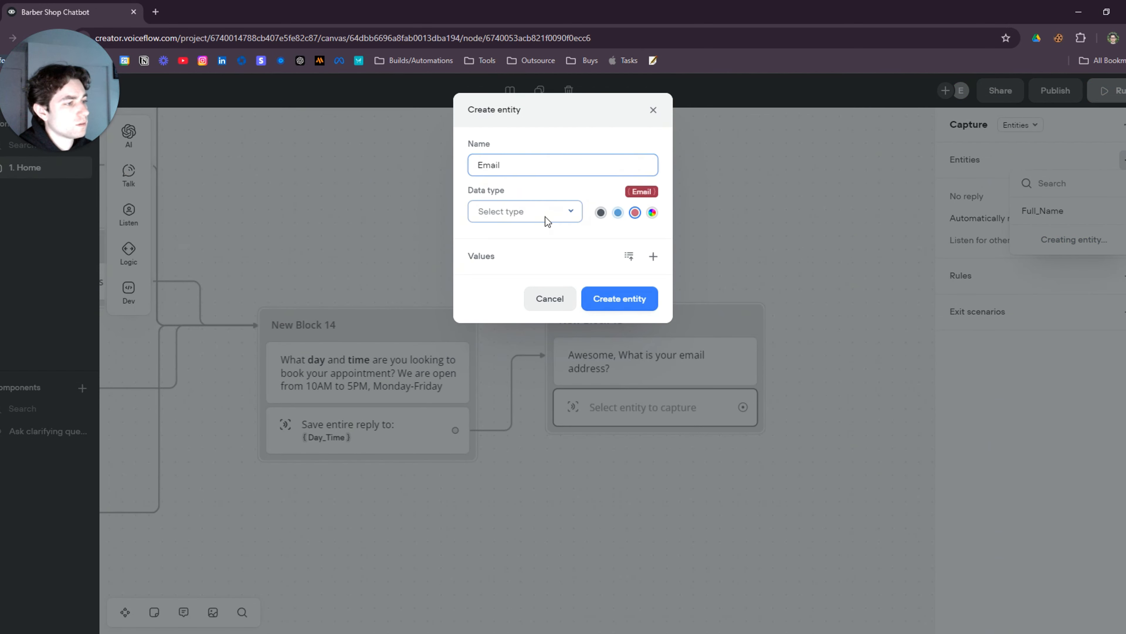
pyautogui.click(516, 314)
pyautogui.click(626, 303)
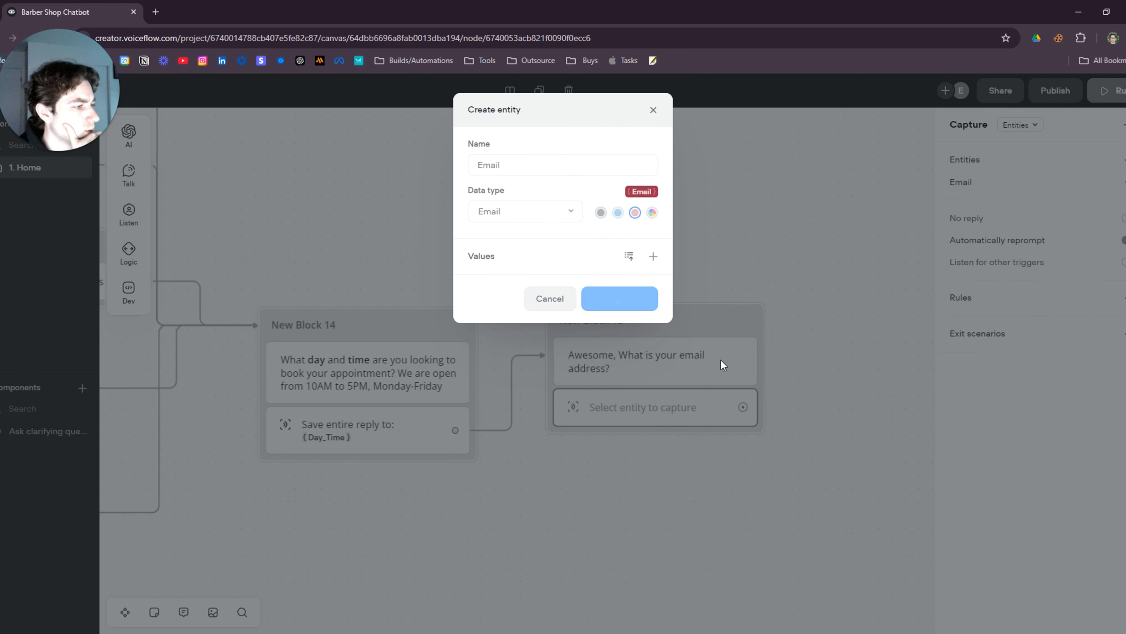
pyautogui.click(601, 426)
pyautogui.scroll(-2, 588, 437)
# Place the POST API block, New Block 3, to the right of New Block 15
pyautogui.scroll(-1, 641, 453)
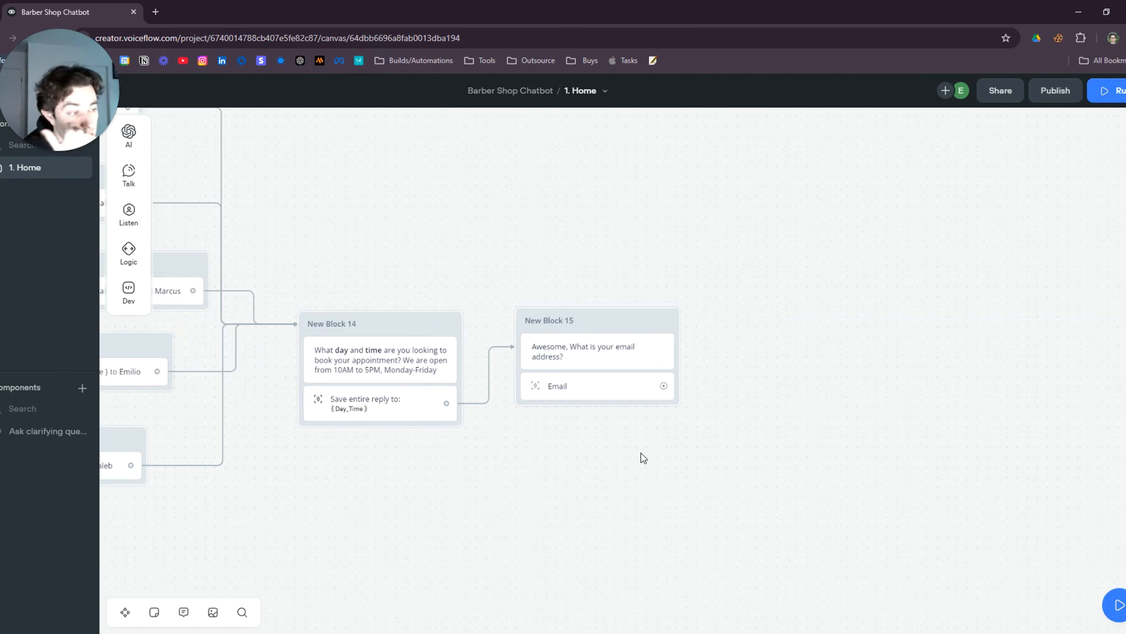
pyautogui.moveTo(641, 453); pyautogui.dragTo(548, 414)
pyautogui.moveTo(514, 294); pyautogui.dragTo(506, 303)
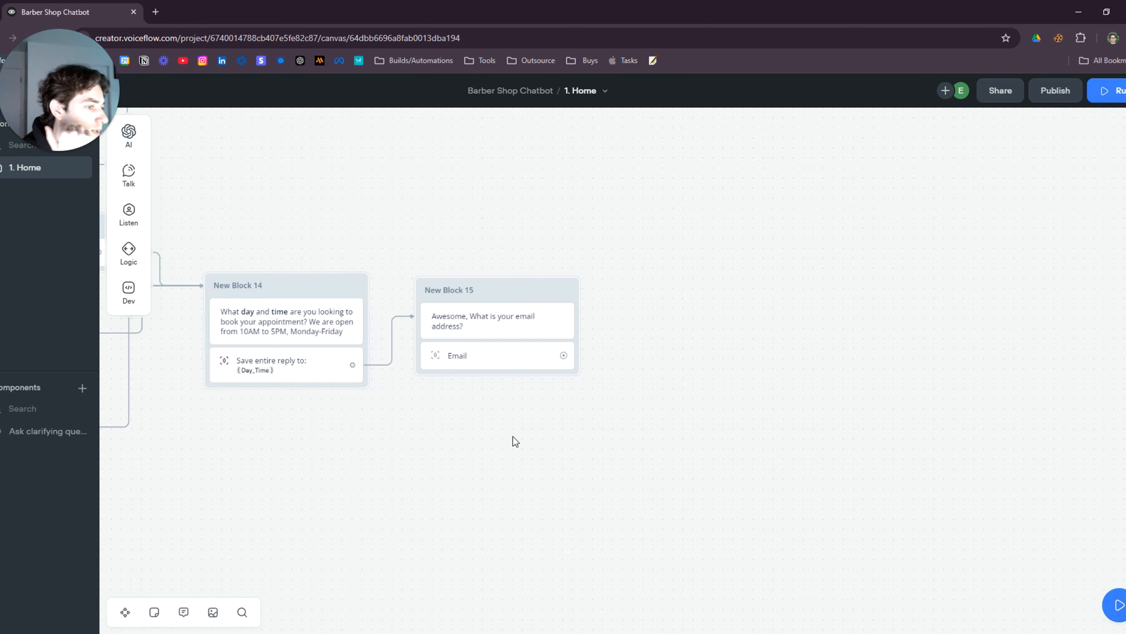
pyautogui.scroll(-2, 499, 439)
pyautogui.moveTo(423, 479); pyautogui.dragTo(783, 497)
pyautogui.scroll(-1, 749, 499)
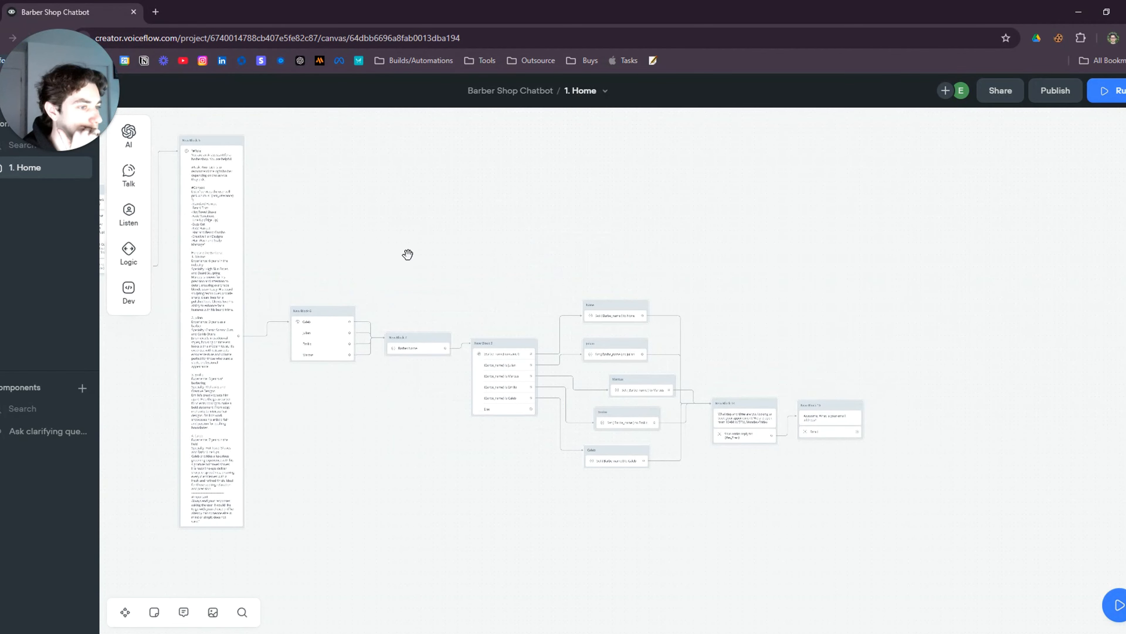
pyautogui.moveTo(407, 255); pyautogui.dragTo(628, 330)
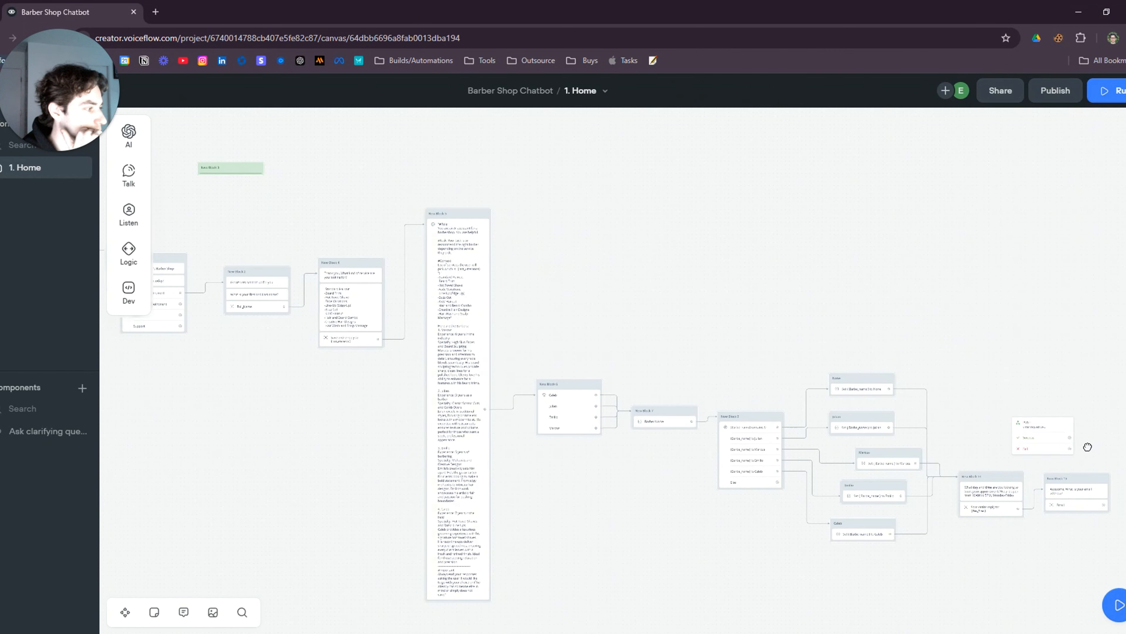
pyautogui.scroll(1, 1064, 430)
pyautogui.moveTo(1031, 410); pyautogui.dragTo(558, 289)
pyautogui.scroll(3, 607, 452)
pyautogui.scroll(2, 606, 447)
pyautogui.moveTo(580, 383); pyautogui.dragTo(479, 425)
pyautogui.moveTo(556, 224); pyautogui.dragTo(682, 267)
pyautogui.scroll(2, 581, 427)
# Connect New Block 15's Email capture port to New Block 3
pyautogui.moveTo(470, 304); pyautogui.dragTo(634, 282)
pyautogui.scroll(2, 718, 464)
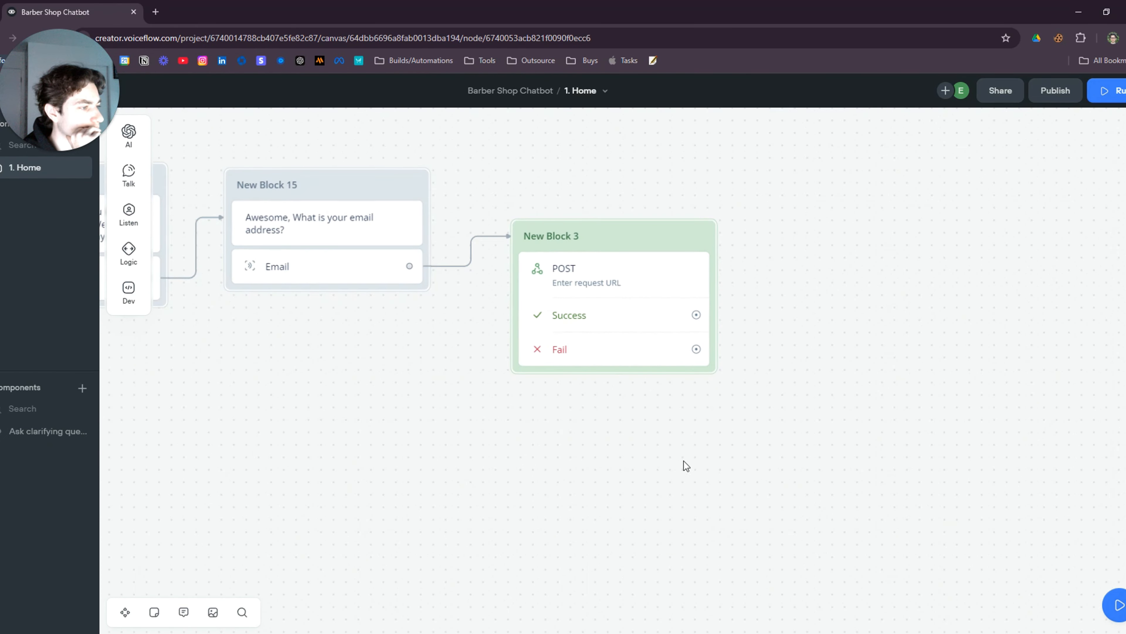
pyautogui.scroll(-2, 684, 461)
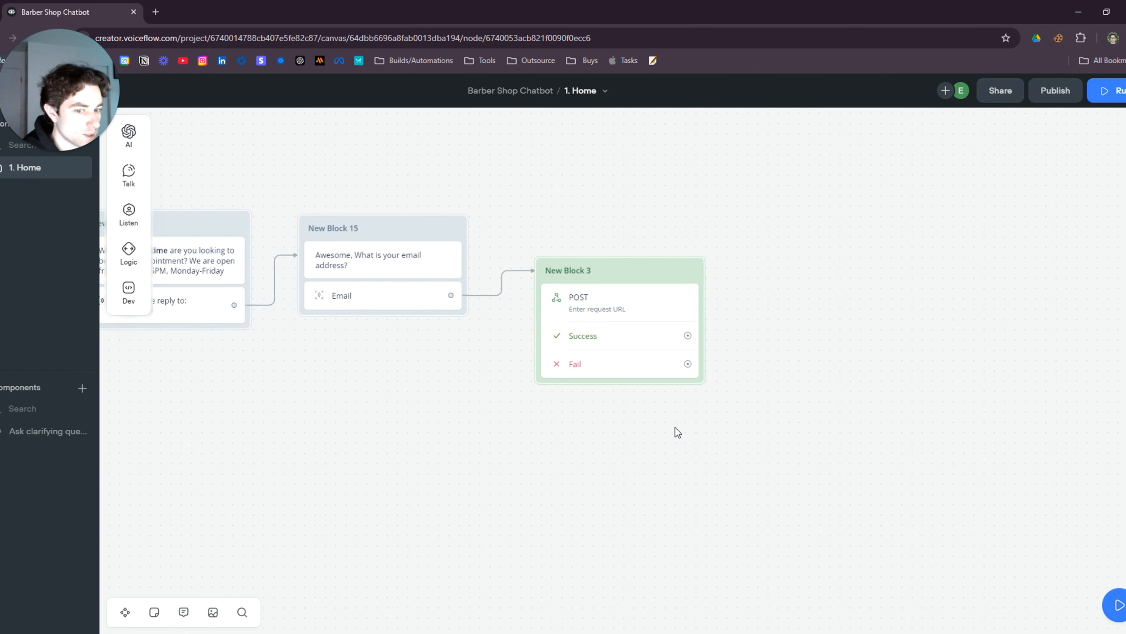
pyautogui.scroll(-5, 530, 403)
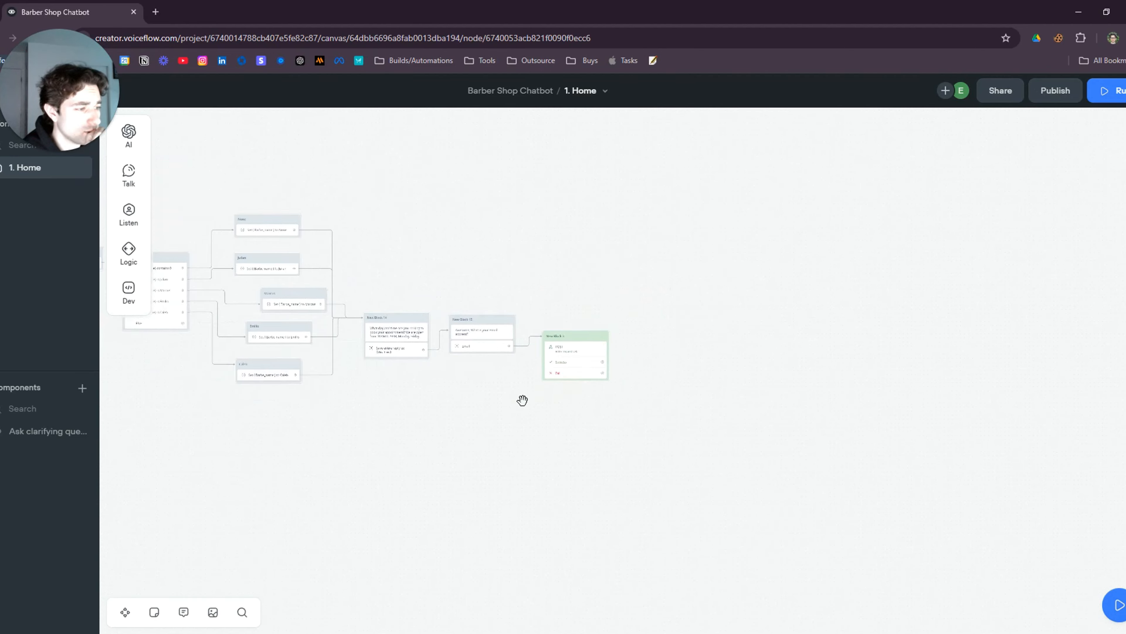
pyautogui.hscroll(-15, 523, 400)
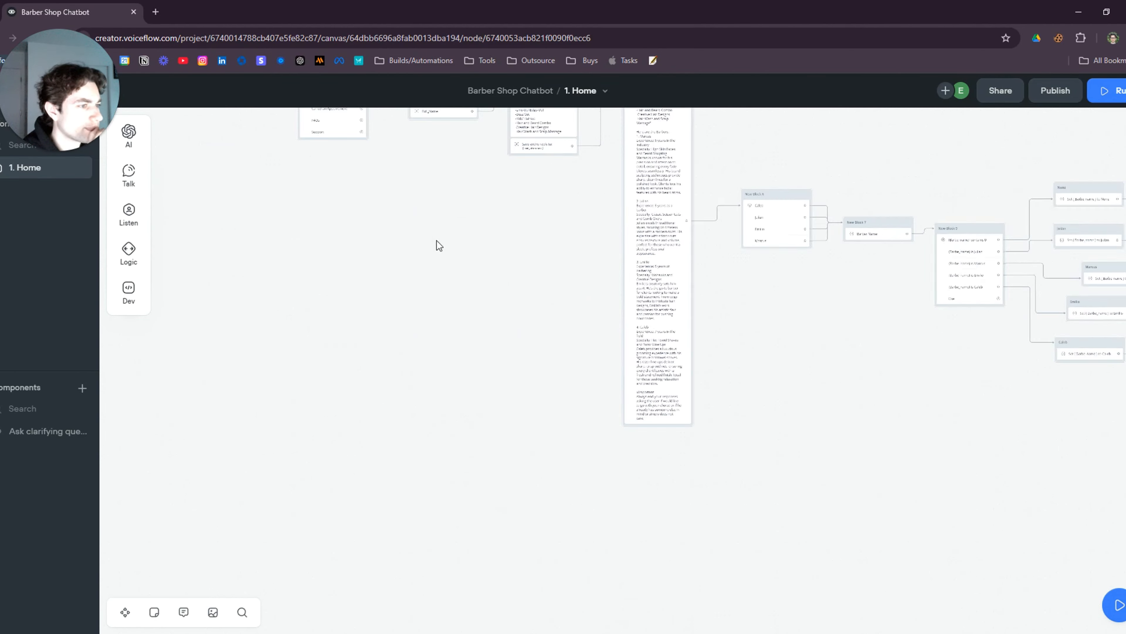
pyautogui.scroll(10, 606, 468)
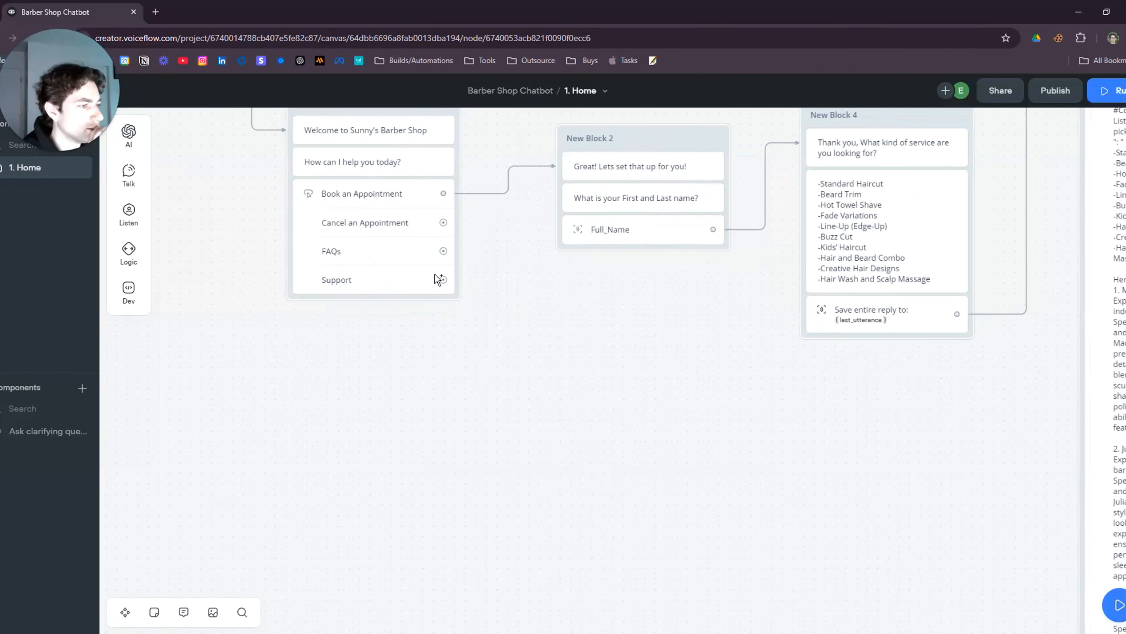
# From Cancel an Appointment, add New Block 16 with a message asking for first and last name
pyautogui.moveTo(443, 222); pyautogui.dragTo(493, 388)
pyautogui.moveTo(537, 411)
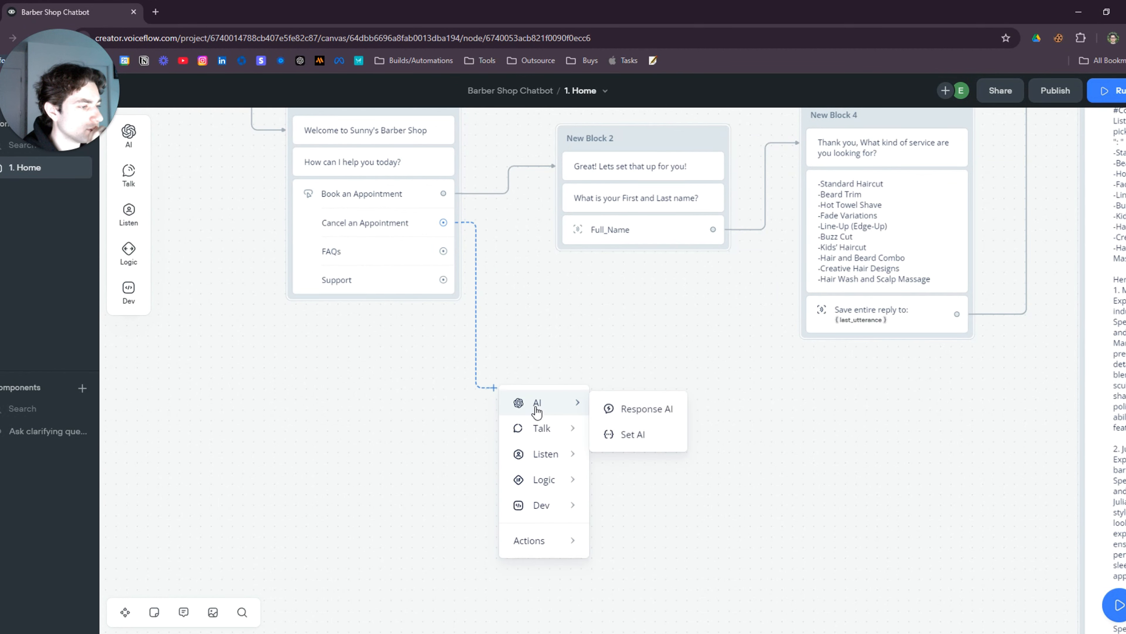
pyautogui.click(646, 435)
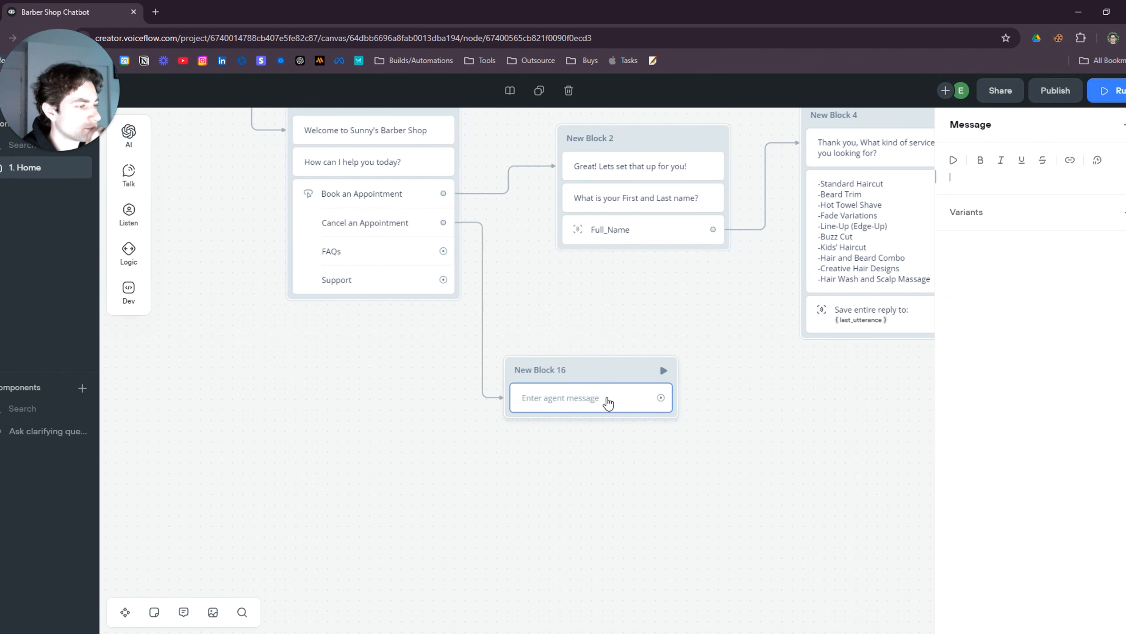
pyautogui.write('Wh')
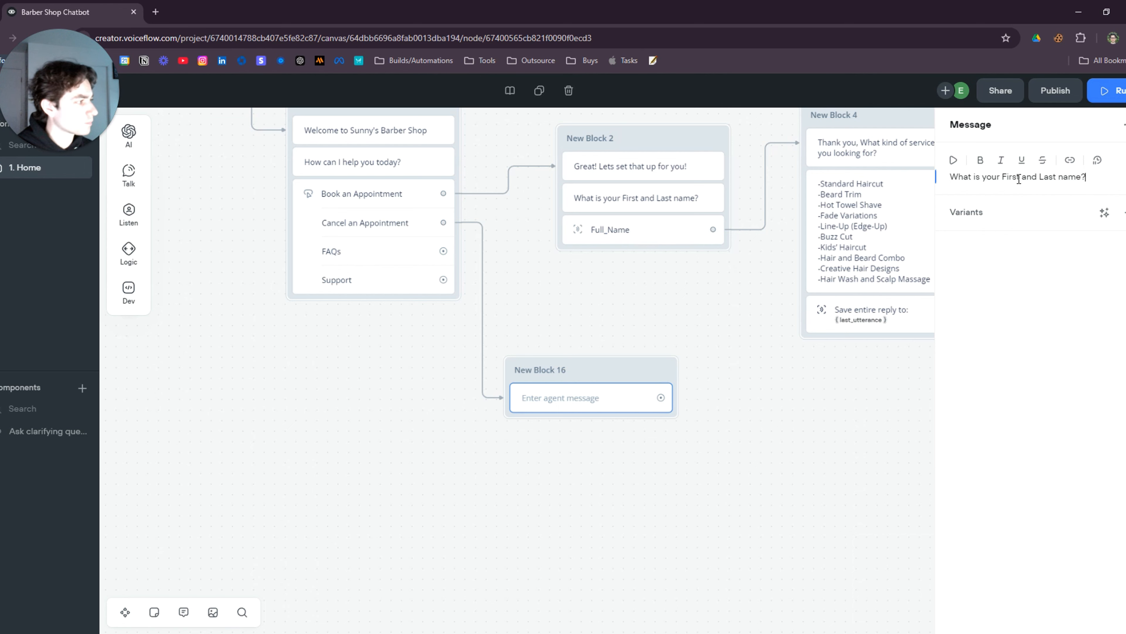
pyautogui.click(653, 303)
pyautogui.moveTo(599, 367); pyautogui.dragTo(605, 331)
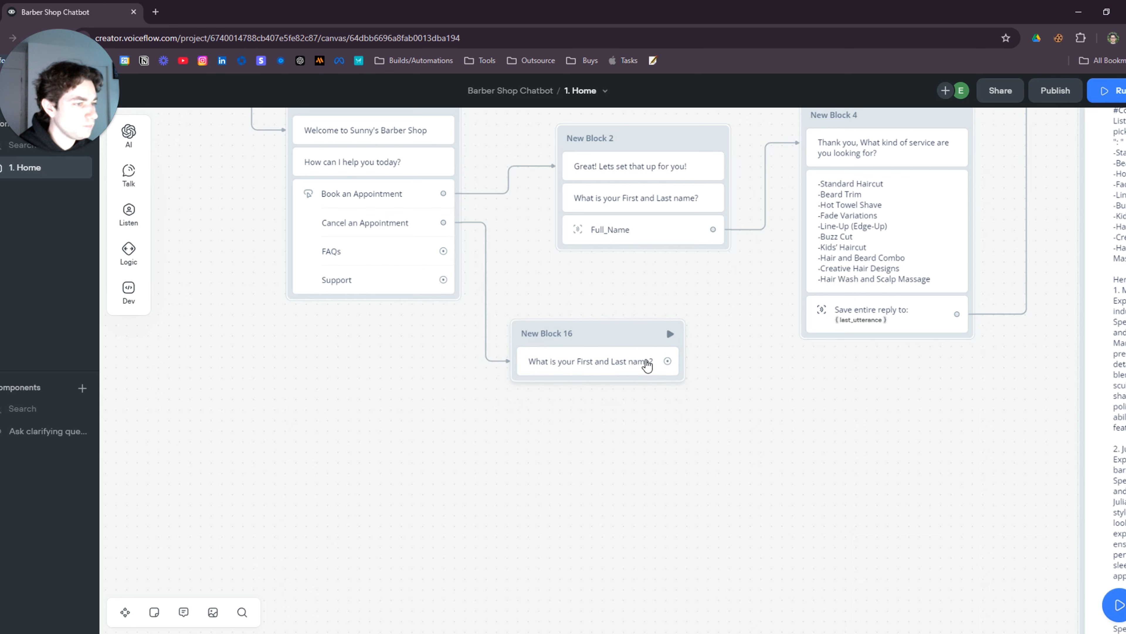
# Add a capture that saves the reply to Full_Name, then drag a new connection from it
pyautogui.moveTo(129, 213)
pyautogui.moveTo(197, 250); pyautogui.dragTo(593, 390)
pyautogui.click(1005, 165)
pyautogui.click(1038, 215)
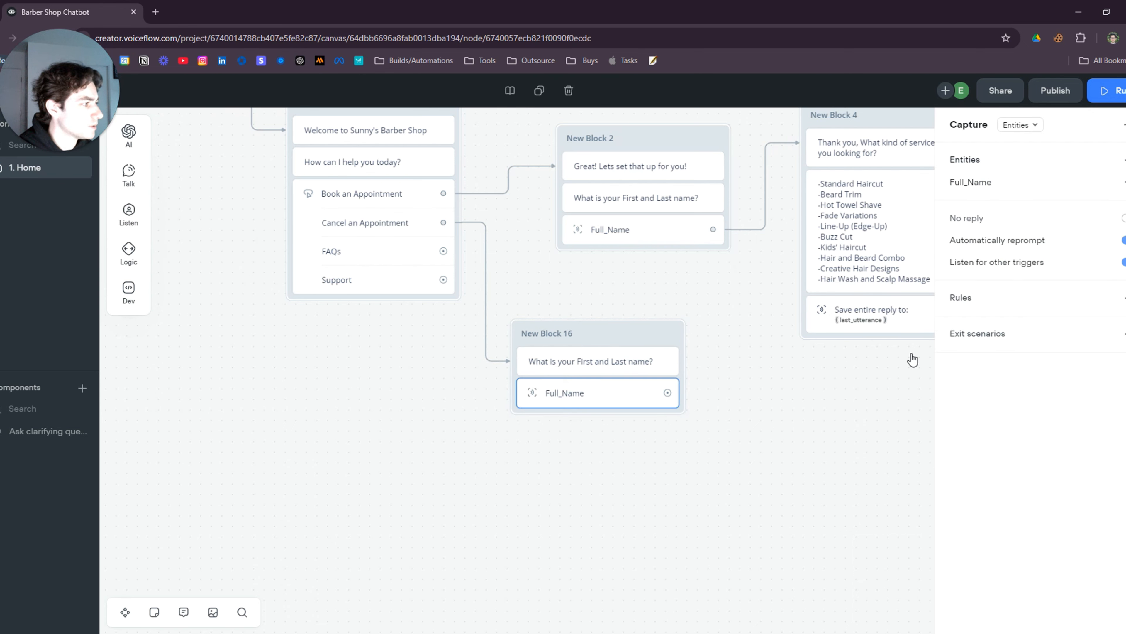
pyautogui.click(752, 455)
pyautogui.moveTo(707, 470); pyautogui.dragTo(488, 340)
# Create New Block 17 with the message "What time was your appointment?"
pyautogui.moveTo(535, 378)
pyautogui.click(623, 383)
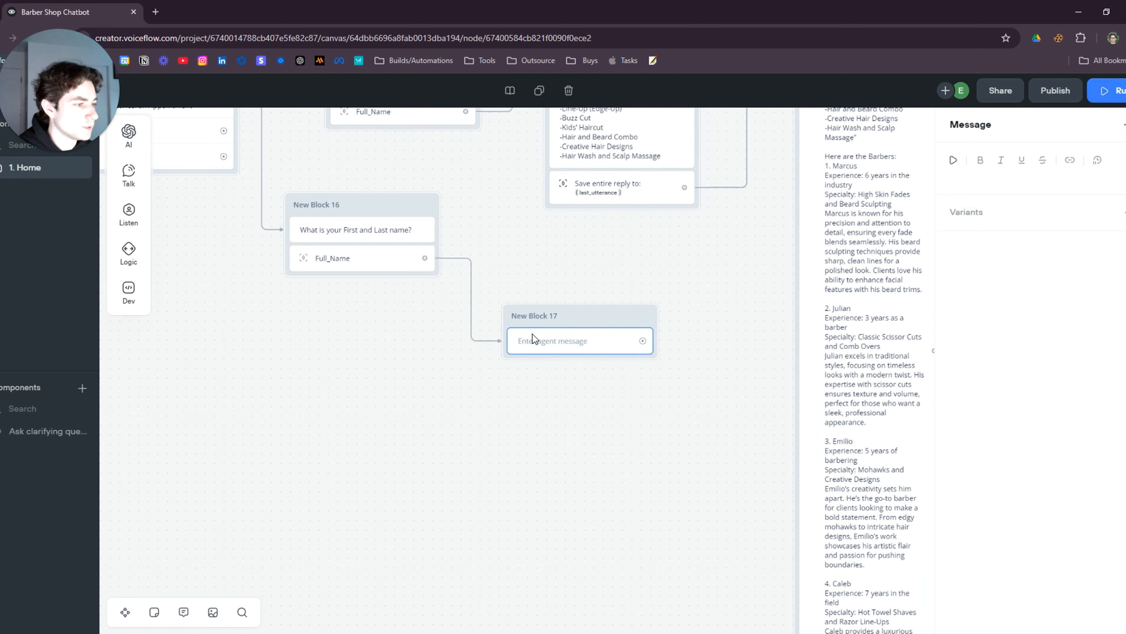
pyautogui.moveTo(579, 340); pyautogui.dragTo(565, 285)
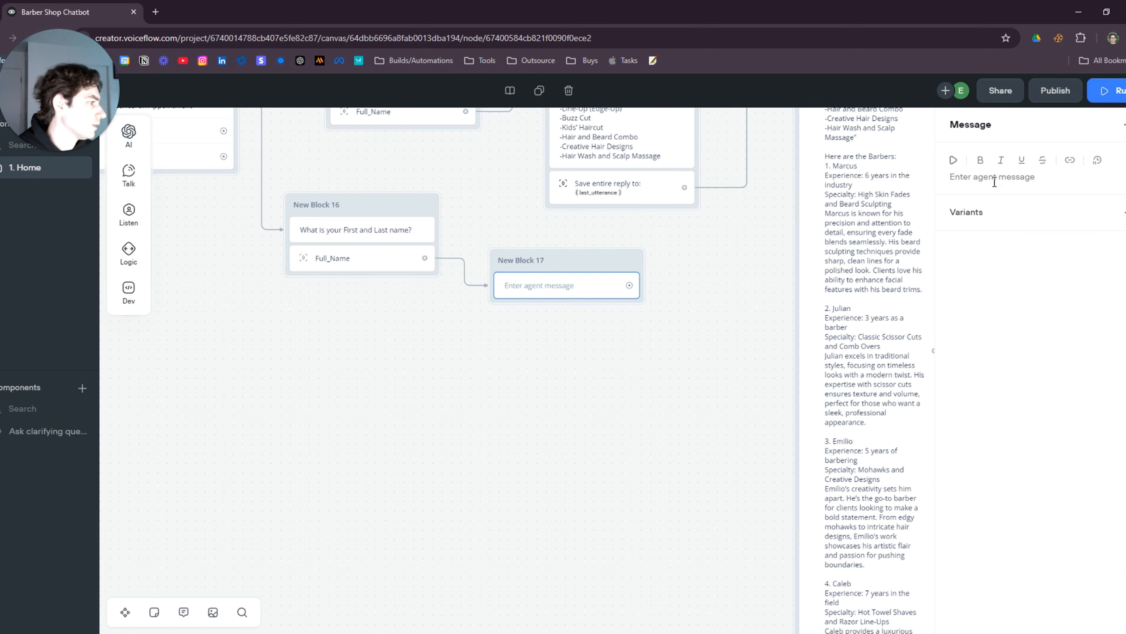
pyautogui.click(977, 180)
pyautogui.write('Wa')
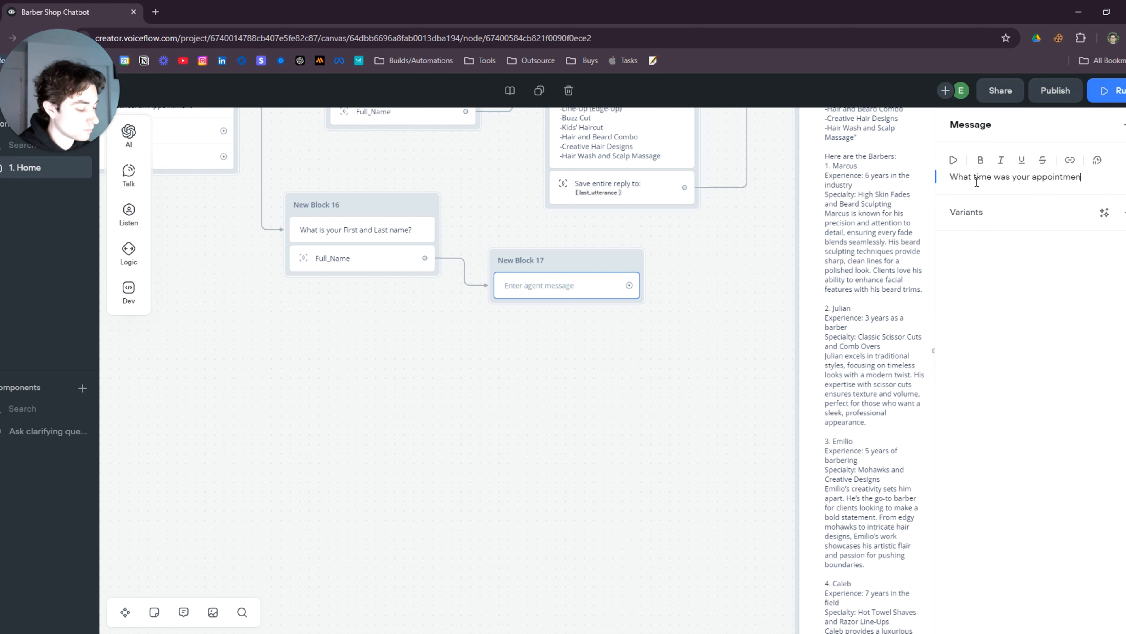
pyautogui.click(705, 339)
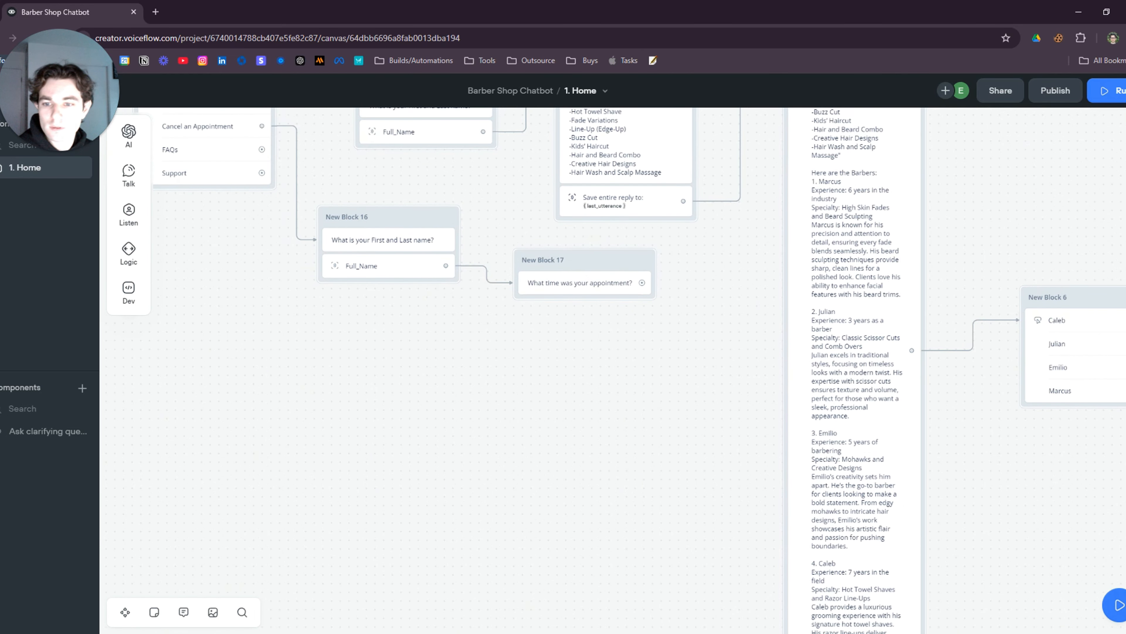
pyautogui.click(578, 283)
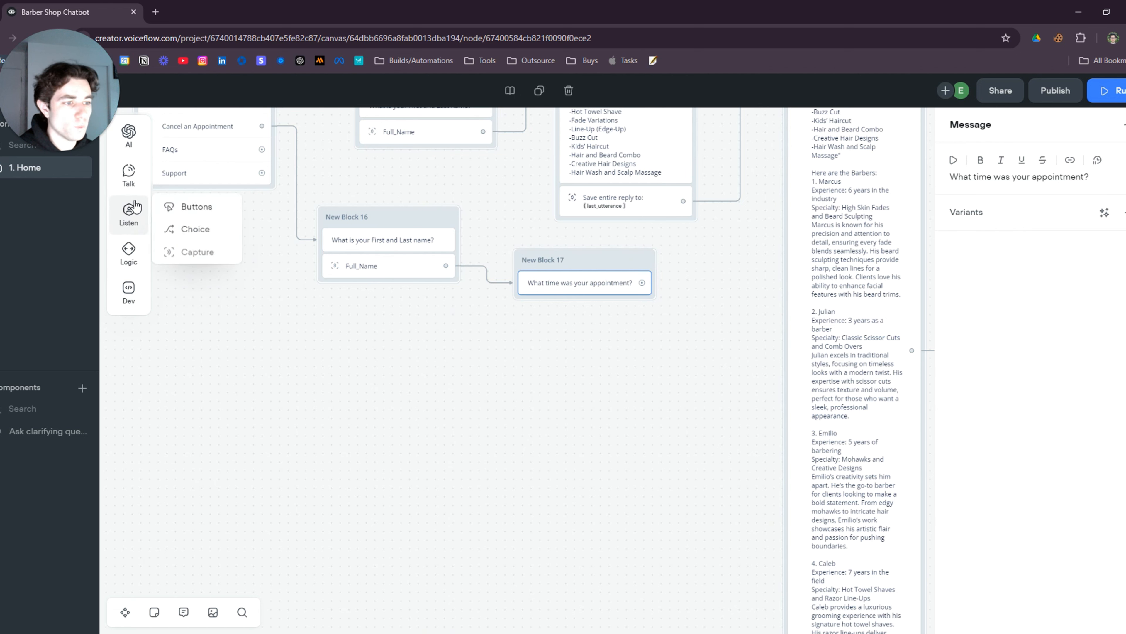
# Add a capture to New Block 17 saving the entire user reply to Day_Time
pyautogui.moveTo(144, 191)
pyautogui.moveTo(128, 215)
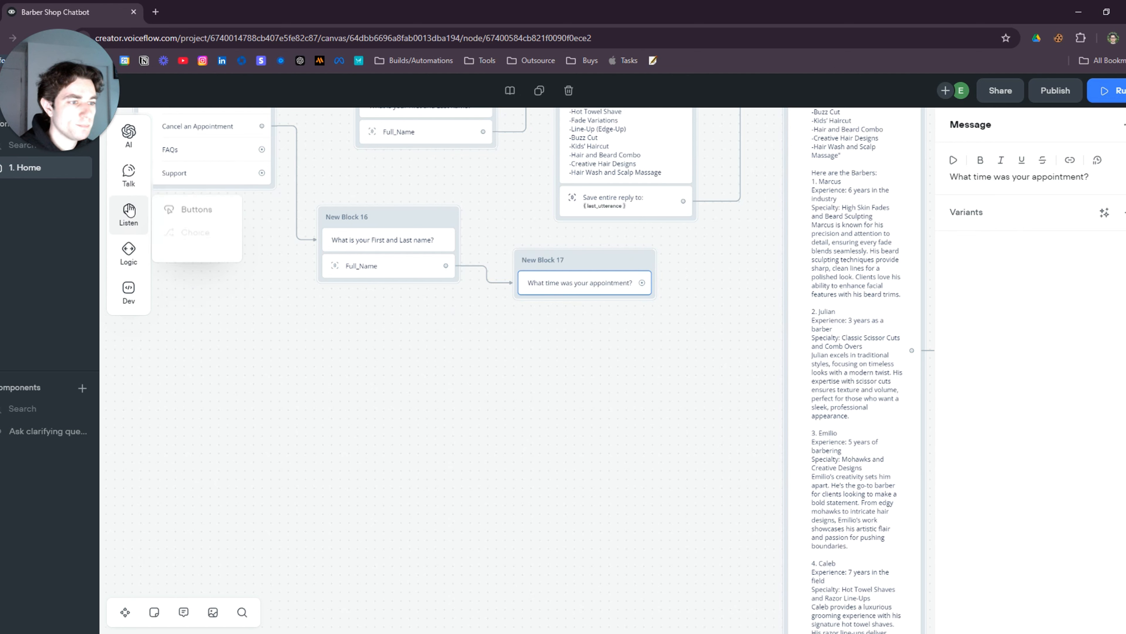
pyautogui.moveTo(196, 250); pyautogui.dragTo(576, 311)
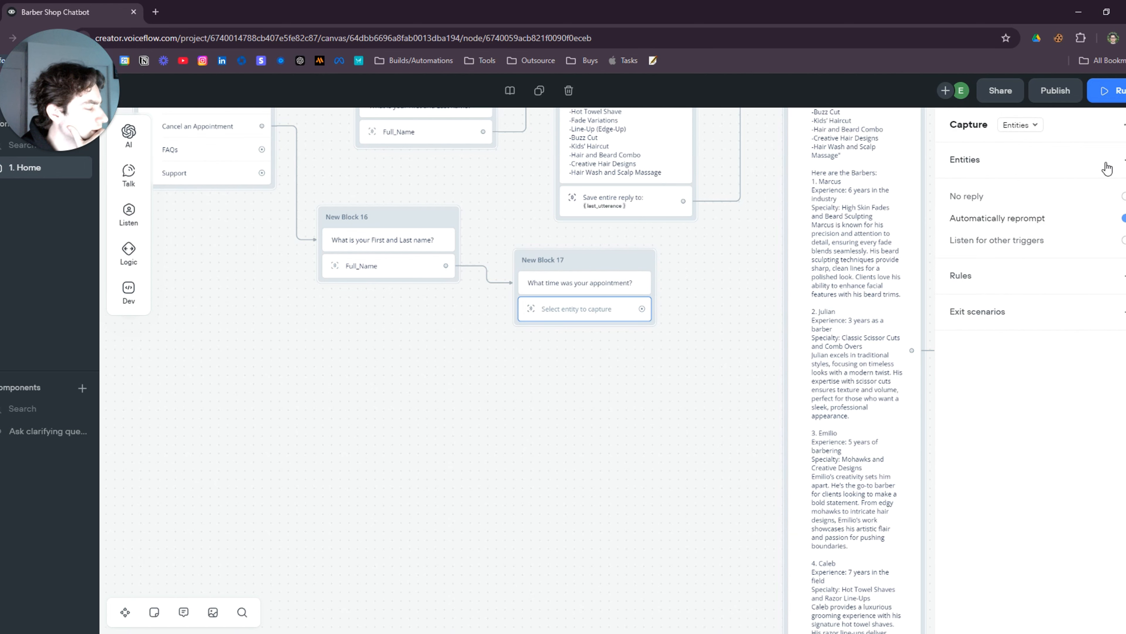
pyautogui.click(1124, 160)
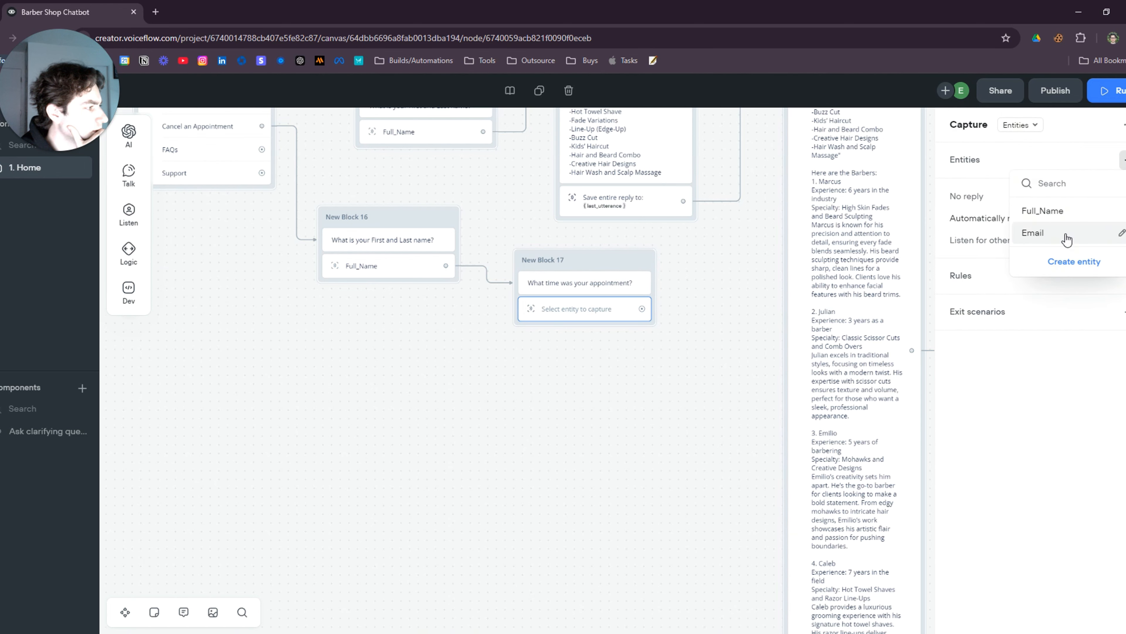
pyautogui.click(1026, 126)
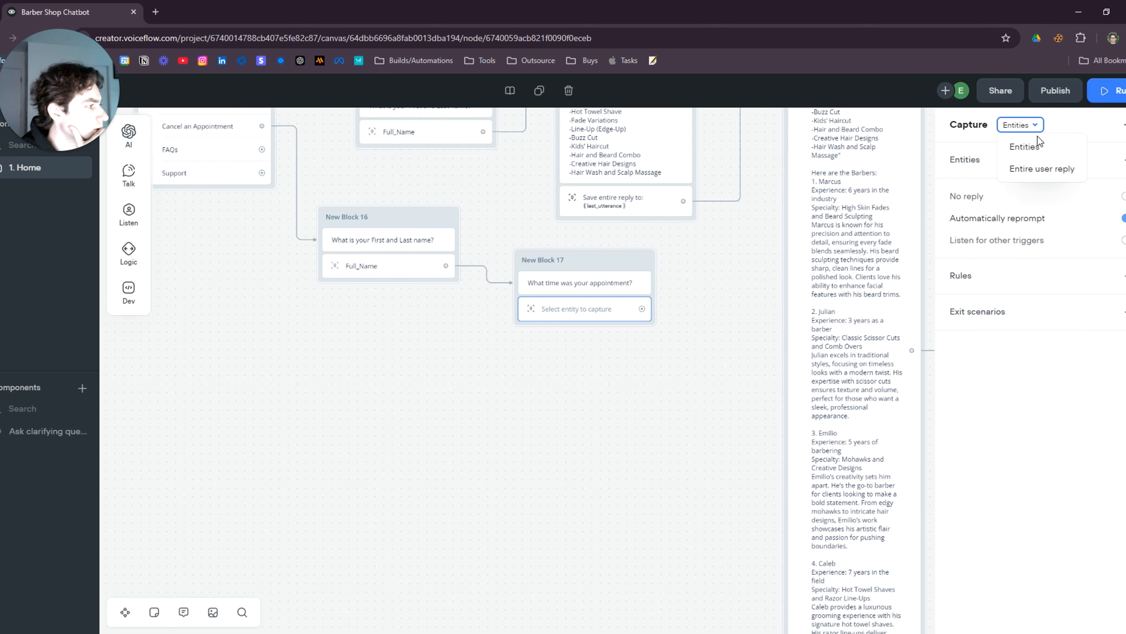
pyautogui.click(1041, 167)
pyautogui.click(1047, 180)
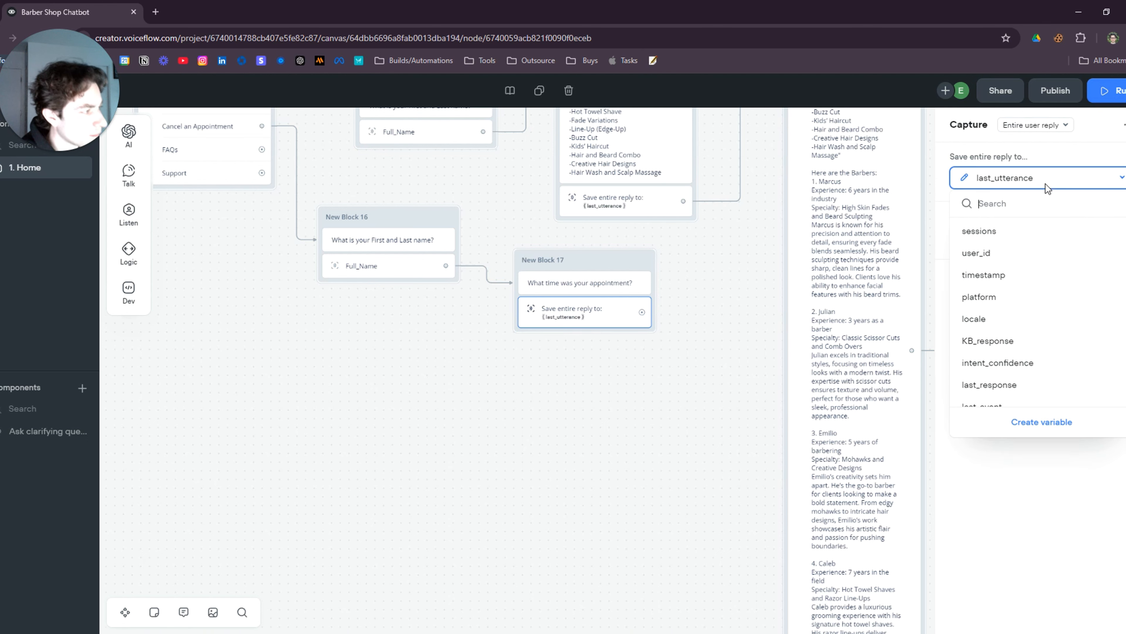
pyautogui.write('day')
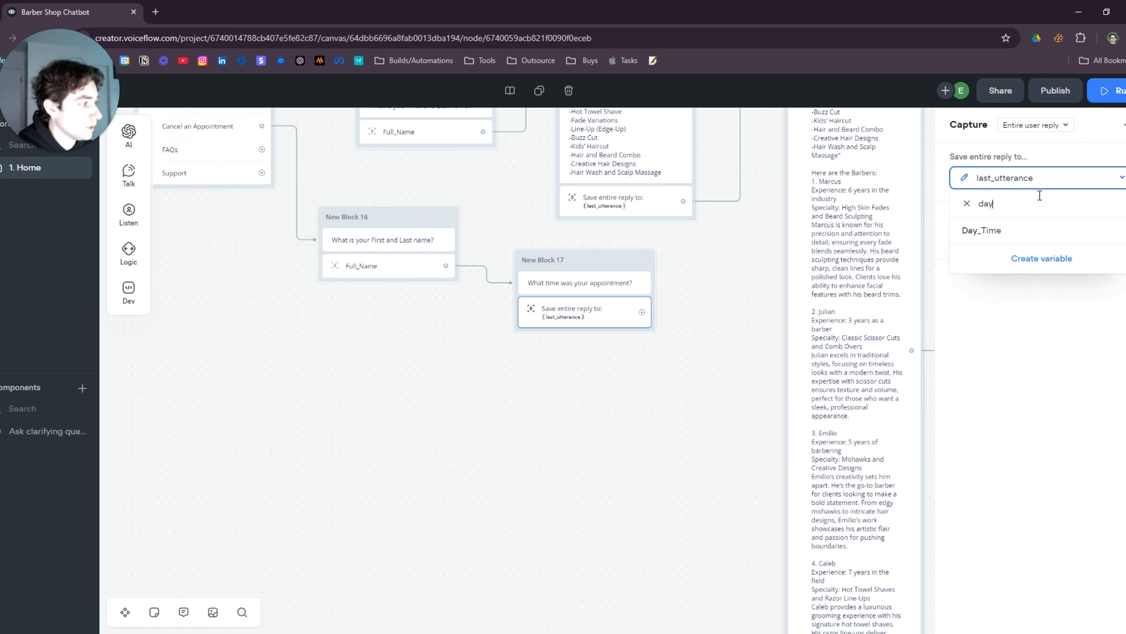
pyautogui.click(988, 244)
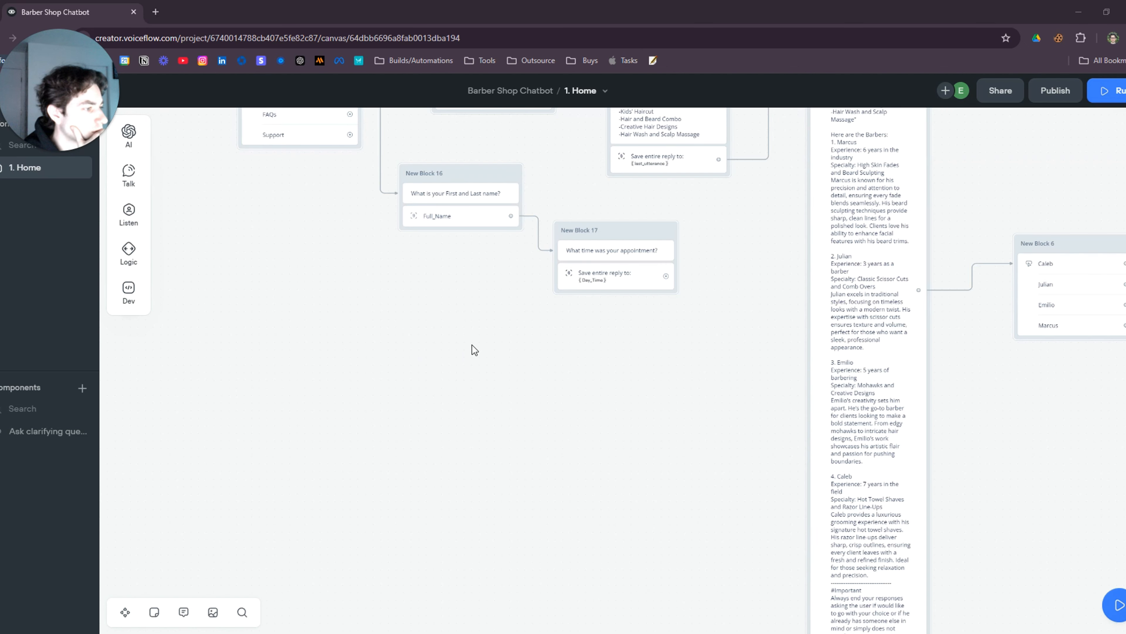
# Place a GET API step as New Block 18 below New Block 17 and tidy the layout
pyautogui.moveTo(128, 292)
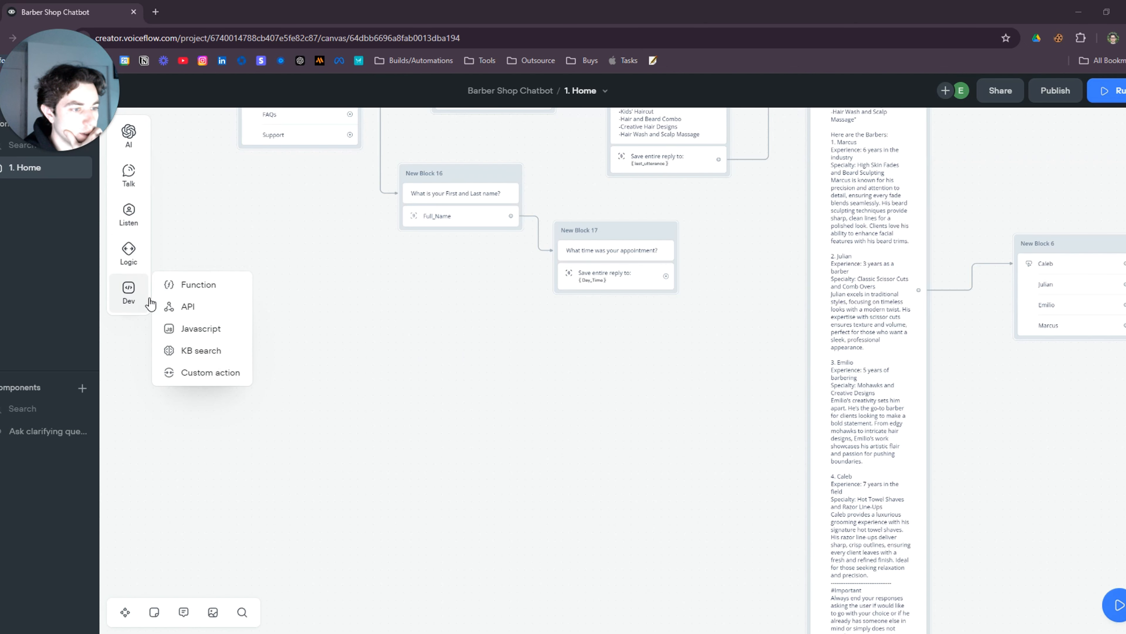
pyautogui.moveTo(184, 307); pyautogui.dragTo(676, 401)
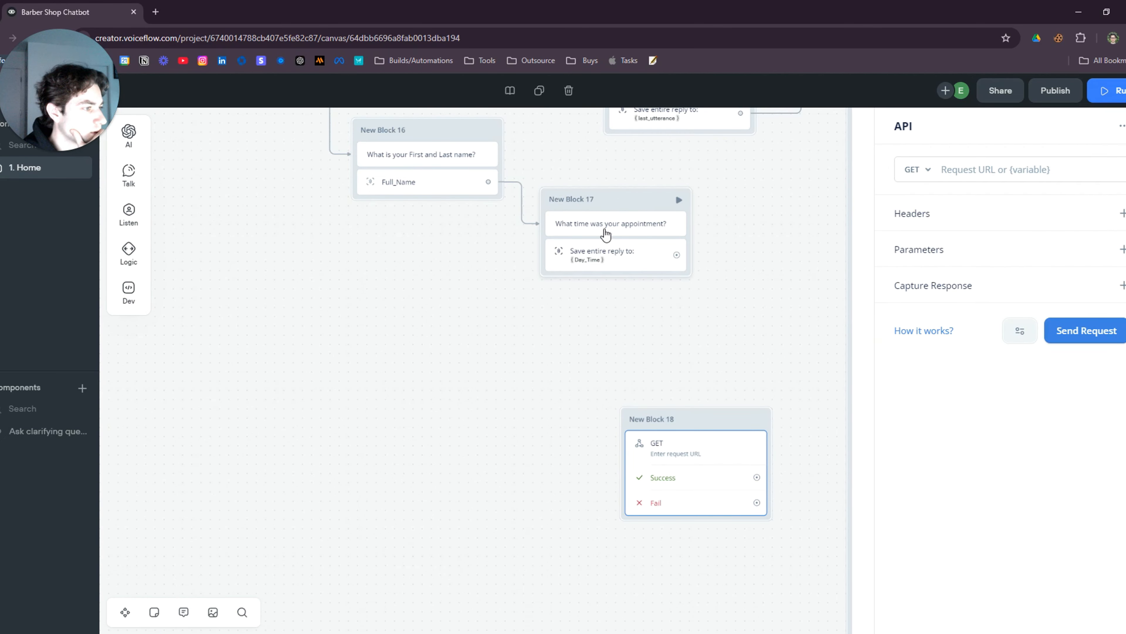
pyautogui.moveTo(615, 258); pyautogui.dragTo(598, 283)
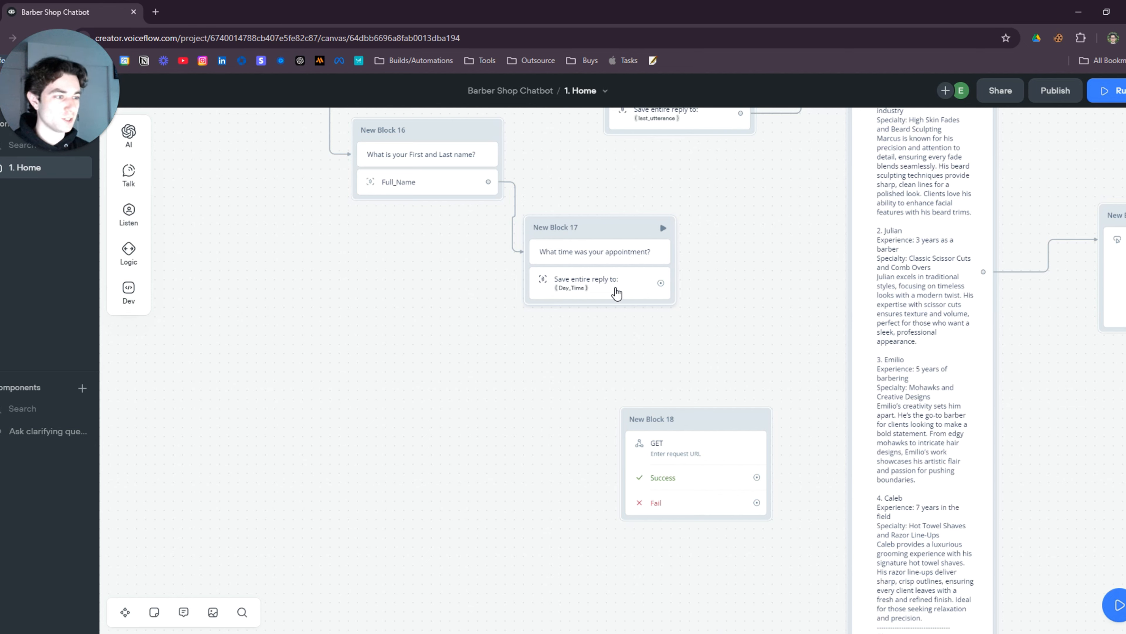
pyautogui.moveTo(686, 419); pyautogui.dragTo(682, 381)
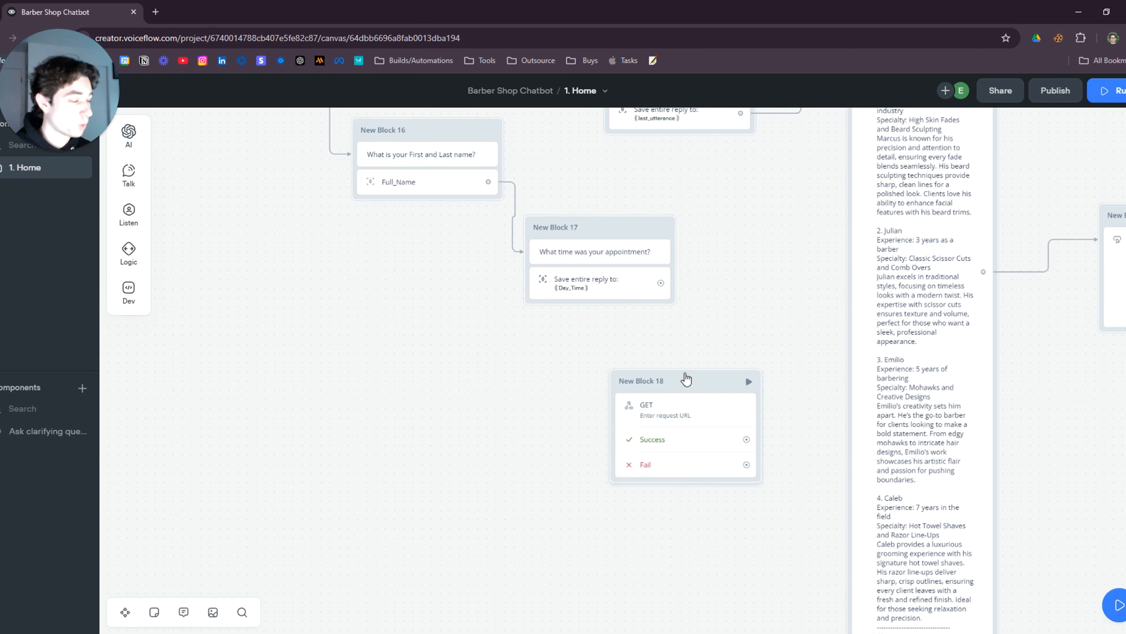
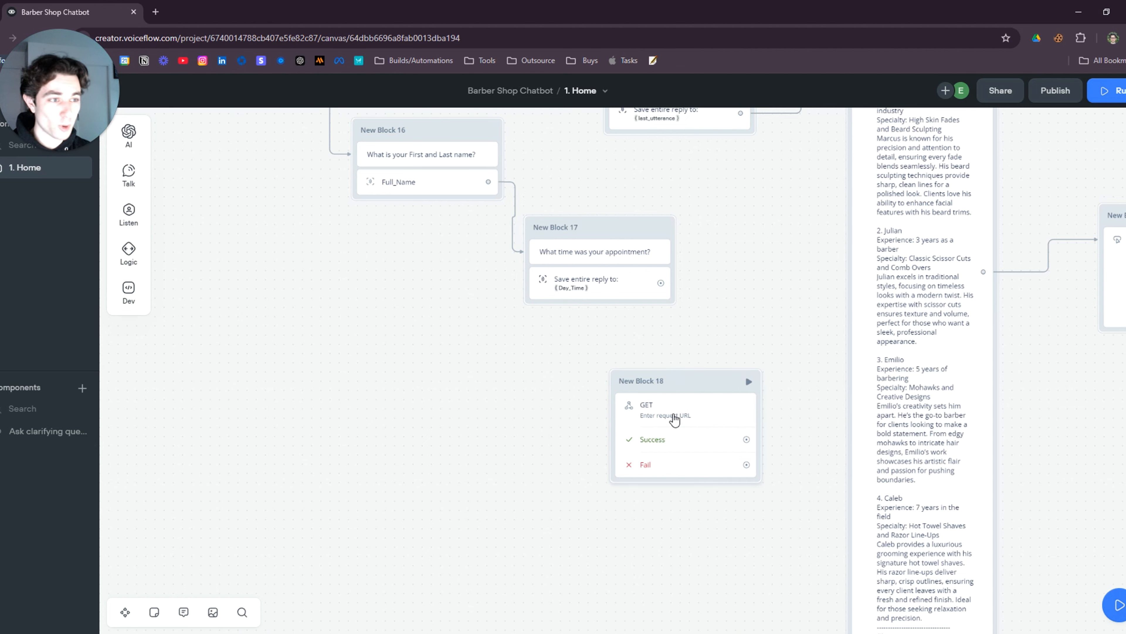
# Link New Block 17 into New Block 18's GET request and give New Block 18 the green block colour
pyautogui.scroll(2, 683, 352)
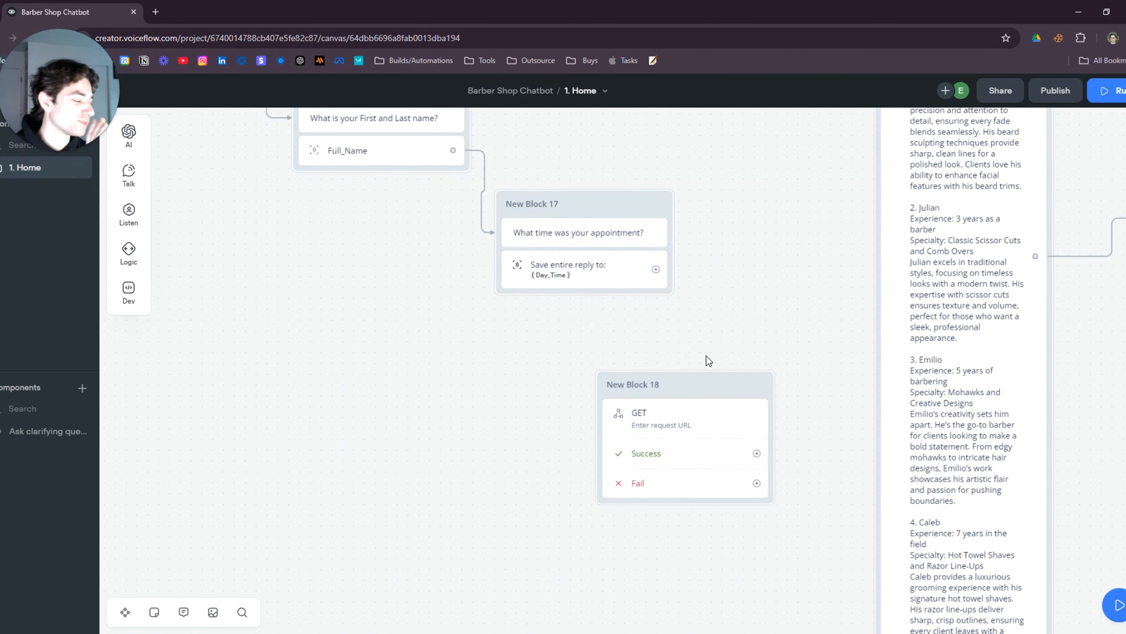
pyautogui.moveTo(687, 313); pyautogui.dragTo(607, 330)
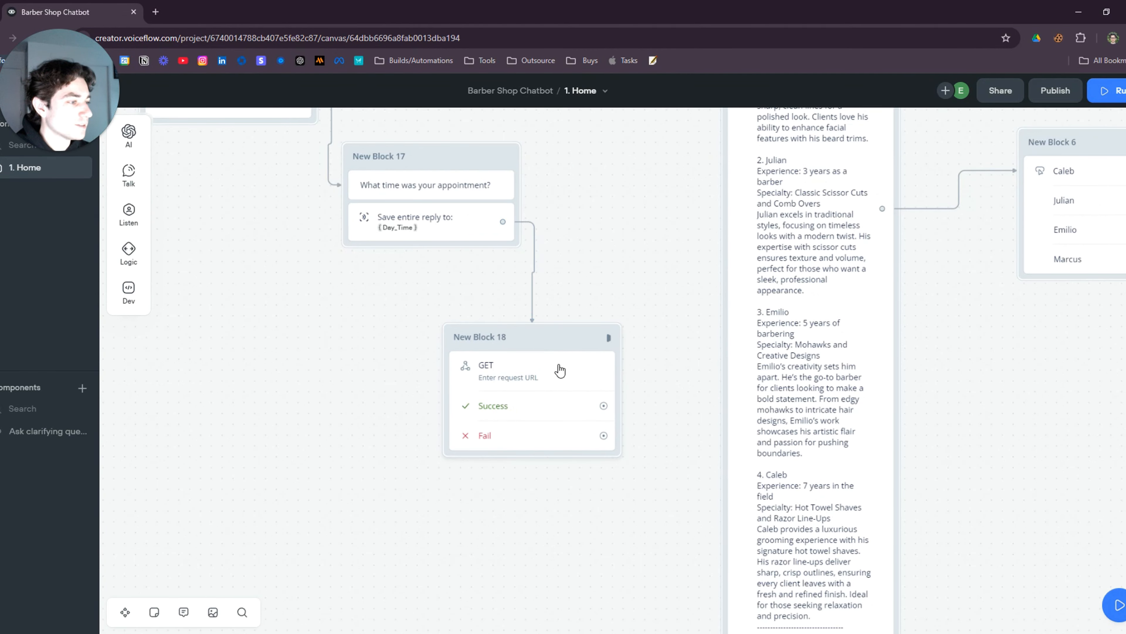
pyautogui.rightClick(522, 334)
pyautogui.moveTo(636, 367)
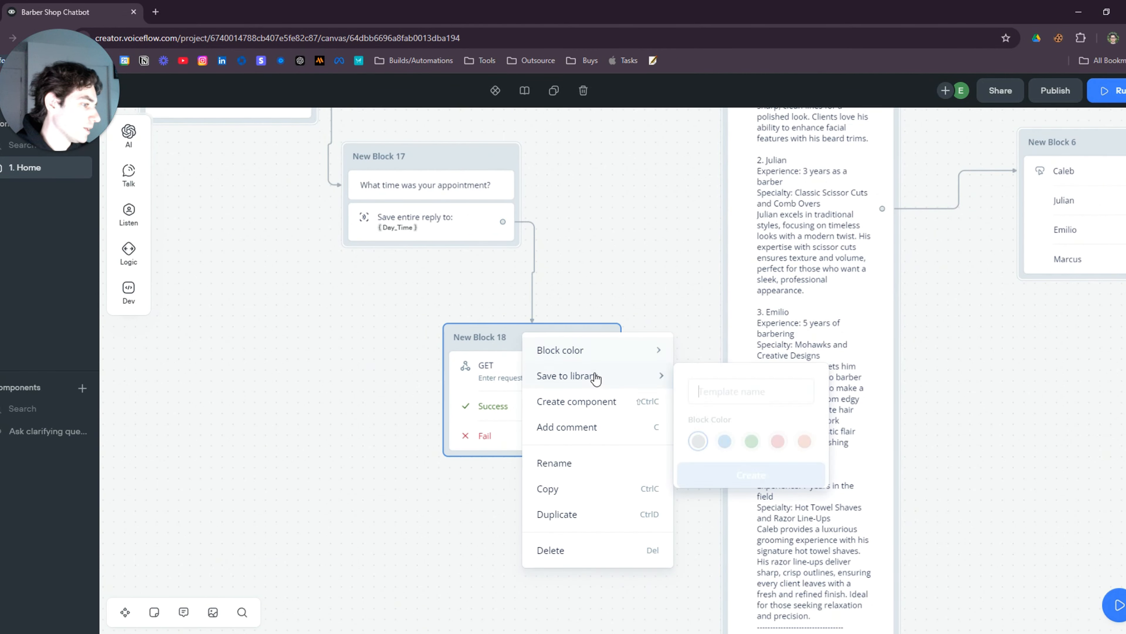
pyautogui.moveTo(596, 363)
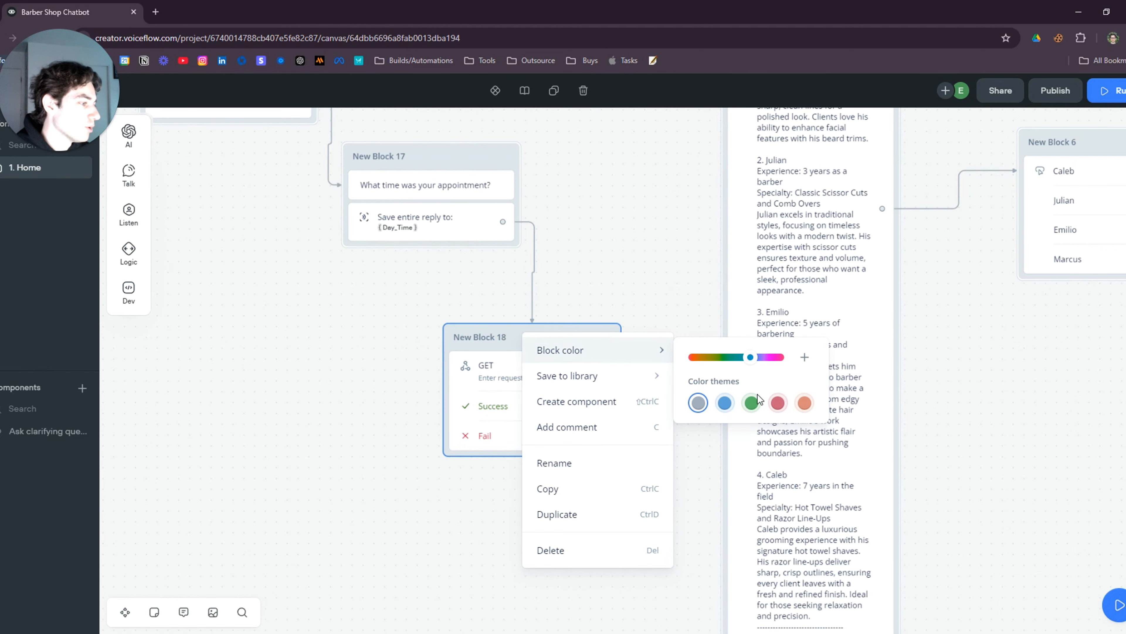
pyautogui.click(754, 402)
pyautogui.click(495, 292)
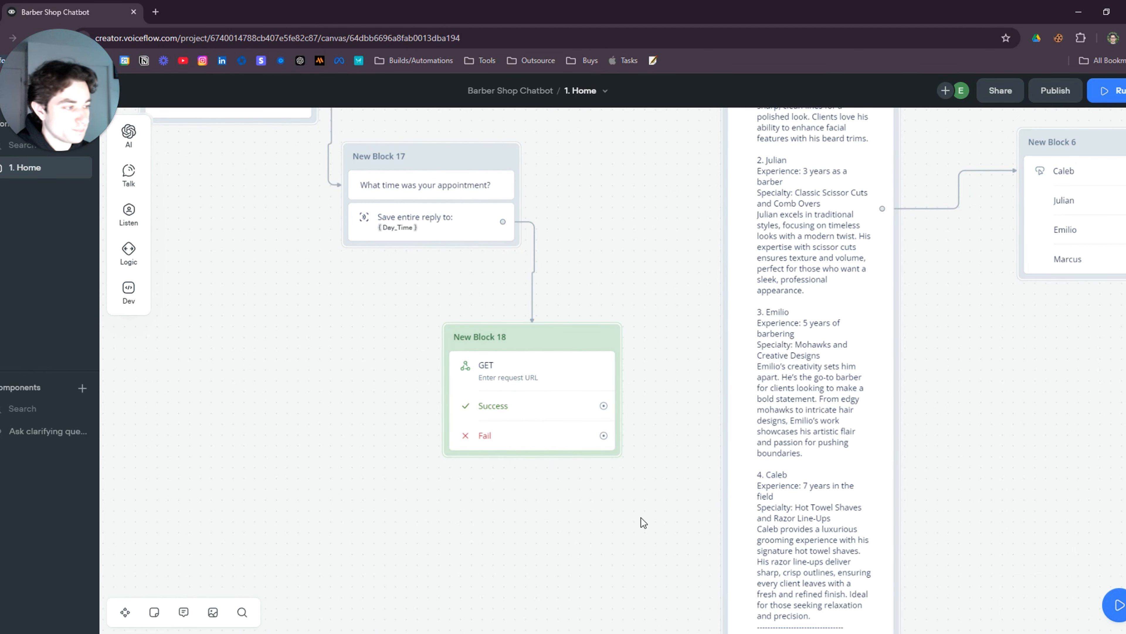
pyautogui.scroll(-5, 641, 515)
pyautogui.moveTo(592, 280); pyautogui.dragTo(545, 413)
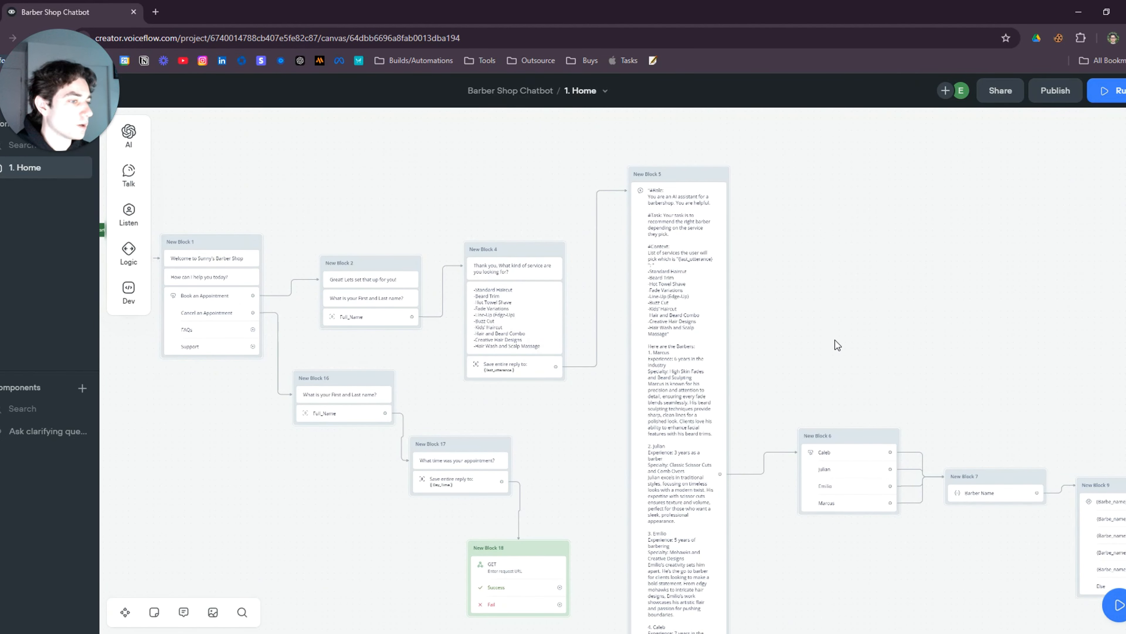
pyautogui.moveTo(820, 317); pyautogui.dragTo(380, 249)
# In Make's Webhooks trigger, add and save a new webhook named 'Youtube Appointment'
pyautogui.moveTo(1123, 320); pyautogui.dragTo(408, 123)
pyautogui.scroll(2, 665, 428)
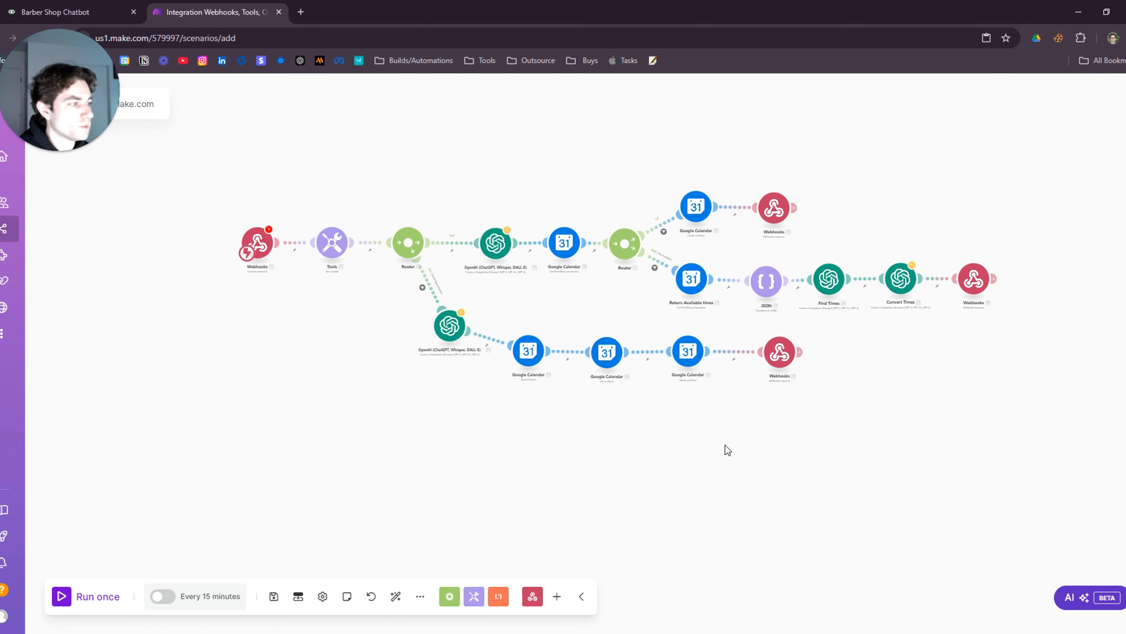
pyautogui.moveTo(725, 445); pyautogui.dragTo(699, 464)
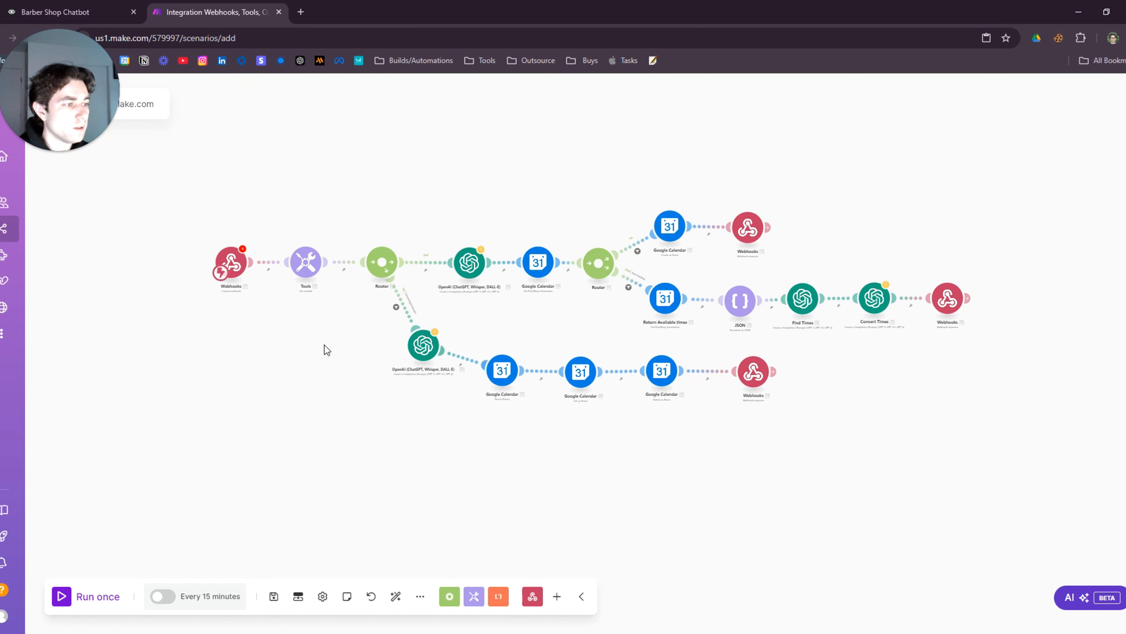
pyautogui.scroll(3, 326, 347)
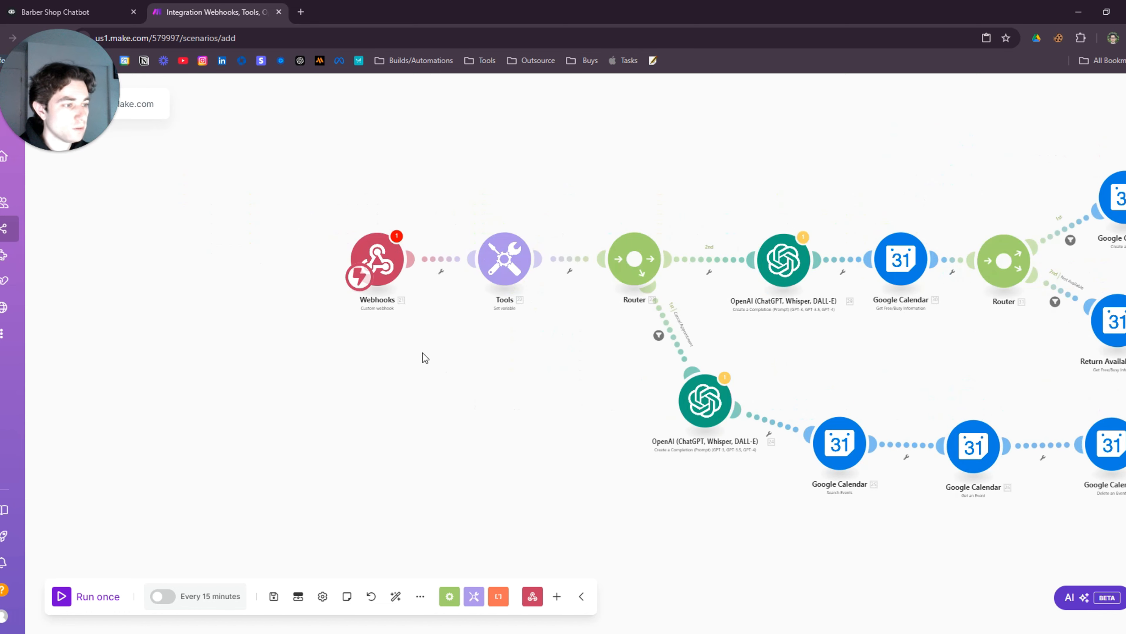
pyautogui.scroll(5, 402, 329)
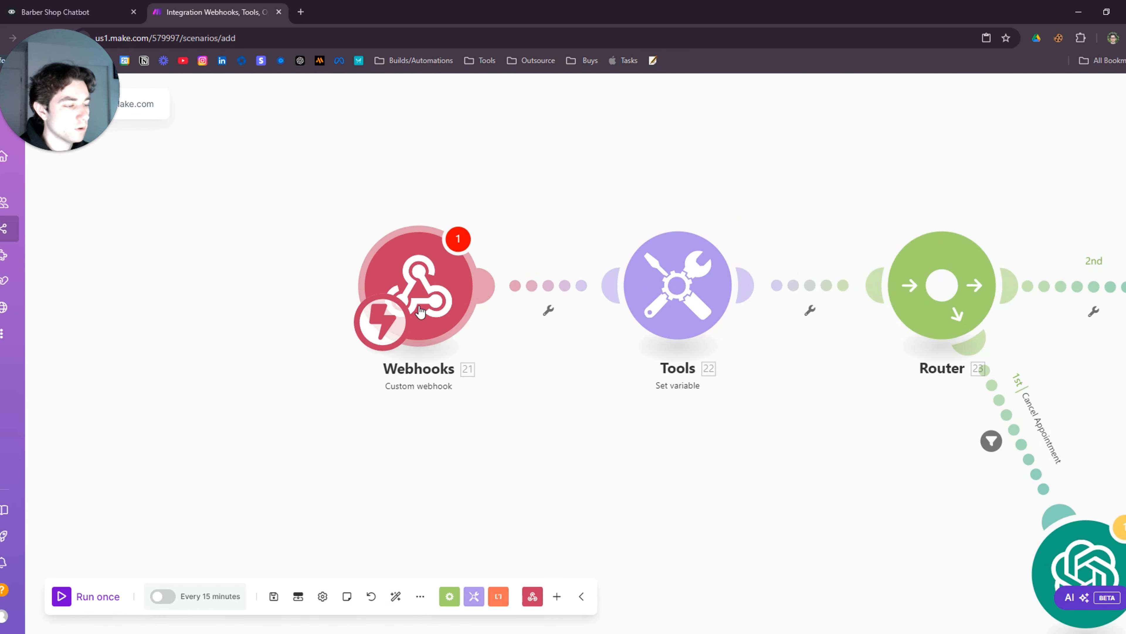
pyautogui.click(424, 302)
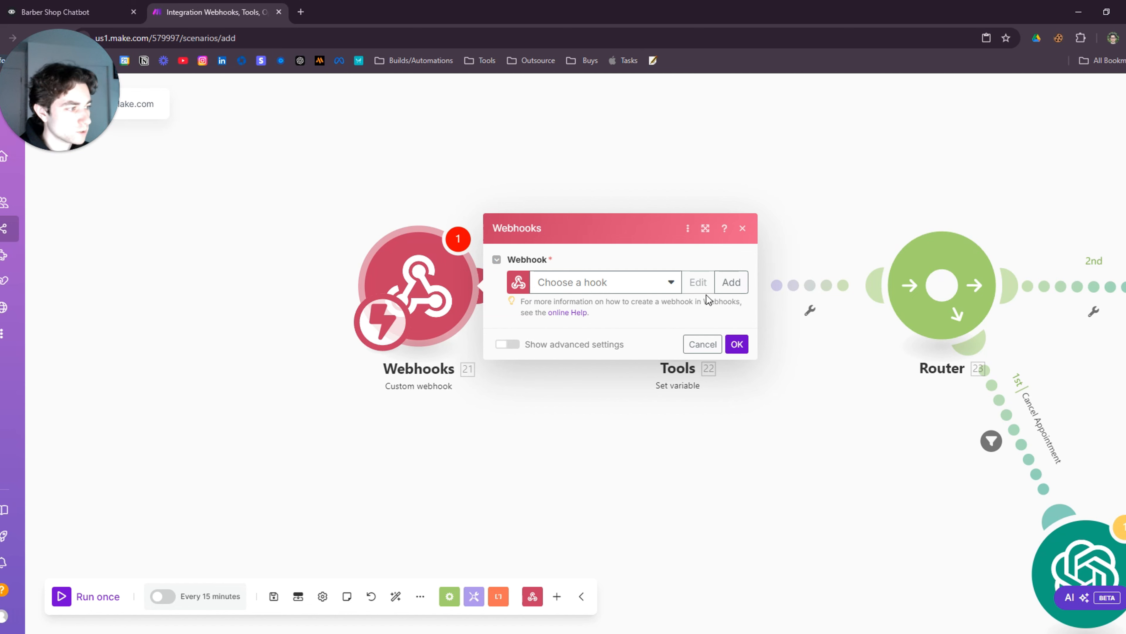
pyautogui.click(731, 282)
pyautogui.click(864, 234)
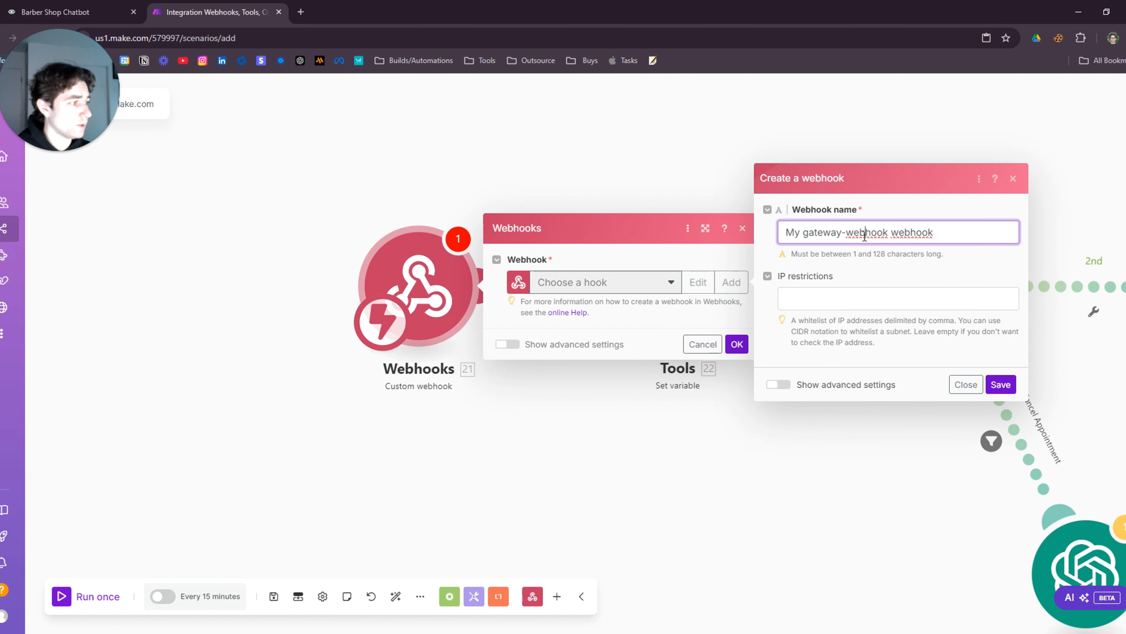
pyautogui.hotkey('ctrl', 'a')
pyautogui.write('Youtub')
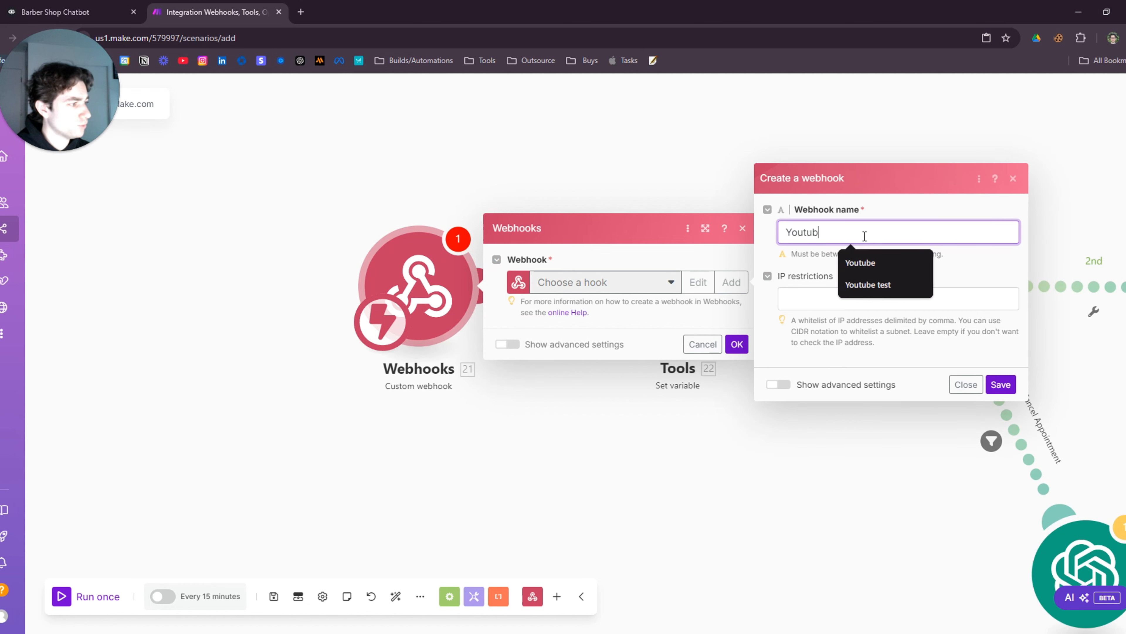
pyautogui.write('e Appointment')
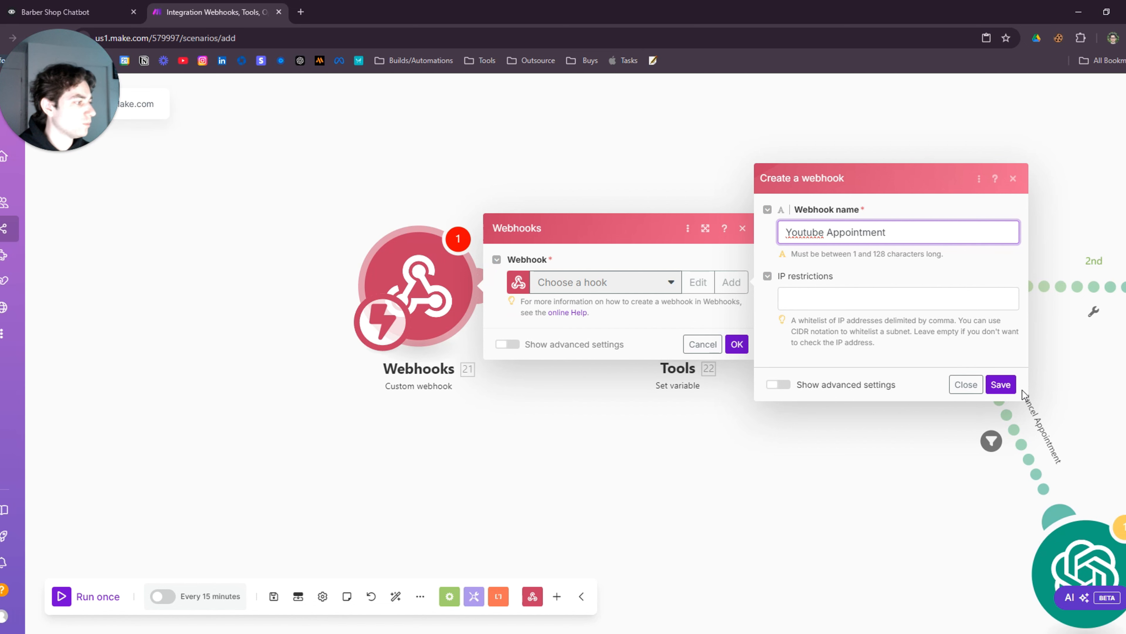
pyautogui.click(1001, 384)
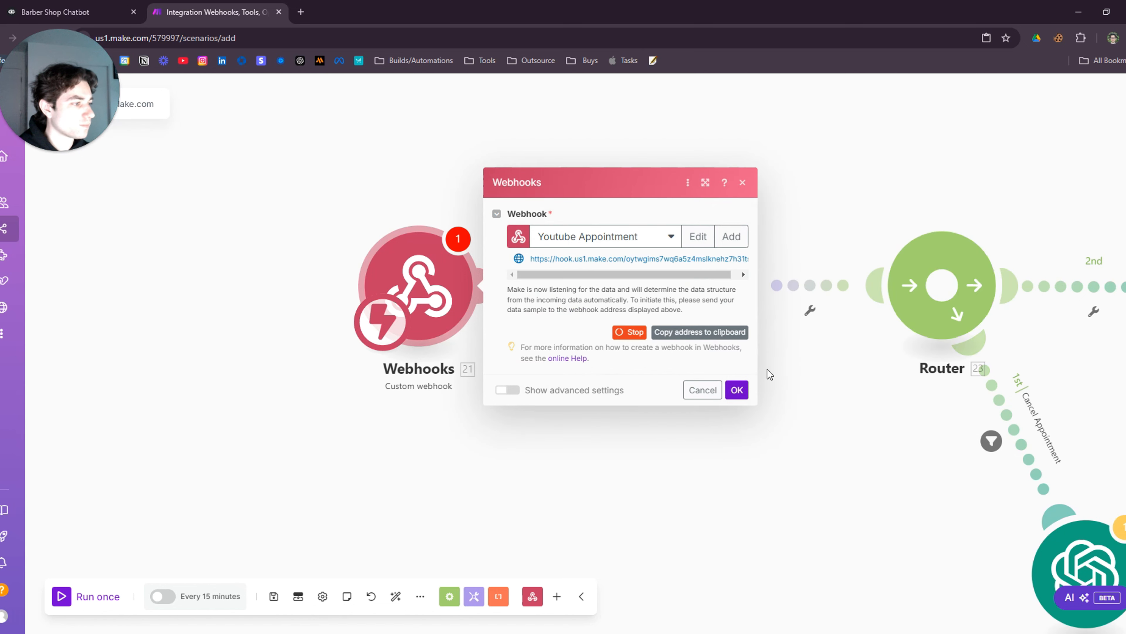
# Copy the webhook address and paste it as New Block 3's POST request URL in Voiceflow
pyautogui.click(700, 338)
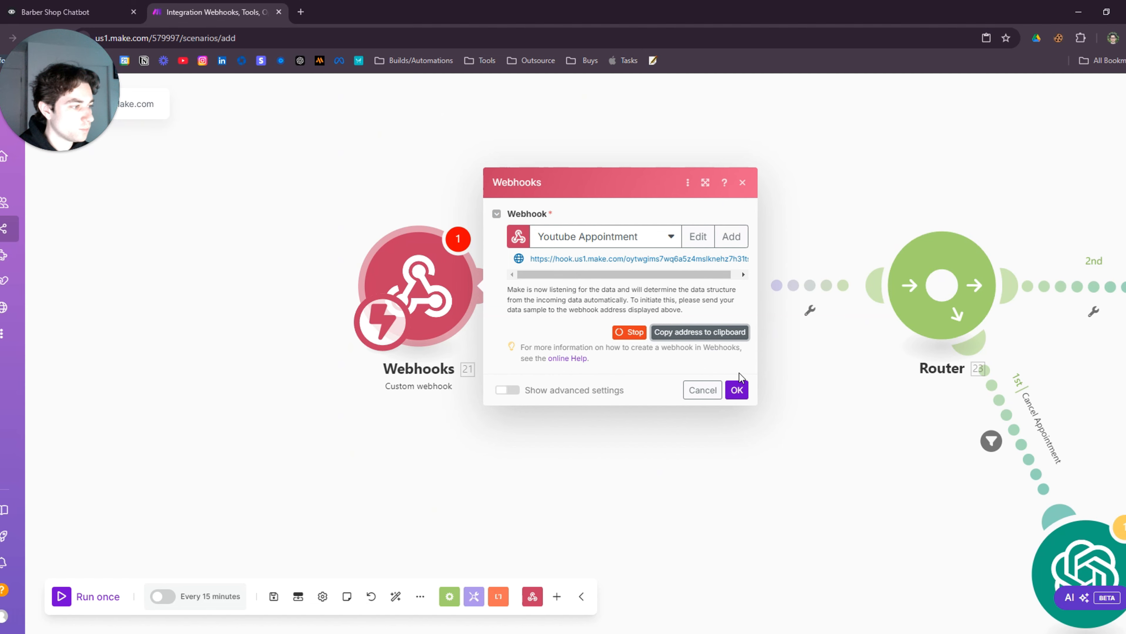
pyautogui.click(736, 390)
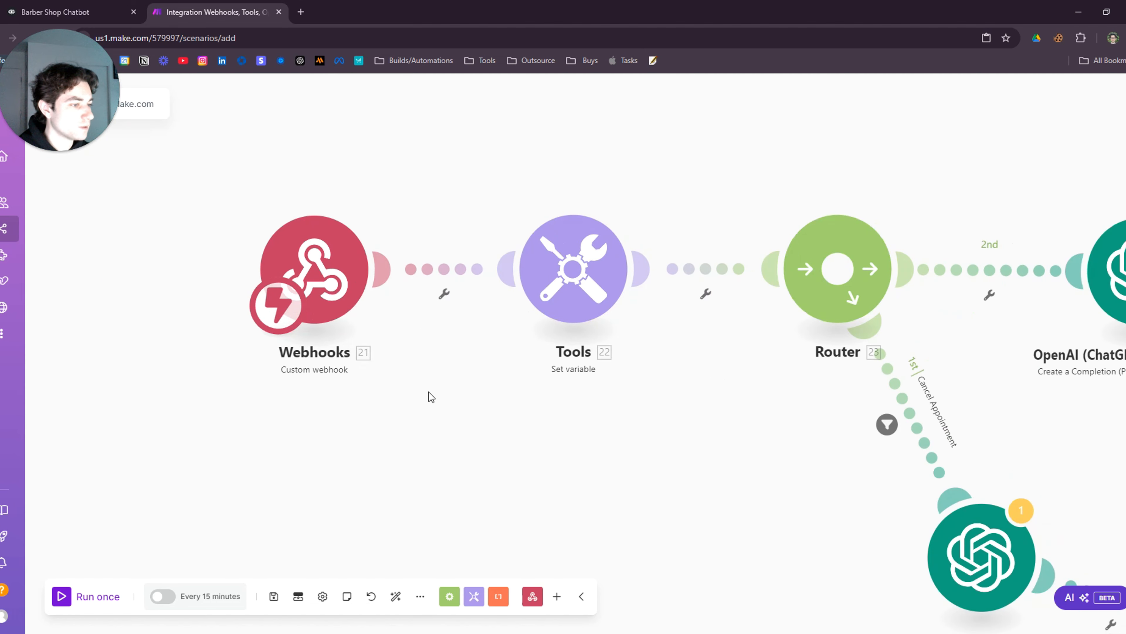
pyautogui.click(80, 12)
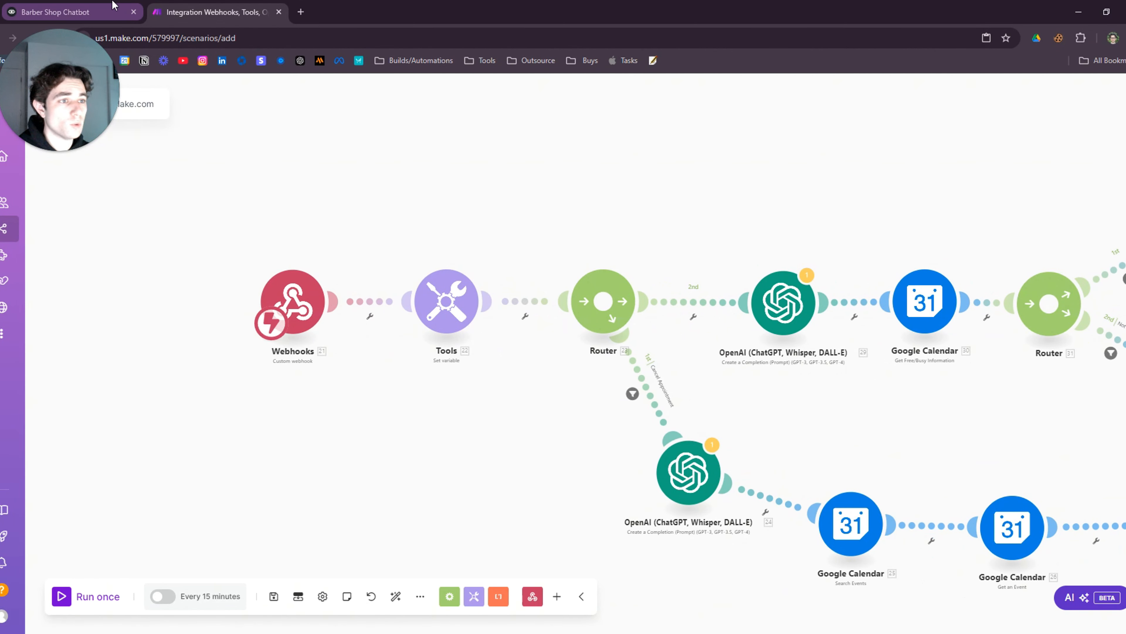
pyautogui.click(973, 169)
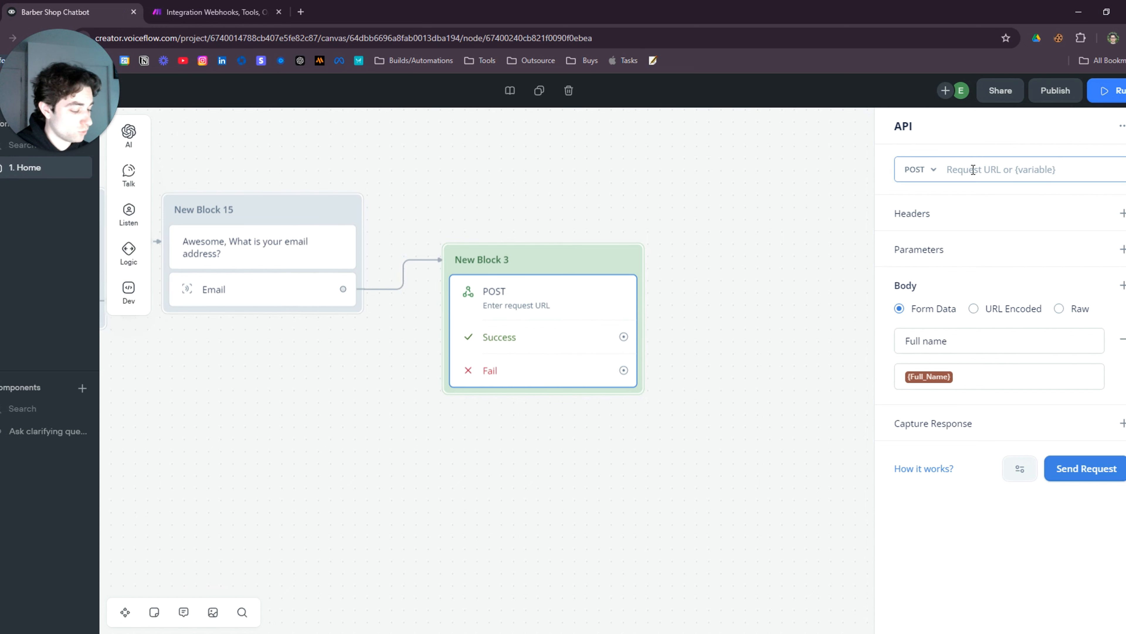
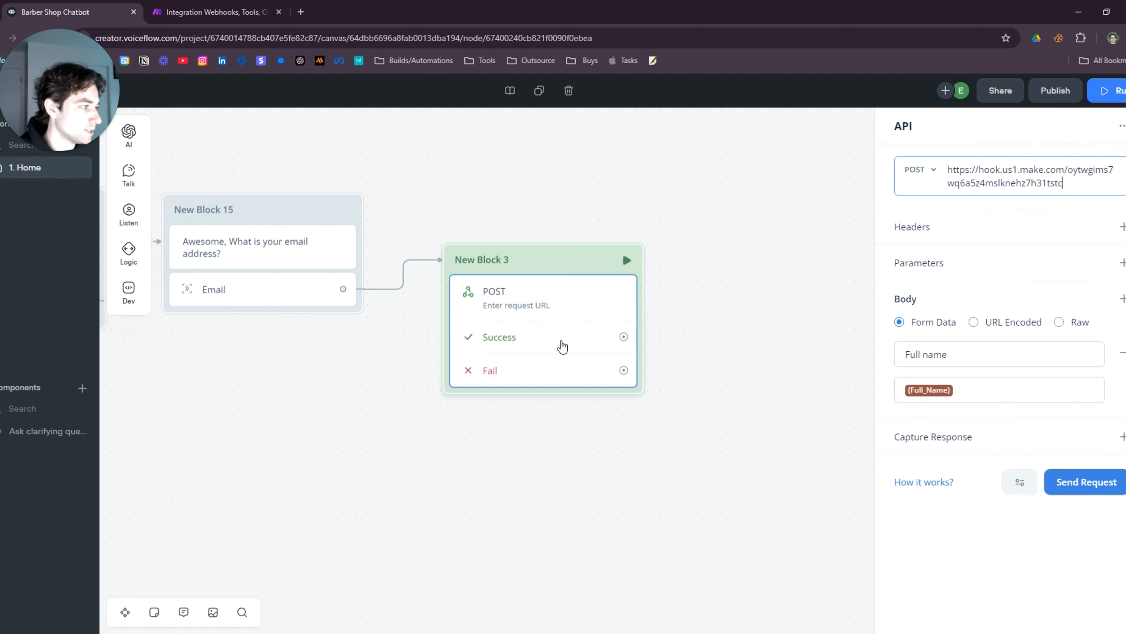
# Unlink the Webhooks trigger from the Tools module in the Make scenario
pyautogui.click(213, 12)
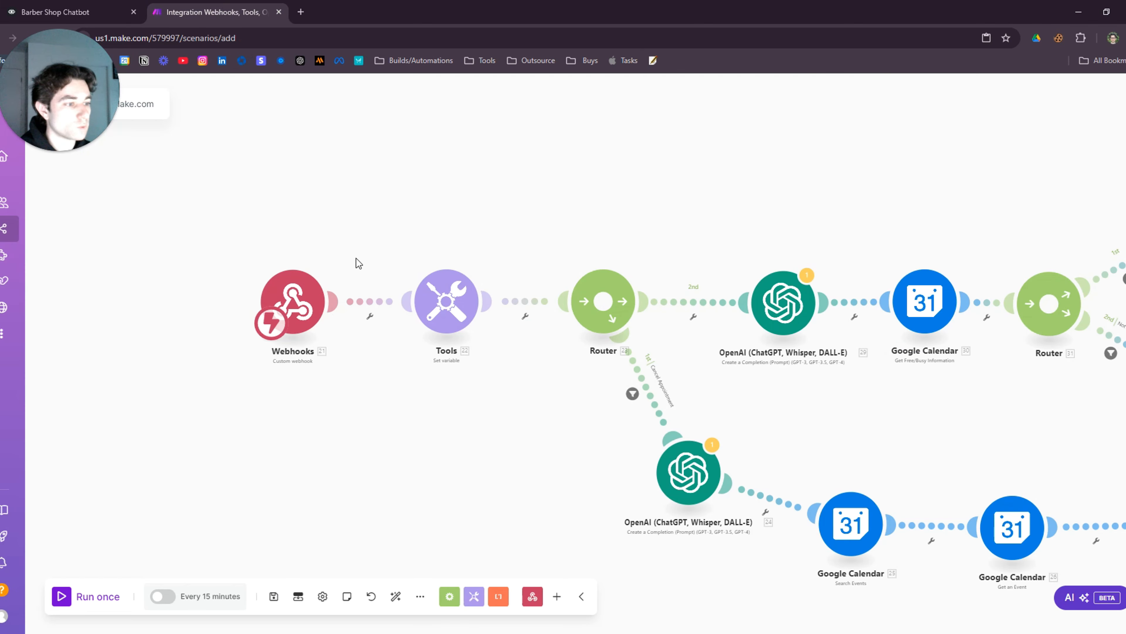
pyautogui.moveTo(235, 280); pyautogui.dragTo(180, 280)
pyautogui.rightClick(334, 289)
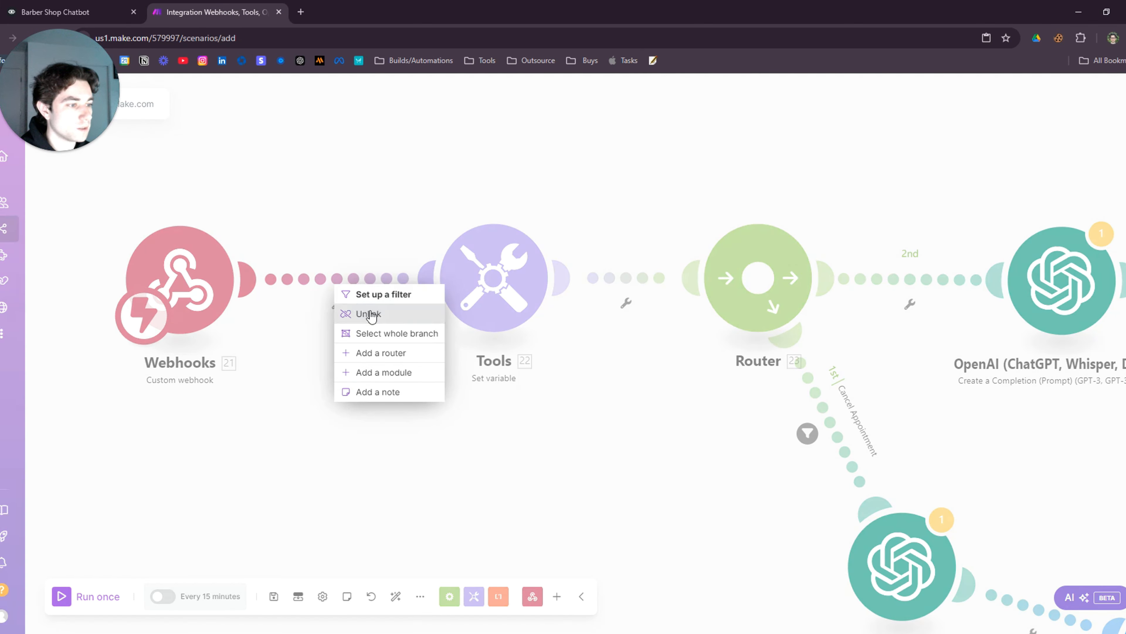
pyautogui.click(355, 314)
# Move the Webhooks trigger away from Tools and run the scenario once to await data
pyautogui.scroll(-2, 330, 460)
pyautogui.moveTo(333, 464); pyautogui.dragTo(670, 495)
pyautogui.moveTo(496, 339); pyautogui.dragTo(353, 302)
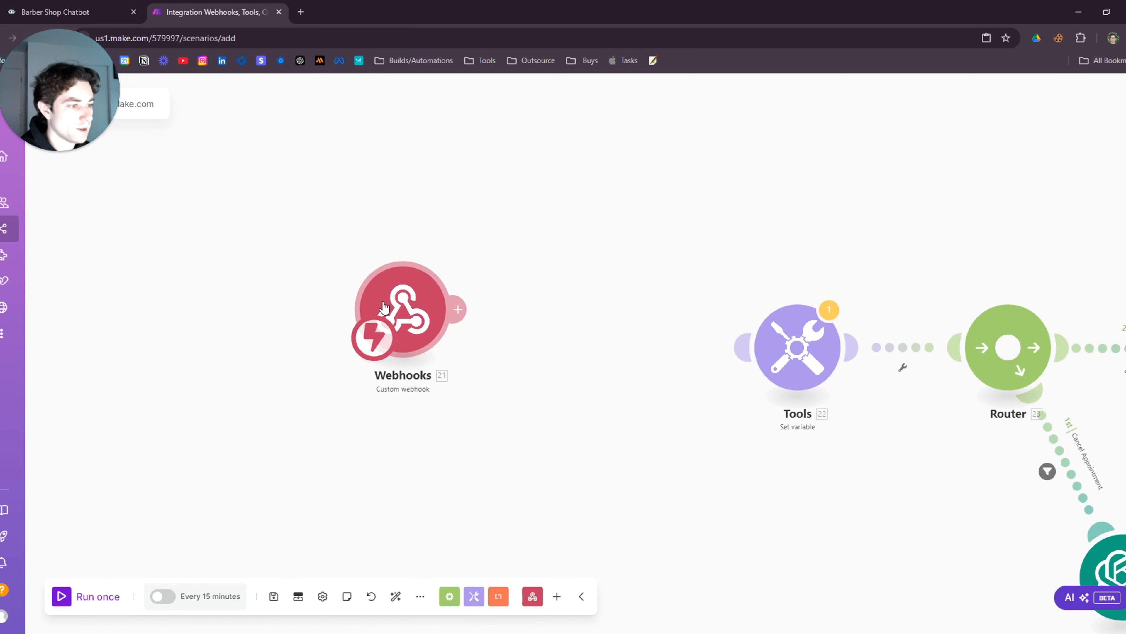
pyautogui.click(63, 597)
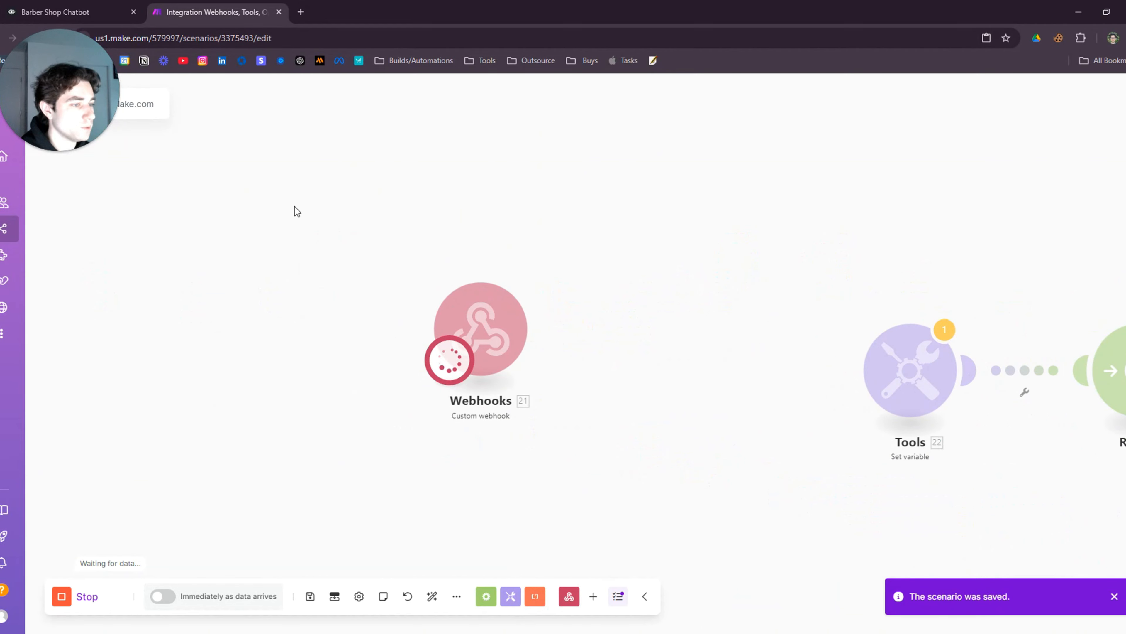
pyautogui.click(55, 12)
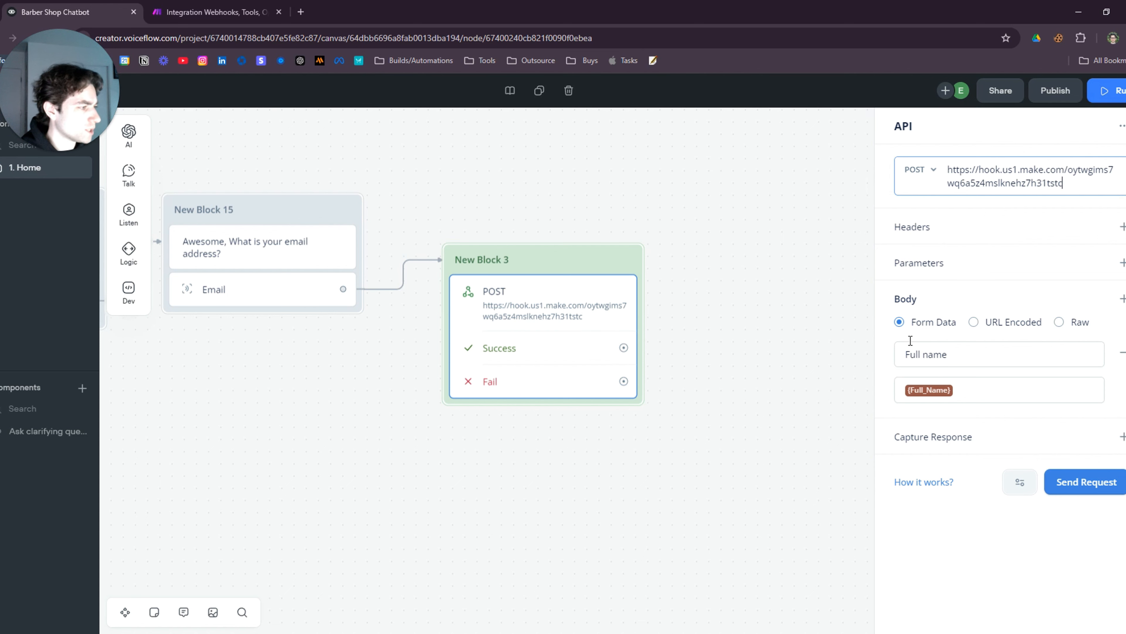
# Add body form fields Day_time = {Day_Time} and Email = {Email} to the API request
pyautogui.click(1123, 299)
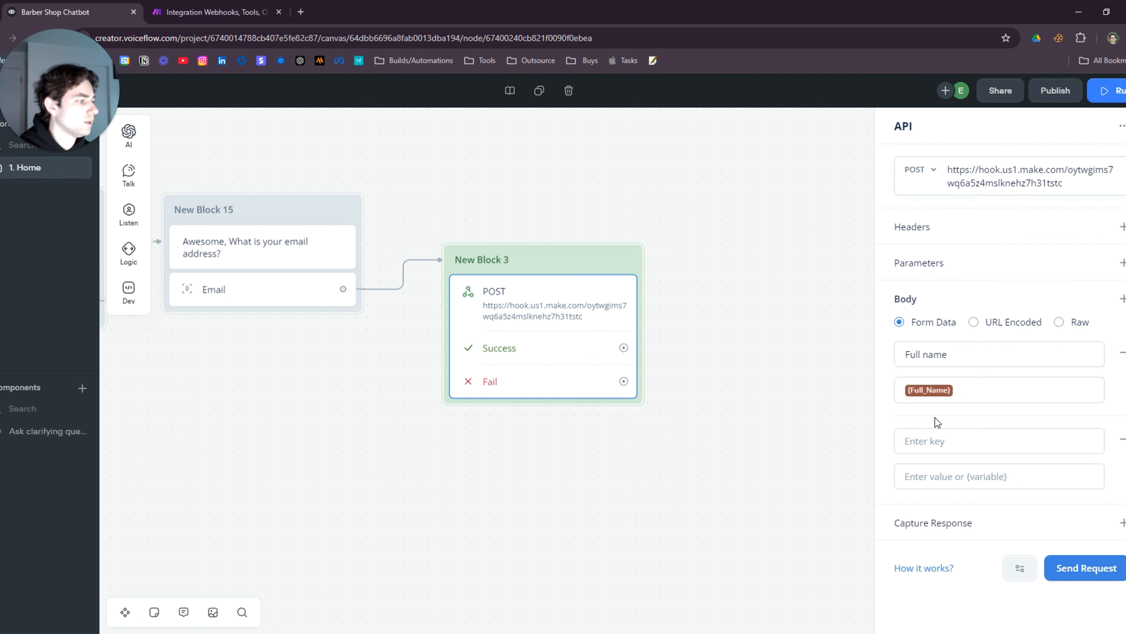
pyautogui.click(961, 447)
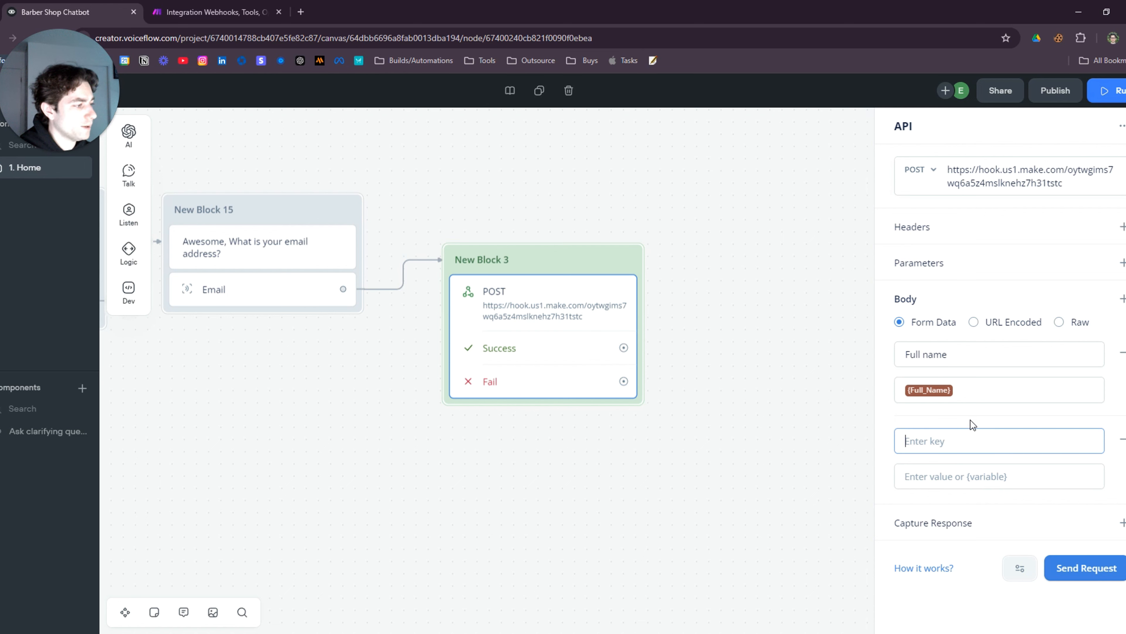
pyautogui.write('Day')
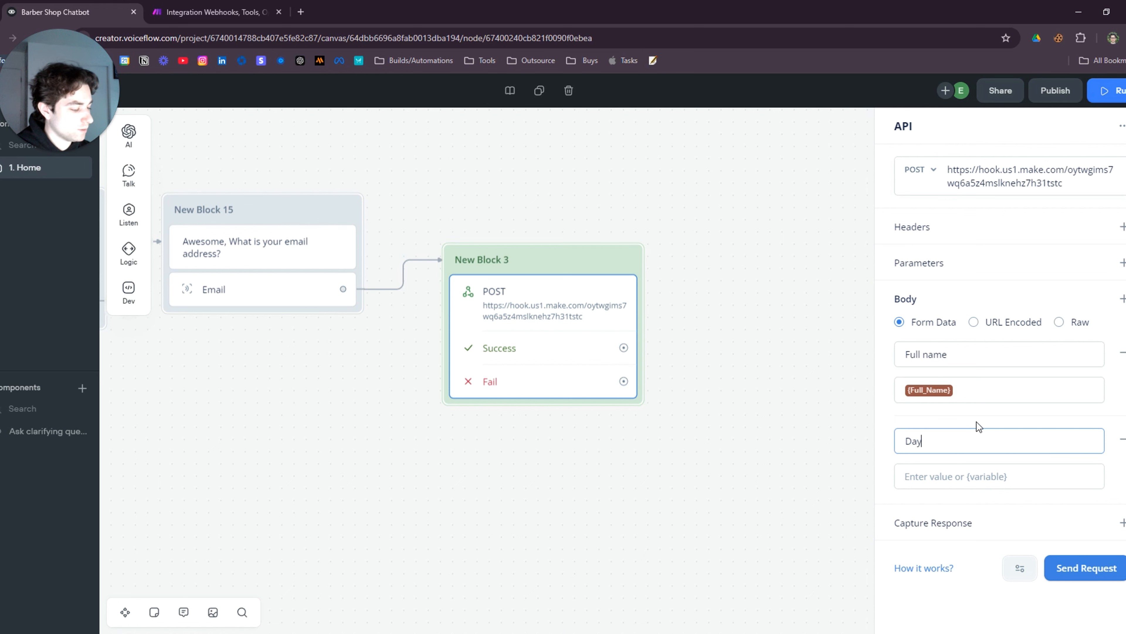
pyautogui.write('_')
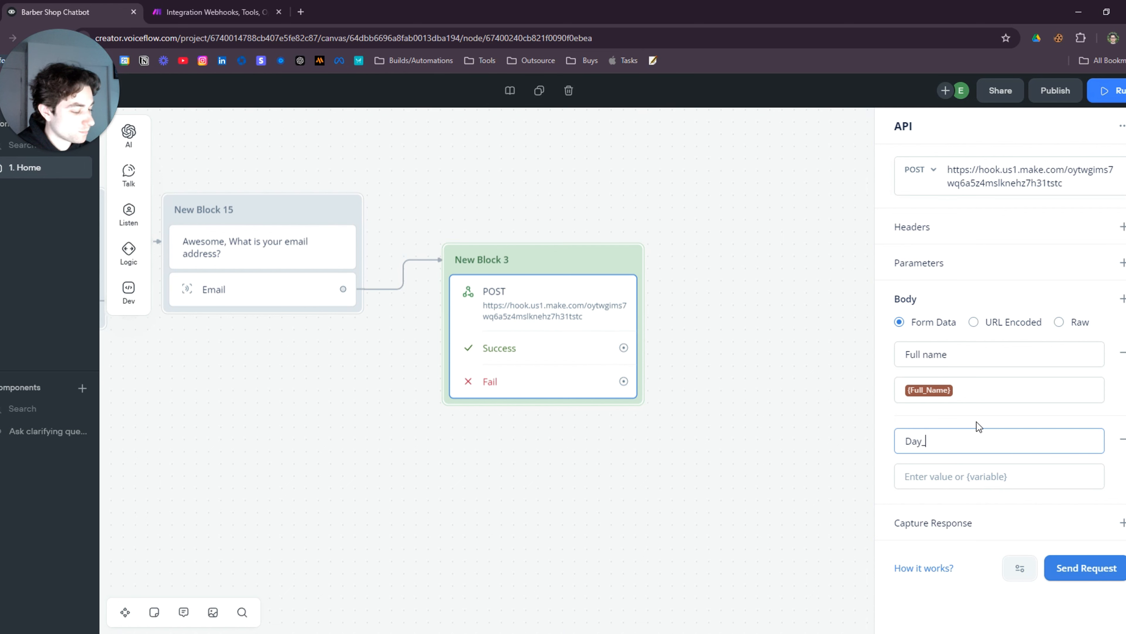
pyautogui.write('time')
pyautogui.click(962, 479)
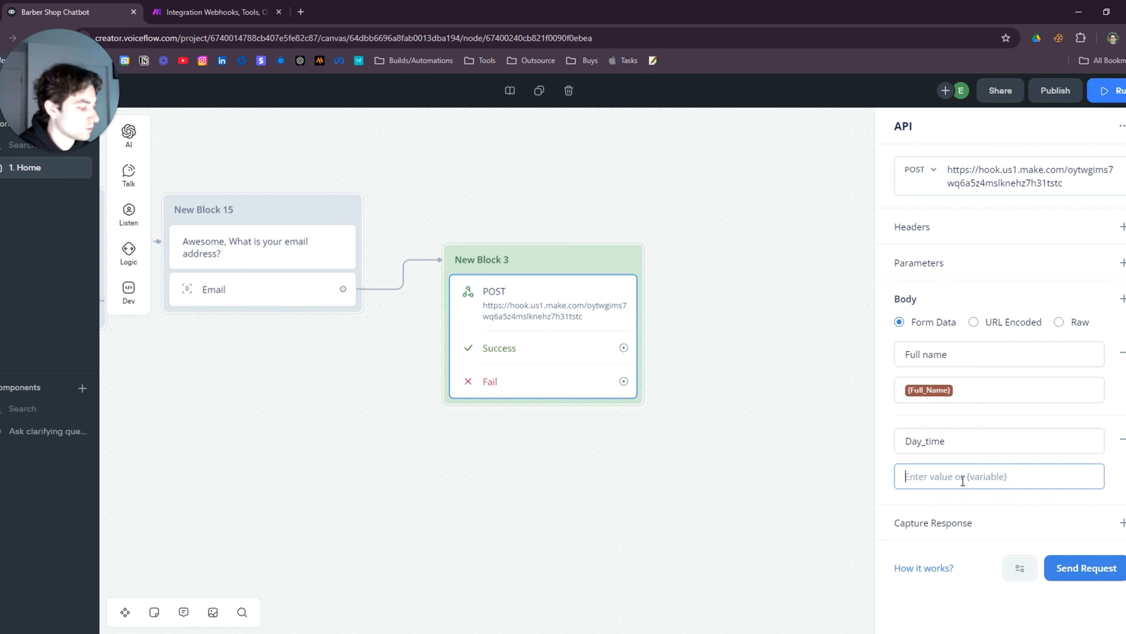
pyautogui.write('{day')
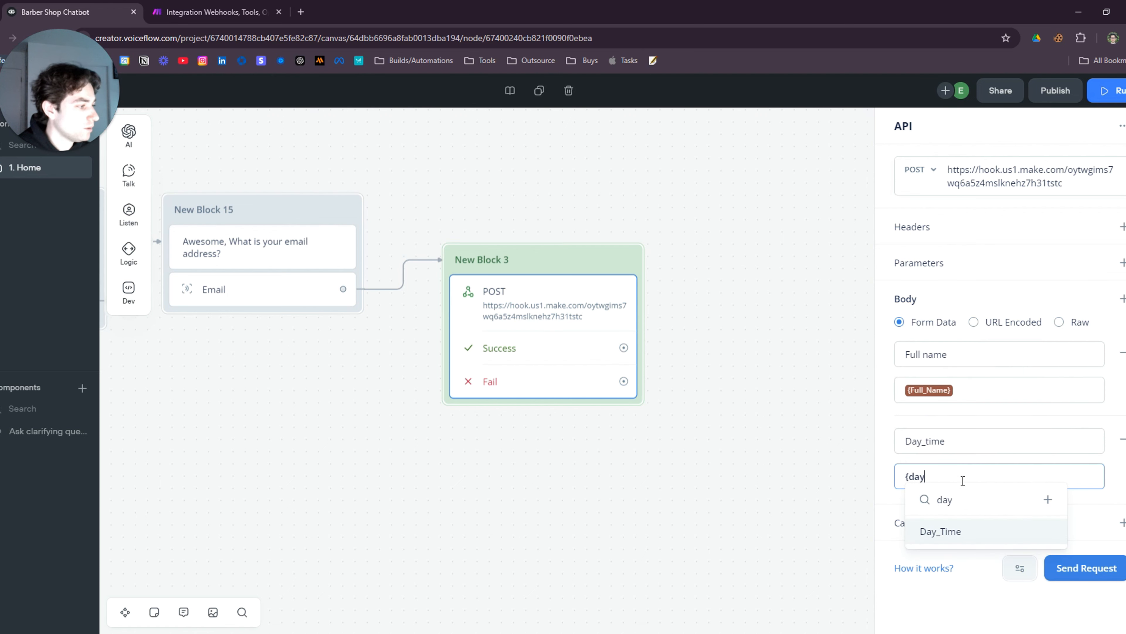
pyautogui.click(959, 531)
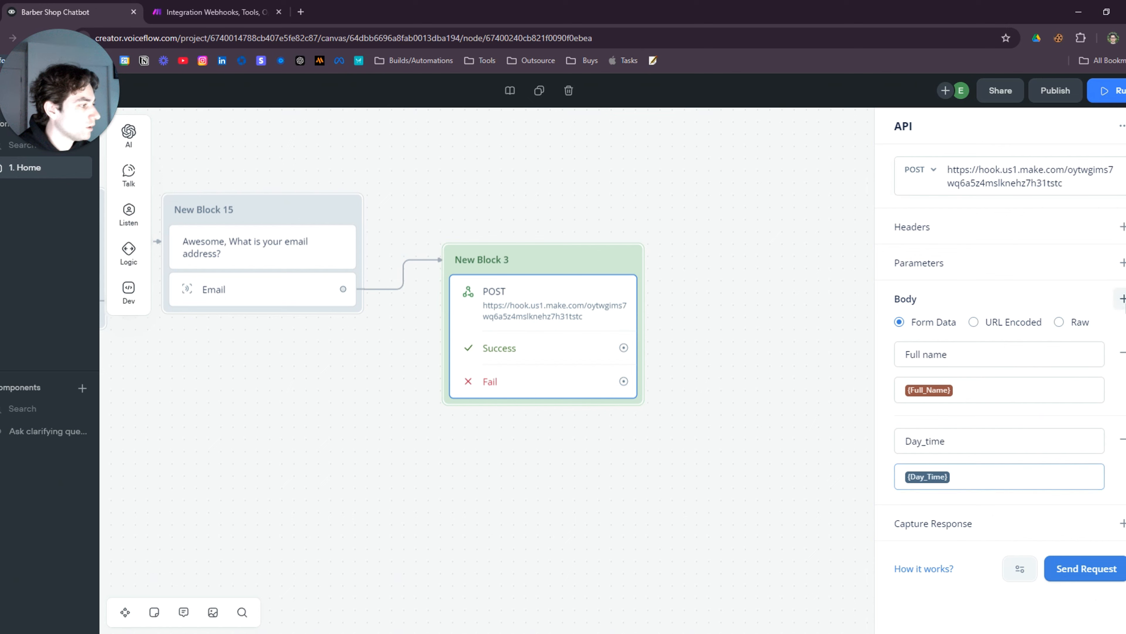
pyautogui.click(1123, 298)
pyautogui.click(953, 479)
pyautogui.write('Email')
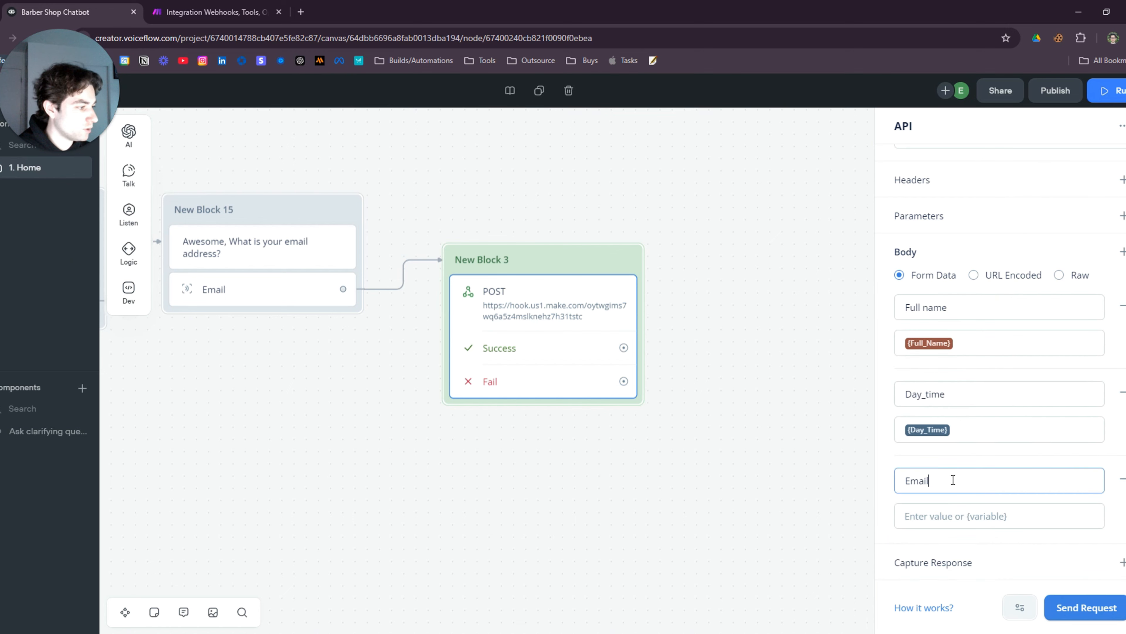
pyautogui.click(937, 514)
pyautogui.write('{emai')
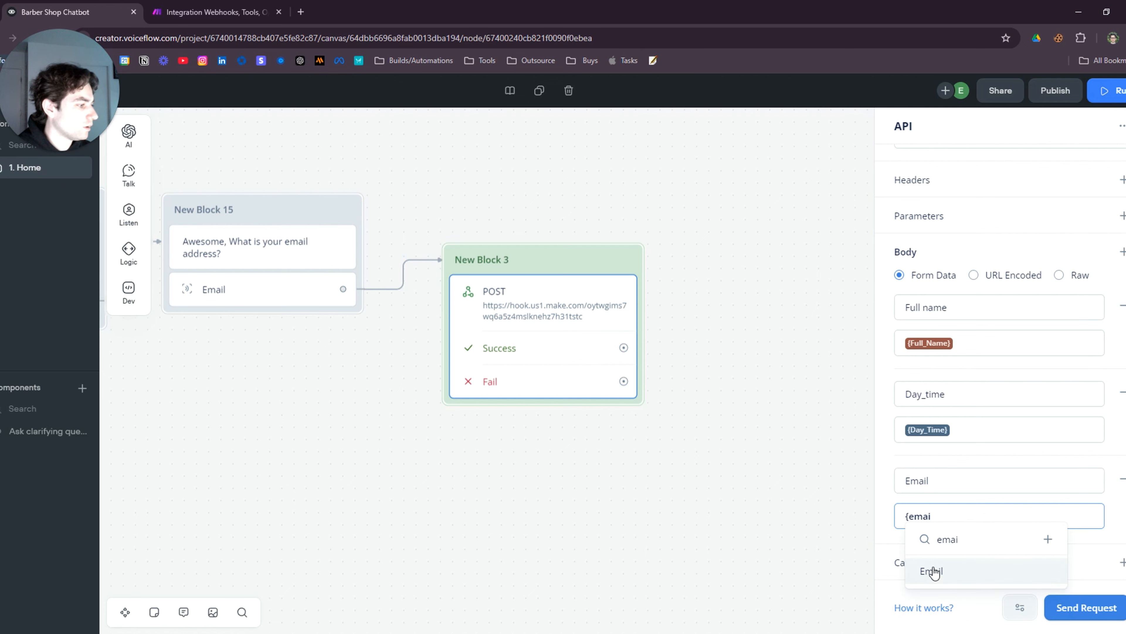
pyautogui.click(933, 571)
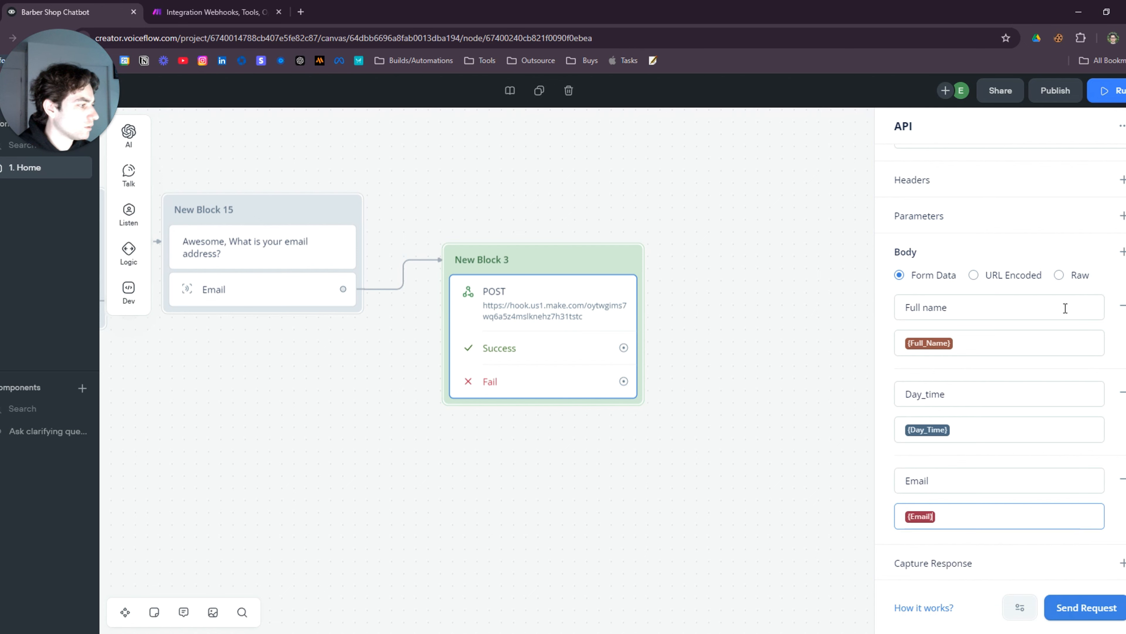
# Add body form fields Full name = {Full_Name} and Barber = {Barbe_name}
pyautogui.click(1123, 251)
pyautogui.click(979, 480)
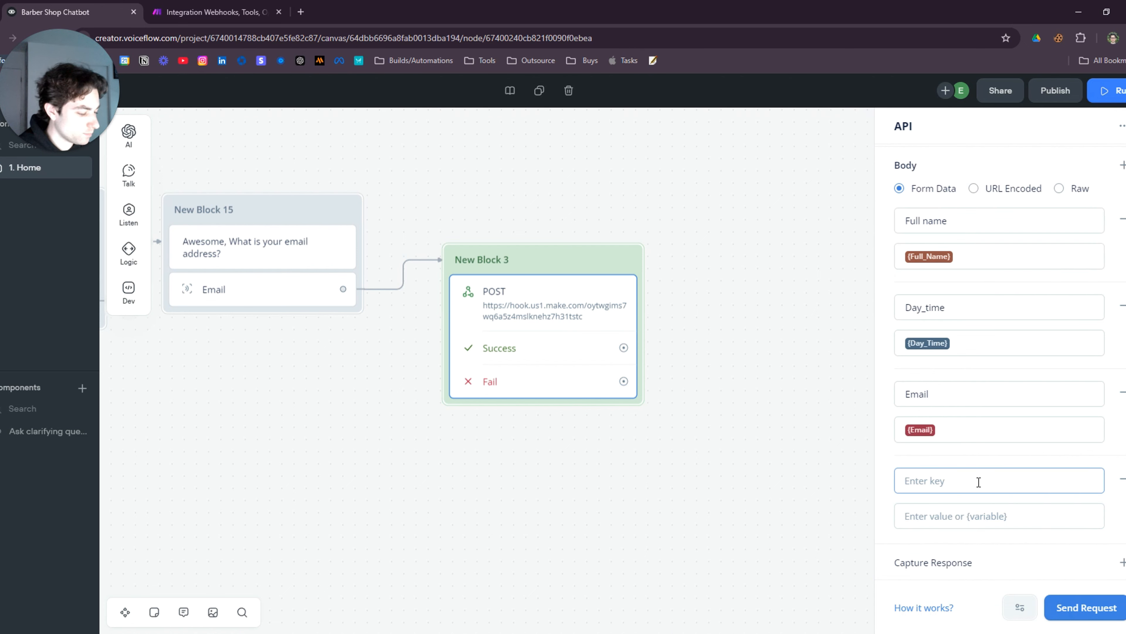
pyautogui.write('Full anem')
pyautogui.press('BackSpace')
pyautogui.press('BackSpace')
pyautogui.press('BackSpace')
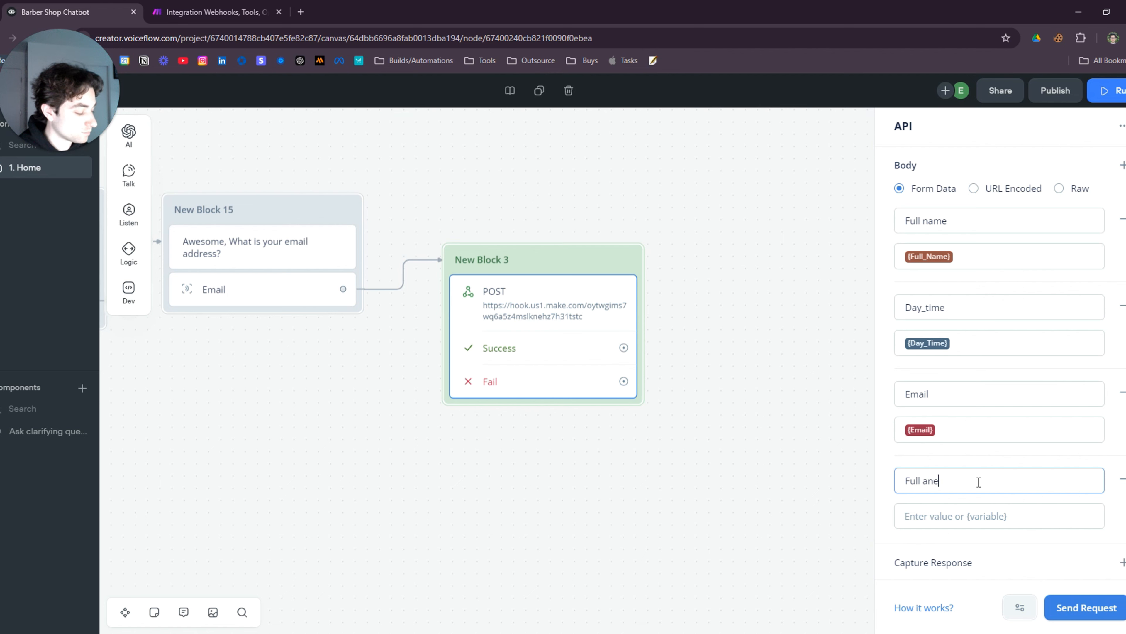
pyautogui.write('name')
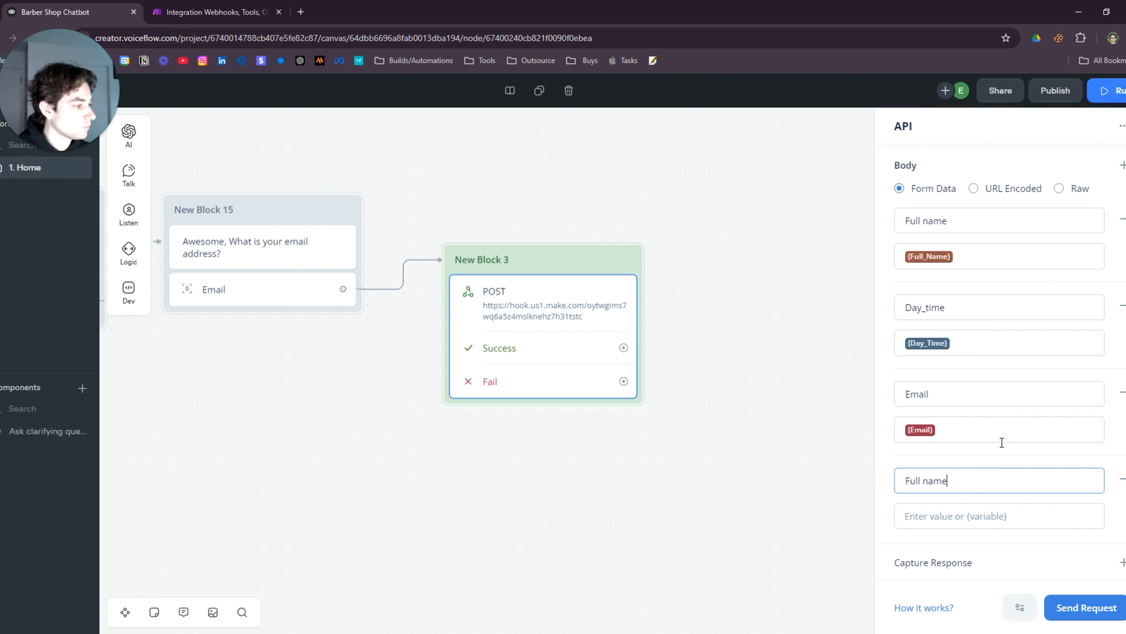
pyautogui.click(973, 514)
pyautogui.write('{')
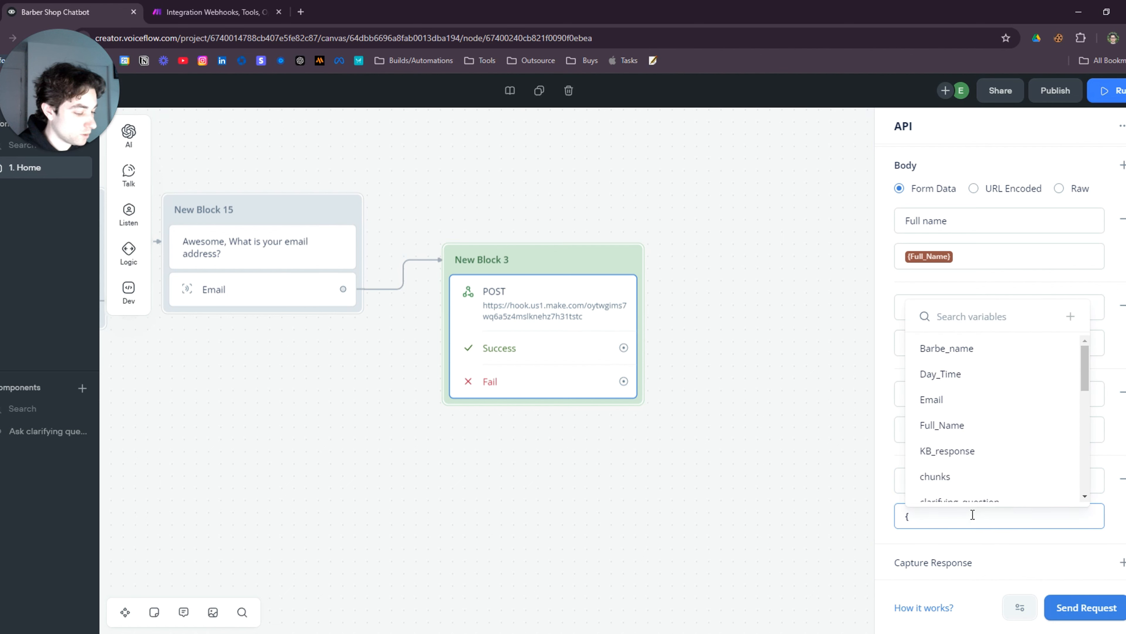
pyautogui.write('name')
pyautogui.click(955, 596)
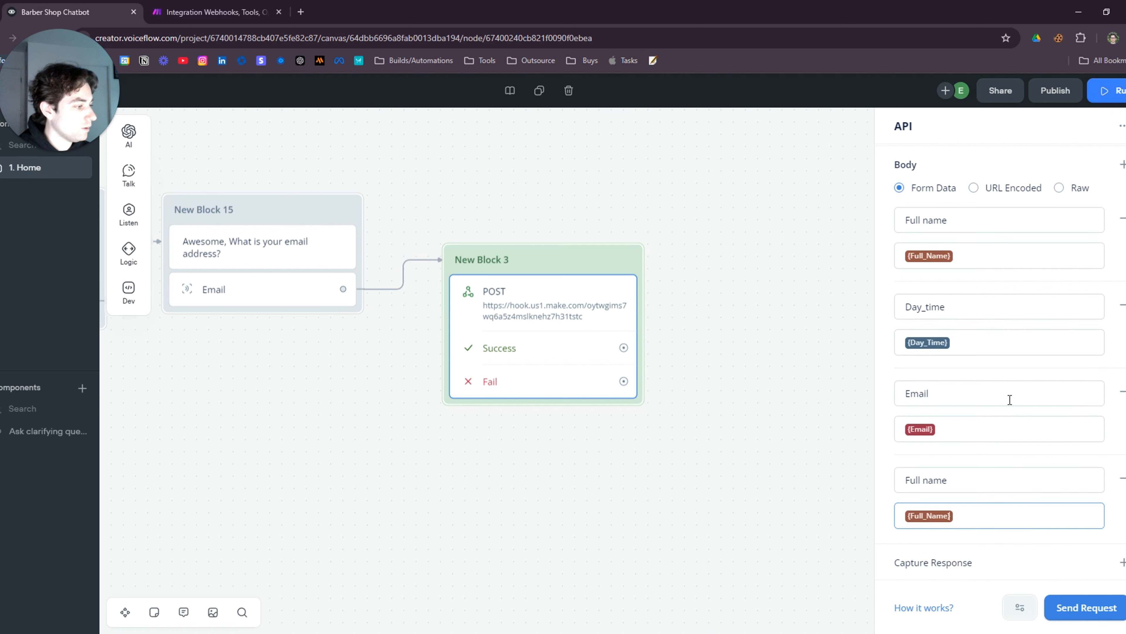
pyautogui.click(1122, 164)
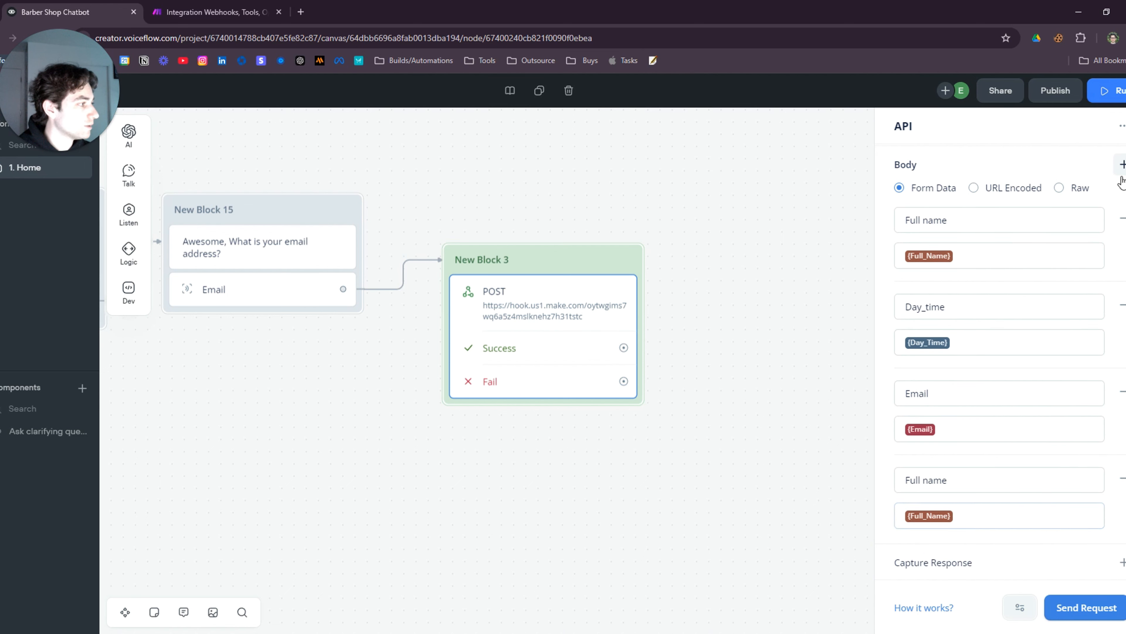
pyautogui.click(959, 480)
pyautogui.write('Barber')
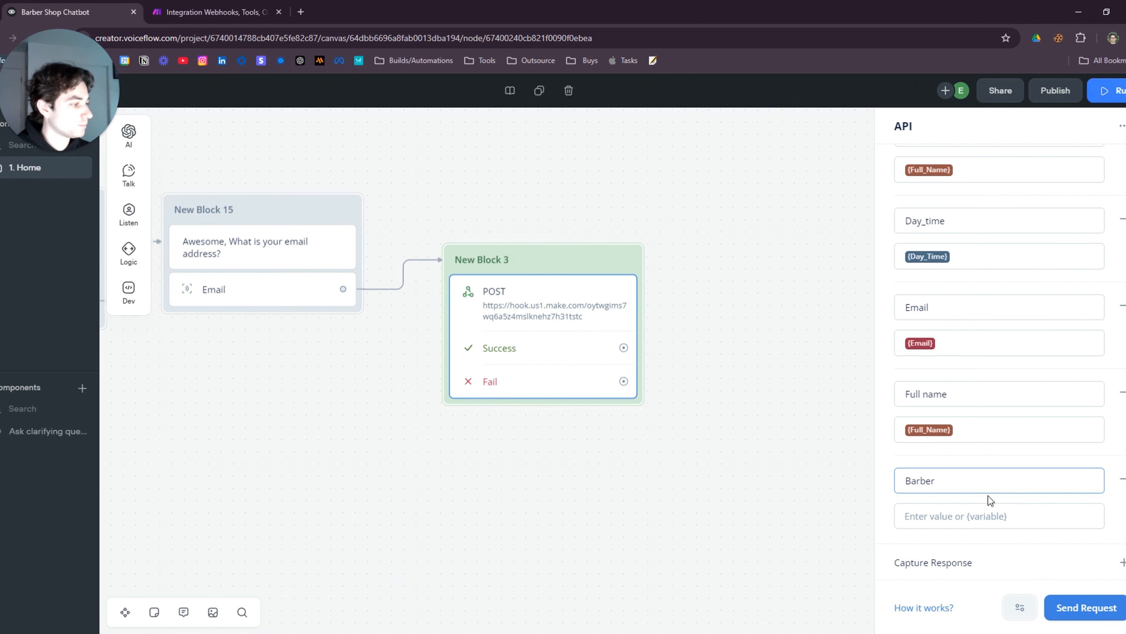
pyautogui.click(976, 514)
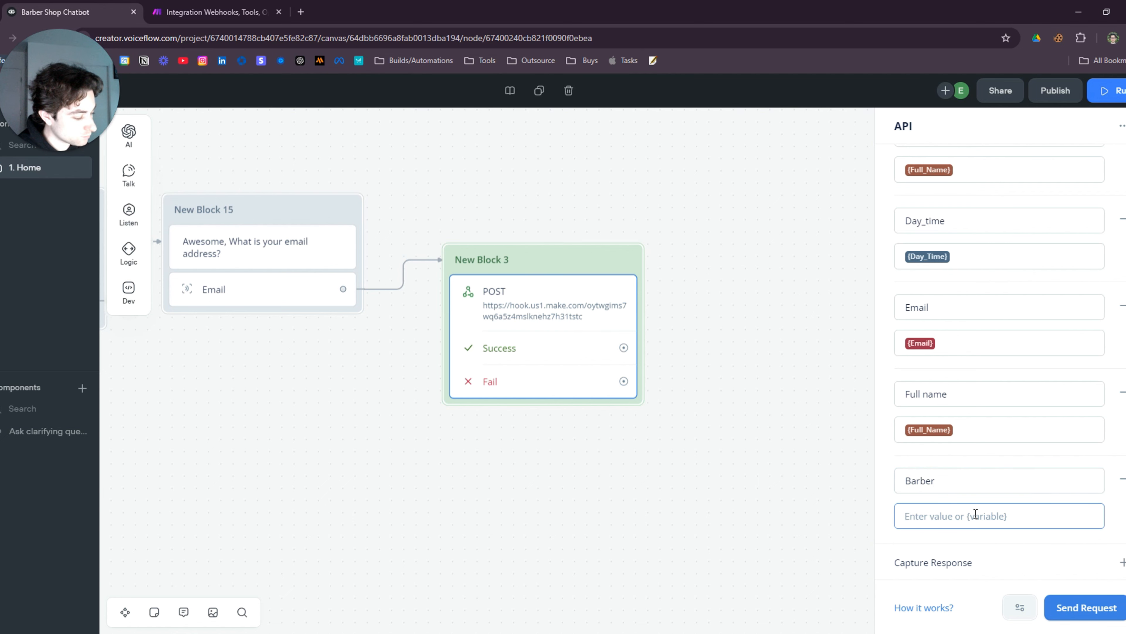
pyautogui.write('{nam')
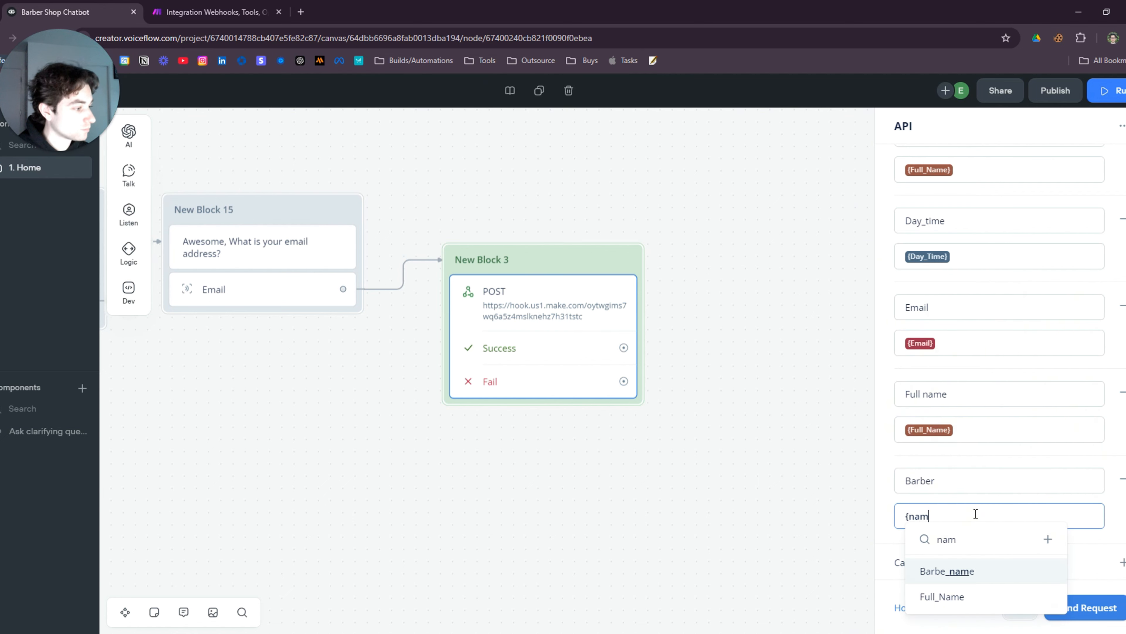
pyautogui.click(973, 572)
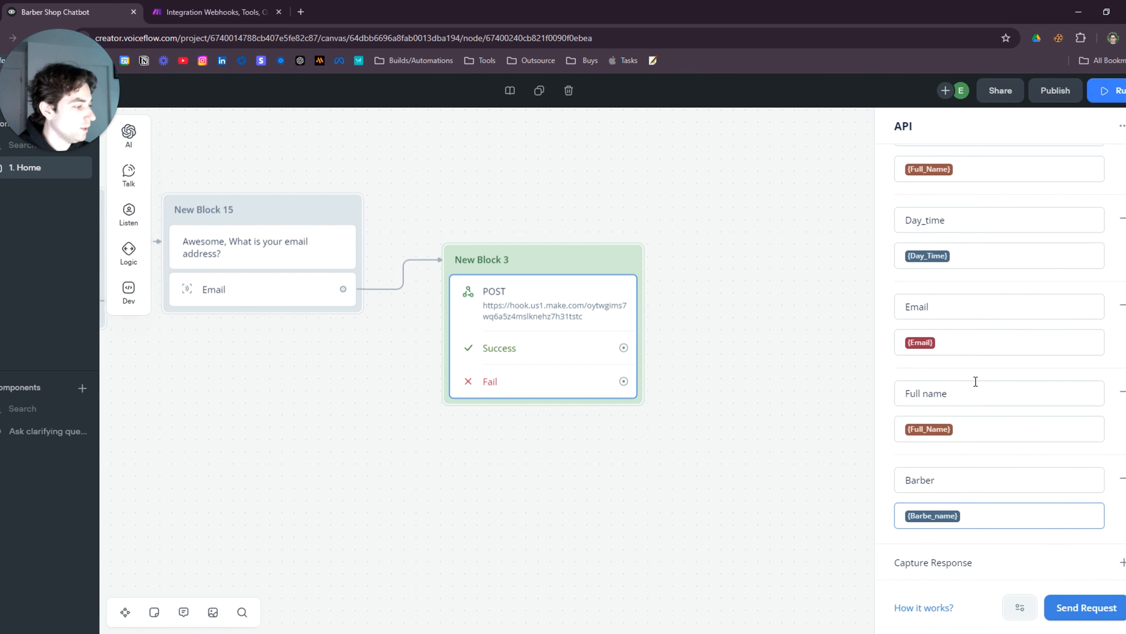
# Capture the response key response.message into a new variable named success
pyautogui.click(1119, 563)
pyautogui.scroll(-2, 993, 399)
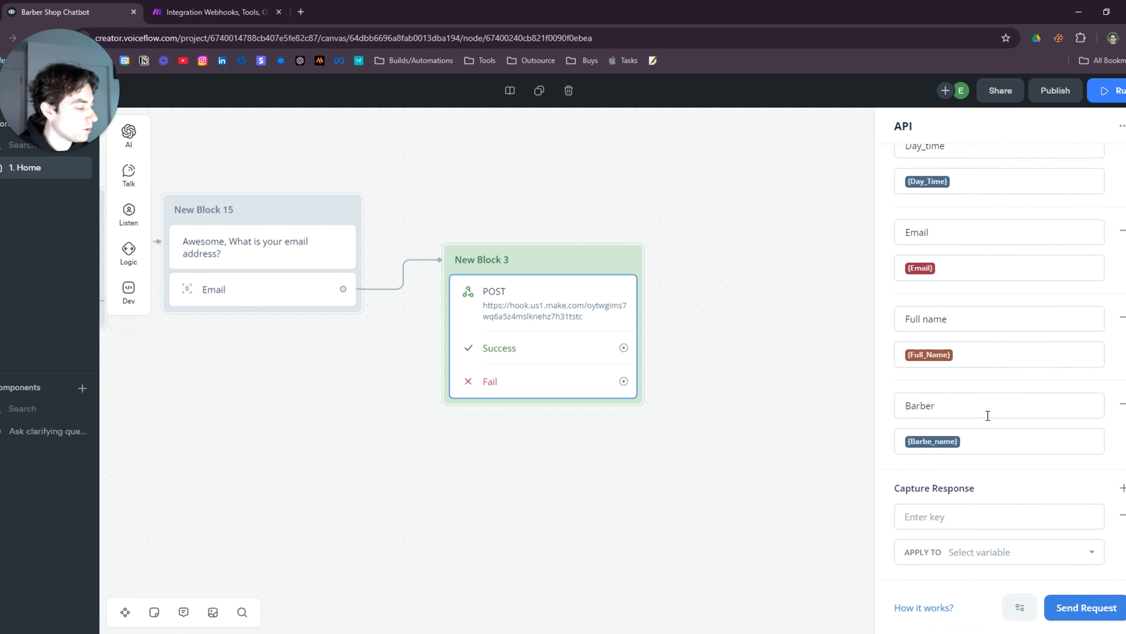
pyautogui.click(1037, 521)
pyautogui.write('response')
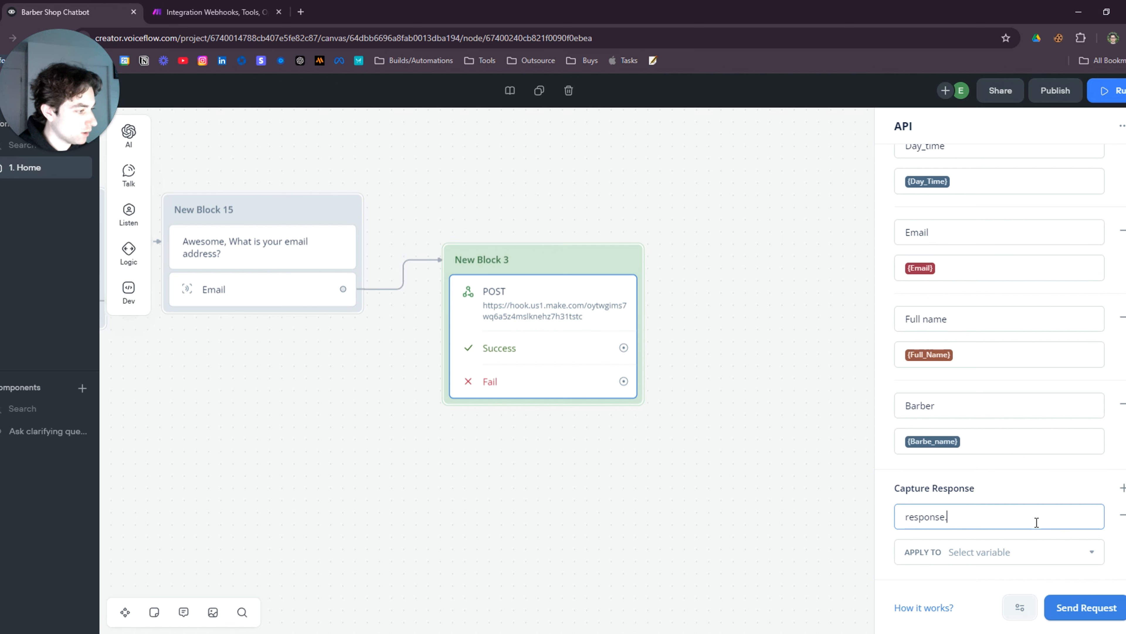
pyautogui.write('.message')
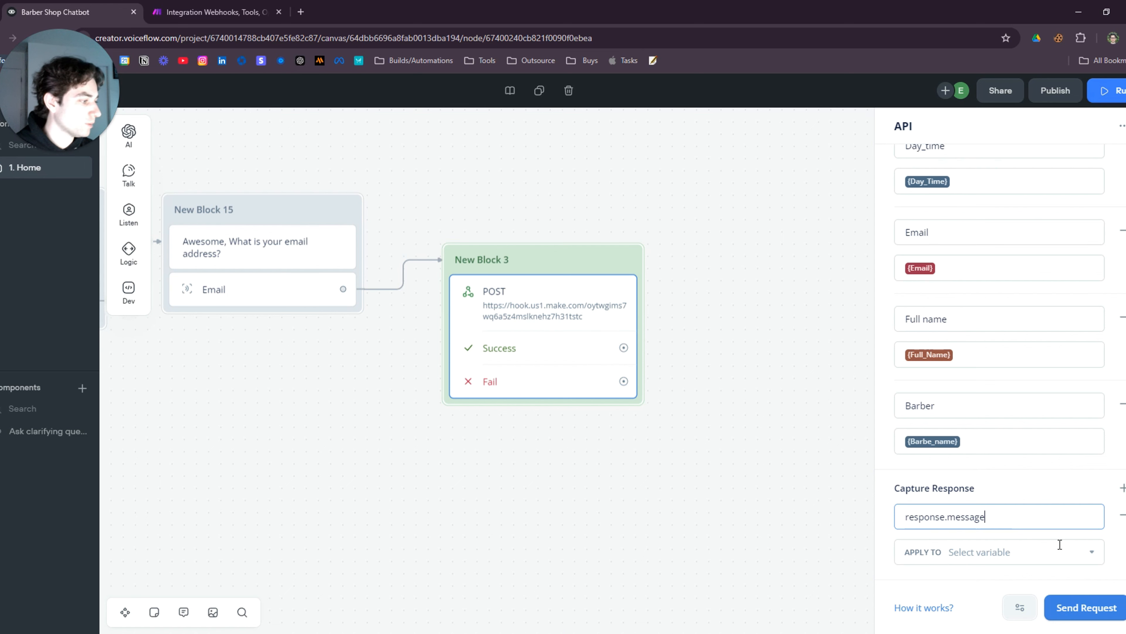
pyautogui.click(1092, 554)
pyautogui.click(1005, 516)
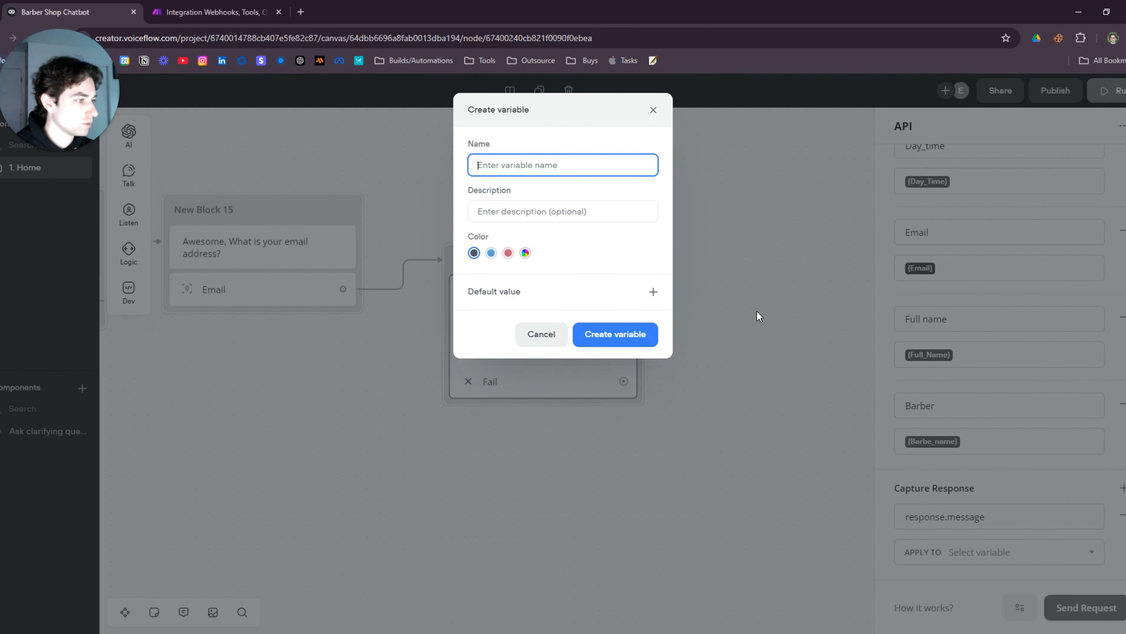
pyautogui.write('su')
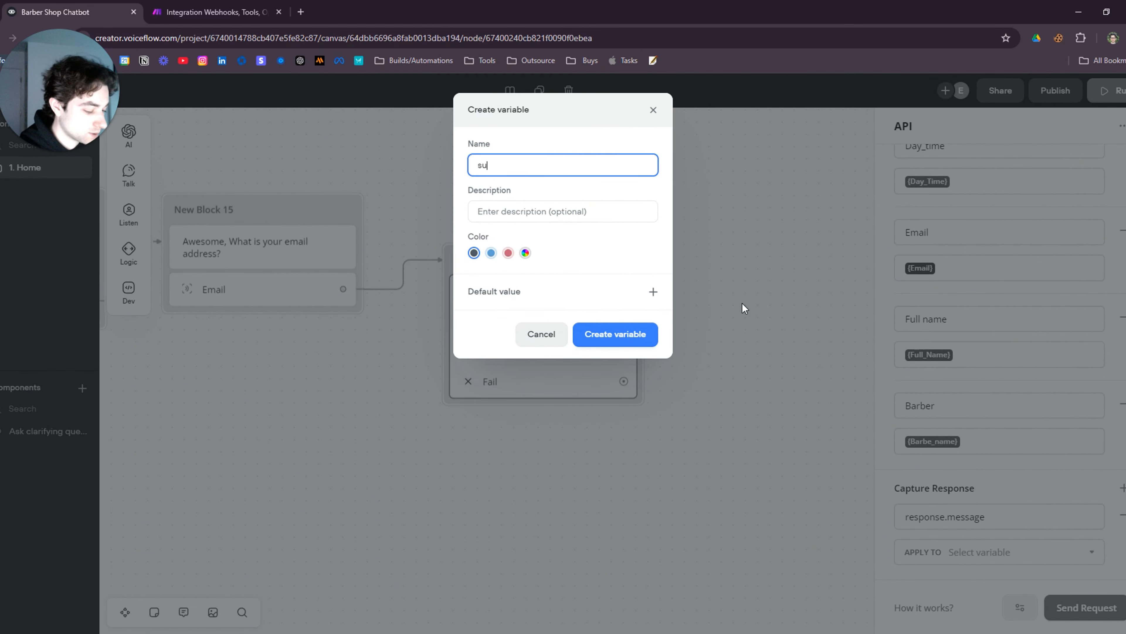
pyautogui.write('ccess')
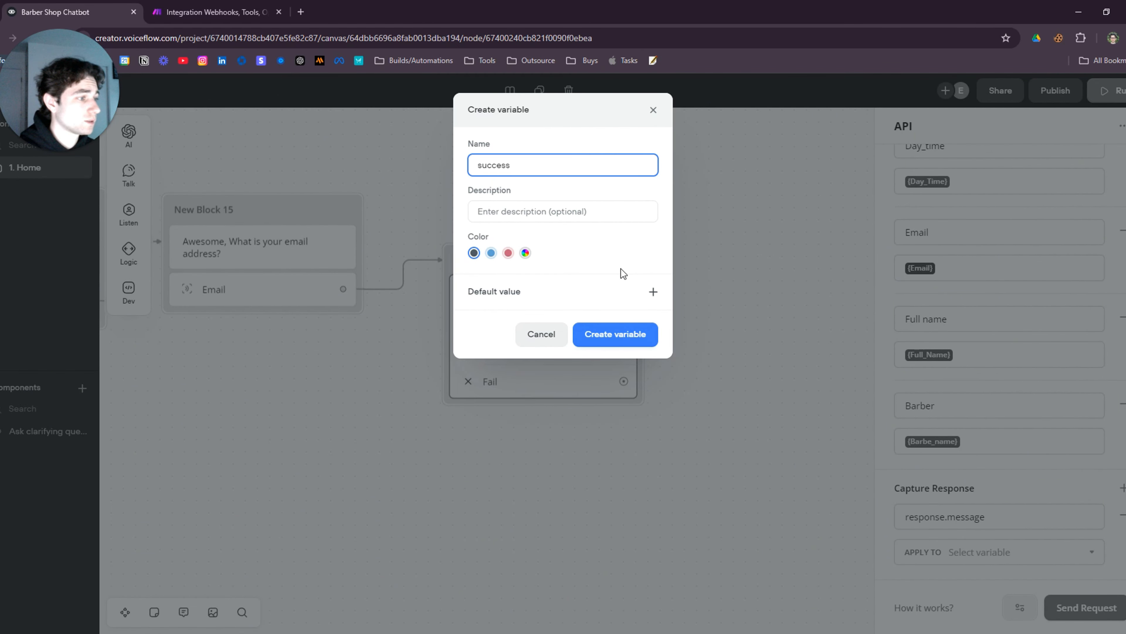
pyautogui.click(602, 334)
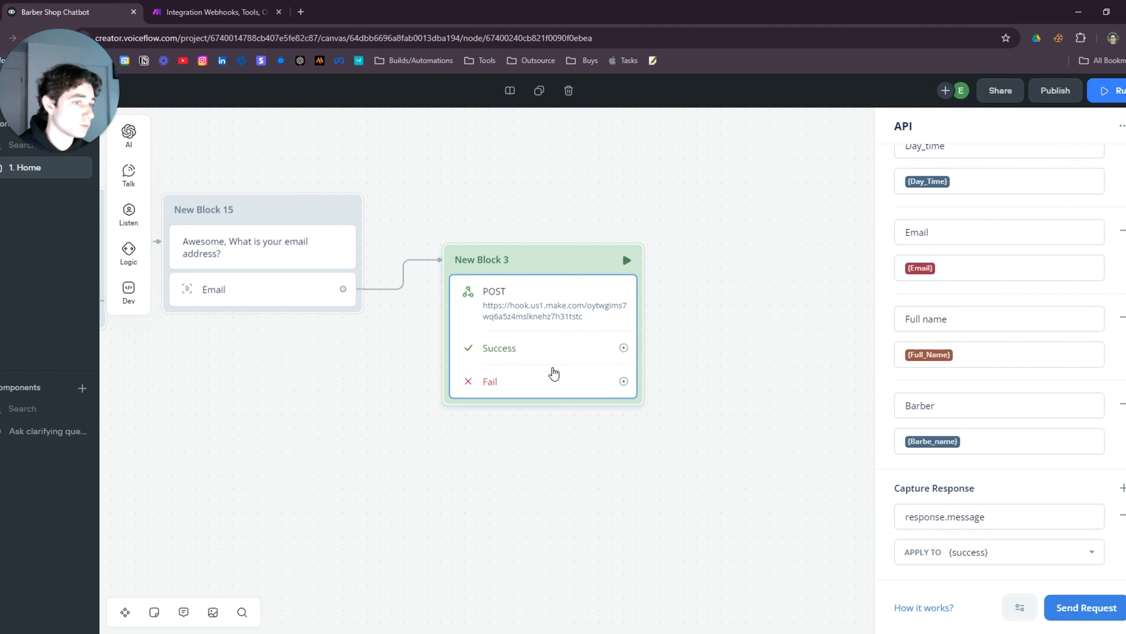
# Reopen the API block's settings and start a test Send Request
pyautogui.scroll(5, 978, 436)
pyautogui.scroll(-5, 978, 436)
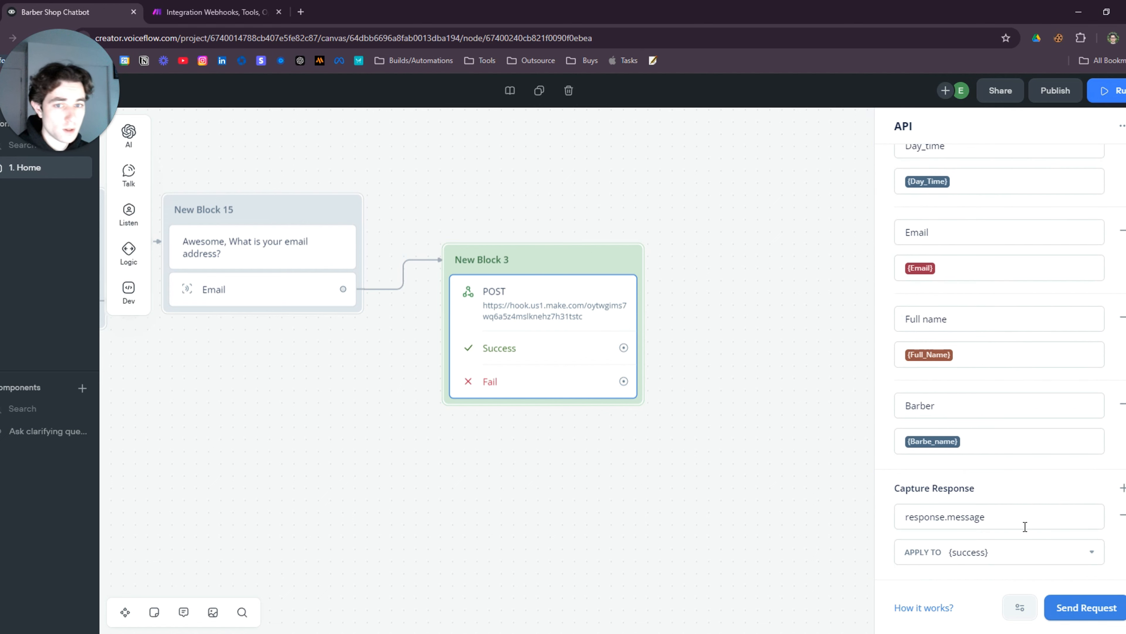
pyautogui.scroll(5, 1033, 466)
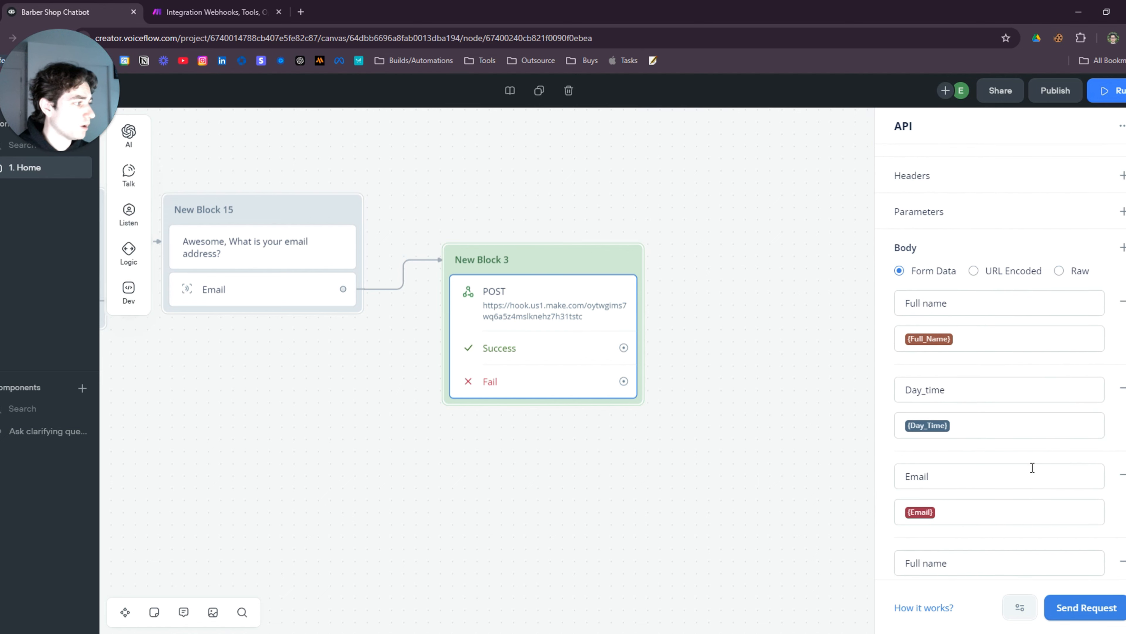
pyautogui.click(703, 372)
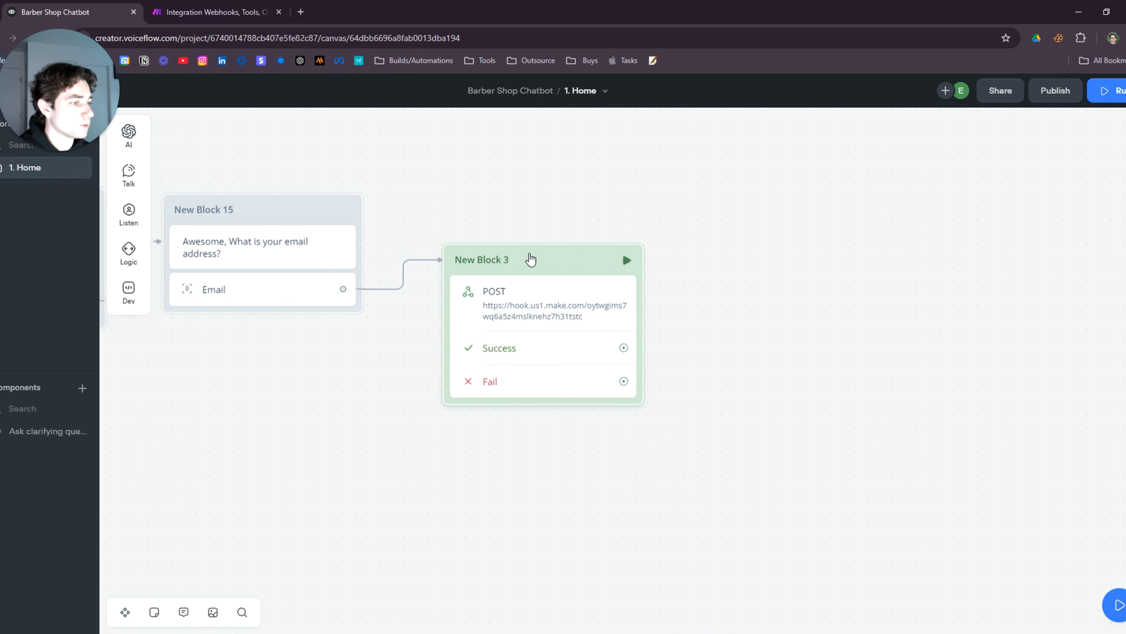
pyautogui.click(566, 315)
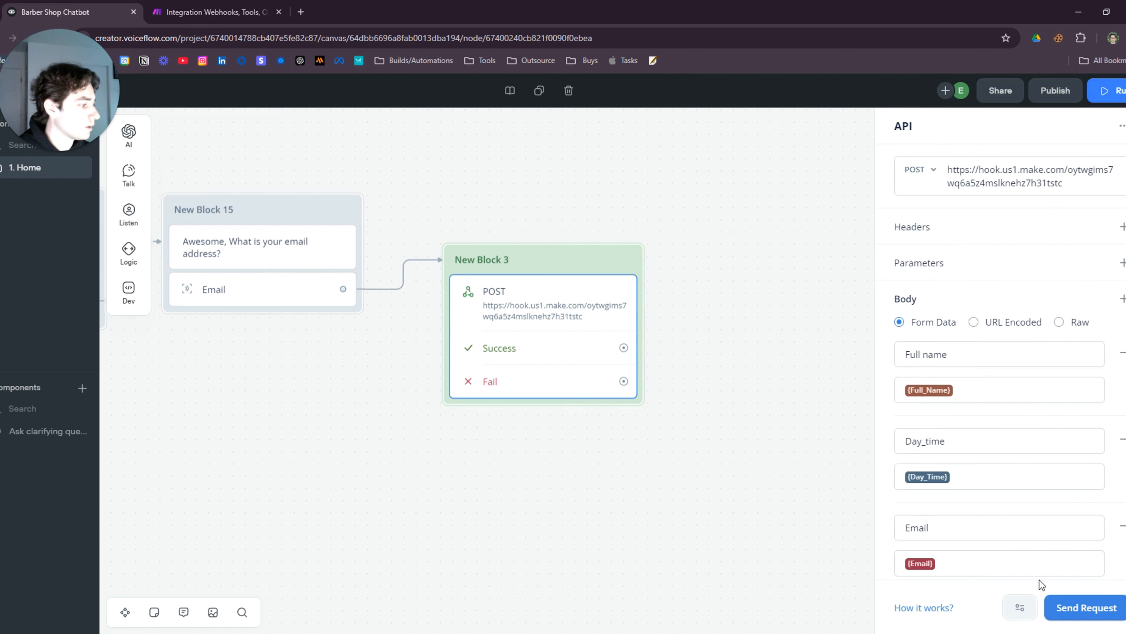
pyautogui.click(1070, 610)
# Fill the test variables with a full name, Day_Time Friday 11AM and the suggested email
pyautogui.click(248, 8)
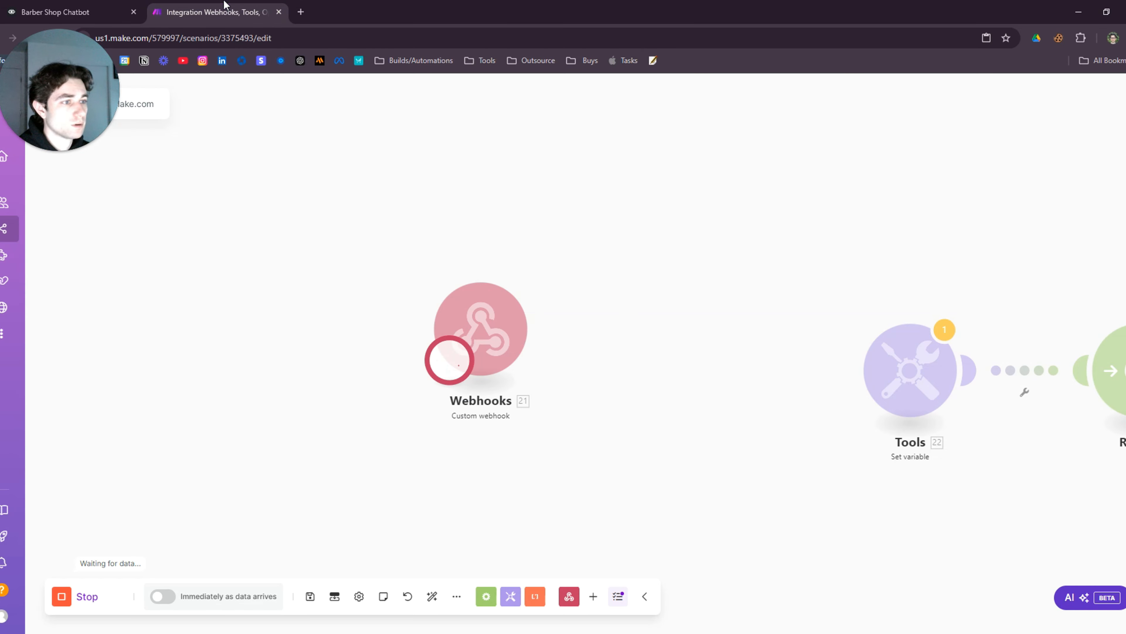
pyautogui.click(98, 6)
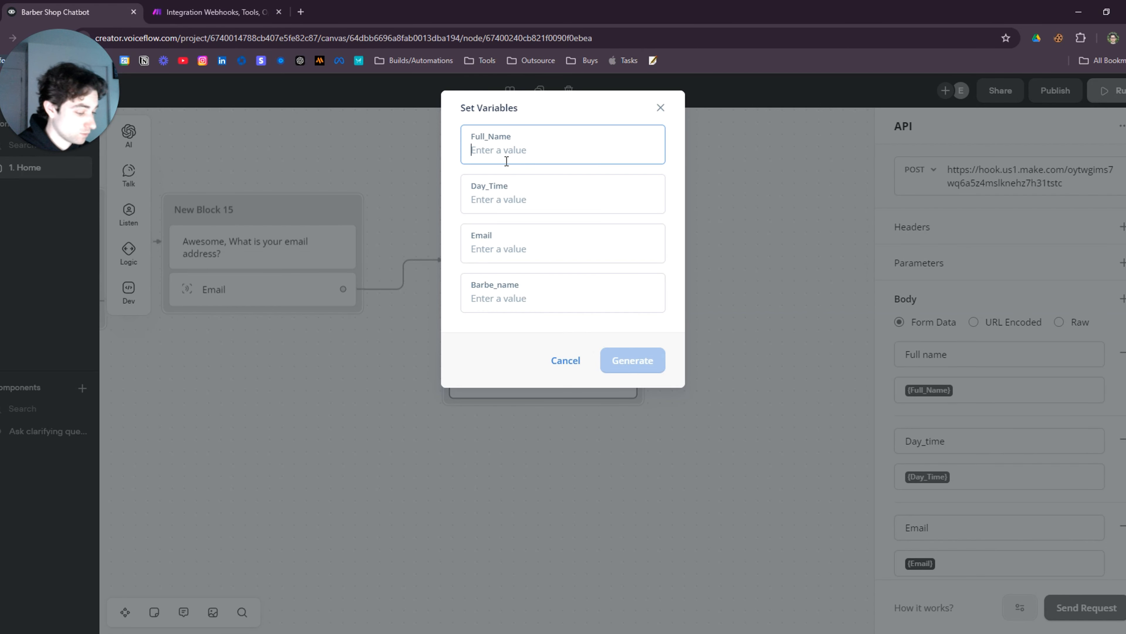
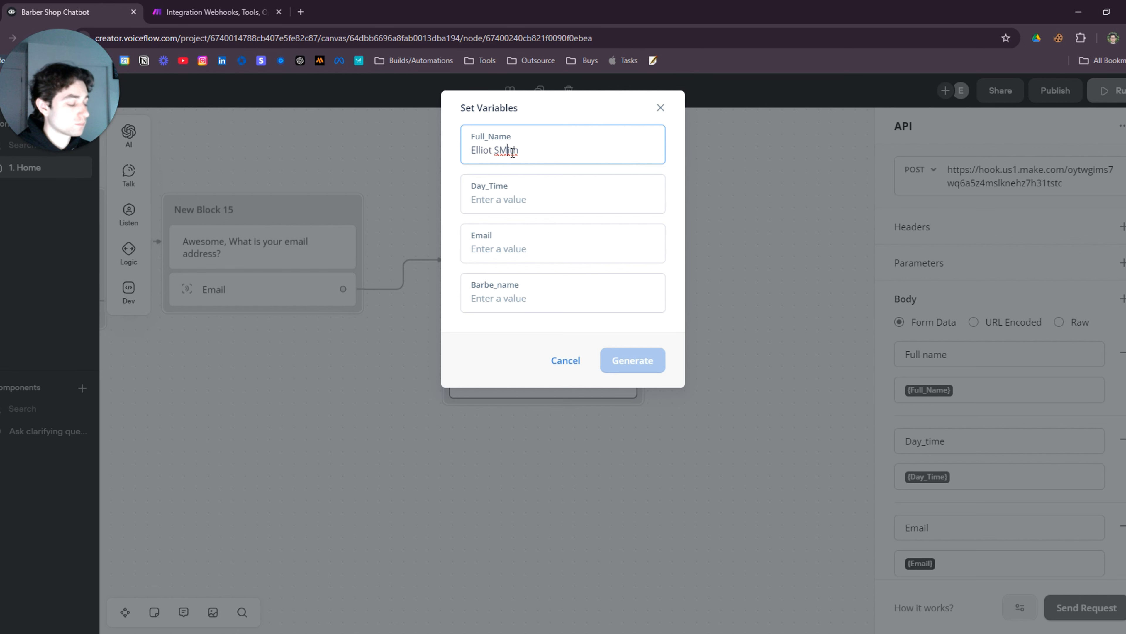
pyautogui.click(548, 199)
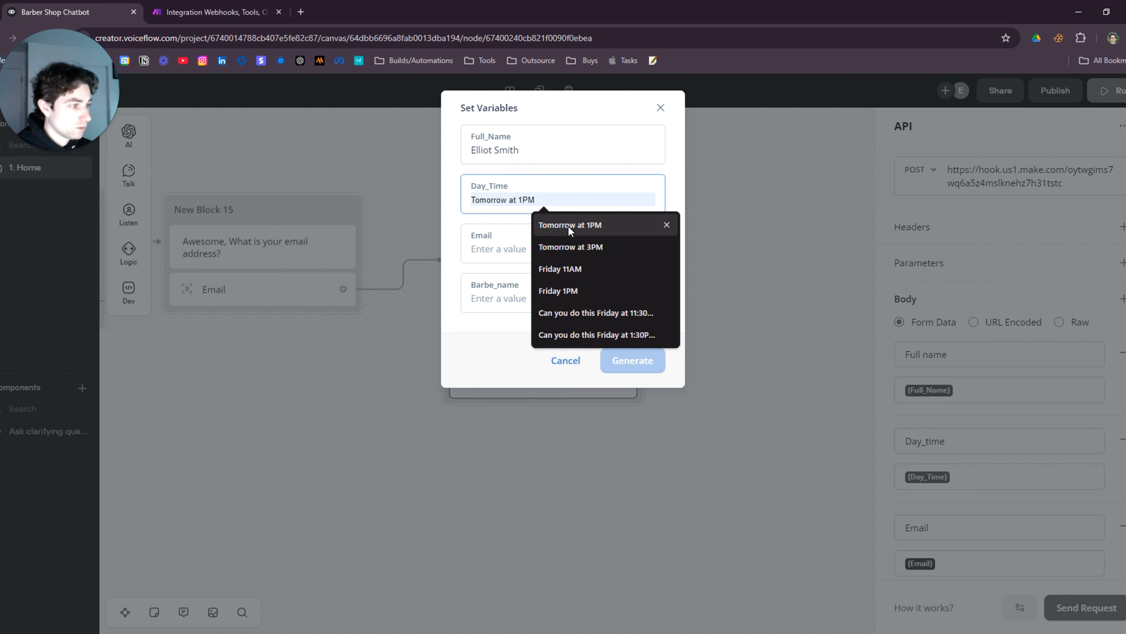
pyautogui.click(663, 268)
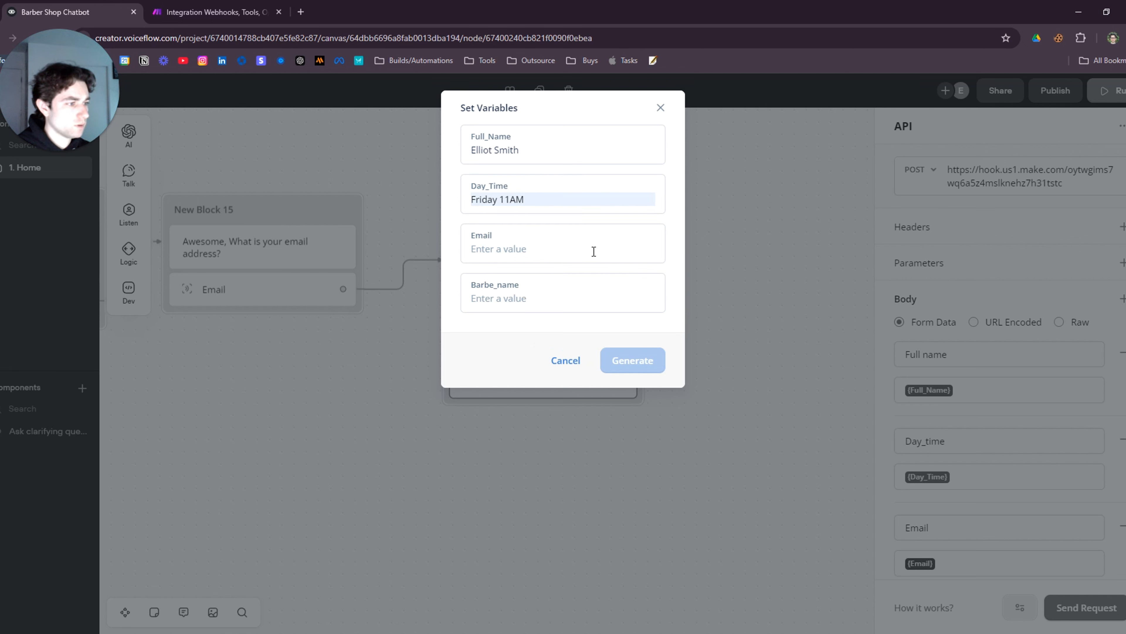
pyautogui.click(515, 248)
pyautogui.click(576, 278)
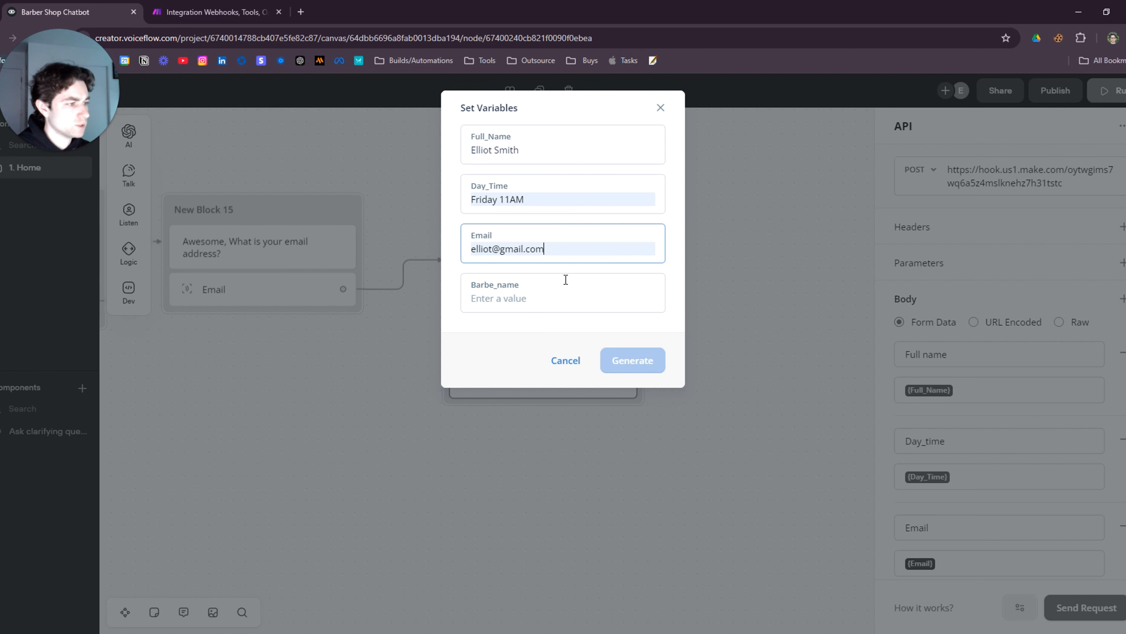
# Enter the barber's name, send the test request, and view the received data in Make
pyautogui.click(515, 299)
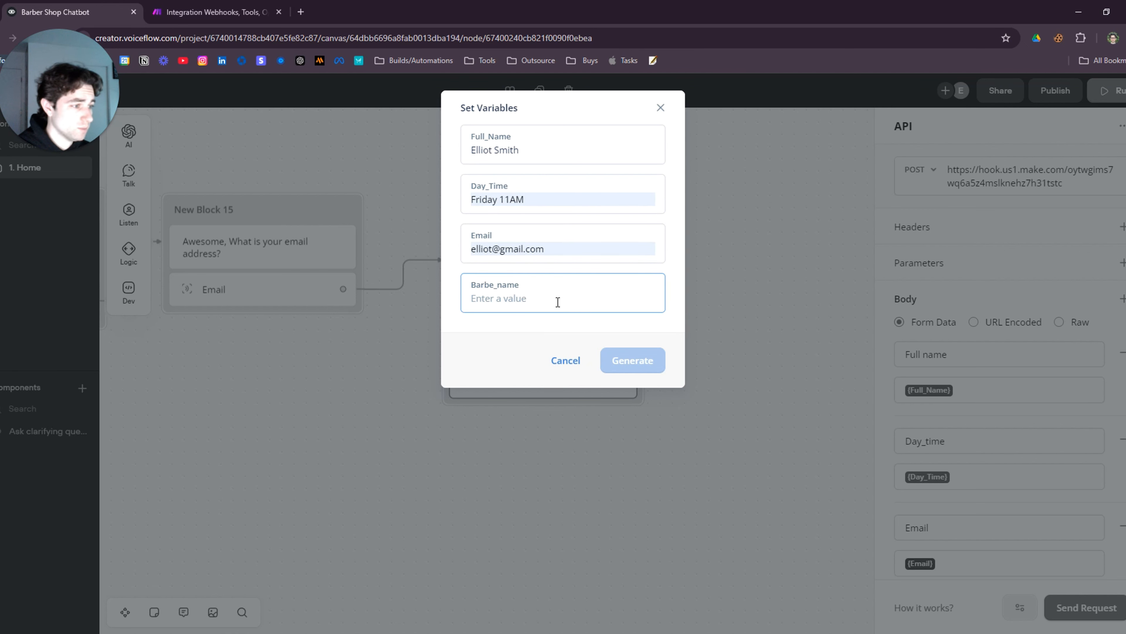
pyautogui.write('Marcus')
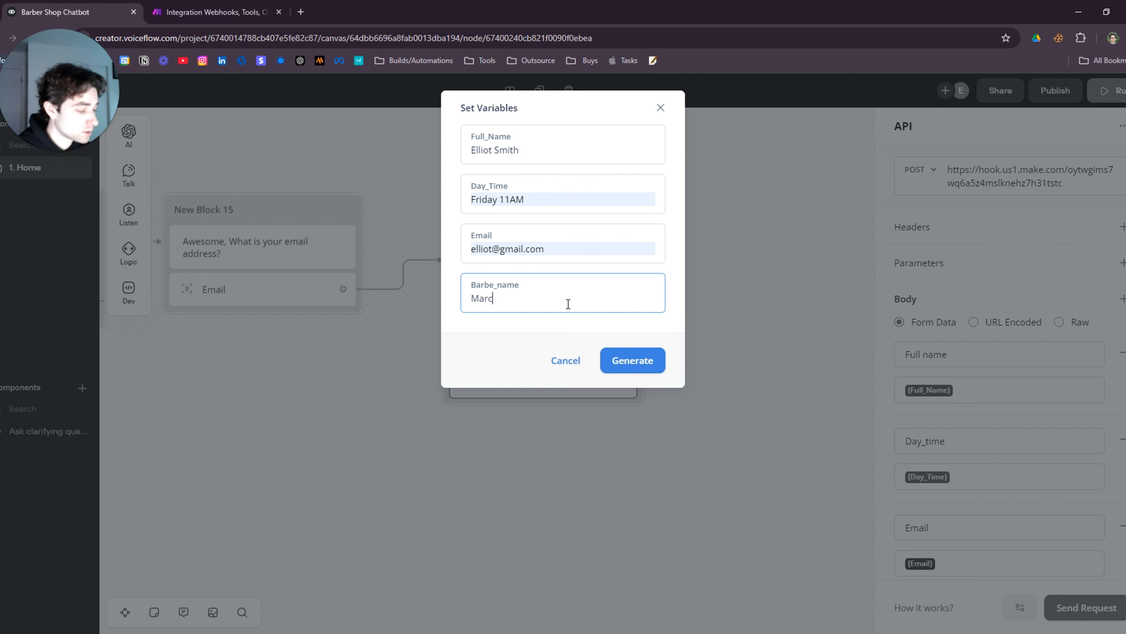
pyautogui.click(632, 358)
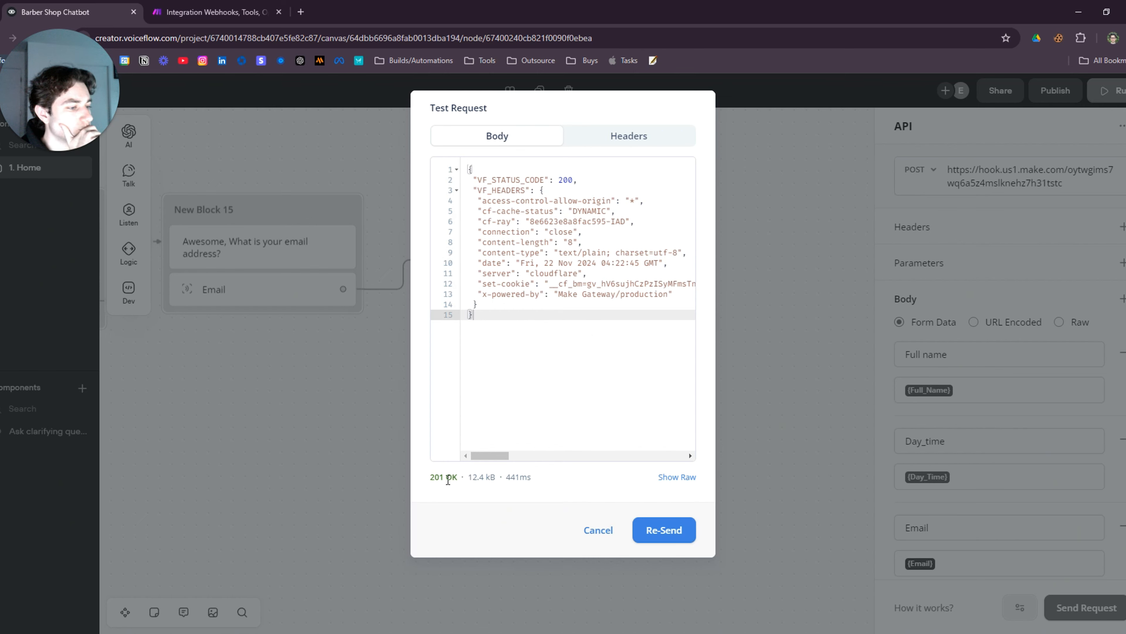
pyautogui.click(564, 190)
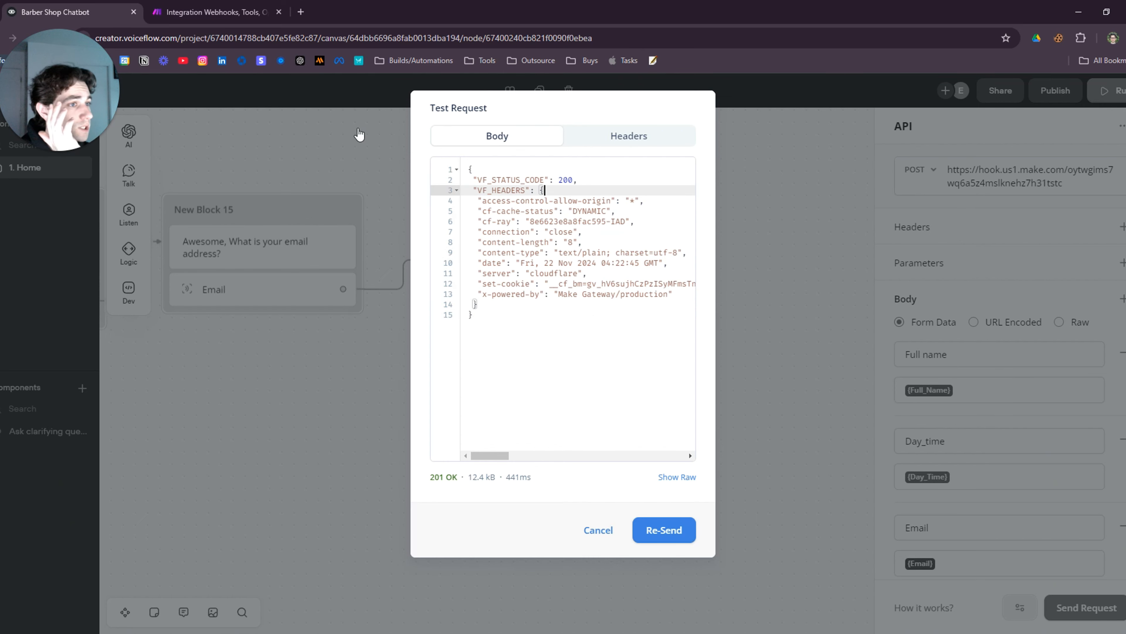
pyautogui.click(212, 9)
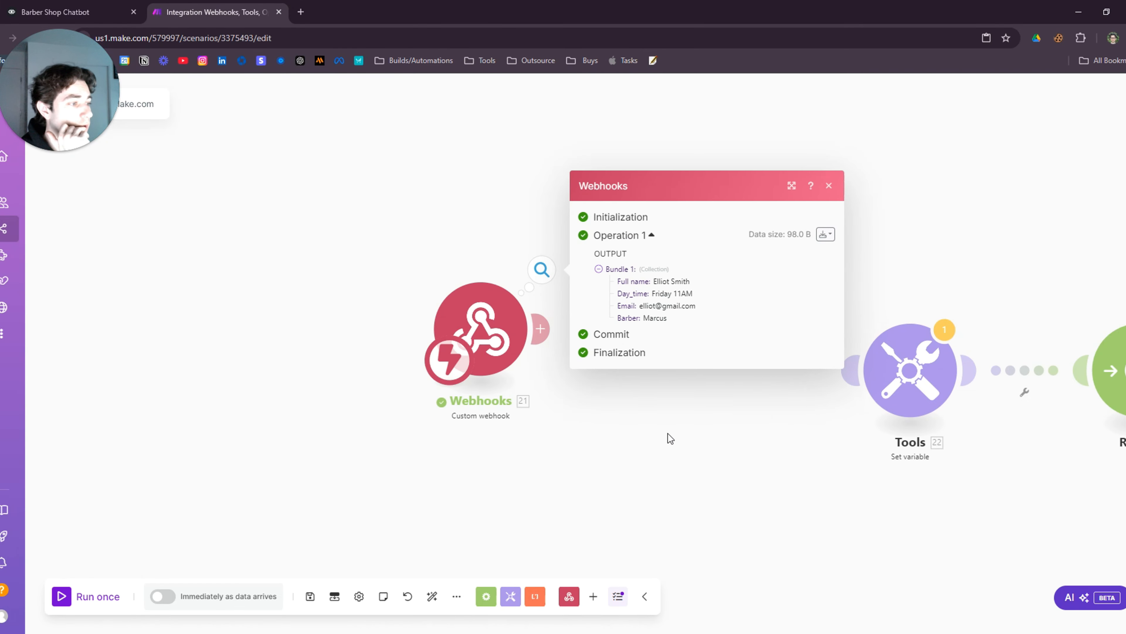
# Close the webhook output details and place the Webhooks trigger beside the Tools module
pyautogui.moveTo(672, 439); pyautogui.dragTo(507, 419)
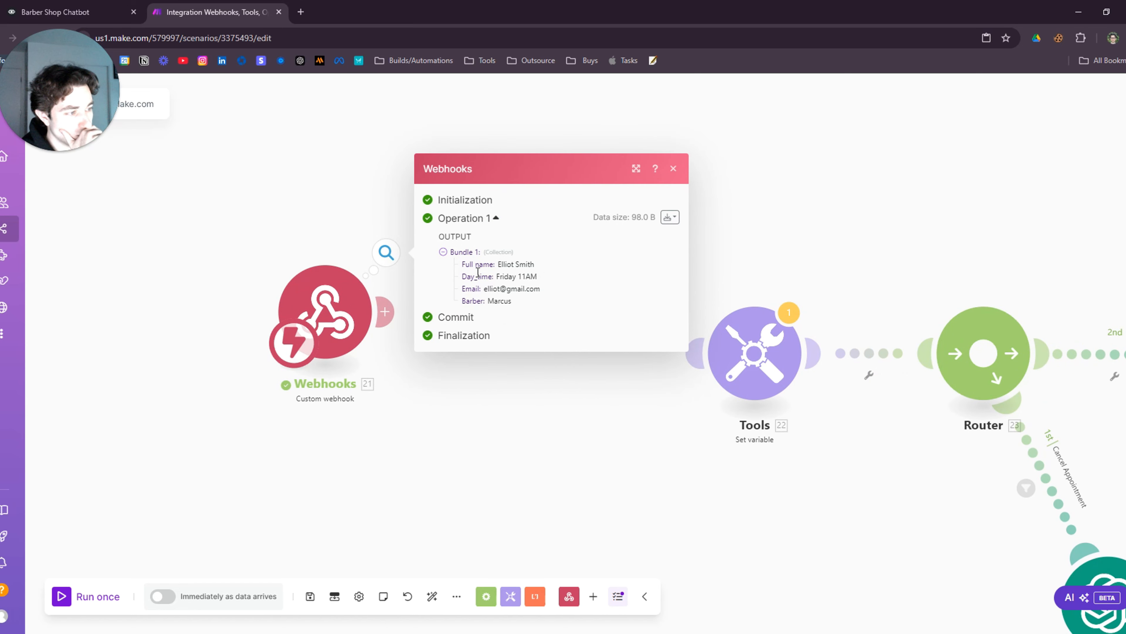
pyautogui.click(523, 421)
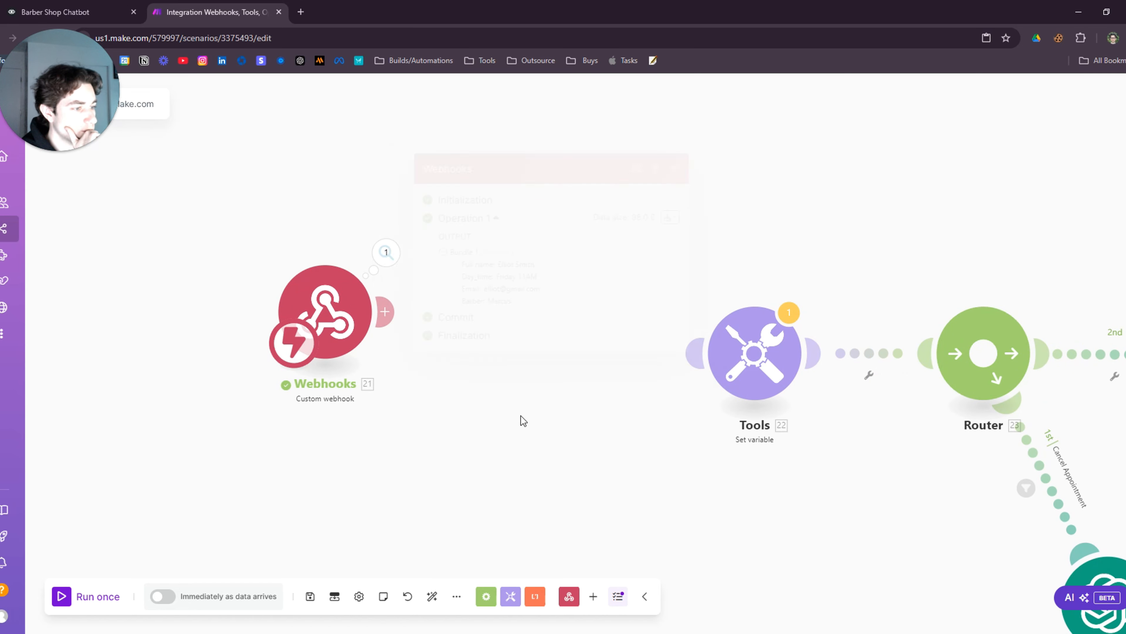
pyautogui.moveTo(326, 319); pyautogui.dragTo(552, 365)
pyautogui.moveTo(758, 352)
pyautogui.mouseDown()
pyautogui.moveTo(742, 352)
pyautogui.moveTo(762, 351)
pyautogui.mouseUp()
pyautogui.scroll(-5, 677, 431)
pyautogui.moveTo(650, 449); pyautogui.dragTo(615, 411)
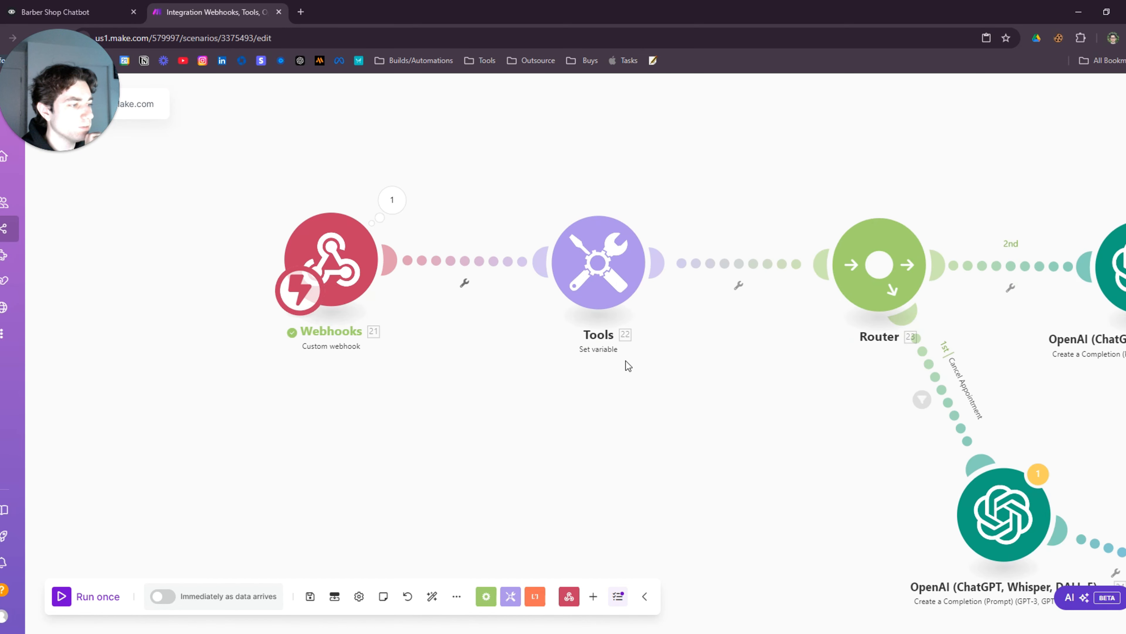
# Review the Tools variable settings, then pan the canvas to centre on the OpenAI module
pyautogui.click(630, 288)
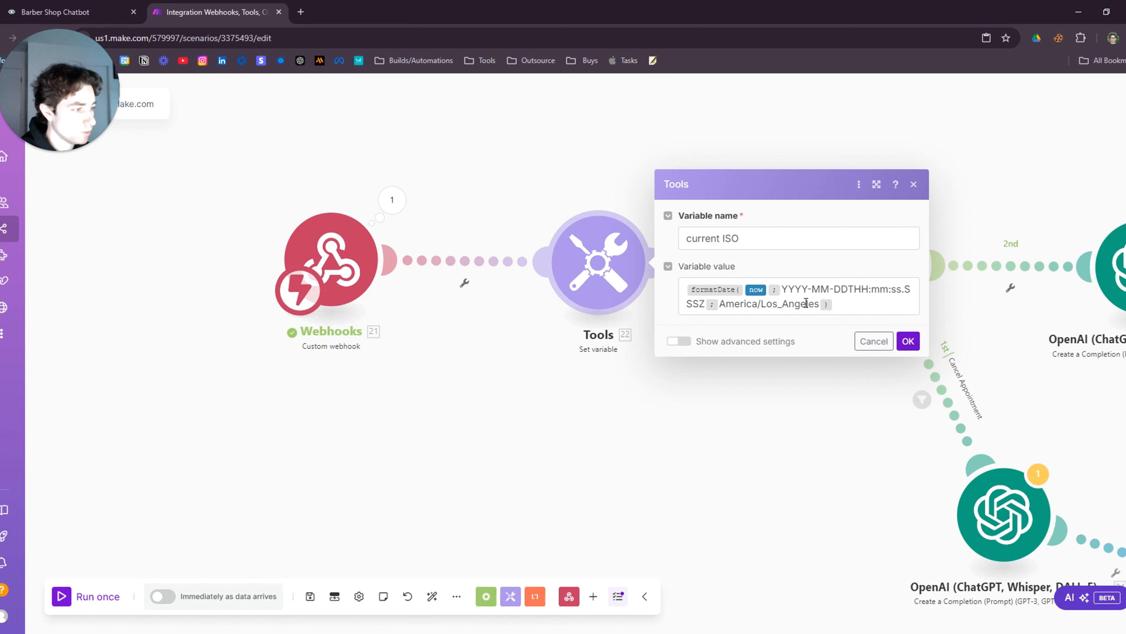
pyautogui.click(727, 432)
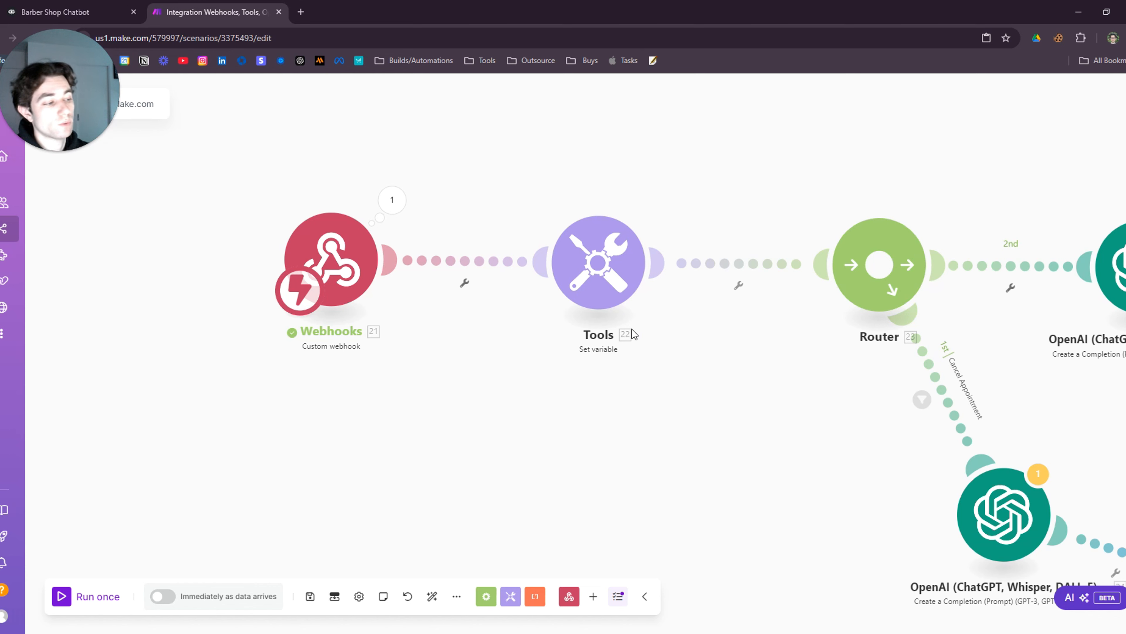
pyautogui.moveTo(812, 367); pyautogui.dragTo(472, 345)
pyautogui.moveTo(788, 405); pyautogui.dragTo(712, 350)
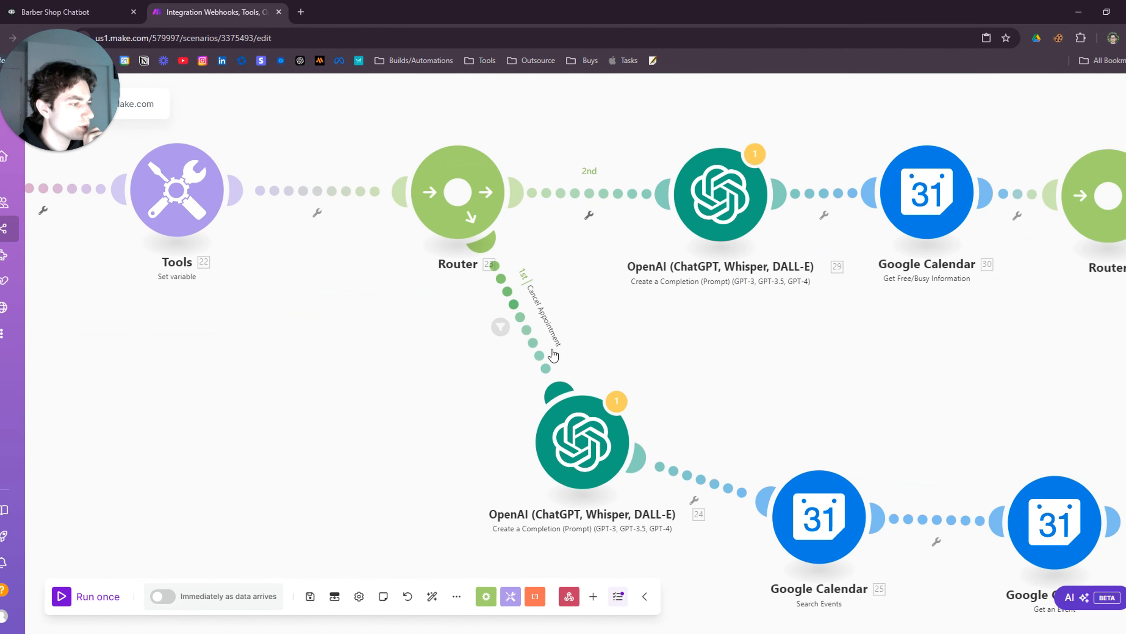
pyautogui.scroll(-3, 553, 355)
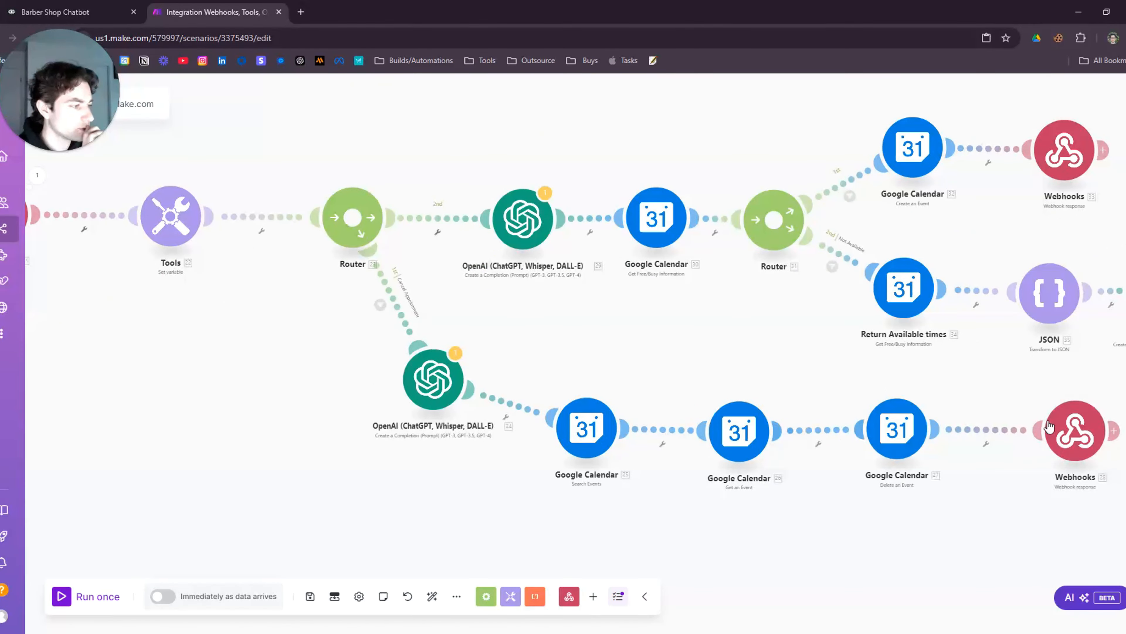
pyautogui.moveTo(662, 357); pyautogui.dragTo(804, 426)
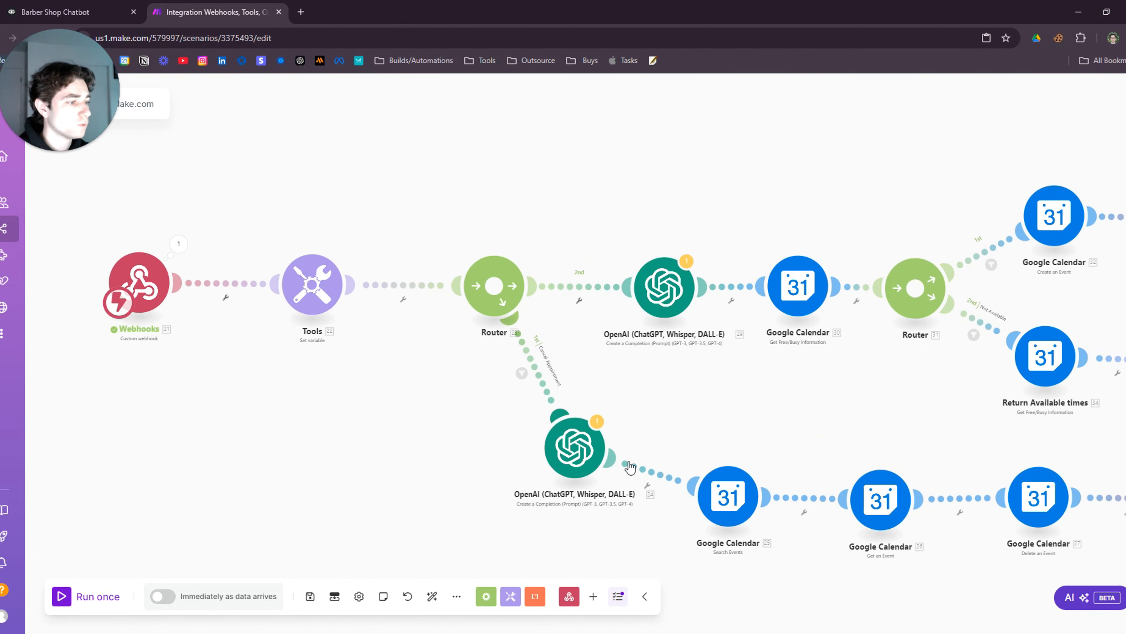
pyautogui.scroll(4, 636, 397)
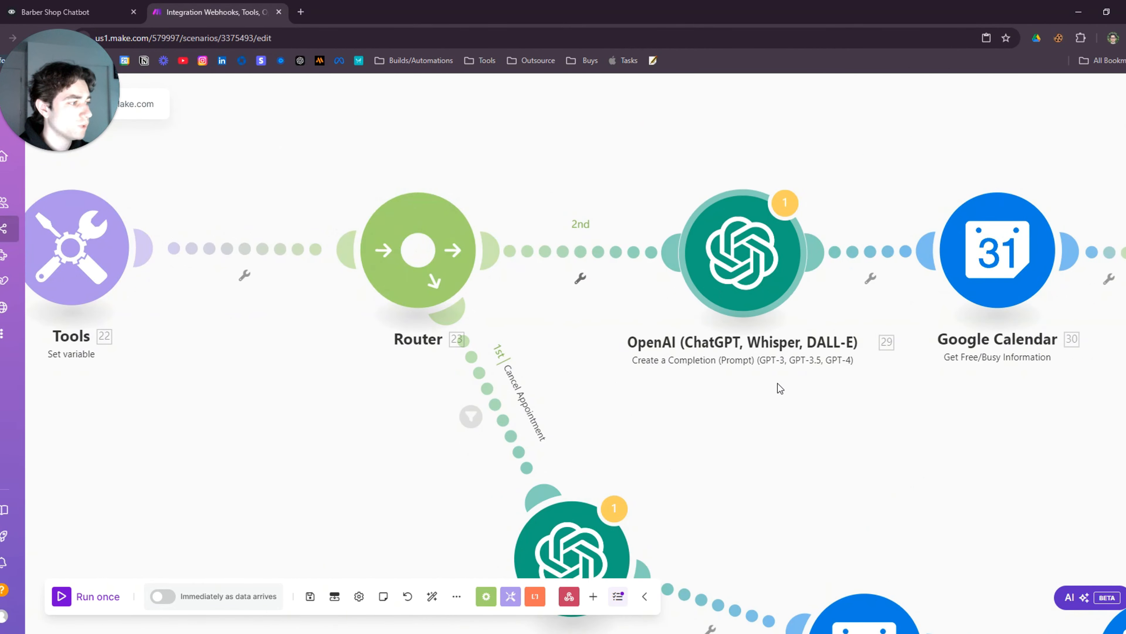
pyautogui.scroll(-3, 810, 419)
pyautogui.moveTo(777, 434); pyautogui.dragTo(653, 450)
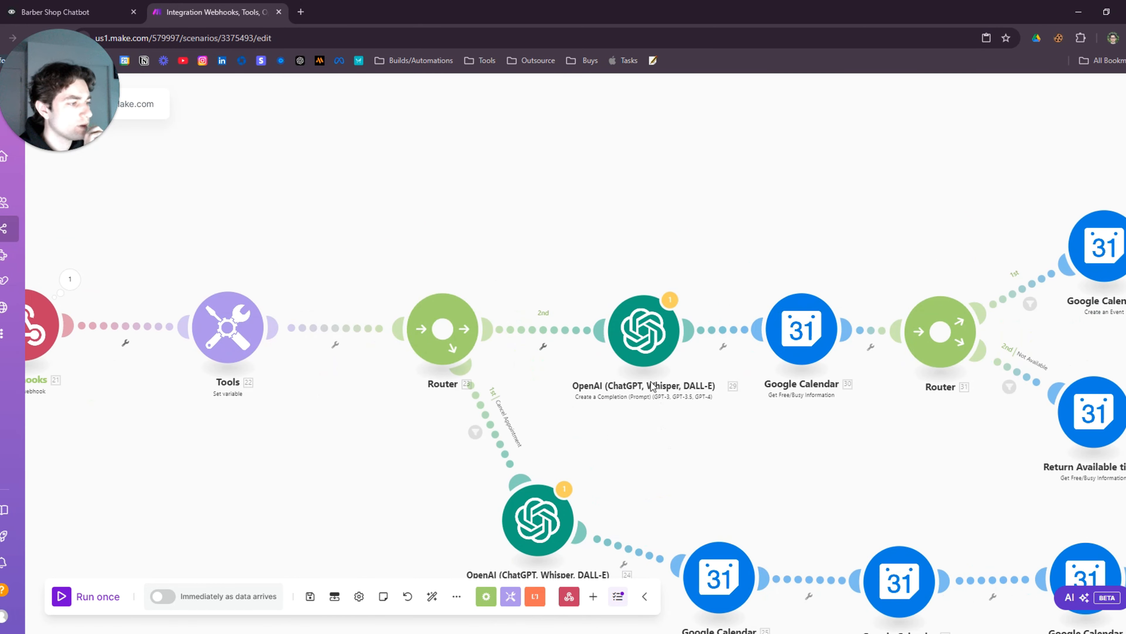
# In the OpenAI module's Message 2, replace the 38.DateRequested pill with the webhook's 21. Day_time
pyautogui.click(643, 342)
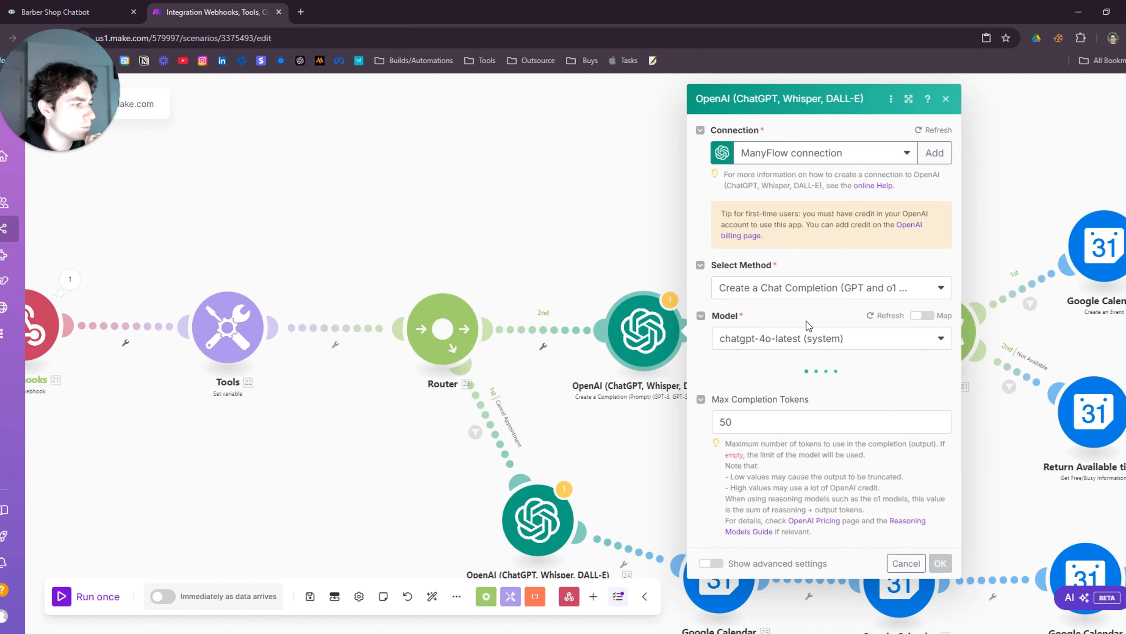
pyautogui.scroll(-4, 816, 310)
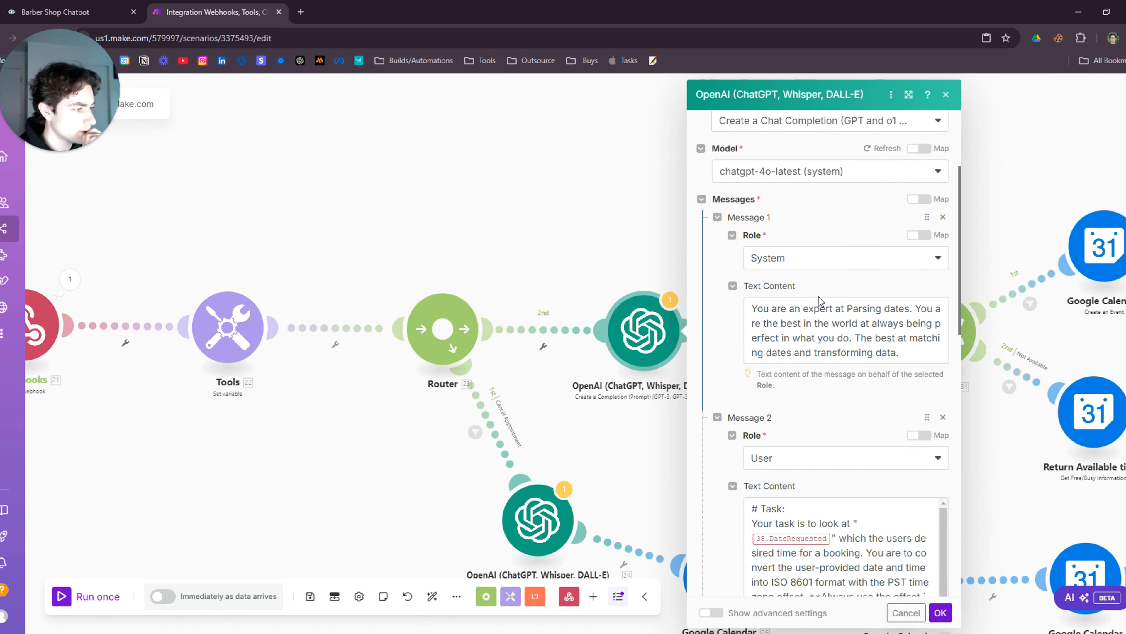
pyautogui.scroll(-2, 818, 297)
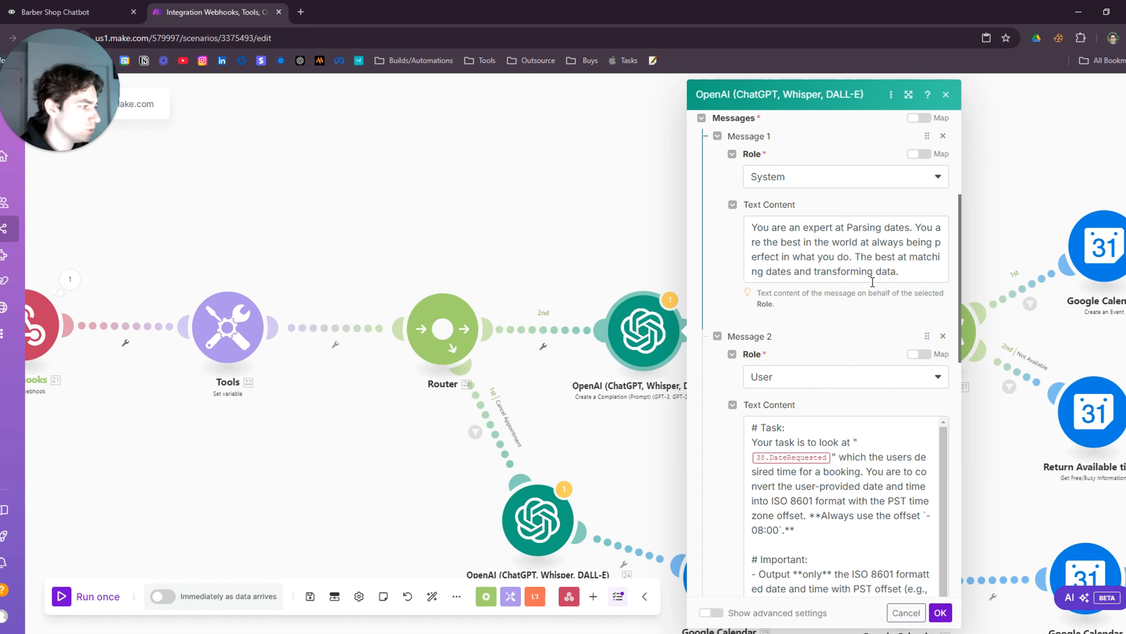
pyautogui.scroll(-4, 824, 306)
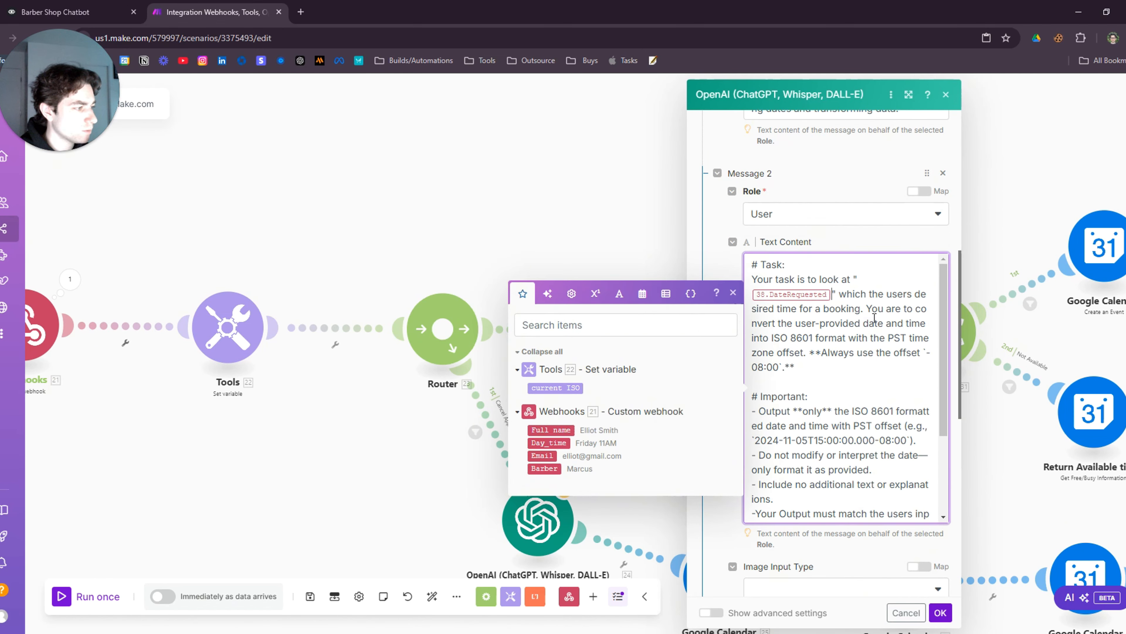
pyautogui.click(848, 309)
pyautogui.press('BackSpace')
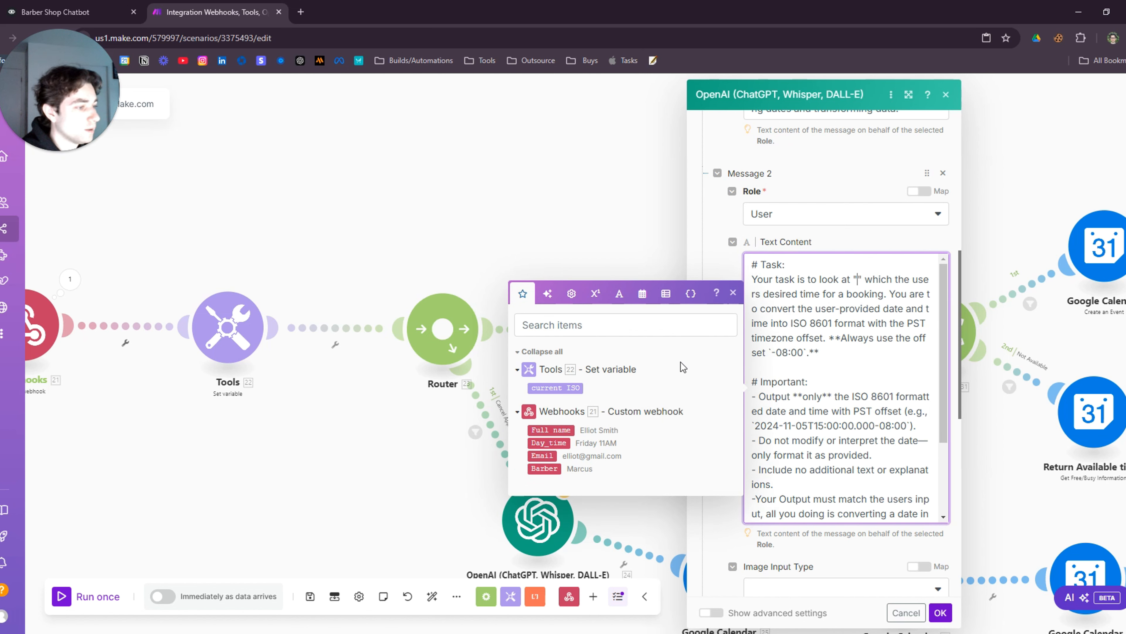
pyautogui.click(562, 442)
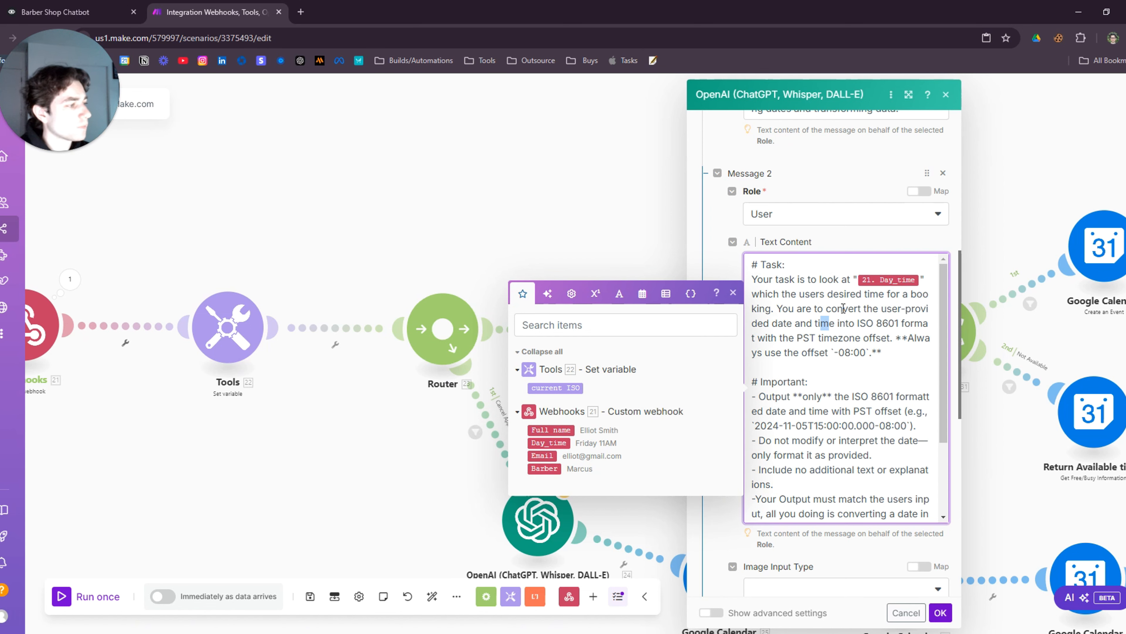
pyautogui.click(829, 314)
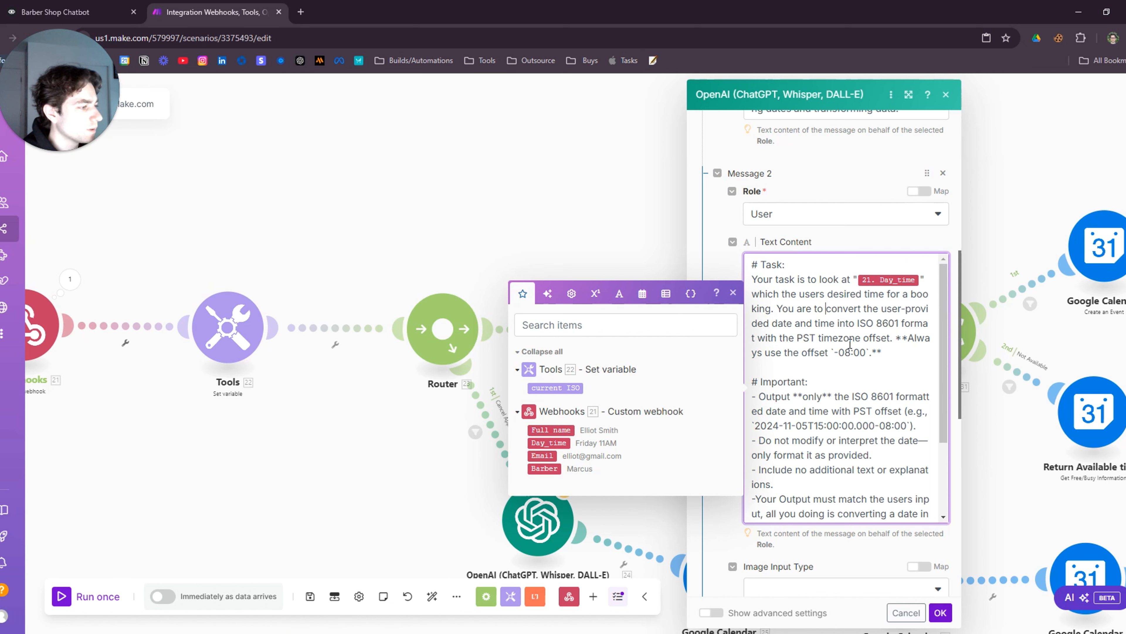
pyautogui.scroll(-2, 848, 339)
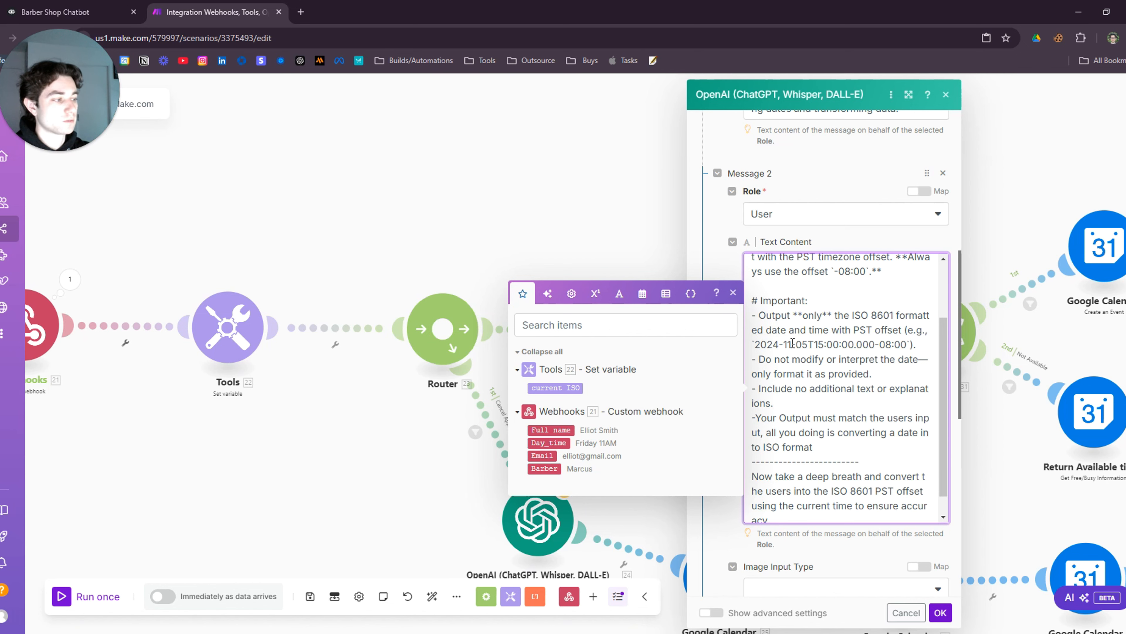
pyautogui.scroll(-1, 810, 402)
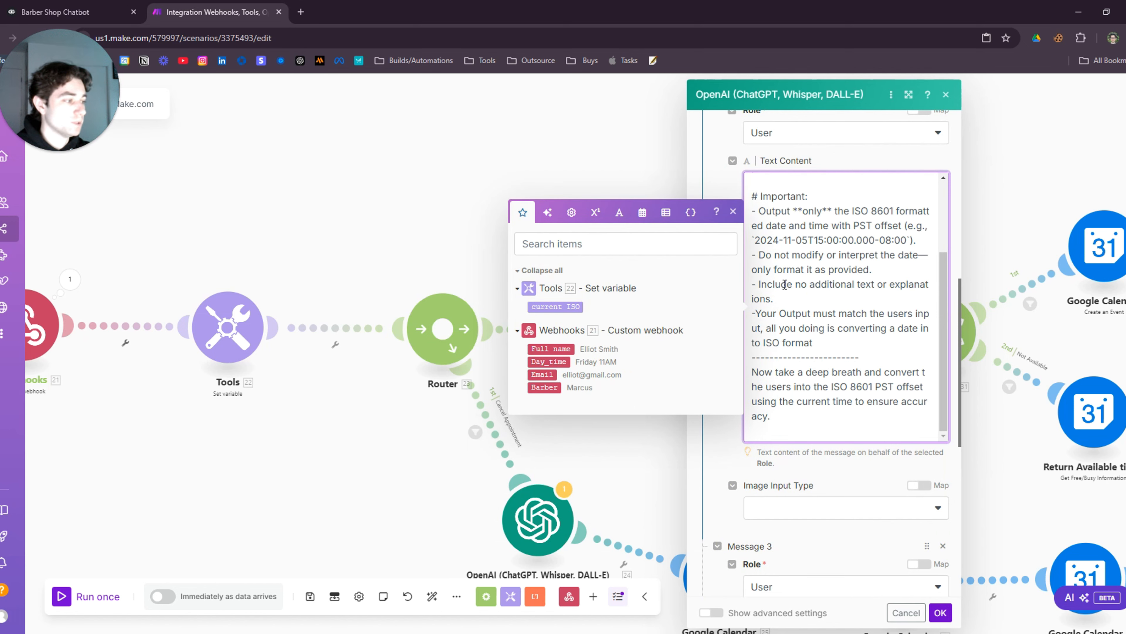
# Swap Message 3's DateRequested pill for 21. Day_time and save the OpenAI module
pyautogui.scroll(-5, 834, 378)
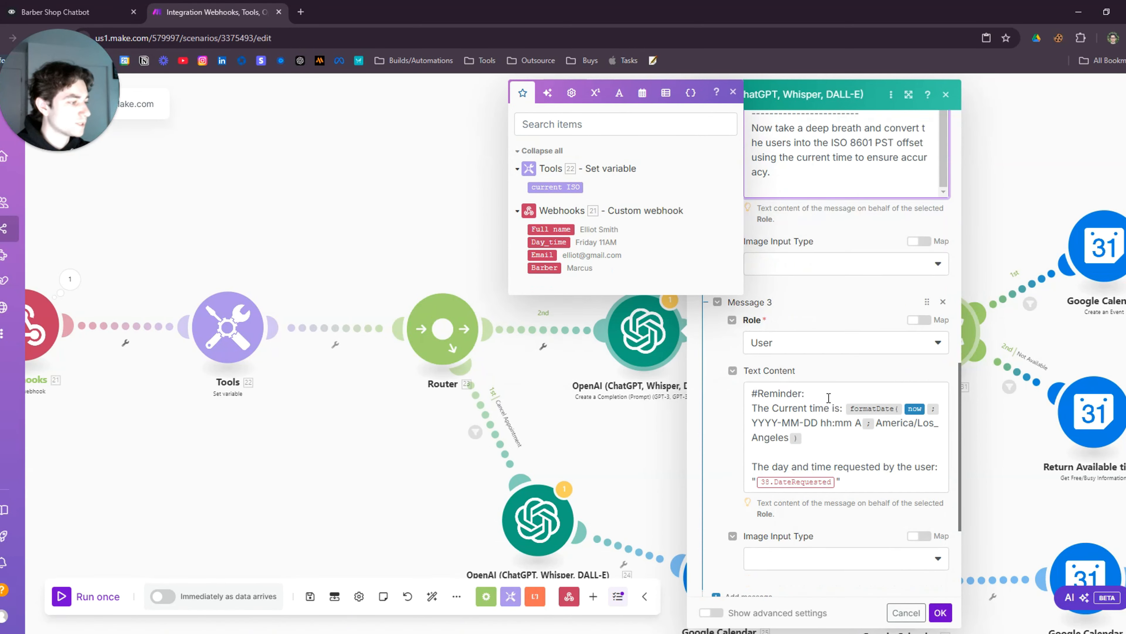
pyautogui.click(788, 410)
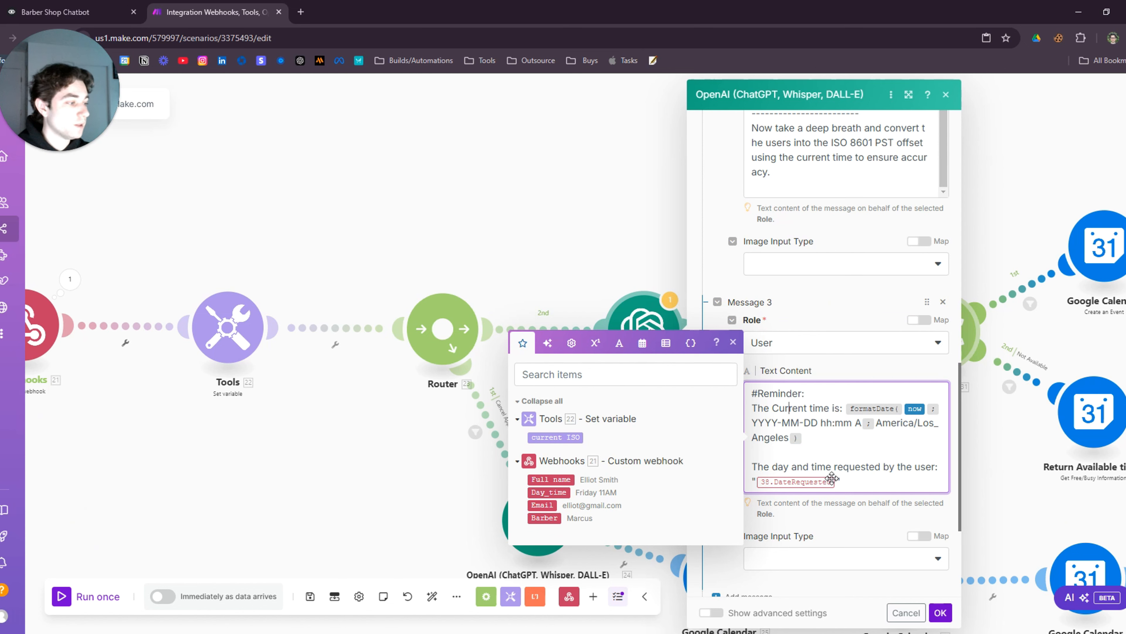
pyautogui.press('BackSpace')
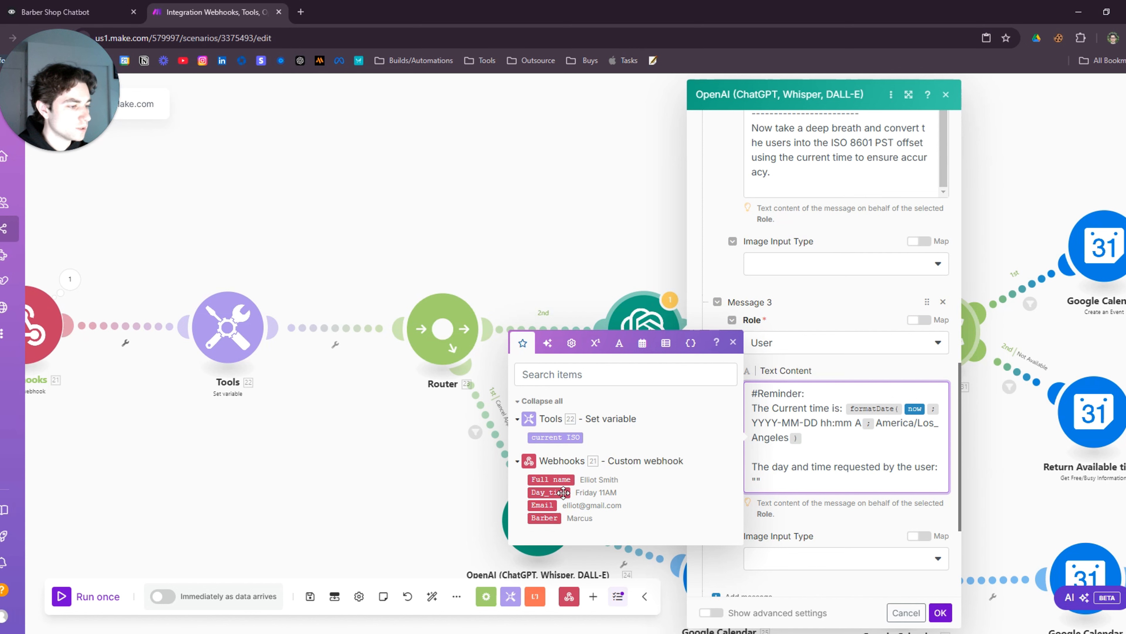
pyautogui.click(548, 492)
pyautogui.scroll(-4, 850, 439)
pyautogui.click(941, 612)
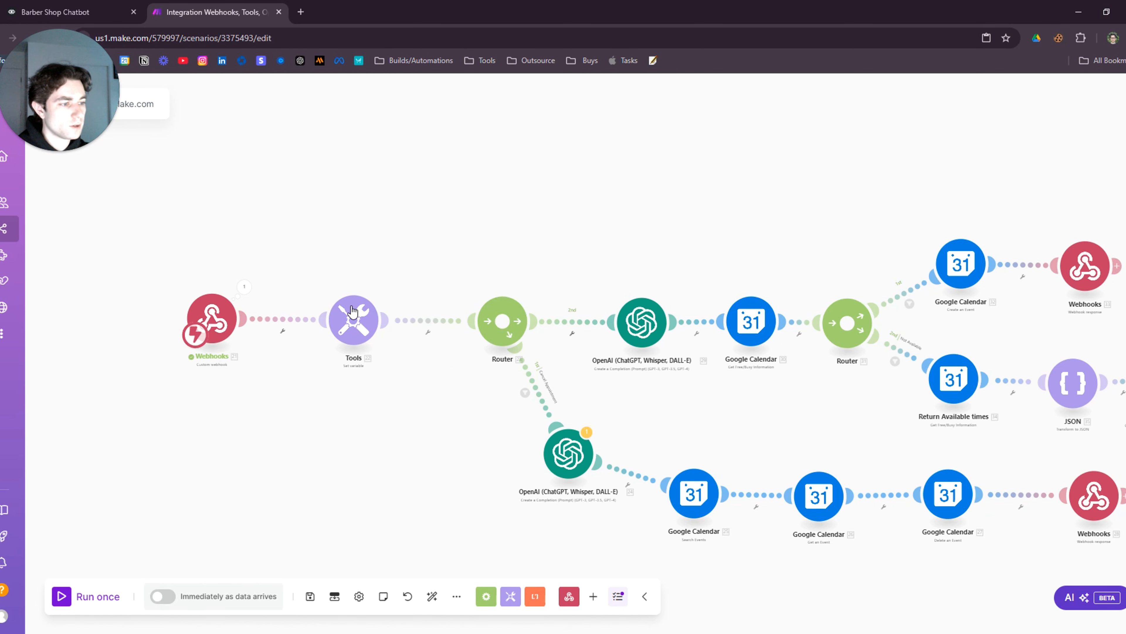
pyautogui.moveTo(455, 392); pyautogui.dragTo(309, 383)
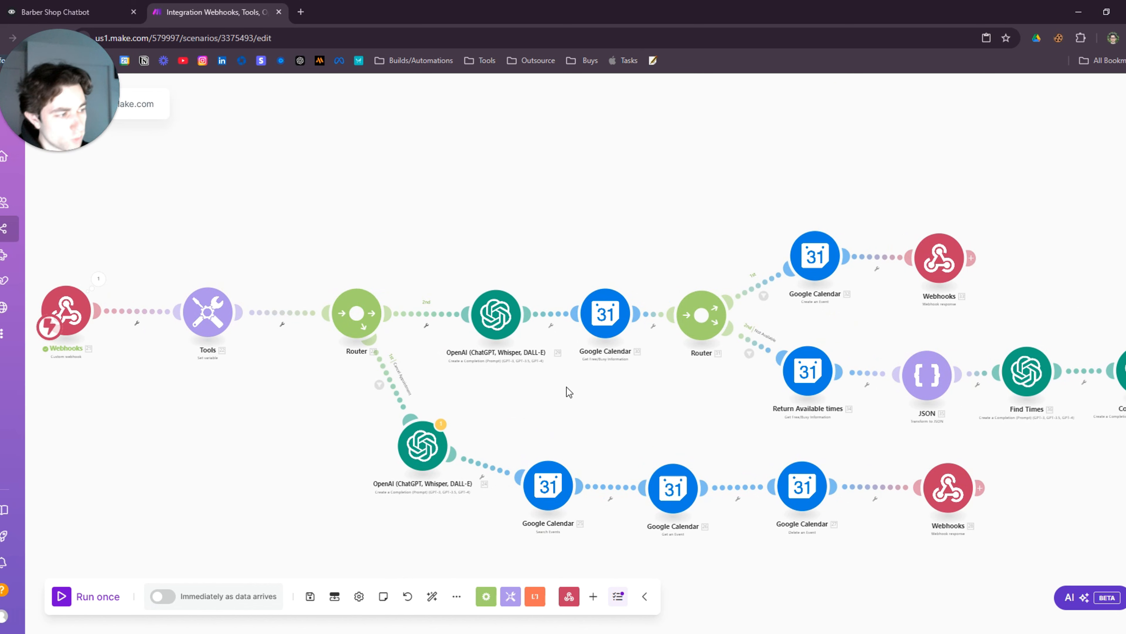
pyautogui.moveTo(567, 387); pyautogui.dragTo(528, 449)
pyautogui.scroll(3, 521, 363)
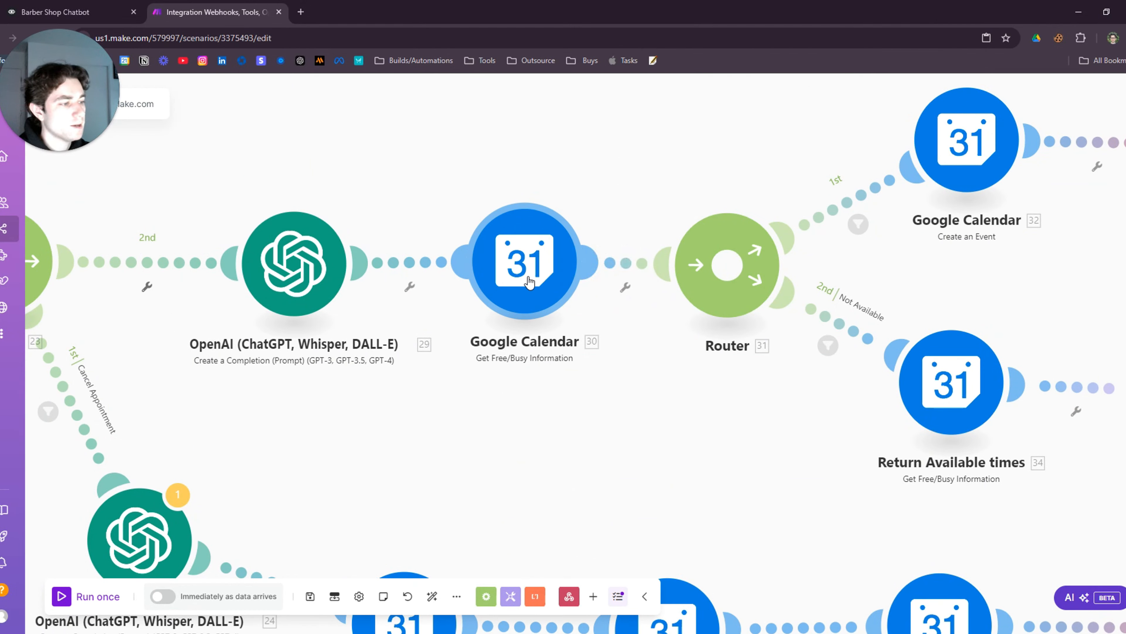
pyautogui.click(551, 306)
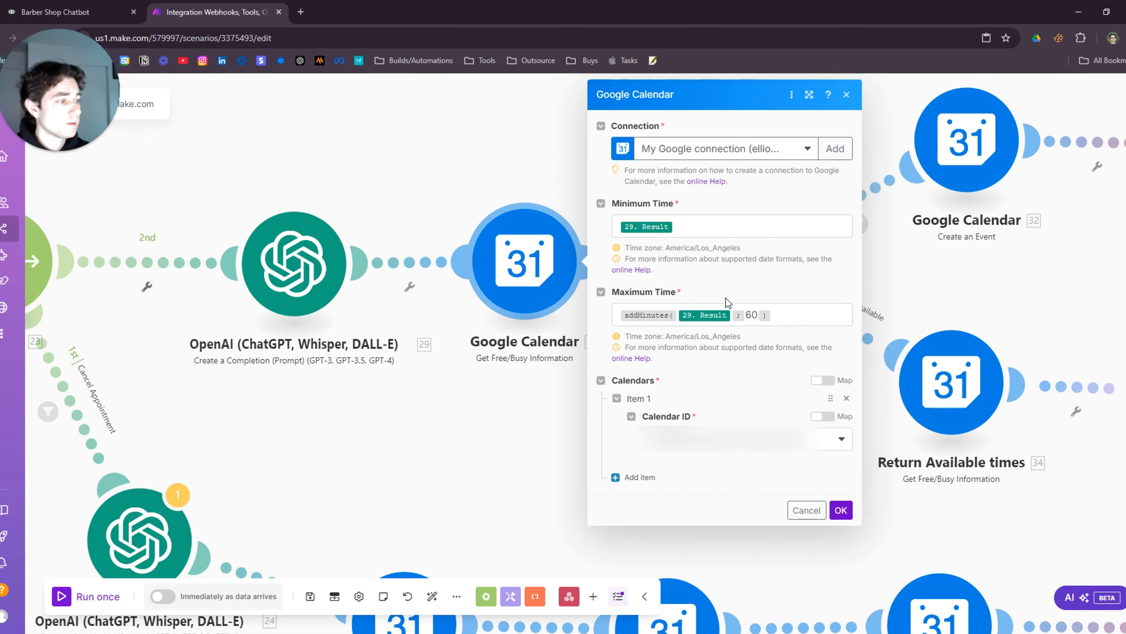
pyautogui.click(566, 435)
pyautogui.moveTo(759, 445); pyautogui.dragTo(559, 447)
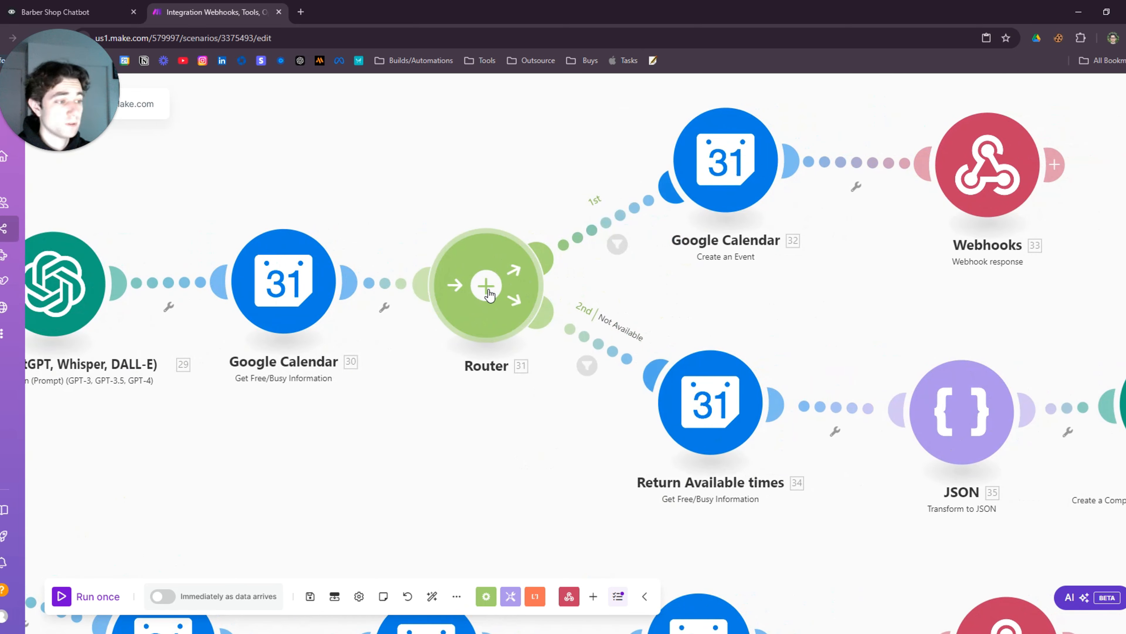
pyautogui.scroll(-3, 585, 481)
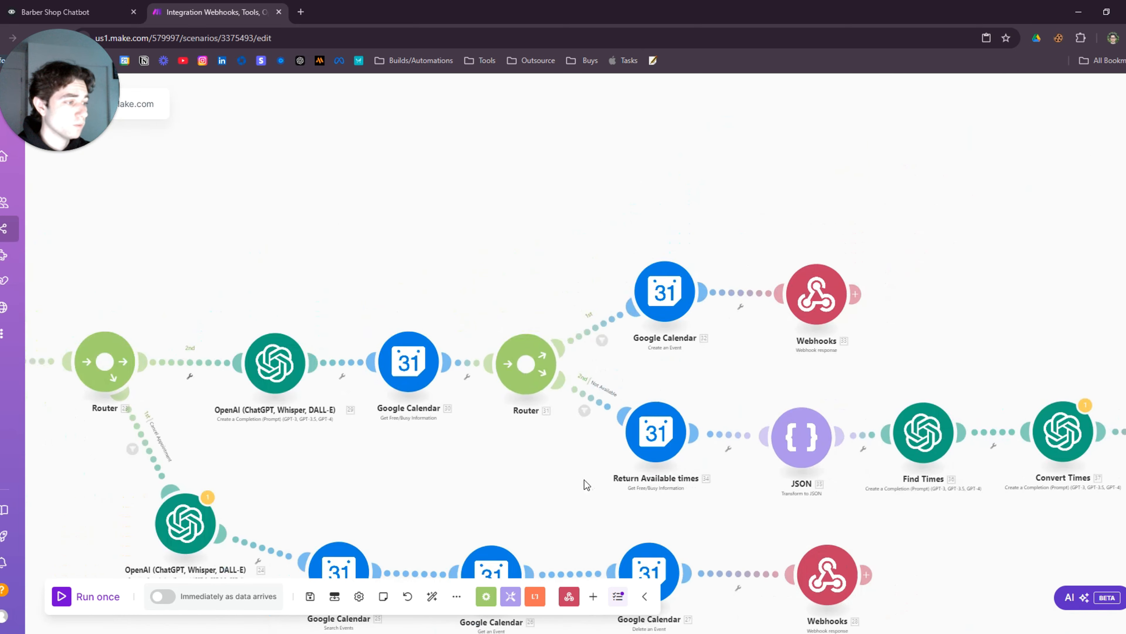
pyautogui.moveTo(585, 480); pyautogui.dragTo(473, 417)
pyautogui.moveTo(1032, 468); pyautogui.dragTo(856, 462)
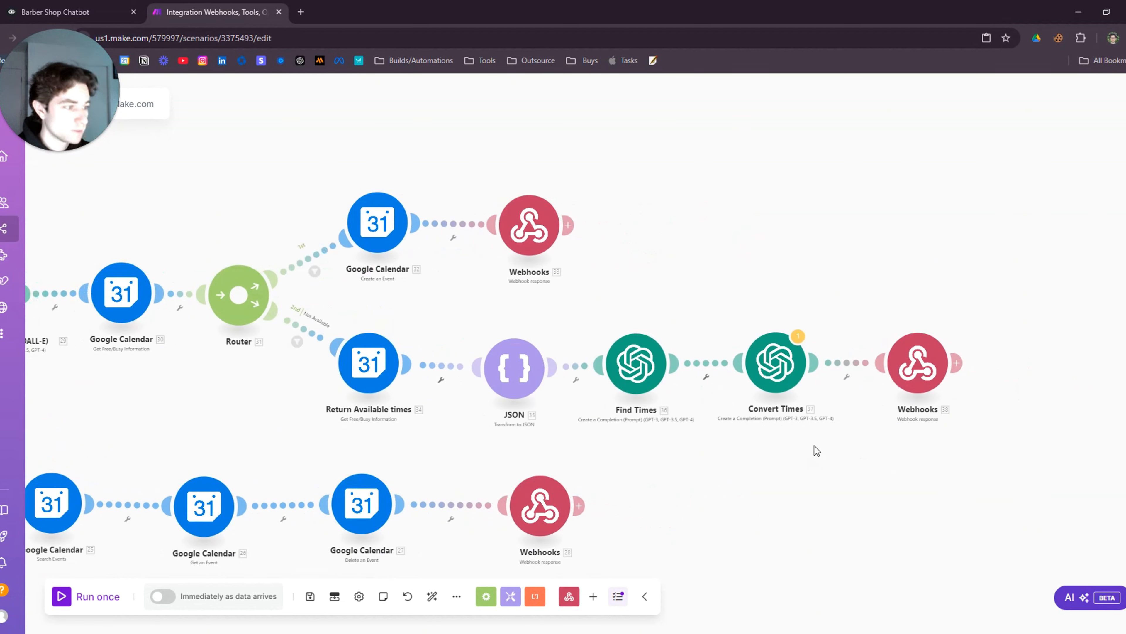
pyautogui.moveTo(245, 392); pyautogui.dragTo(375, 418)
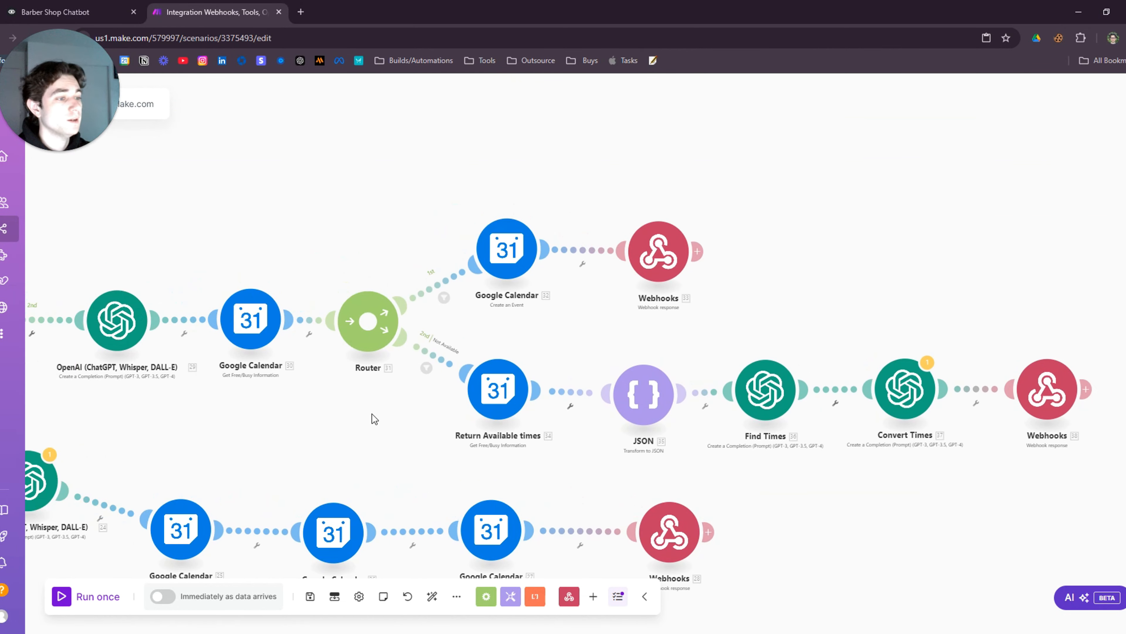
pyautogui.scroll(2, 372, 414)
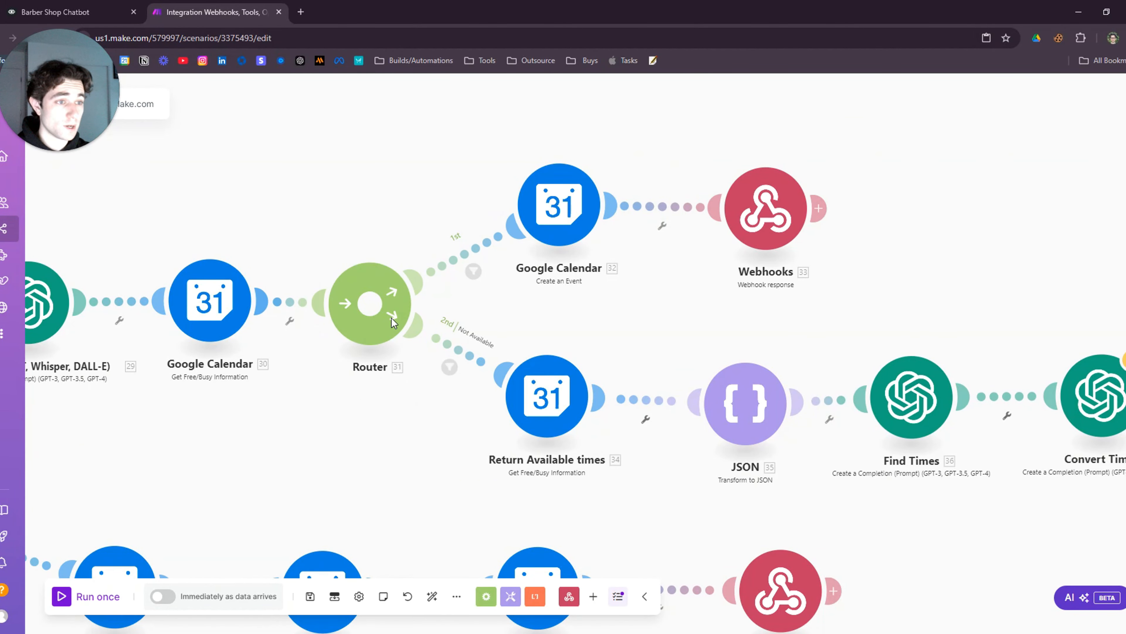
# Set Google Calendar 32's Event Name to 'Appointment with' plus the webhook's 21. Full name, and save
pyautogui.click(572, 268)
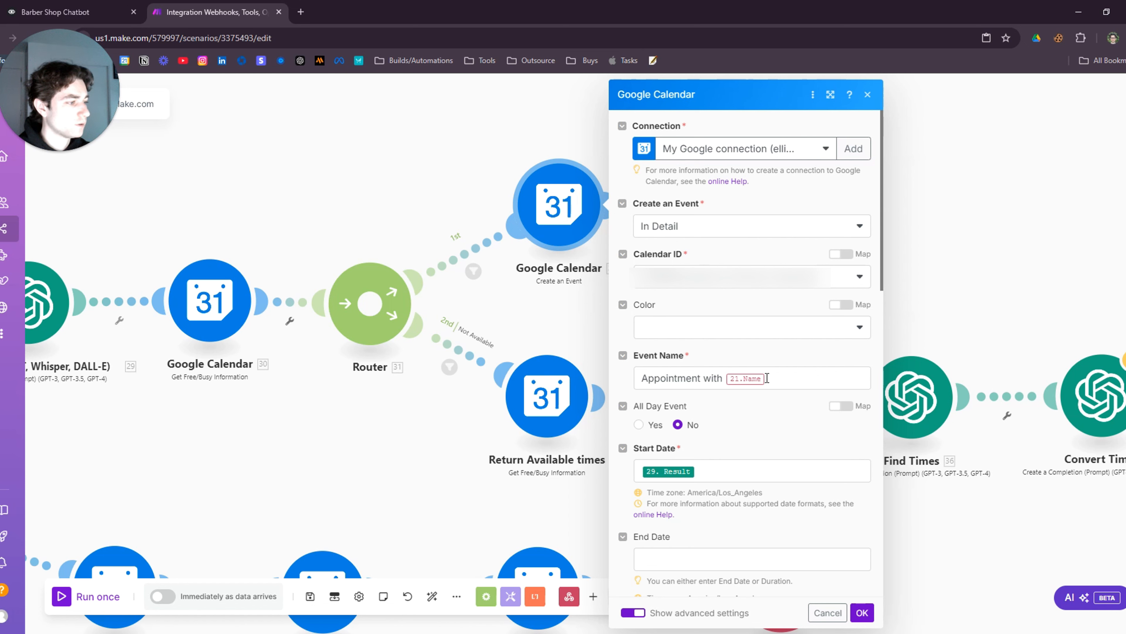
pyautogui.click(785, 384)
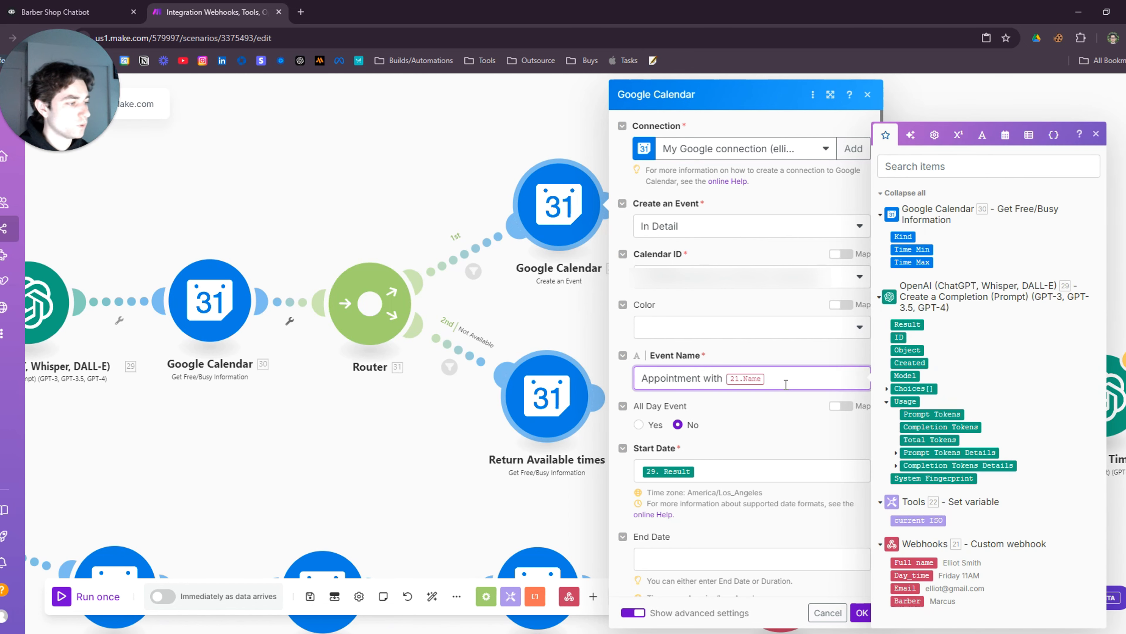
pyautogui.press('BackSpace')
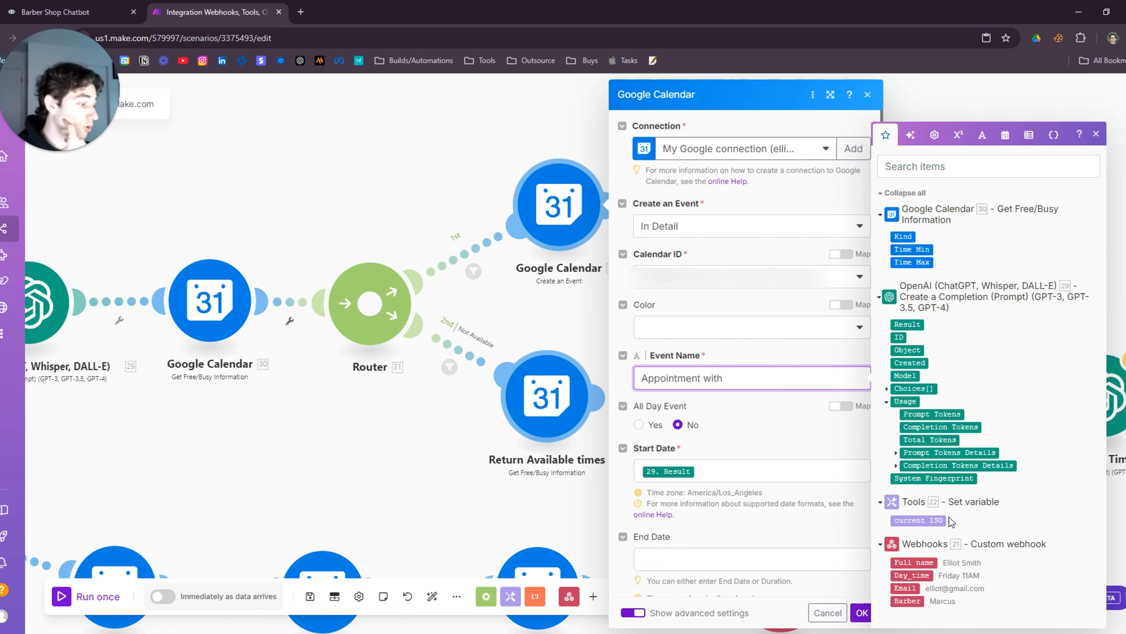
pyautogui.click(925, 564)
pyautogui.click(748, 353)
pyautogui.scroll(-2, 739, 438)
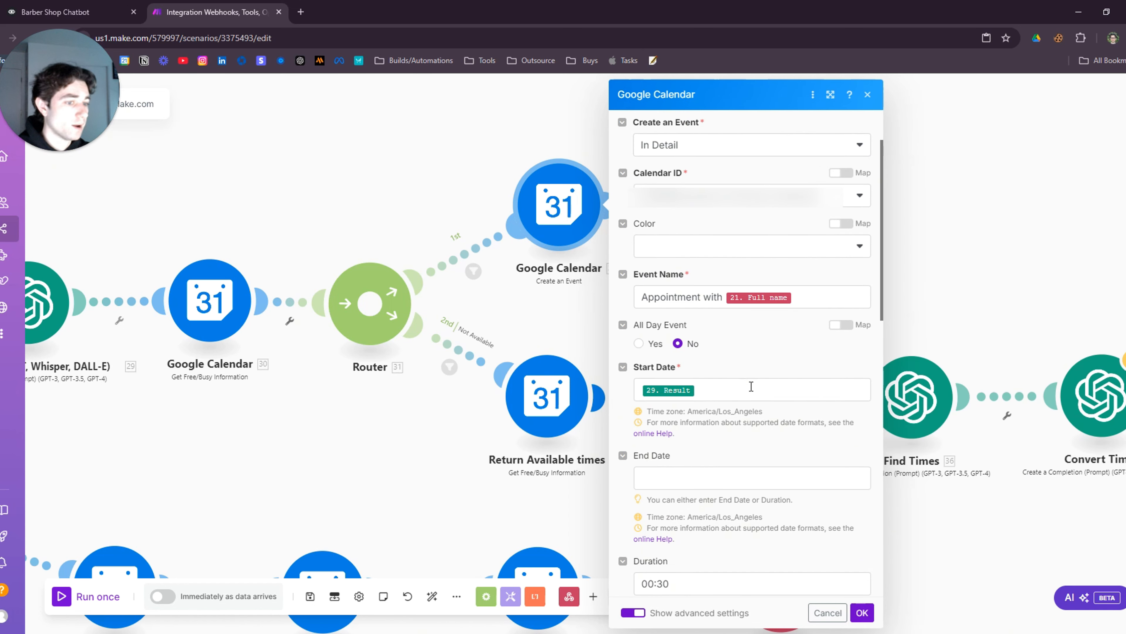
pyautogui.scroll(-4, 760, 386)
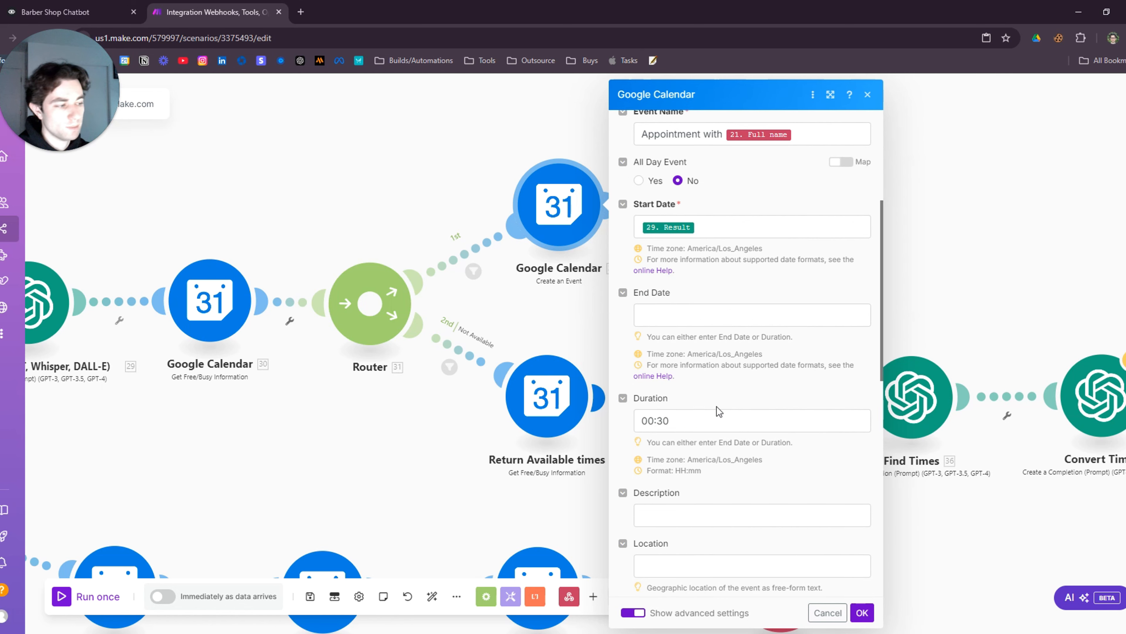
pyautogui.scroll(-6, 713, 391)
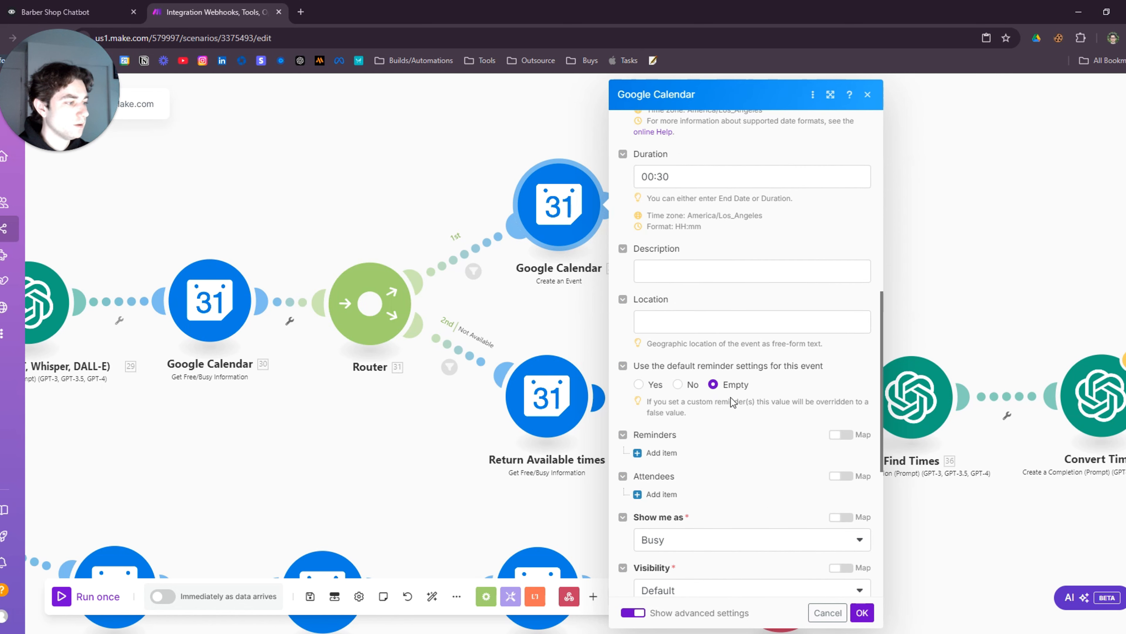
pyautogui.scroll(-8, 731, 397)
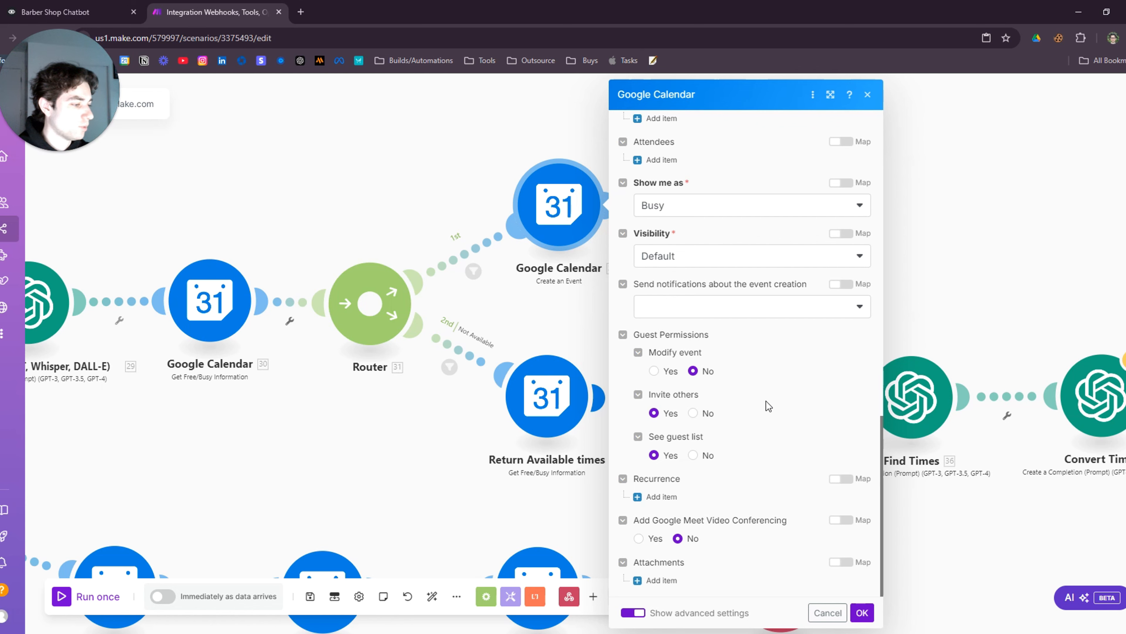
pyautogui.click(861, 612)
pyautogui.moveTo(834, 297); pyautogui.dragTo(656, 341)
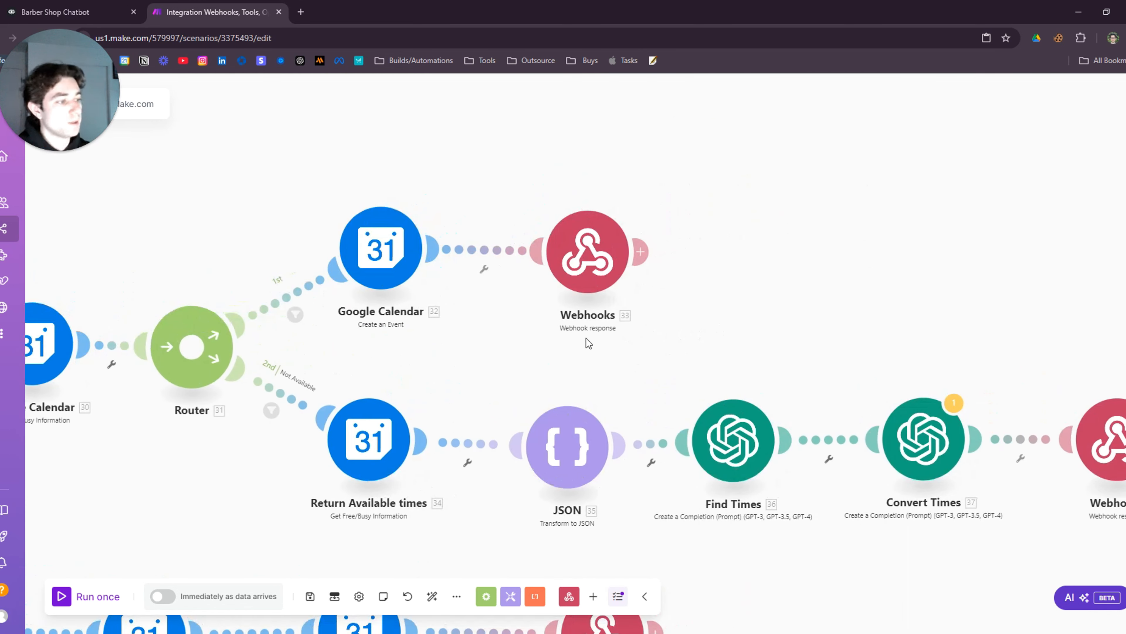
pyautogui.click(588, 251)
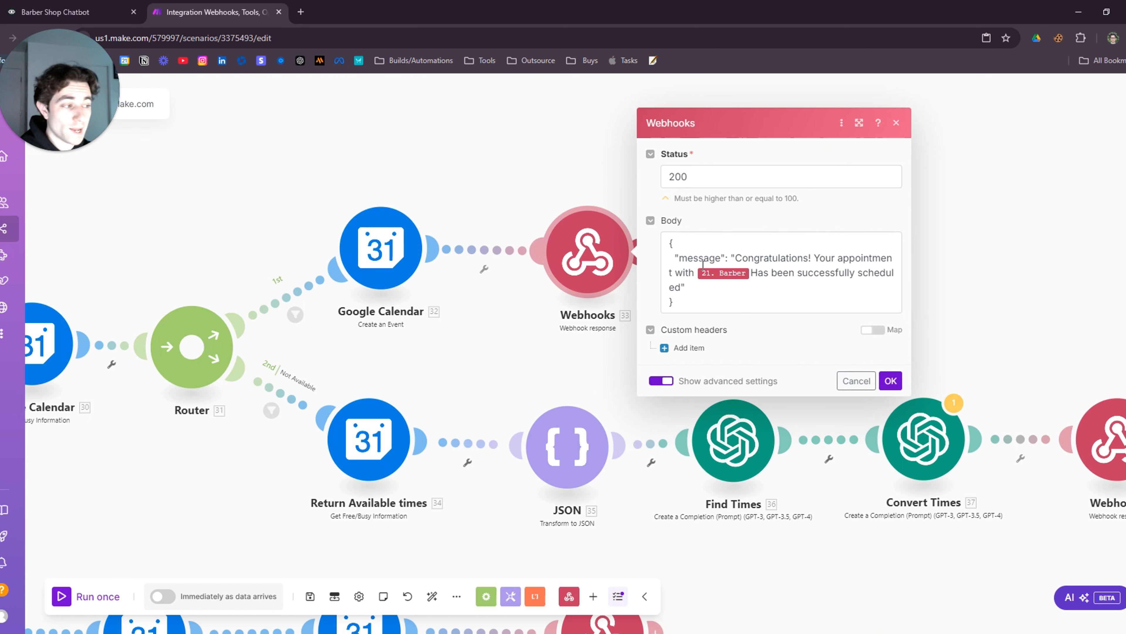
pyautogui.click(94, 5)
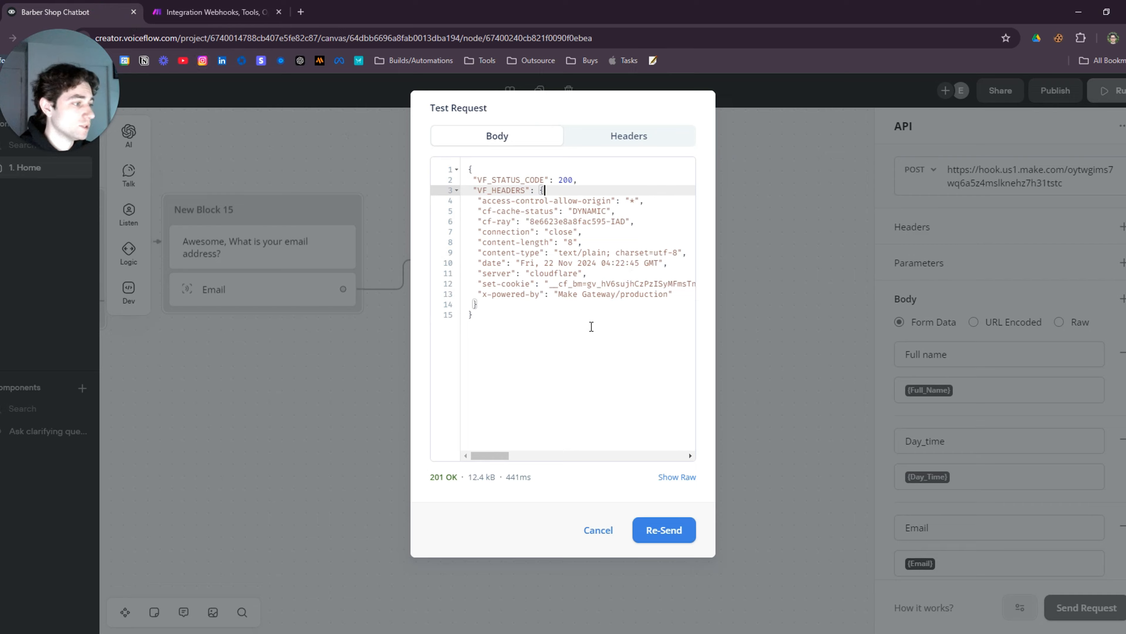
pyautogui.click(749, 415)
pyautogui.scroll(-5, 953, 438)
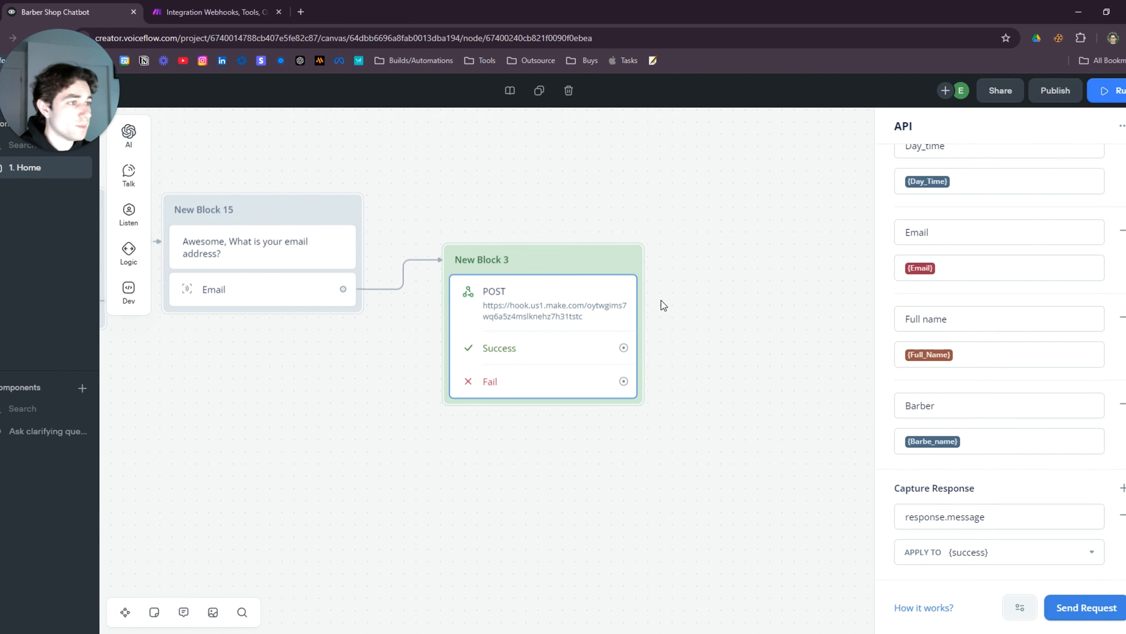
pyautogui.click(245, 8)
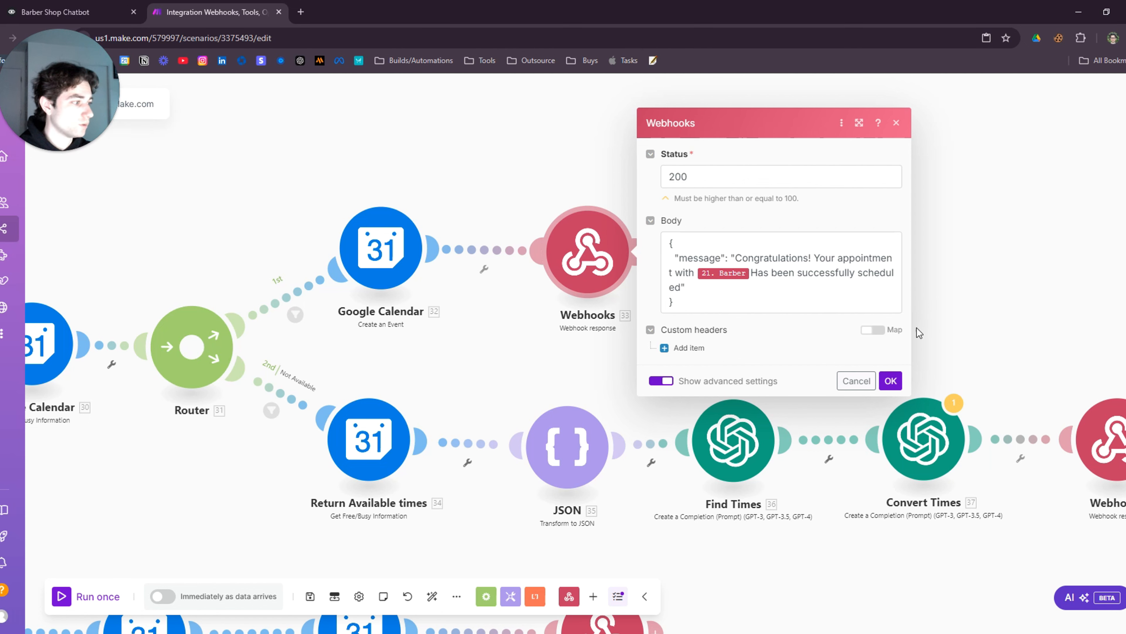
pyautogui.click(891, 380)
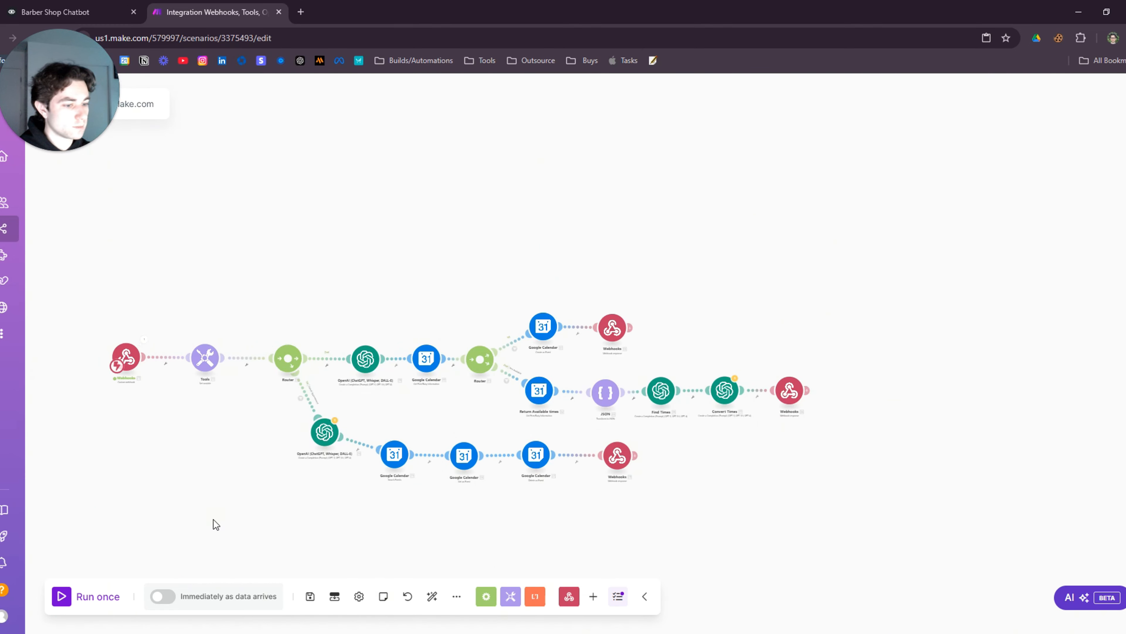
# Run the Make scenario once despite the module warnings and review the run's webhook responses
pyautogui.click(72, 591)
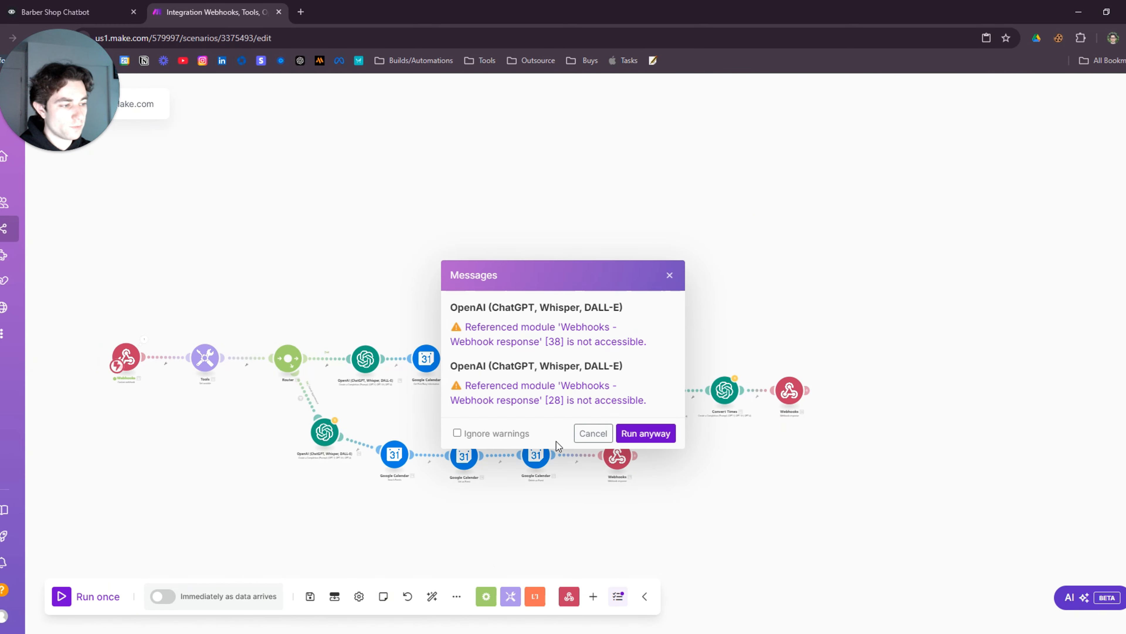
pyautogui.click(647, 433)
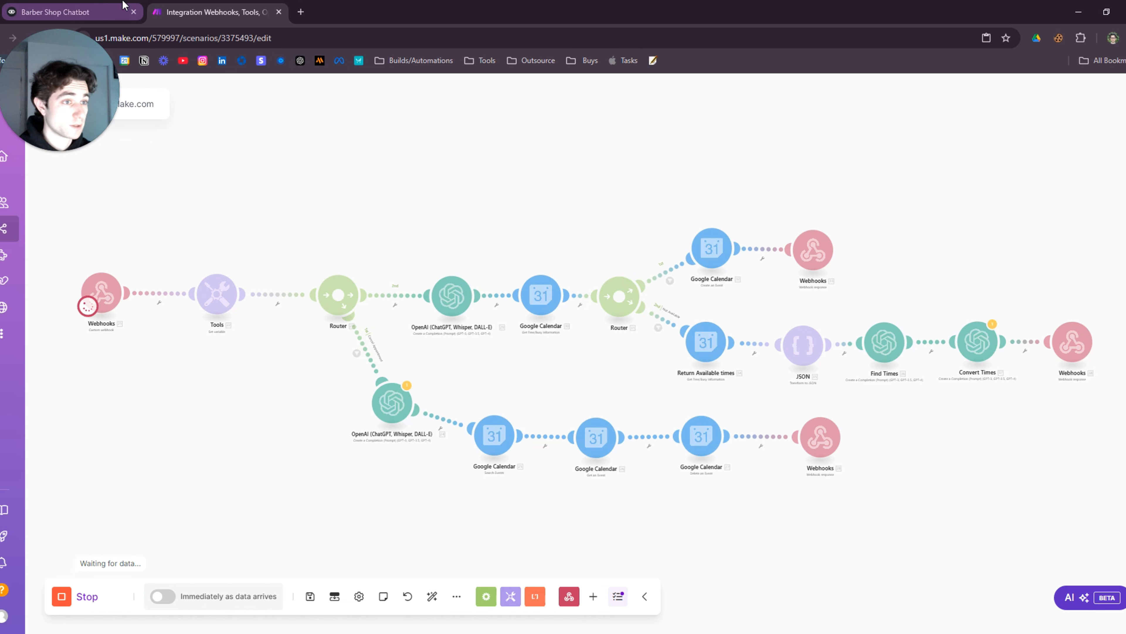
pyautogui.click(55, 12)
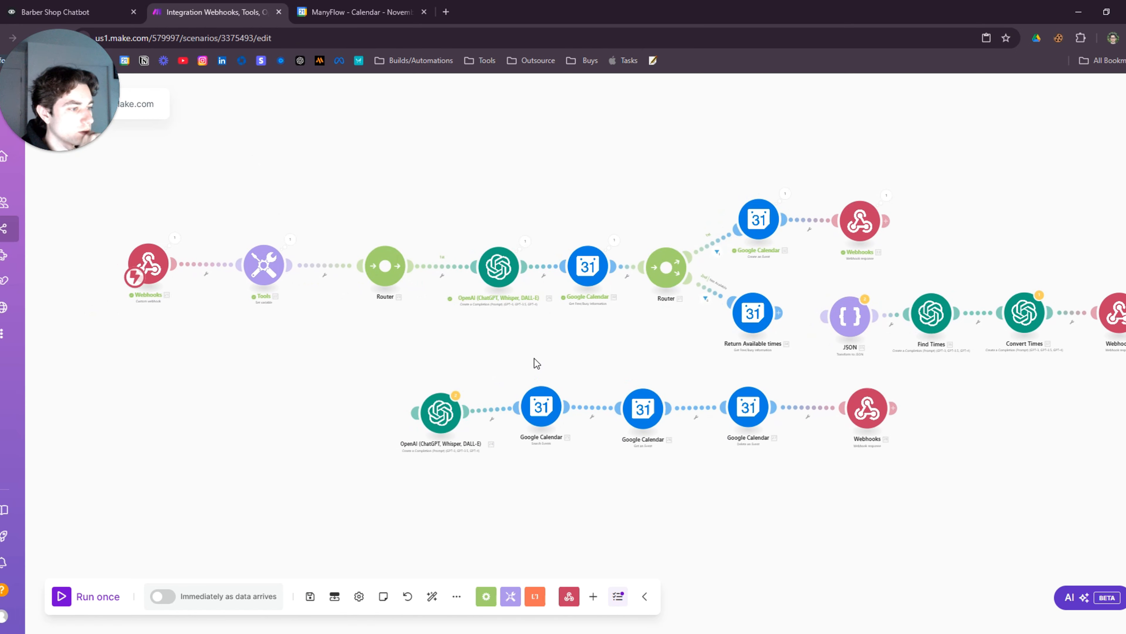
pyautogui.moveTo(534, 358); pyautogui.dragTo(535, 322)
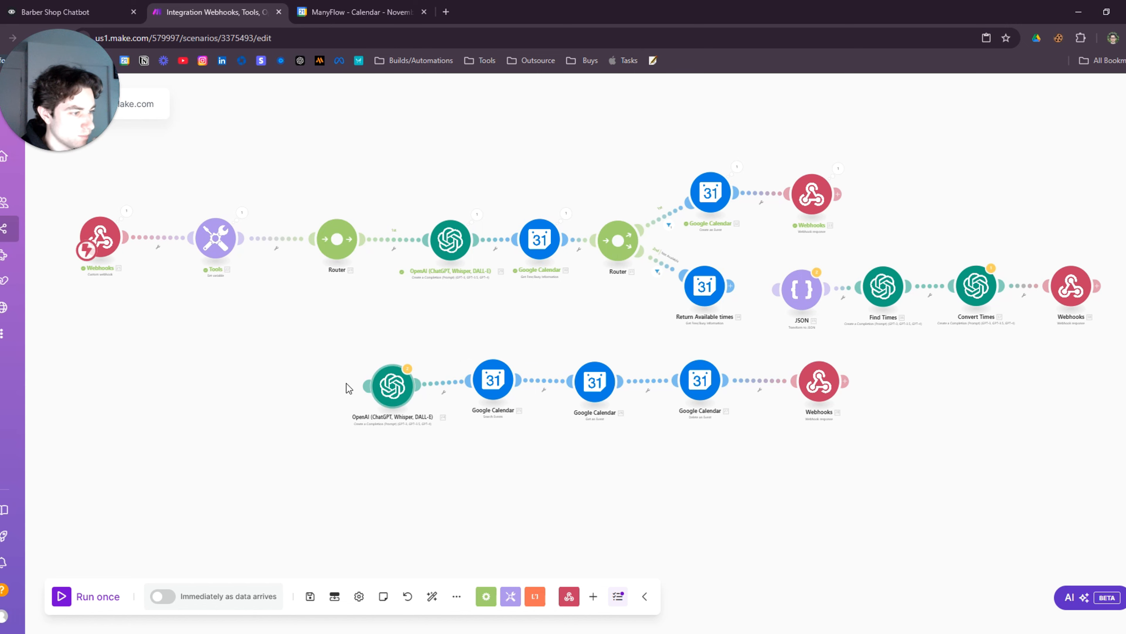
pyautogui.moveTo(921, 378); pyautogui.dragTo(739, 373)
pyautogui.scroll(3, 741, 382)
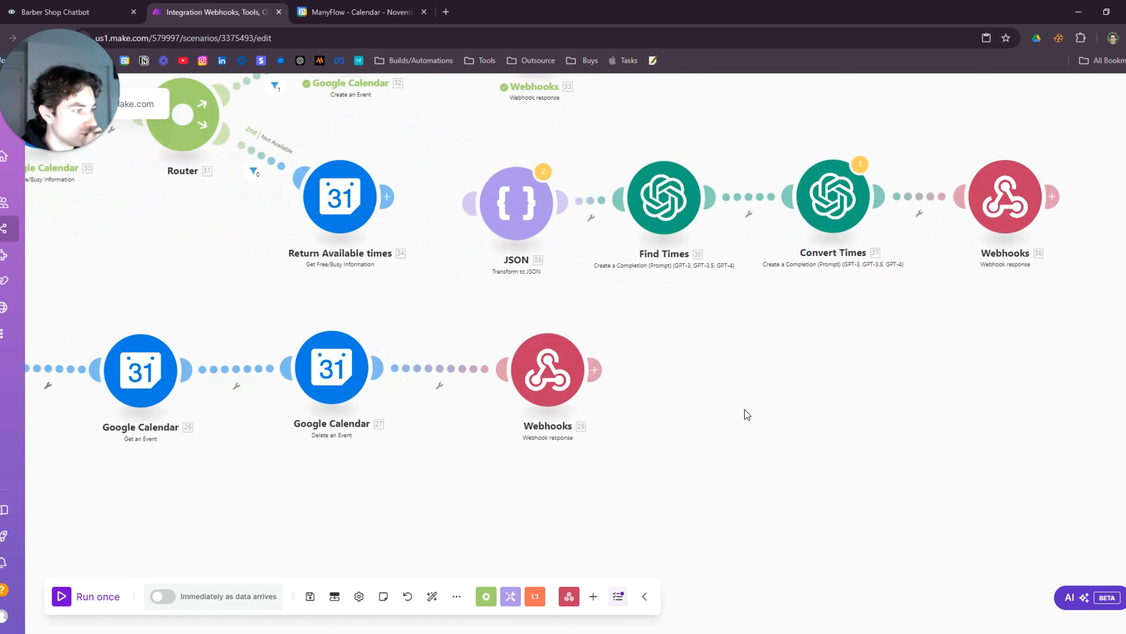
pyautogui.scroll(-2, 732, 421)
pyautogui.moveTo(717, 425); pyautogui.dragTo(860, 510)
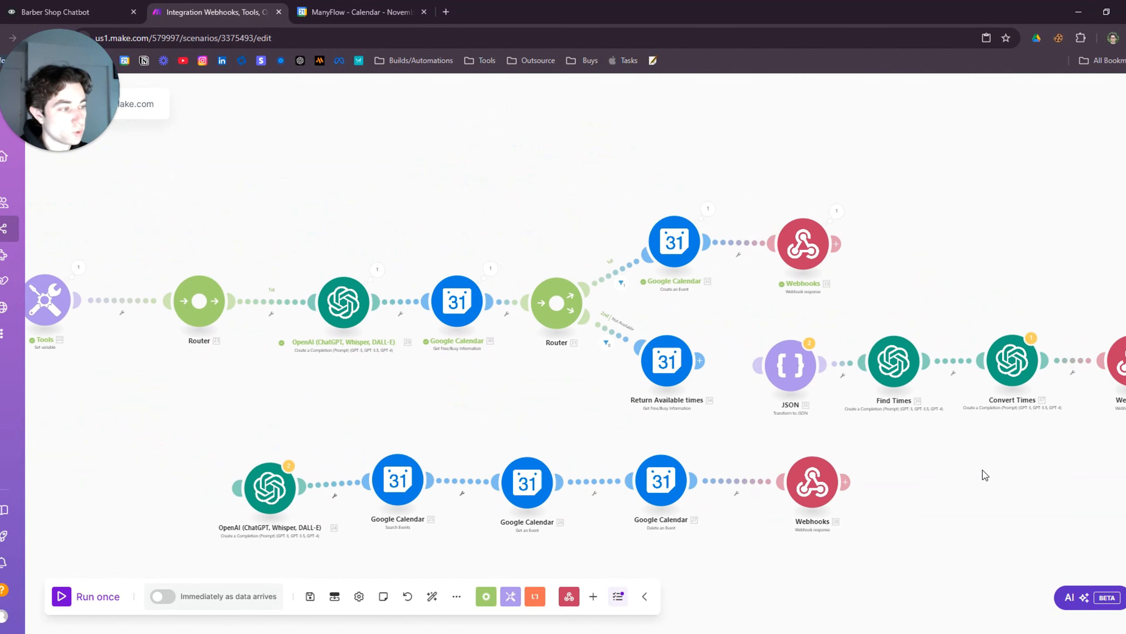
# Restart the scenario waiting for data and return to the Barber Shop Chatbot for another test
pyautogui.scroll(-5, 543, 456)
pyautogui.click(64, 600)
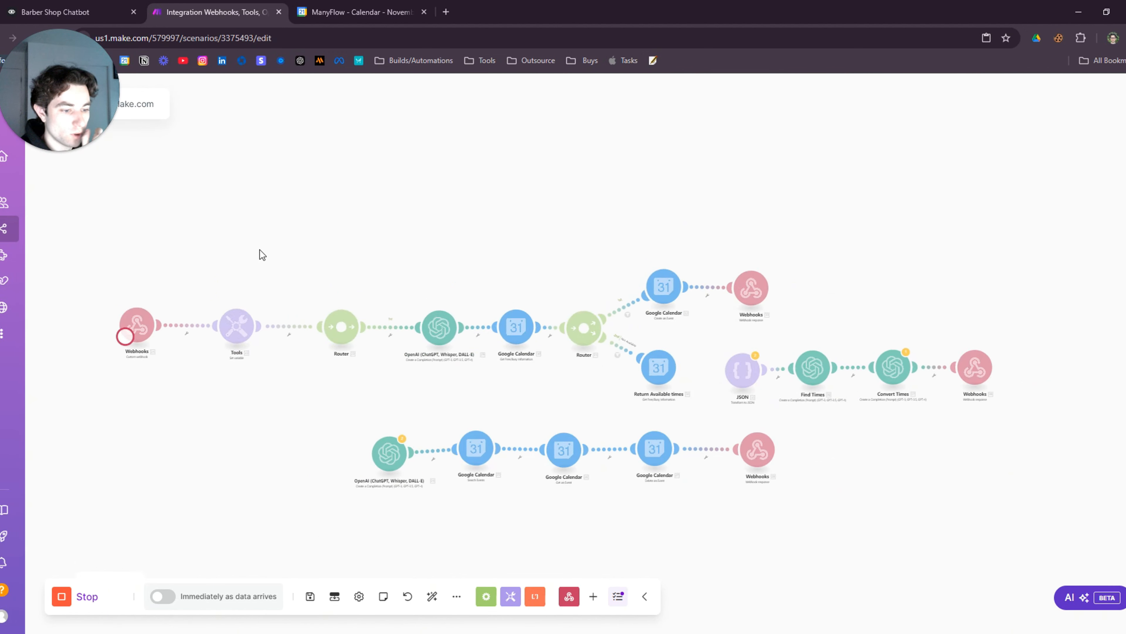
pyautogui.click(85, 6)
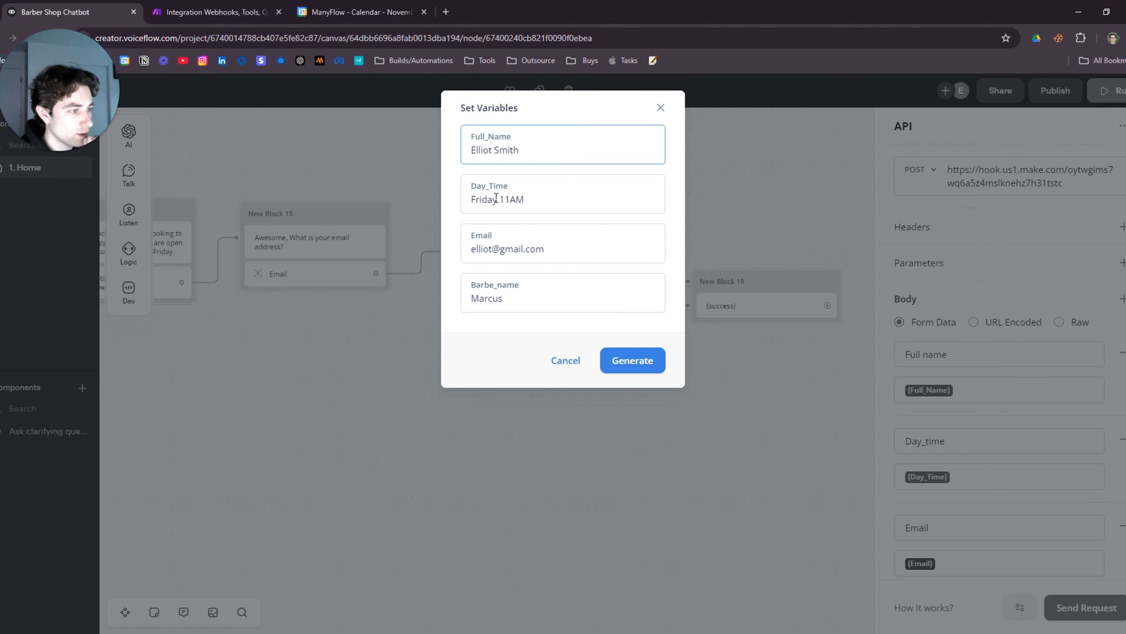
# Send the Friday 11AM test booking, confirm the 201 OK appointment-scheduled reply, and close the test
pyautogui.click(639, 363)
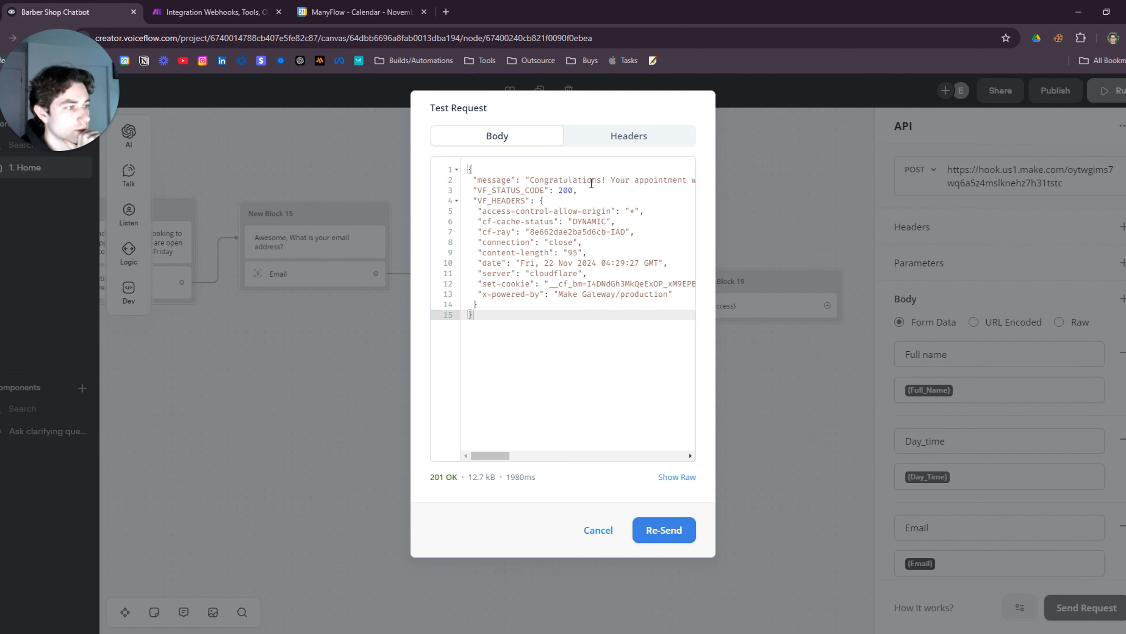
pyautogui.moveTo(490, 455); pyautogui.dragTo(541, 461)
pyautogui.click(539, 180)
pyautogui.click(572, 190)
pyautogui.click(763, 444)
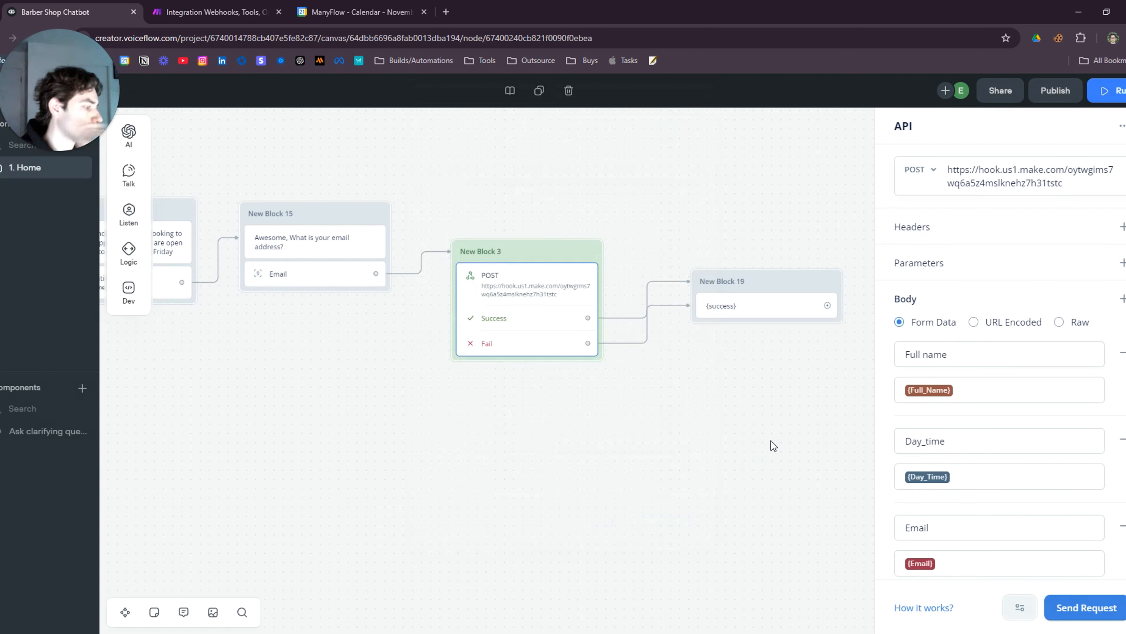
# Delete the old success message block, New Block 19
pyautogui.click(687, 443)
pyautogui.moveTo(794, 402); pyautogui.dragTo(615, 372)
pyautogui.scroll(2, 614, 337)
pyautogui.moveTo(639, 222); pyautogui.dragTo(633, 249)
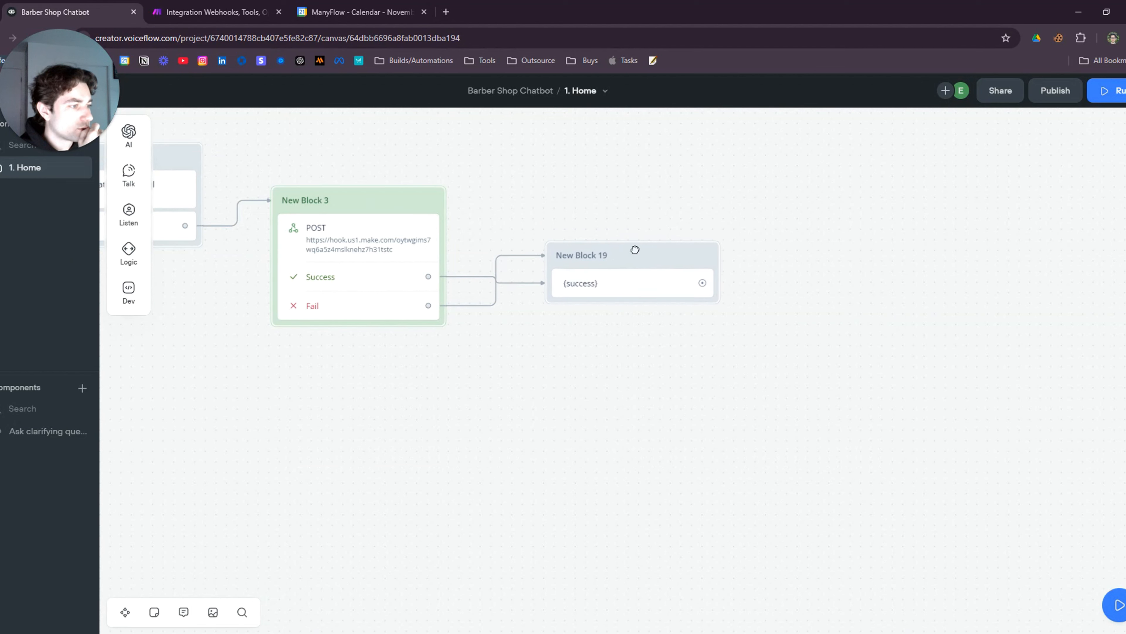
pyautogui.rightClick(624, 280)
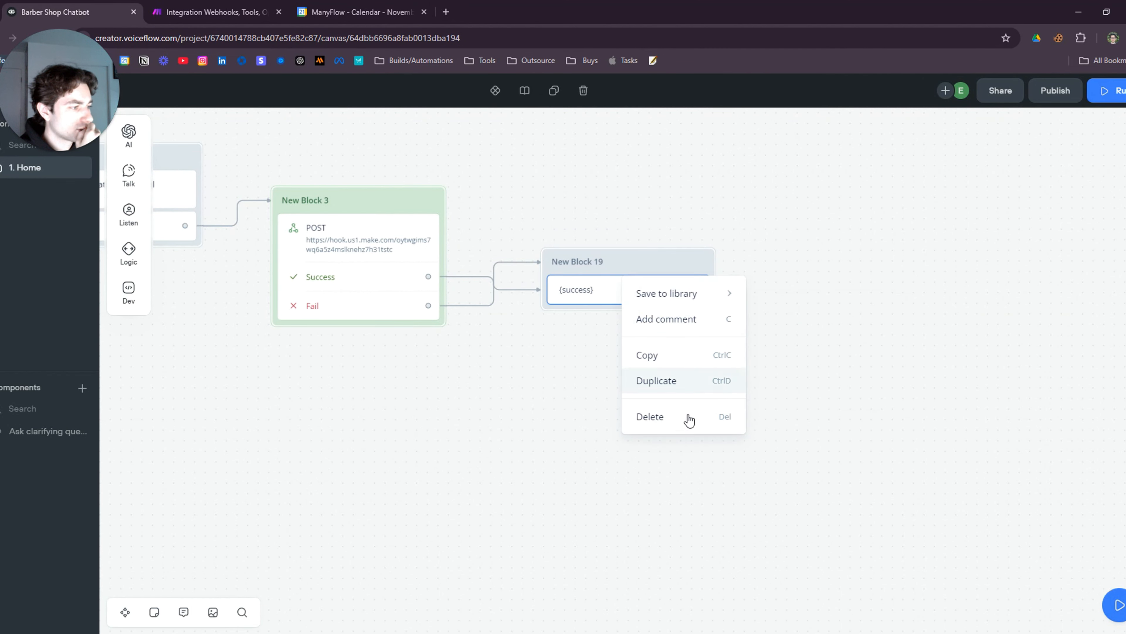
pyautogui.click(659, 417)
pyautogui.scroll(-1, 475, 353)
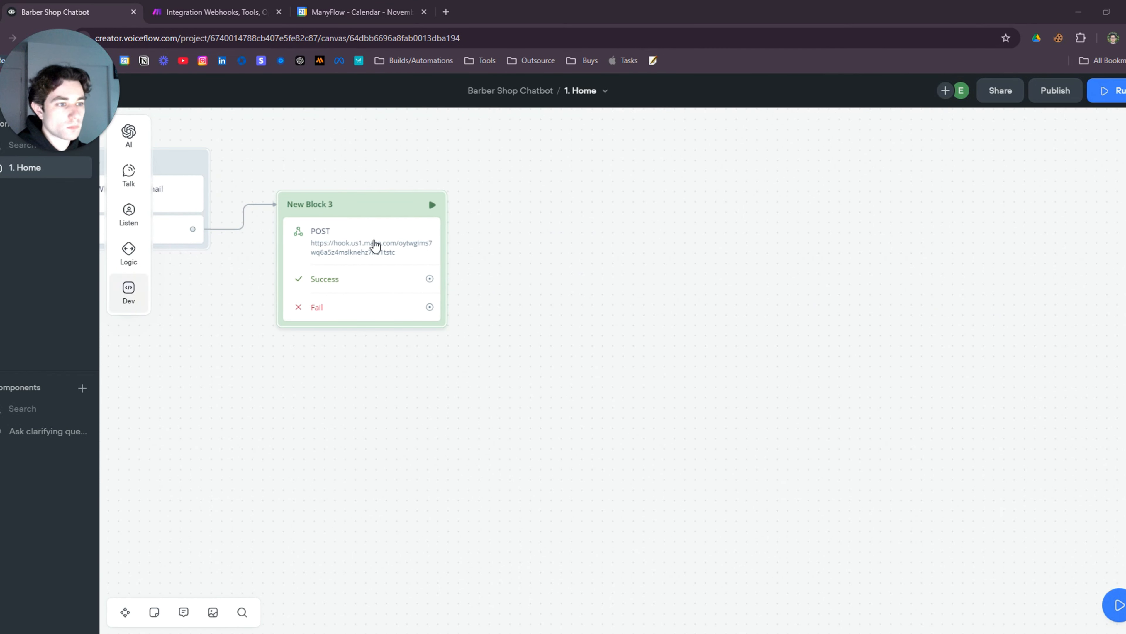
# Add a Set AI step connected to both the Success and Fail paths
pyautogui.moveTo(142, 144)
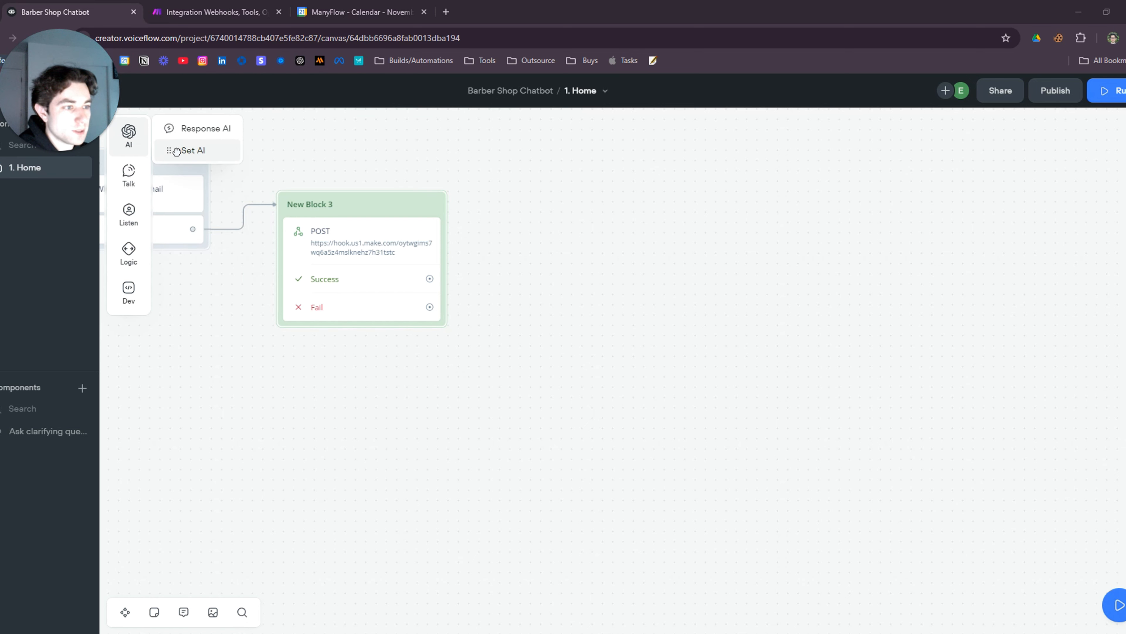
pyautogui.moveTo(176, 150); pyautogui.dragTo(661, 230)
pyautogui.moveTo(412, 271); pyautogui.dragTo(523, 233)
pyautogui.moveTo(409, 305); pyautogui.dragTo(565, 248)
pyautogui.click(560, 272)
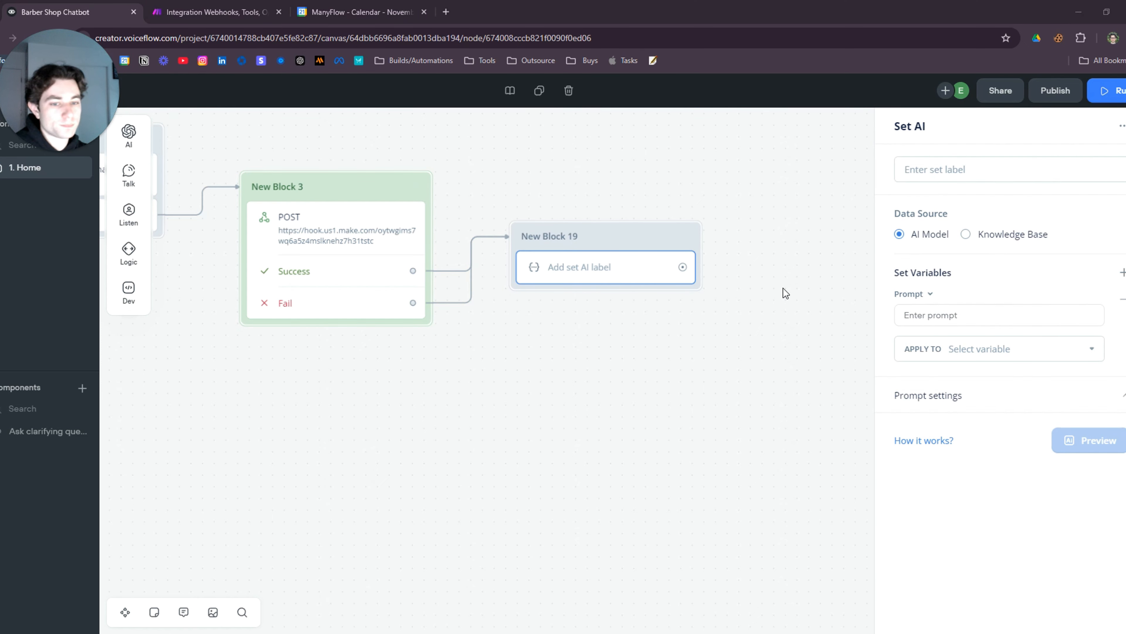
# Paste the booking classification prompt so it references the {success} variable
pyautogui.click(965, 314)
pyautogui.write('Please analyze this variable: " {672be2dfe3f467f0b37bc6d9} "  Your task is to output "1" or "0" Those are your only outputs.  If the variable has a confirmation that the appointment has been successfully booked that means the appointment is booked than you will output "1" If ther variable offers other time slots and does not say "Successfully booked" than you will output "0"')
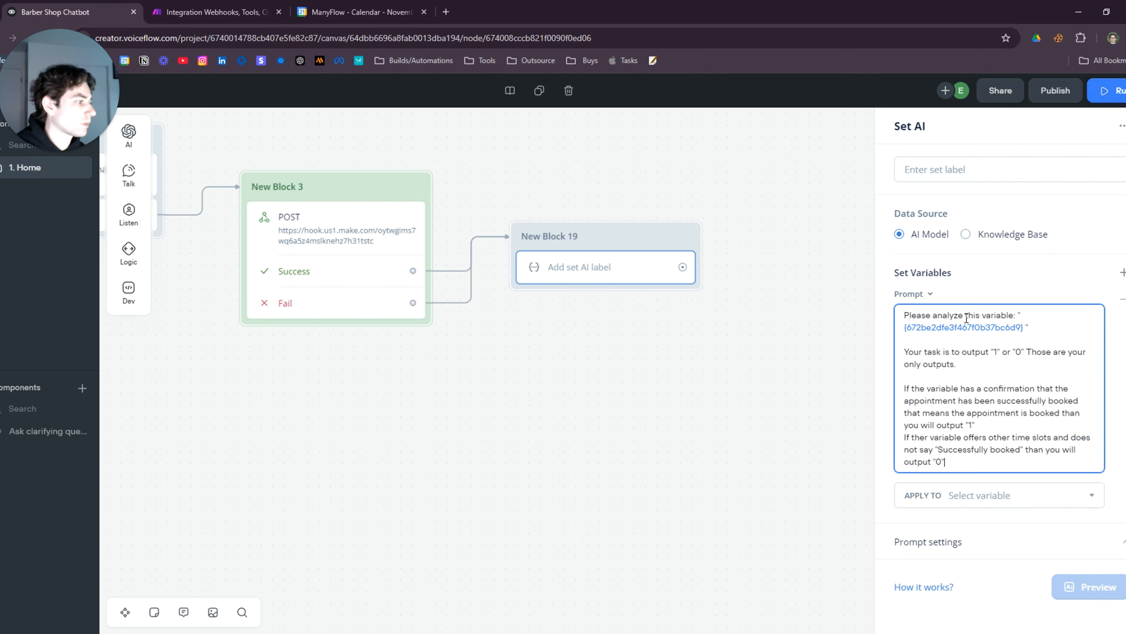
pyautogui.click(1022, 329)
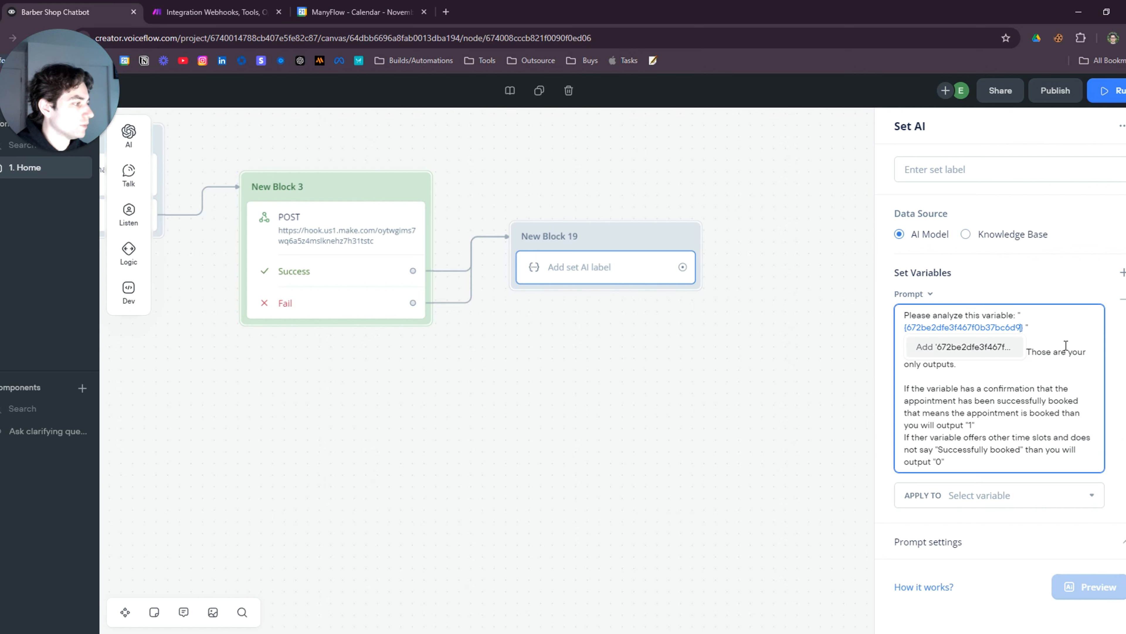
pyautogui.press('BackSpace')
pyautogui.press('BackSpace')
pyautogui.press('BackSpace')
pyautogui.press('BackSpace')
pyautogui.press('BackSpace')
pyautogui.press('BackSpace')
pyautogui.press('BackSpace')
pyautogui.press('BackSpace')
pyautogui.press('BackSpace')
pyautogui.press('BackSpace')
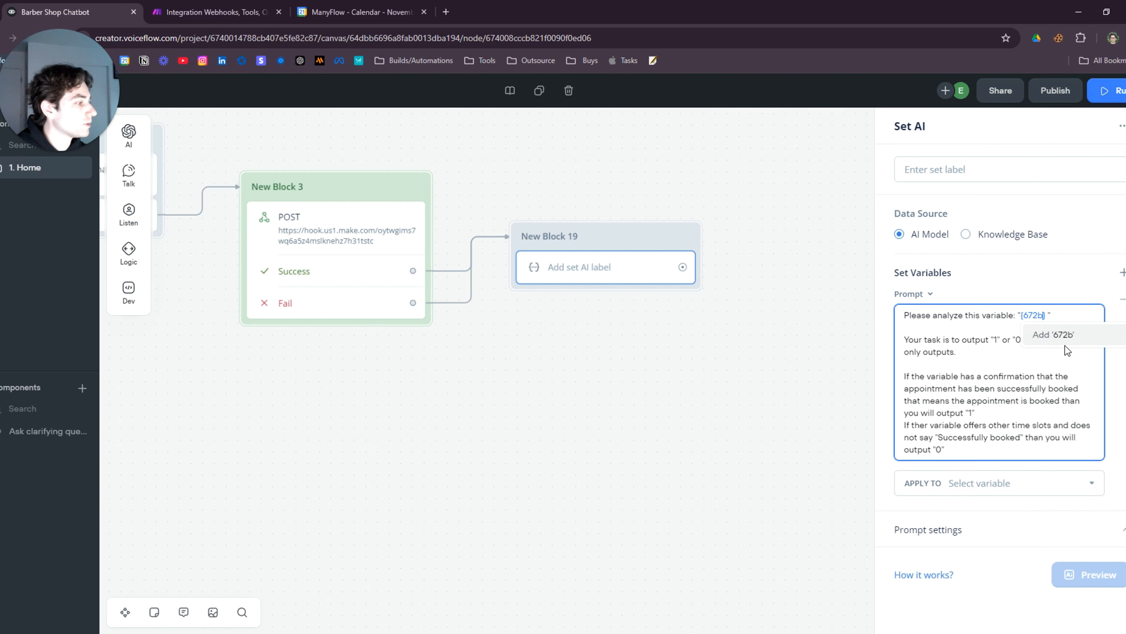
pyautogui.press('BackSpace')
pyautogui.press('BackSpace')
pyautogui.press('BackSpace')
pyautogui.press('BackSpace')
pyautogui.write('suc')
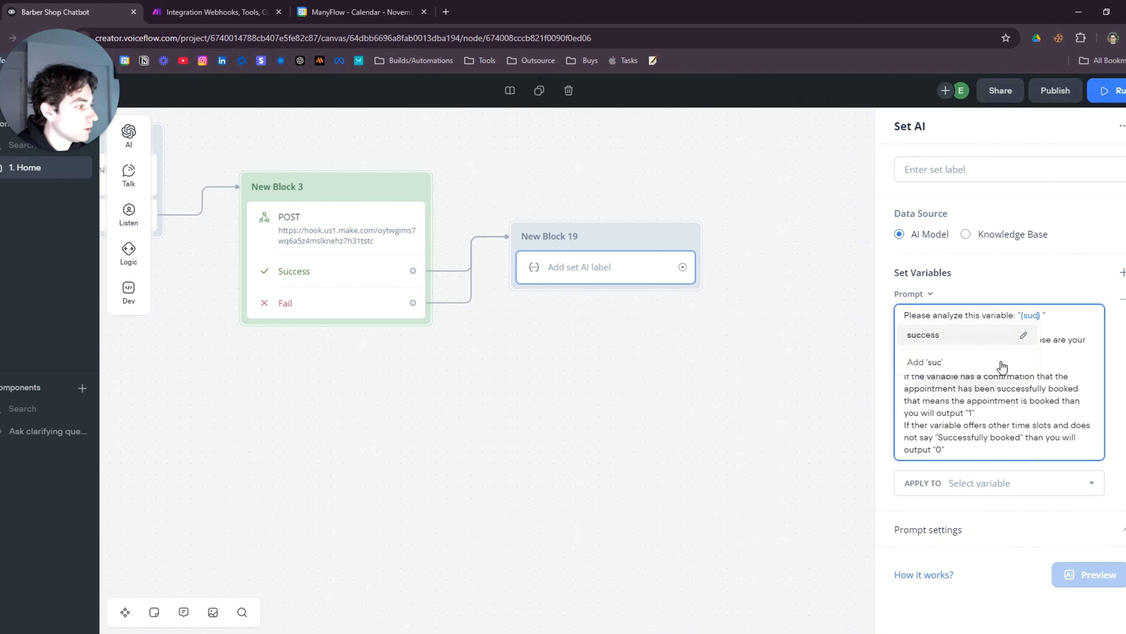
pyautogui.click(954, 335)
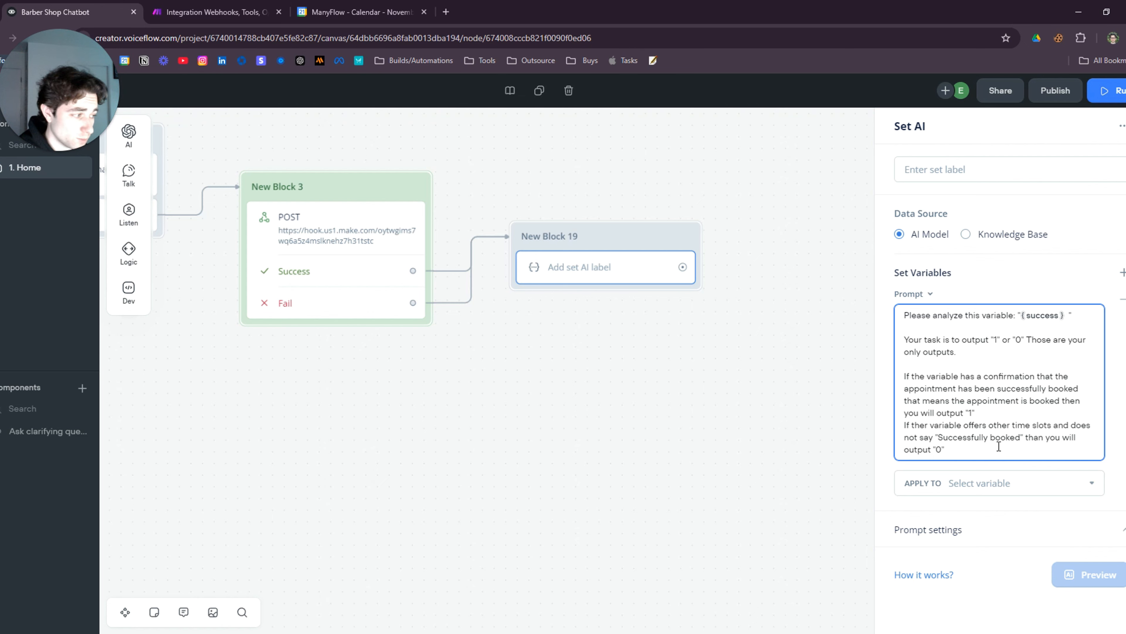
# Store the AI output in a new variable named availabilities
pyautogui.click(1088, 488)
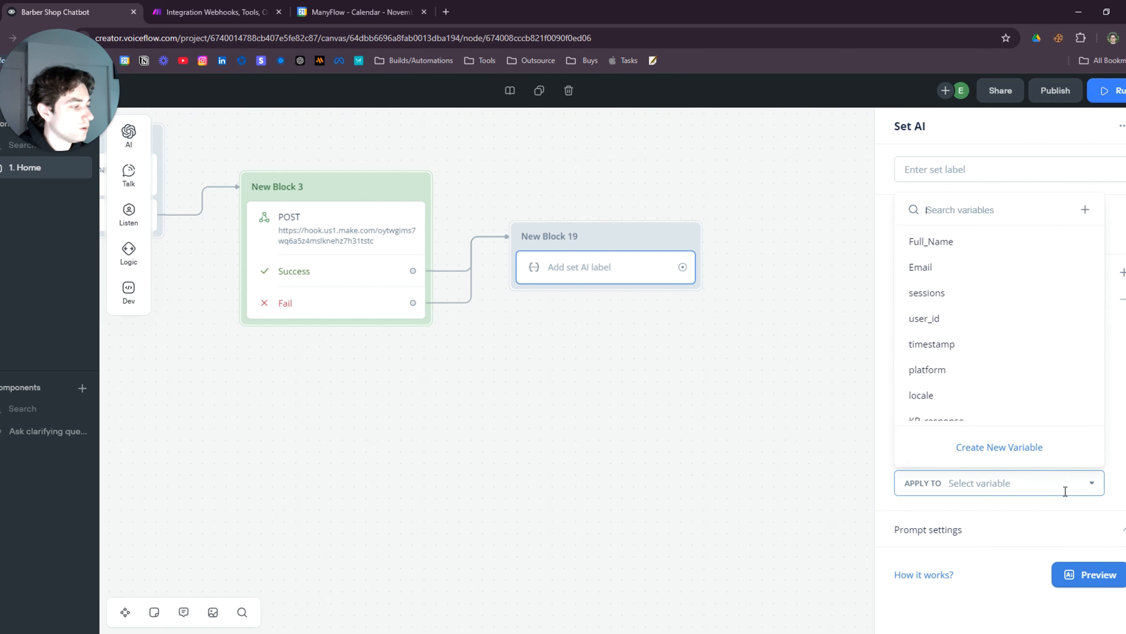
pyautogui.click(1003, 447)
pyautogui.write('availa')
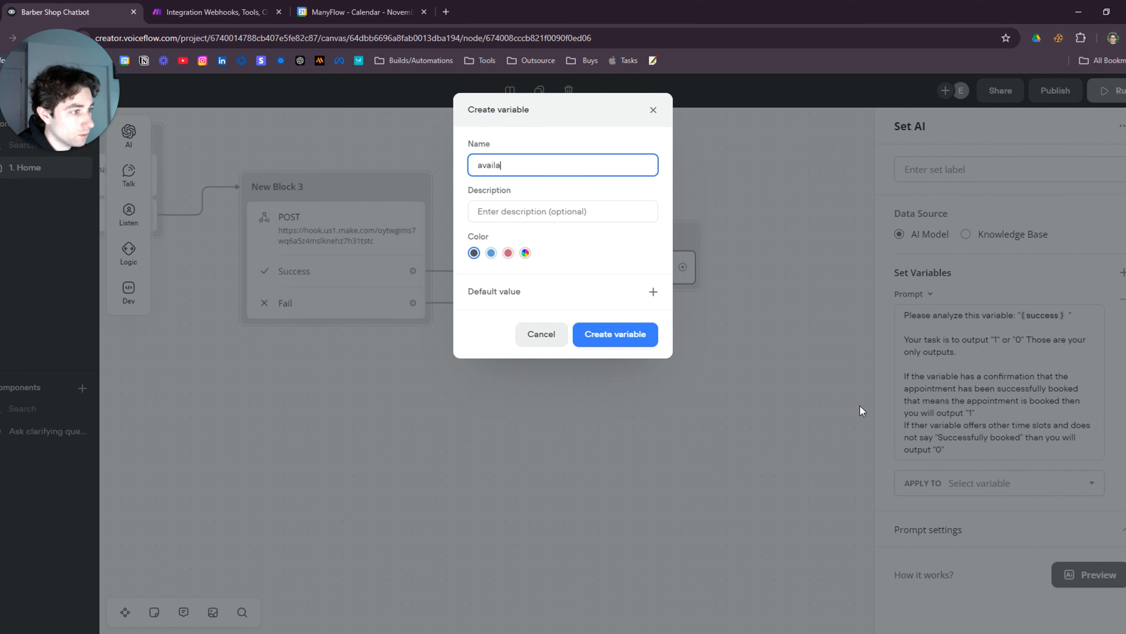
pyautogui.write('bilitie')
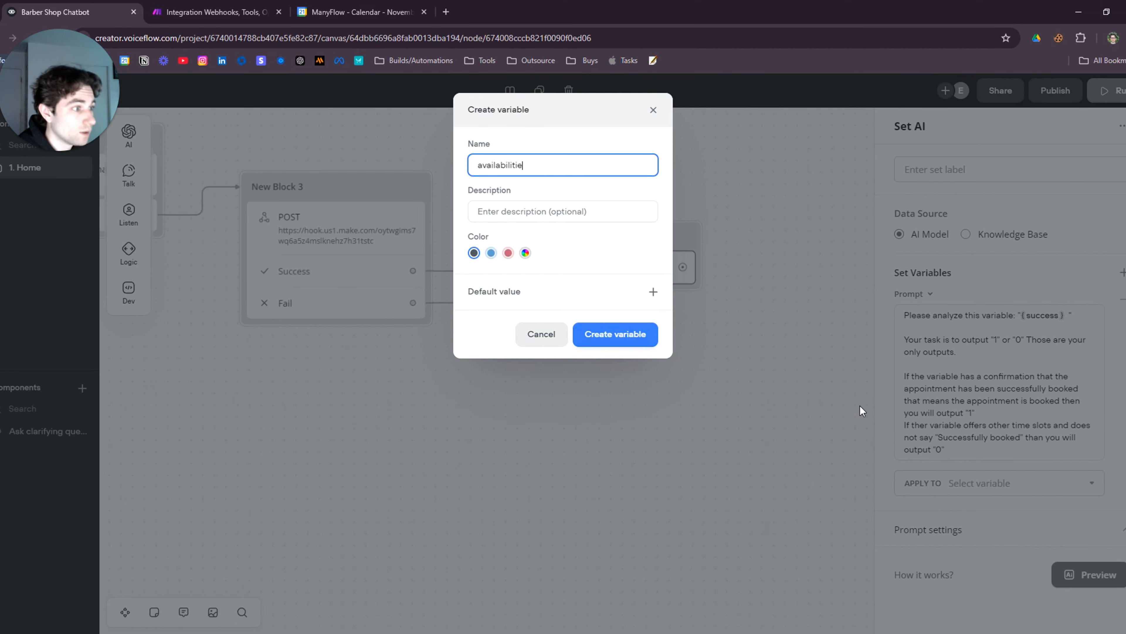
pyautogui.write('s')
pyautogui.click(611, 345)
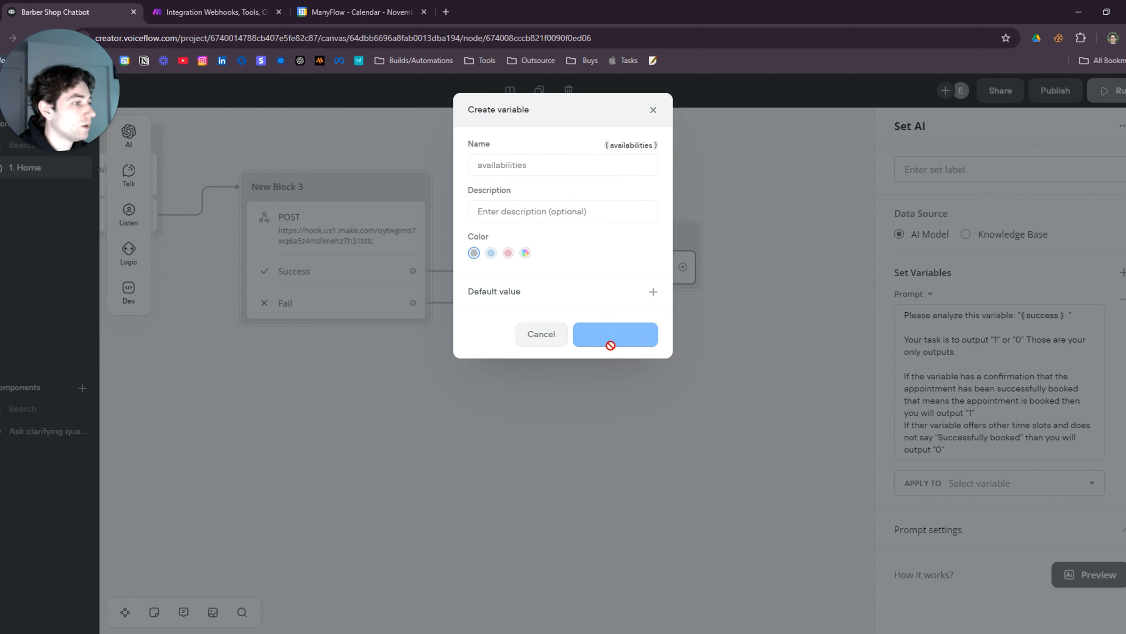
# Use the GPT-4o mini model with max tokens set to 20
pyautogui.scroll(-2, 993, 465)
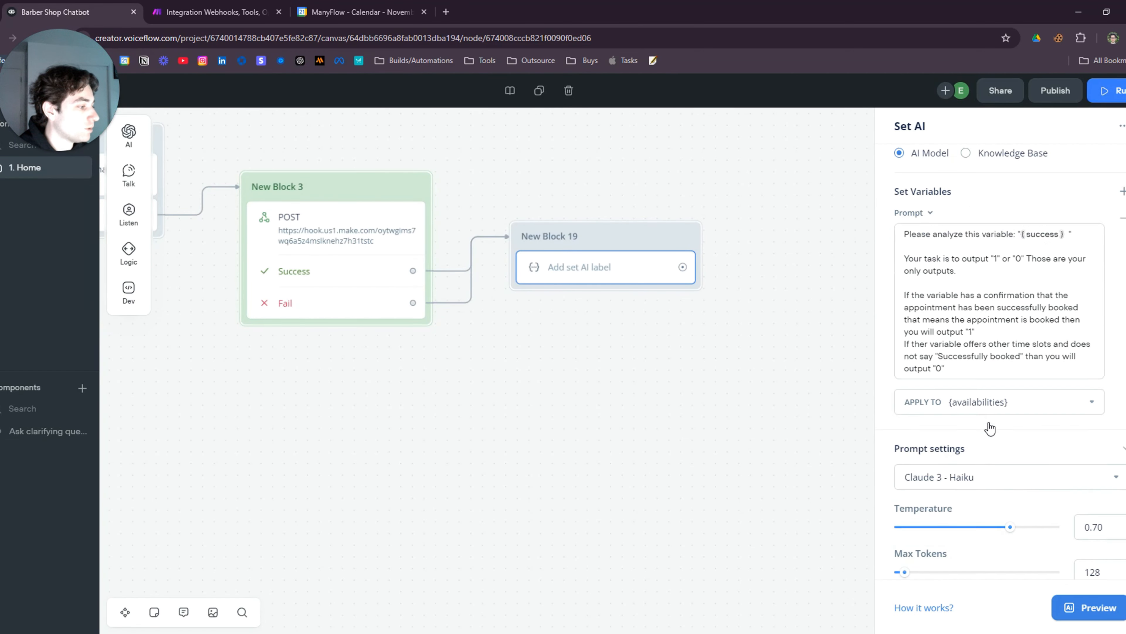
pyautogui.scroll(-2, 989, 428)
pyautogui.moveTo(966, 462); pyautogui.dragTo(881, 461)
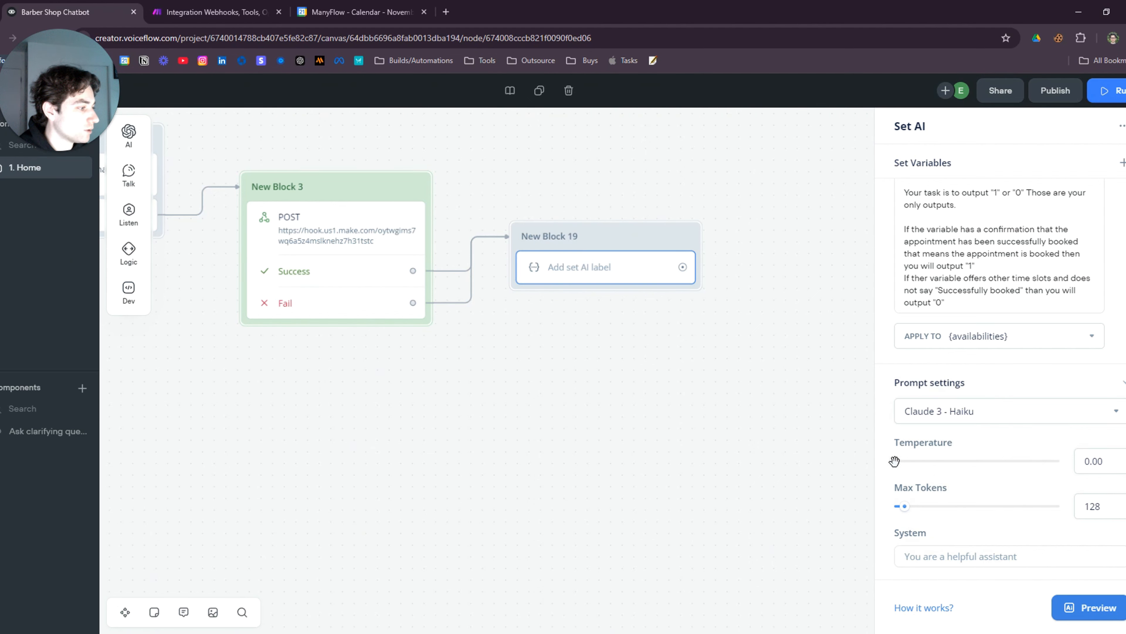
pyautogui.click(992, 427)
pyautogui.click(959, 545)
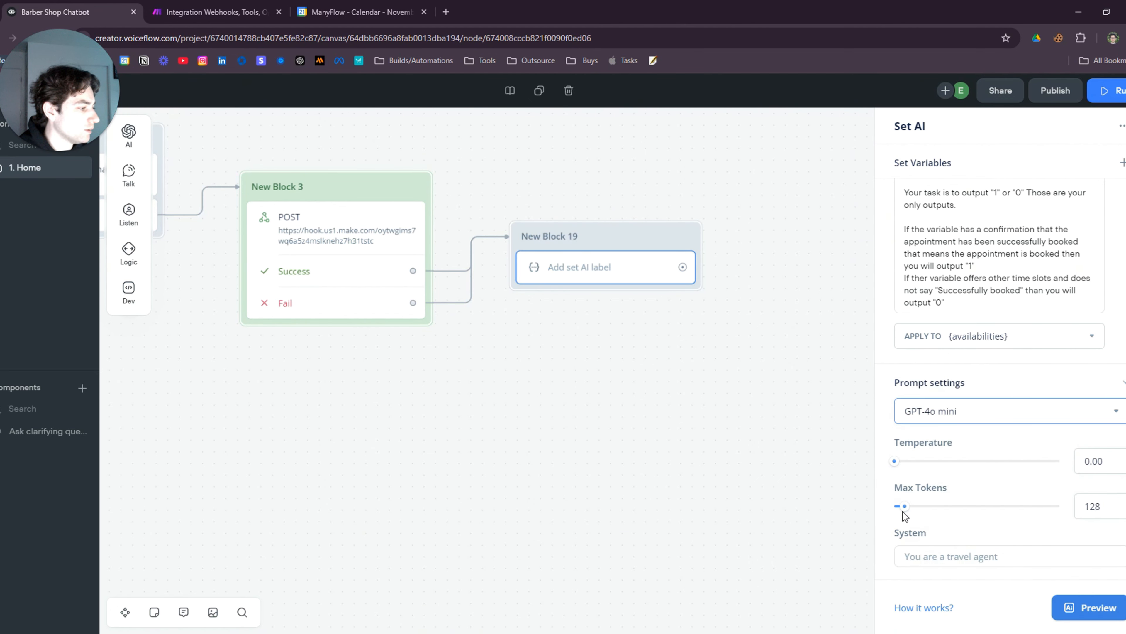
pyautogui.moveTo(904, 508); pyautogui.dragTo(899, 506)
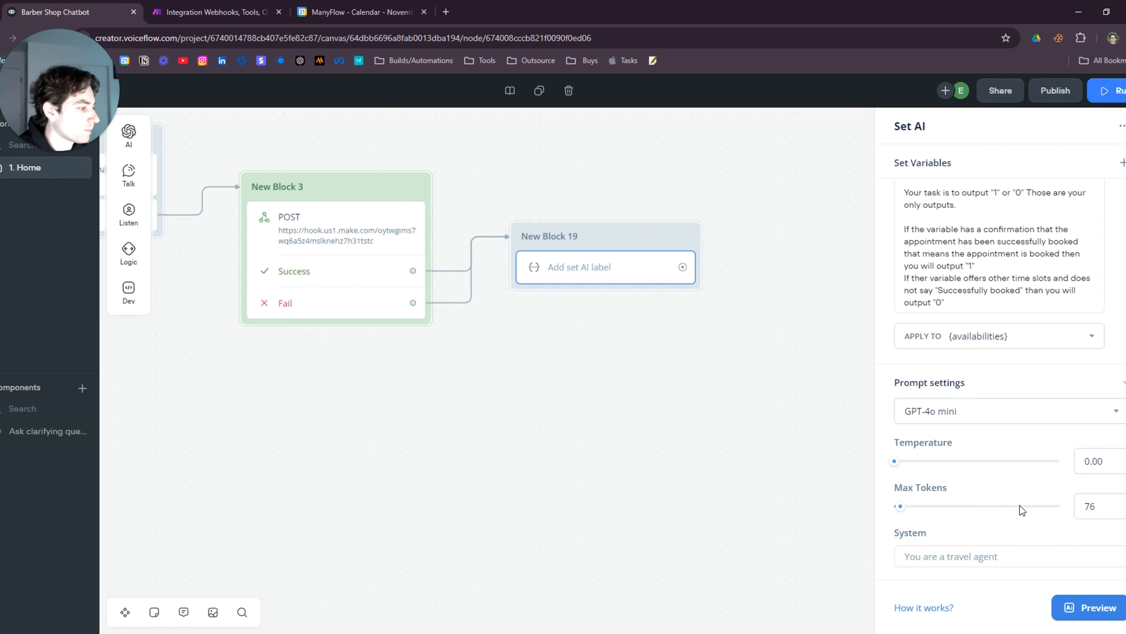
pyautogui.doubleClick(1090, 505)
pyautogui.write('20')
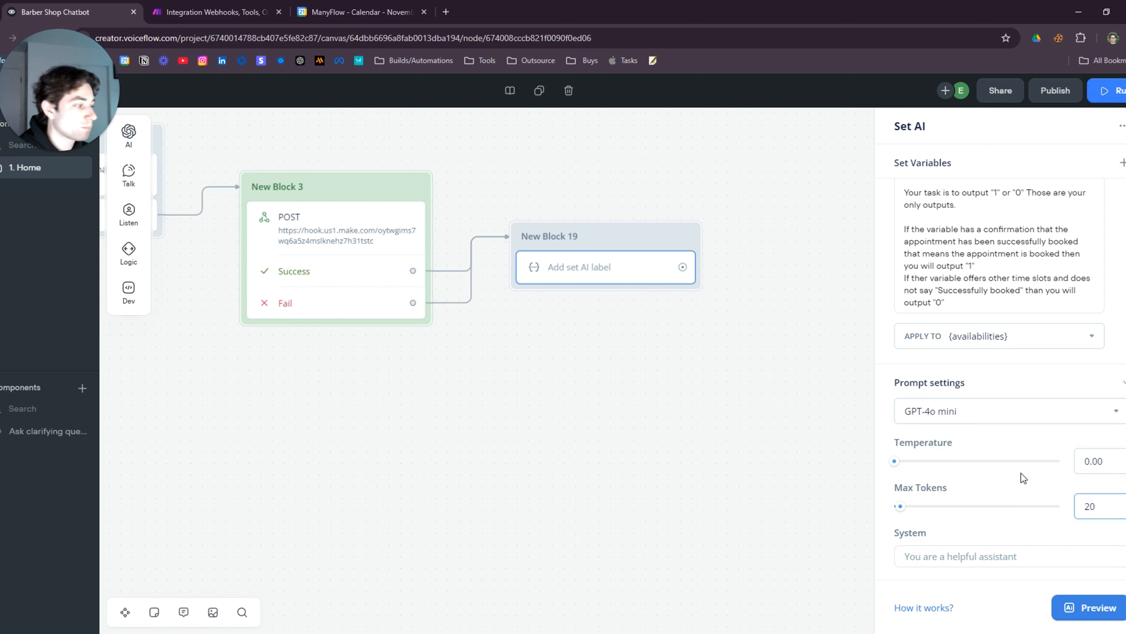
# Label the AI step 'Available/Not Available' and reposition New Block 19
pyautogui.click(806, 406)
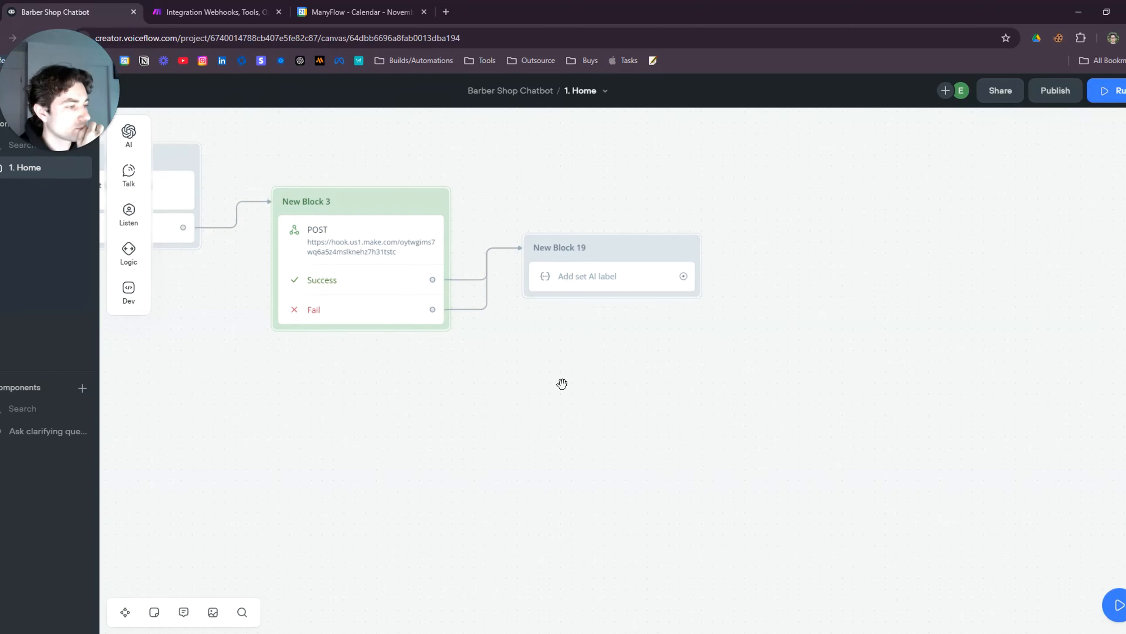
pyautogui.click(515, 269)
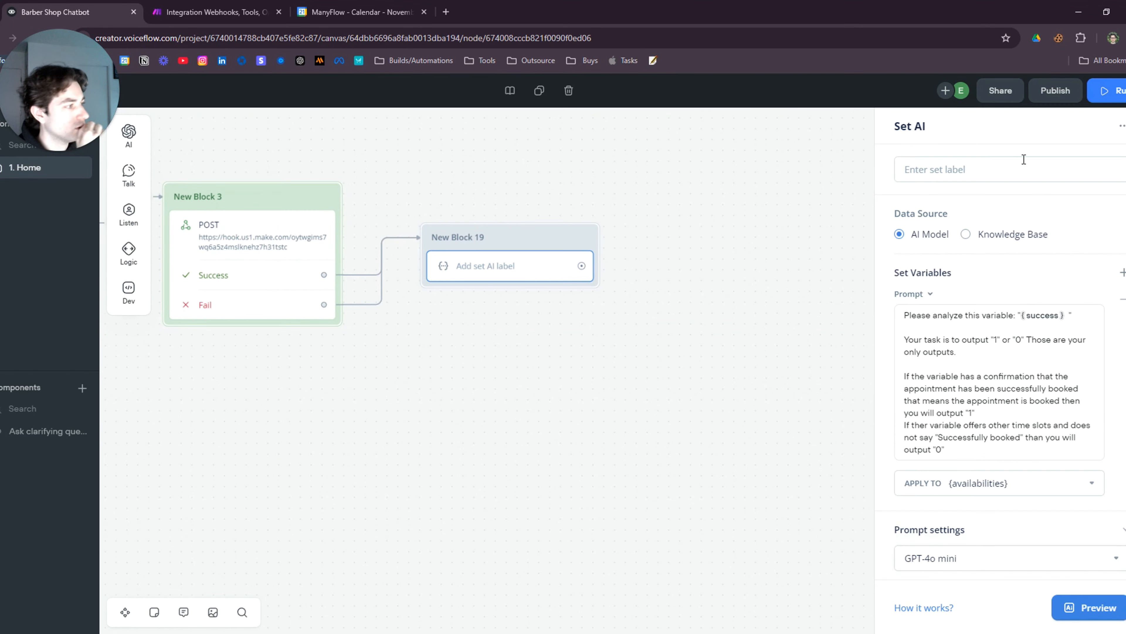
pyautogui.click(997, 167)
pyautogui.write('Available/Not Available')
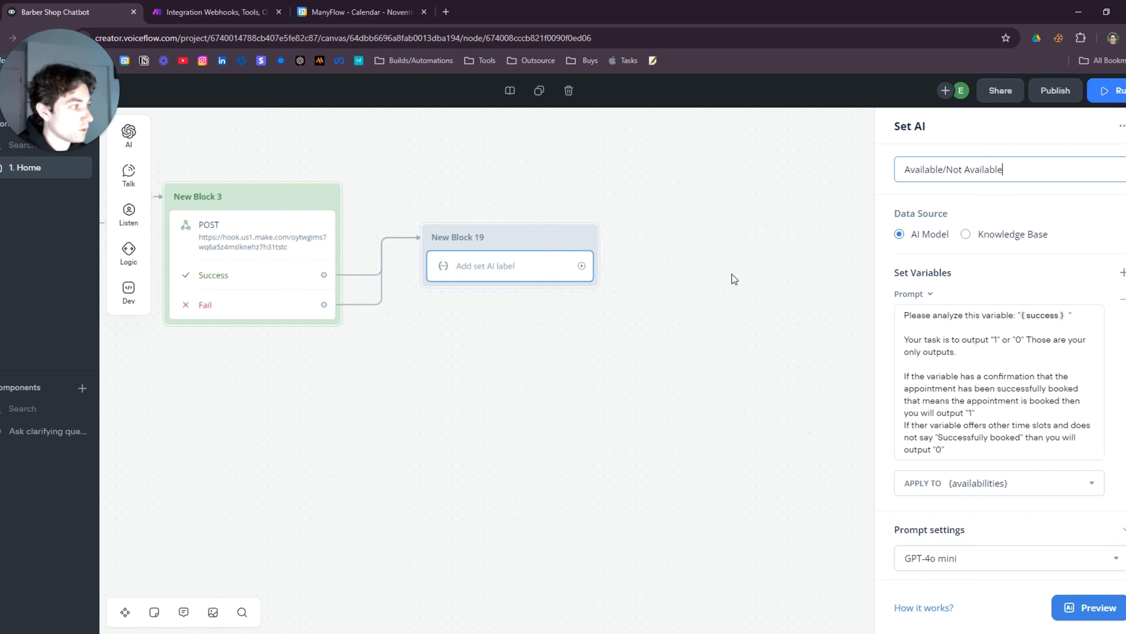
pyautogui.click(581, 353)
pyautogui.moveTo(581, 230); pyautogui.dragTo(525, 283)
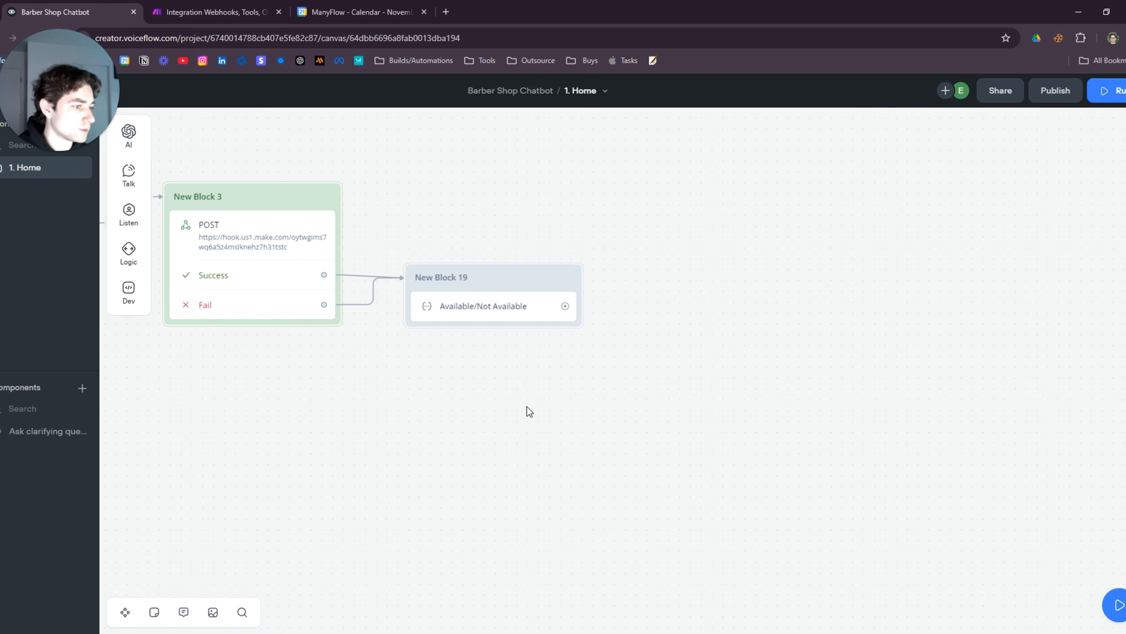
# Move New Block 19 beside Block 3 and add a Condition step to it
pyautogui.moveTo(527, 406); pyautogui.dragTo(680, 433)
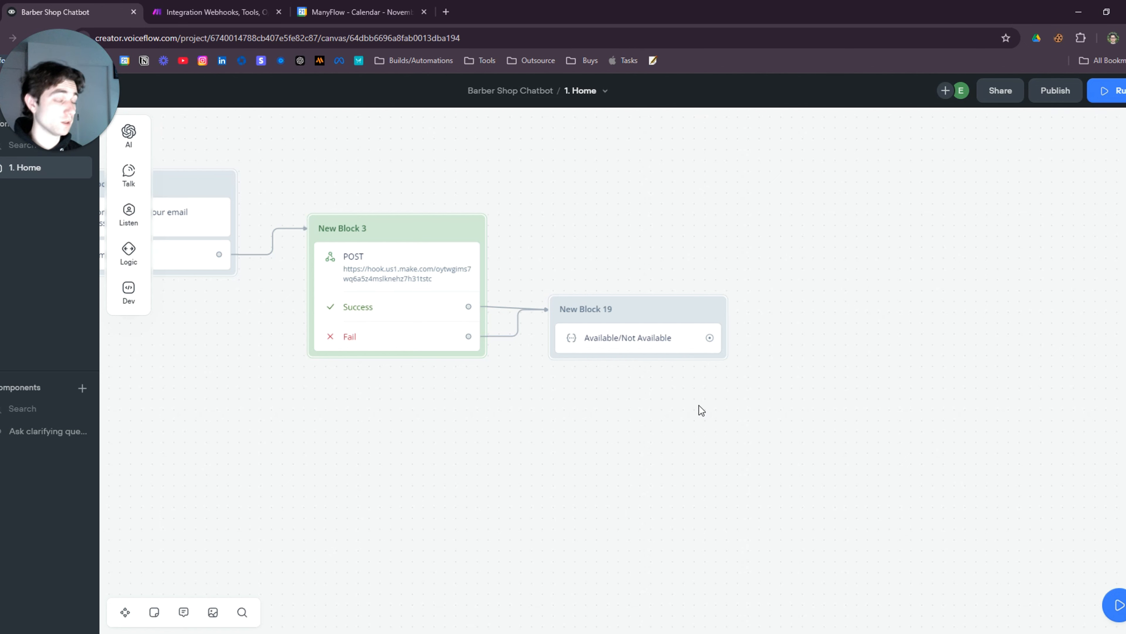
pyautogui.moveTo(639, 319); pyautogui.dragTo(629, 302)
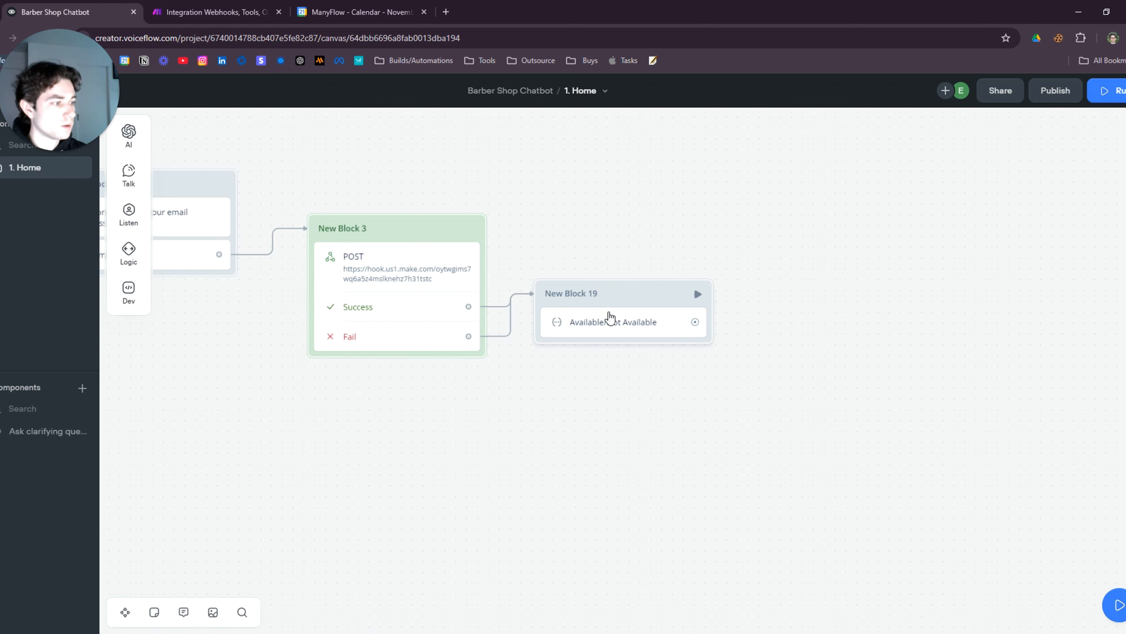
pyautogui.moveTo(616, 297); pyautogui.dragTo(617, 275)
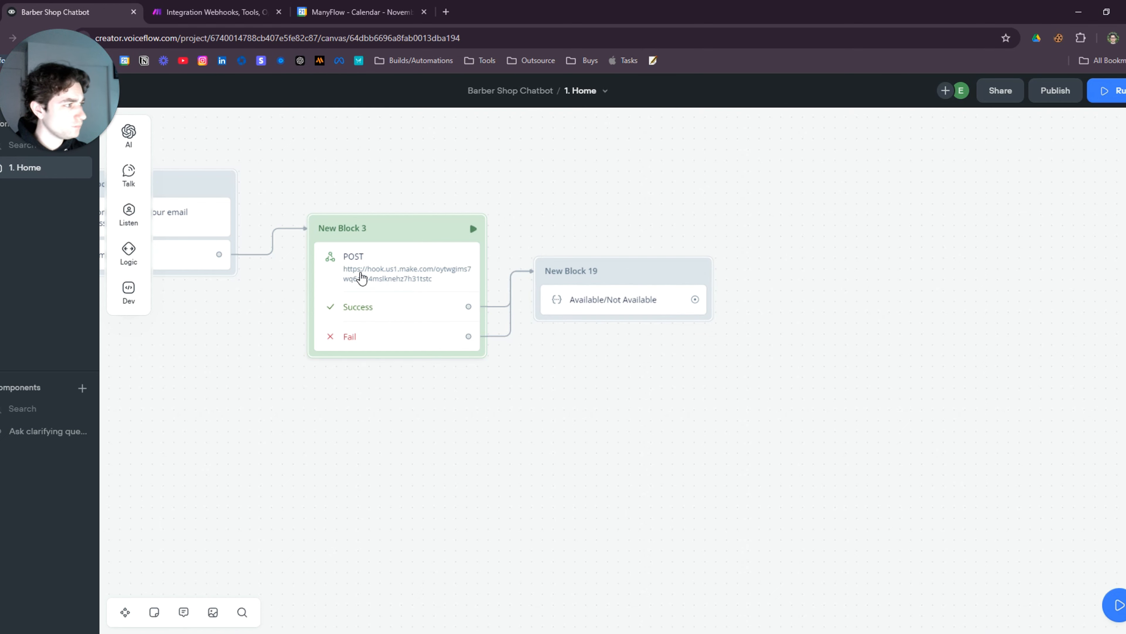
pyautogui.moveTo(137, 144)
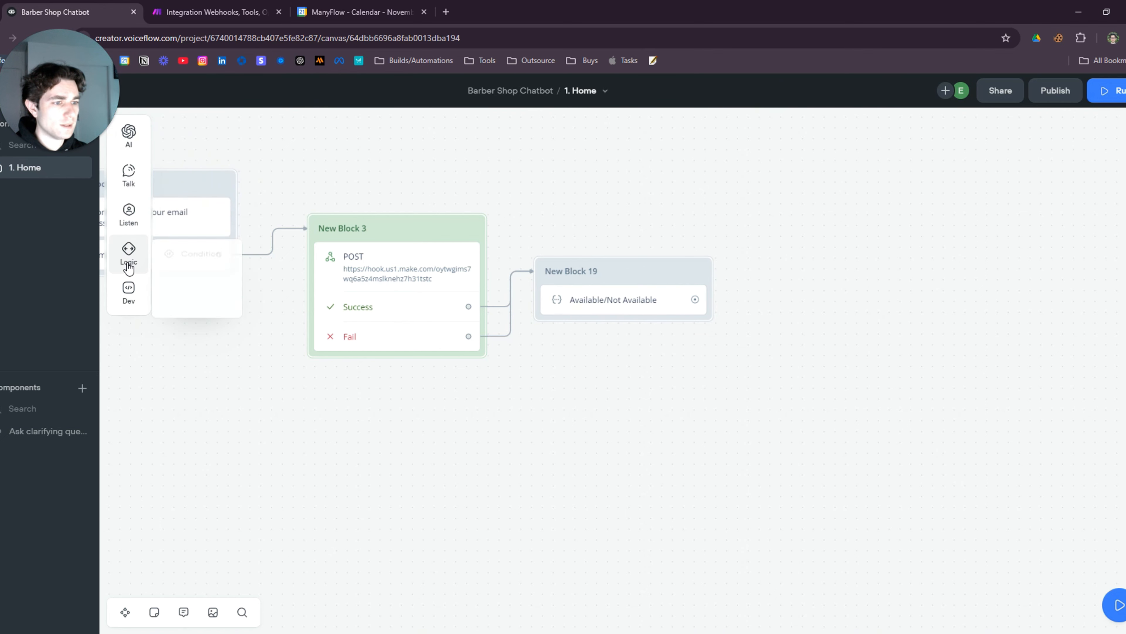
pyautogui.moveTo(129, 249)
pyautogui.moveTo(200, 245); pyautogui.dragTo(621, 335)
# Set the condition path to '{availabilities} contains 1' and branch a new step from it
pyautogui.click(1119, 161)
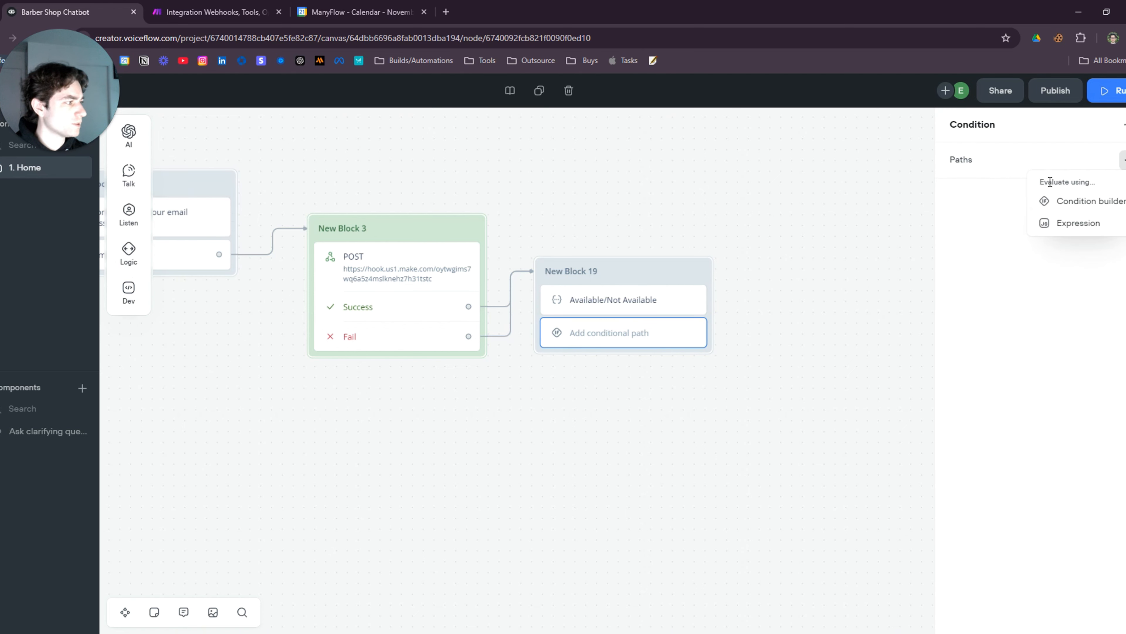
pyautogui.click(1073, 202)
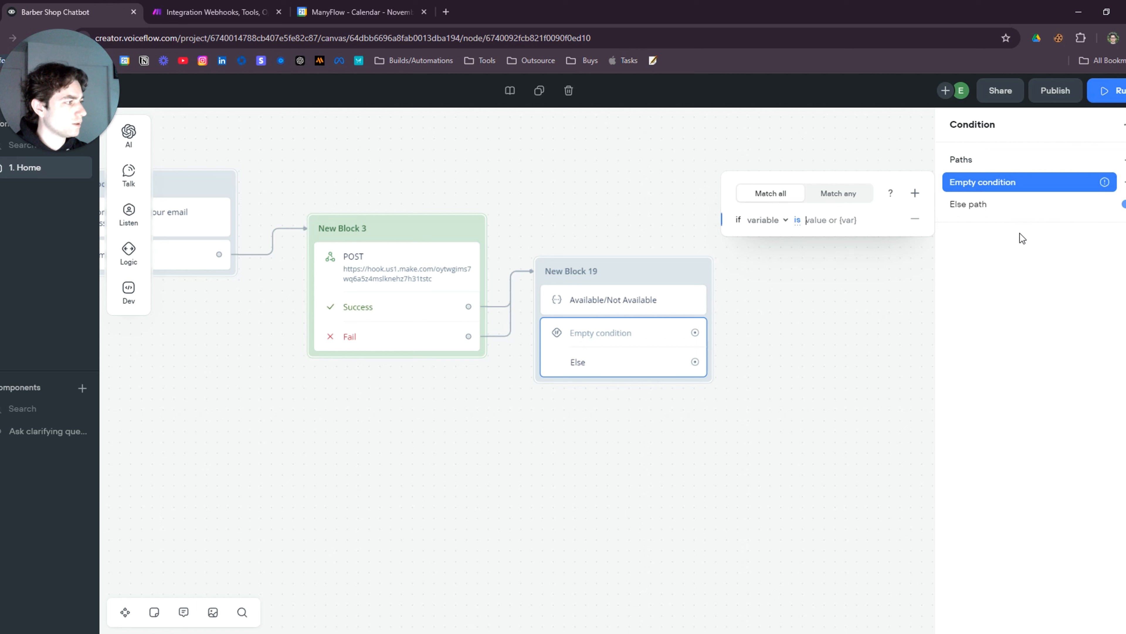
pyautogui.click(765, 220)
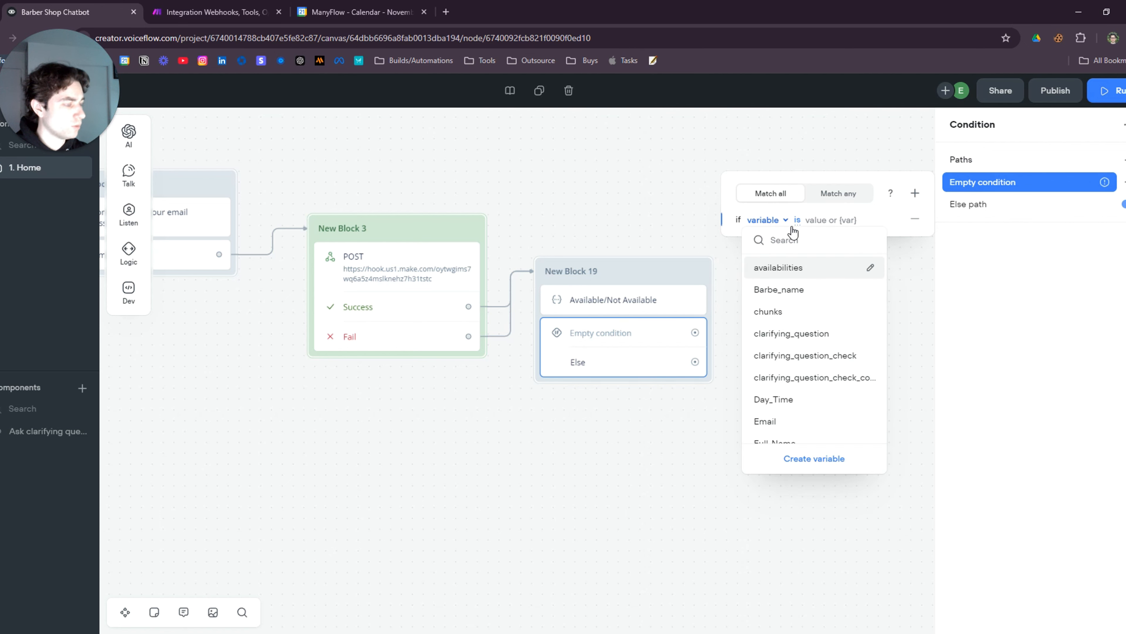
pyautogui.click(804, 273)
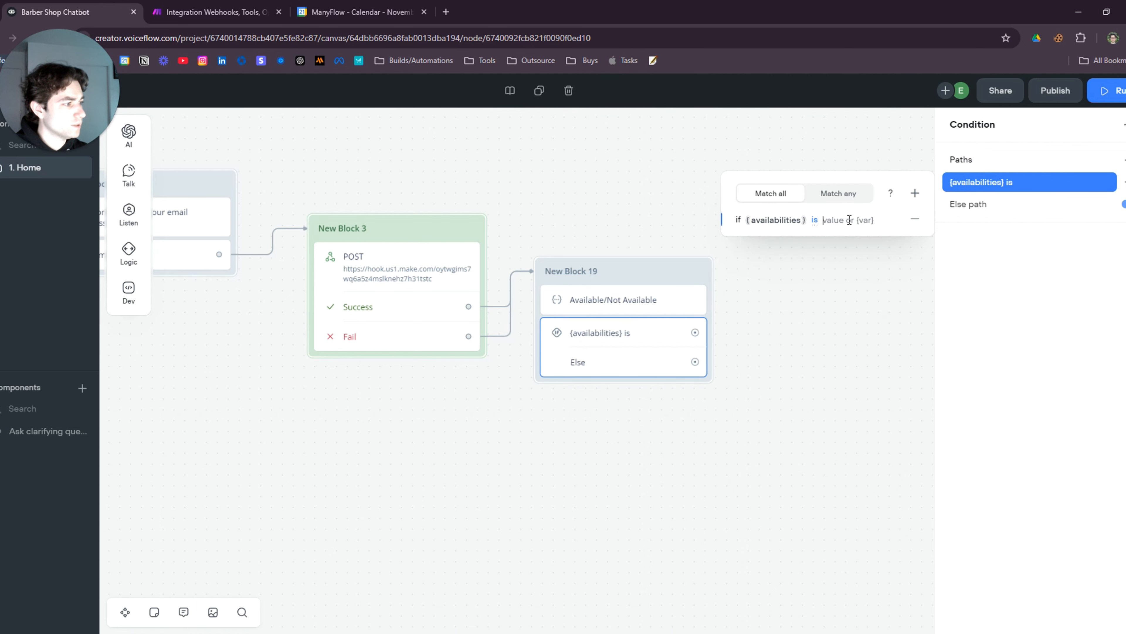
pyautogui.click(816, 221)
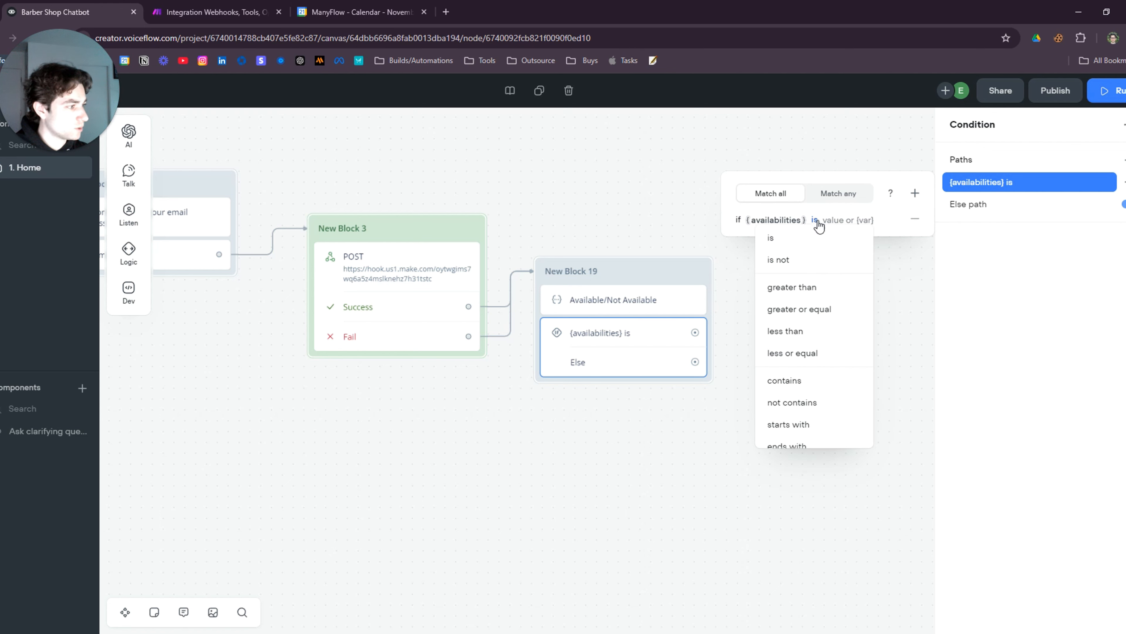
pyautogui.click(796, 382)
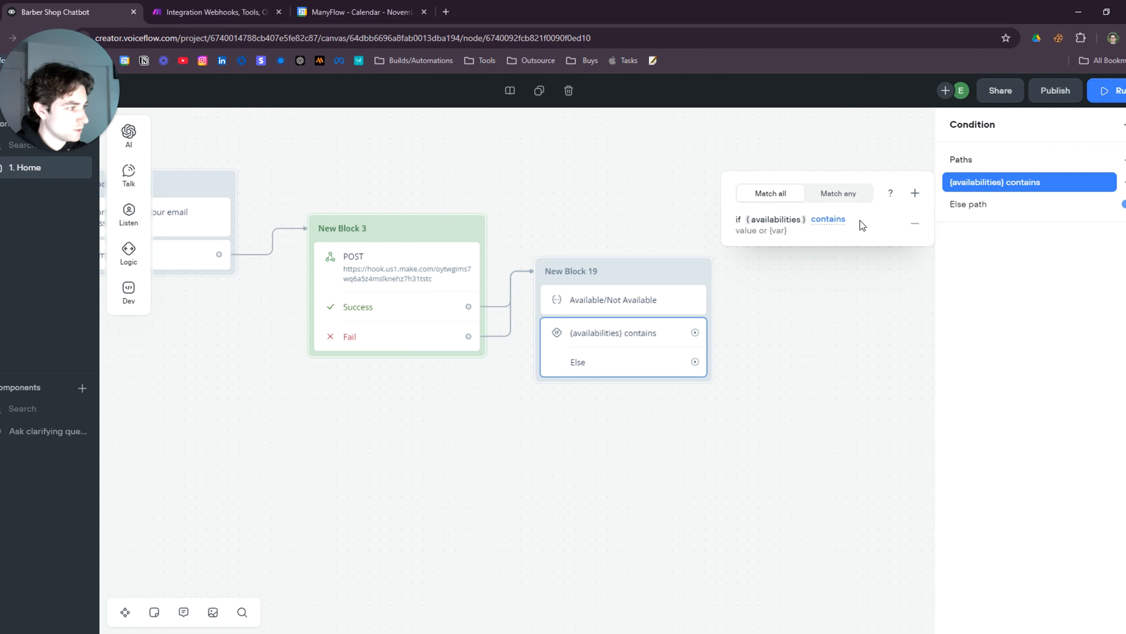
pyautogui.click(769, 235)
pyautogui.write('1')
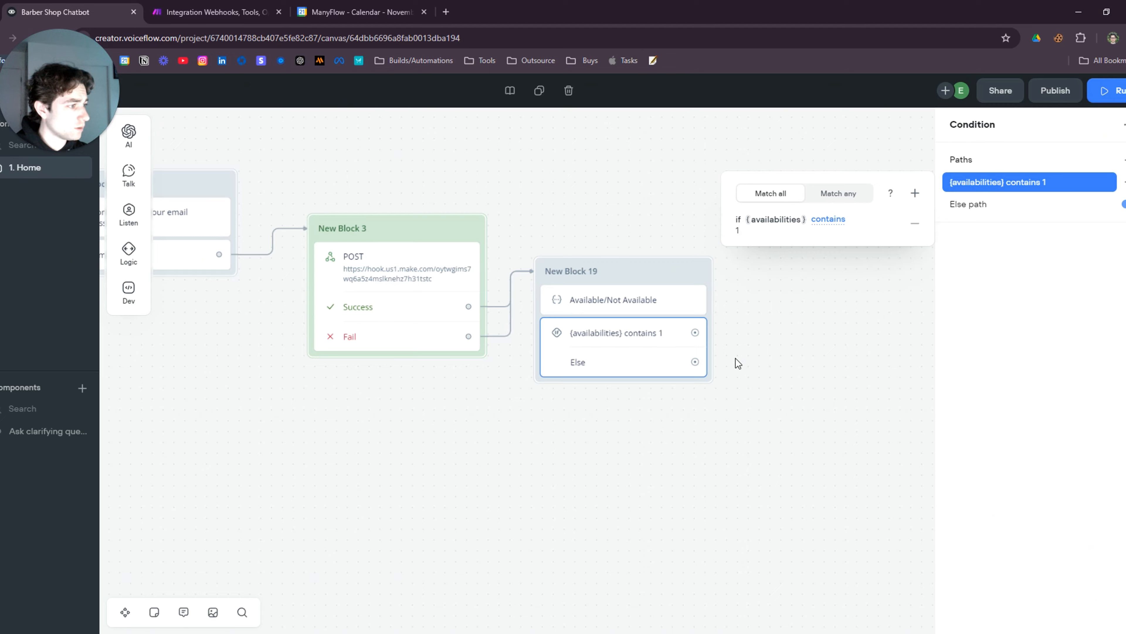
pyautogui.click(737, 362)
pyautogui.moveTo(603, 275); pyautogui.dragTo(711, 253)
# Add a message showing {success} on the contains 1 path as New Block 20
pyautogui.moveTo(756, 298)
pyautogui.click(854, 296)
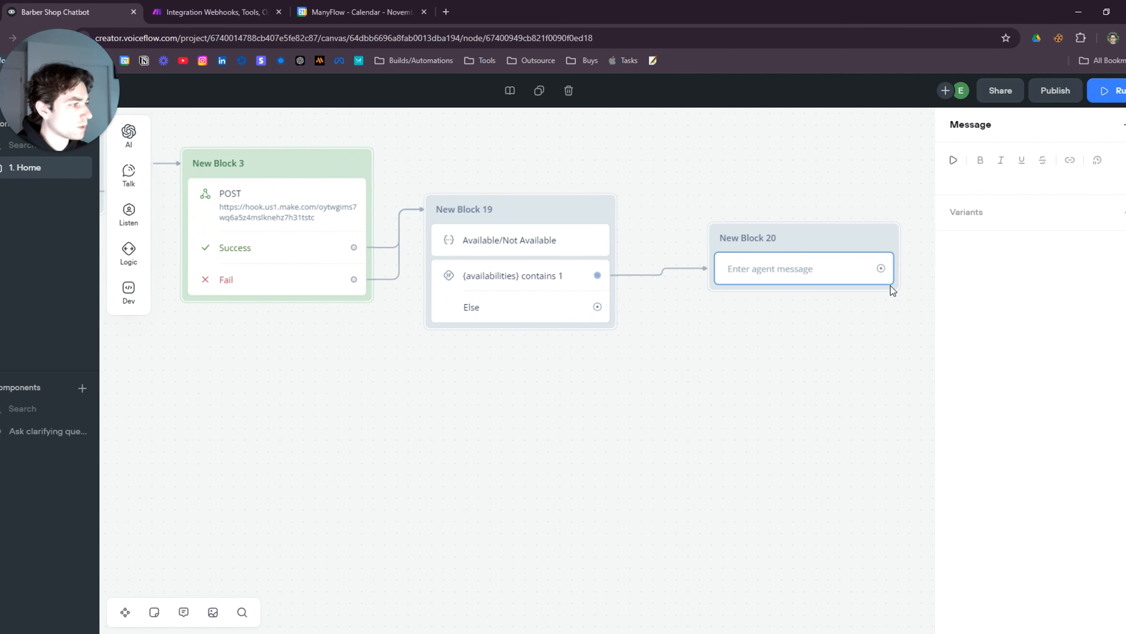
pyautogui.click(994, 179)
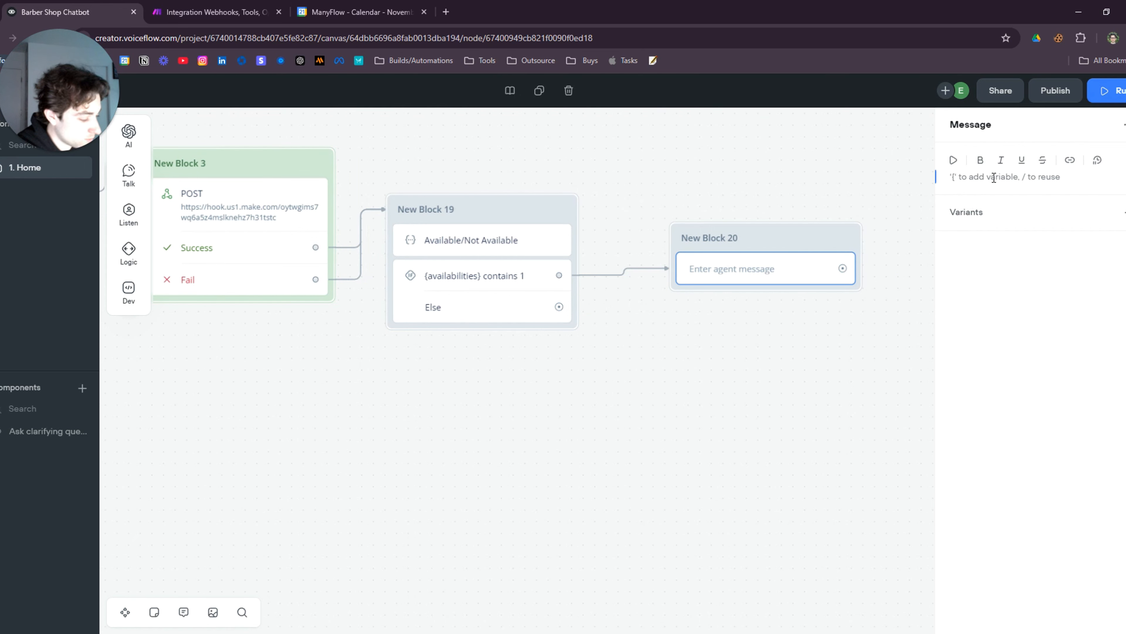
pyautogui.write('{succ')
pyautogui.click(992, 198)
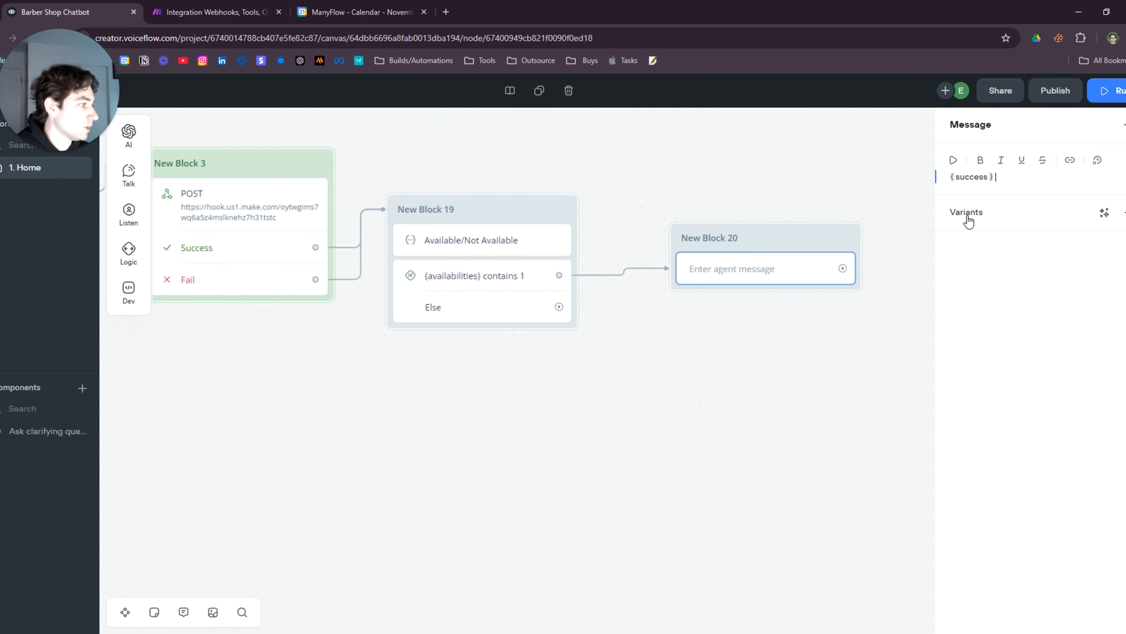
pyautogui.click(767, 194)
pyautogui.moveTo(777, 247); pyautogui.dragTo(734, 244)
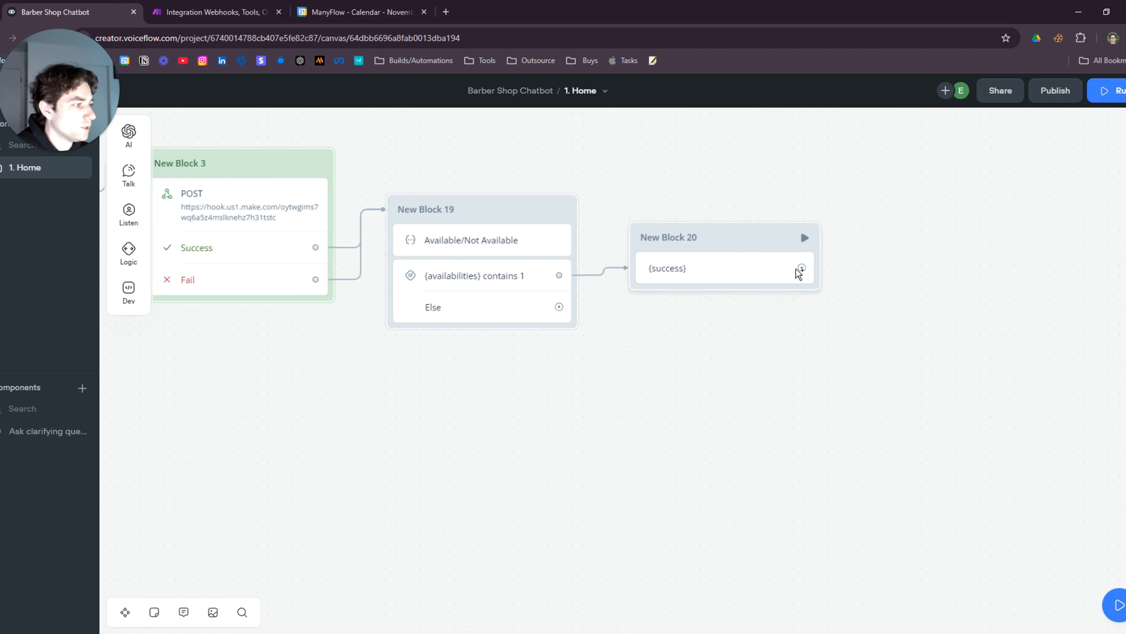
# Add an End step after the success message in New Block 20
pyautogui.moveTo(800, 268); pyautogui.dragTo(880, 267)
pyautogui.moveTo(937, 417)
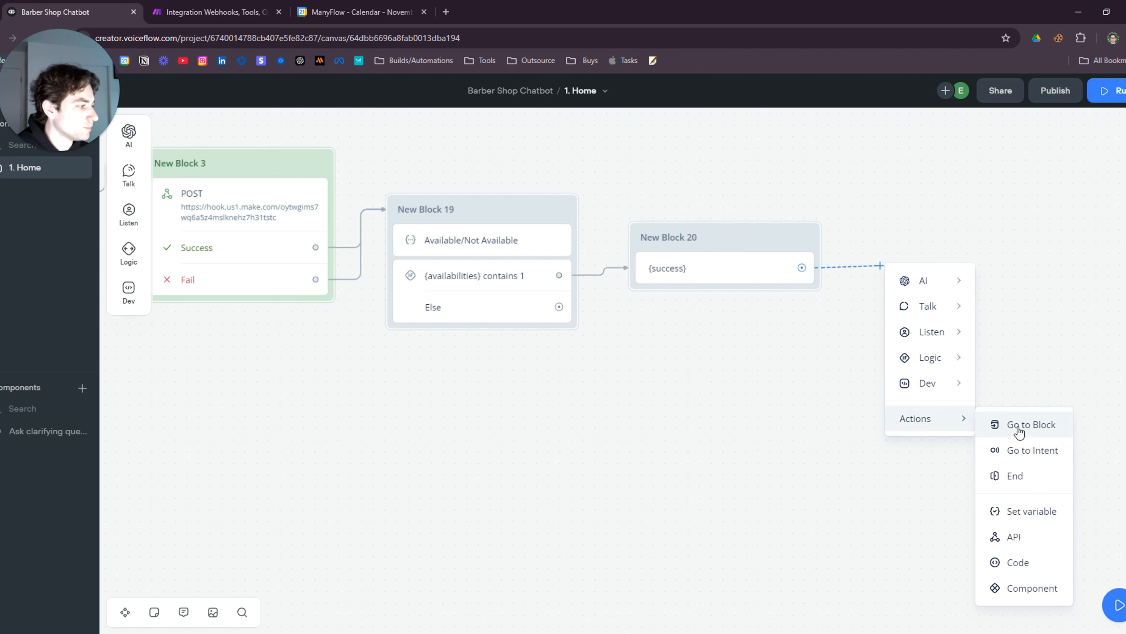
pyautogui.click(1024, 474)
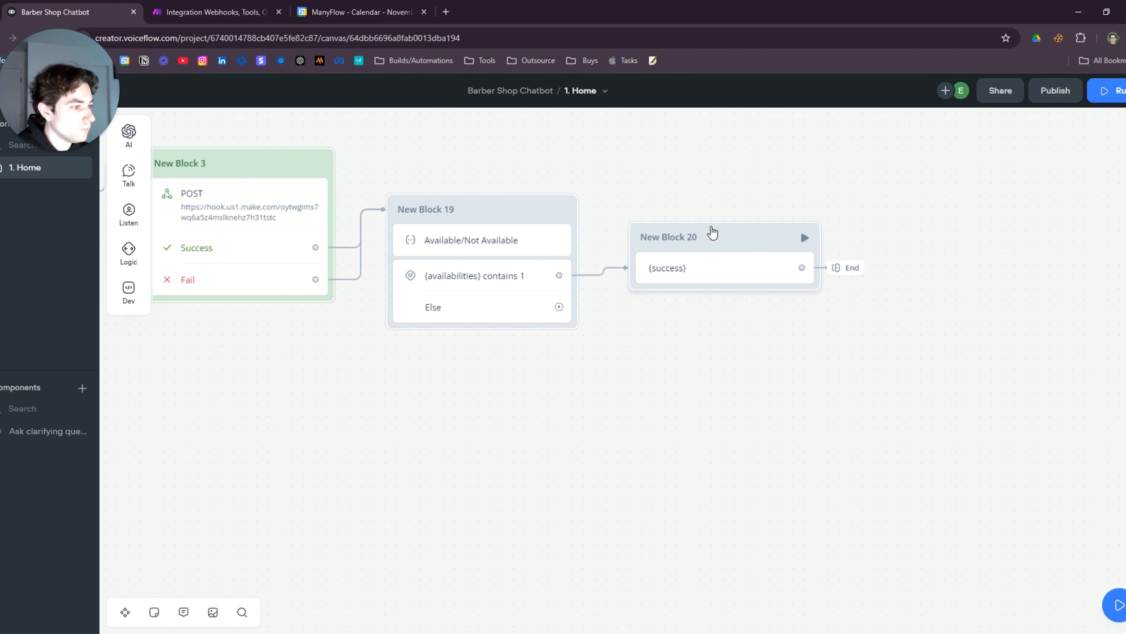
pyautogui.moveTo(712, 232); pyautogui.dragTo(717, 205)
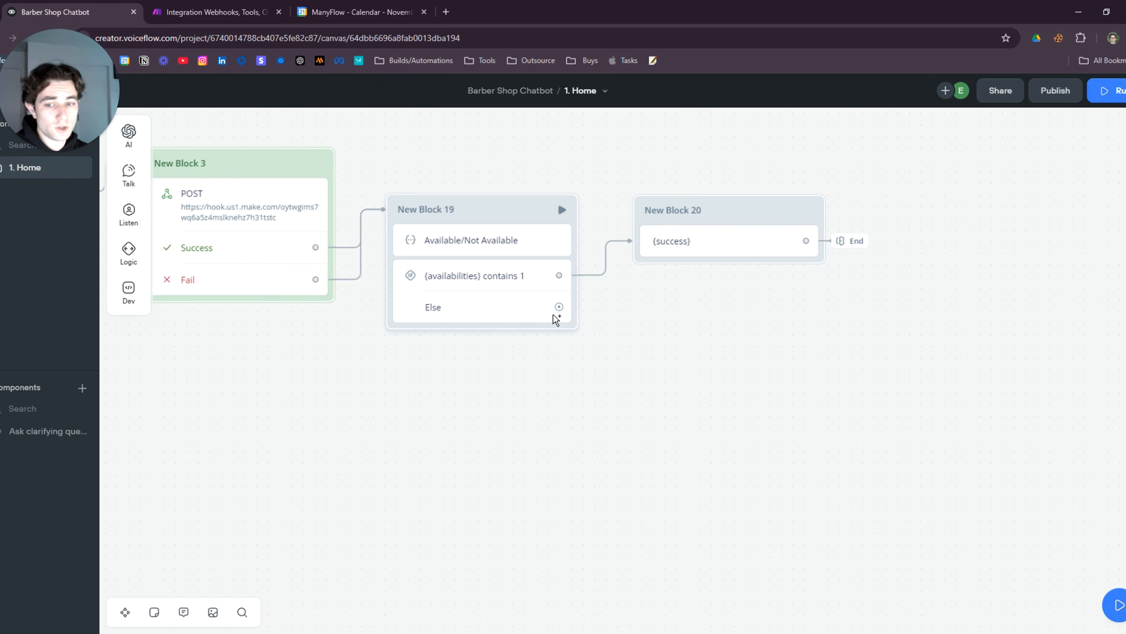
# Attach New Block 21 to the Else path with a {success} message
pyautogui.hscroll(5, 556, 320)
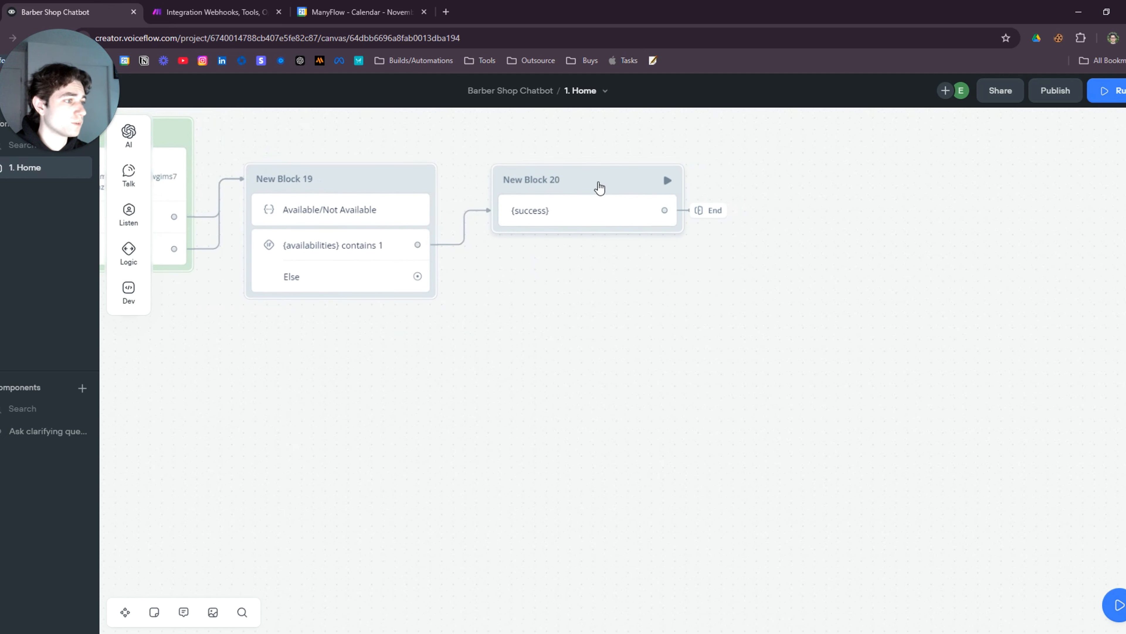
pyautogui.moveTo(417, 276); pyautogui.dragTo(509, 336)
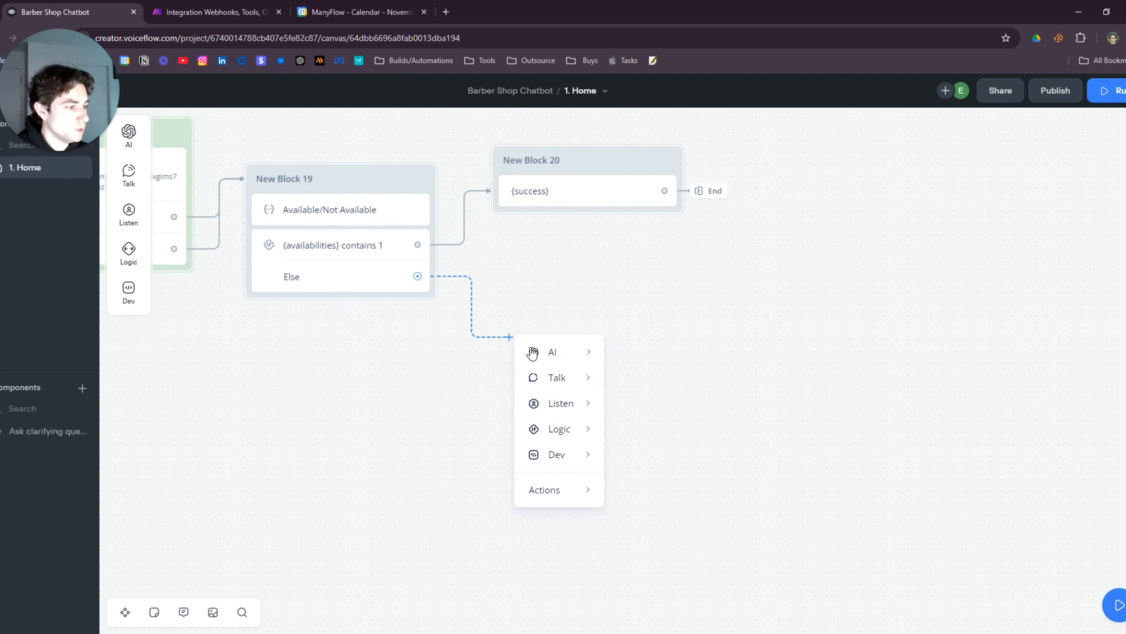
pyautogui.moveTo(544, 353)
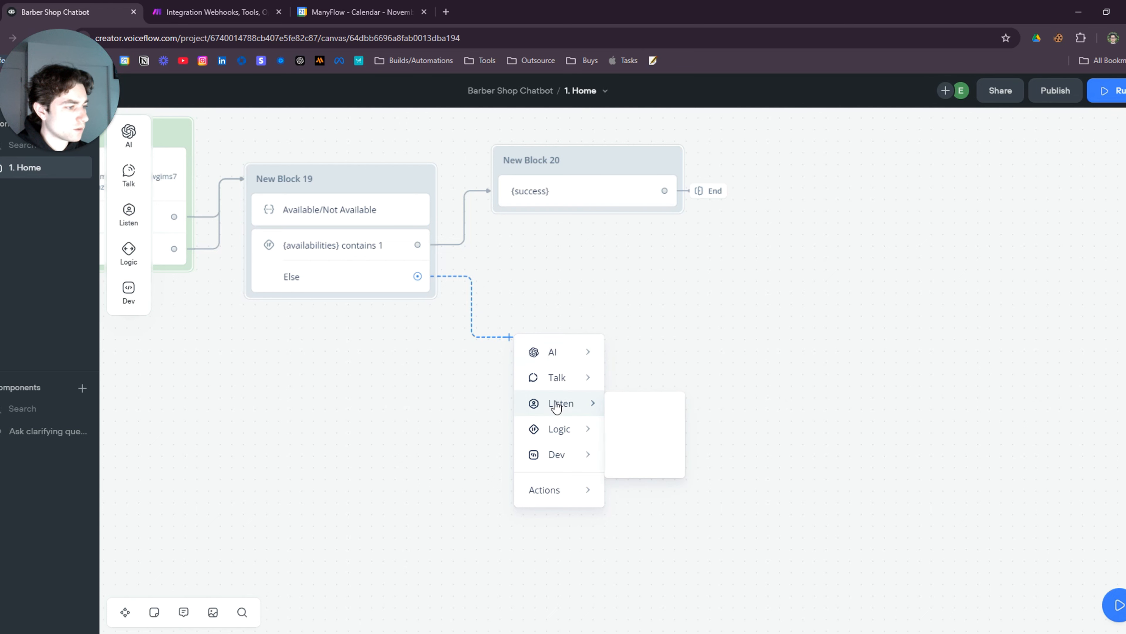
pyautogui.moveTo(586, 381)
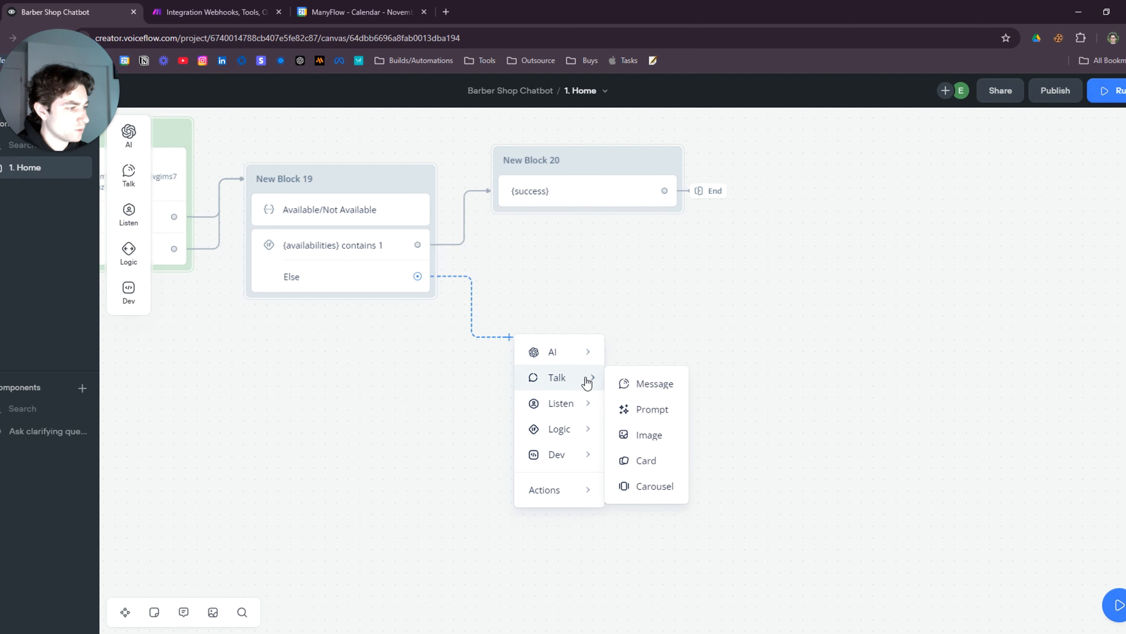
pyautogui.click(621, 384)
pyautogui.click(584, 354)
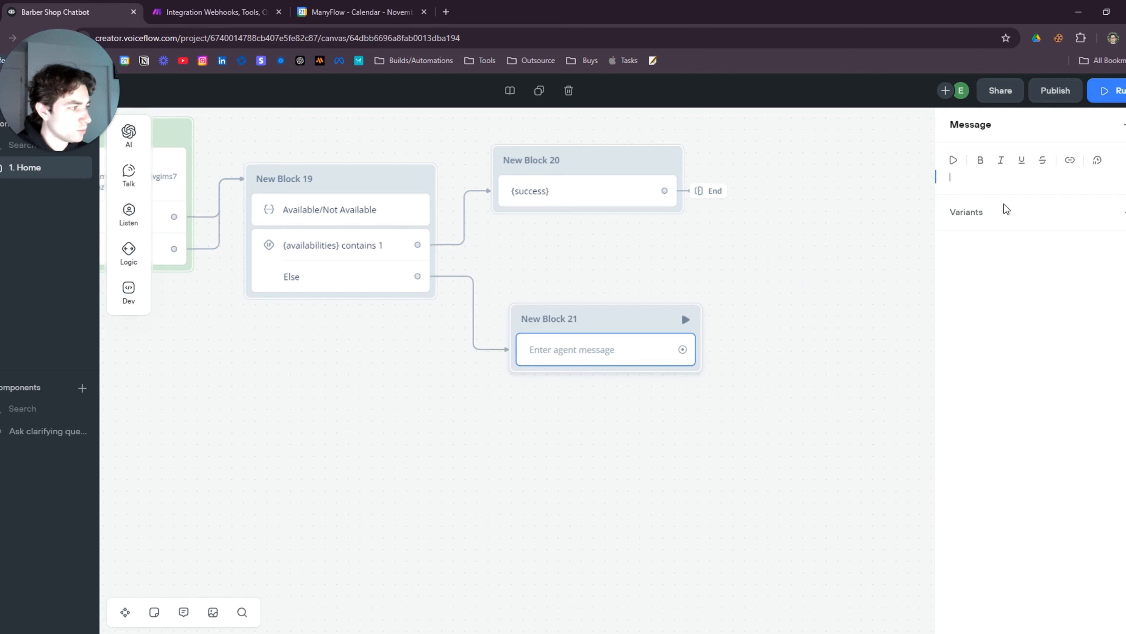
pyautogui.moveTo(585, 313); pyautogui.dragTo(585, 310)
pyautogui.click(606, 350)
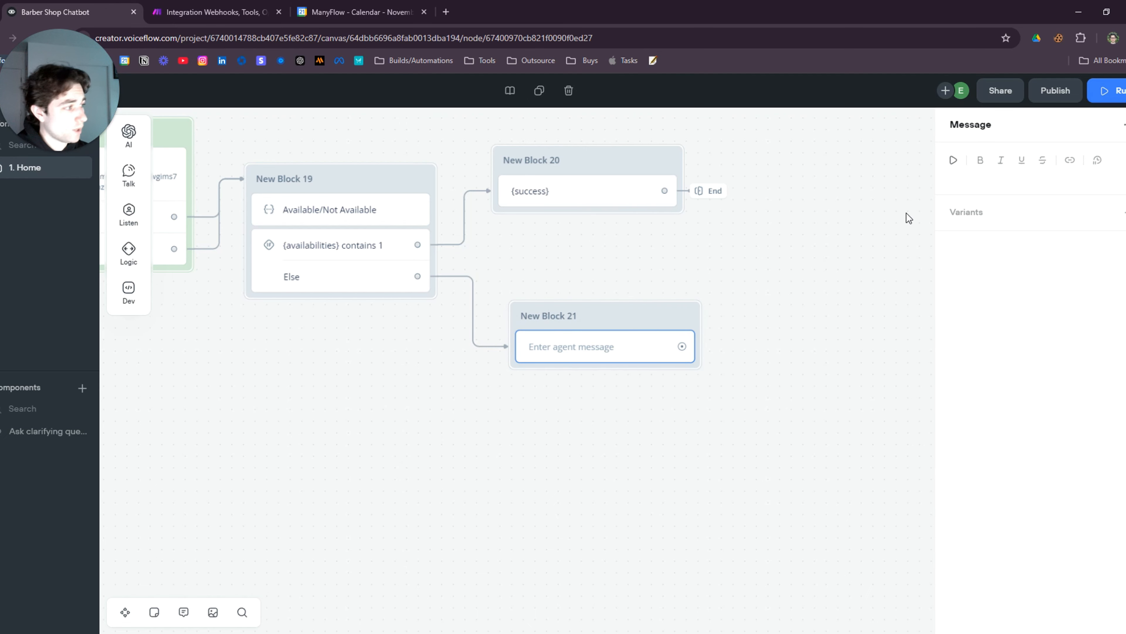
pyautogui.click(1012, 178)
pyautogui.write('s')
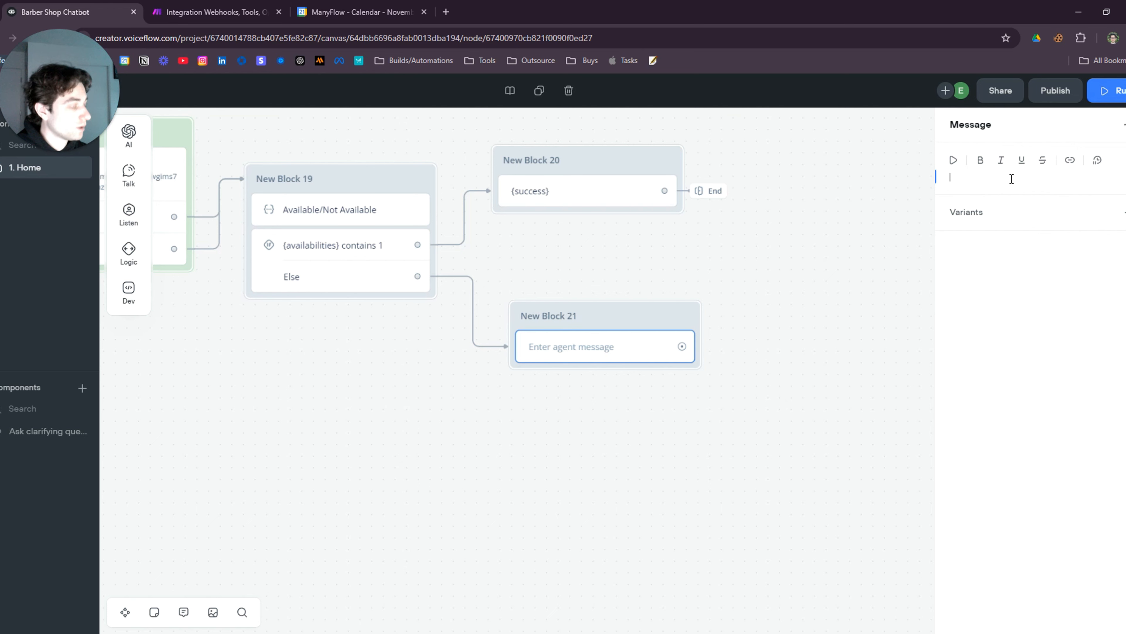
pyautogui.write('{suc')
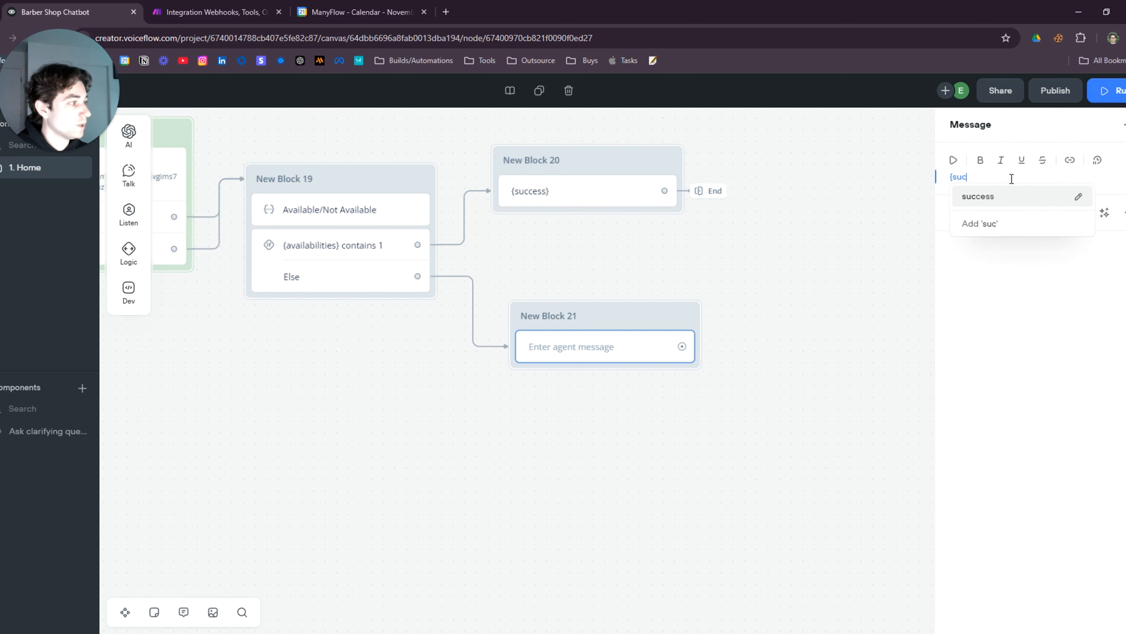
pyautogui.click(987, 198)
pyautogui.click(616, 312)
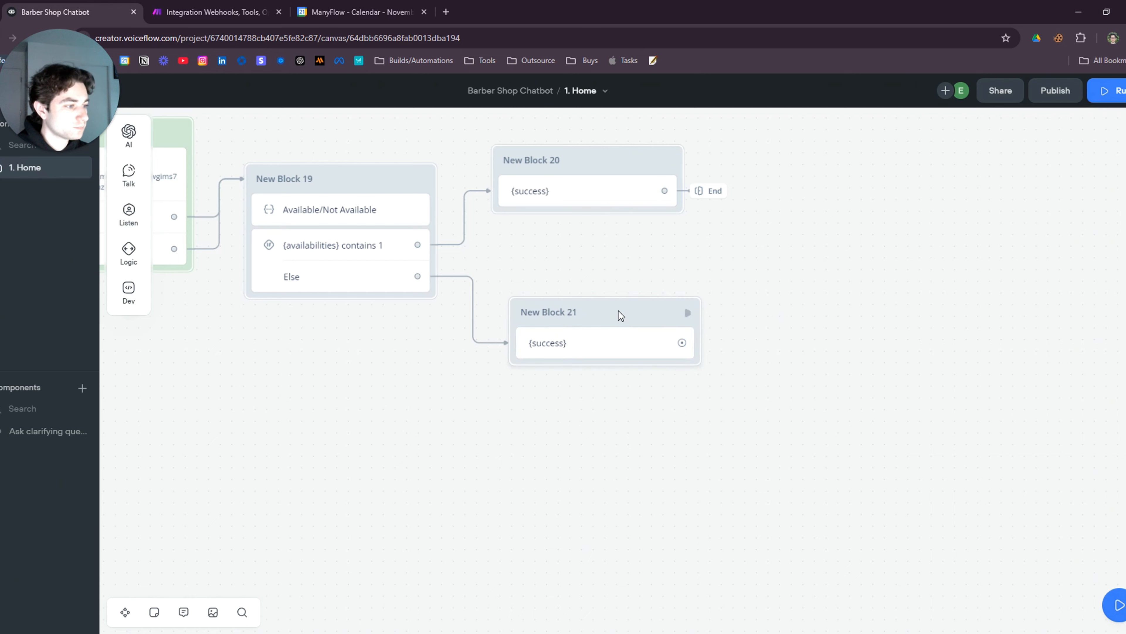
pyautogui.moveTo(612, 312); pyautogui.dragTo(612, 302)
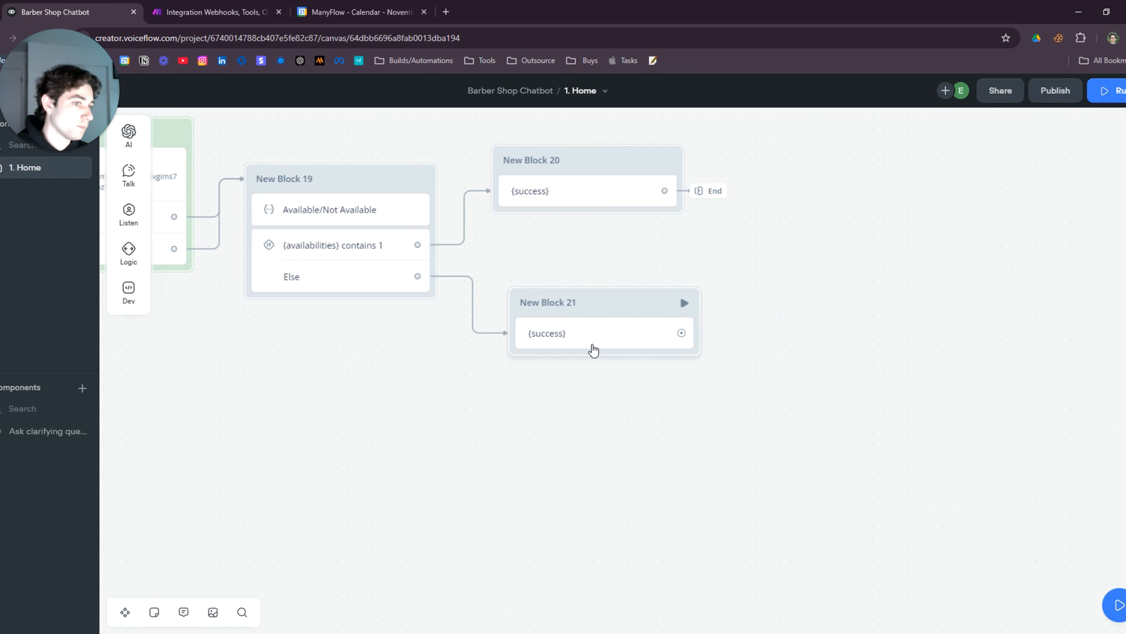
# Back in Make, review the webhook response settings, including Webhooks 38
pyautogui.click(231, 12)
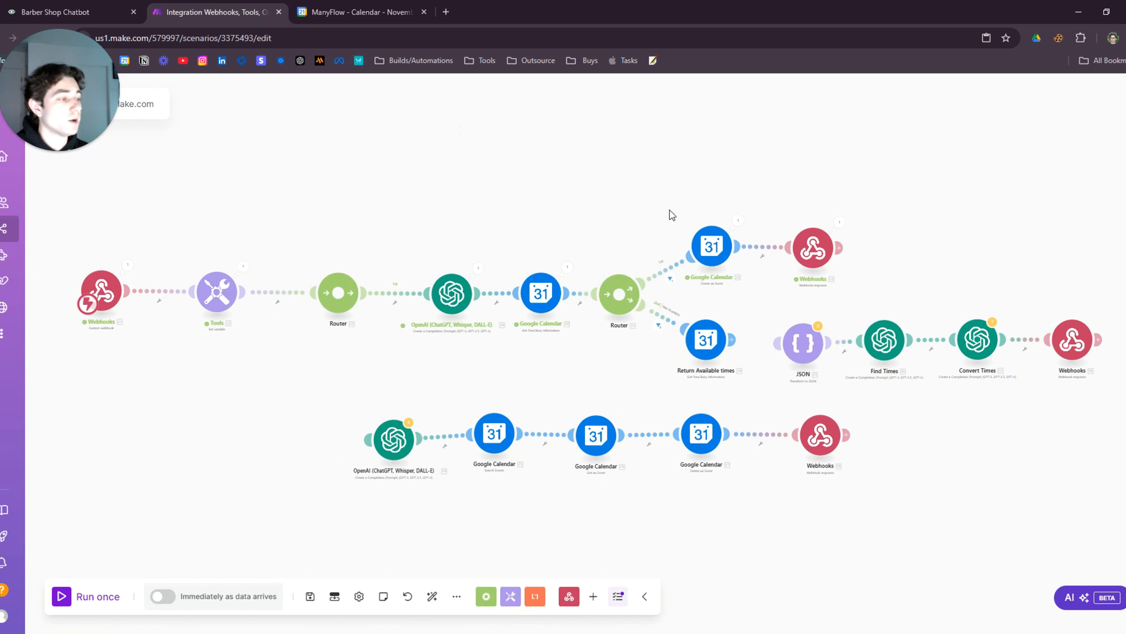
pyautogui.scroll(5, 847, 293)
pyautogui.click(793, 209)
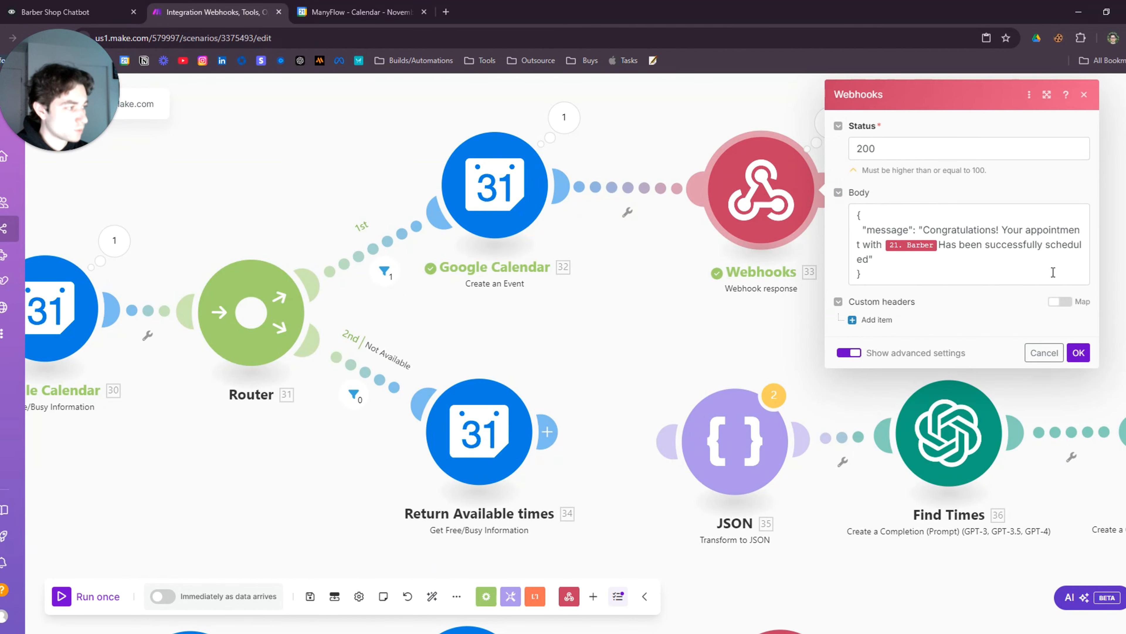
pyautogui.click(694, 291)
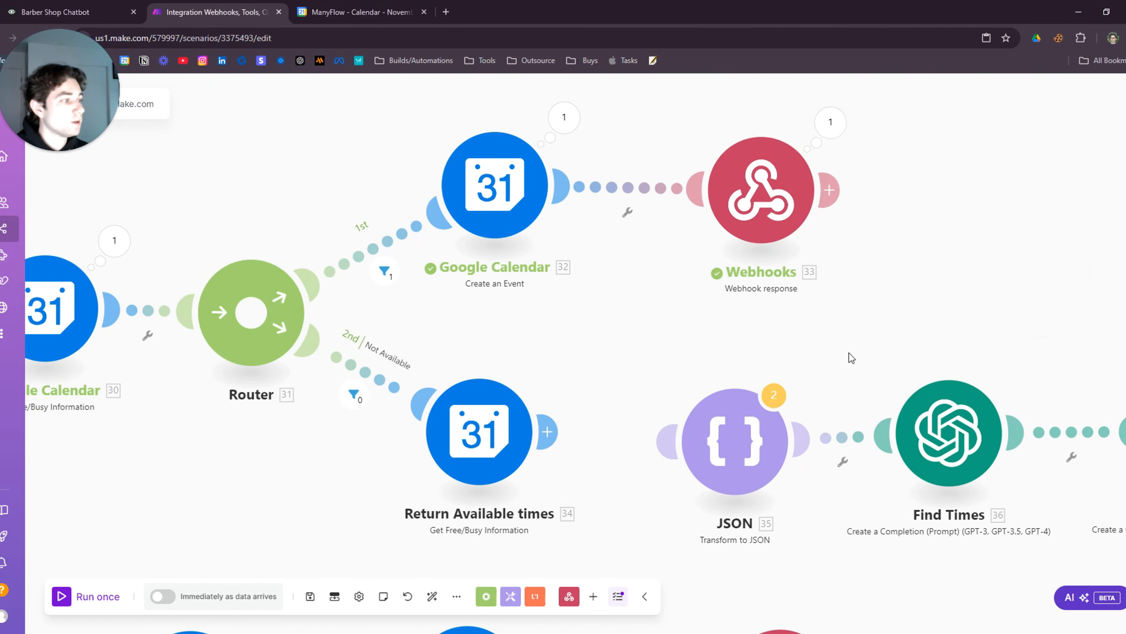
pyautogui.scroll(-5, 850, 355)
pyautogui.moveTo(852, 317); pyautogui.dragTo(525, 269)
pyautogui.scroll(4, 810, 400)
pyautogui.click(790, 304)
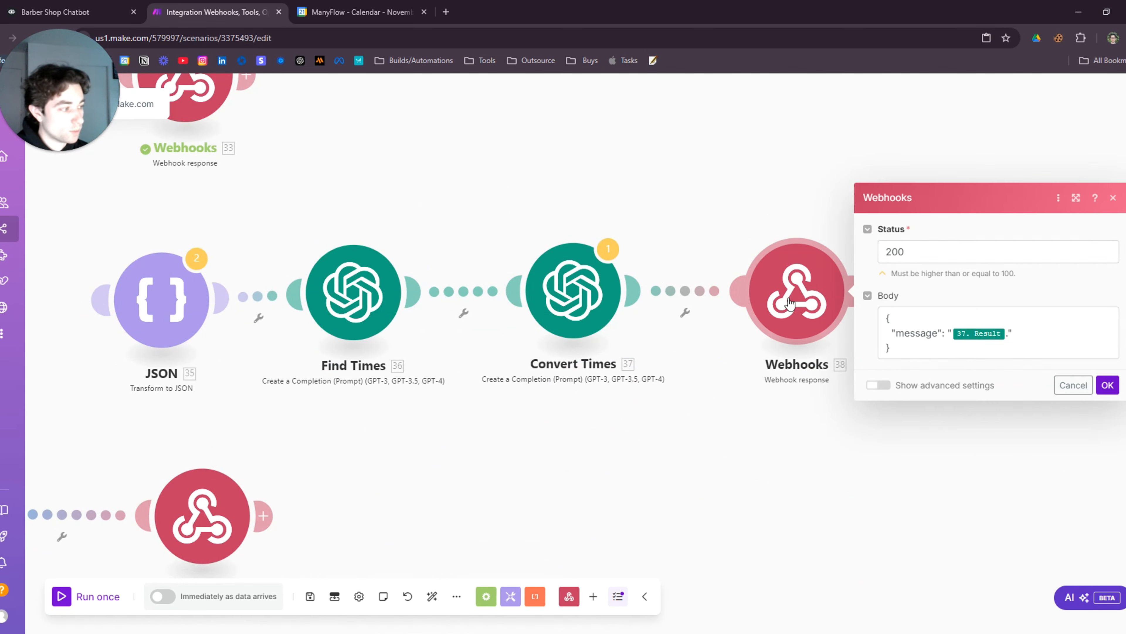
pyautogui.scroll(-2, 806, 436)
pyautogui.scroll(-2, 806, 437)
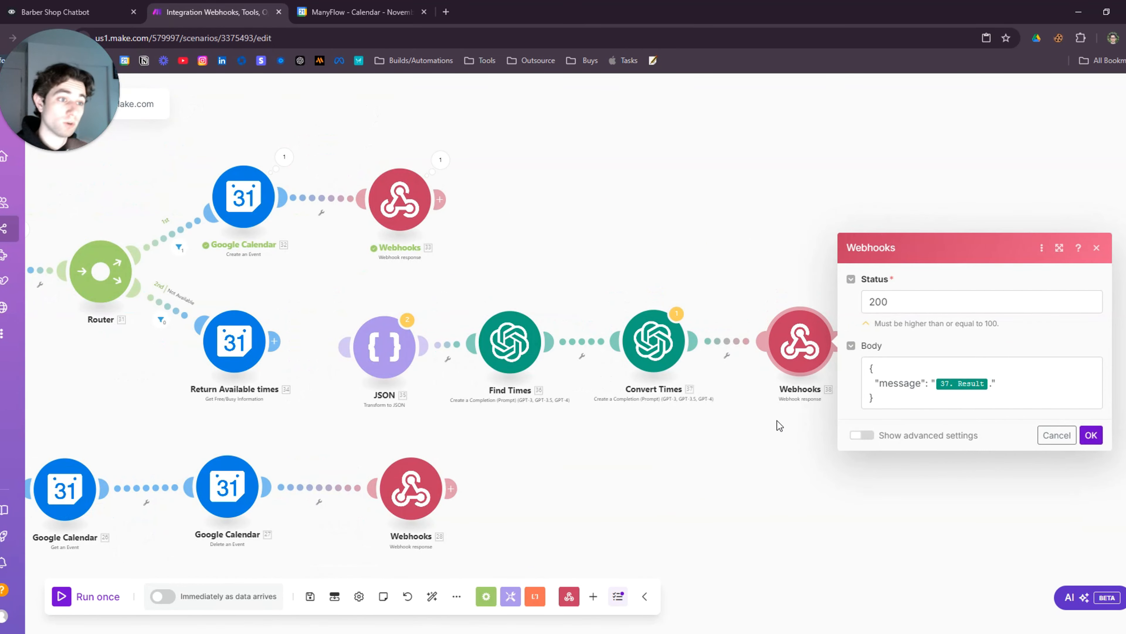
pyautogui.moveTo(746, 426); pyautogui.dragTo(771, 403)
pyautogui.scroll(-2, 771, 403)
pyautogui.click(742, 421)
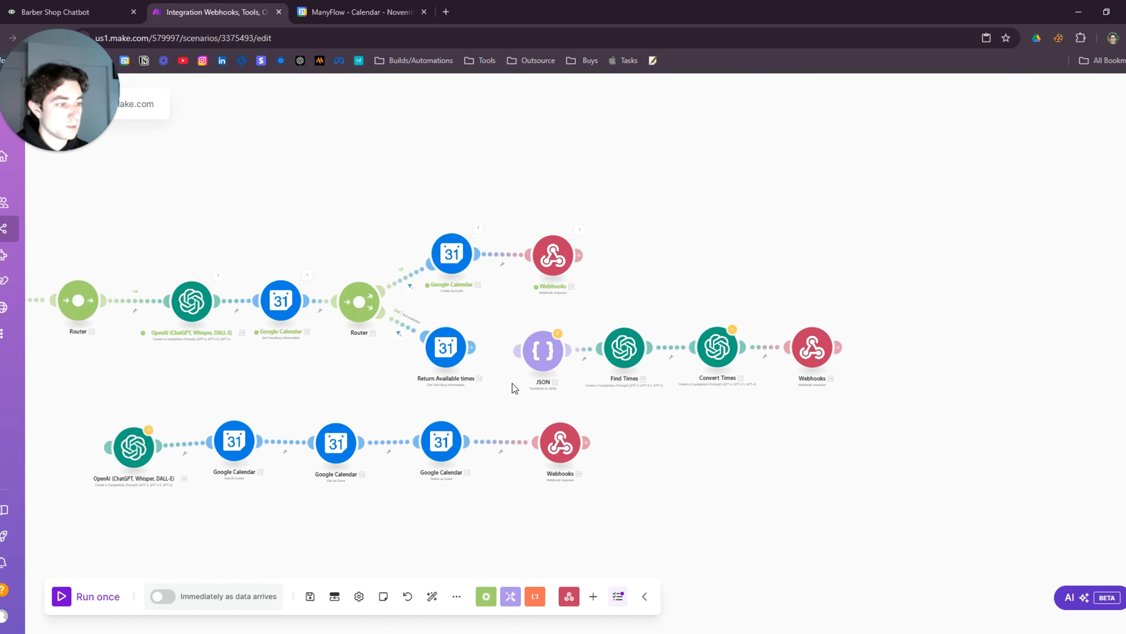
pyautogui.scroll(4, 488, 369)
# Keep the Not Available route filter on the array length not equal operator
pyautogui.moveTo(619, 335); pyautogui.dragTo(590, 331)
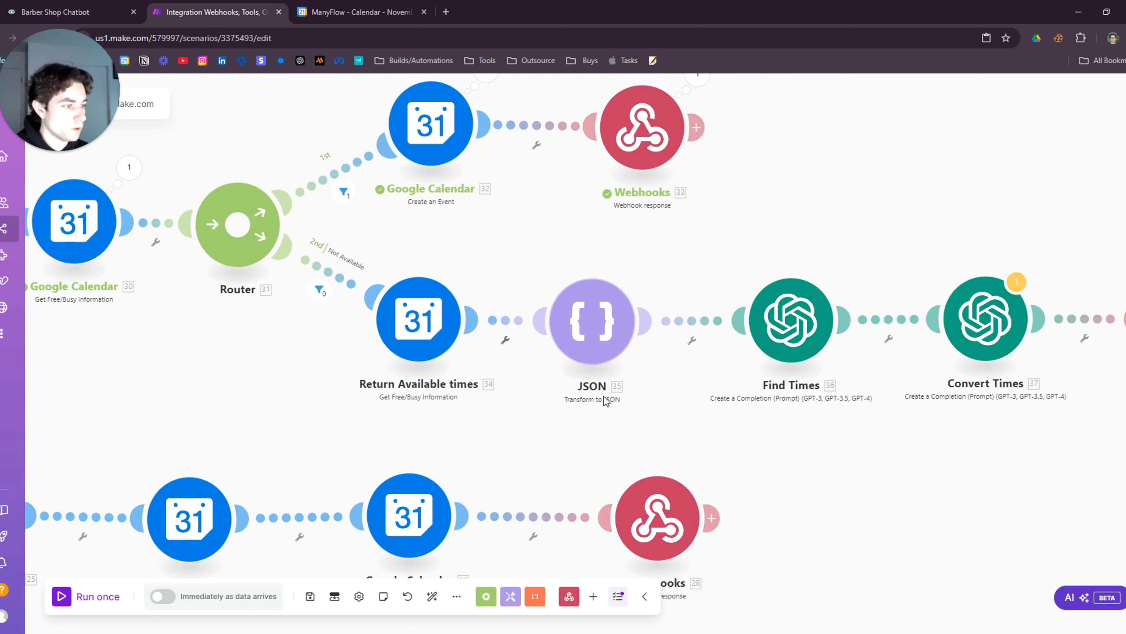
pyautogui.scroll(-2, 648, 410)
pyautogui.hscroll(-3, 448, 353)
pyautogui.scroll(-2, 437, 372)
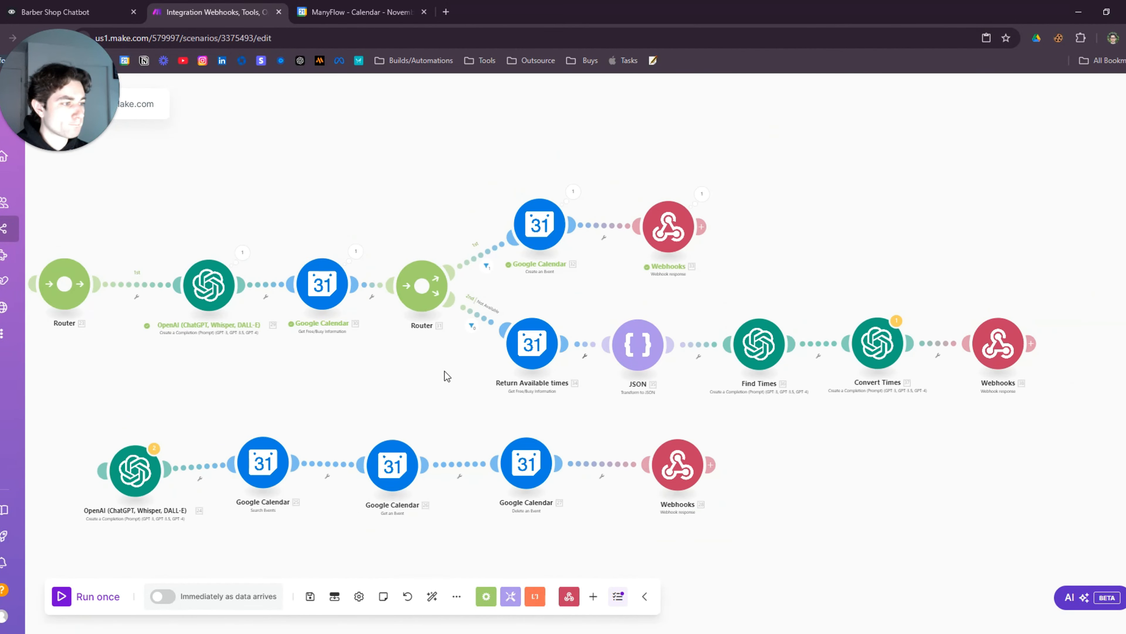
pyautogui.scroll(3, 465, 366)
pyautogui.click(525, 283)
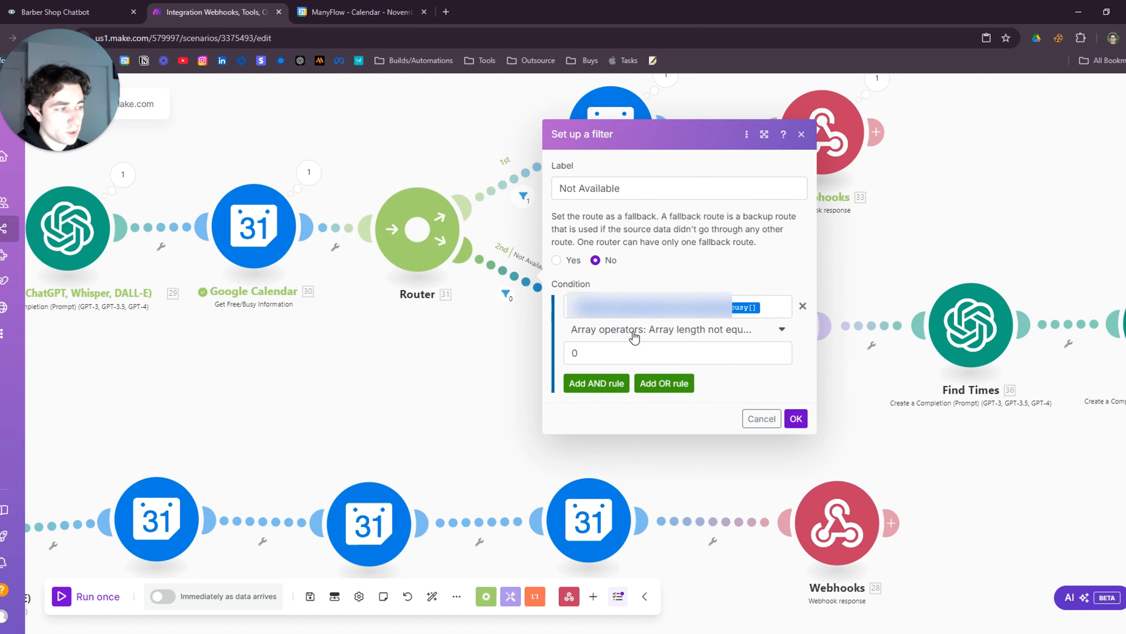
pyautogui.click(736, 340)
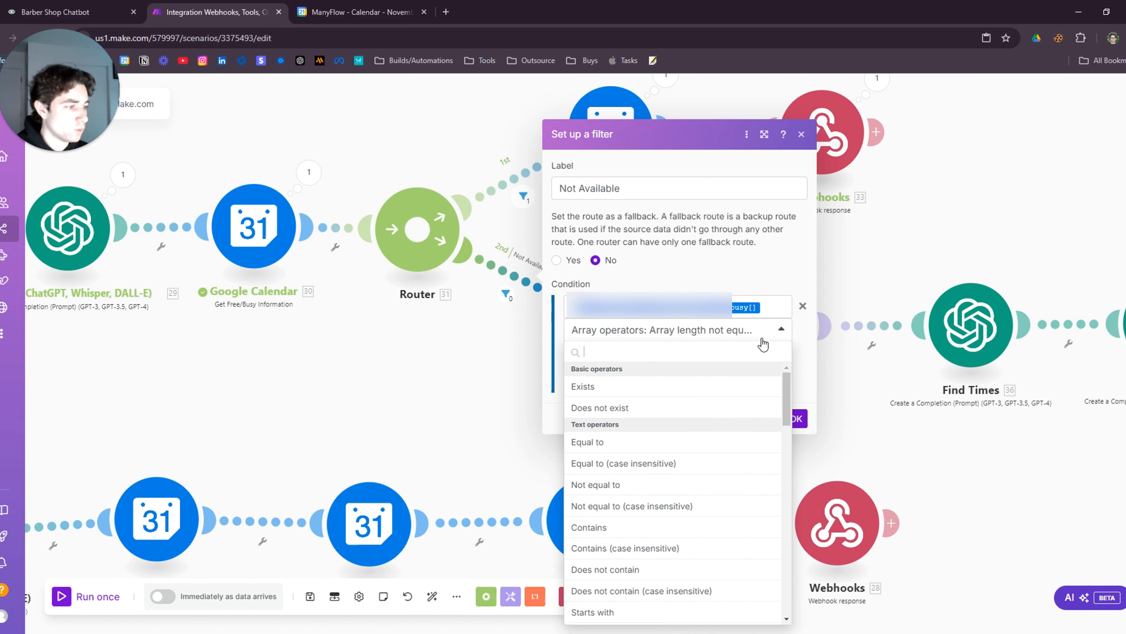
pyautogui.click(784, 276)
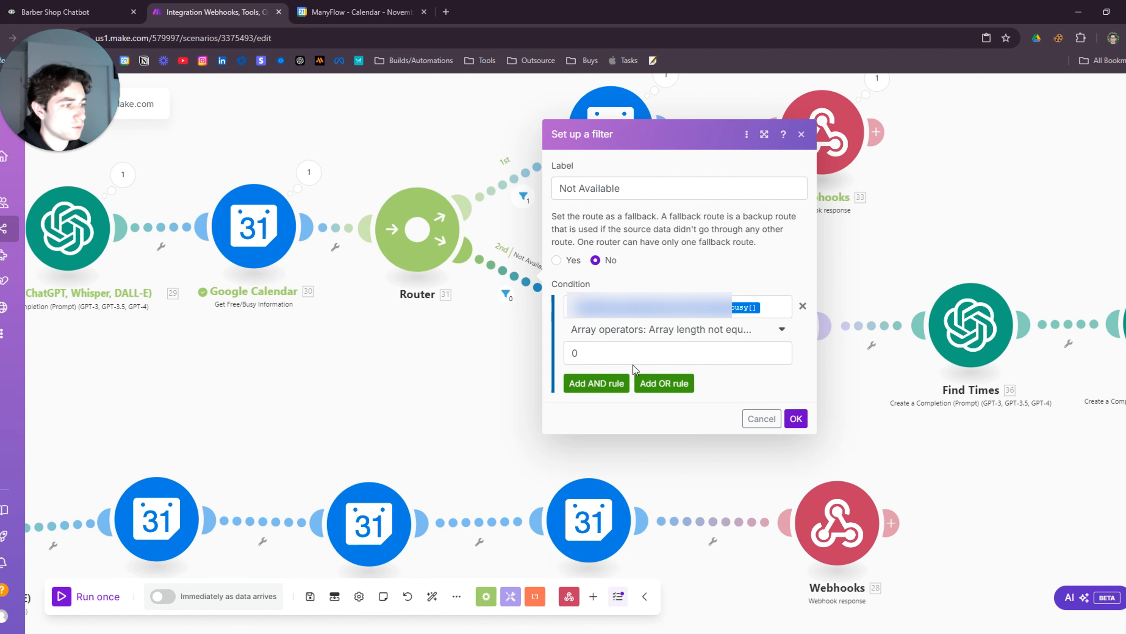
pyautogui.click(466, 357)
# Inspect the free/busy module output to see whether the busy array has entries
pyautogui.click(319, 174)
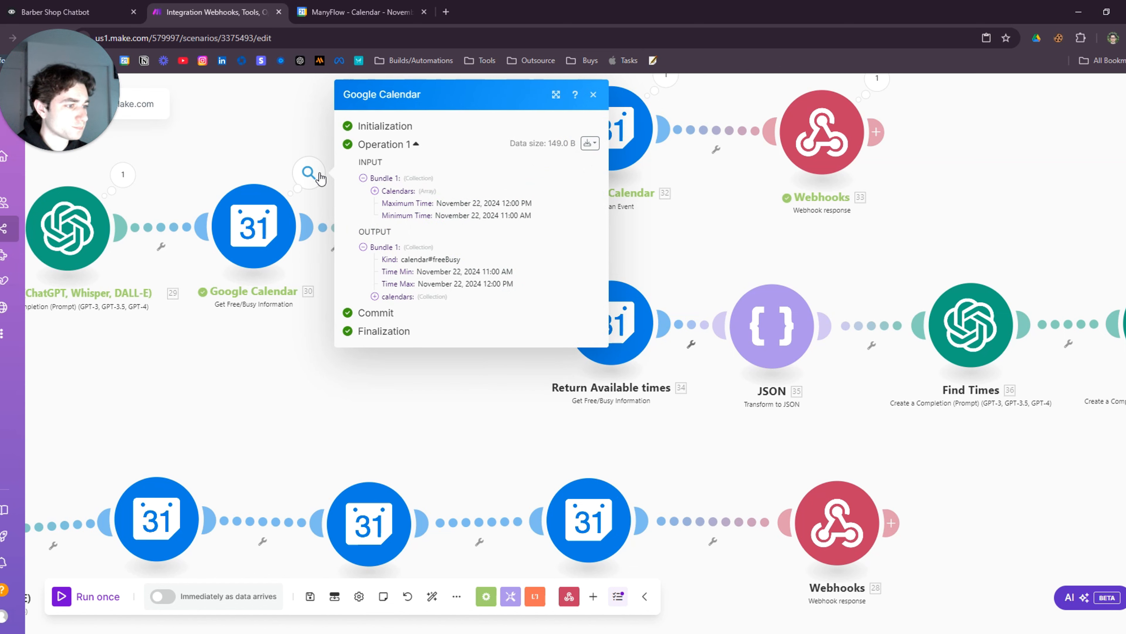
pyautogui.click(375, 297)
pyautogui.click(386, 310)
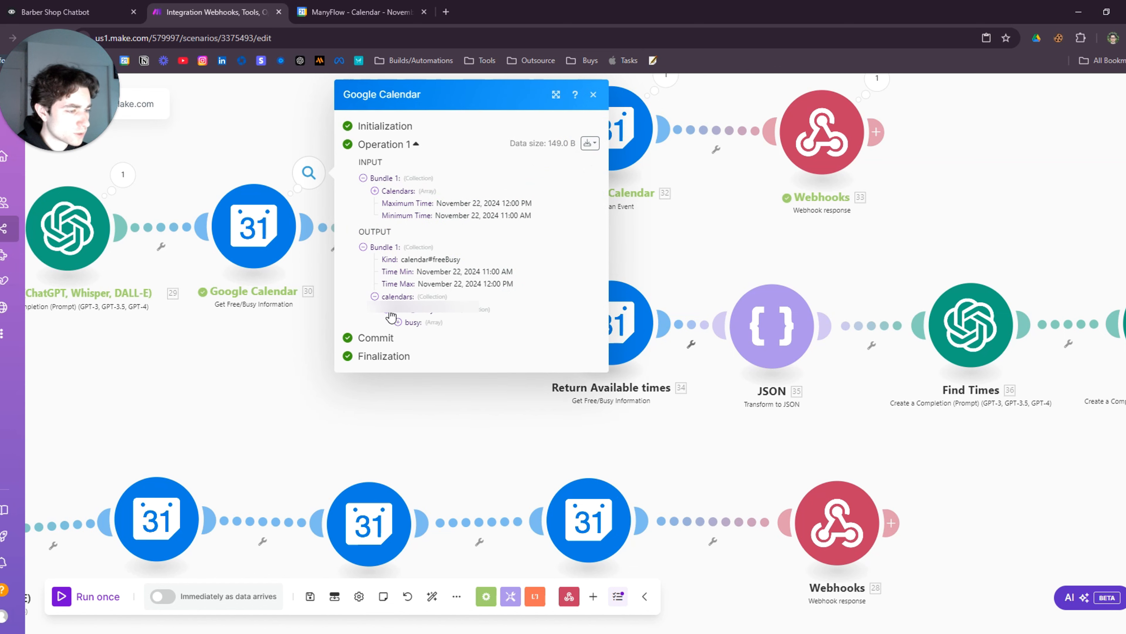
pyautogui.click(398, 327)
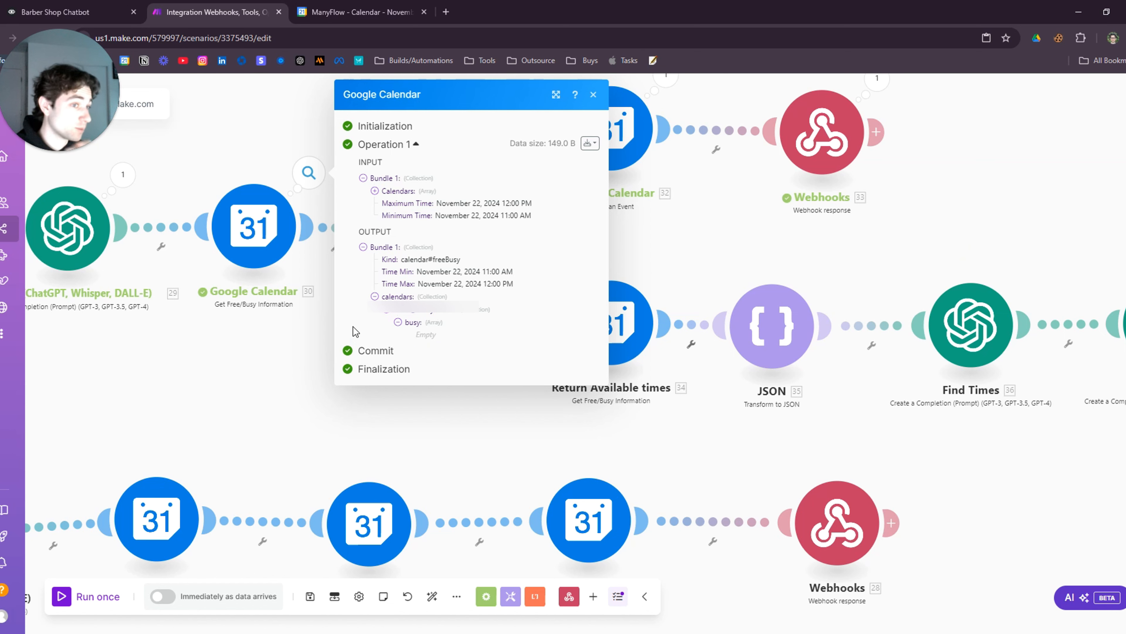
pyautogui.click(280, 316)
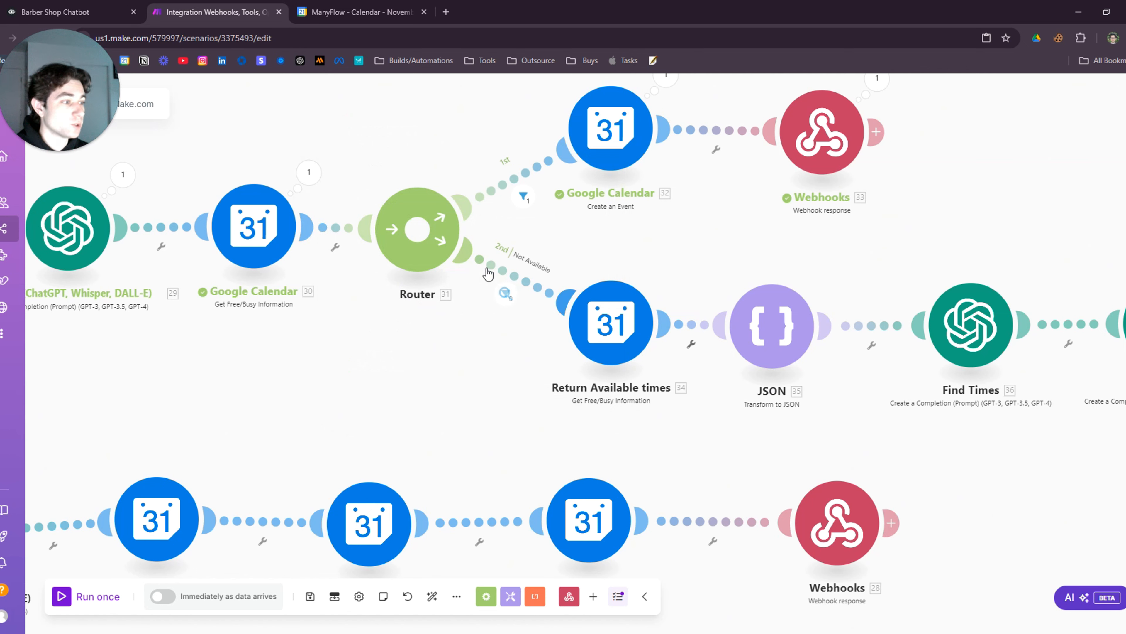
# Check Return Available times, then view the route through JSON, Find Times, Convert Times and Webhooks
pyautogui.moveTo(724, 434); pyautogui.dragTo(575, 391)
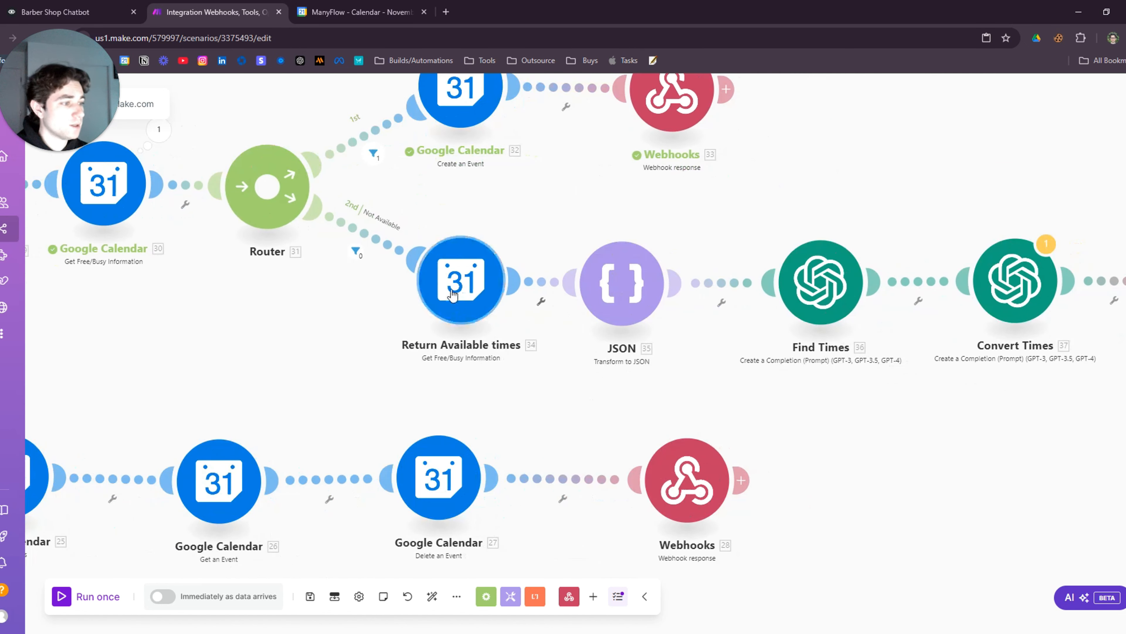
pyautogui.click(461, 280)
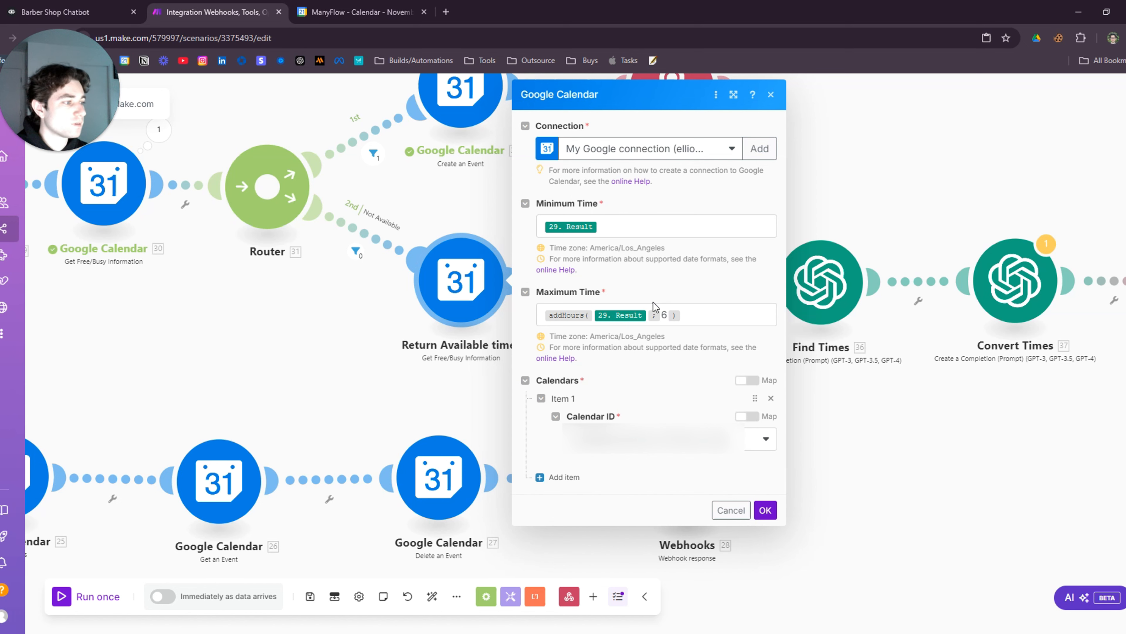
pyautogui.click(422, 379)
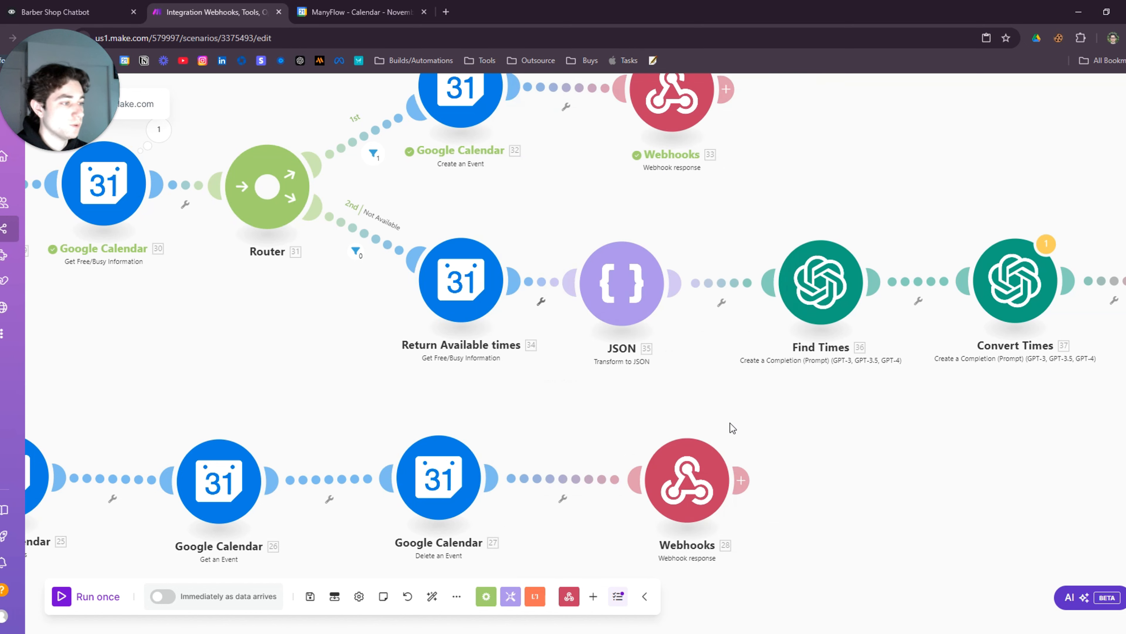
pyautogui.moveTo(723, 414); pyautogui.dragTo(579, 385)
pyautogui.moveTo(482, 282); pyautogui.dragTo(499, 285)
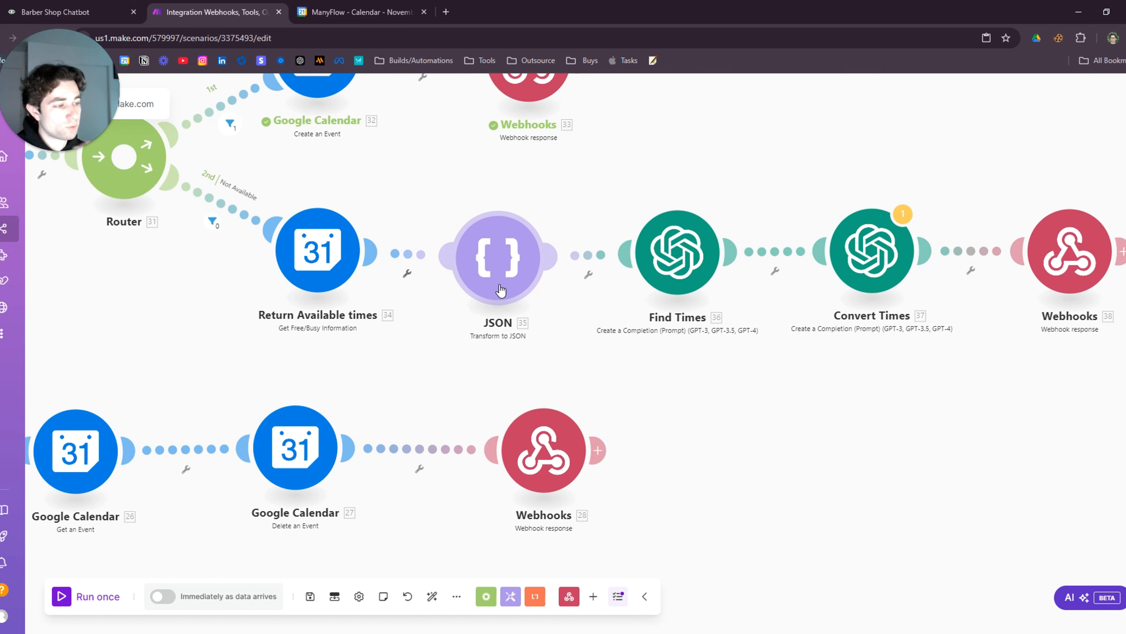
pyautogui.click(499, 286)
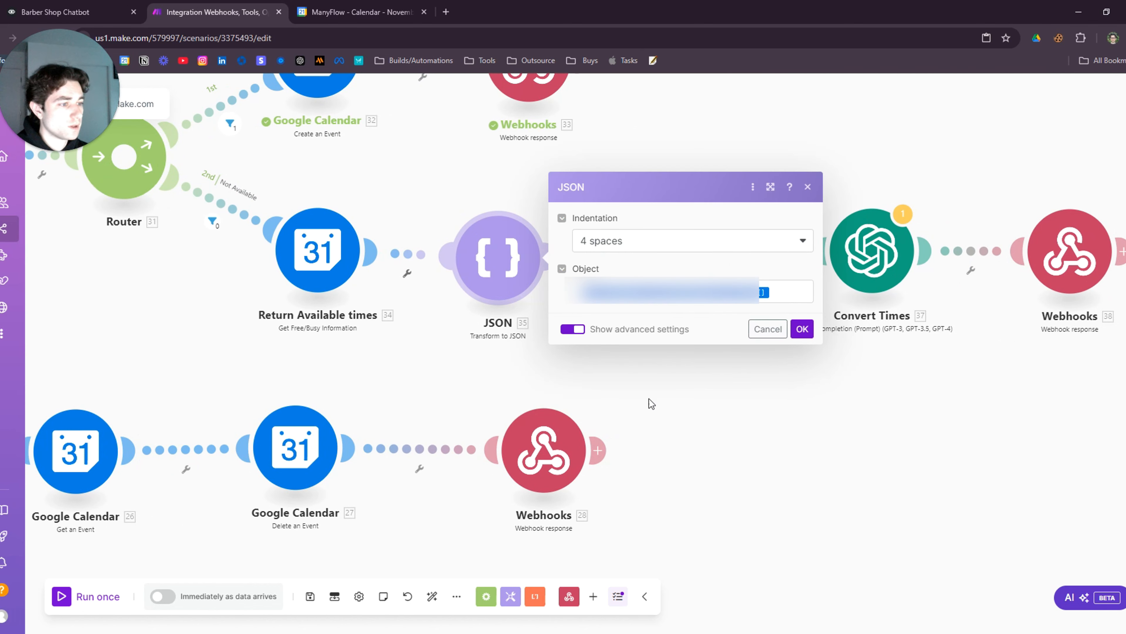
pyautogui.click(723, 412)
pyautogui.moveTo(723, 412); pyautogui.dragTo(485, 408)
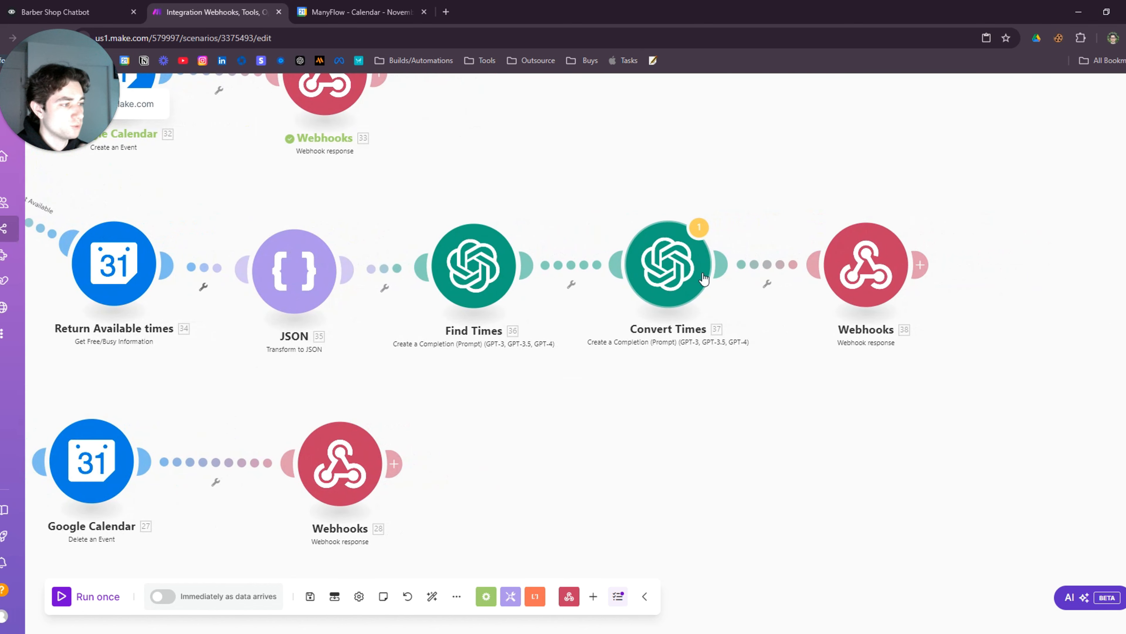
pyautogui.click(511, 288)
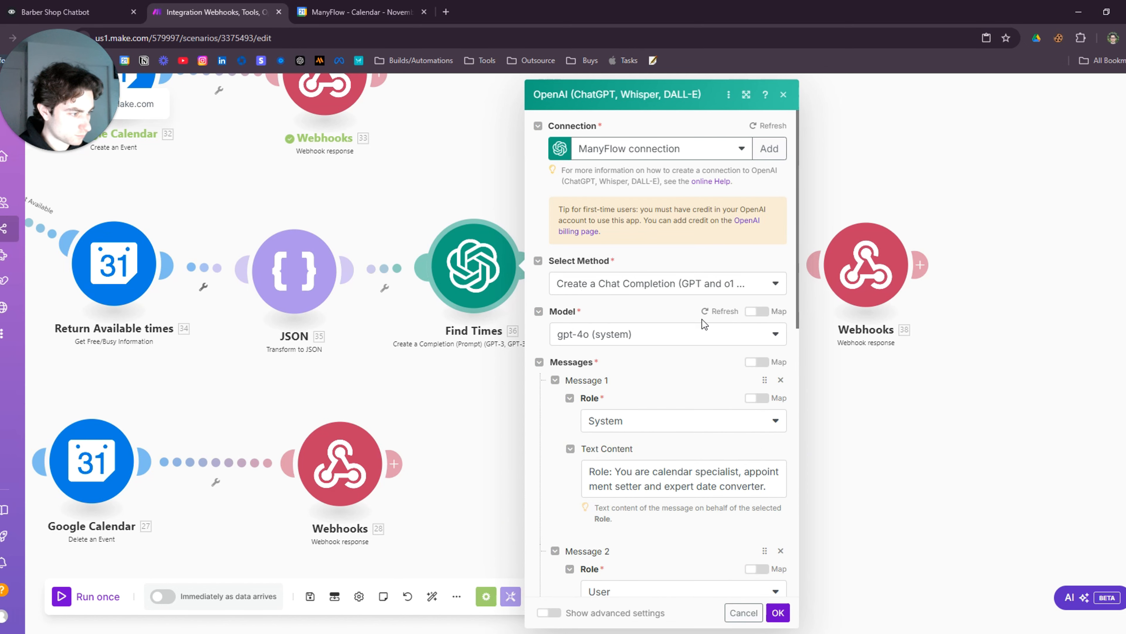
pyautogui.scroll(-3, 702, 319)
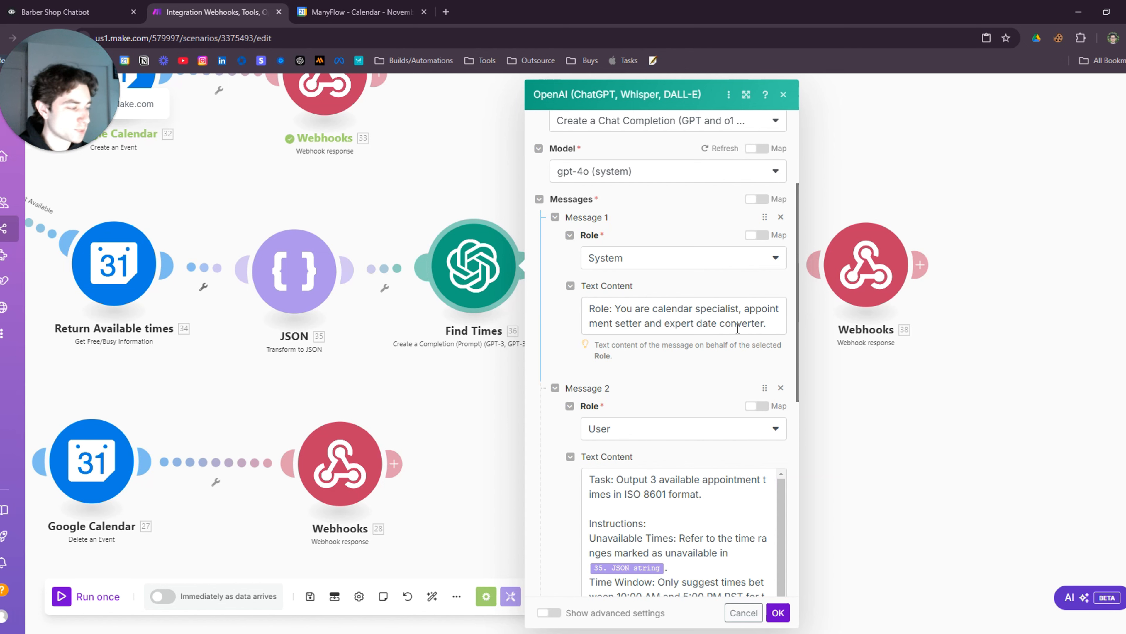
pyautogui.scroll(-3, 679, 327)
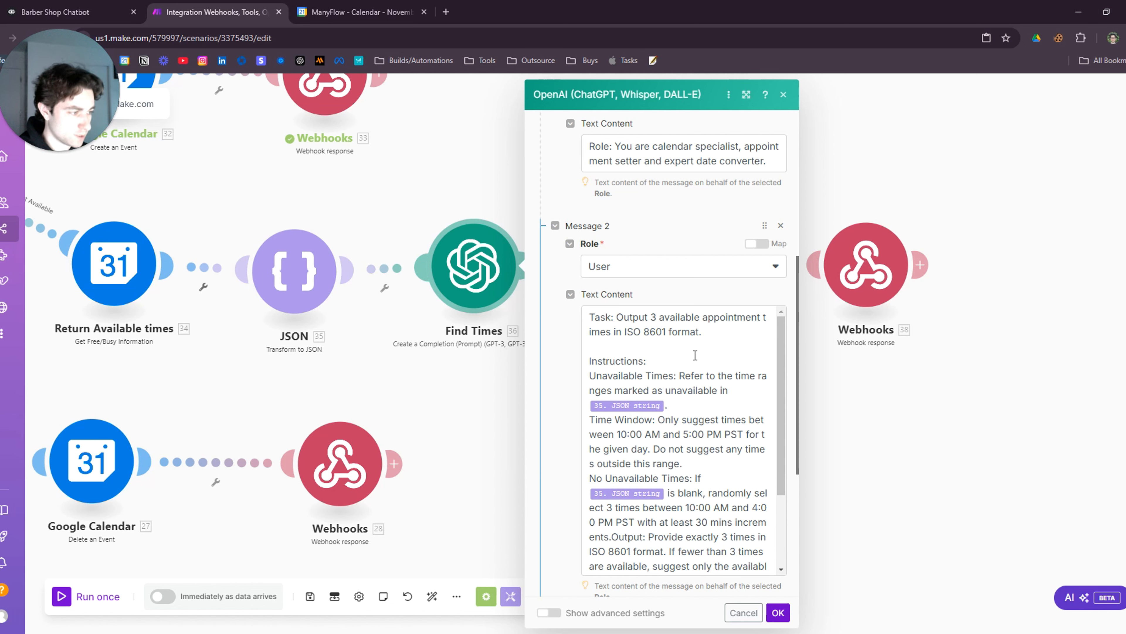
pyautogui.scroll(-2, 650, 337)
pyautogui.scroll(2, 661, 373)
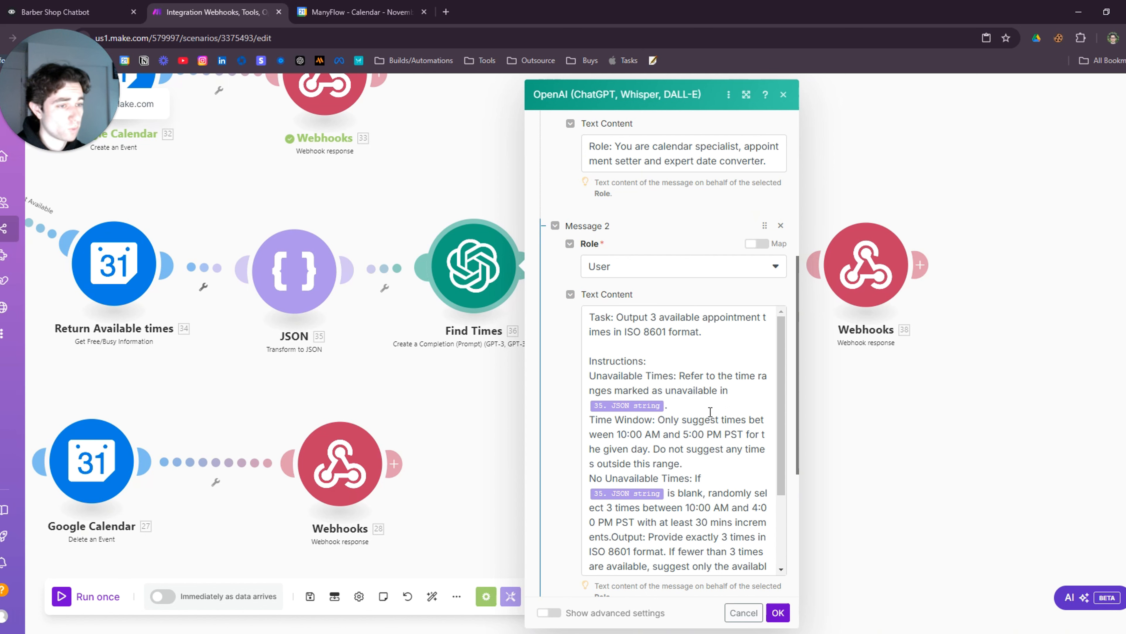
pyautogui.scroll(-2, 678, 366)
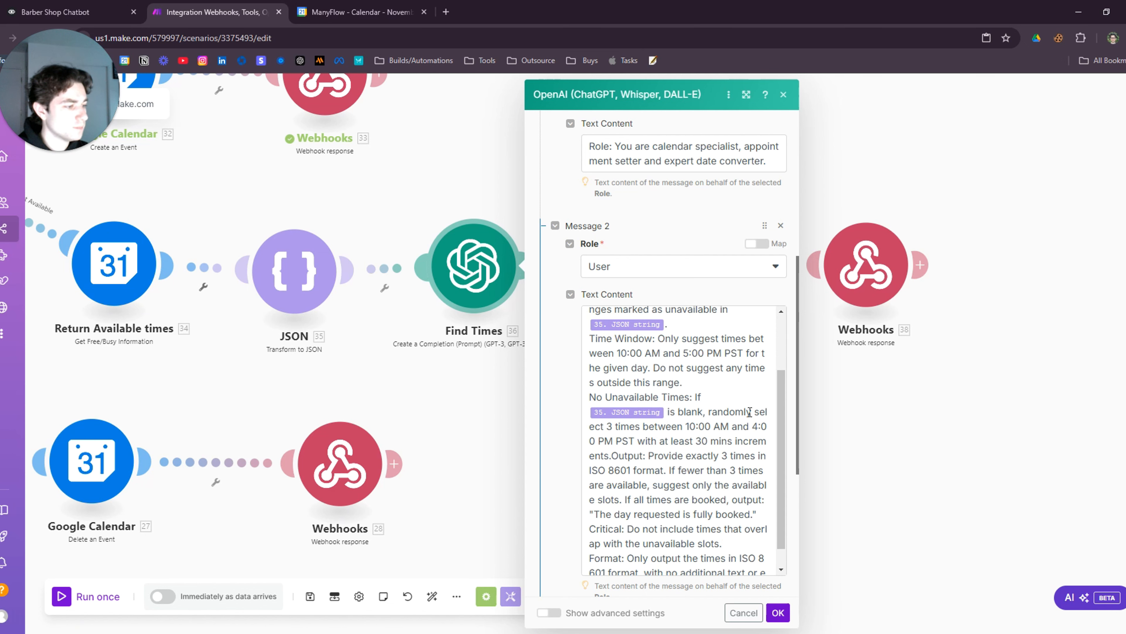
pyautogui.click(696, 403)
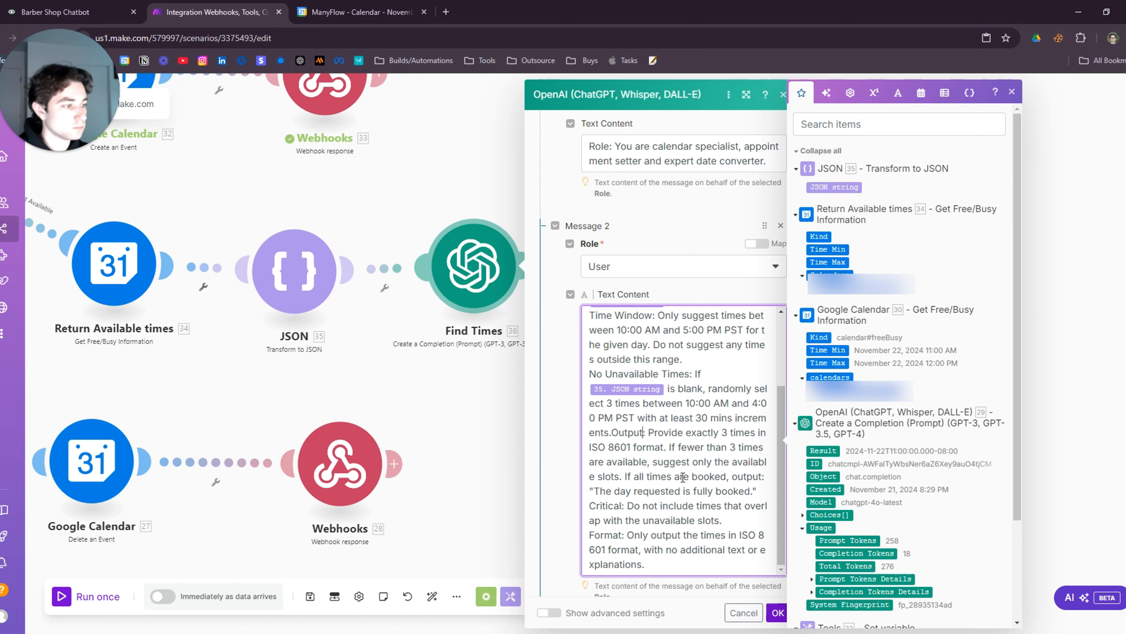
# Replace the Convert Times prompt's old 28. current ISO reference with the 22. current ISO value
pyautogui.click(451, 446)
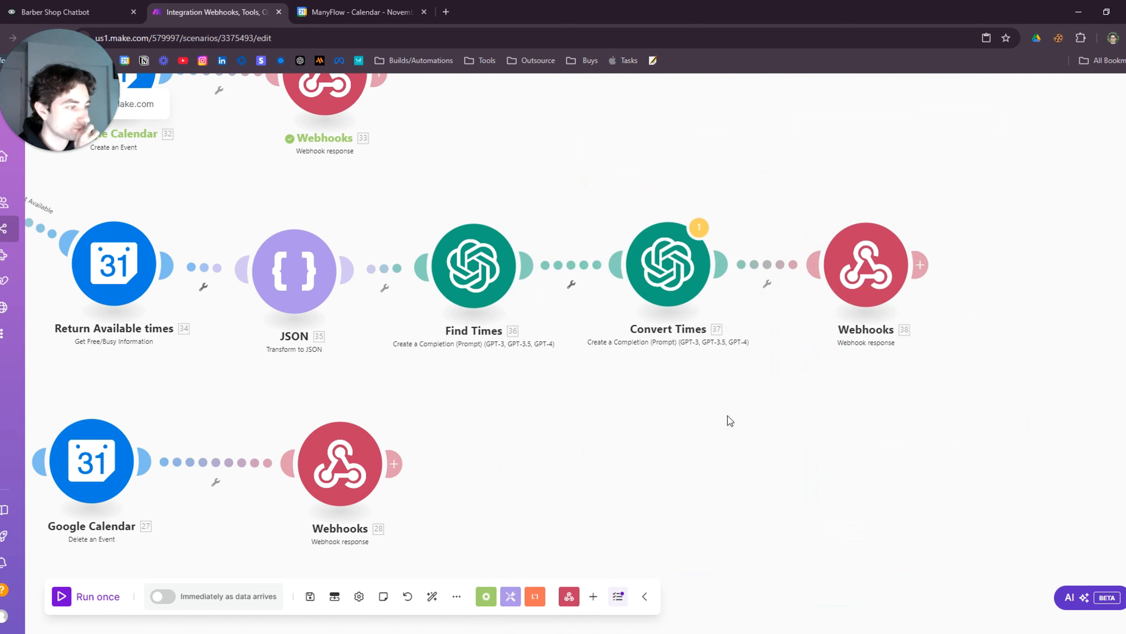
pyautogui.moveTo(759, 412); pyautogui.dragTo(616, 459)
pyautogui.click(539, 339)
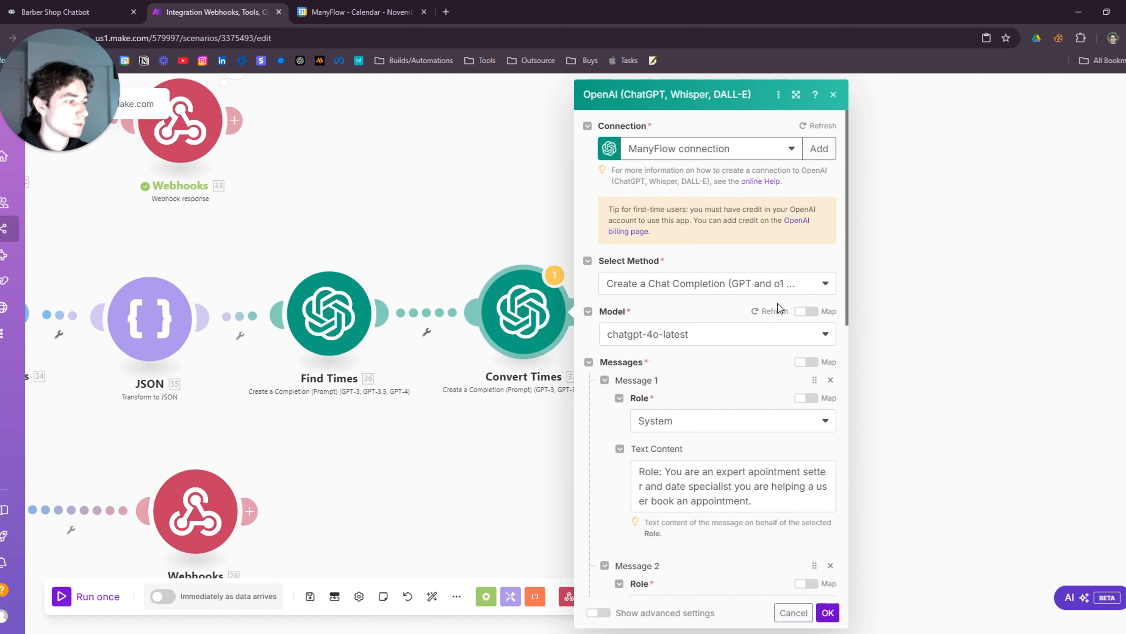
pyautogui.scroll(-5, 778, 303)
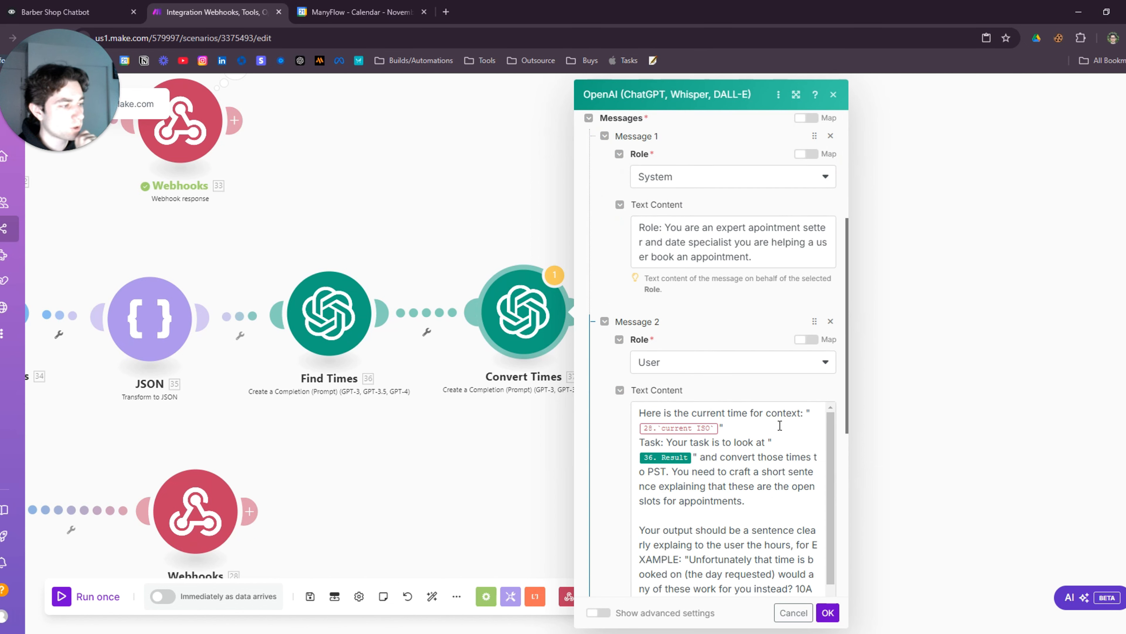
pyautogui.click(721, 429)
pyautogui.press('BackSpace')
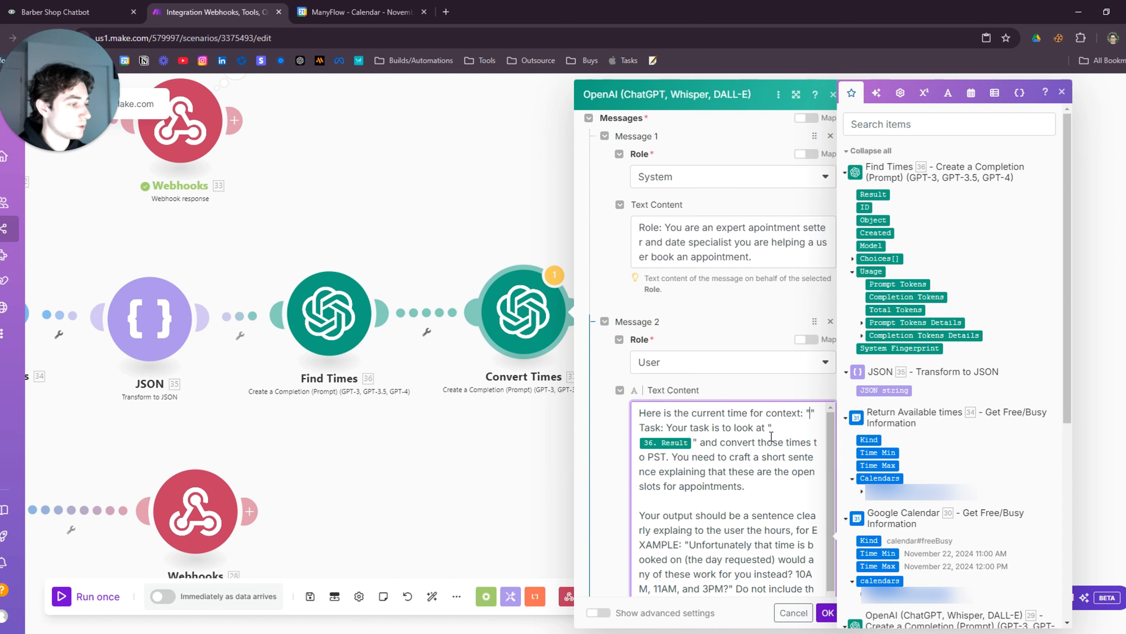
pyautogui.scroll(-7, 949, 355)
pyautogui.click(883, 520)
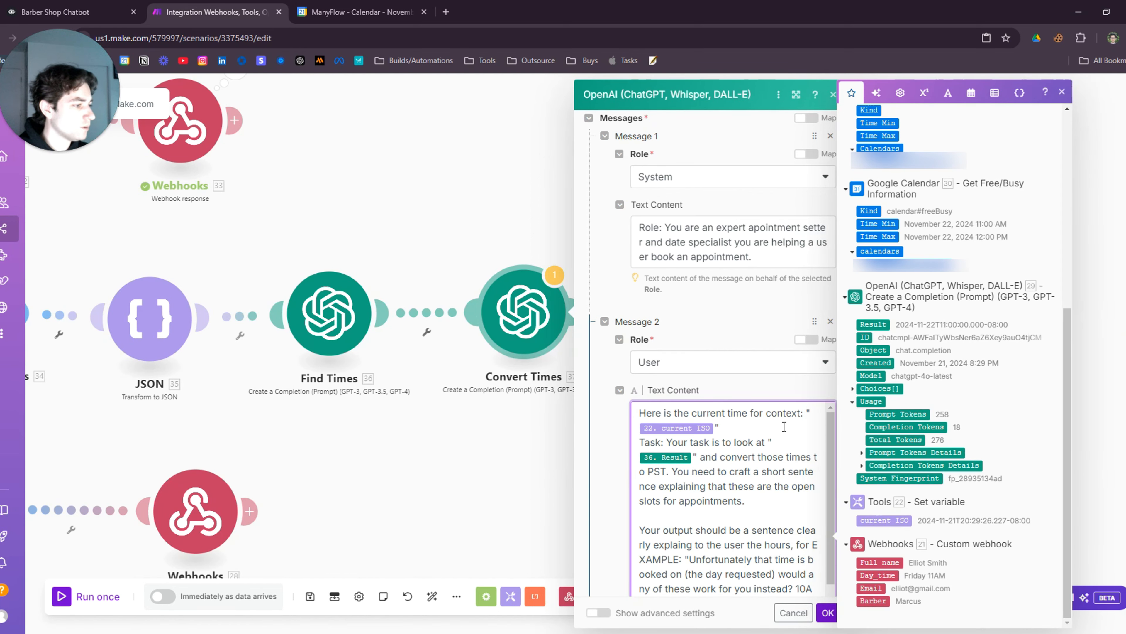
pyautogui.click(753, 390)
# Review the updated Convert Times prompt, then inspect the final webhook response module's settings
pyautogui.scroll(-2, 753, 389)
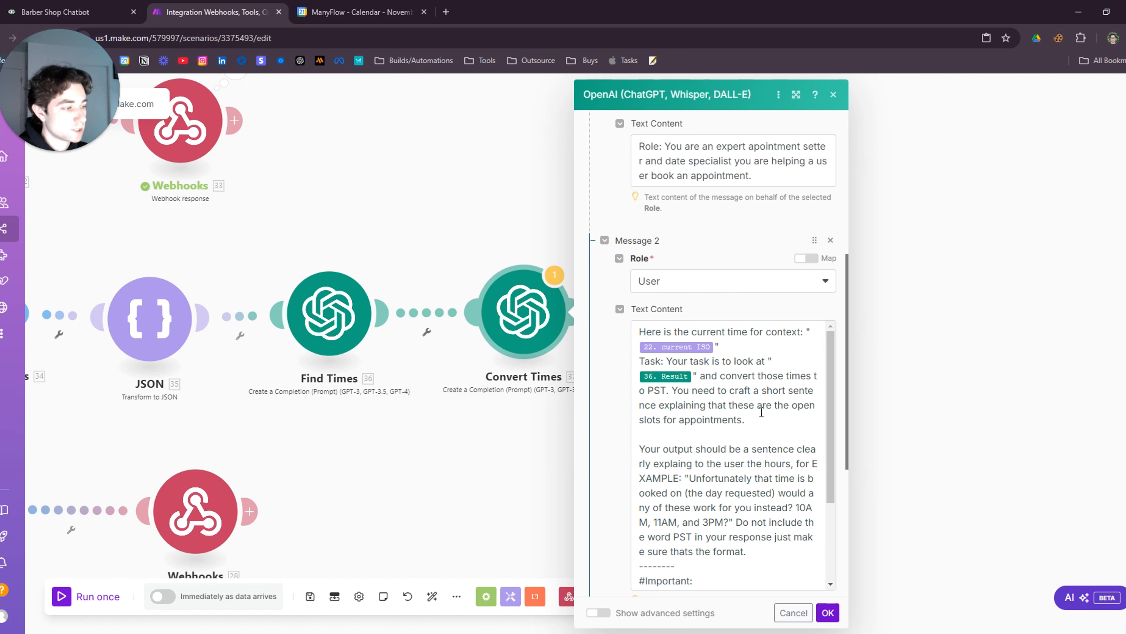
pyautogui.scroll(-3, 783, 420)
pyautogui.scroll(2, 783, 420)
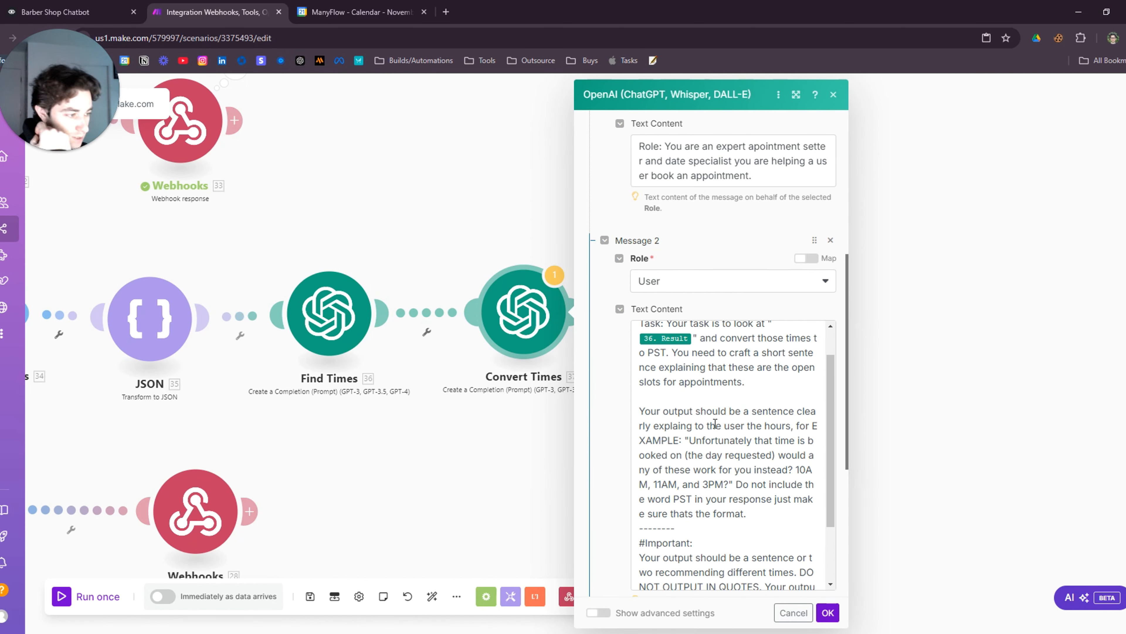
pyautogui.moveTo(831, 403); pyautogui.dragTo(832, 435)
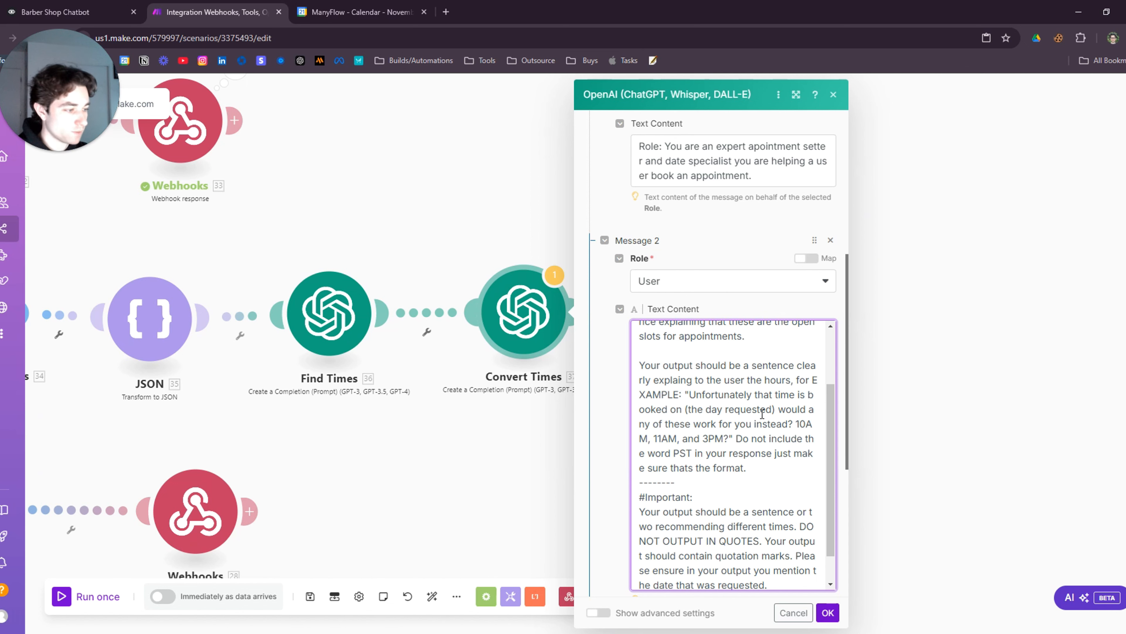
pyautogui.scroll(-4, 762, 414)
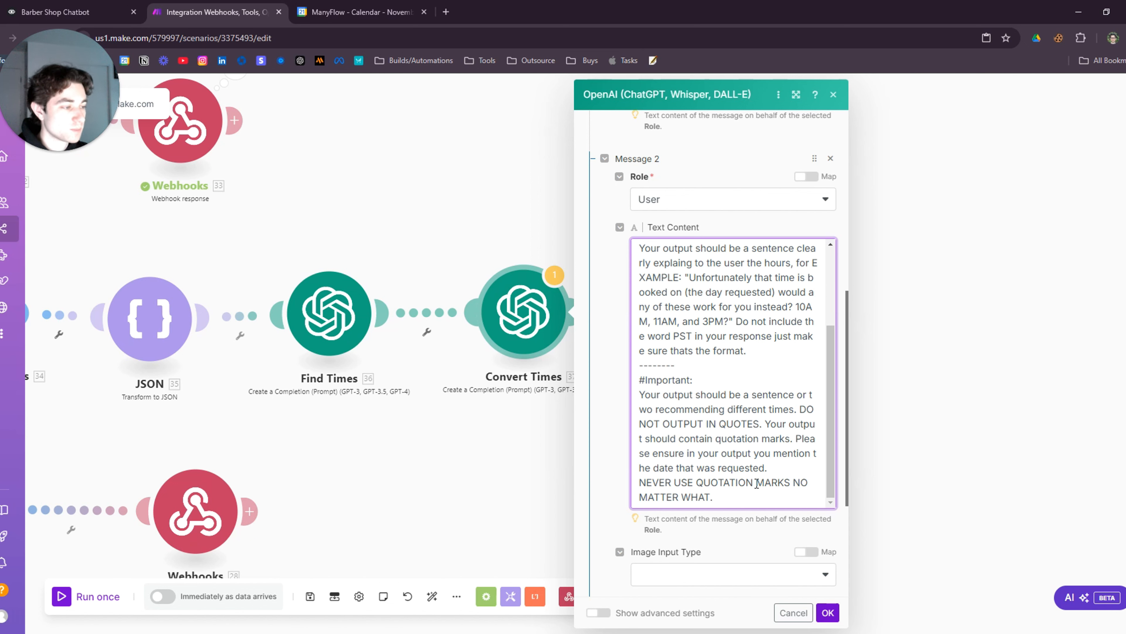
pyautogui.click(528, 448)
pyautogui.moveTo(755, 477); pyautogui.dragTo(618, 475)
pyautogui.click(593, 354)
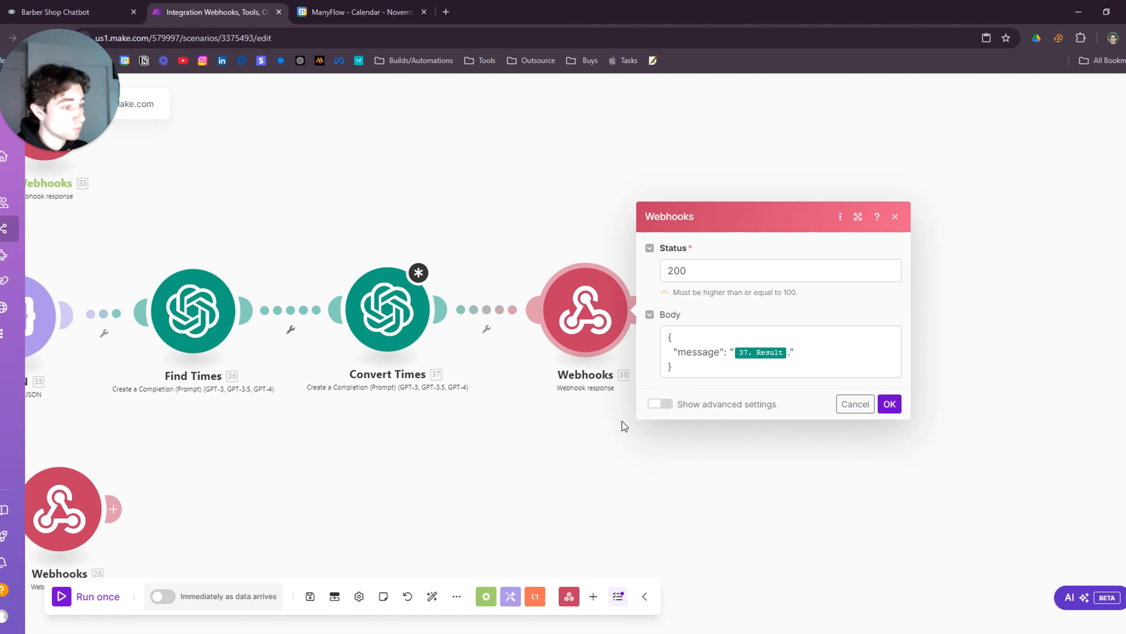
# Save the Convert Times prompt changes, run the scenario once, and check the calendar bookings
pyautogui.click(400, 315)
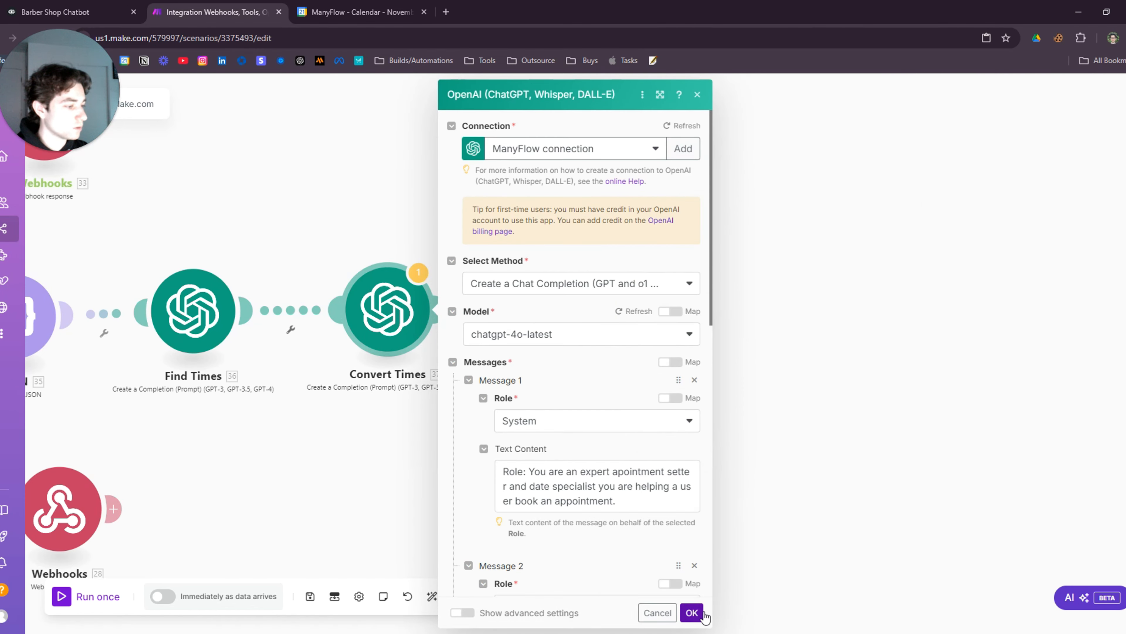
pyautogui.click(692, 612)
pyautogui.scroll(-6, 472, 463)
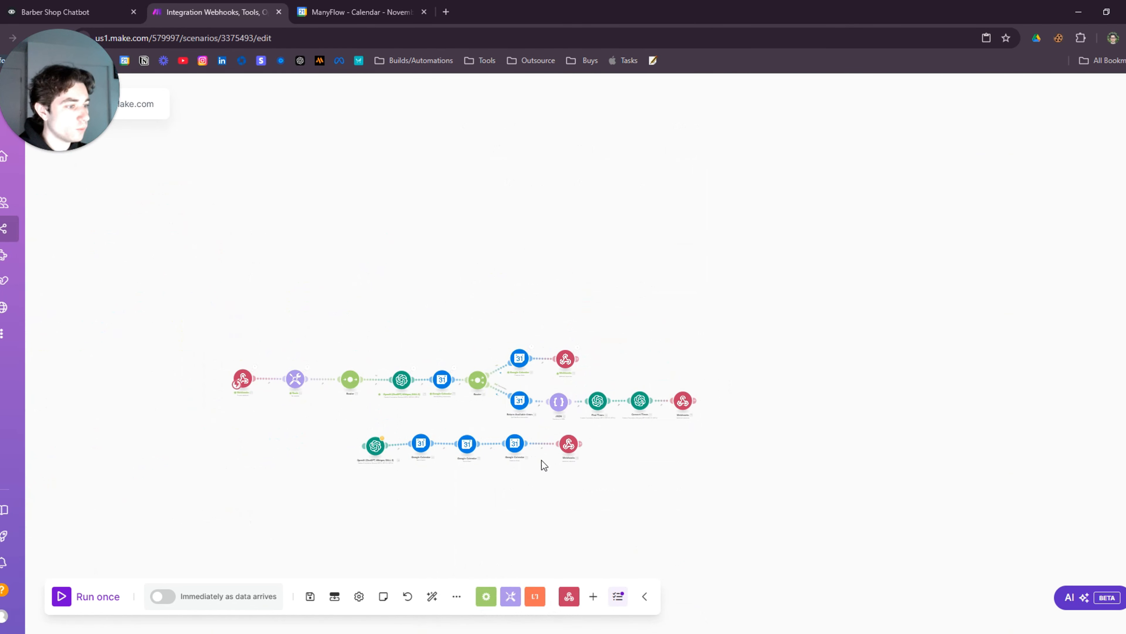
pyautogui.scroll(5, 347, 383)
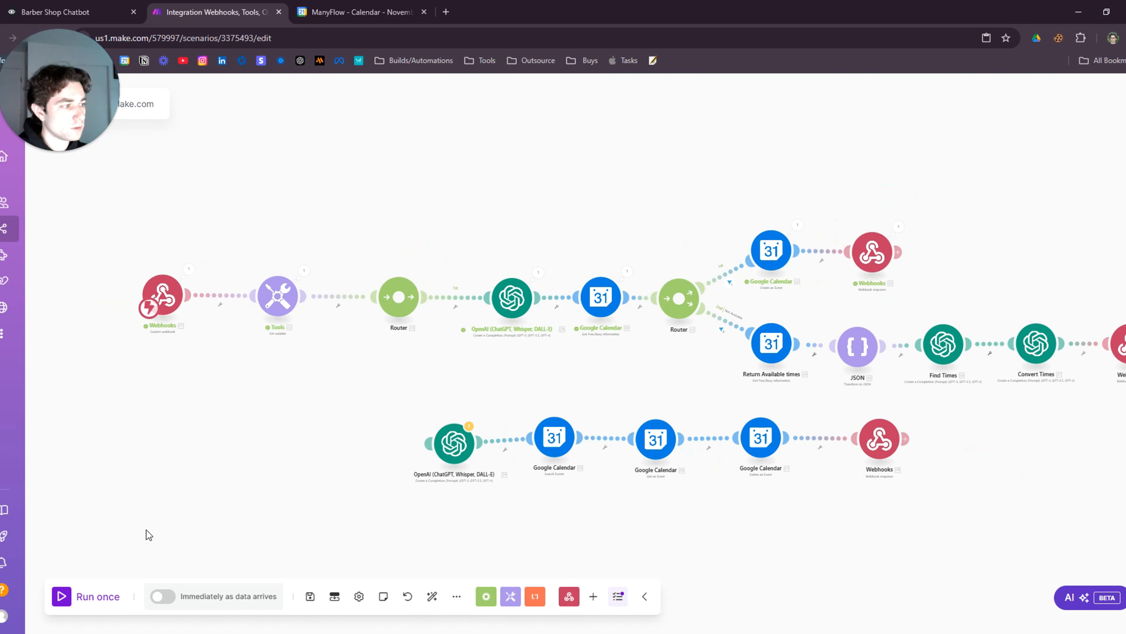
pyautogui.click(65, 605)
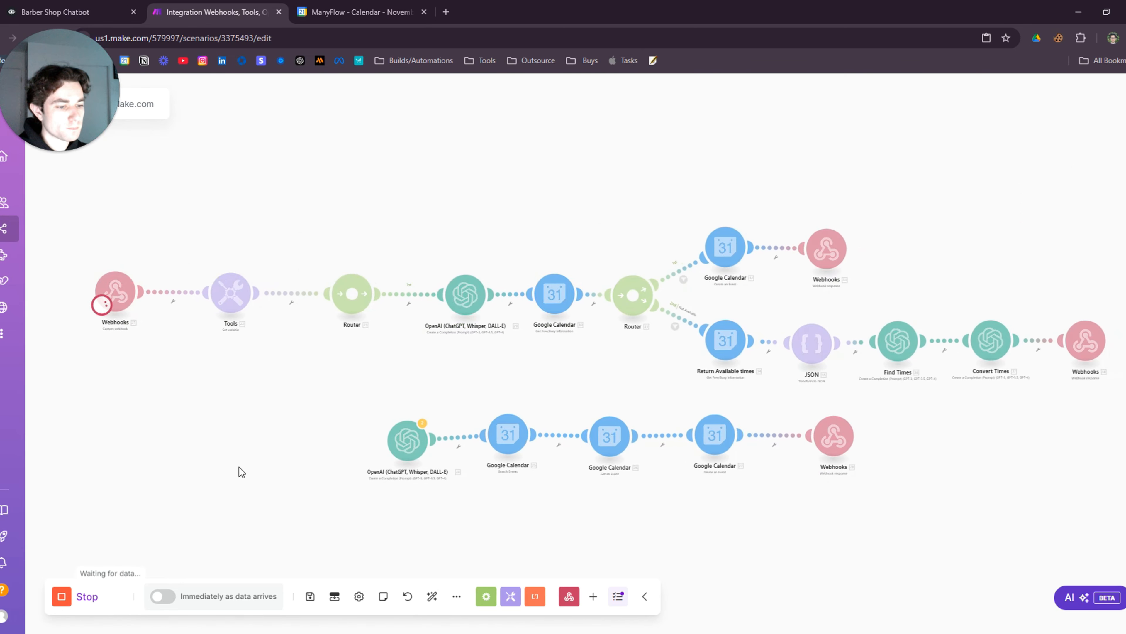
pyautogui.click(362, 9)
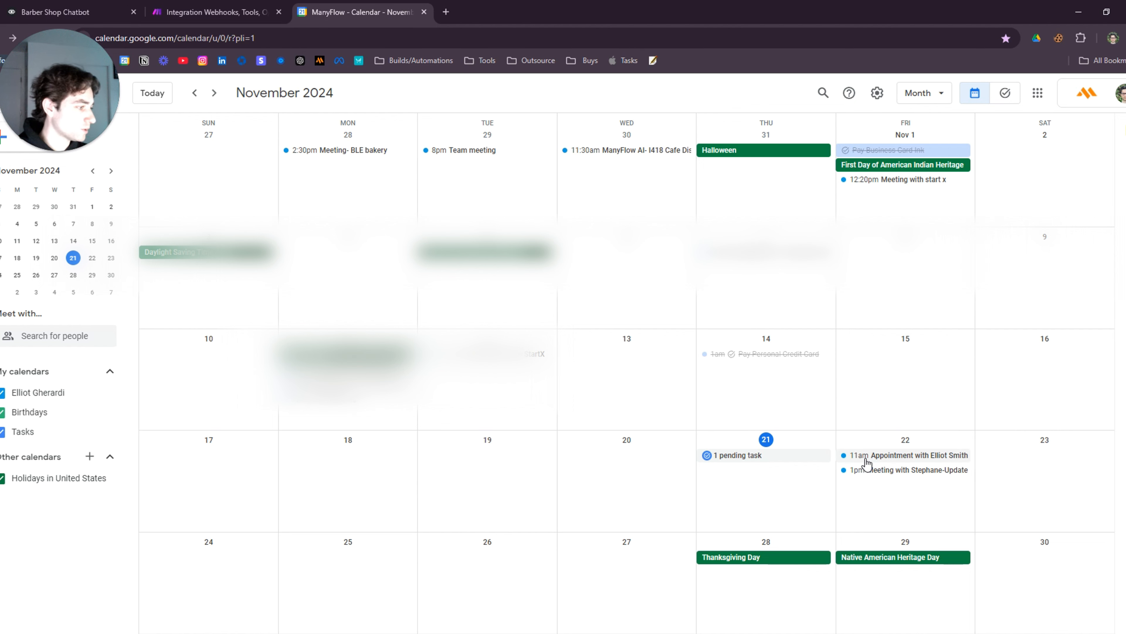
pyautogui.click(885, 455)
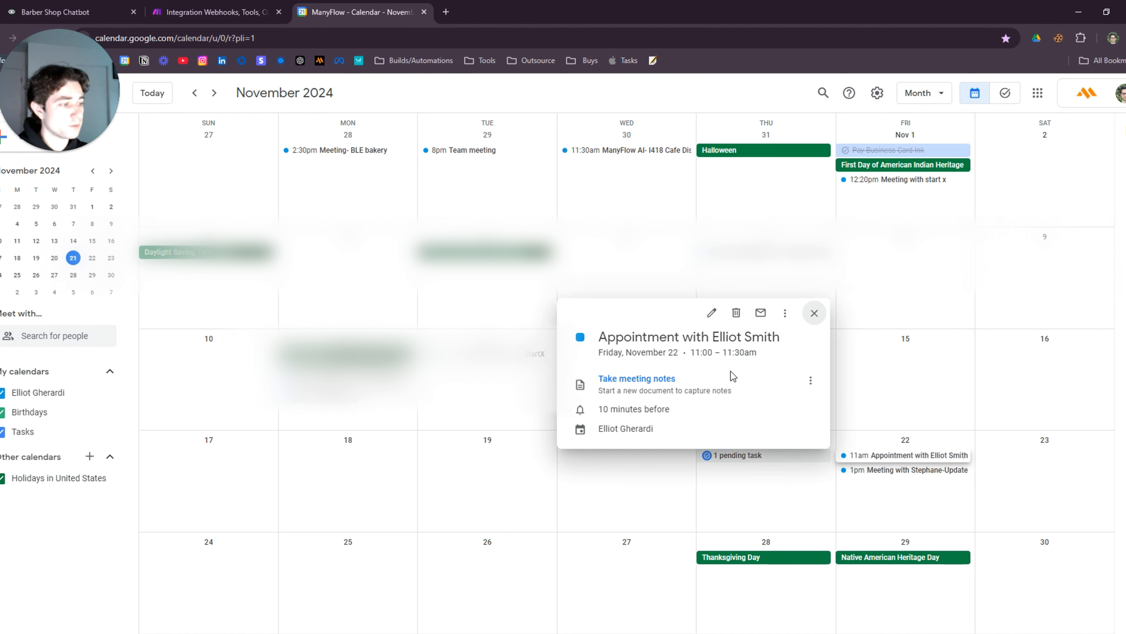
pyautogui.click(815, 312)
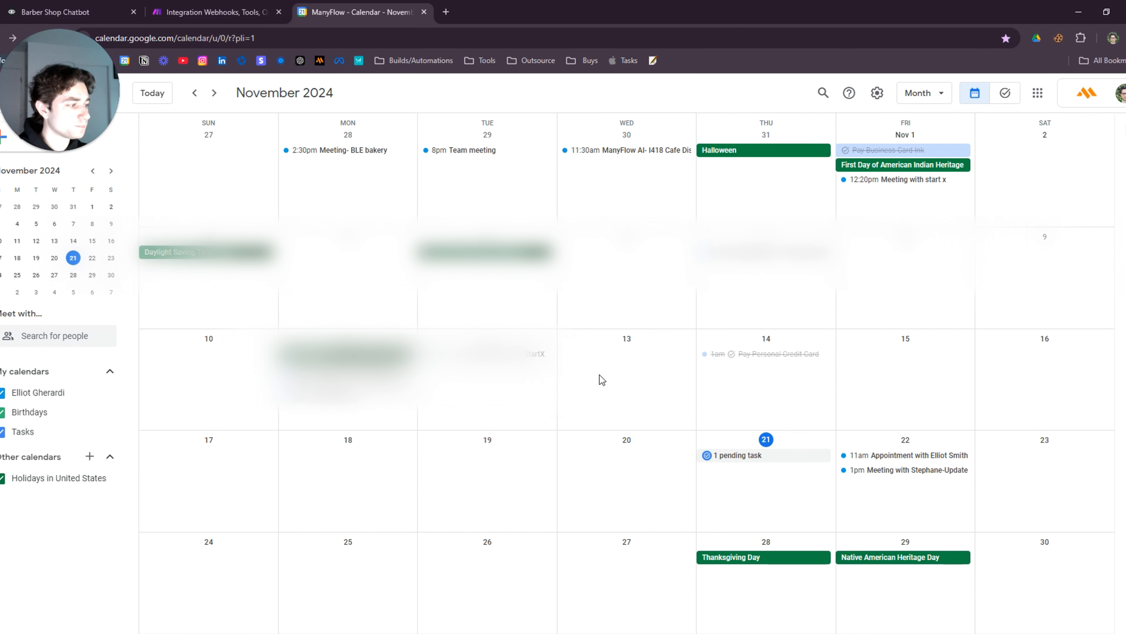
pyautogui.click(213, 12)
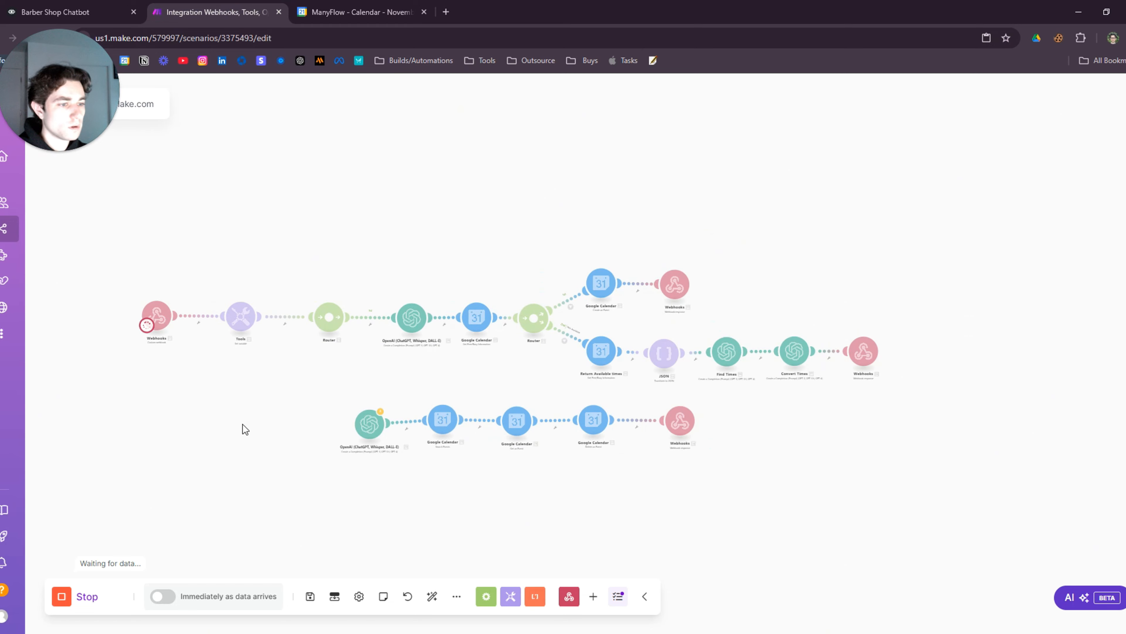
pyautogui.click(60, 9)
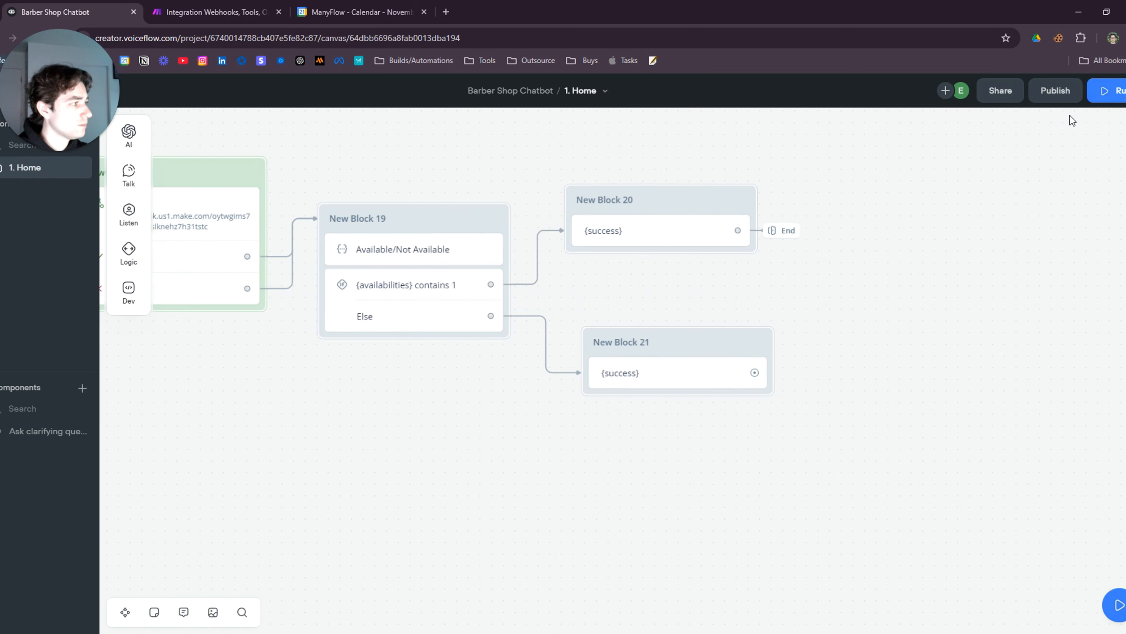
# Send a test webhook request from the POST API step with Day_Time 'Friday 11AM'
pyautogui.hscroll(-5, 479, 354)
pyautogui.click(479, 277)
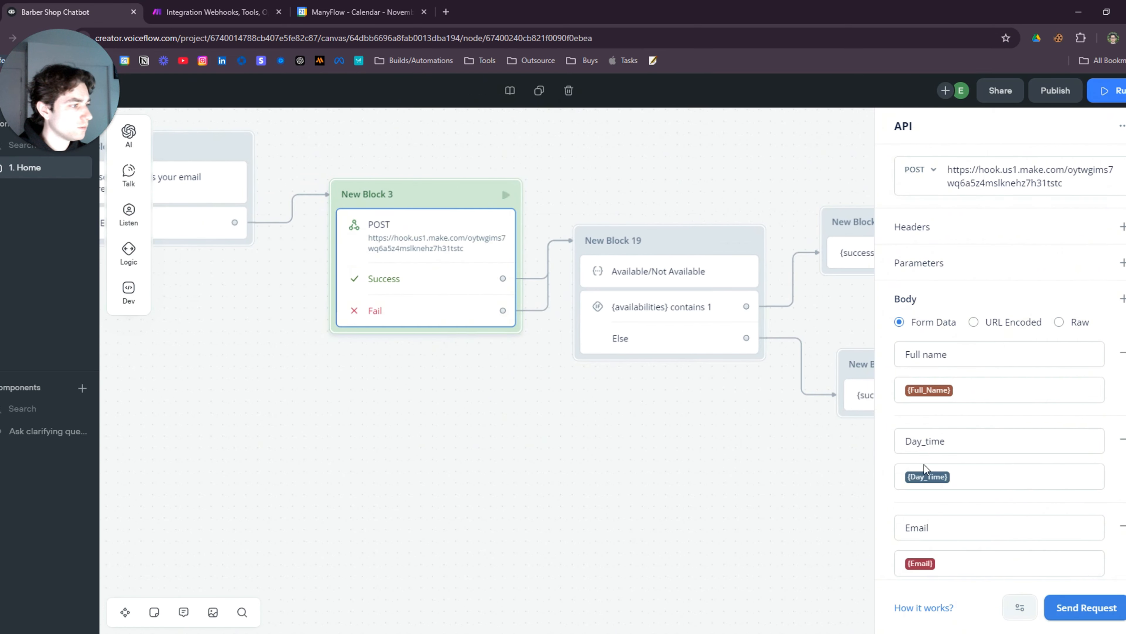
pyautogui.click(1069, 608)
pyautogui.moveTo(525, 200); pyautogui.dragTo(469, 201)
pyautogui.click(561, 204)
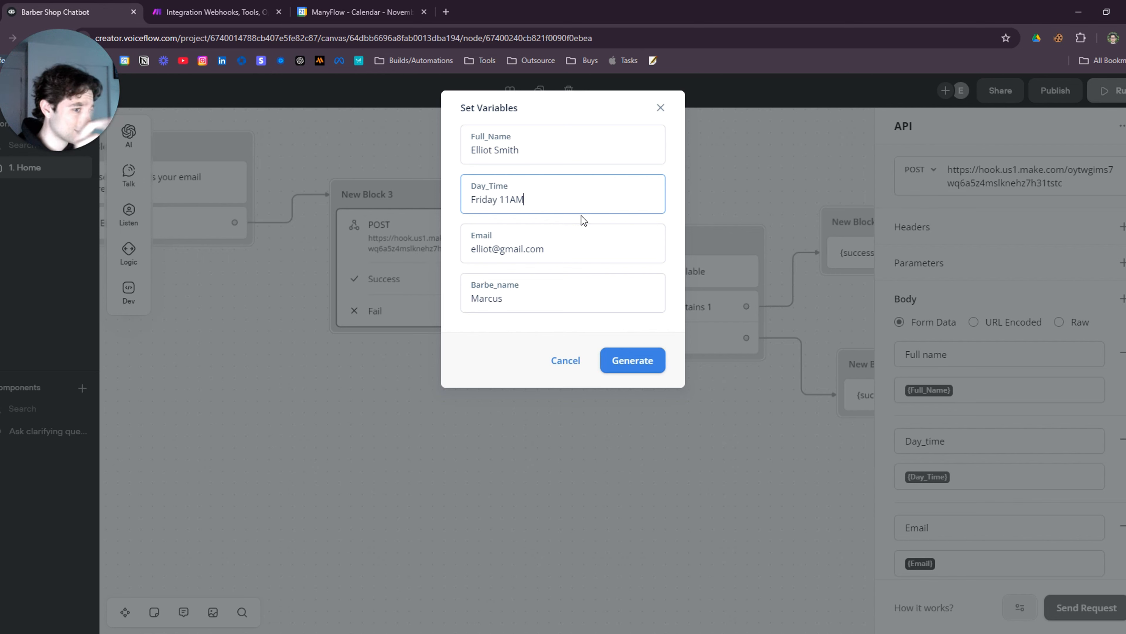
pyautogui.click(639, 359)
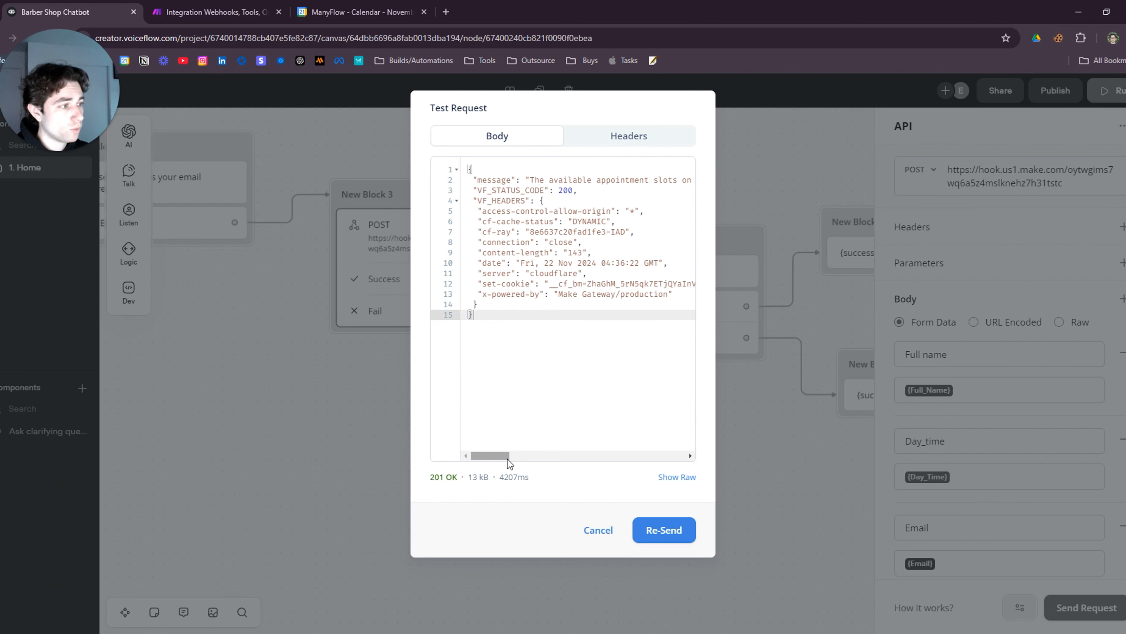
# Review the 201 OK response offering alternative times, then return to the Make scenario
pyautogui.moveTo(508, 459); pyautogui.dragTo(557, 457)
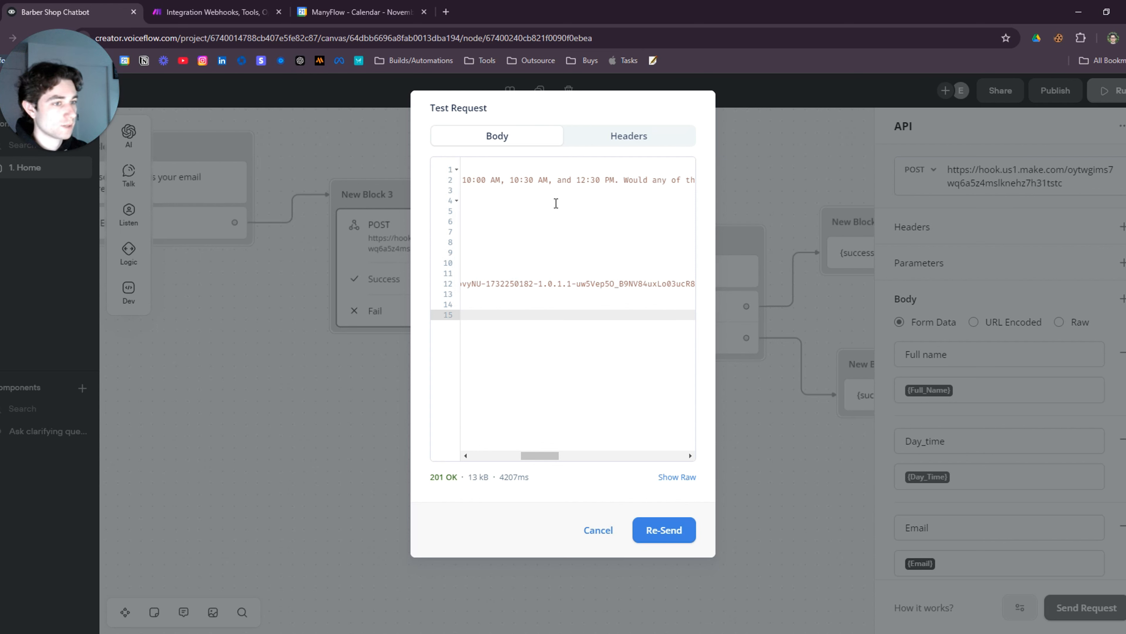
pyautogui.moveTo(538, 456); pyautogui.dragTo(567, 457)
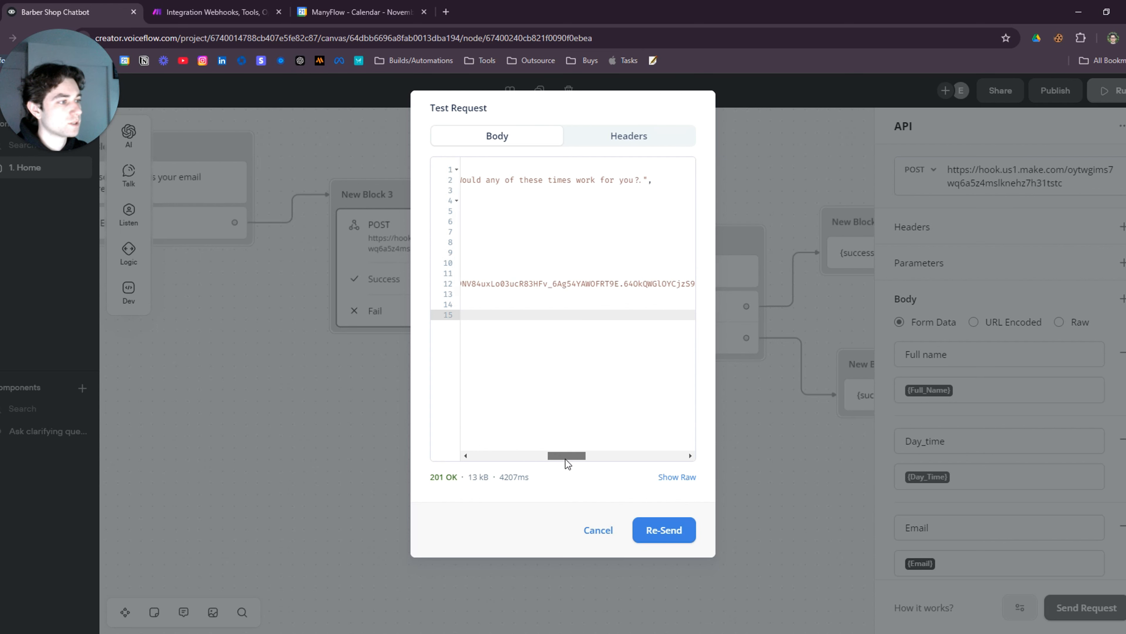
pyautogui.click(645, 176)
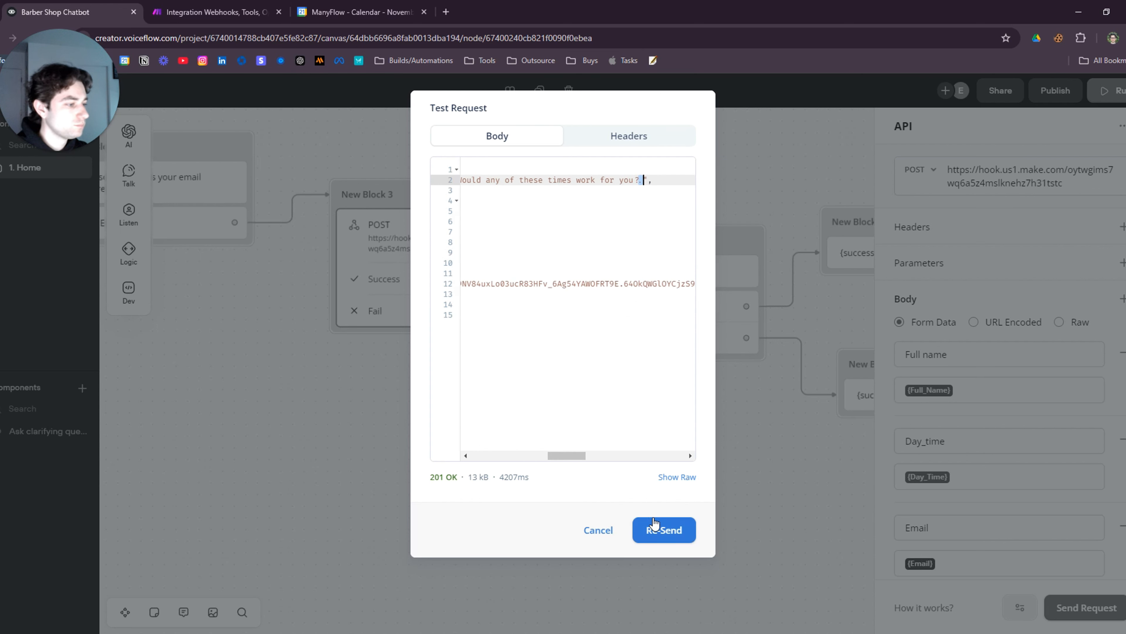
pyautogui.click(737, 509)
pyautogui.moveTo(730, 493); pyautogui.dragTo(465, 428)
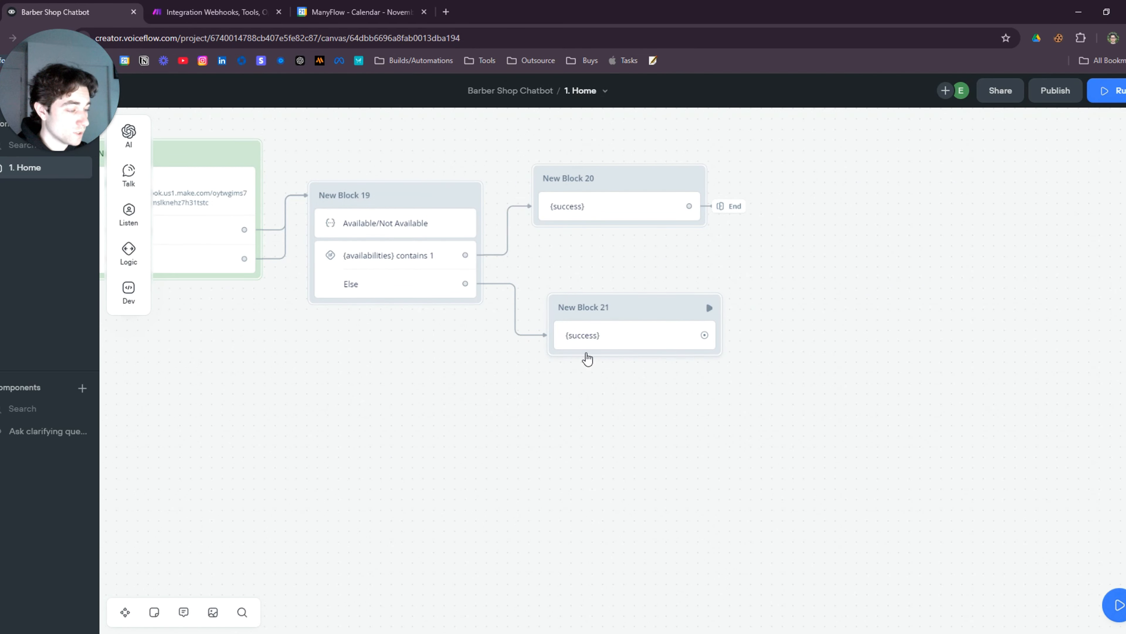
pyautogui.scroll(1, 665, 419)
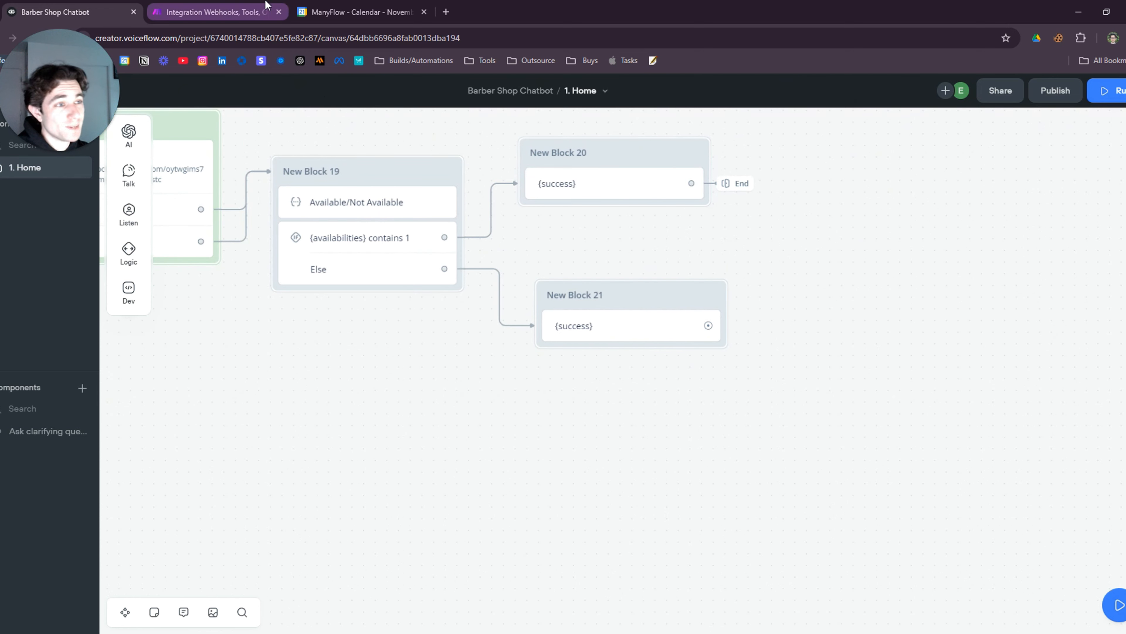
pyautogui.click(213, 12)
pyautogui.scroll(5, 867, 404)
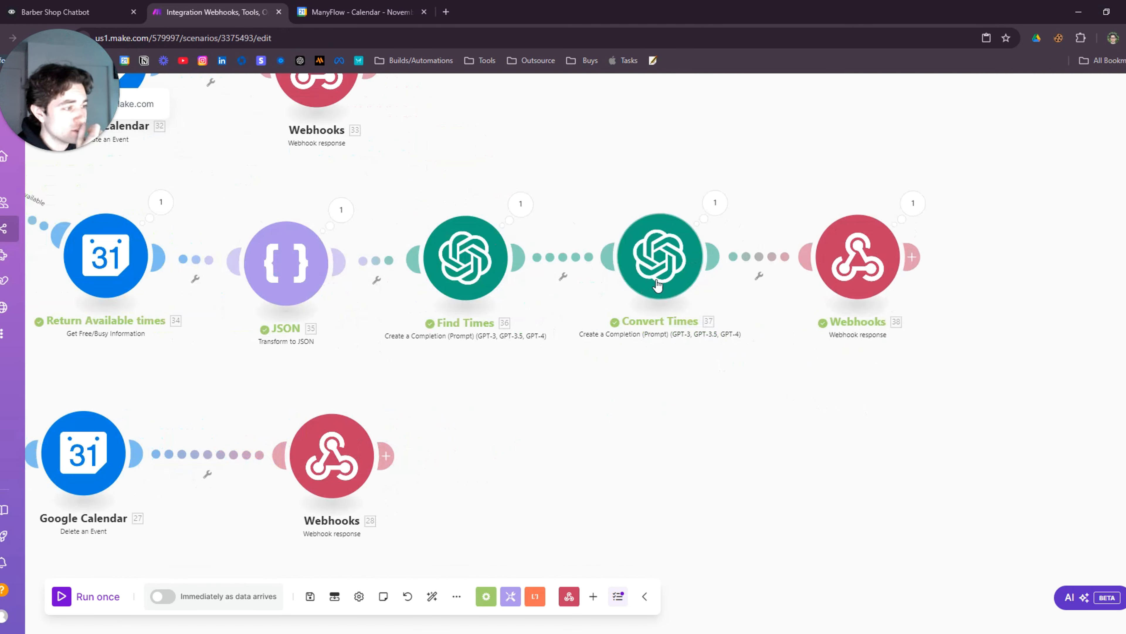
# Append 'Do not ask the user if those times work for them, simply outline the times in a sentence' to Convert Times Message 2
pyautogui.click(661, 280)
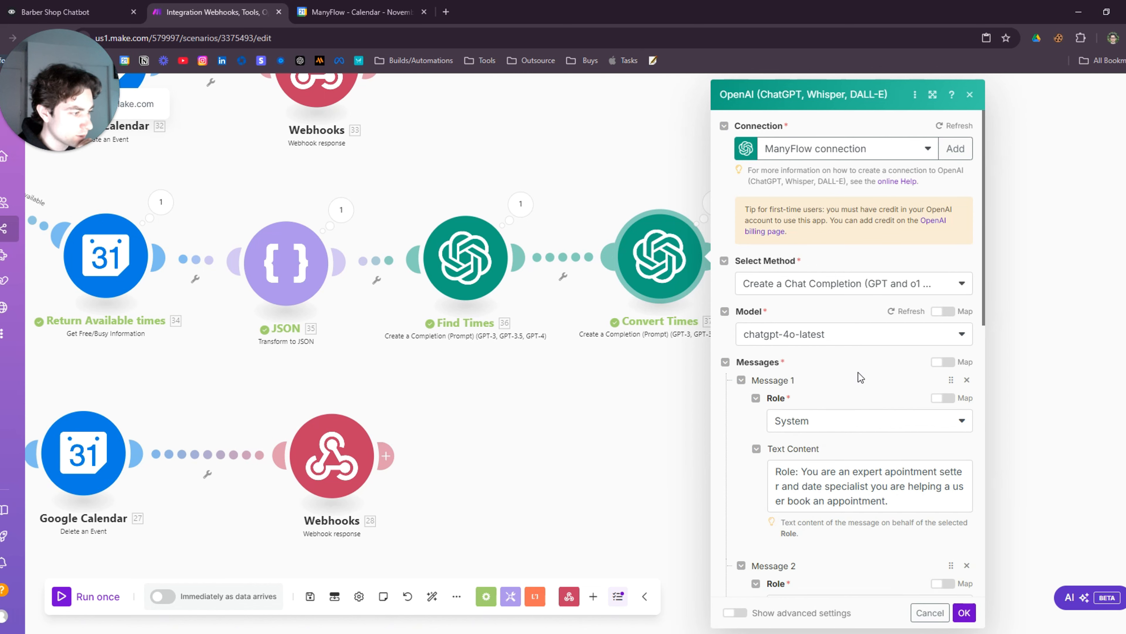
pyautogui.scroll(-10, 858, 372)
pyautogui.click(857, 504)
pyautogui.scroll(-2, 851, 458)
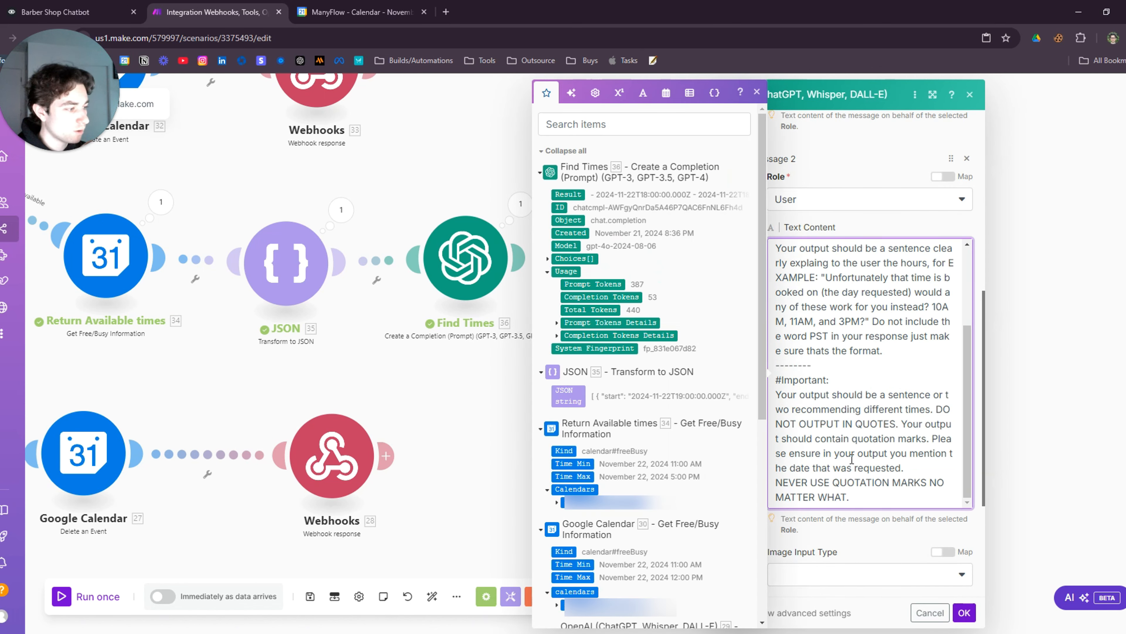
pyautogui.scroll(-2, 852, 459)
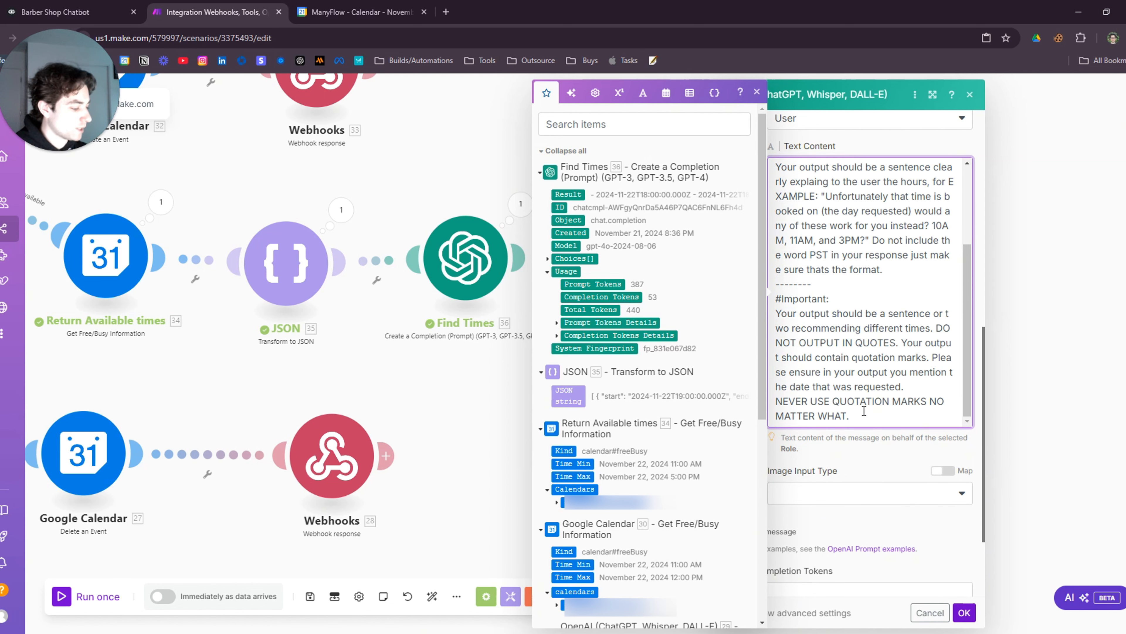
pyautogui.press('Return')
pyautogui.write('Do not ')
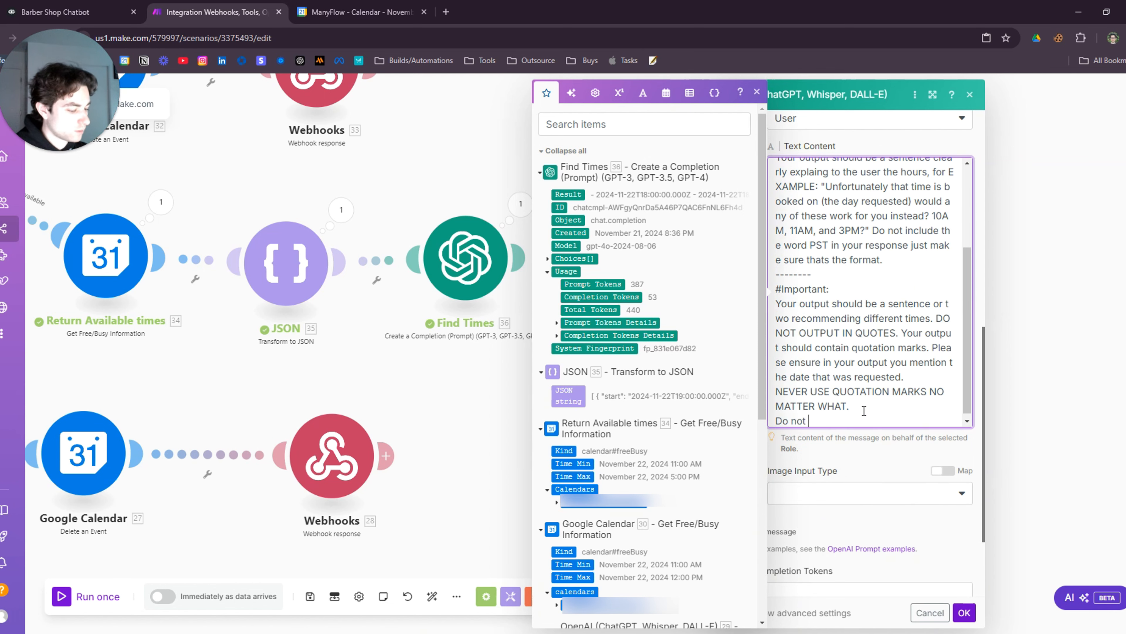
pyautogui.write('ask the user if')
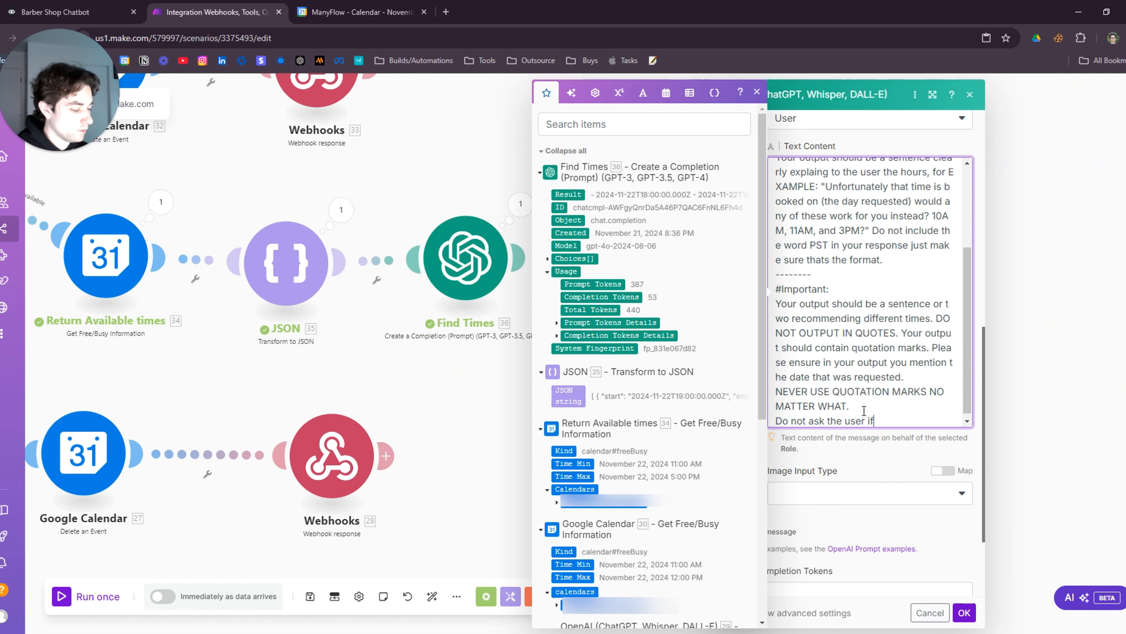
pyautogui.write(' those times work')
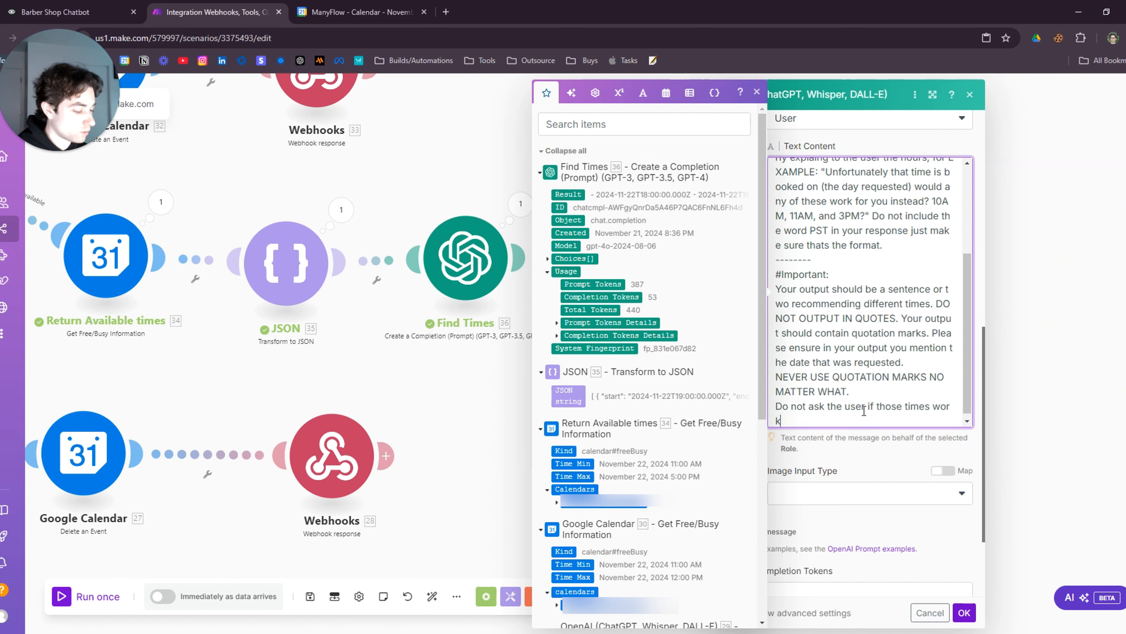
pyautogui.write(' for them, simply')
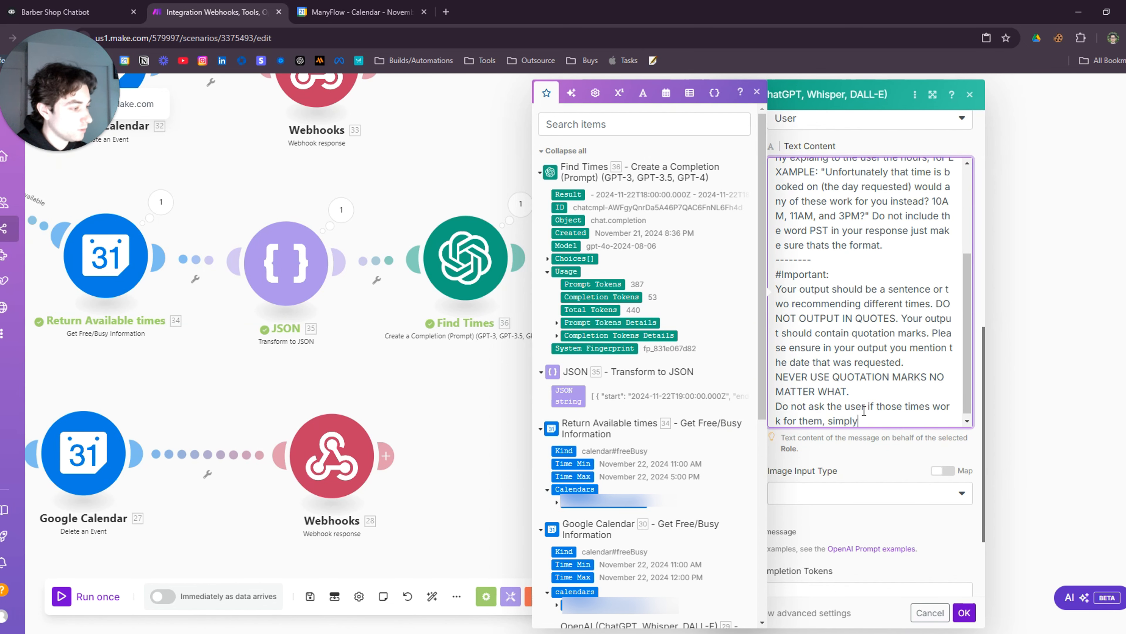
pyautogui.write(' outline the ')
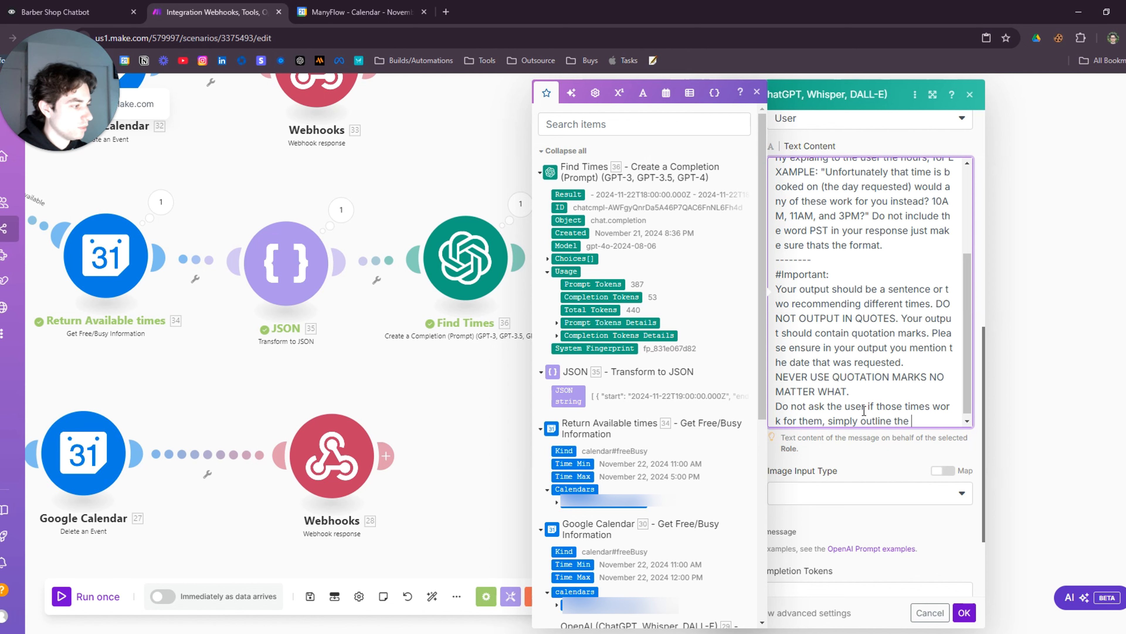
pyautogui.write('times in a sente')
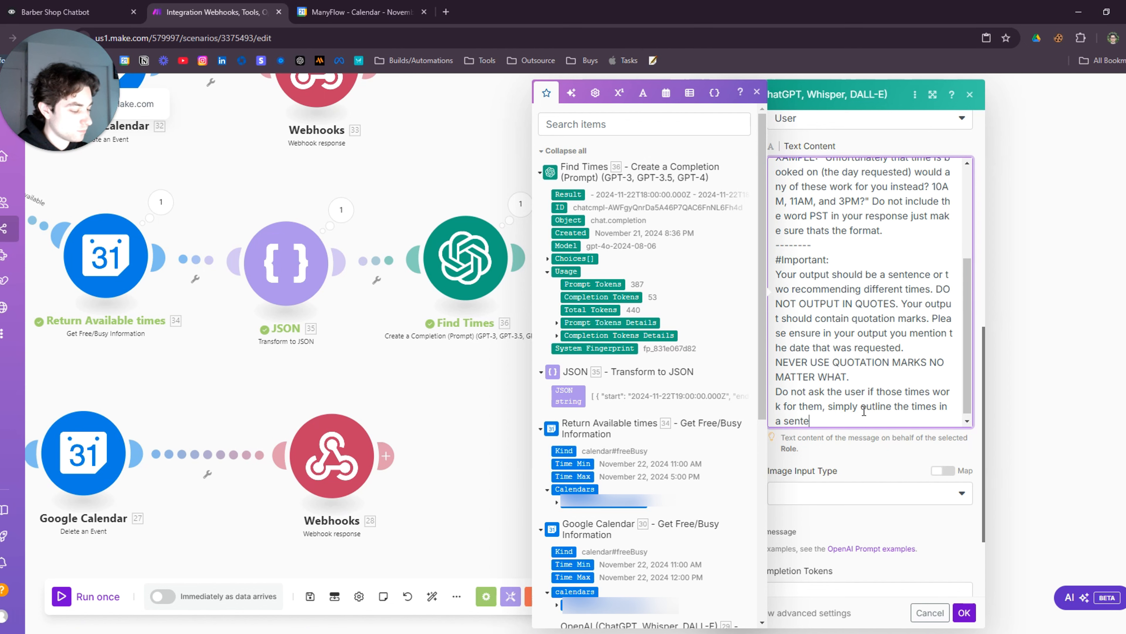
pyautogui.write('nce without asking them if it w')
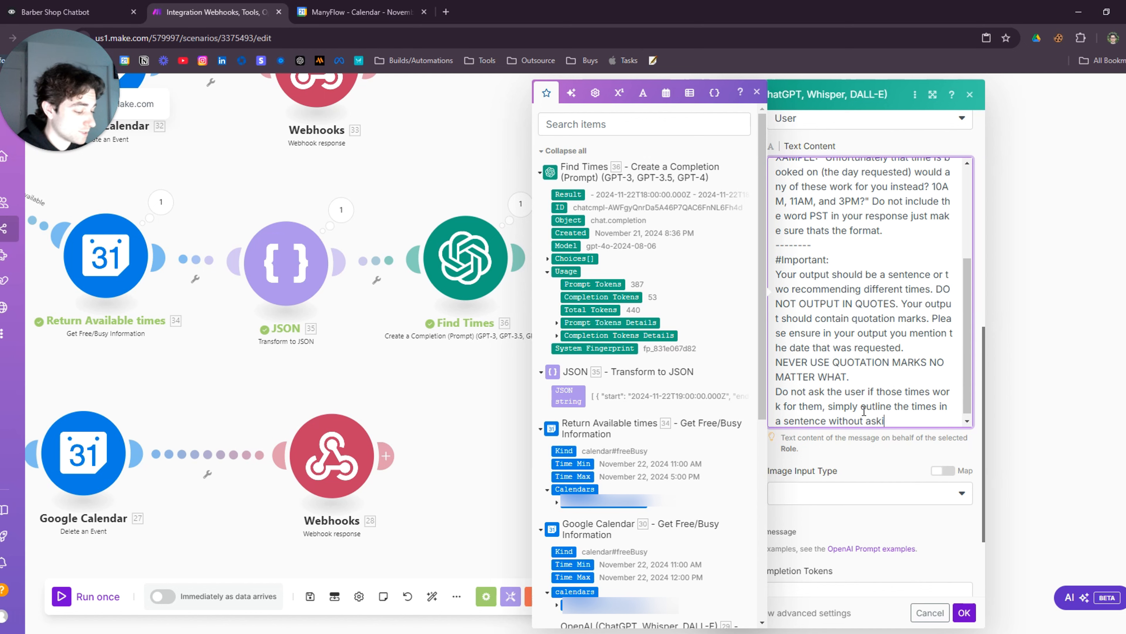
pyautogui.write('orks for')
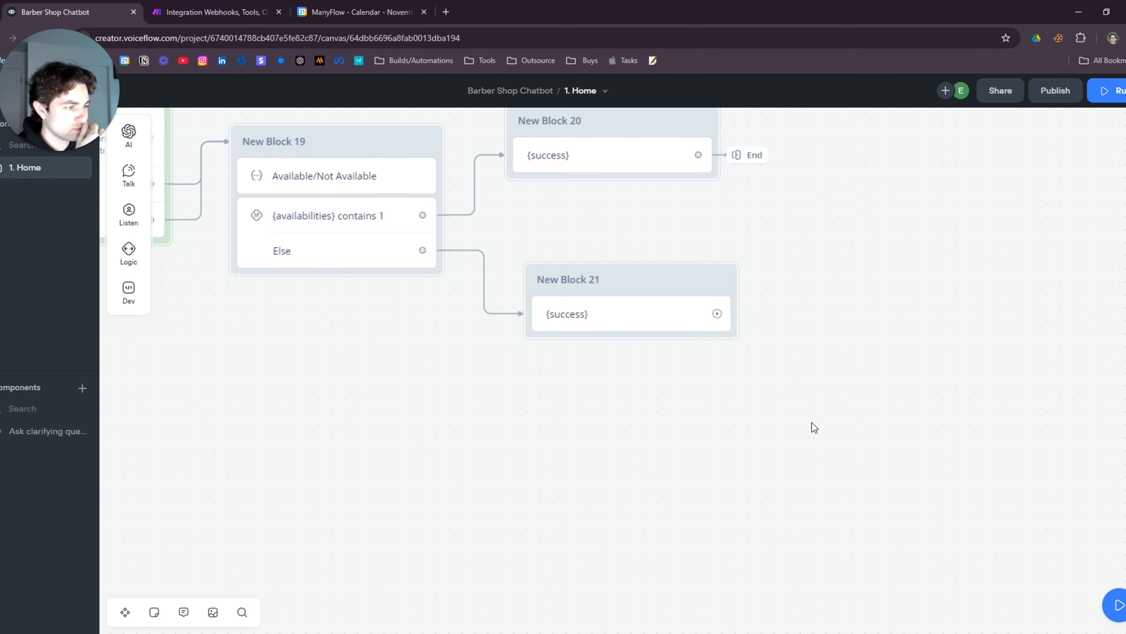
# Add a message step to New Block 21 asking 'Do any of the given times work for you?'
pyautogui.moveTo(128, 175)
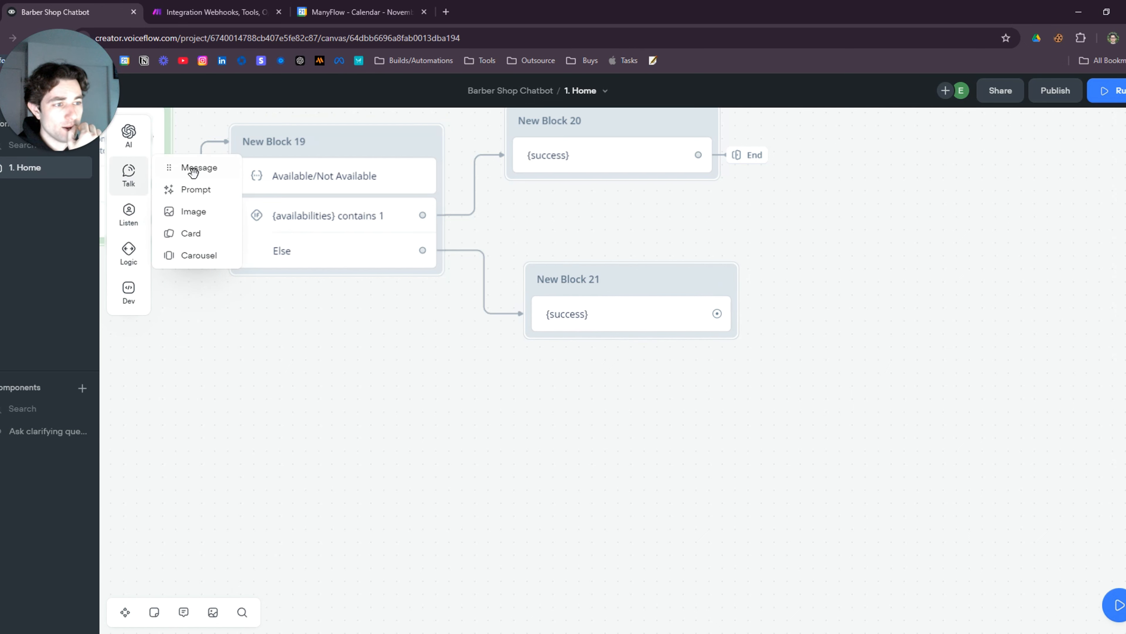
pyautogui.moveTo(199, 168); pyautogui.dragTo(611, 347)
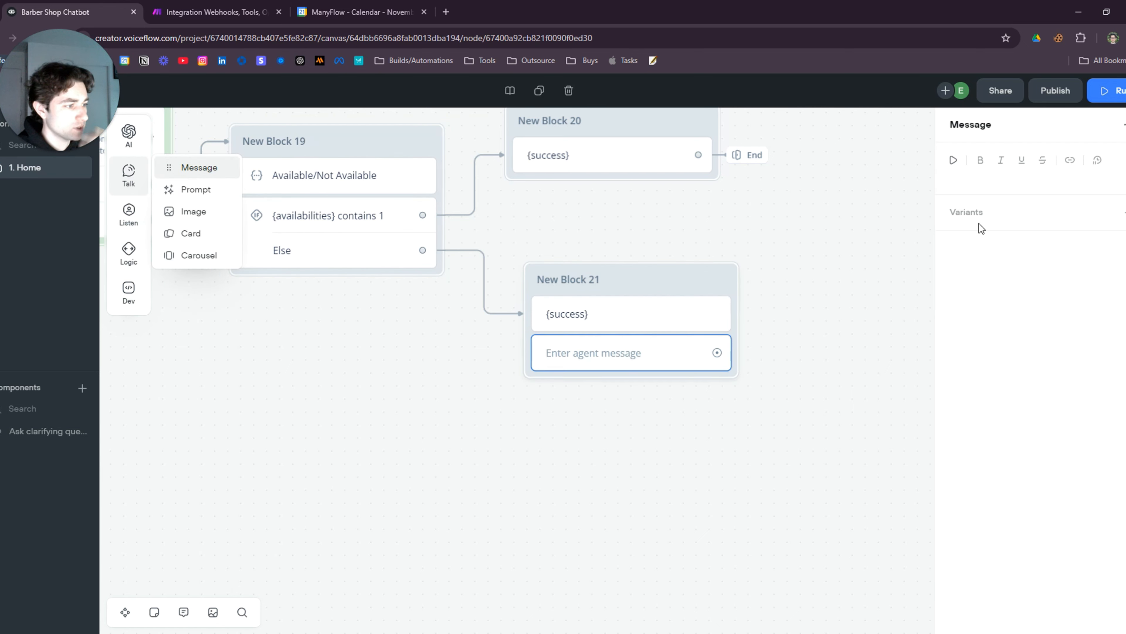
pyautogui.click(1003, 179)
pyautogui.write('Do any of the given times work for you?')
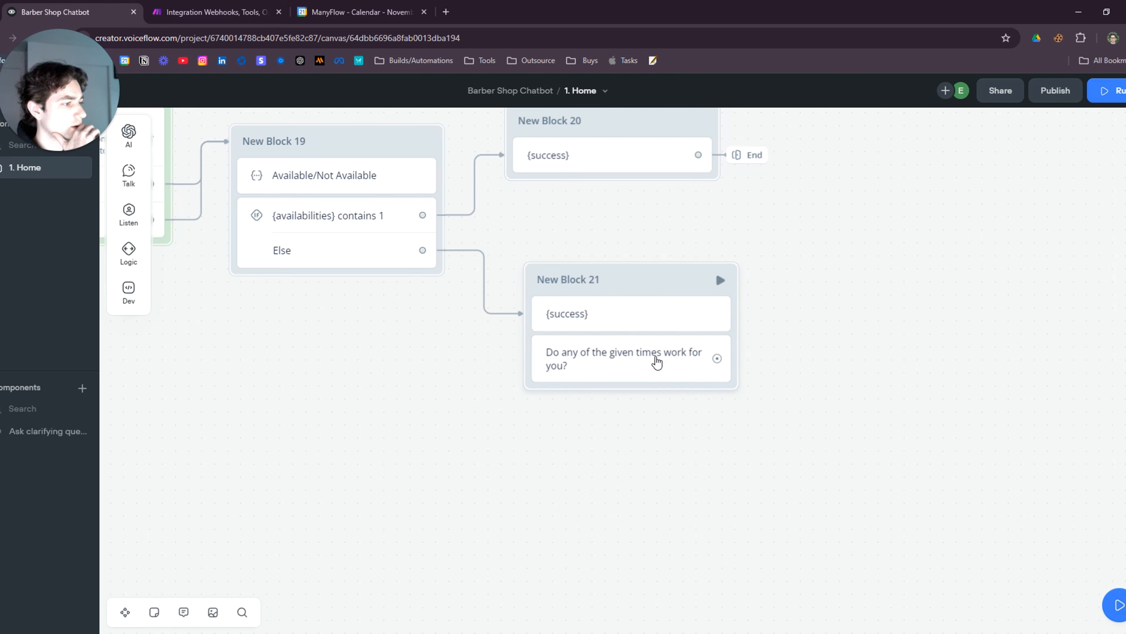
# Add a Capture step that saves the entire user reply to {last_utterance}
pyautogui.scroll(-2, 687, 372)
pyautogui.hscroll(2, 686, 372)
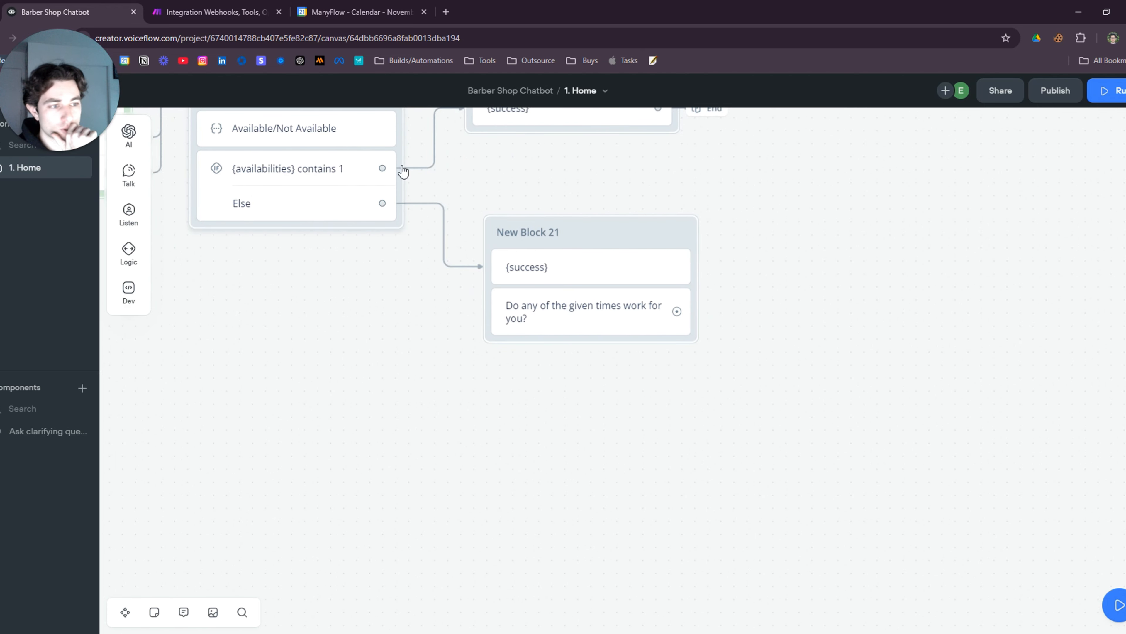
pyautogui.moveTo(128, 218)
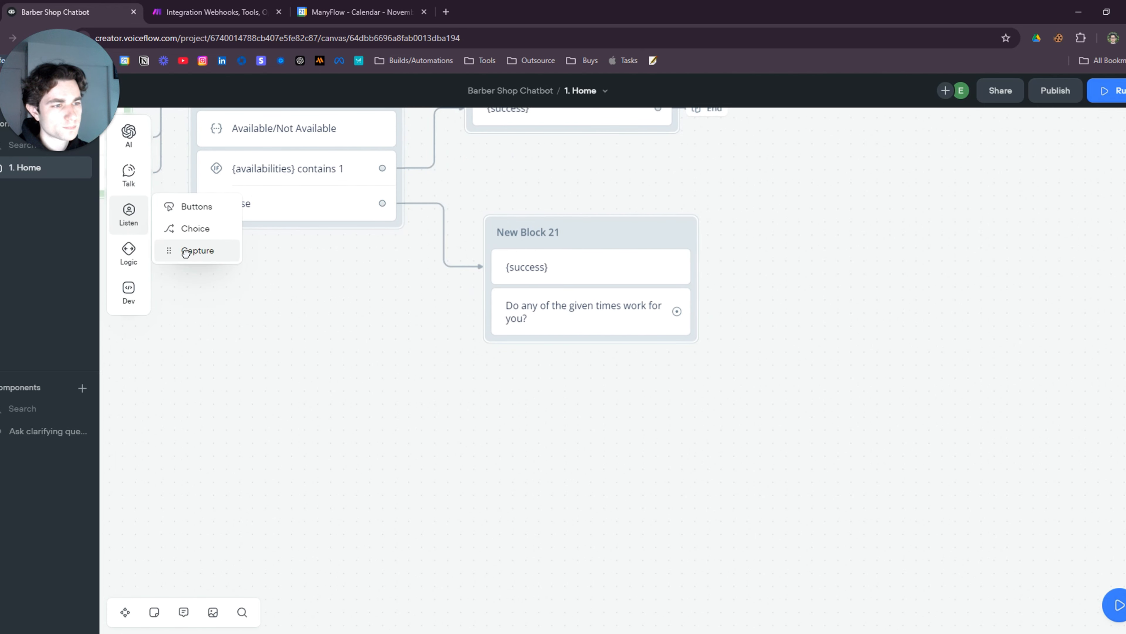
pyautogui.moveTo(185, 252); pyautogui.dragTo(596, 355)
pyautogui.click(1018, 125)
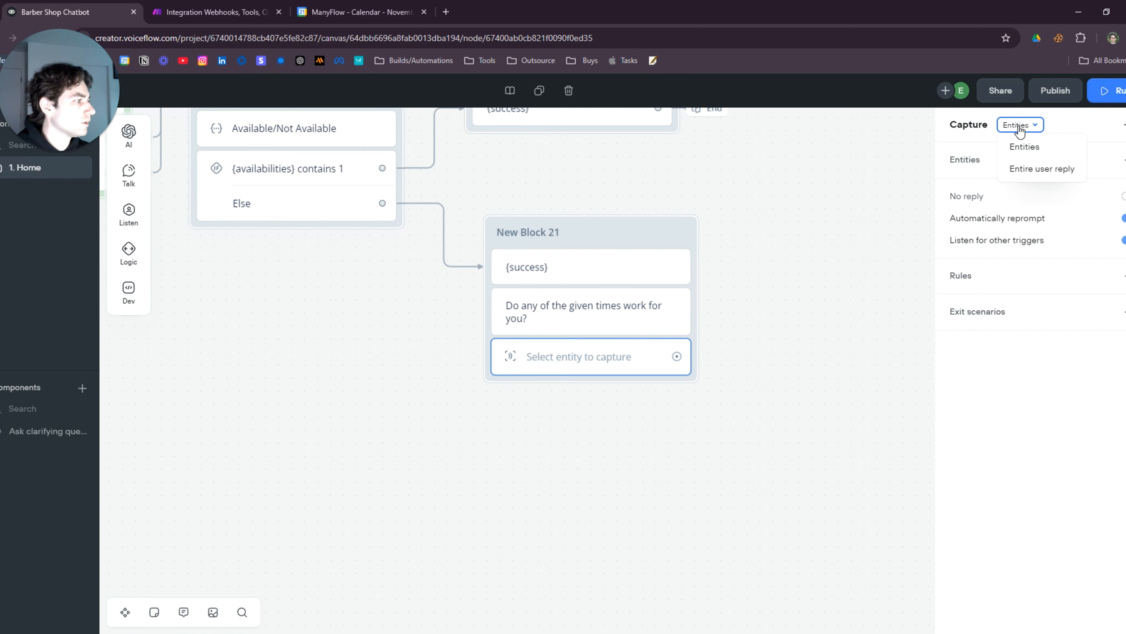
pyautogui.click(1042, 168)
pyautogui.click(681, 429)
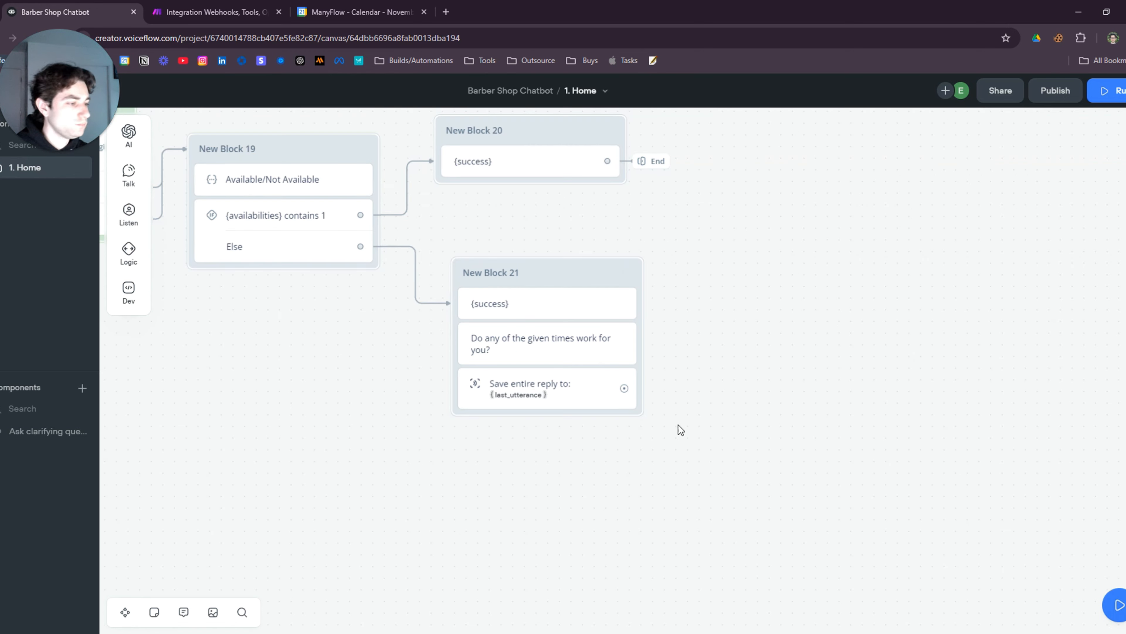
pyautogui.moveTo(767, 448); pyautogui.dragTo(595, 425)
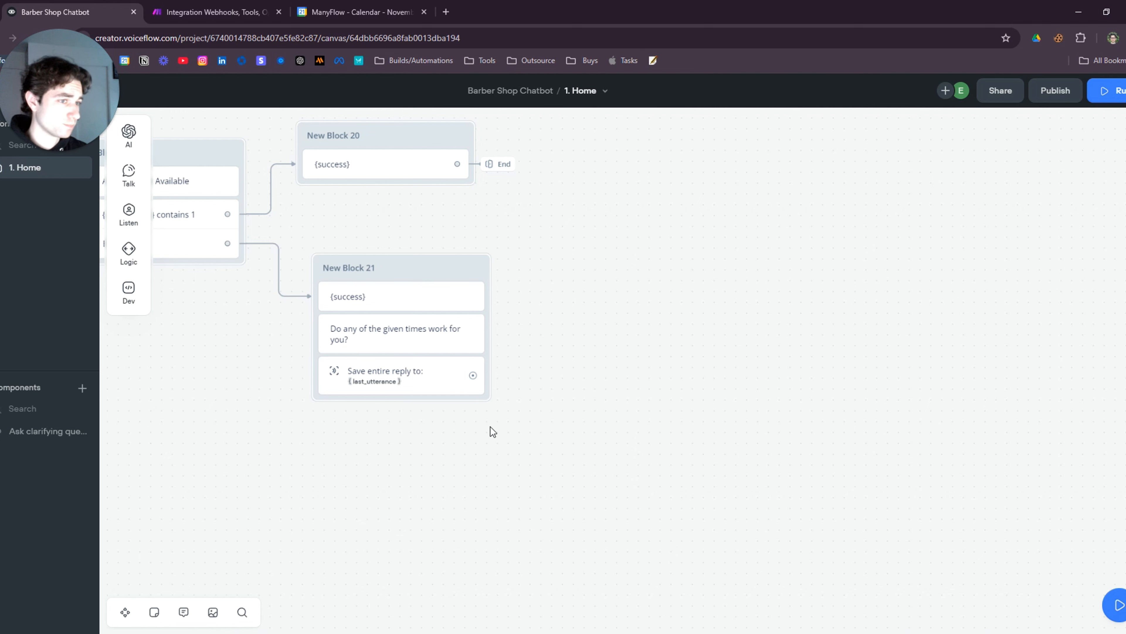
# Connect a new Set AI block, New Block 22, paste the date-merging prompt, and label it 'reform date'
pyautogui.moveTo(473, 375); pyautogui.dragTo(572, 331)
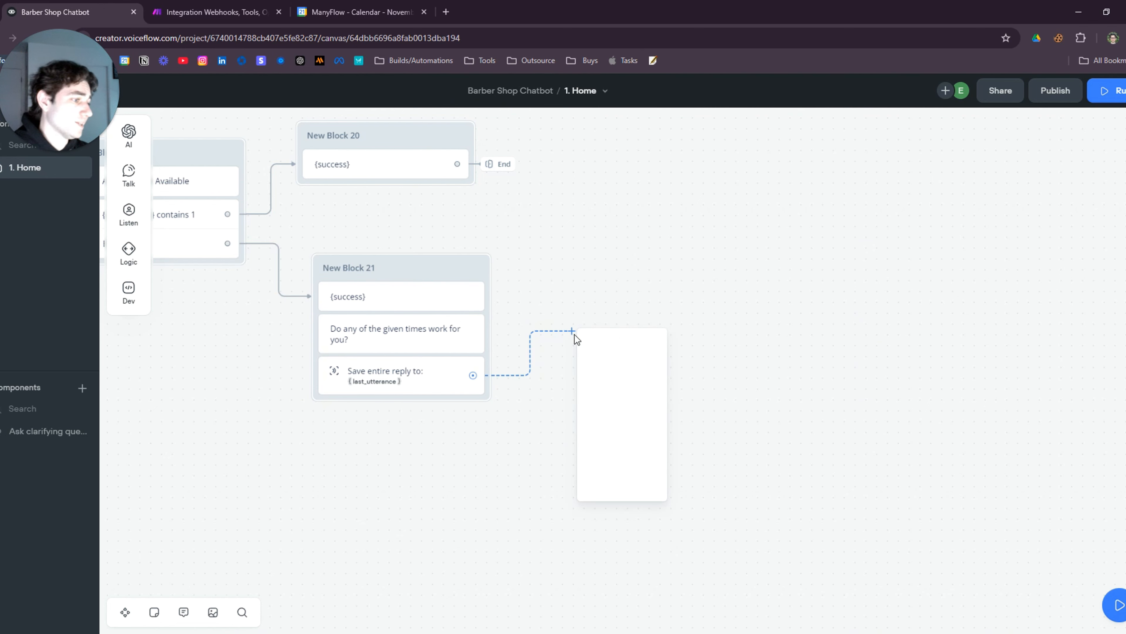
pyautogui.moveTo(650, 357)
pyautogui.click(708, 377)
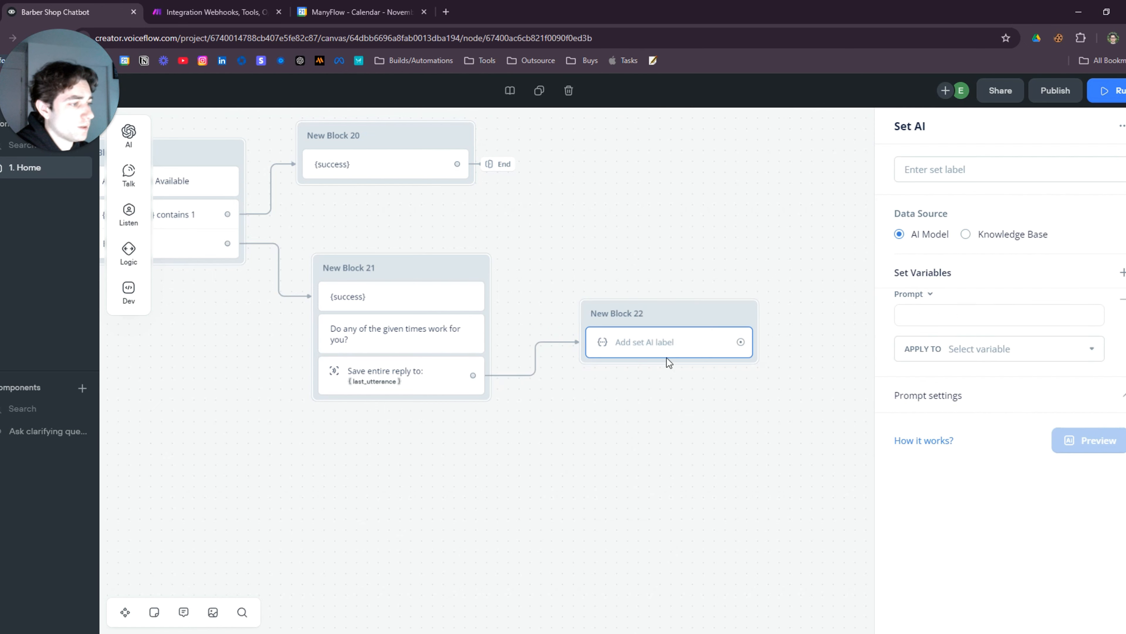
pyautogui.moveTo(676, 320); pyautogui.dragTo(671, 298)
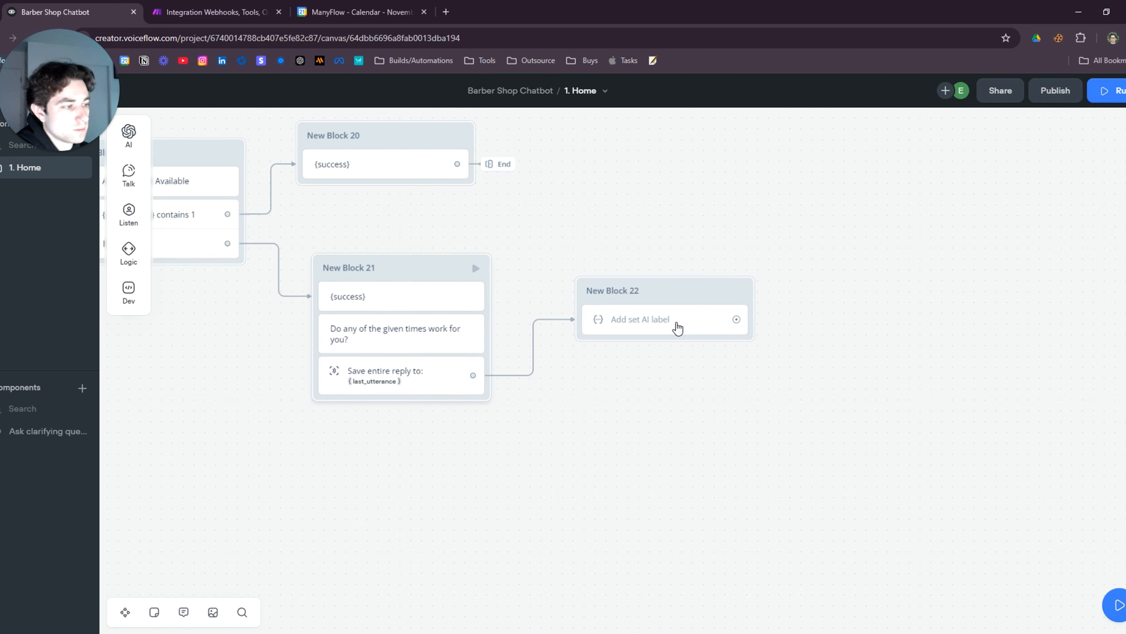
pyautogui.click(685, 331)
pyautogui.click(956, 318)
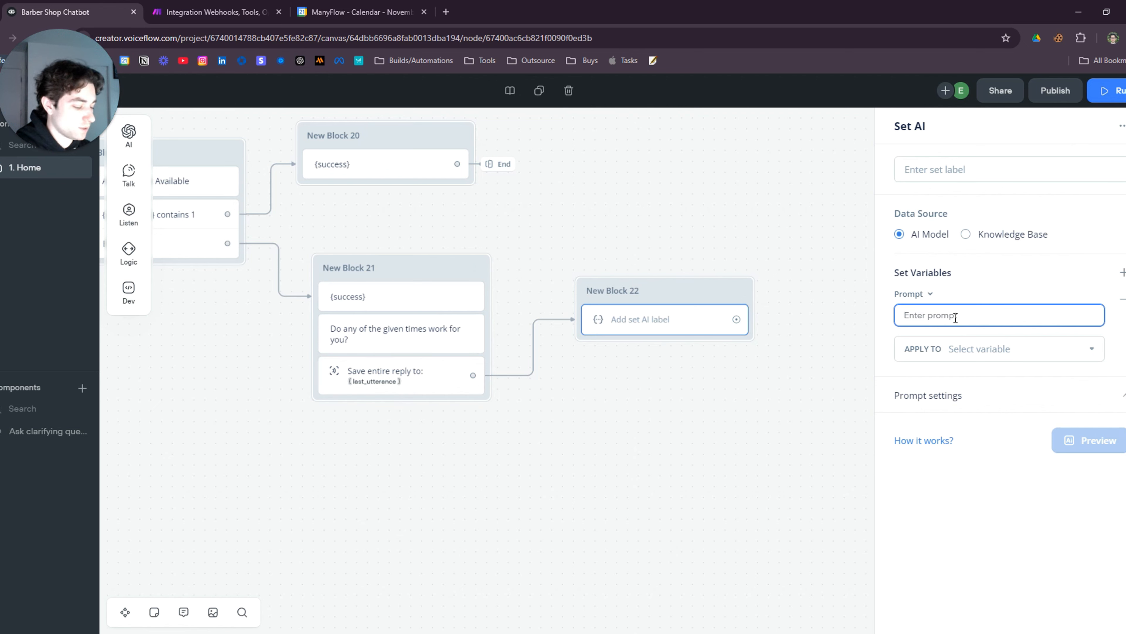
pyautogui.hotkey('ctrl', 'v')
pyautogui.scroll(3, 958, 324)
pyautogui.click(968, 161)
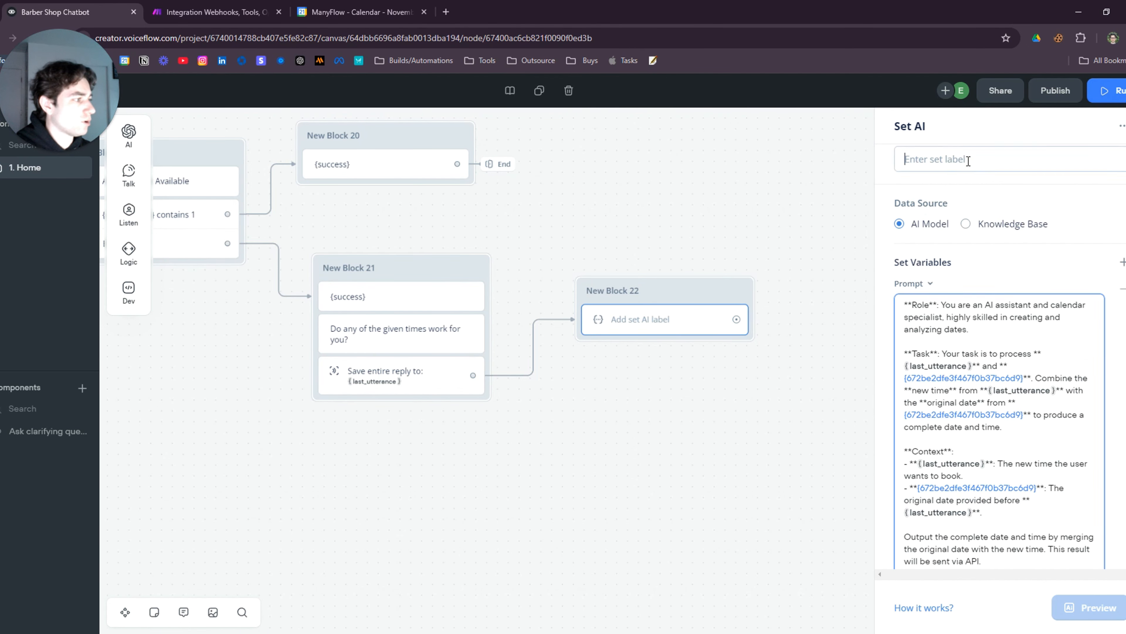
pyautogui.write('reform date')
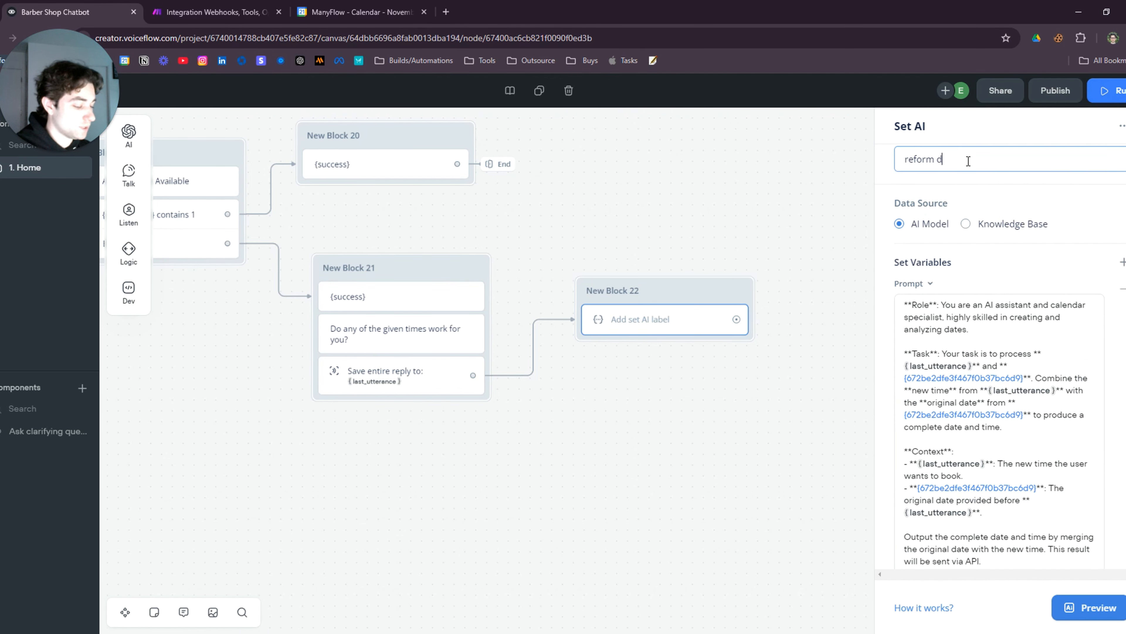
# Replace the three long ID variables in the prompt with {success}
pyautogui.click(1023, 380)
pyautogui.press('BackSpace')
pyautogui.press('BackSpace')
pyautogui.press('BackSpace')
pyautogui.press('BackSpace')
pyautogui.press('BackSpace')
pyautogui.press('BackSpace')
pyautogui.press('BackSpace')
pyautogui.press('BackSpace')
pyautogui.press('BackSpace')
pyautogui.press('BackSpace')
pyautogui.press('BackSpace')
pyautogui.press('BackSpace')
pyautogui.press('BackSpace')
pyautogui.press('BackSpace')
pyautogui.press('BackSpace')
pyautogui.press('BackSpace')
pyautogui.press('BackSpace')
pyautogui.press('BackSpace')
pyautogui.press('BackSpace')
pyautogui.press('BackSpace')
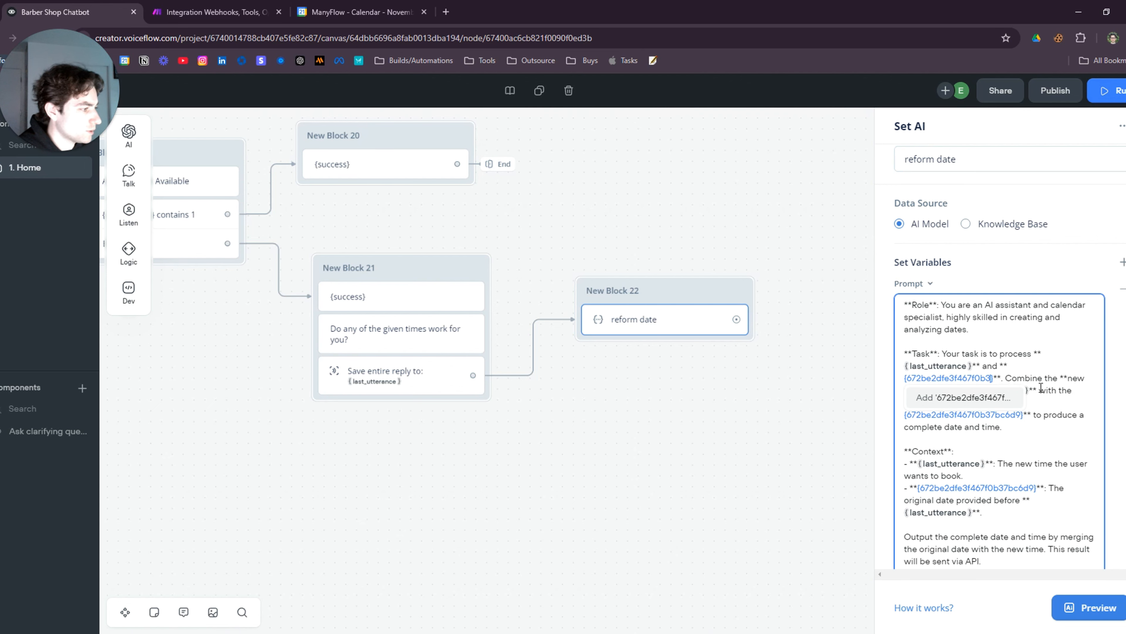
pyautogui.press('BackSpace')
pyautogui.press('BackSpace')
pyautogui.press('BackSpace')
pyautogui.write('suc')
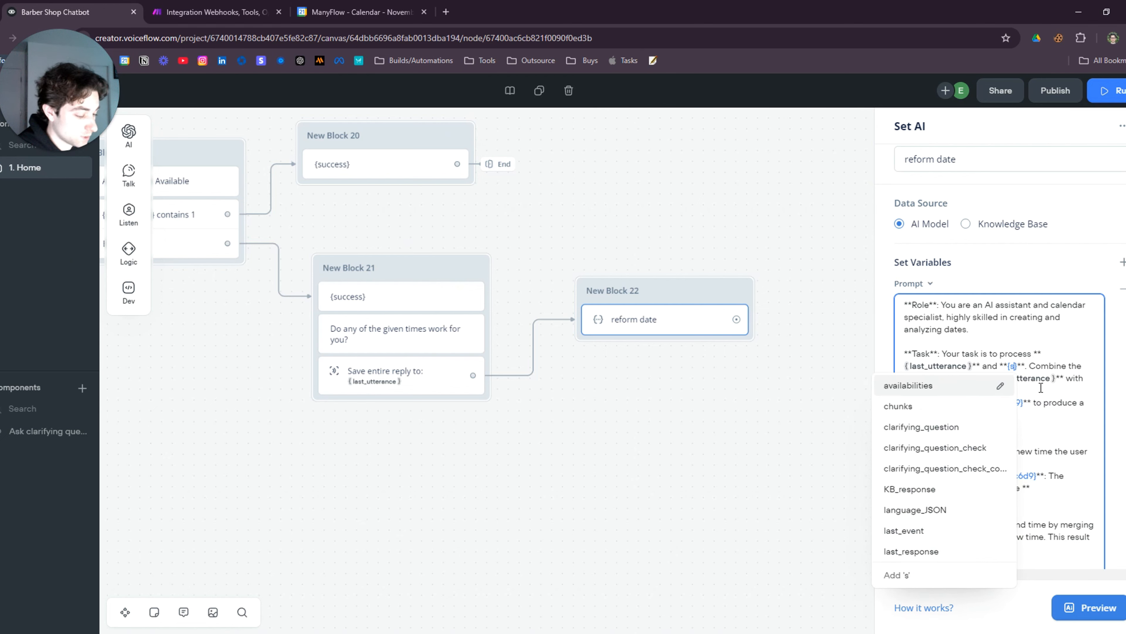
pyautogui.click(925, 389)
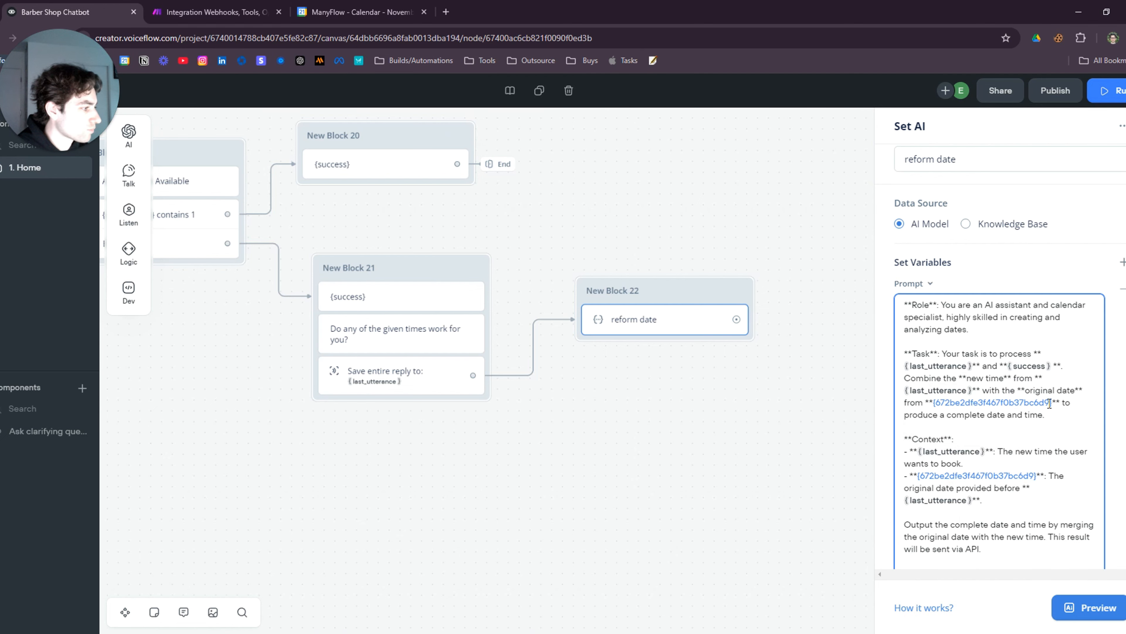
pyautogui.moveTo(1052, 403); pyautogui.dragTo(936, 405)
pyautogui.press('BackSpace')
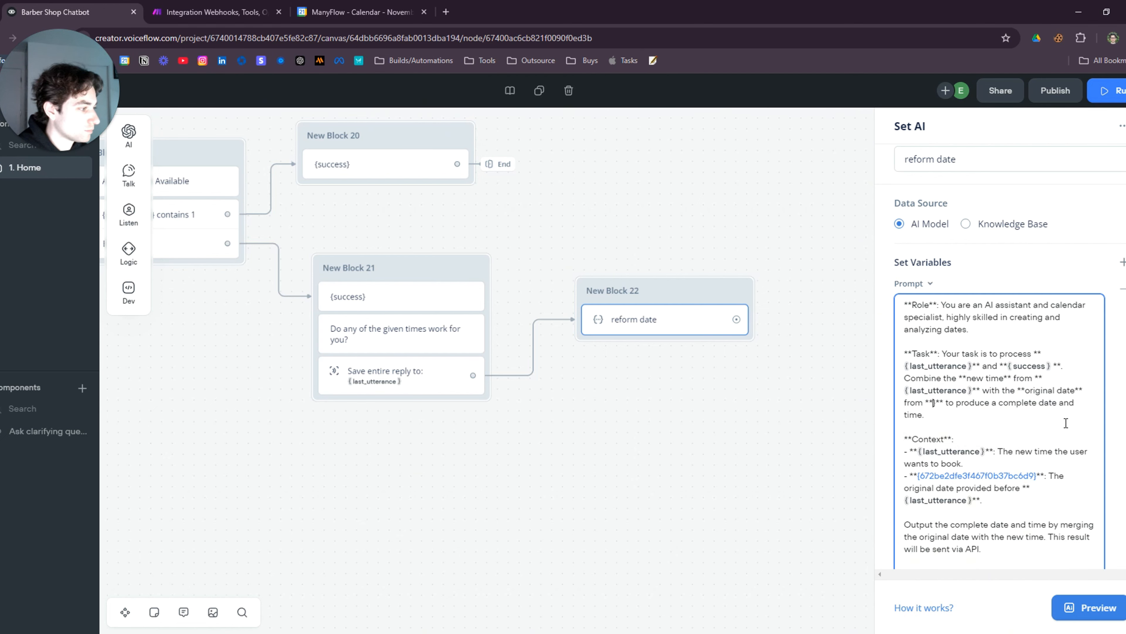
pyautogui.write('suc')
pyautogui.click(1015, 421)
pyautogui.scroll(-2, 1024, 413)
pyautogui.moveTo(1036, 394); pyautogui.dragTo(923, 394)
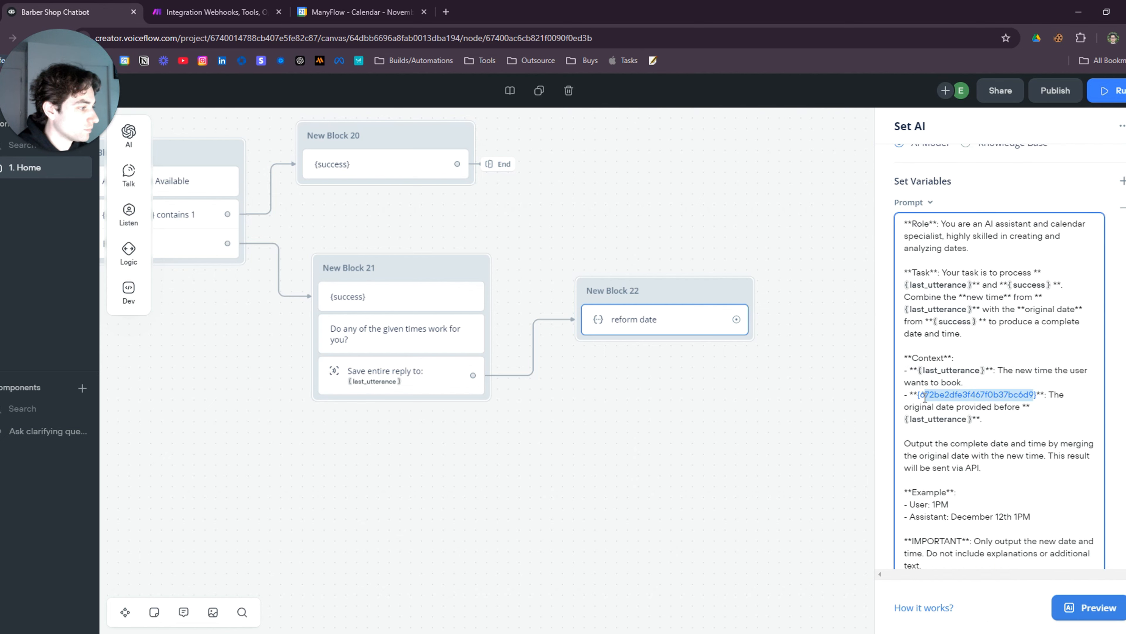
pyautogui.press('BackSpace')
pyautogui.write('succ')
pyautogui.click(1015, 414)
pyautogui.scroll(-2, 1022, 342)
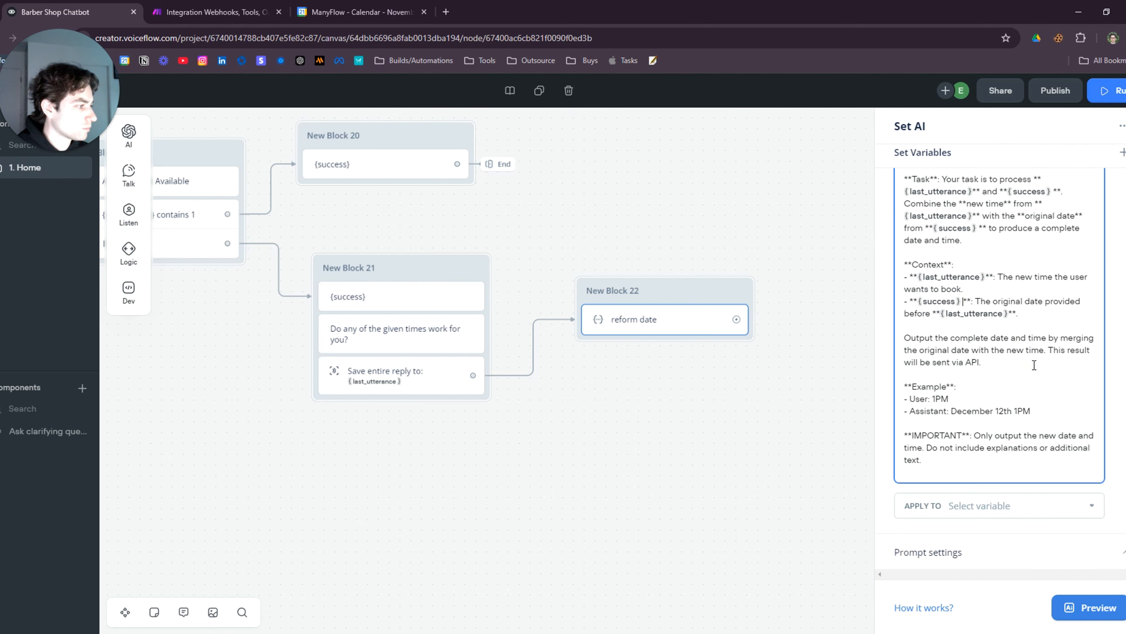
pyautogui.scroll(3, 1034, 364)
pyautogui.scroll(-2, 1005, 355)
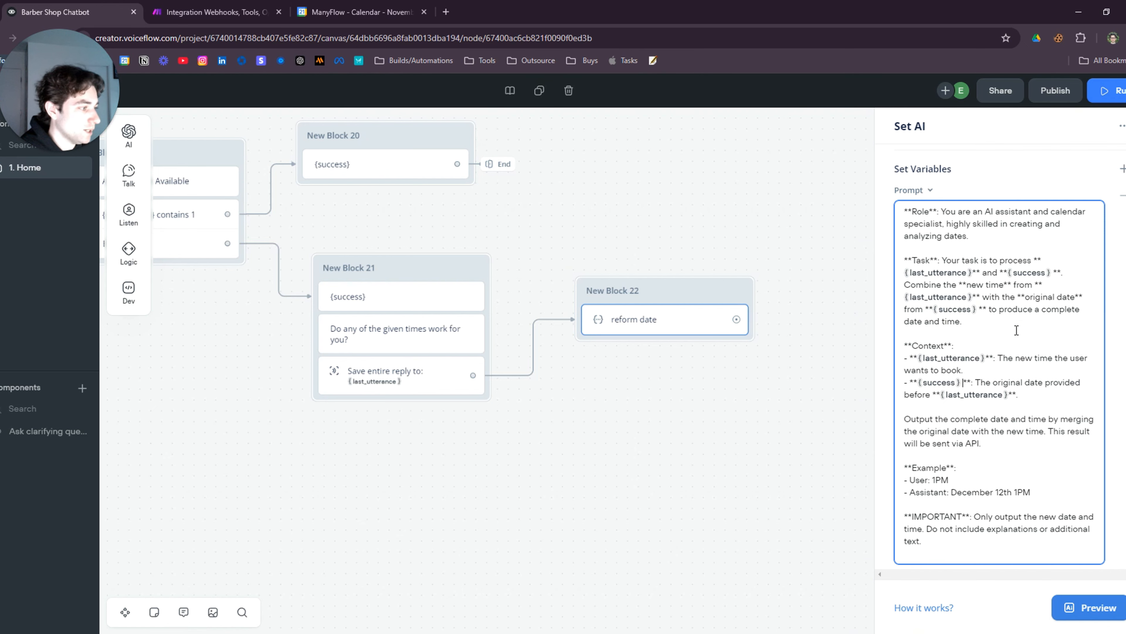
pyautogui.scroll(-2, 1029, 329)
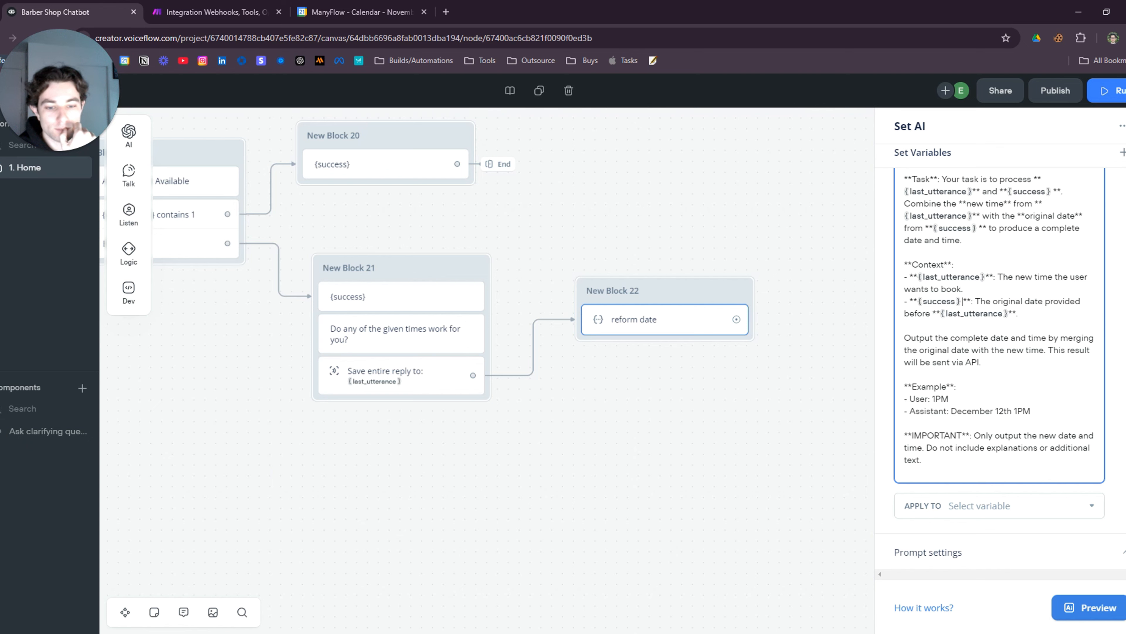
# Store the AI output in a newly created reformed_date variable
pyautogui.click(1004, 505)
pyautogui.click(984, 470)
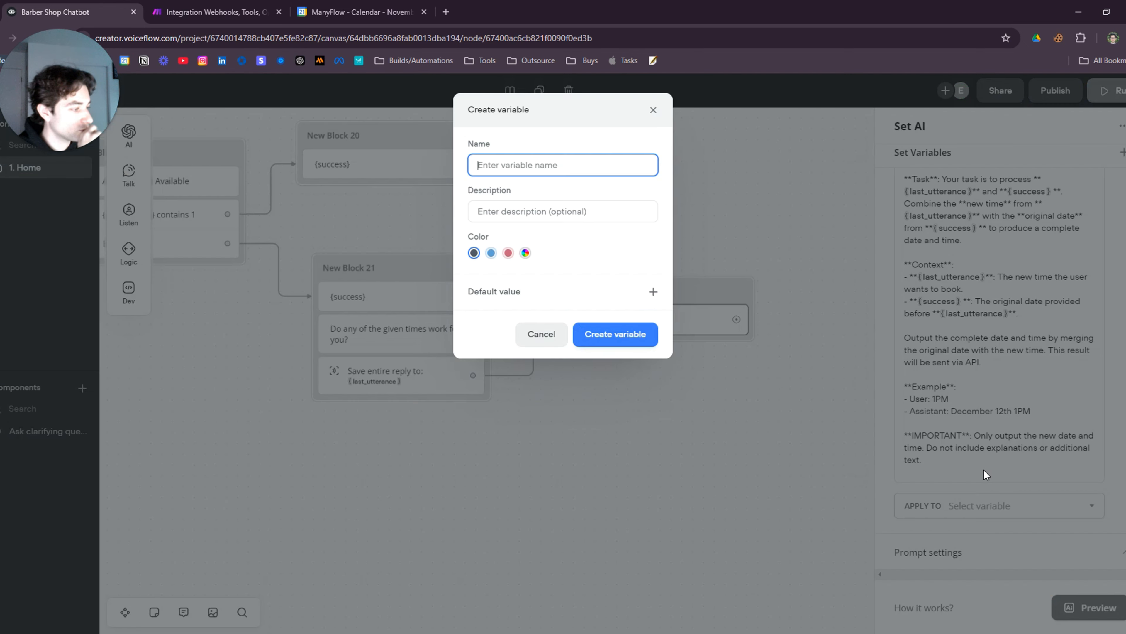
pyautogui.write('reformed_date')
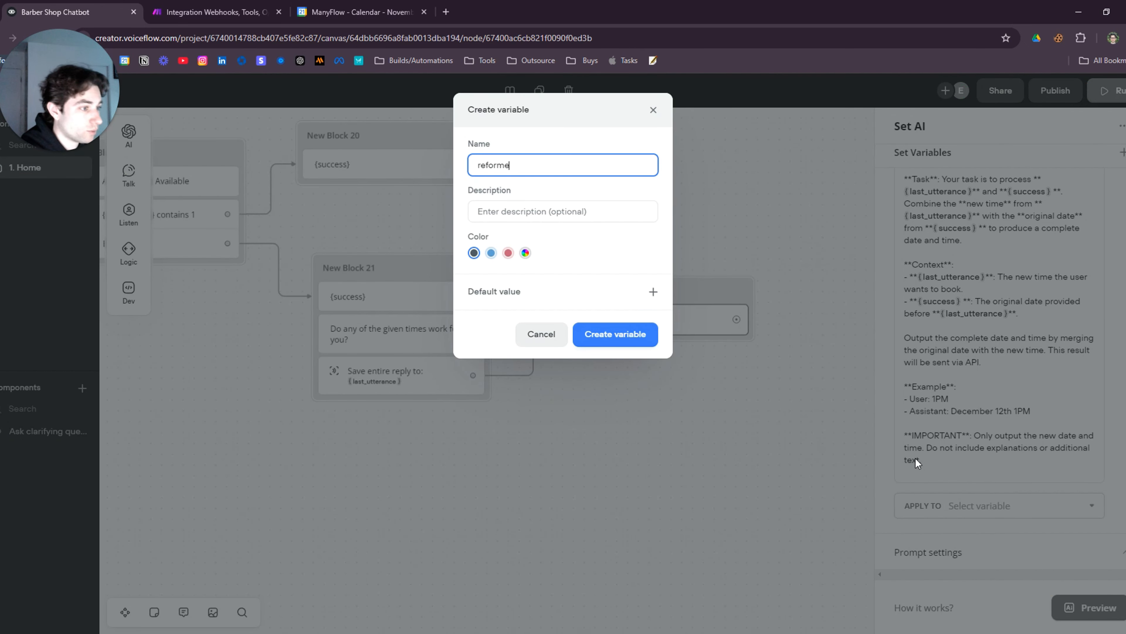
pyautogui.click(620, 334)
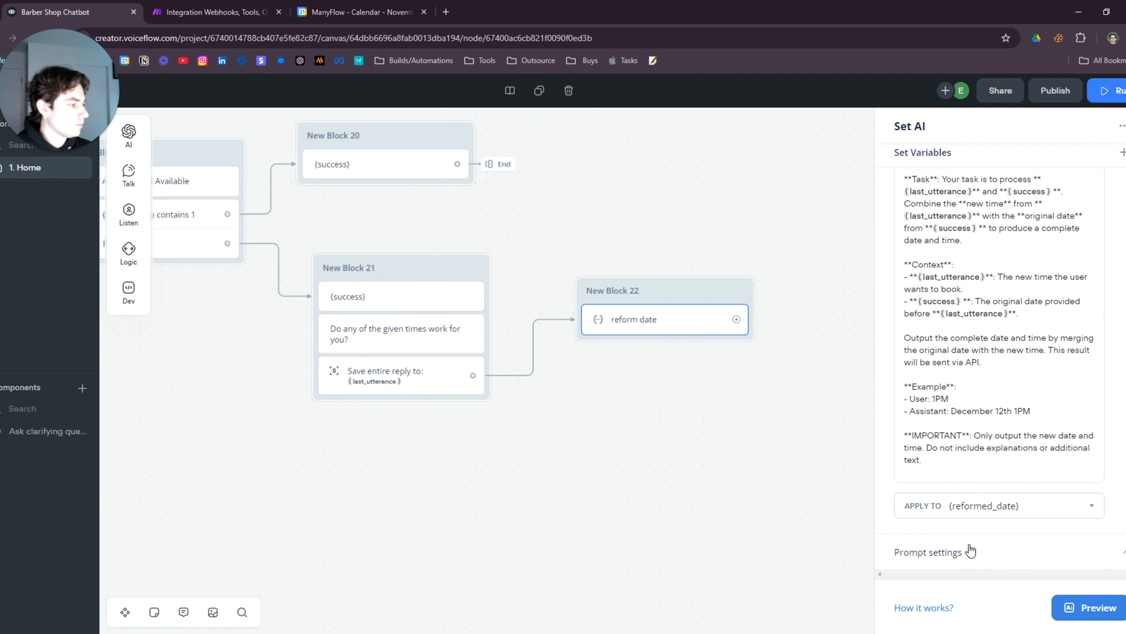
# Set the prompt temperature to 0 and the model to GPT-4o, then recheck the reform date settings
pyautogui.click(970, 552)
pyautogui.moveTo(1020, 450); pyautogui.dragTo(889, 450)
pyautogui.click(967, 383)
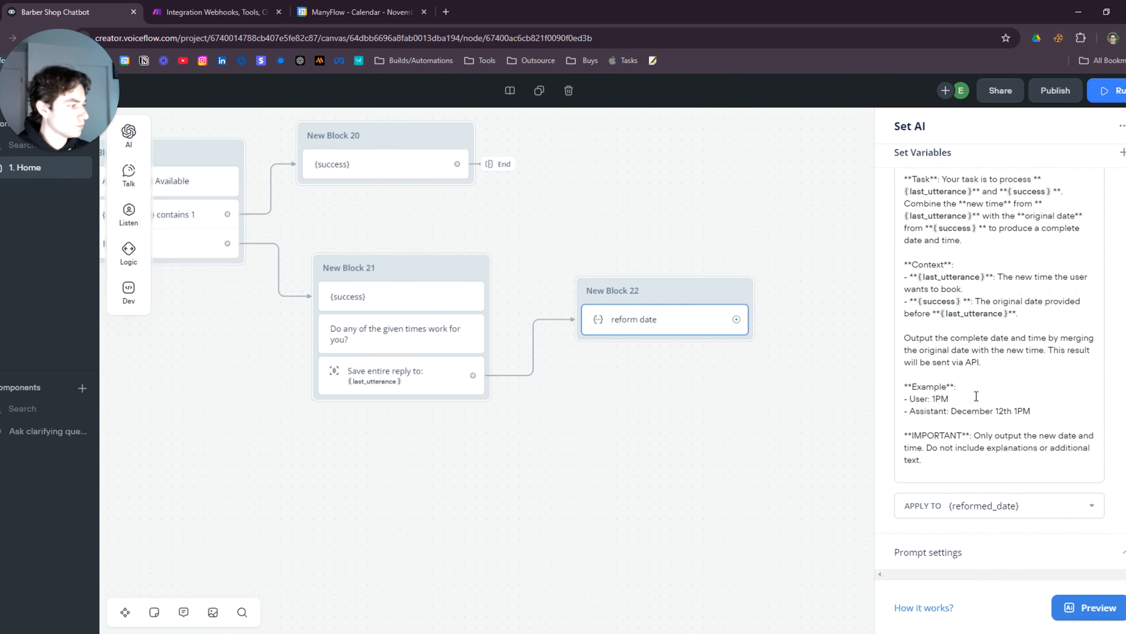
pyautogui.click(981, 548)
pyautogui.click(969, 401)
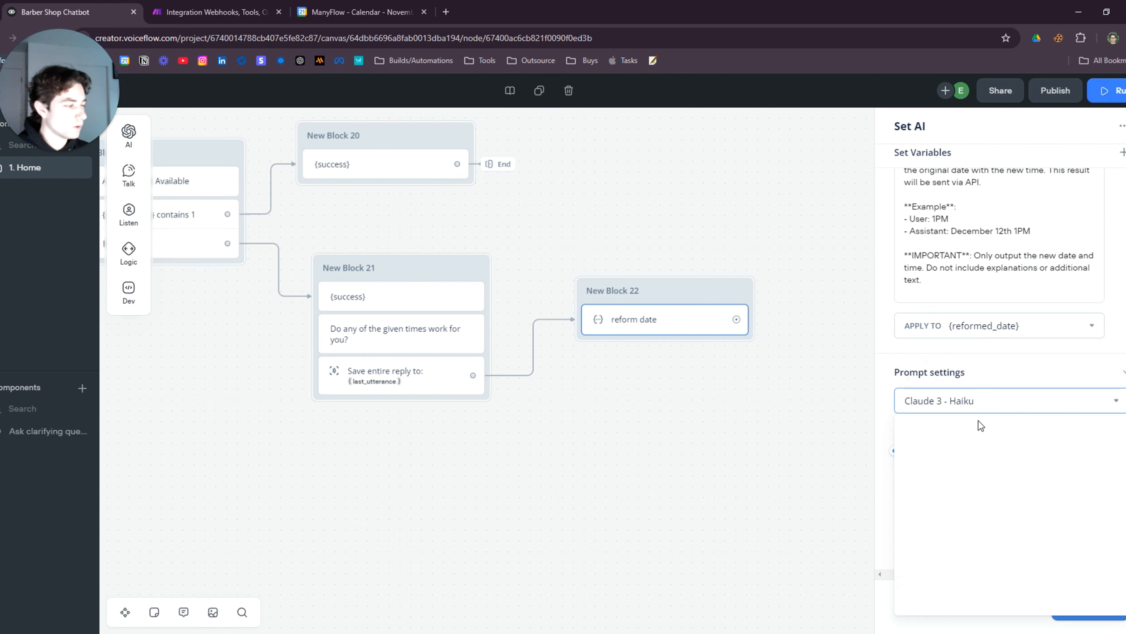
pyautogui.click(961, 510)
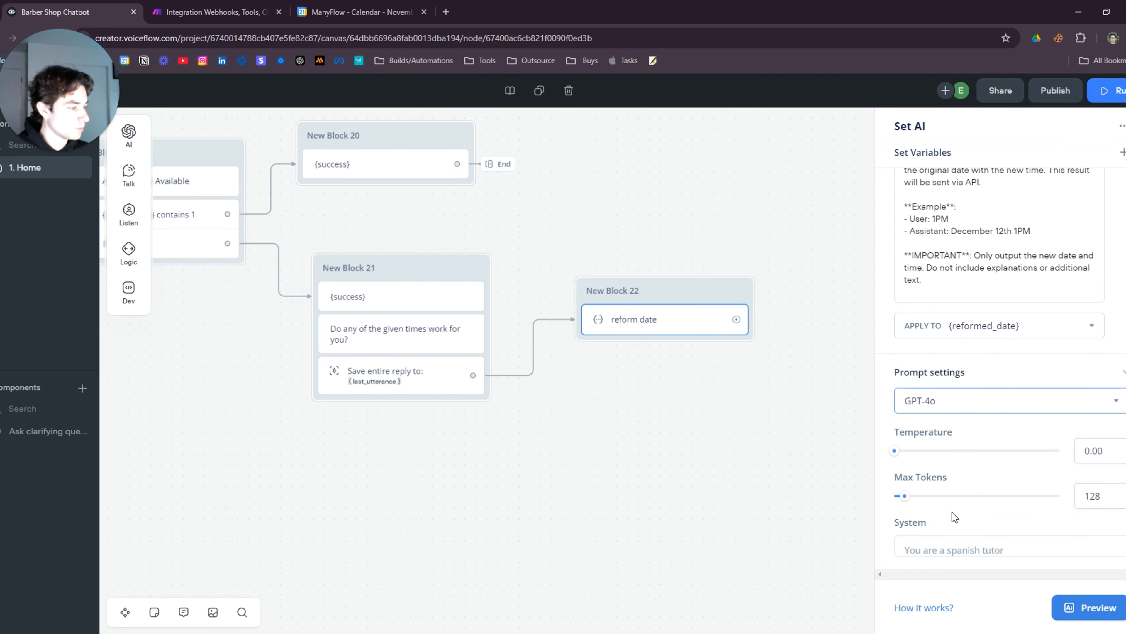
pyautogui.click(1029, 372)
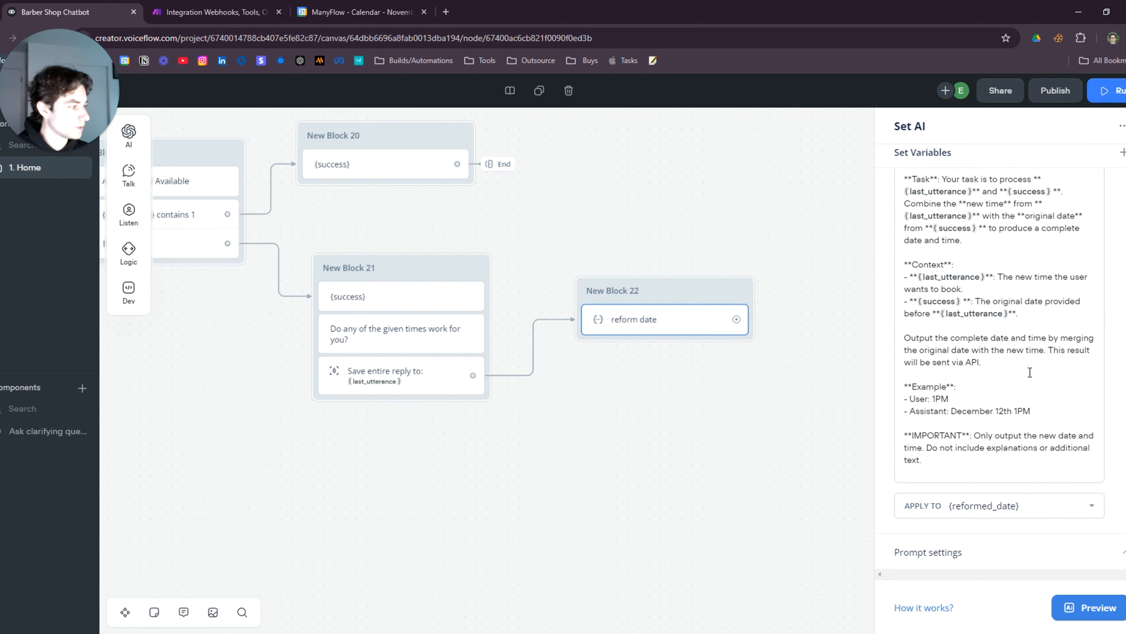
pyautogui.click(994, 554)
pyautogui.click(810, 501)
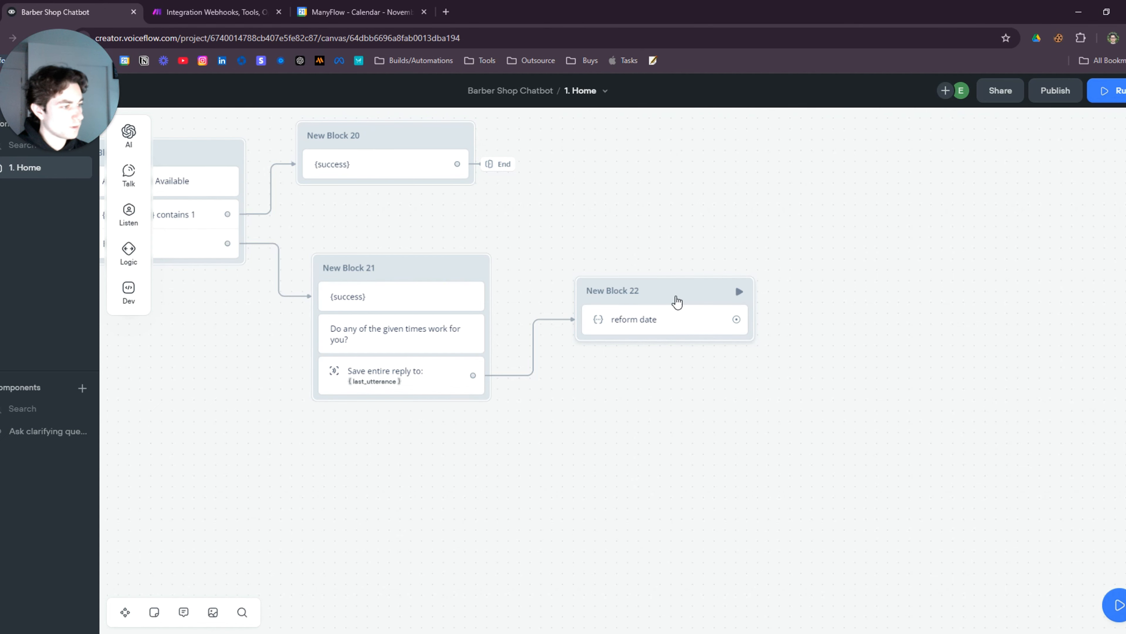
pyautogui.moveTo(527, 425); pyautogui.dragTo(711, 451)
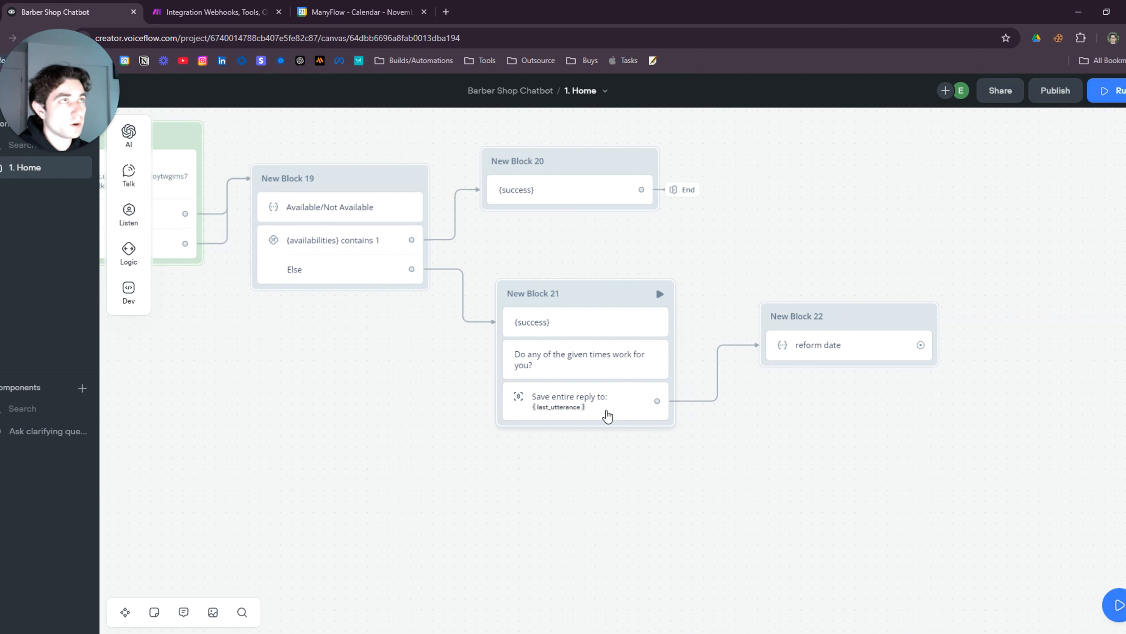
pyautogui.click(847, 346)
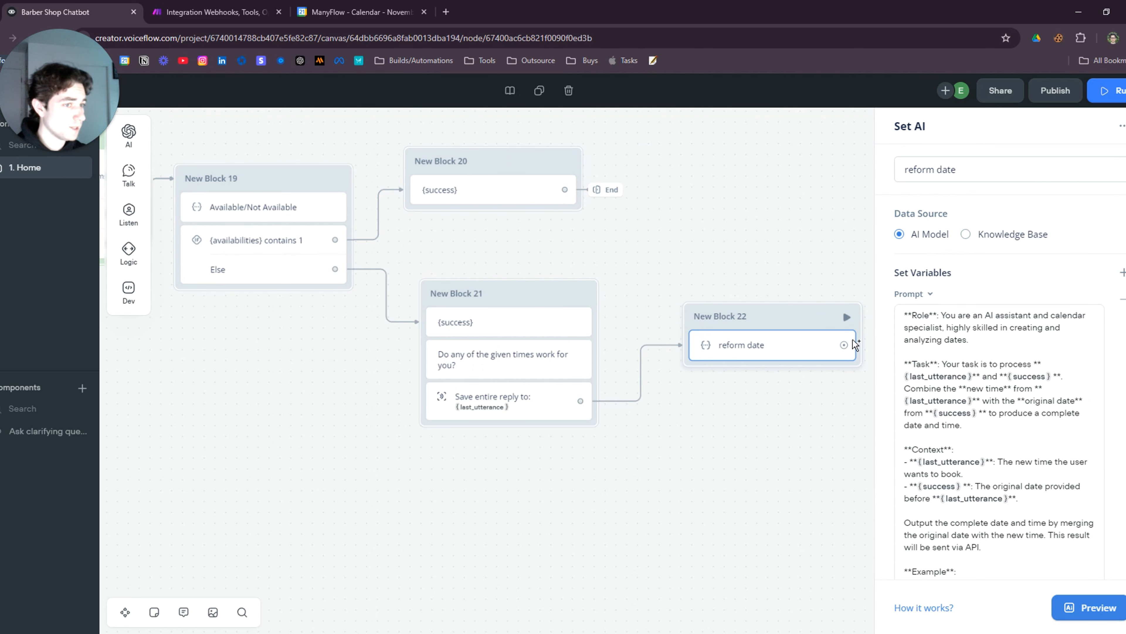
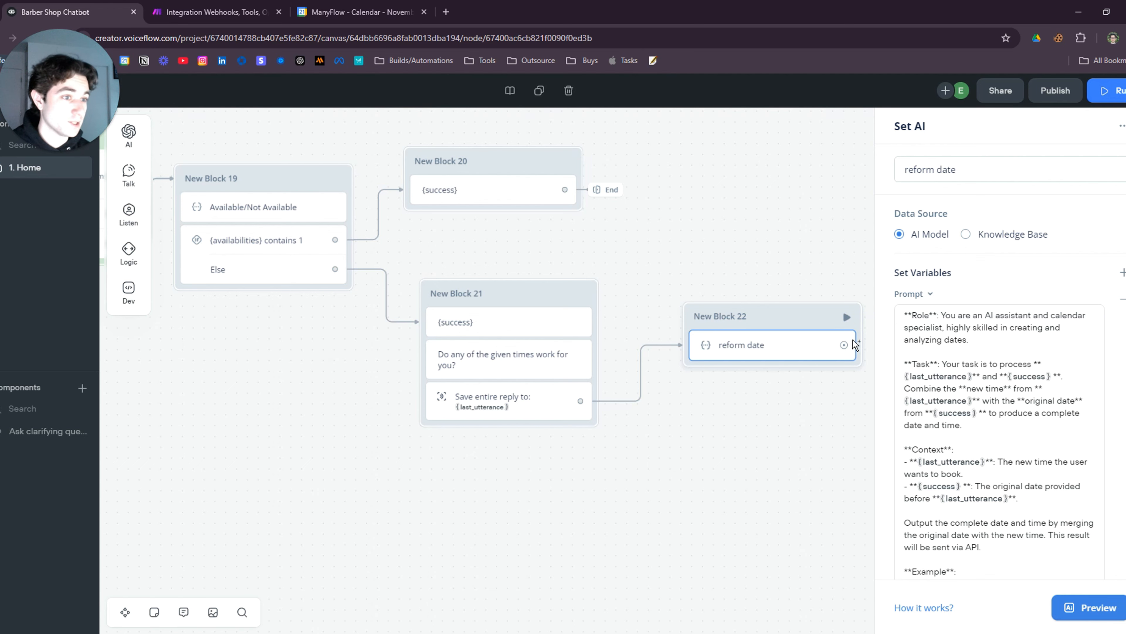
# Close the reform date step's settings and center New Block 22 on the canvas
pyautogui.click(742, 457)
pyautogui.moveTo(864, 455); pyautogui.dragTo(618, 491)
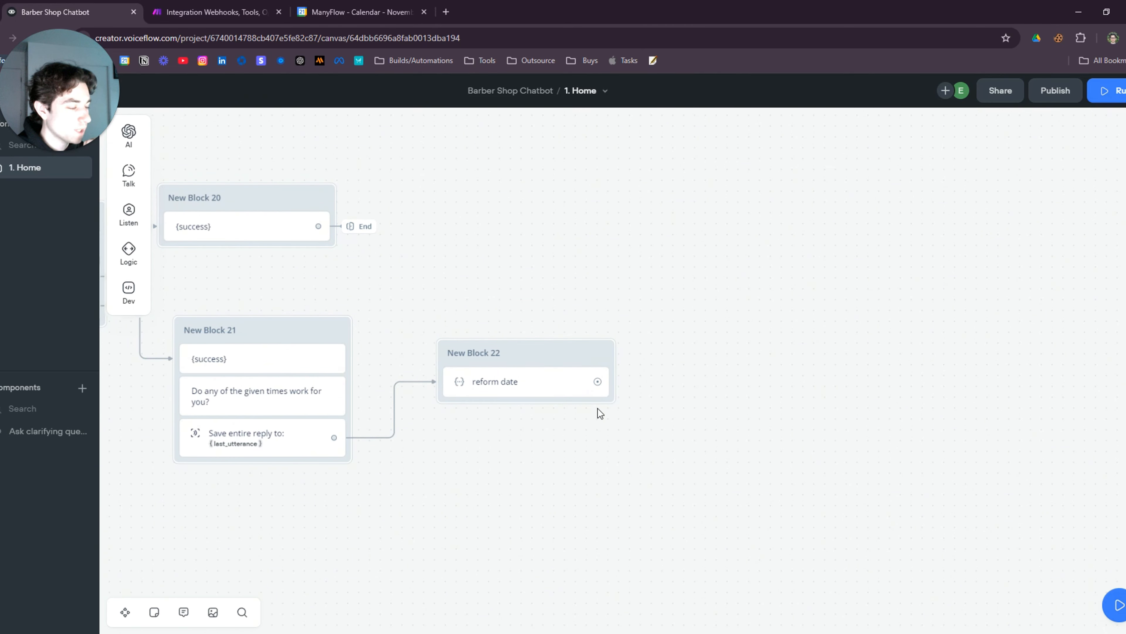
pyautogui.moveTo(597, 381); pyautogui.dragTo(662, 260)
# Add an API request step after the reform date step
pyautogui.moveTo(712, 304)
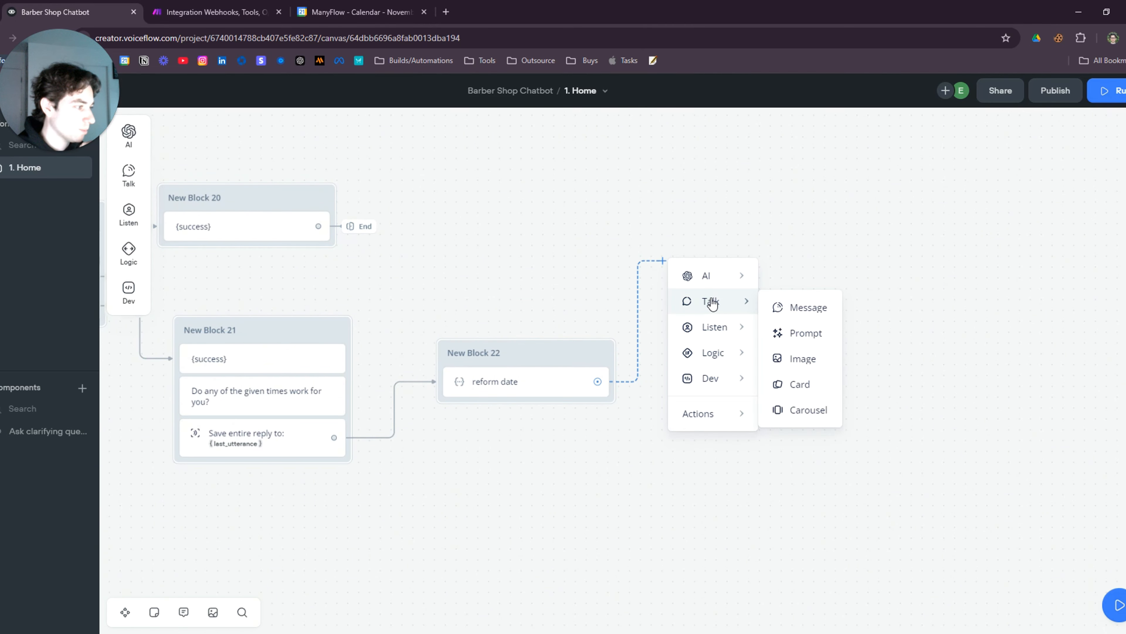
pyautogui.moveTo(717, 382)
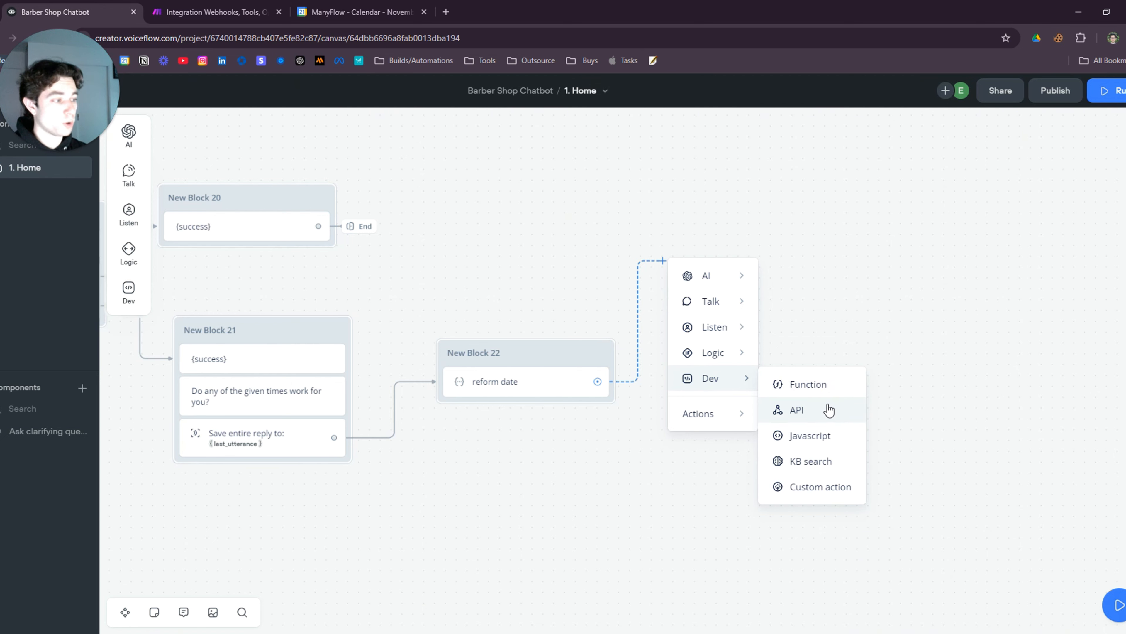
pyautogui.click(806, 408)
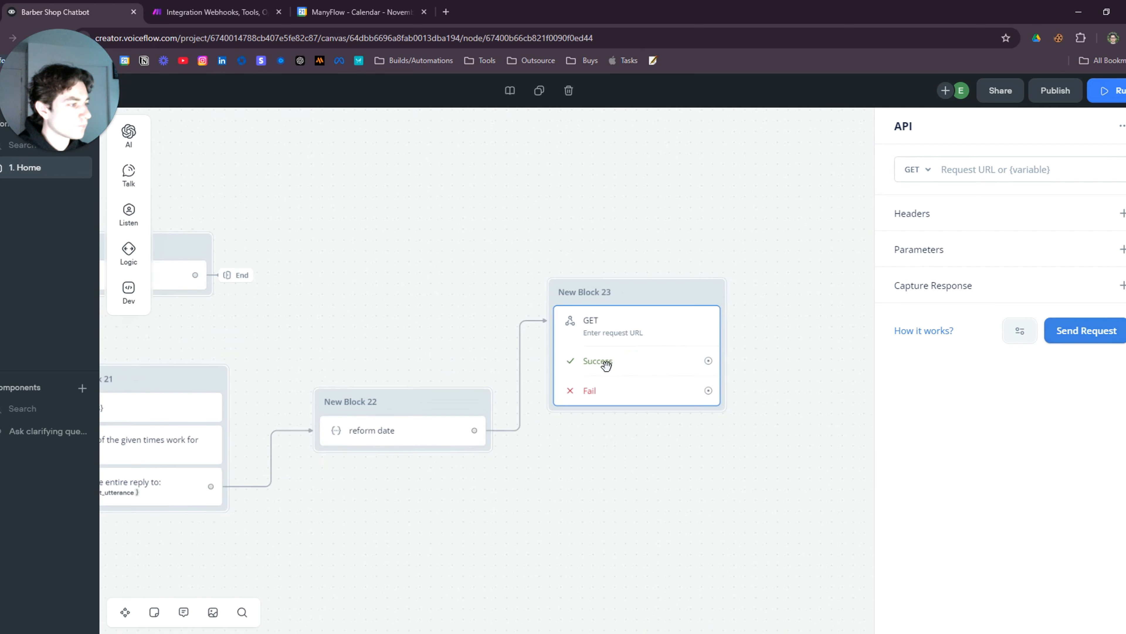
# Copy the POST webhook block New Block 3
pyautogui.scroll(-3, 372, 261)
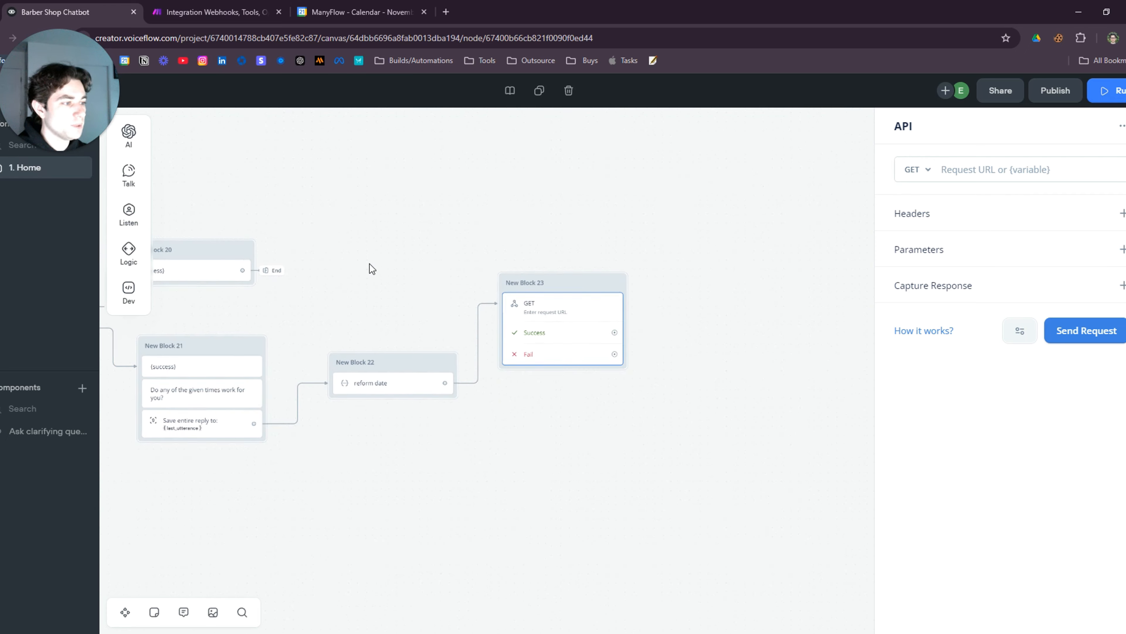
pyautogui.scroll(-1, 370, 265)
pyautogui.moveTo(370, 266); pyautogui.dragTo(578, 330)
pyautogui.moveTo(448, 259); pyautogui.dragTo(727, 302)
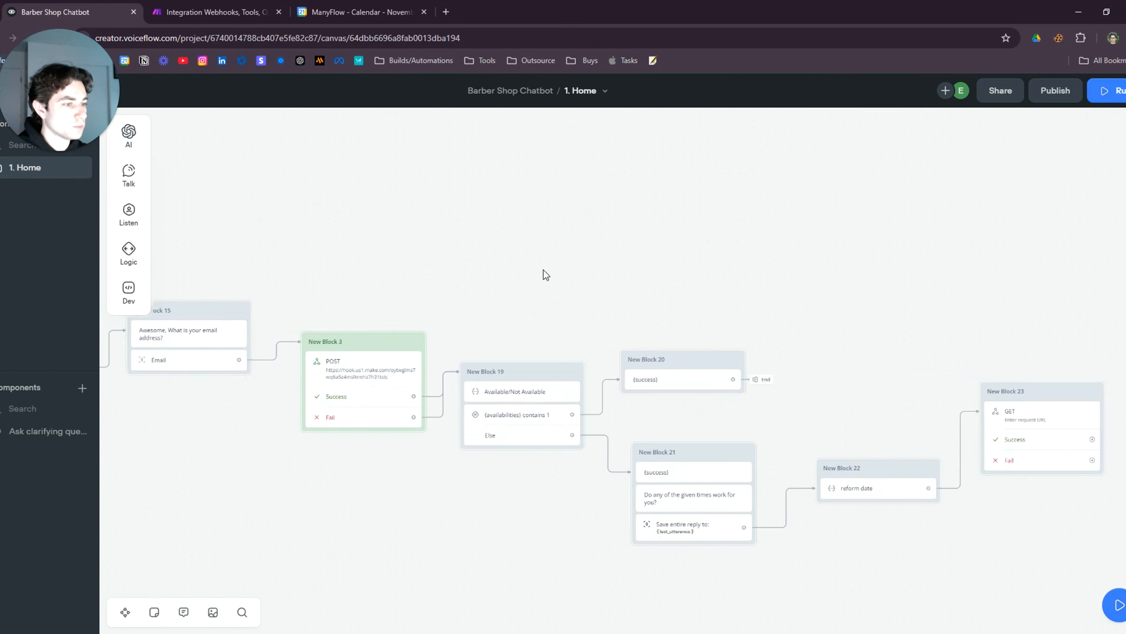
pyautogui.rightClick(391, 328)
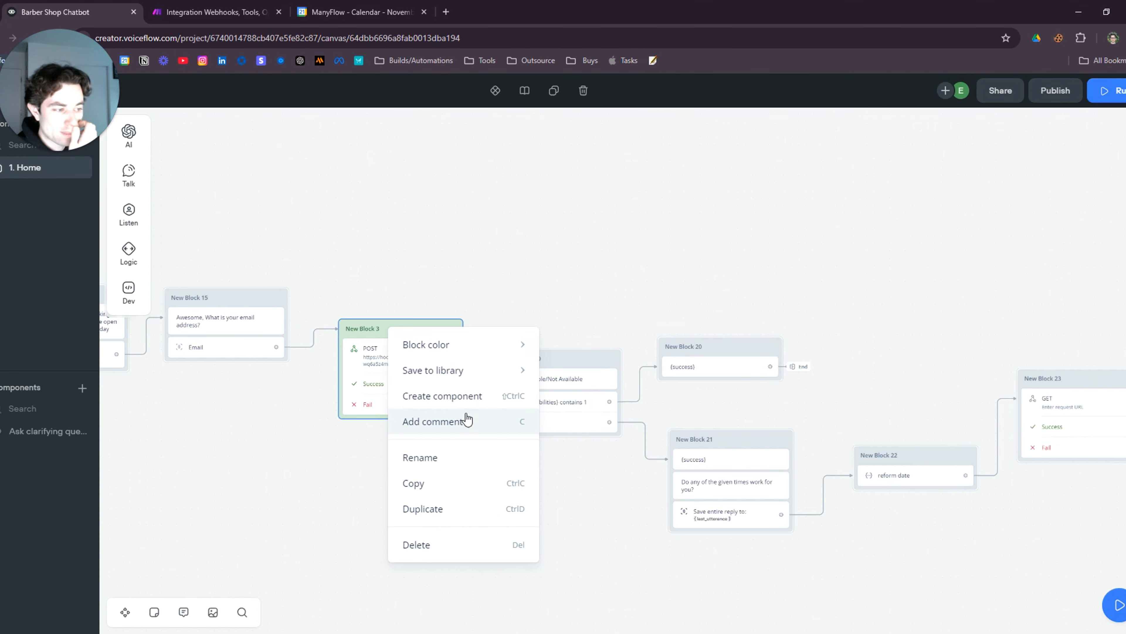
pyautogui.click(439, 483)
# Paste the POST block copy, delete empty New Block 23, and link reform date to the copy
pyautogui.moveTo(844, 324); pyautogui.dragTo(409, 258)
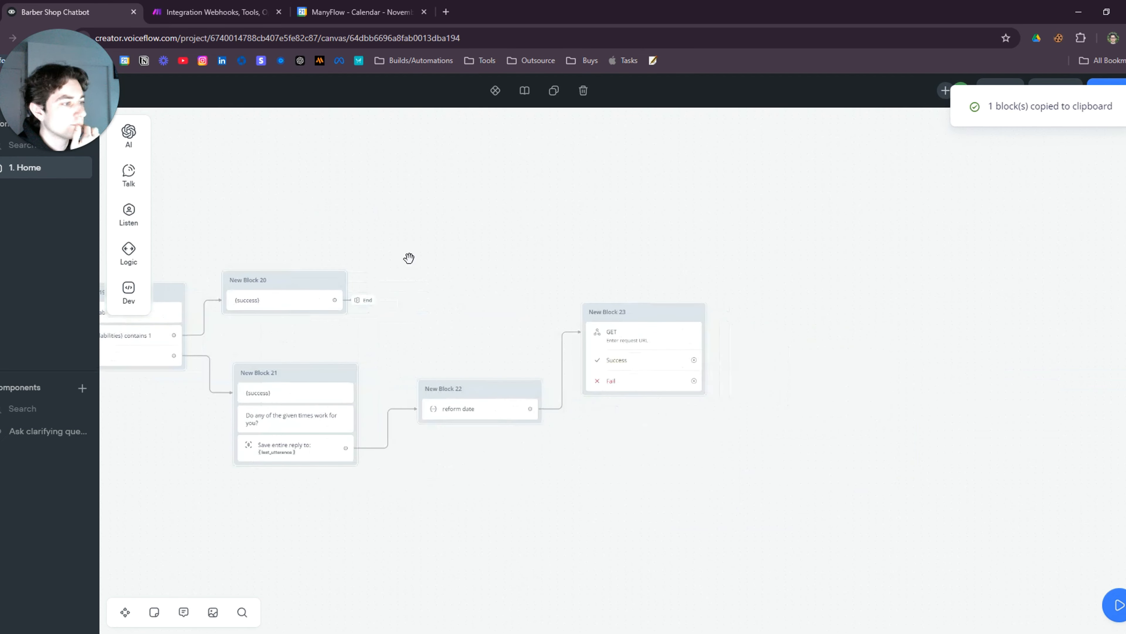
pyautogui.rightClick(785, 419)
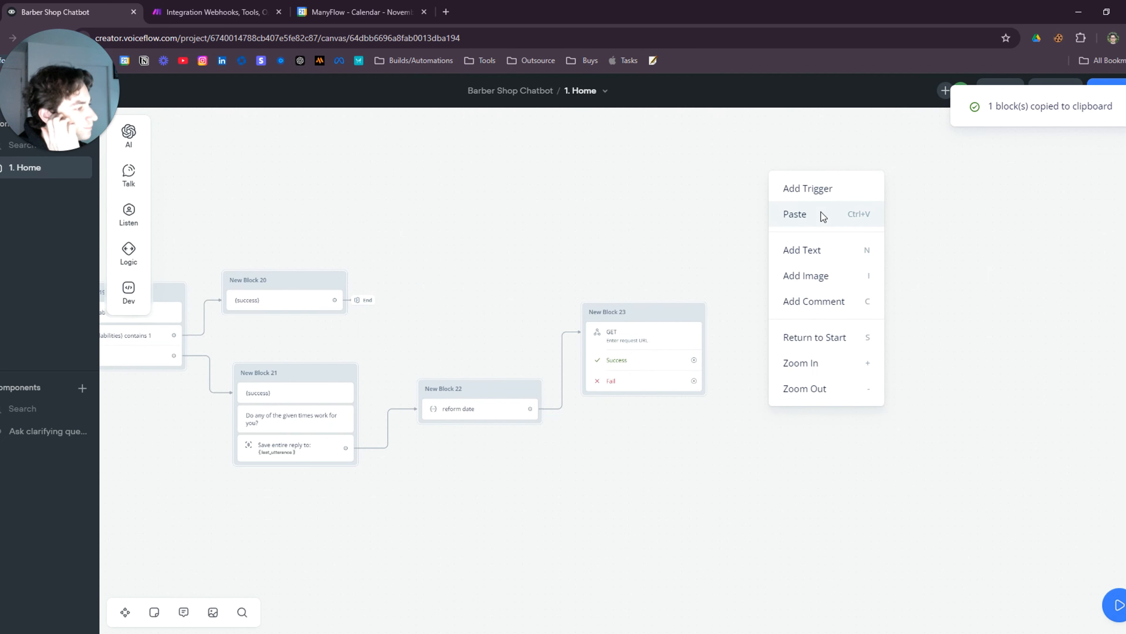
pyautogui.click(821, 213)
pyautogui.rightClick(652, 315)
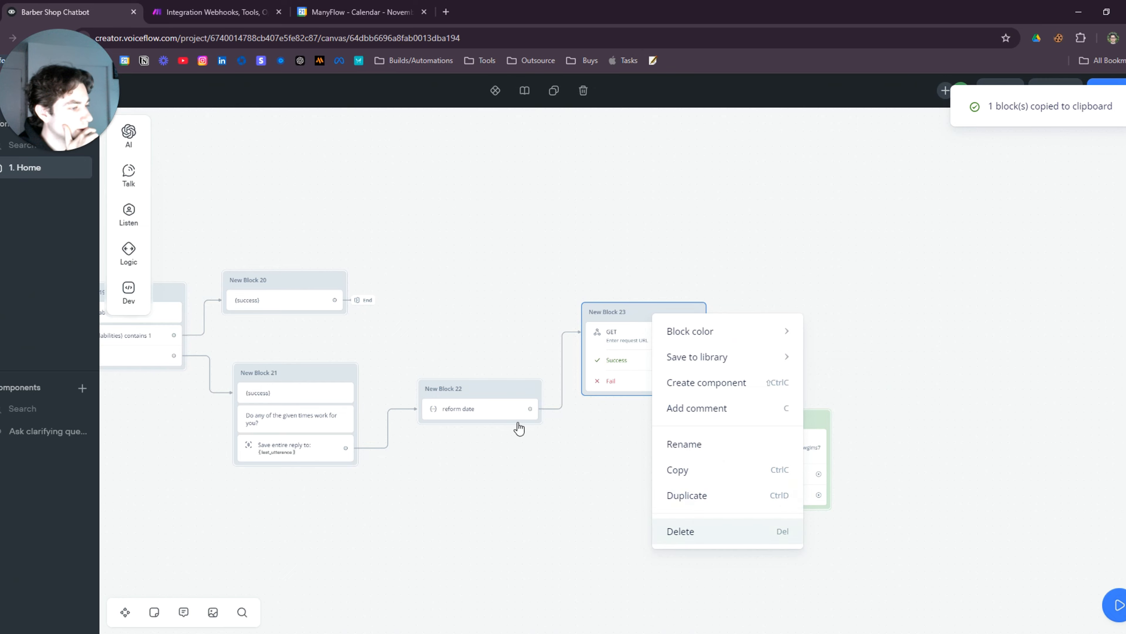
pyautogui.click(681, 531)
pyautogui.moveTo(530, 408); pyautogui.dragTo(647, 343)
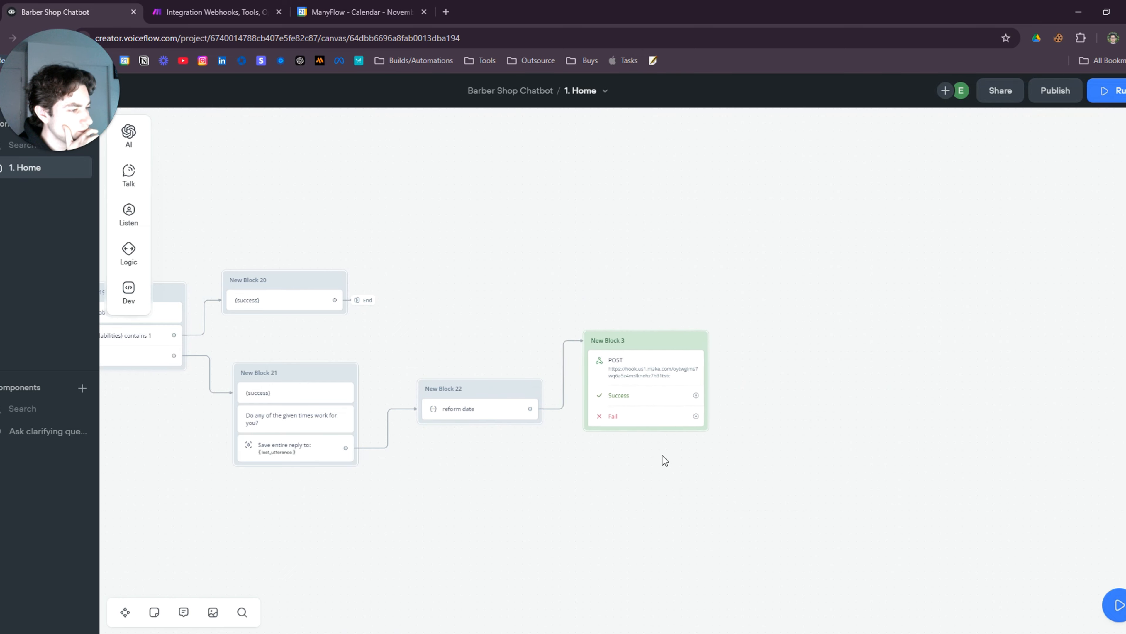
# Review the request body of the pasted POST step
pyautogui.scroll(3, 652, 457)
pyautogui.click(628, 361)
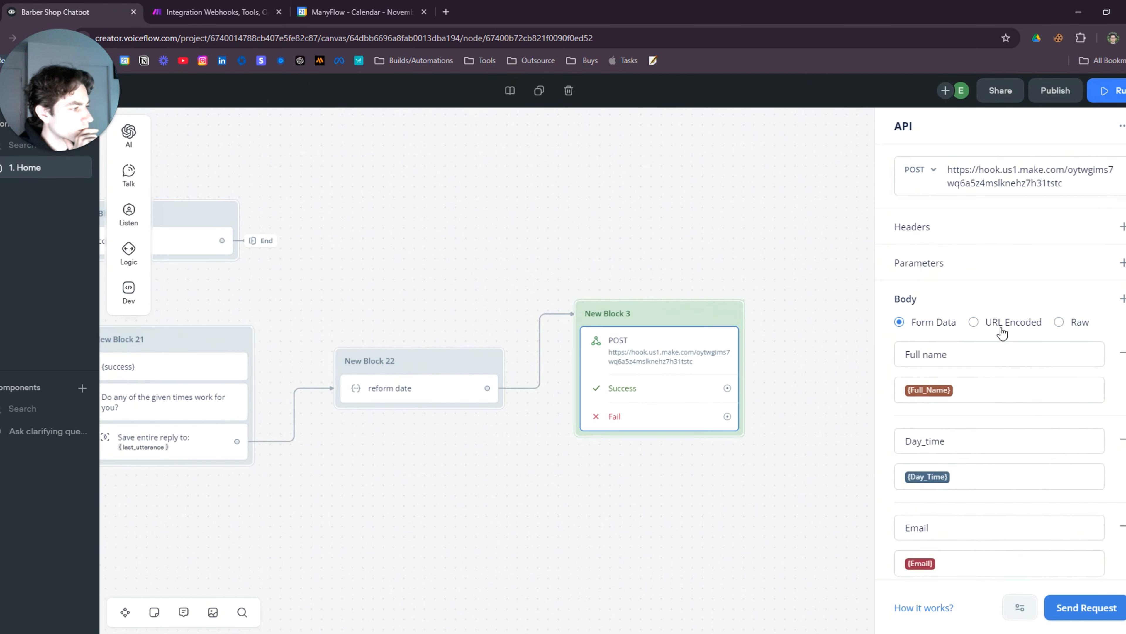
pyautogui.scroll(-5, 1016, 294)
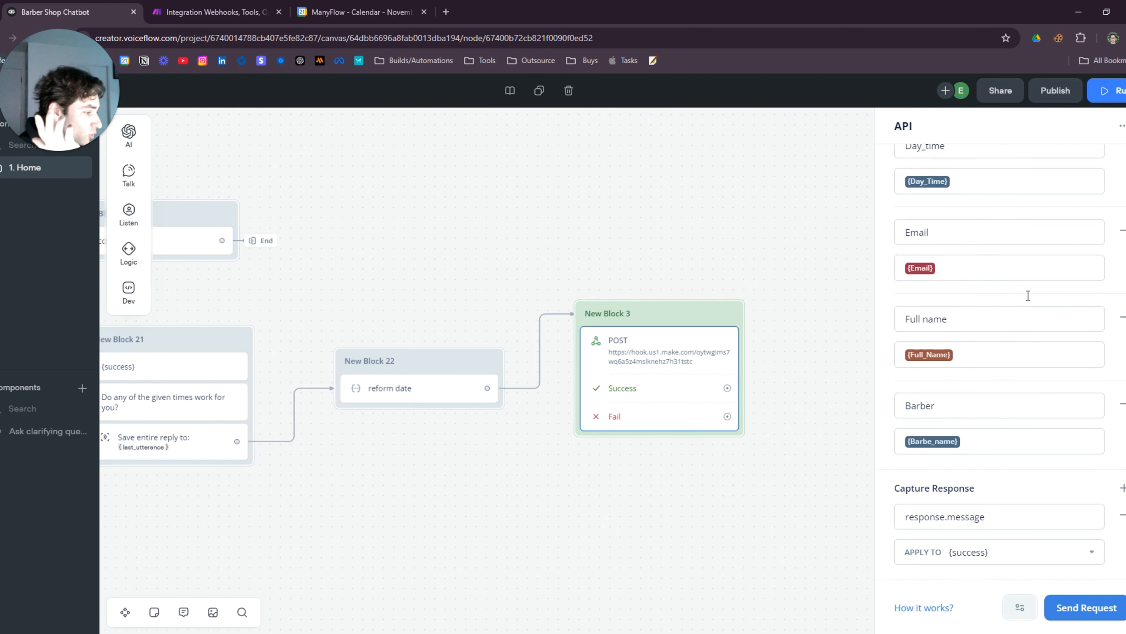
pyautogui.click(798, 542)
pyautogui.scroll(-4, 741, 528)
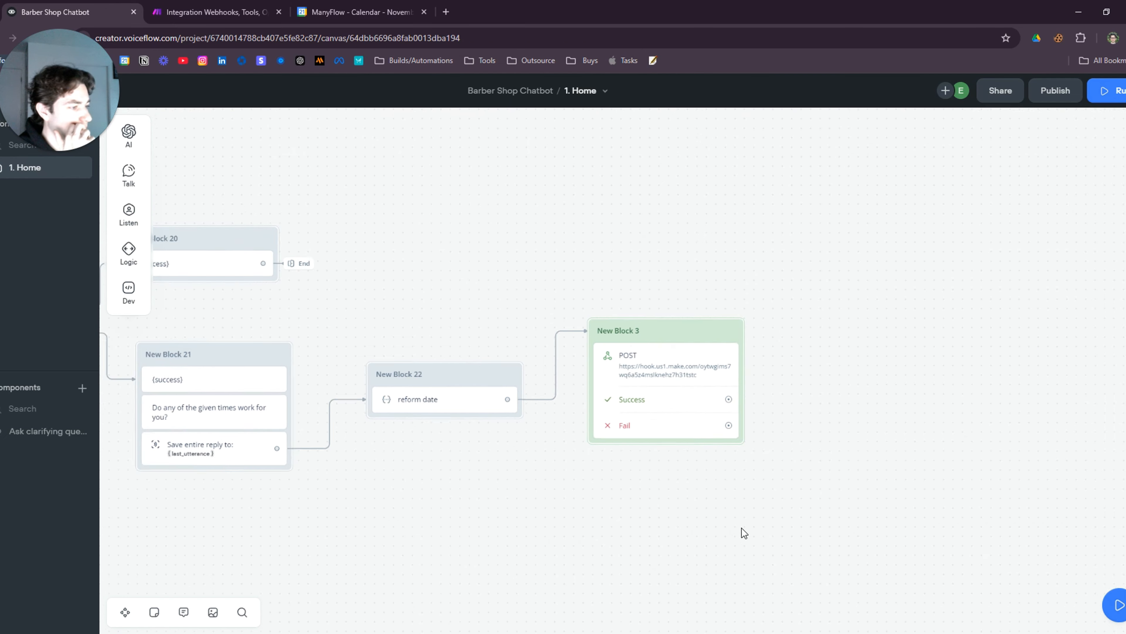
# Link the copied POST block's Success path back into New Block 19
pyautogui.moveTo(627, 509); pyautogui.dragTo(733, 523)
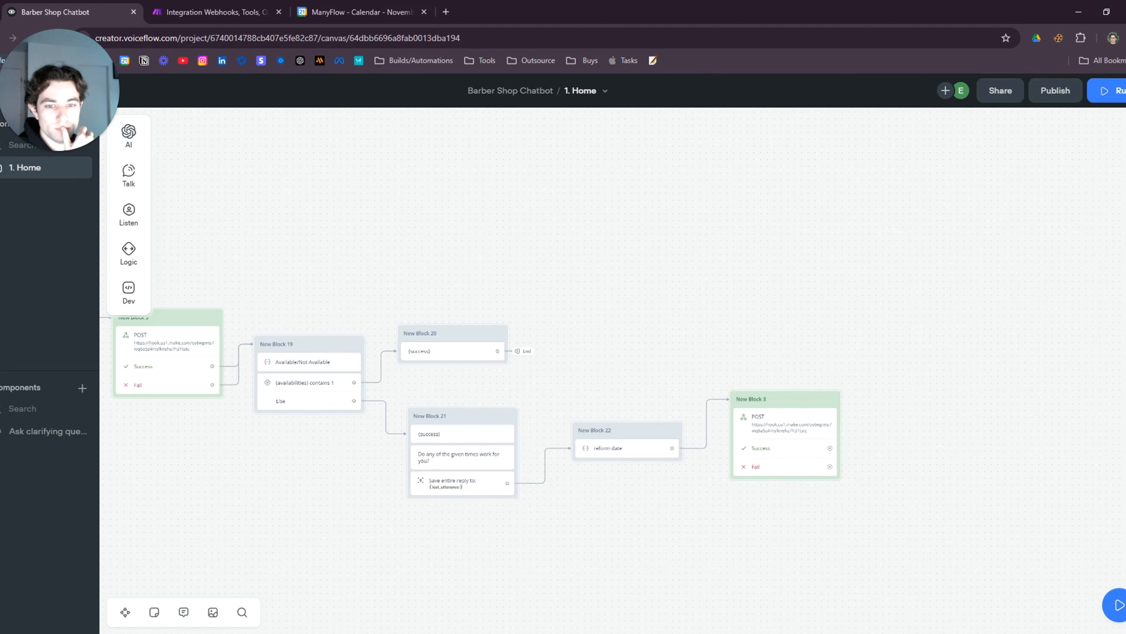
pyautogui.moveTo(646, 328); pyautogui.dragTo(785, 309)
pyautogui.moveTo(971, 430); pyautogui.dragTo(1005, 428)
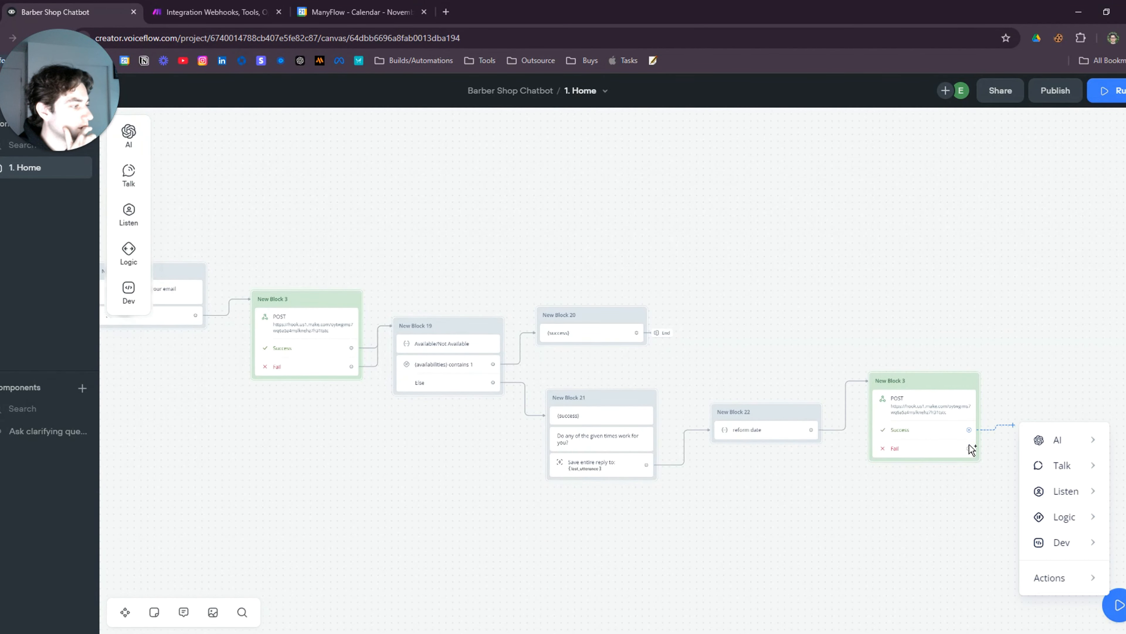
pyautogui.click(972, 434)
pyautogui.click(787, 465)
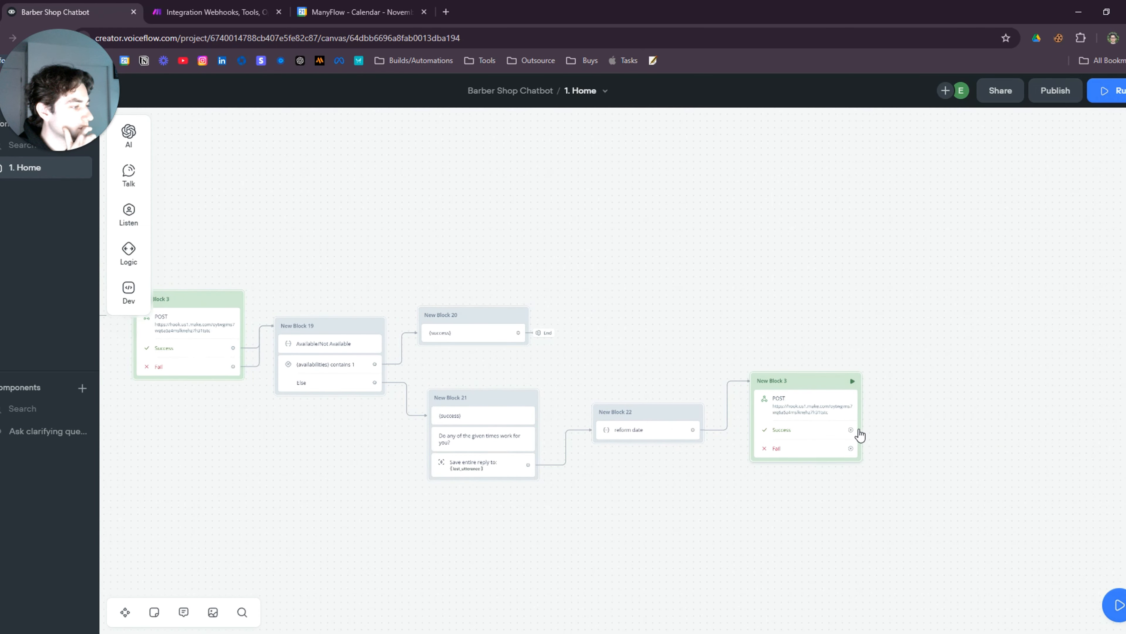
pyautogui.click(851, 430)
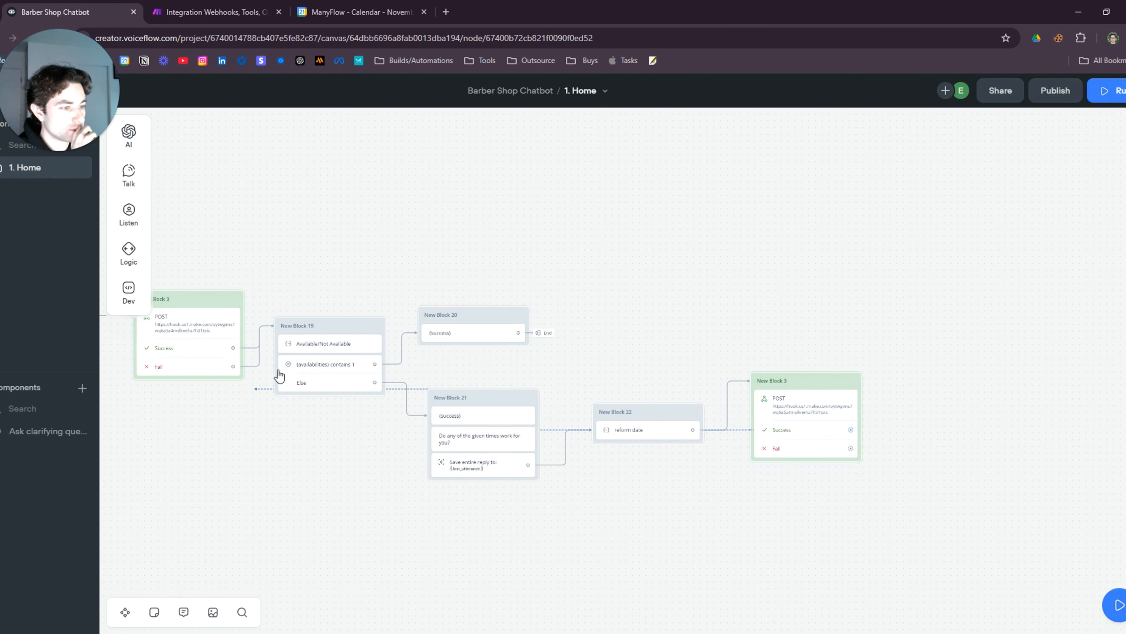
pyautogui.click(316, 331)
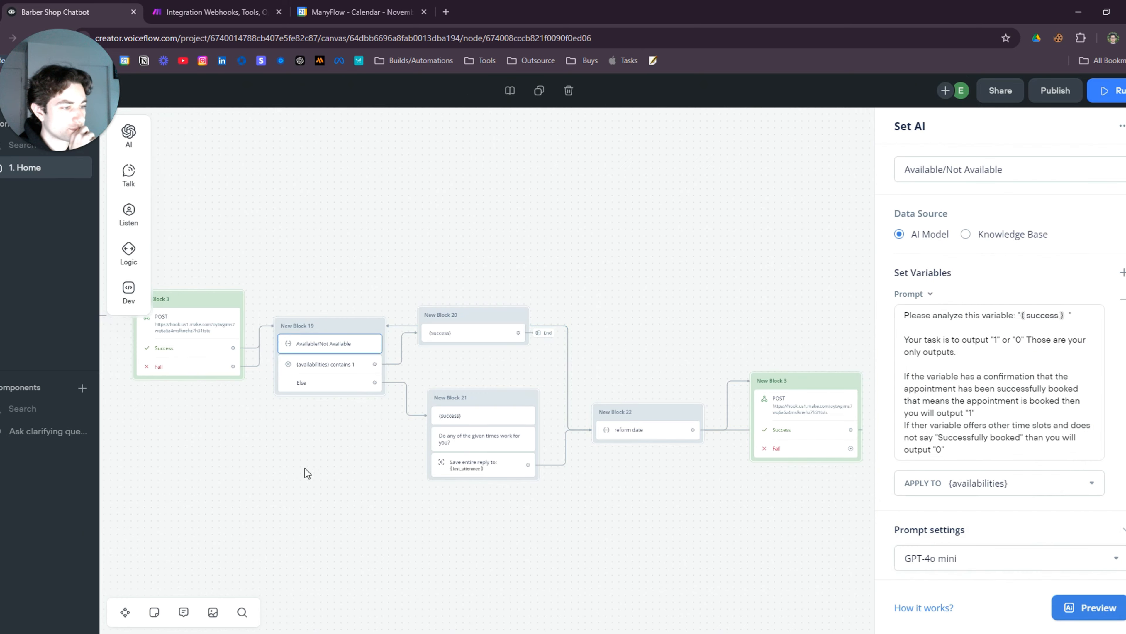
pyautogui.moveTo(322, 460); pyautogui.dragTo(442, 454)
pyautogui.scroll(2, 444, 453)
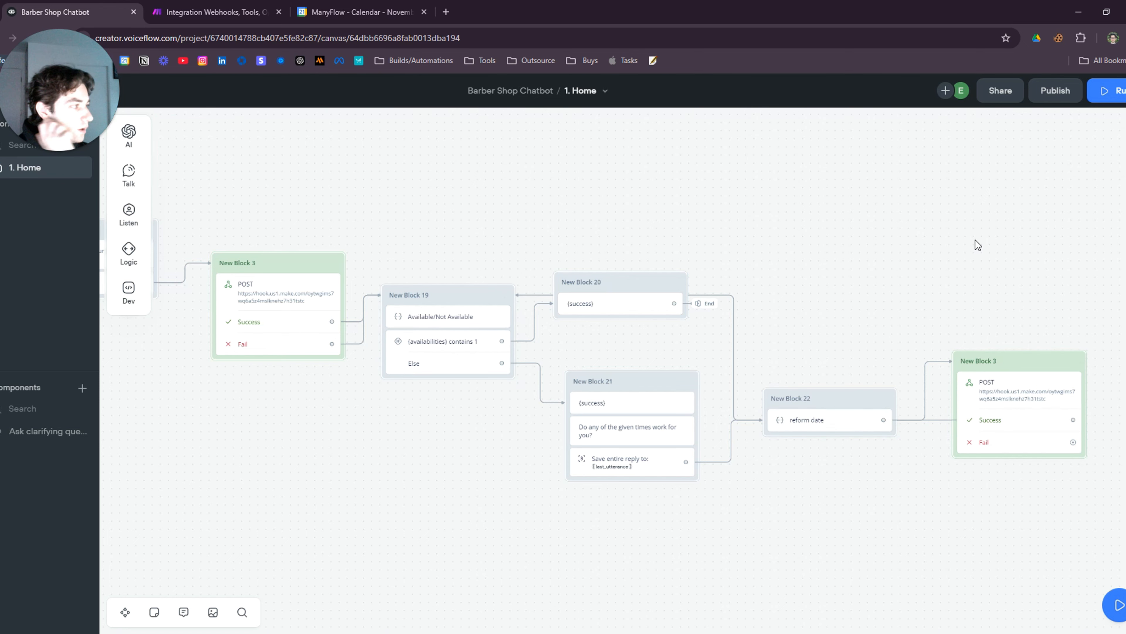
# Start a new barber-agent test conversation and check the November 22 appointments in Google Calendar
pyautogui.click(1124, 101)
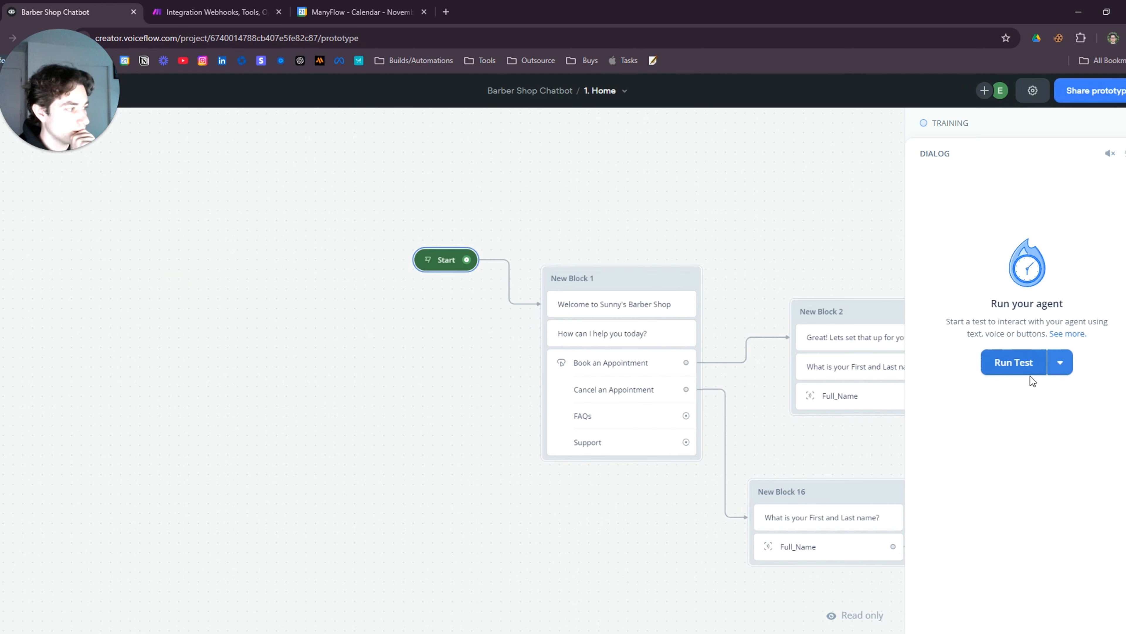
pyautogui.click(1011, 364)
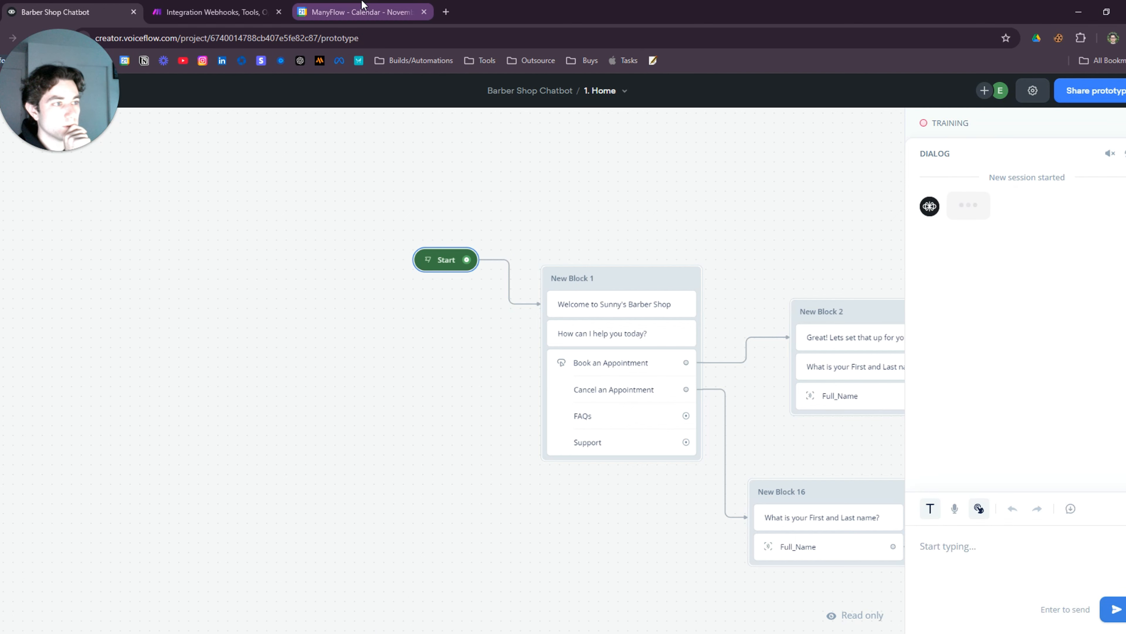
pyautogui.click(363, 12)
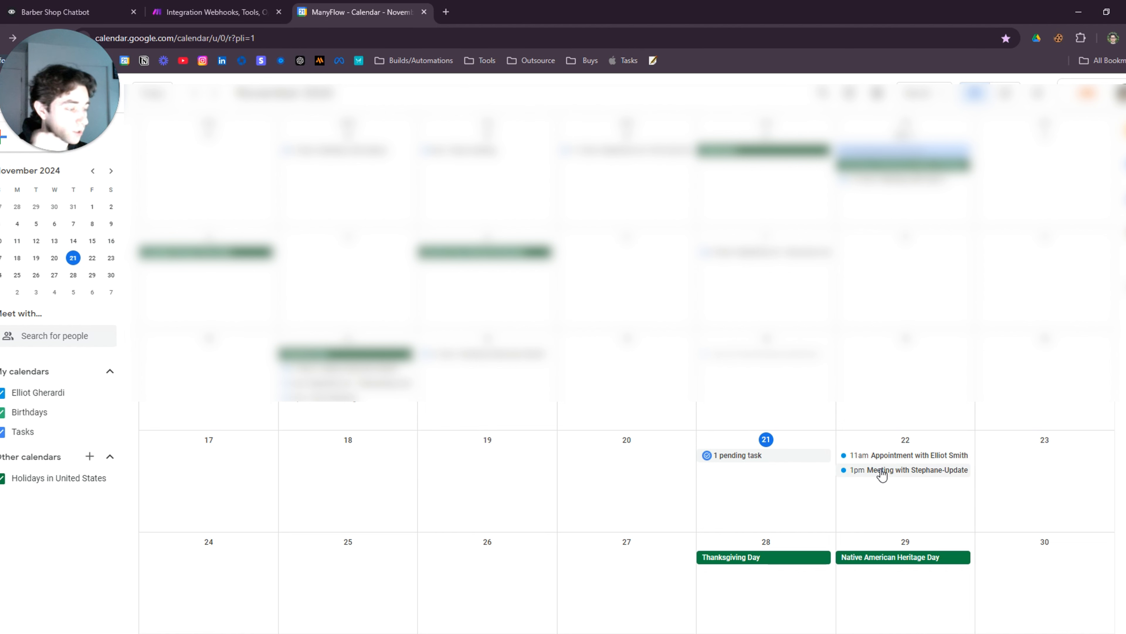
# Run the Make scenario once so it waits for data, then return to the Voiceflow test chat
pyautogui.click(213, 12)
pyautogui.click(63, 600)
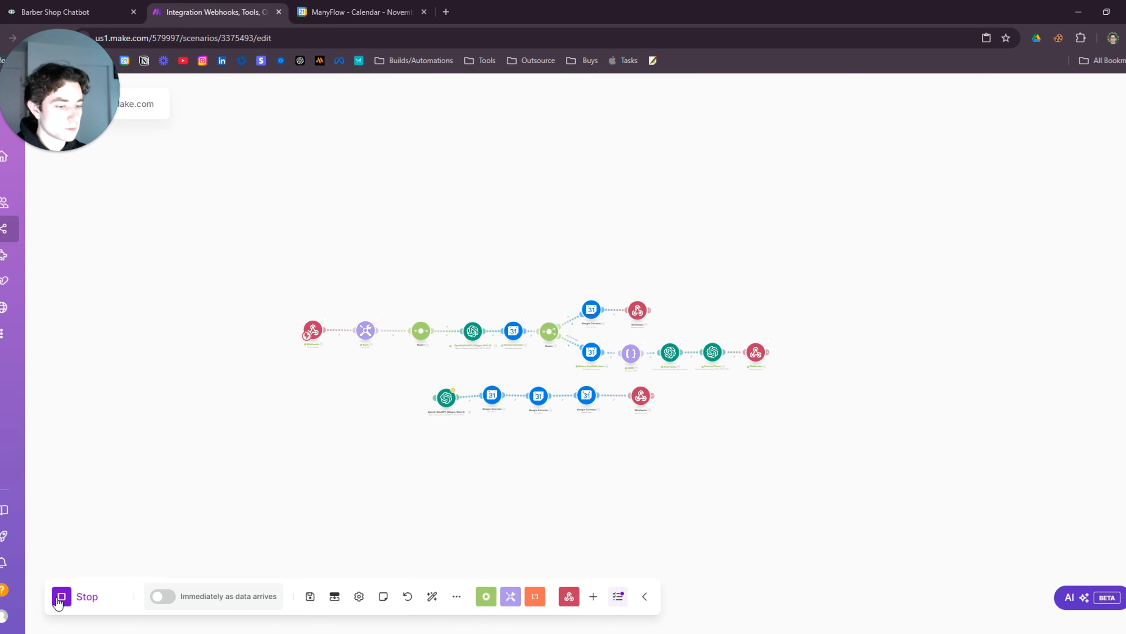
pyautogui.scroll(-5, 271, 490)
pyautogui.moveTo(273, 489); pyautogui.dragTo(309, 383)
pyautogui.scroll(3, 309, 383)
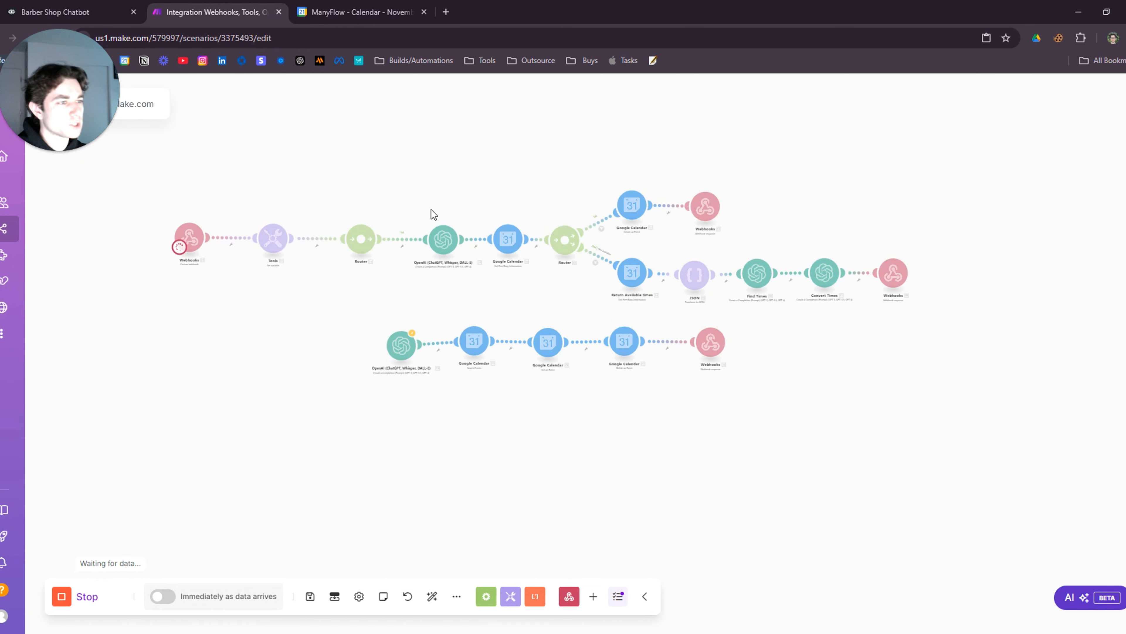
pyautogui.click(117, 8)
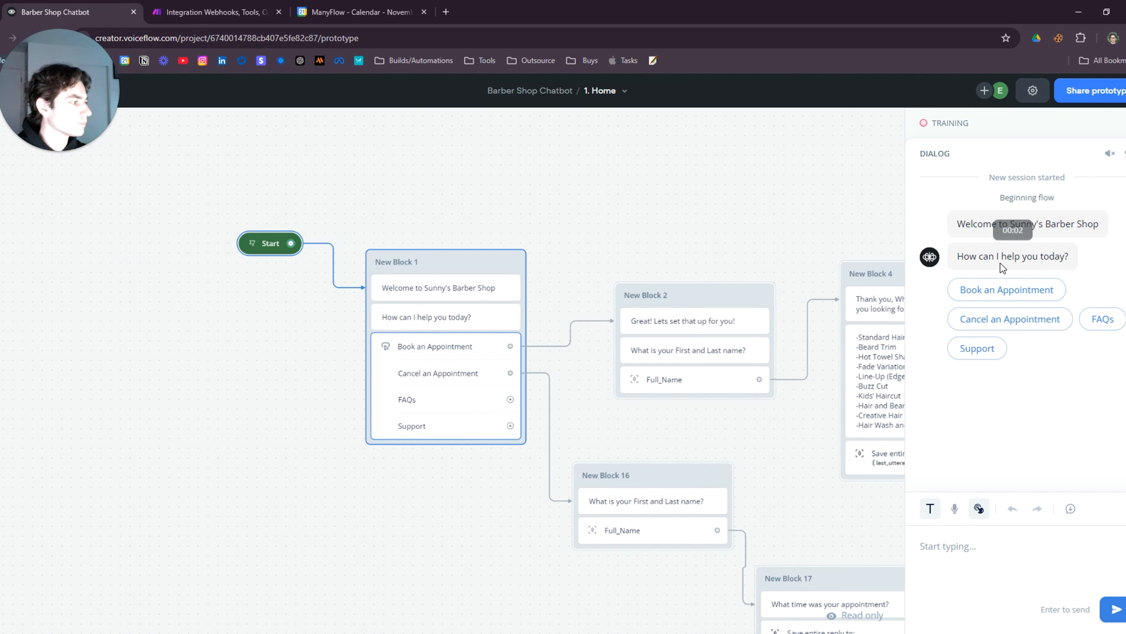
# Choose Book an Appointment and send the customer's full name
pyautogui.click(1004, 289)
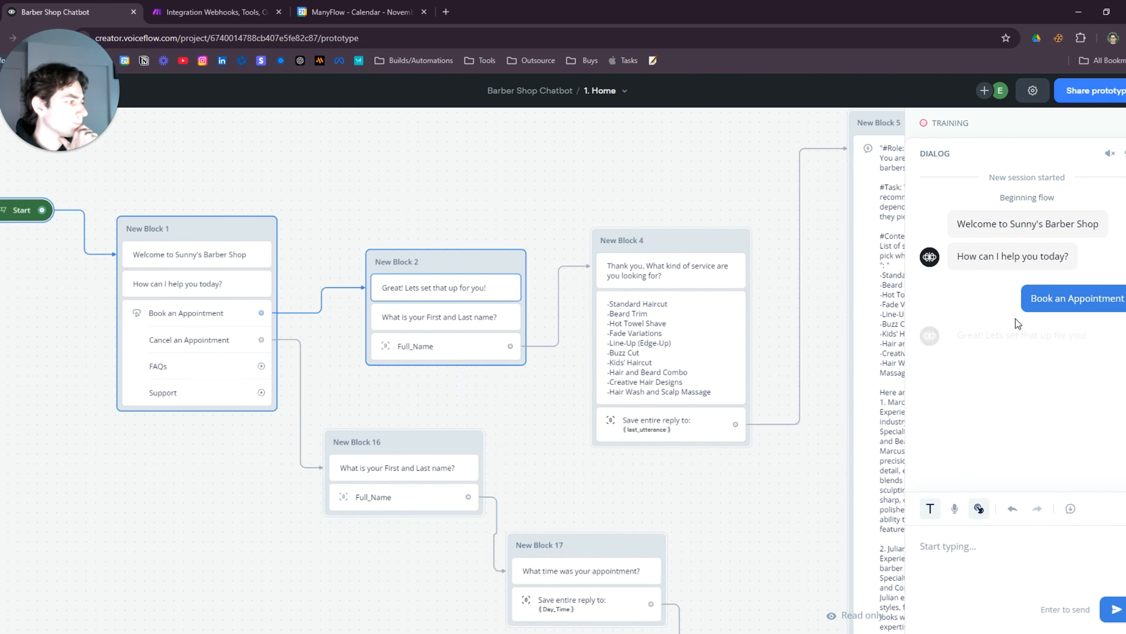
pyautogui.click(982, 544)
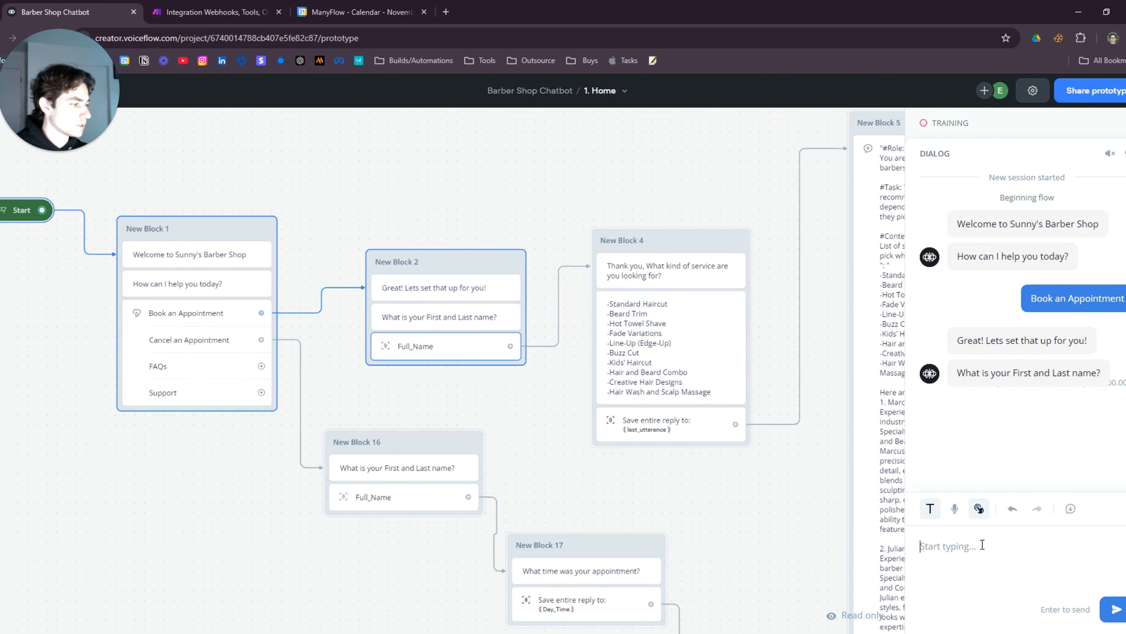
pyautogui.press('BackSpace')
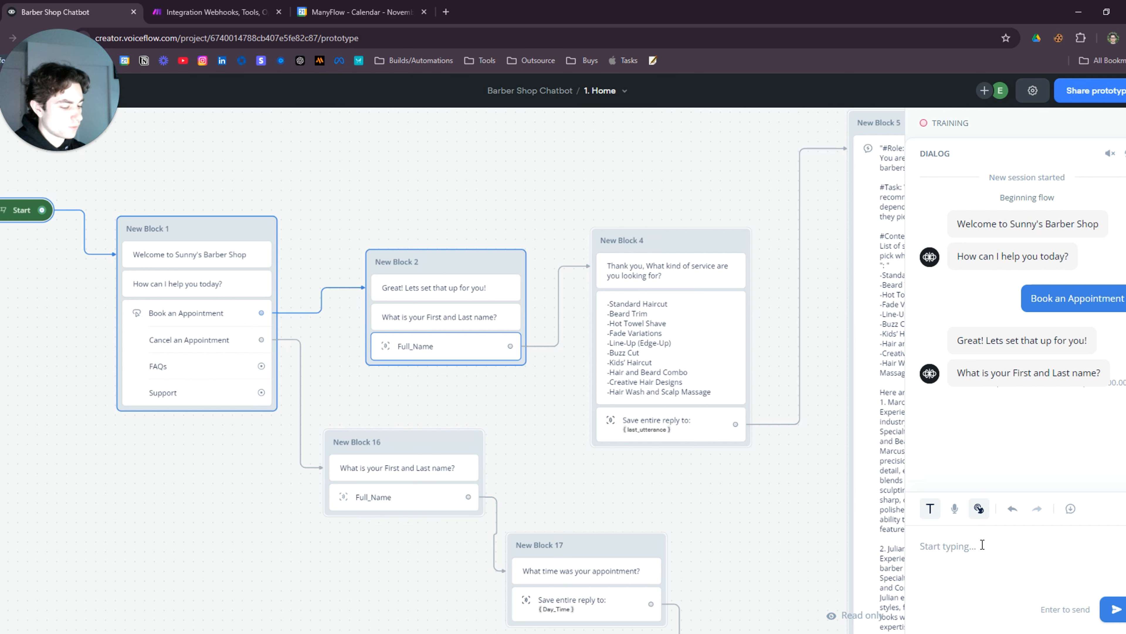
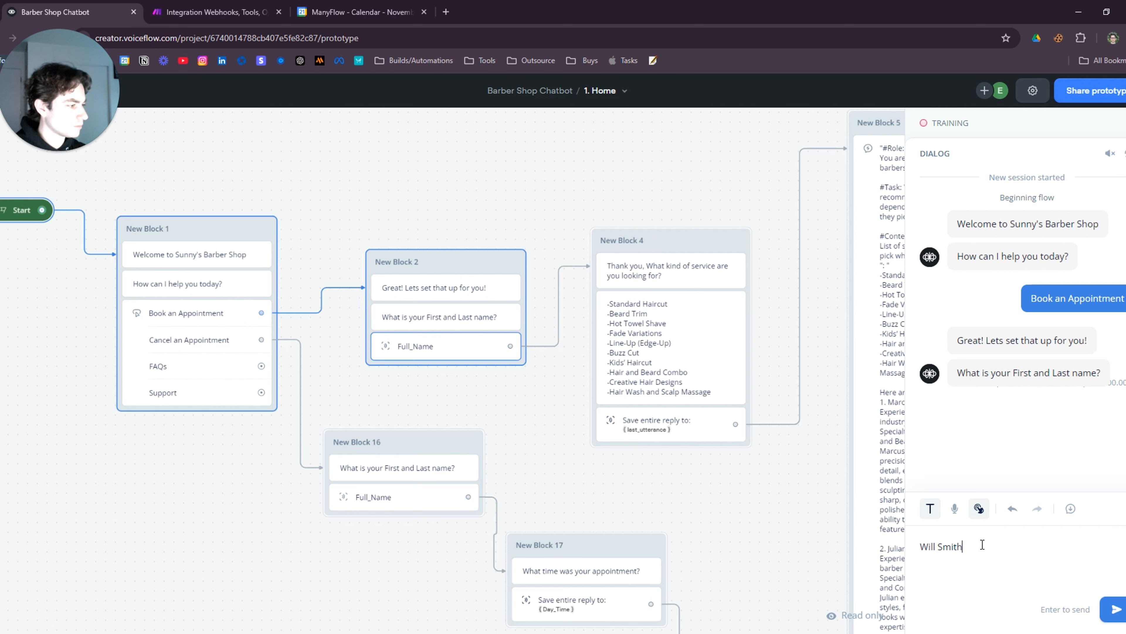
pyautogui.press('Return')
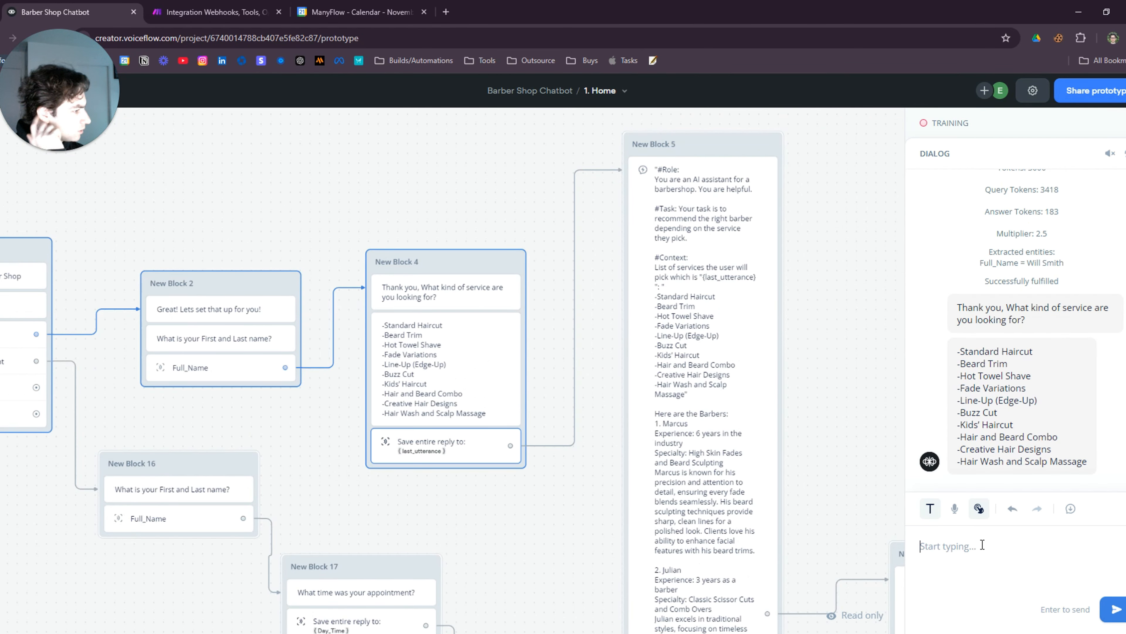
# Request a Beard Trim and pick Marcus as the barber
pyautogui.write('Beard')
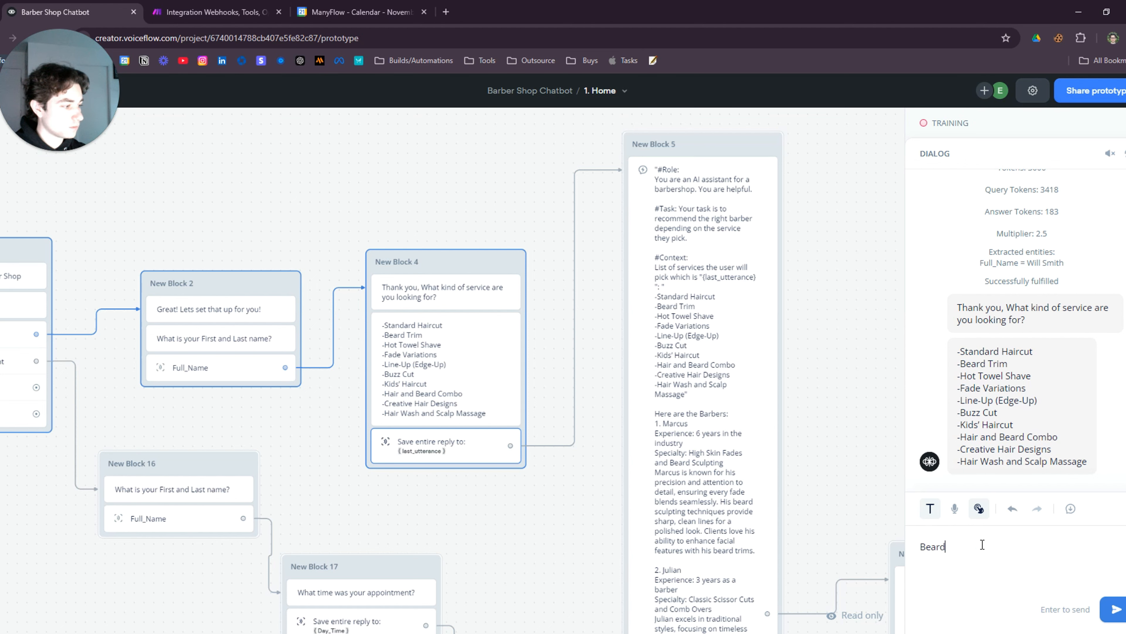
pyautogui.write(' Trim')
pyautogui.press('Return')
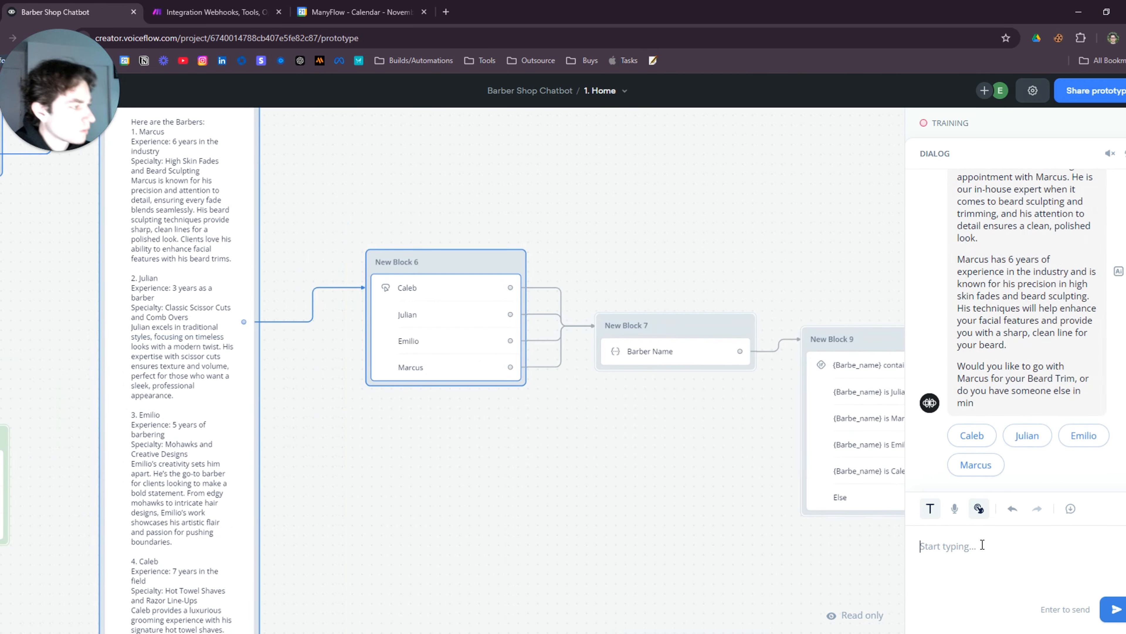
pyautogui.scroll(3, 1047, 404)
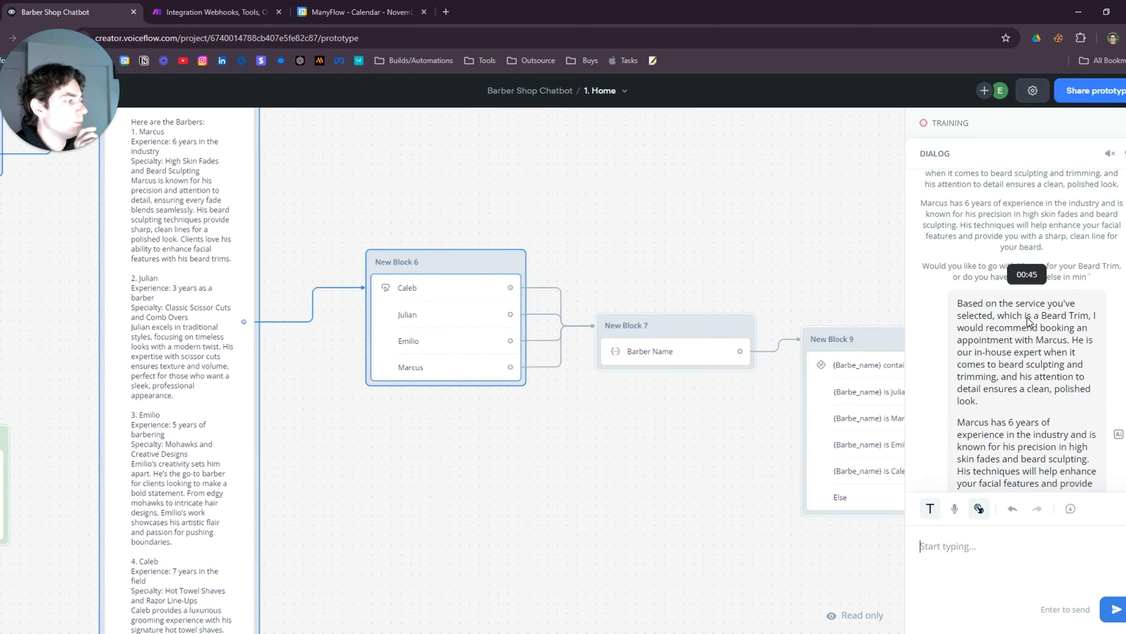
pyautogui.scroll(-2, 1029, 320)
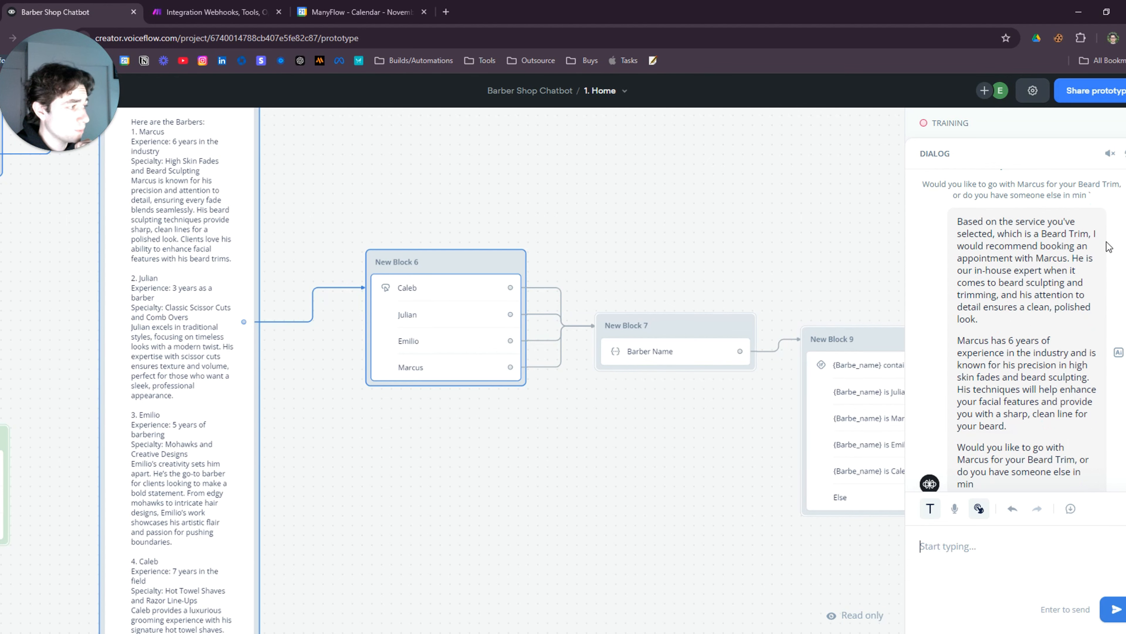
pyautogui.scroll(-2, 1044, 304)
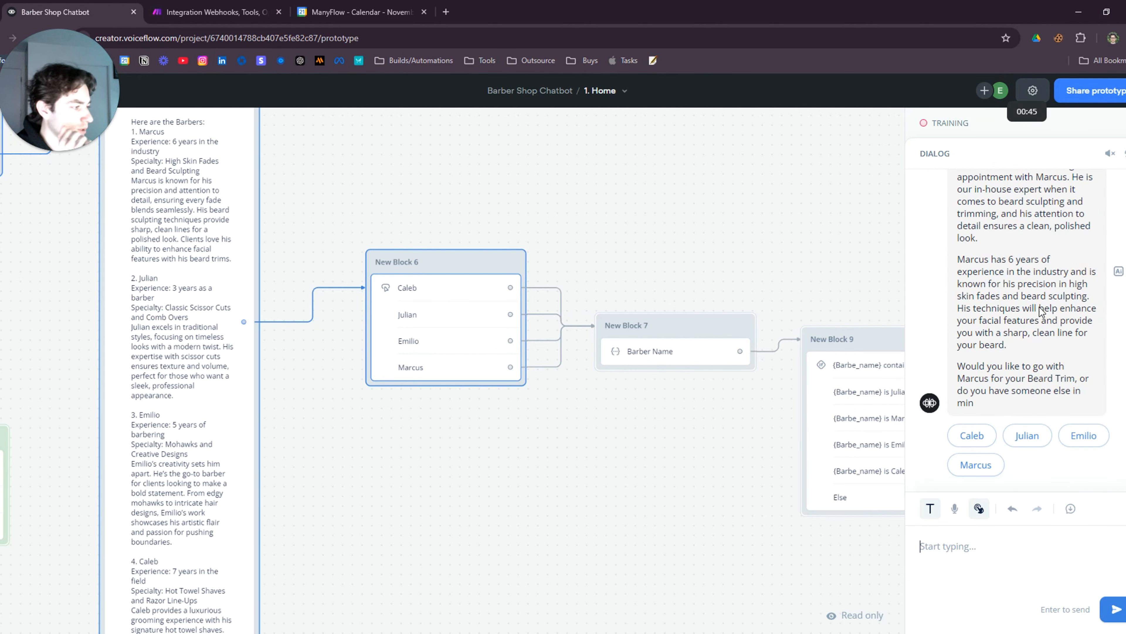
pyautogui.click(982, 469)
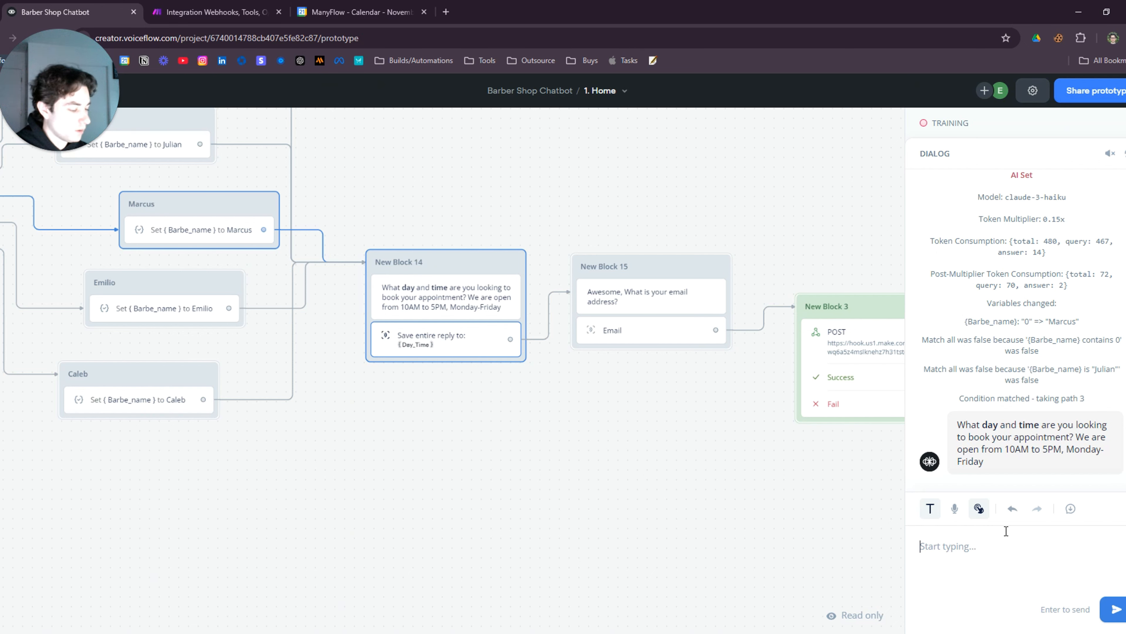
# Reply 'Friday at 11AM' as the booking time, then send the customer's email address
pyautogui.write('T')
pyautogui.press('BackSpace')
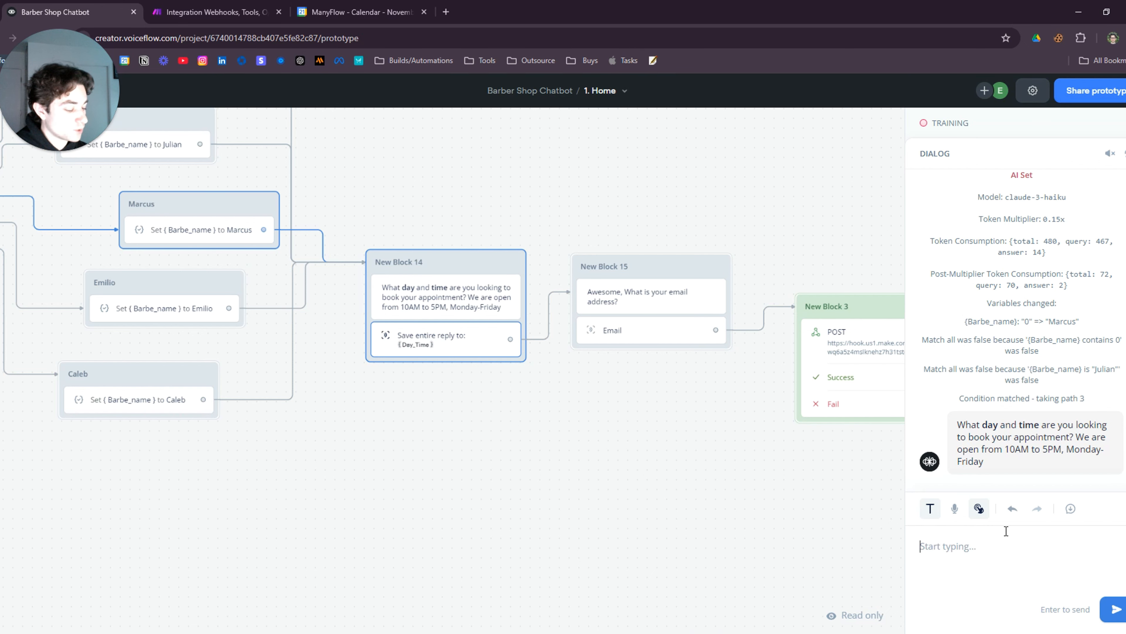
pyautogui.write('Friday at')
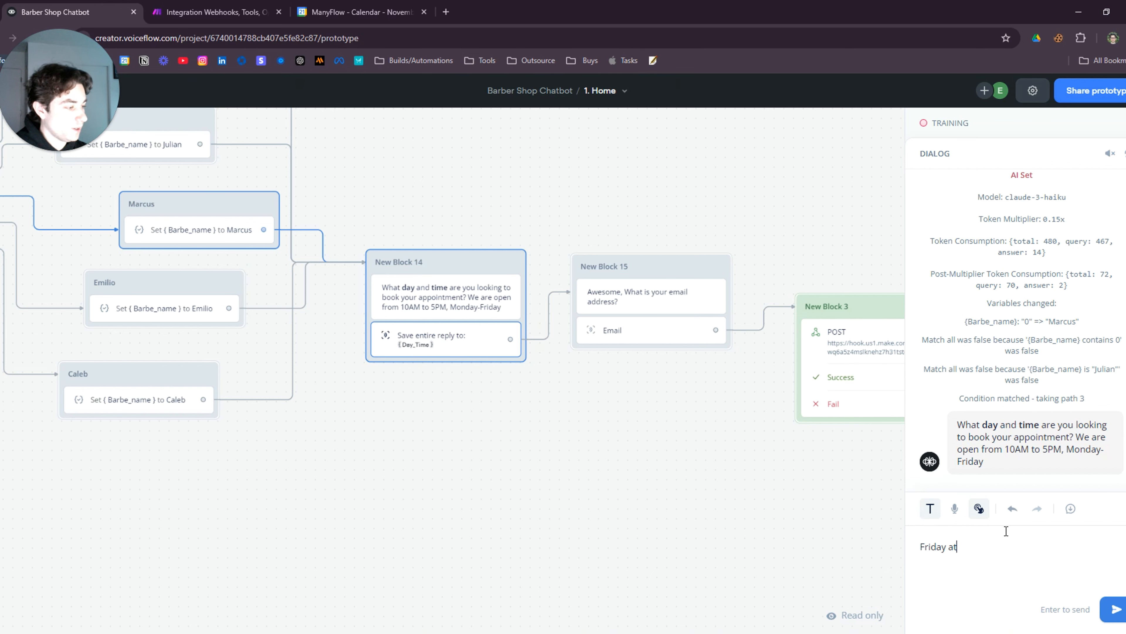
pyautogui.write(' 11')
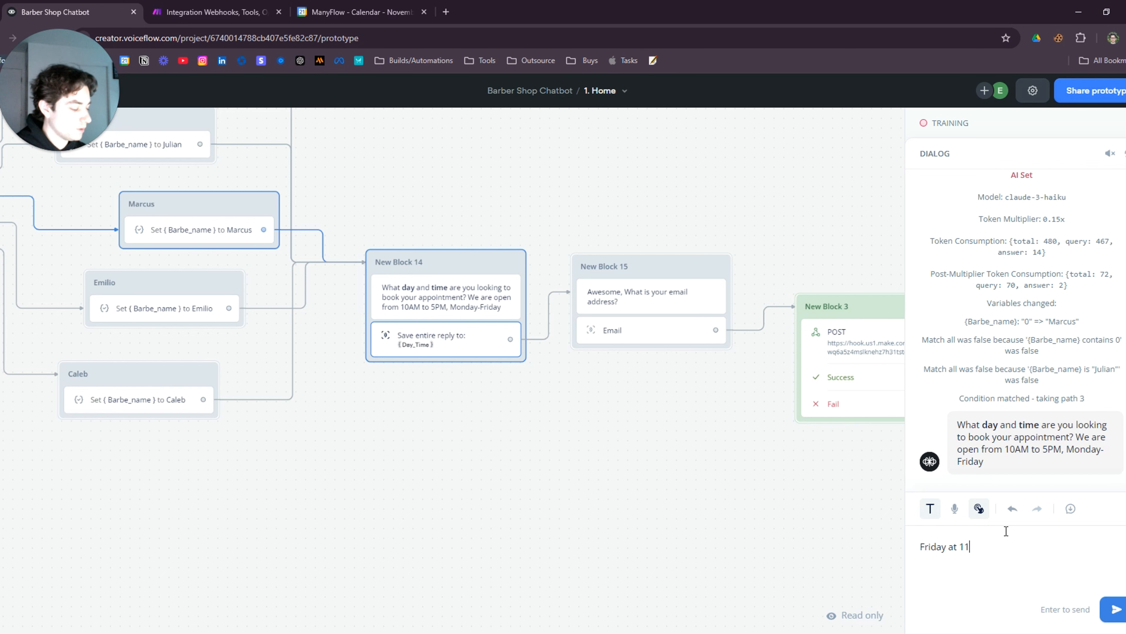
pyautogui.write('AM')
pyautogui.press('Return')
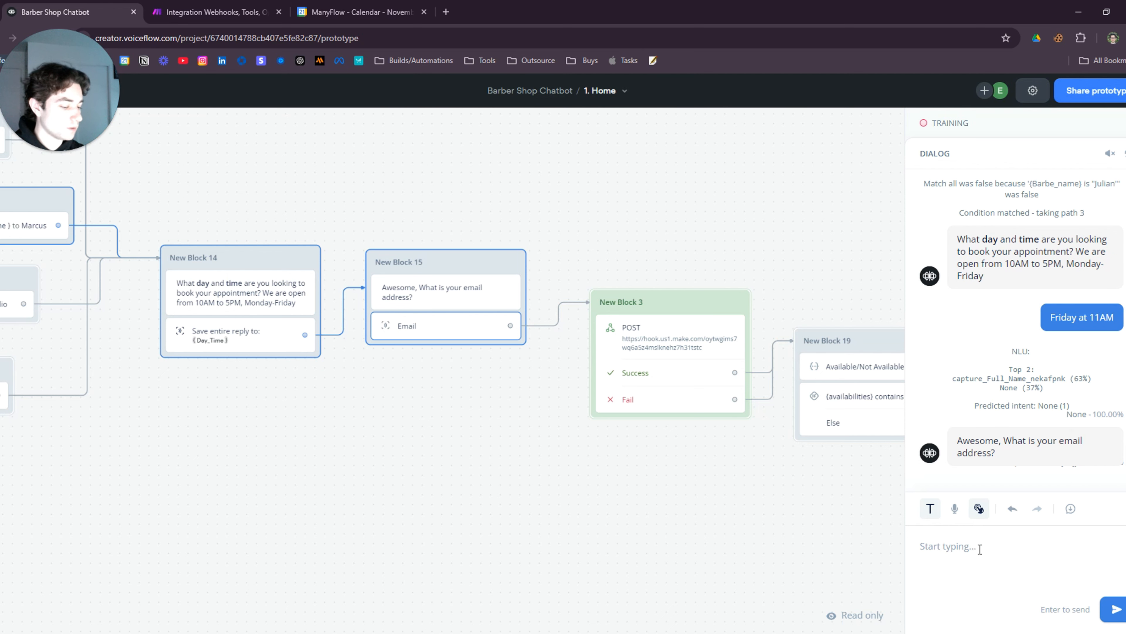
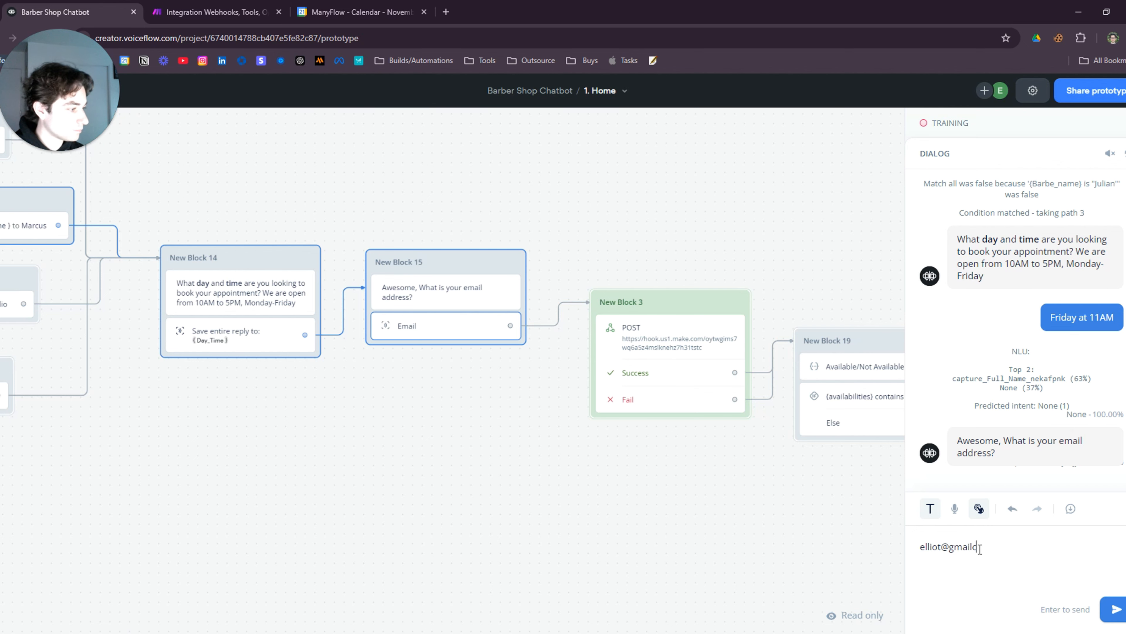
pyautogui.press('Return')
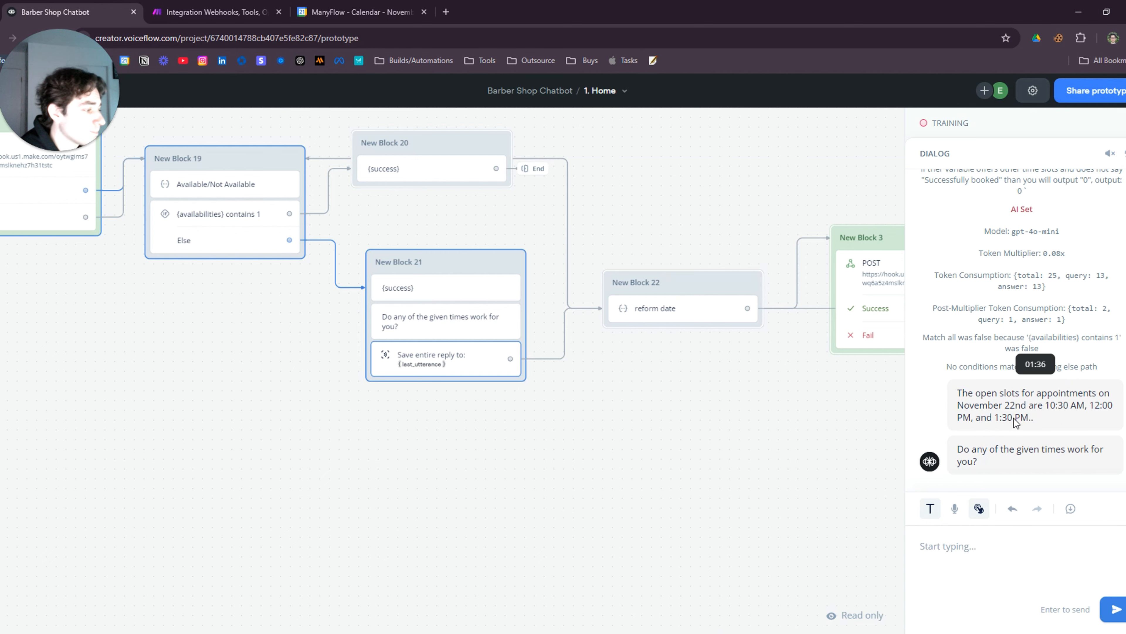
# Run the Make scenario once so it listens for data, then go back to Voiceflow
pyautogui.click(242, 10)
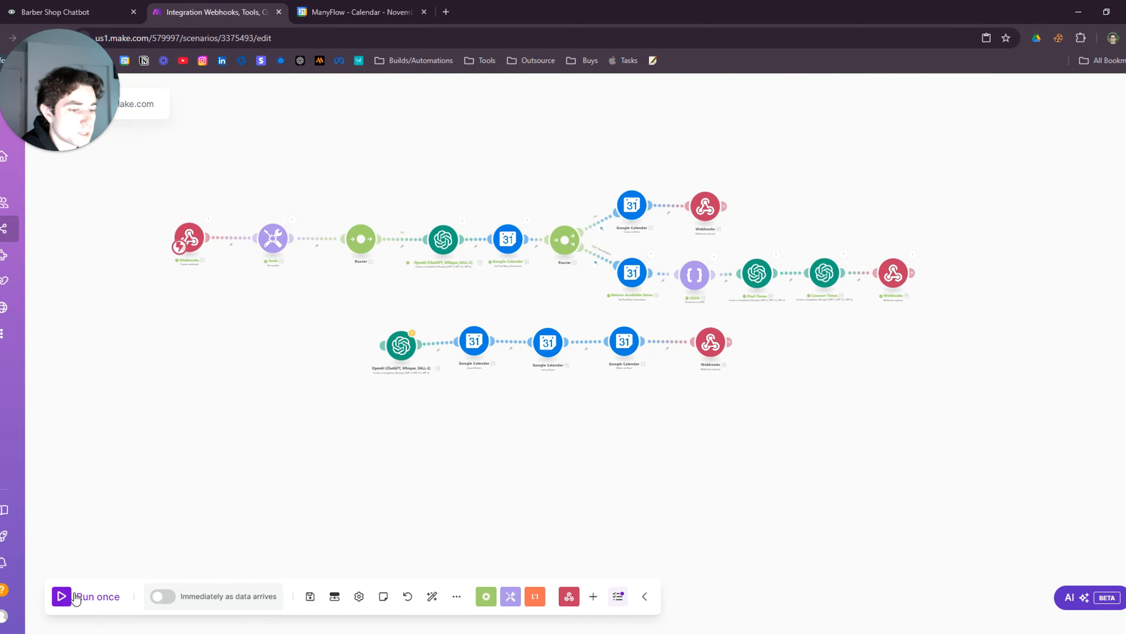
pyautogui.click(66, 600)
pyautogui.scroll(-5, 520, 469)
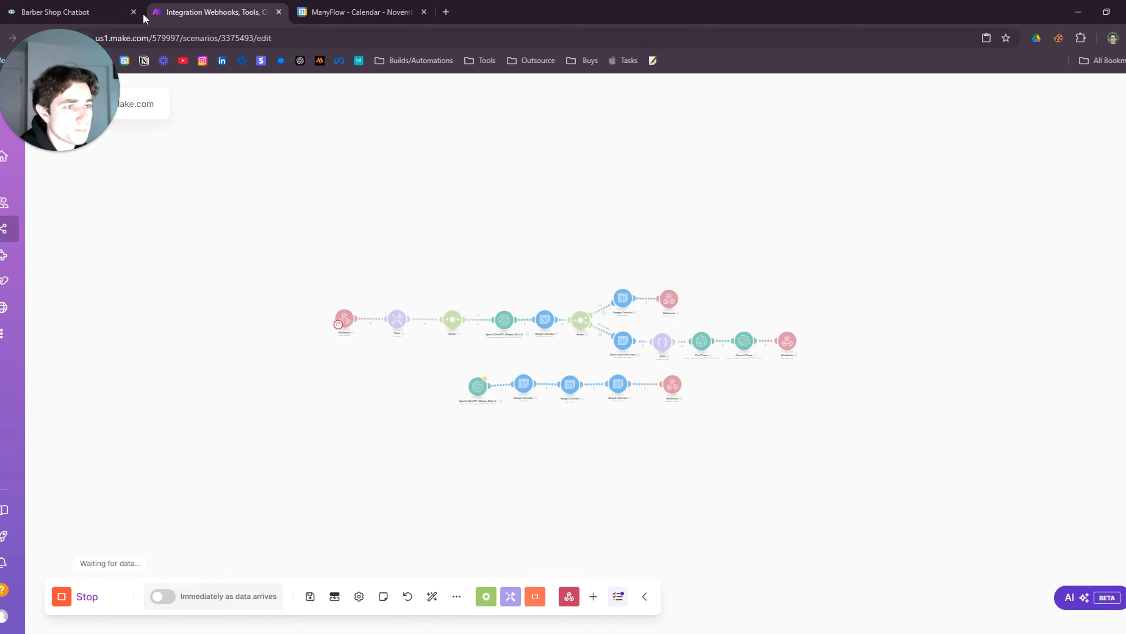
pyautogui.click(109, 14)
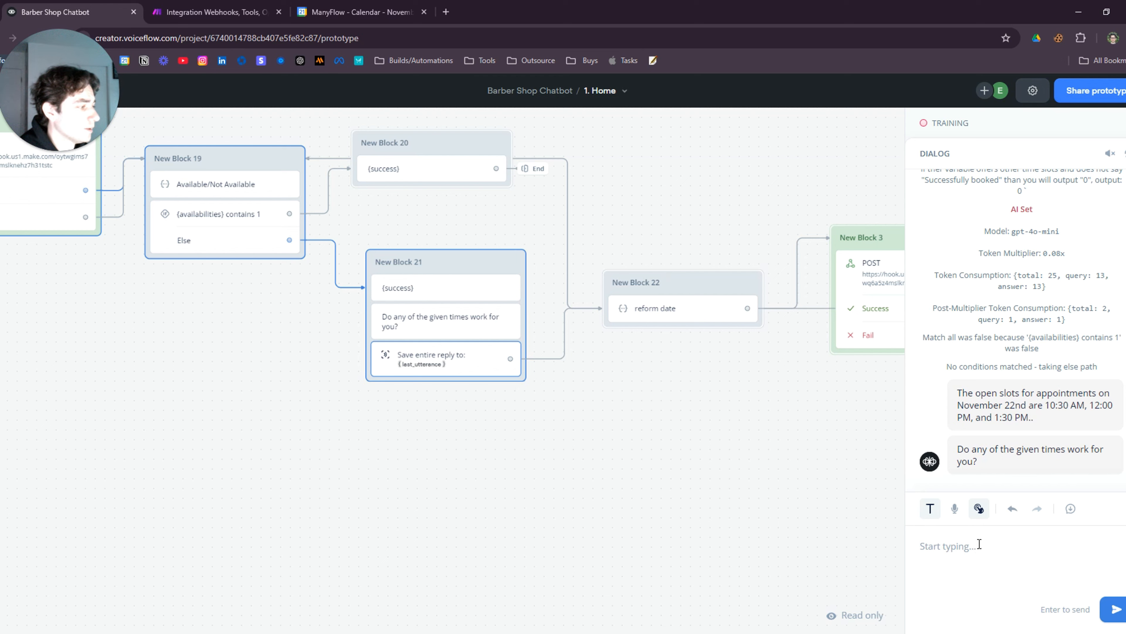
# Answer '10:30AM is fine', then reply '2PM' to the offered slots
pyautogui.write('10')
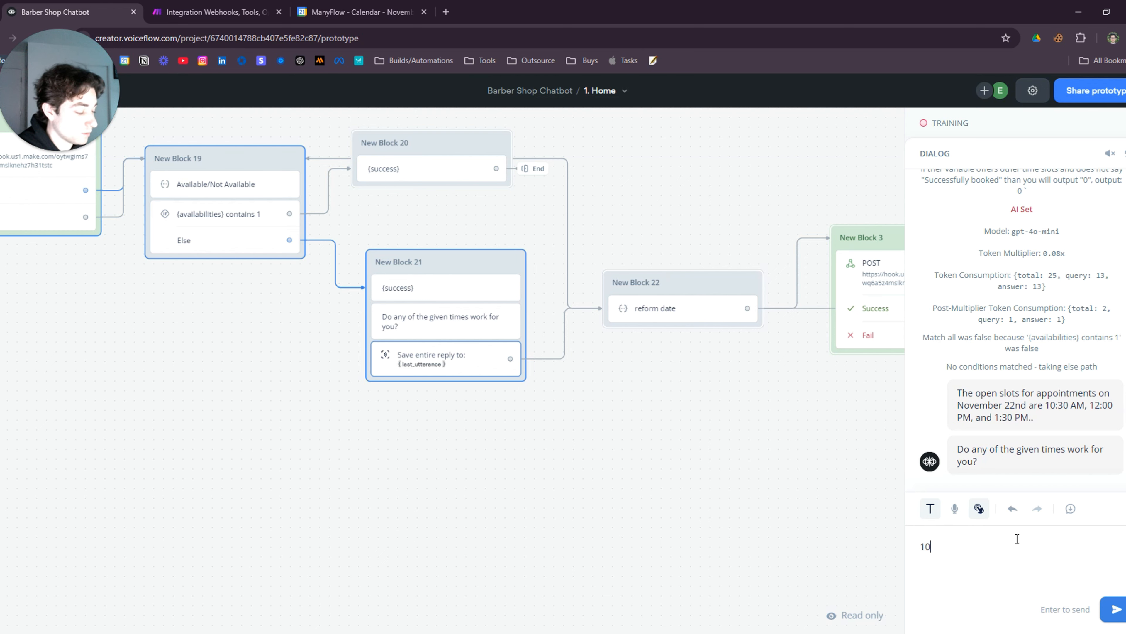
pyautogui.write(':30')
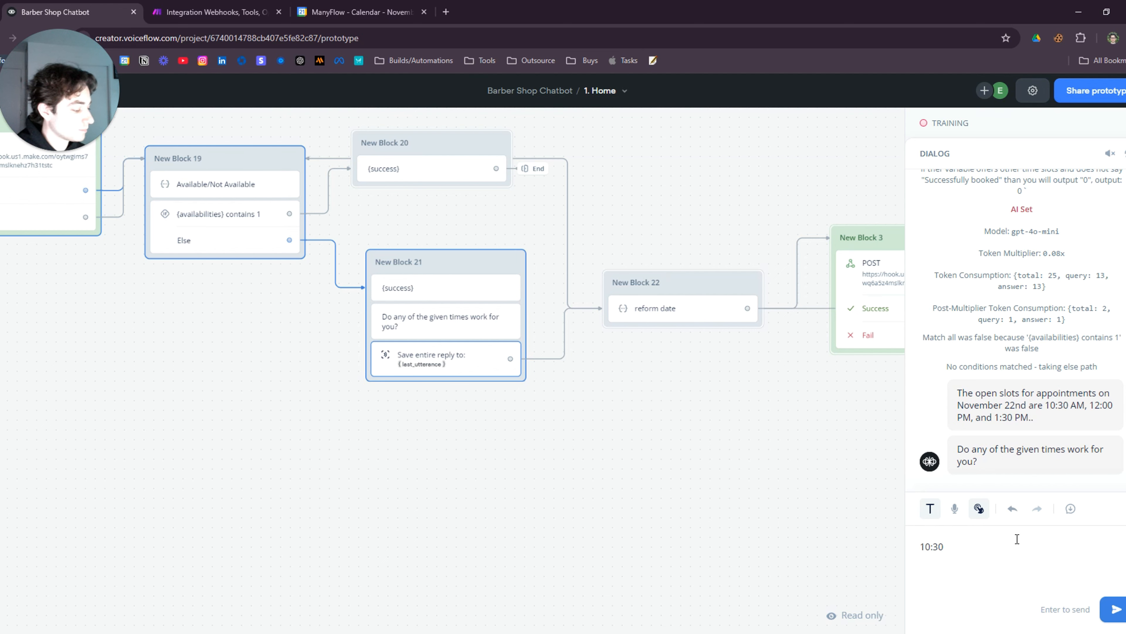
pyautogui.write('AM is')
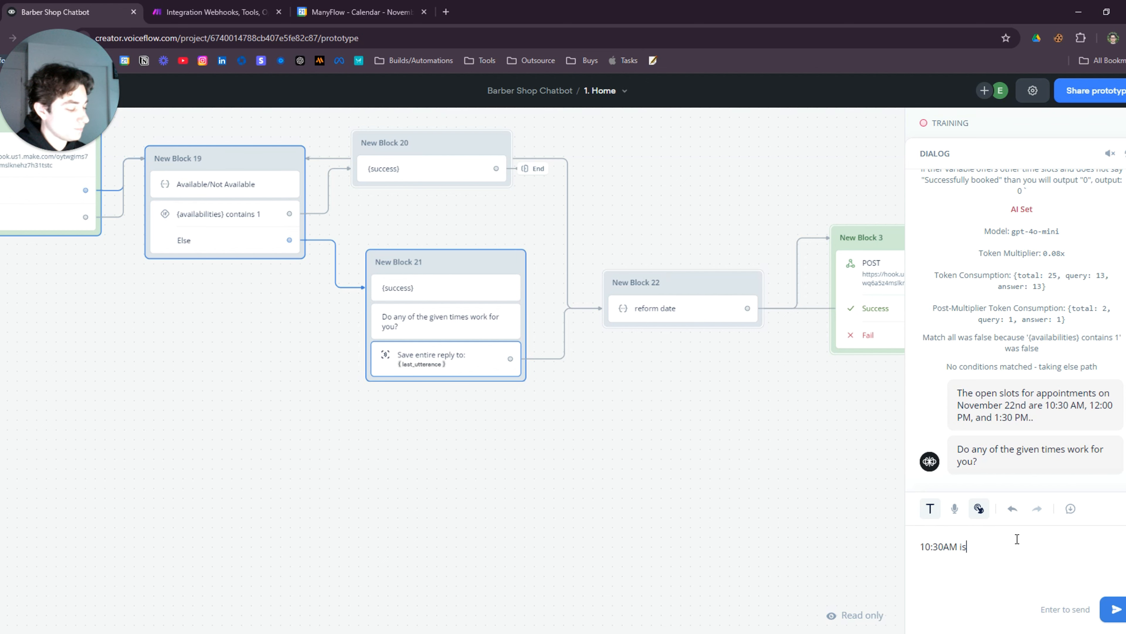
pyautogui.write(' fine')
pyautogui.press('Return')
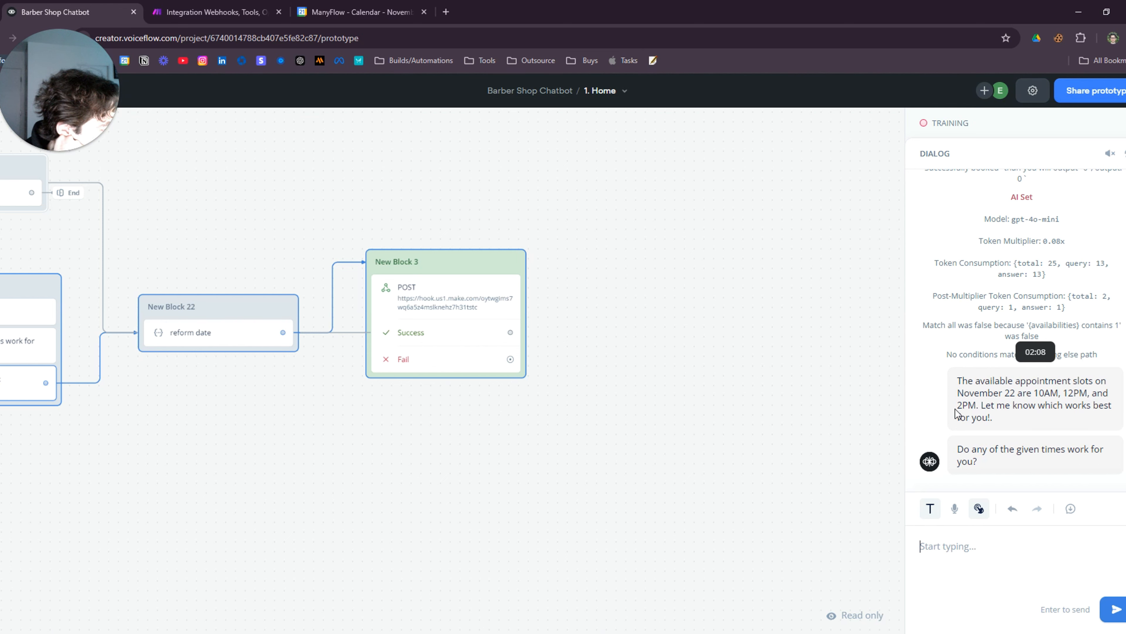
pyautogui.click(953, 548)
pyautogui.write('2PM')
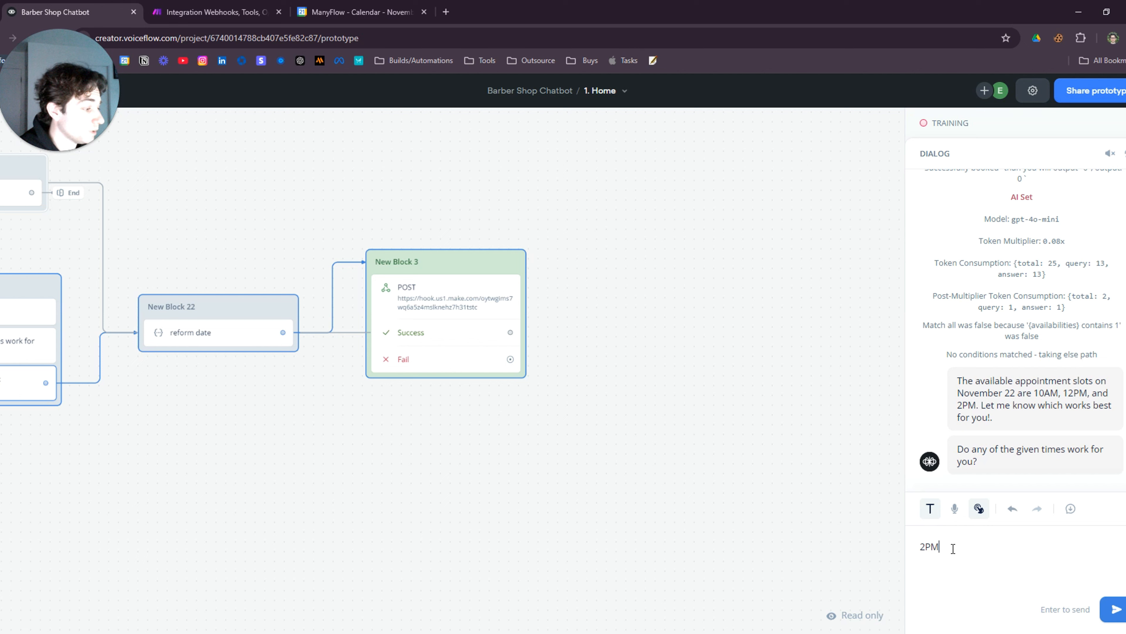
pyautogui.press('Return')
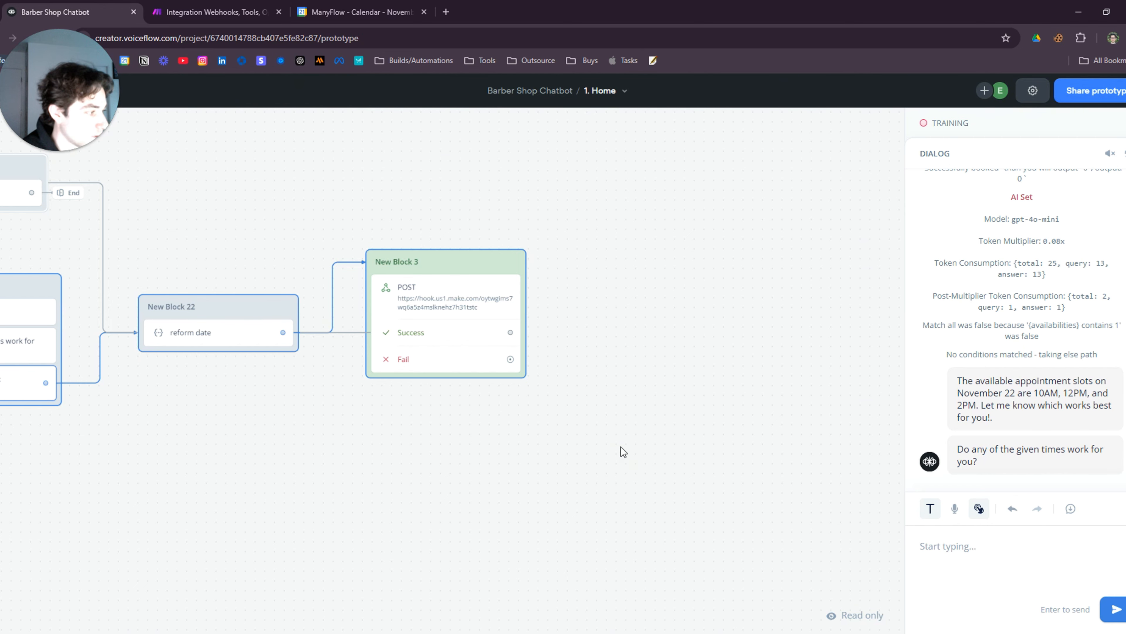
# Change the POST step's Day_time value from {Day_Time} to {reformed_date}, then switch to the prototype view
pyautogui.click(441, 305)
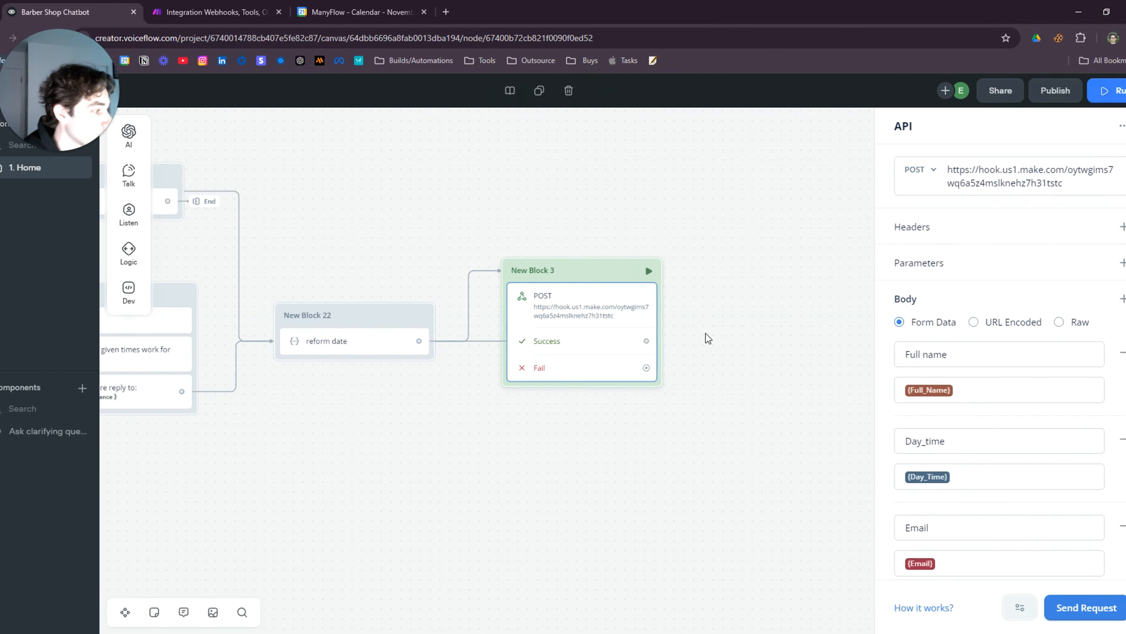
pyautogui.scroll(-5, 955, 364)
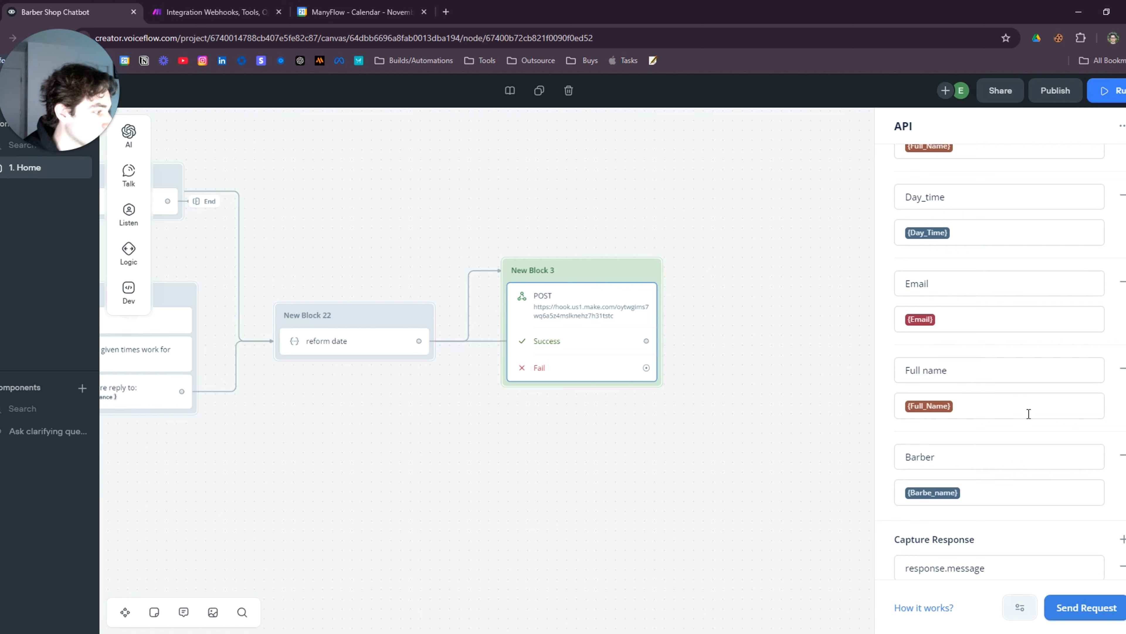
pyautogui.scroll(3, 1028, 414)
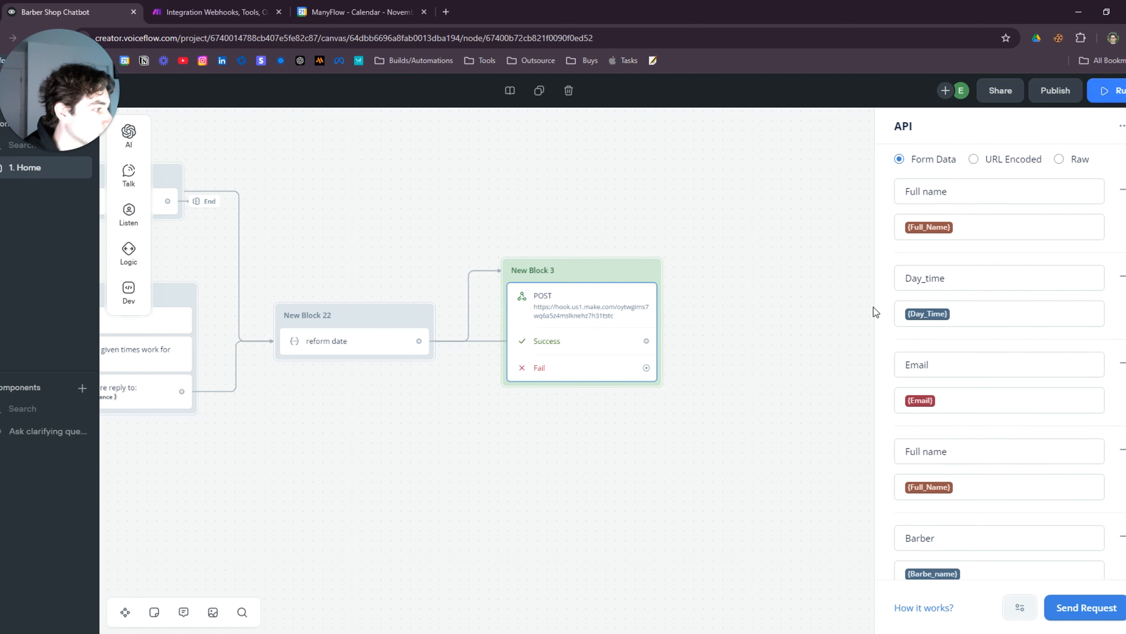
pyautogui.click(937, 323)
pyautogui.press('BackSpace')
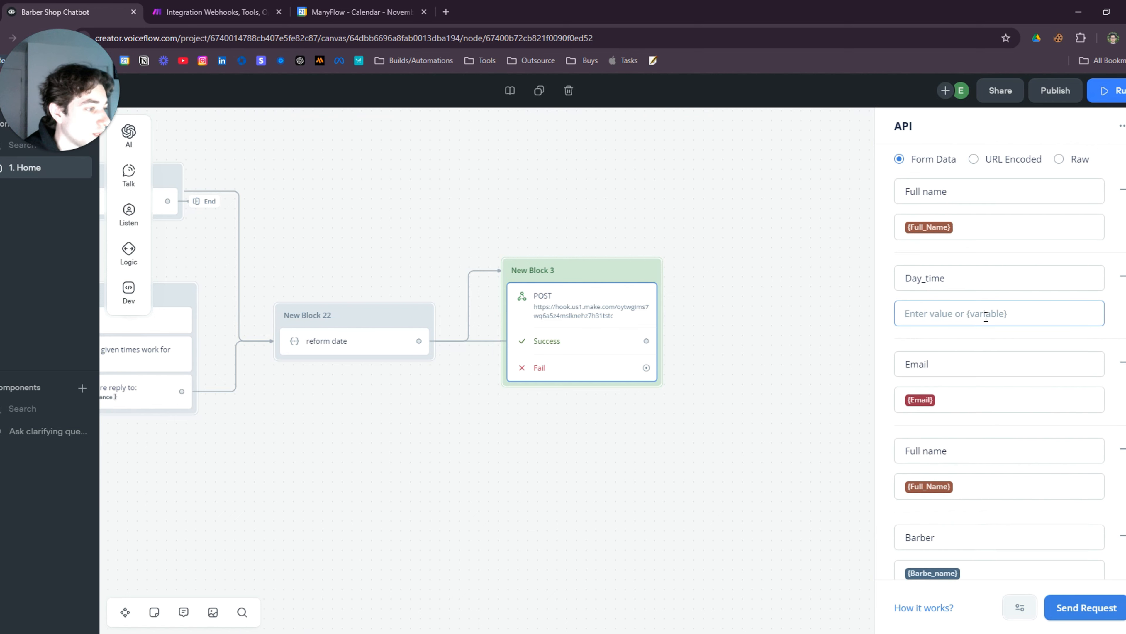
pyautogui.write('{ref')
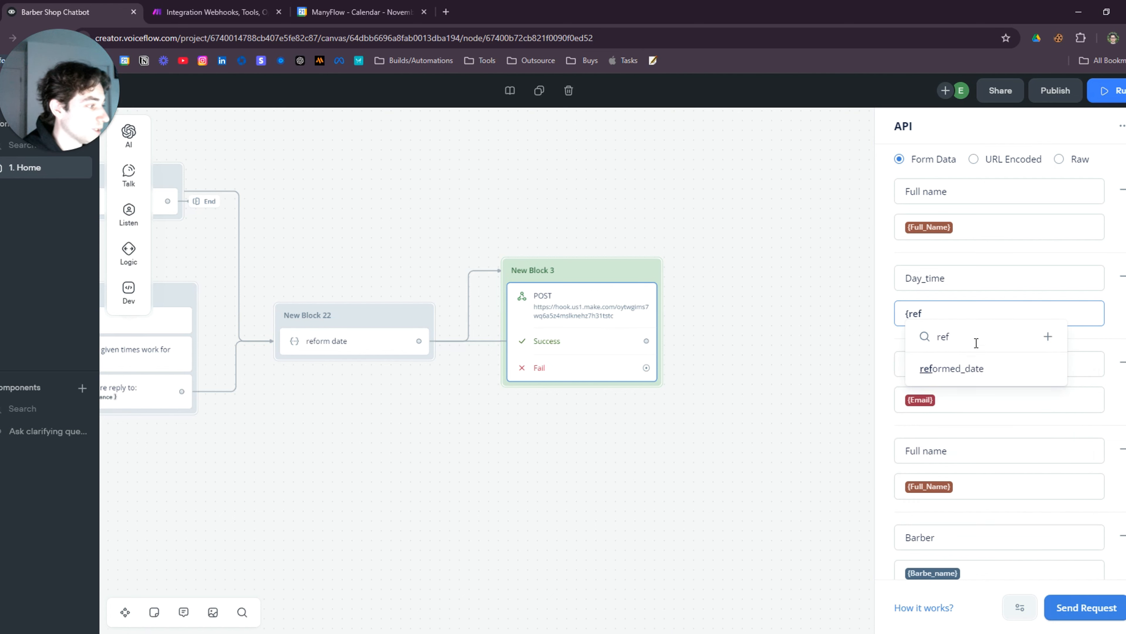
pyautogui.click(966, 375)
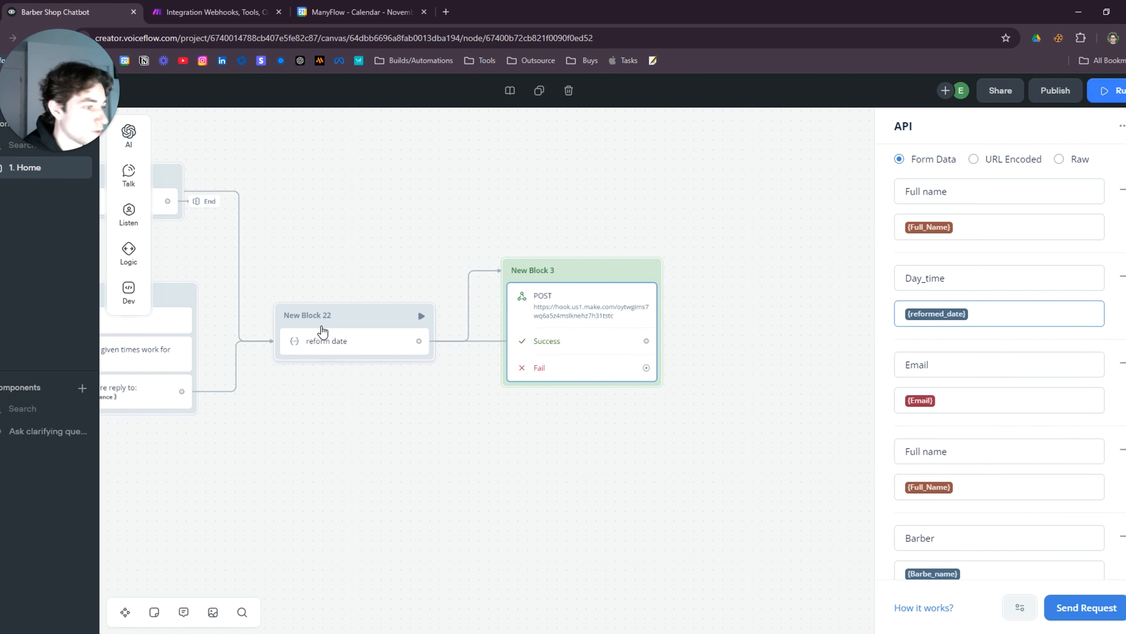
pyautogui.click(711, 478)
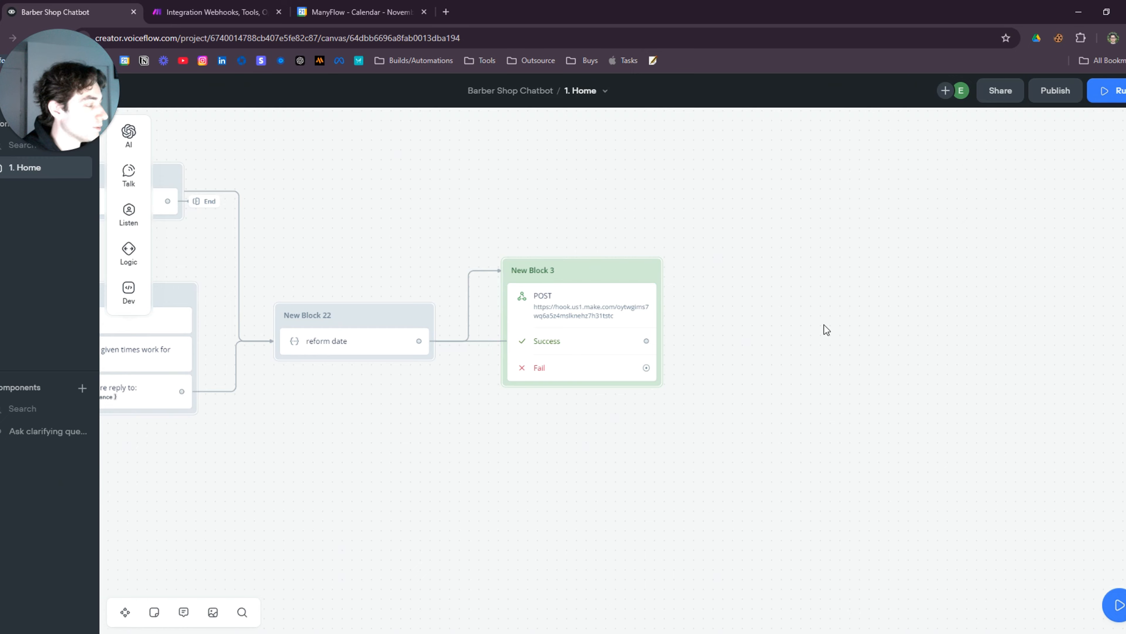
pyautogui.moveTo(473, 490); pyautogui.dragTo(638, 513)
pyautogui.click(1109, 93)
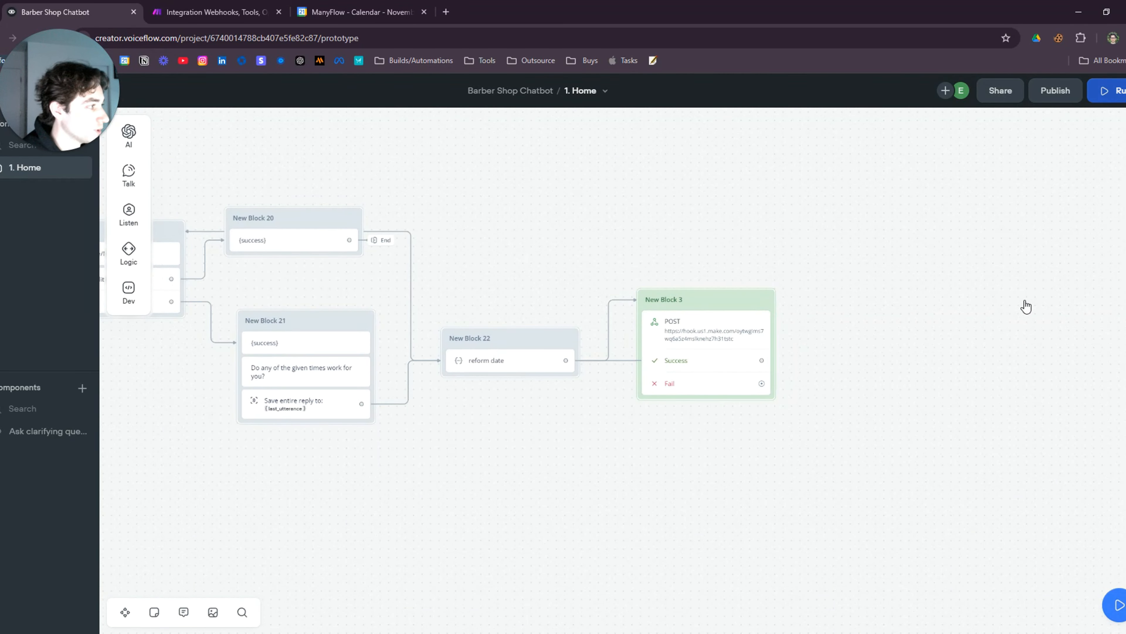
# Train the agent, start a new test, and run the Make scenario once waiting for new data
pyautogui.click(1023, 277)
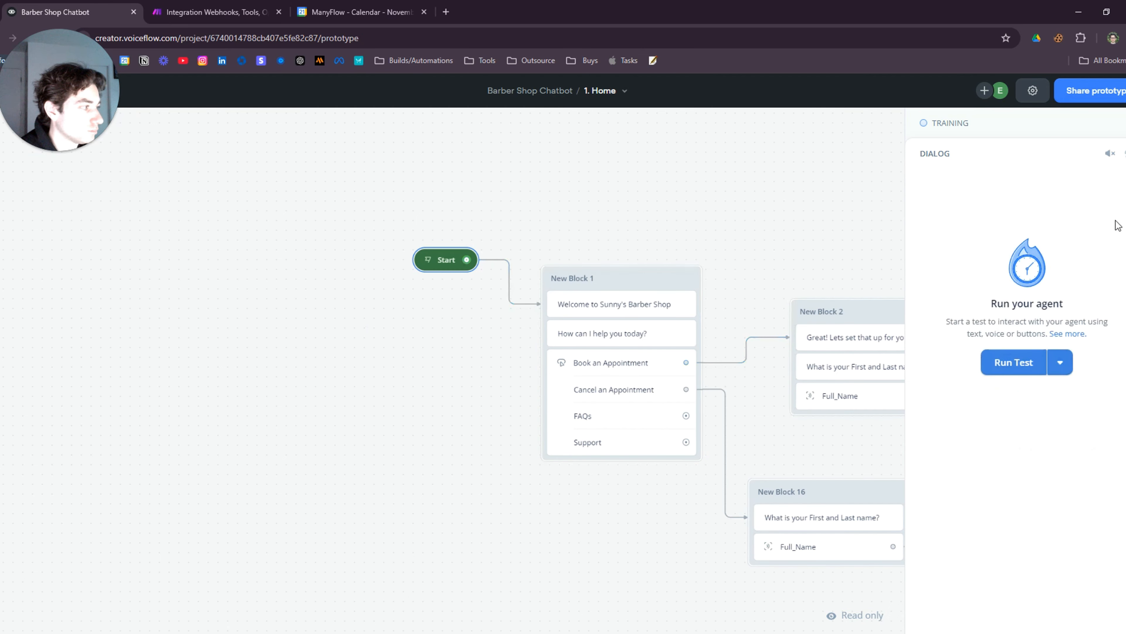
pyautogui.click(1020, 368)
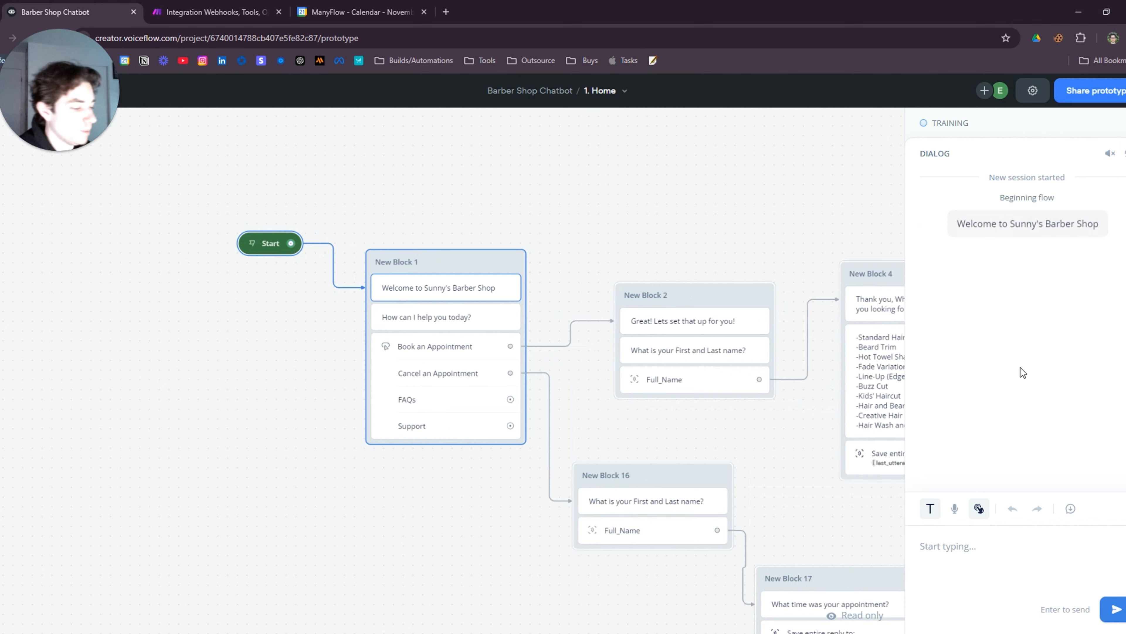
pyautogui.click(221, 12)
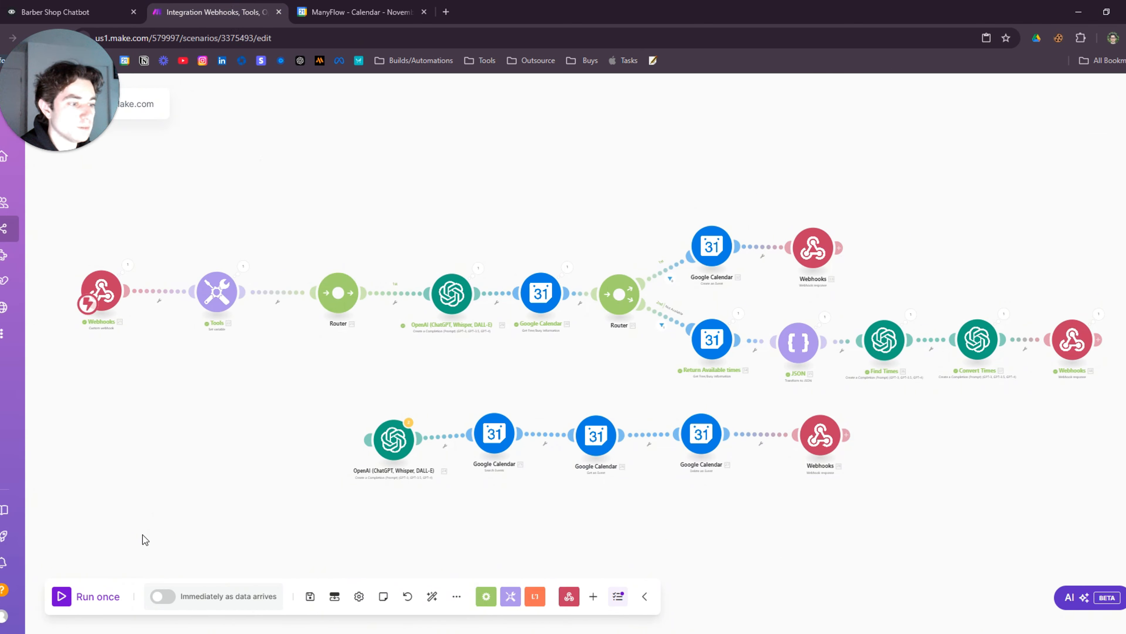
pyautogui.click(62, 596)
pyautogui.click(231, 611)
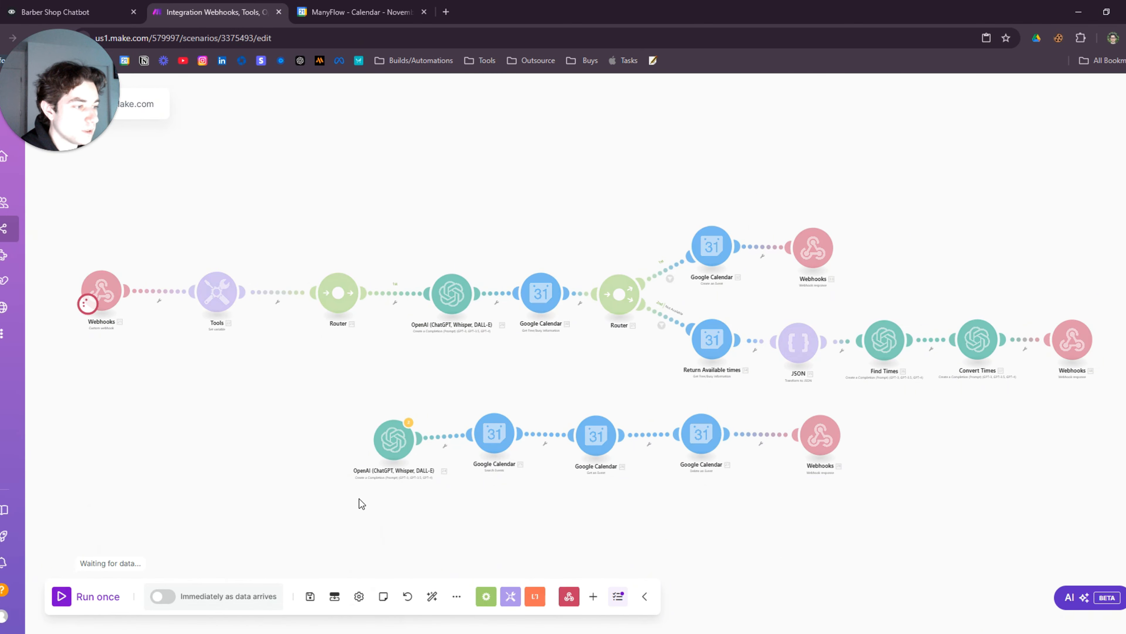
pyautogui.scroll(-5, 533, 517)
pyautogui.moveTo(585, 499); pyautogui.dragTo(577, 430)
pyautogui.click(125, 2)
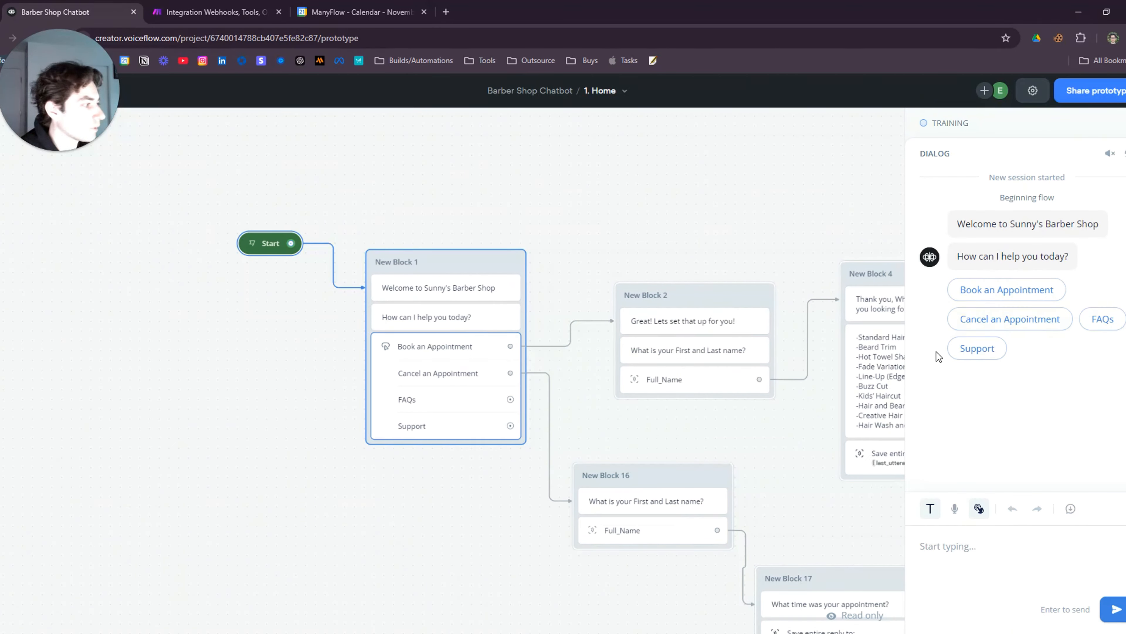
# Book an appointment, sending the customer's full name and Kids haircut as the service
pyautogui.click(1007, 290)
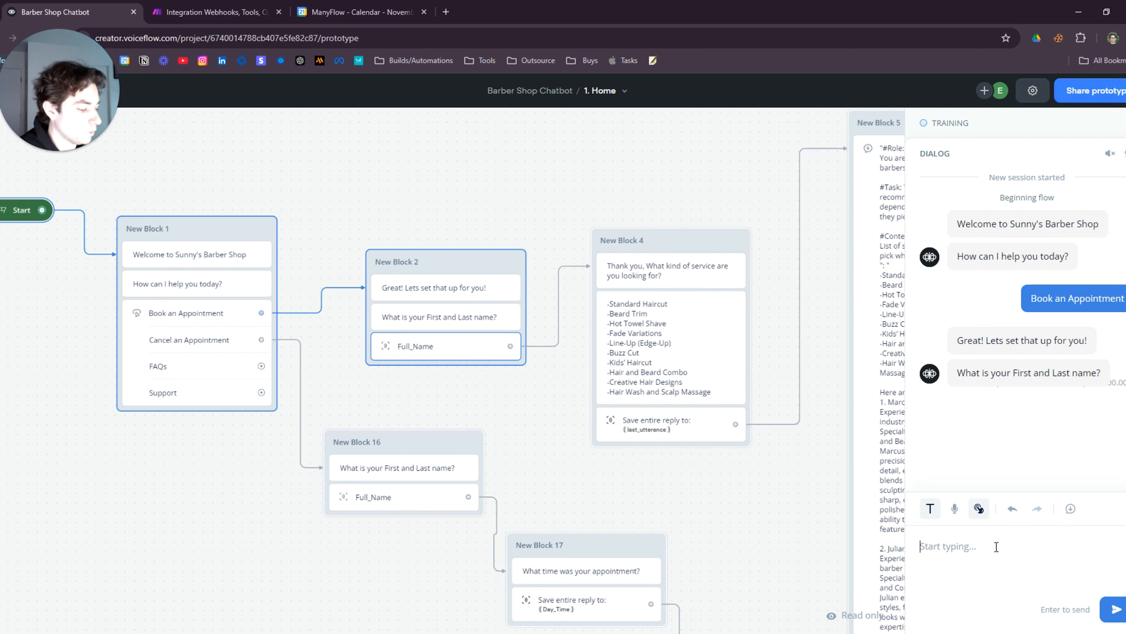
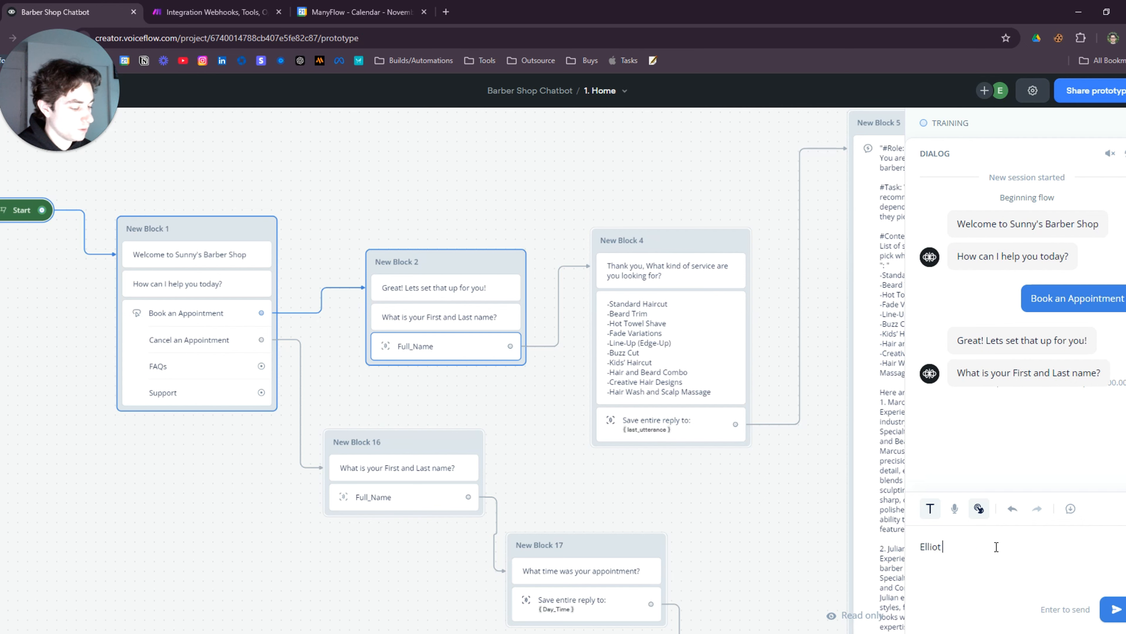
pyautogui.press('Return')
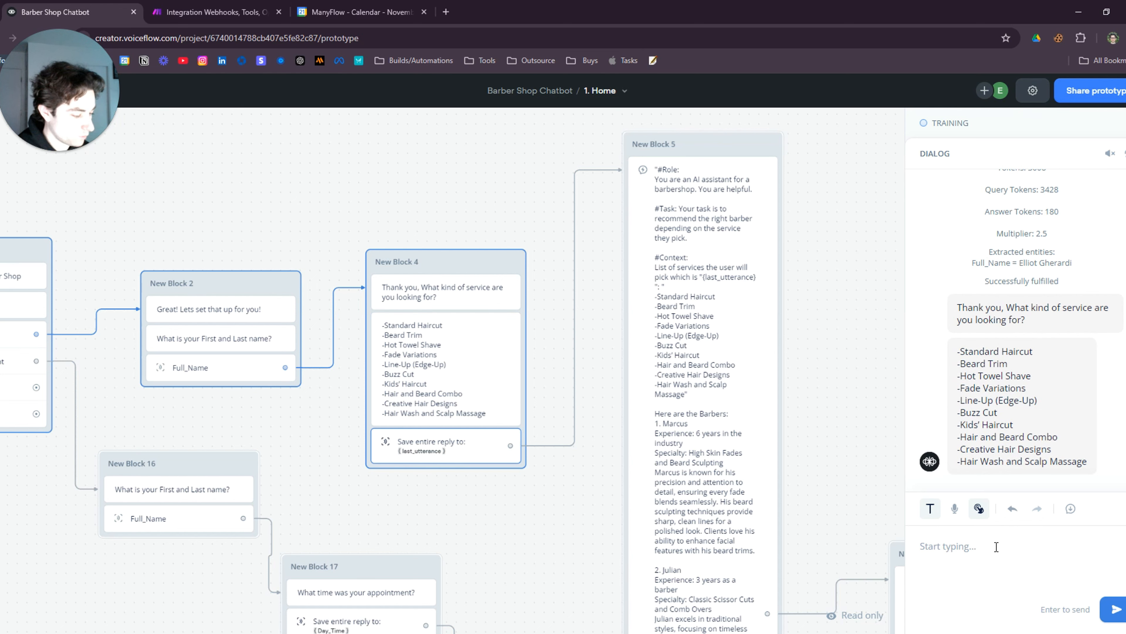
pyautogui.write('Kids hai')
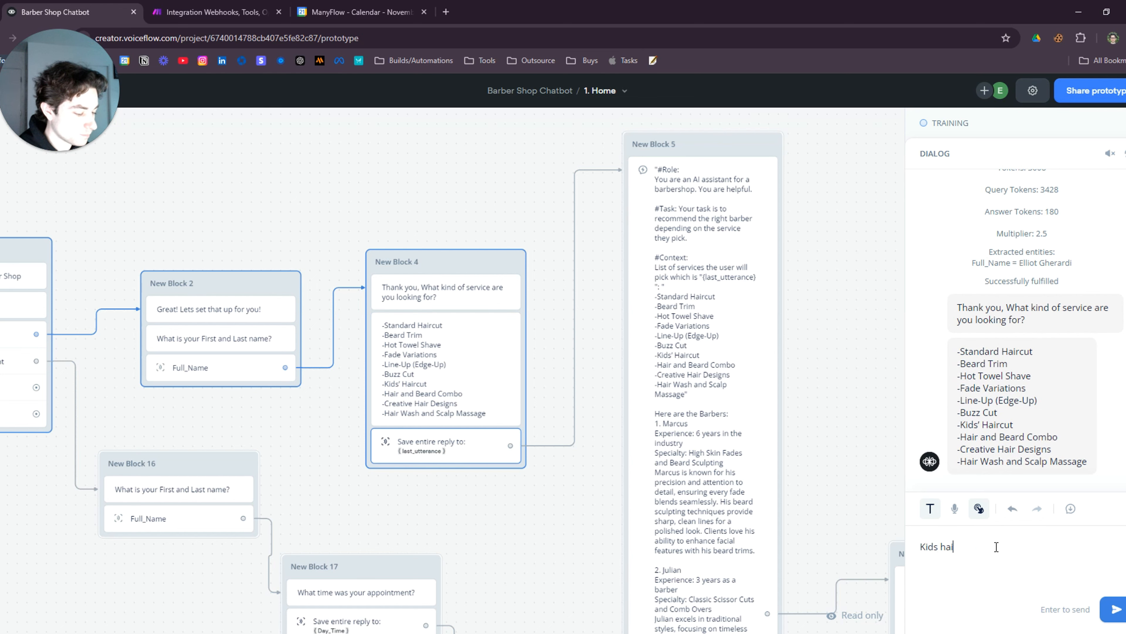
pyautogui.write('rcut')
pyautogui.press('Return')
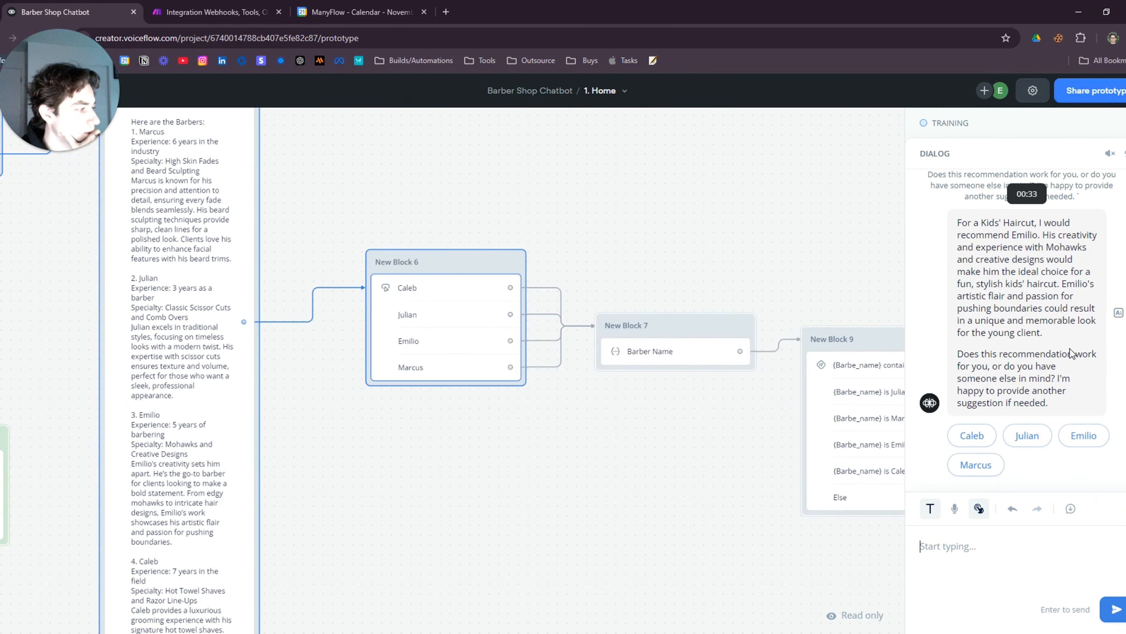
# Choose Emilio, request Friday at 11AM, and enter the customer's e-mail address in the test chat
pyautogui.click(1082, 434)
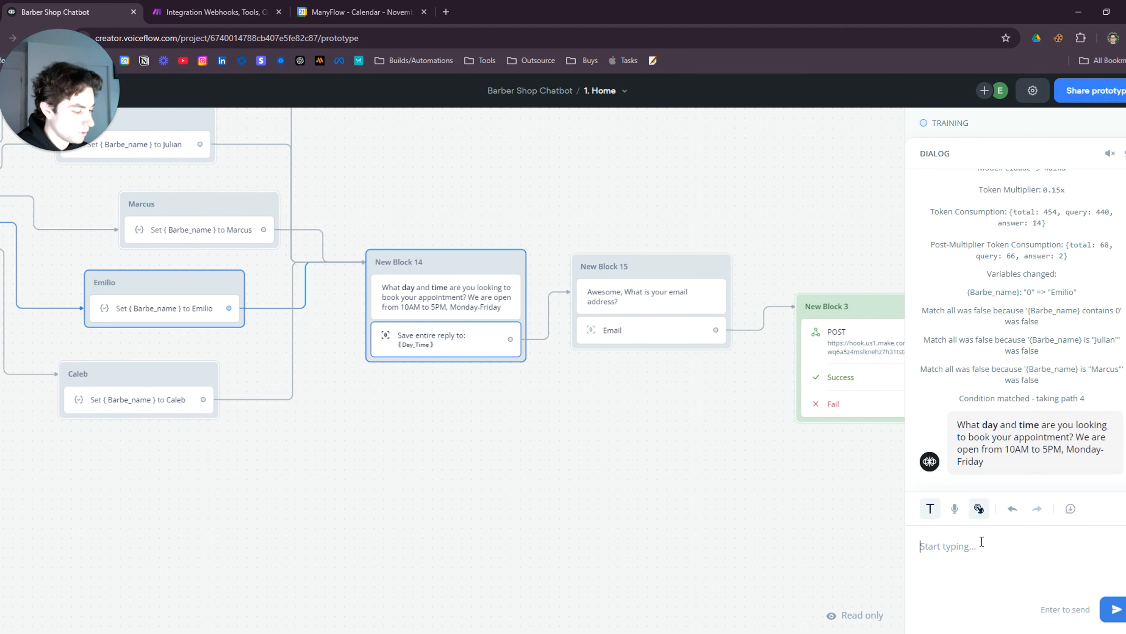
pyautogui.write('Friday at')
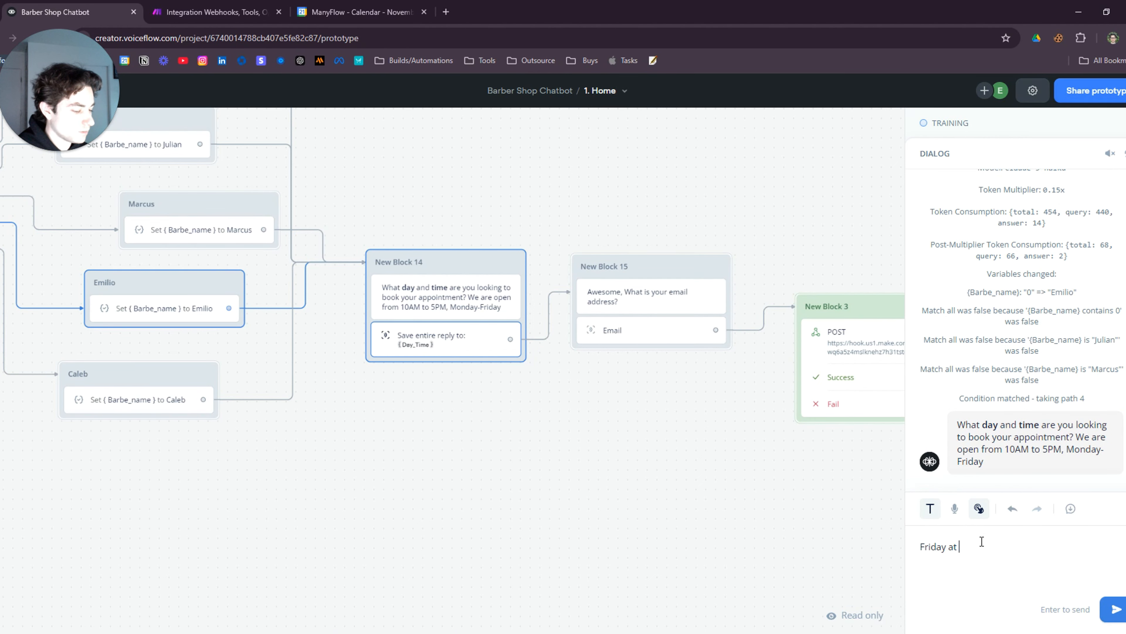
pyautogui.write(' 11AM')
pyautogui.press('Return')
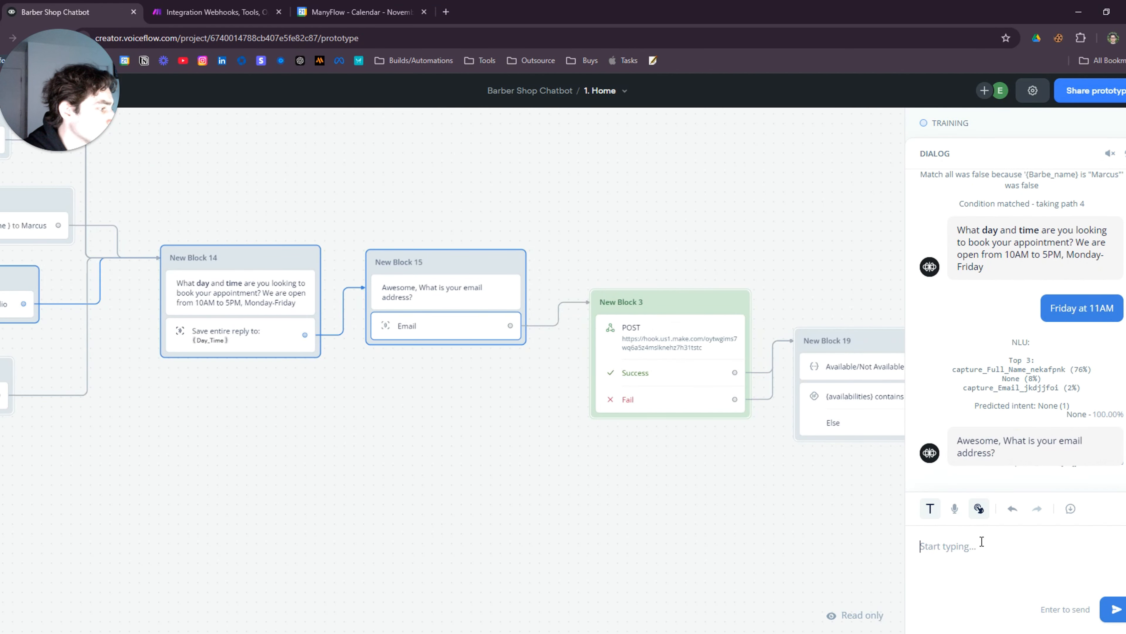
pyautogui.write('elliot@example.com')
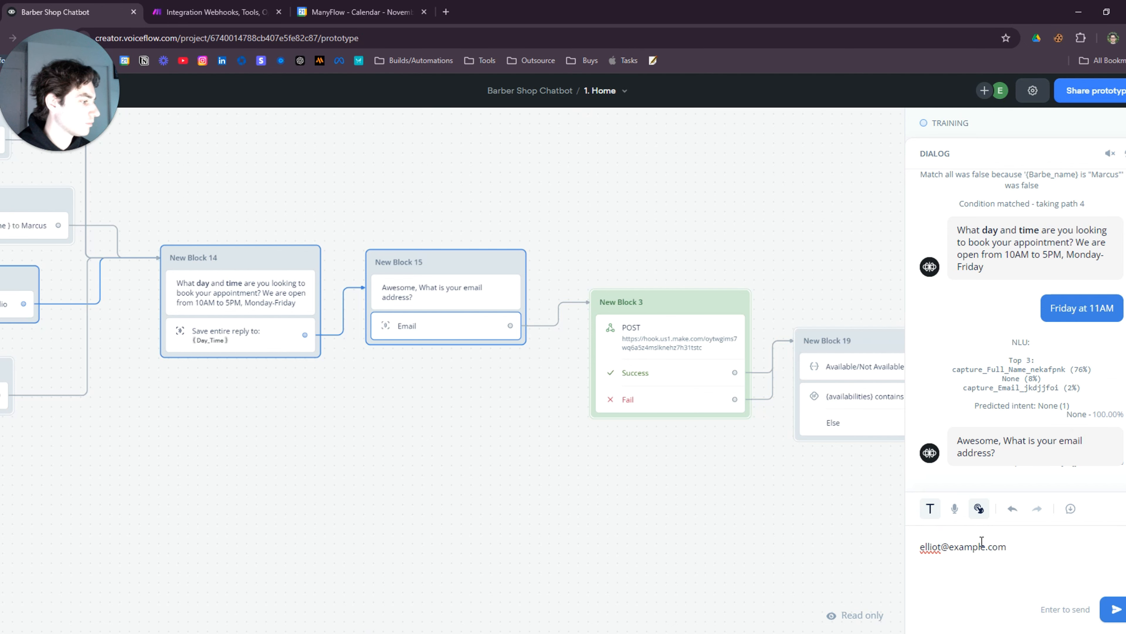
pyautogui.press('Return')
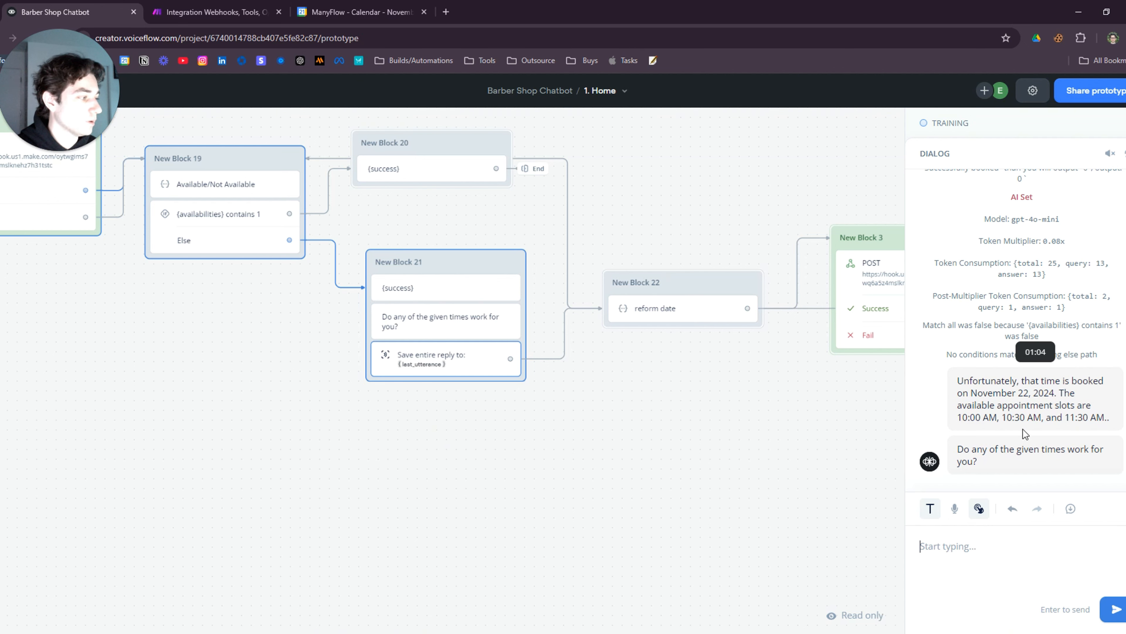
# Set the Make scenario to wait for new webhook data, then reply 'Yes, 10 AM' in Voiceflow
pyautogui.click(209, 12)
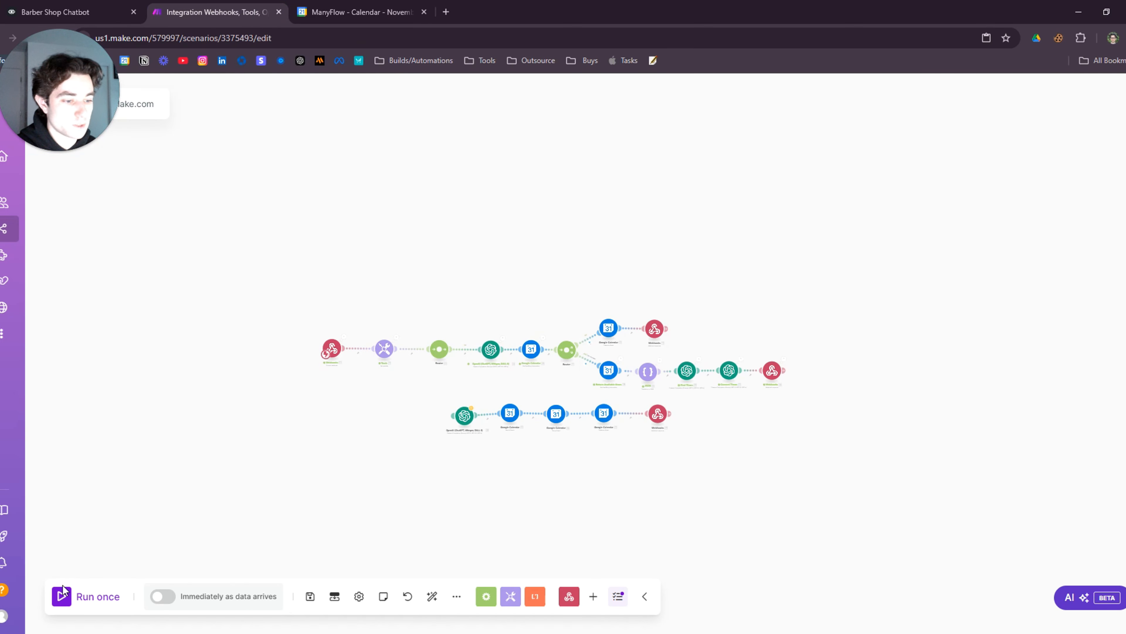
pyautogui.click(63, 591)
pyautogui.click(231, 612)
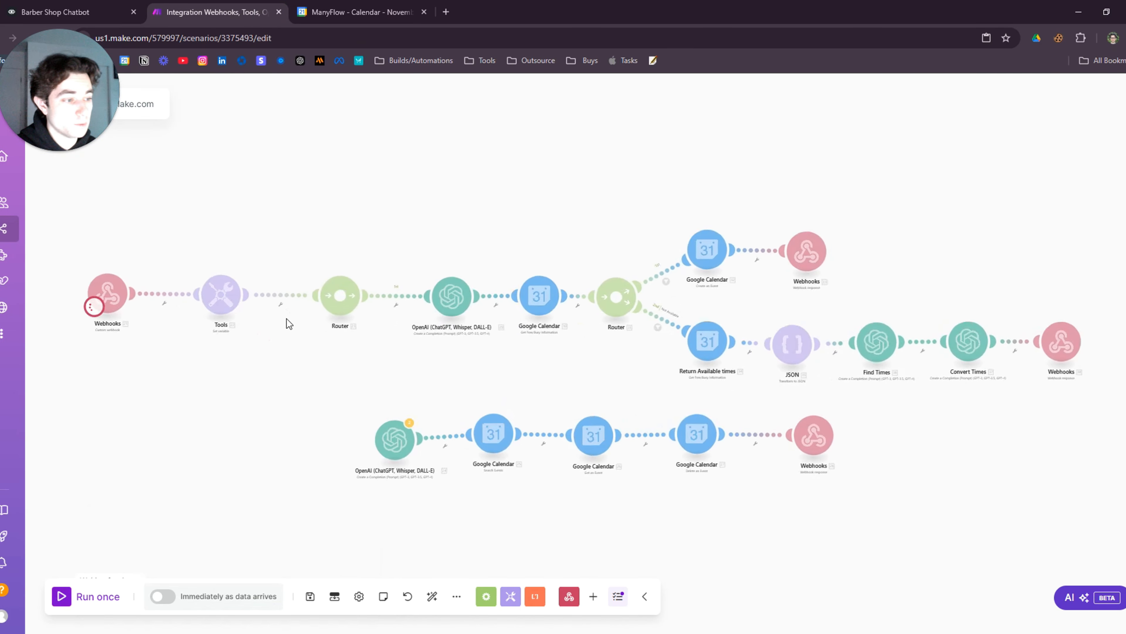
pyautogui.click(67, 12)
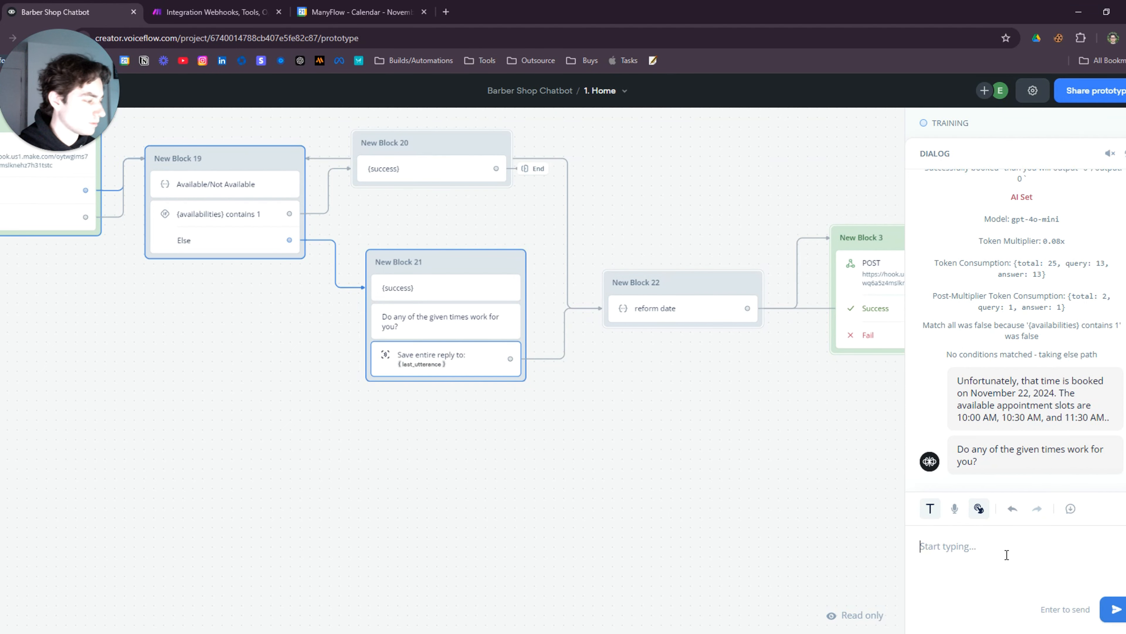
pyautogui.write('Yes, 10 AM')
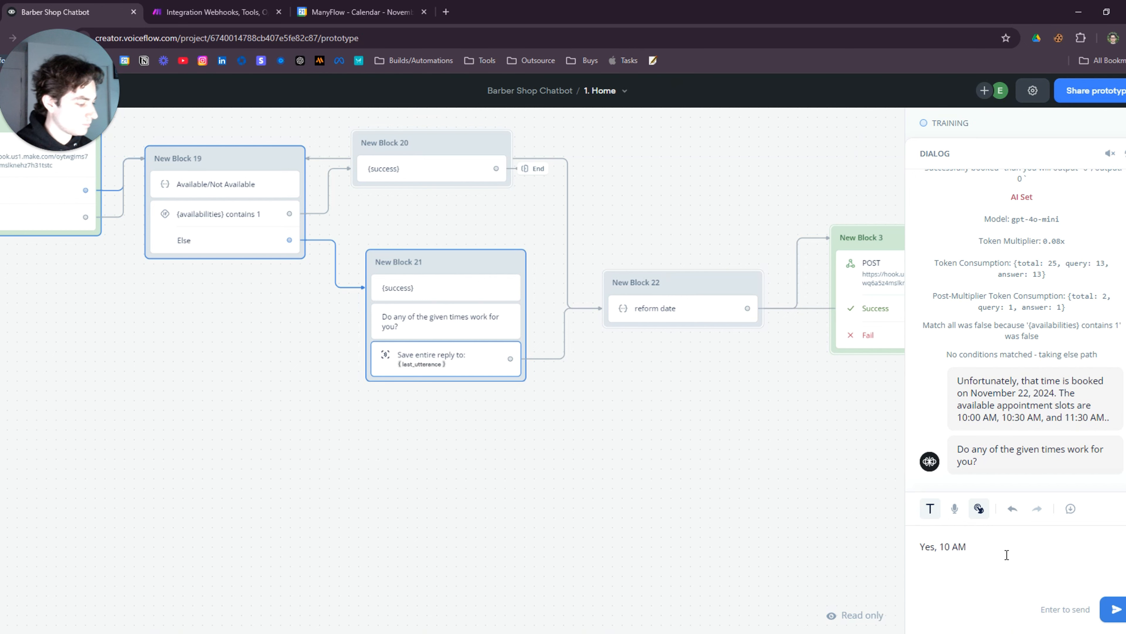
pyautogui.press('Return')
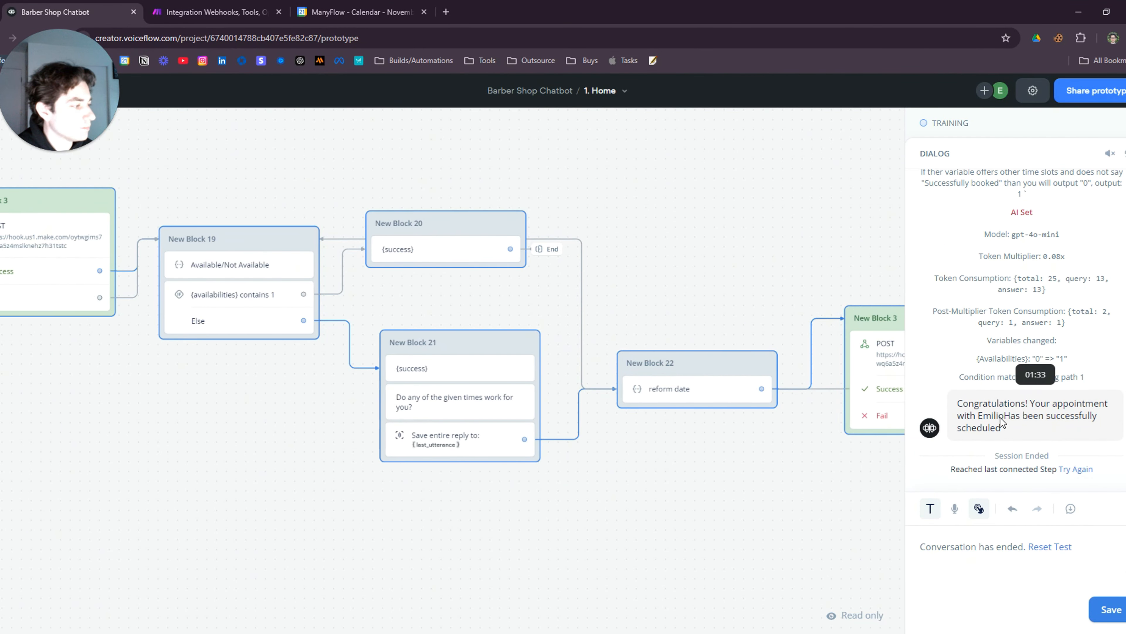
# Inspect the new 10:00 and existing 11:00 appointments on November 22 in the ManyFlow Calendar
pyautogui.click(365, 14)
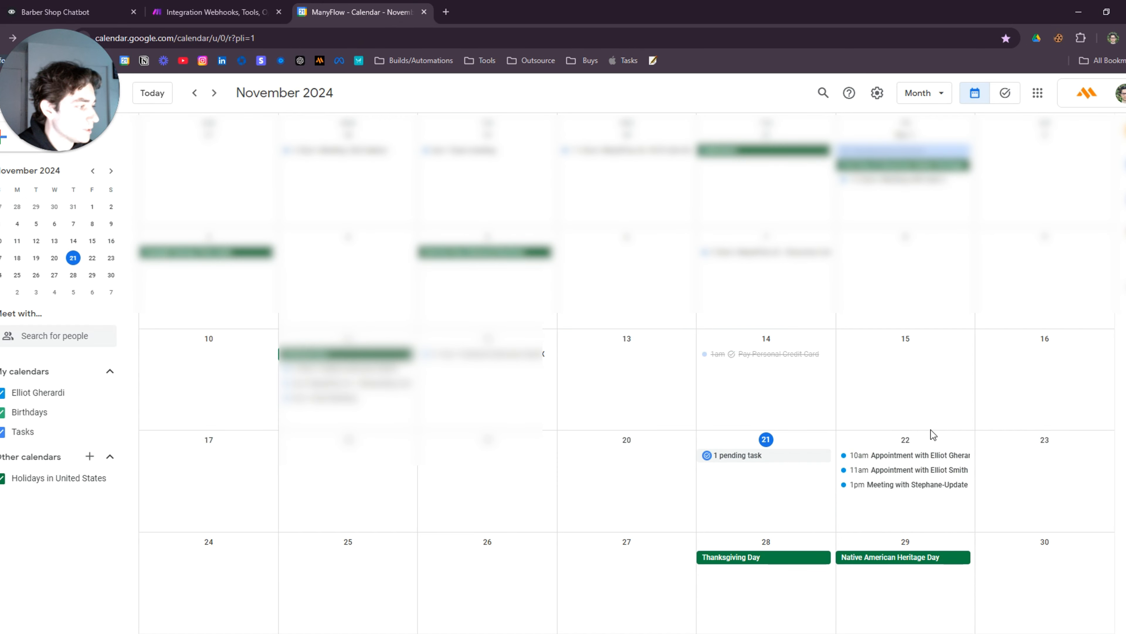
pyautogui.click(884, 457)
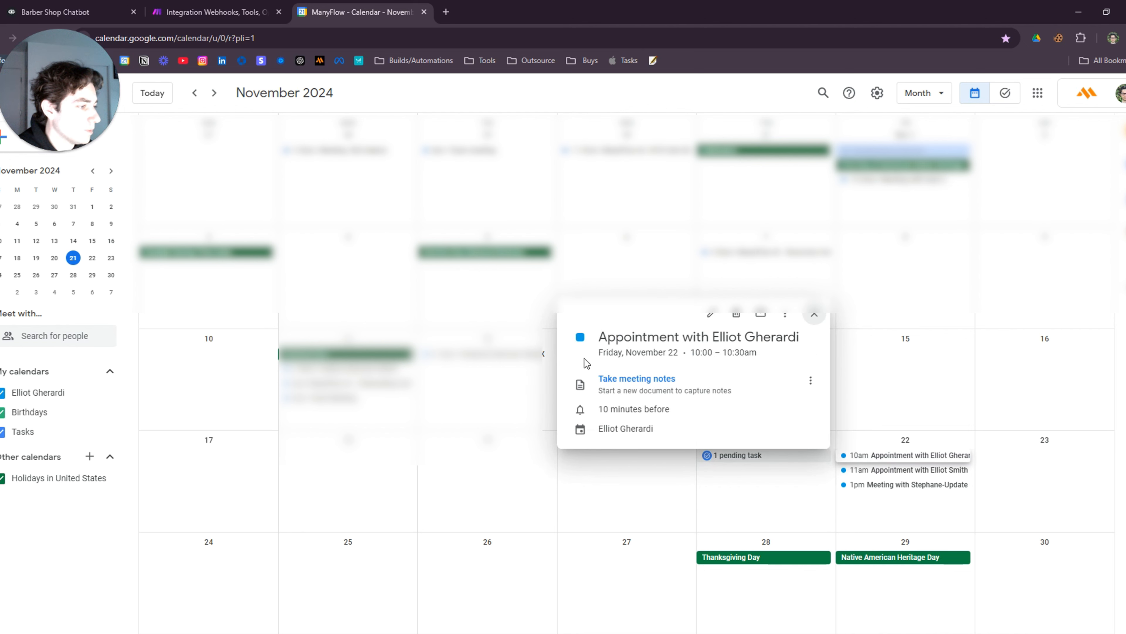
pyautogui.click(920, 469)
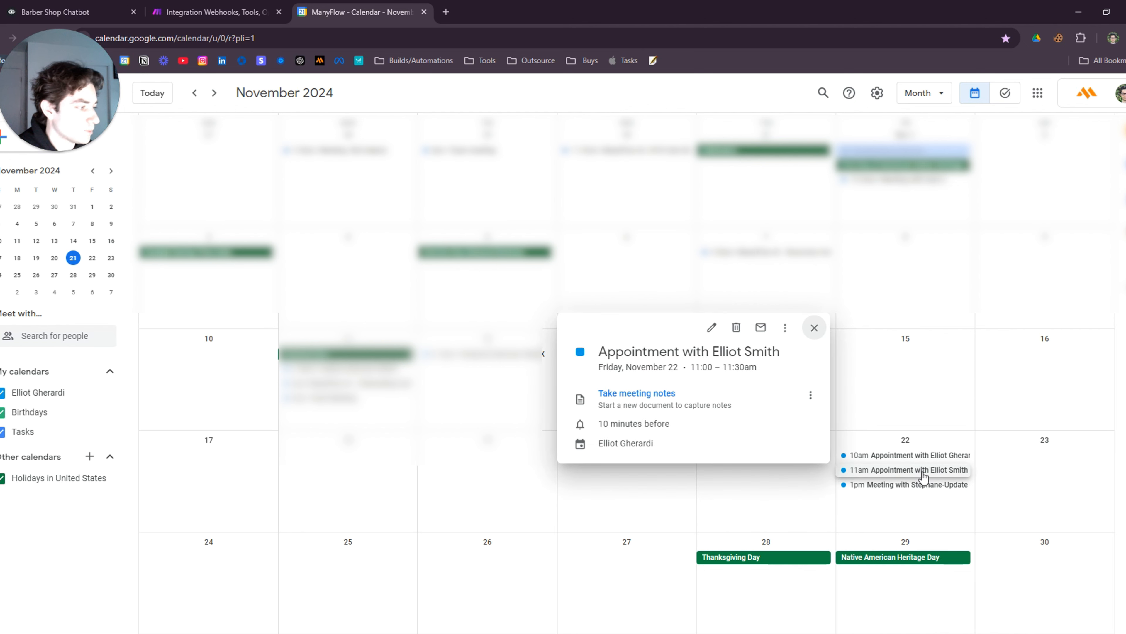
pyautogui.click(864, 460)
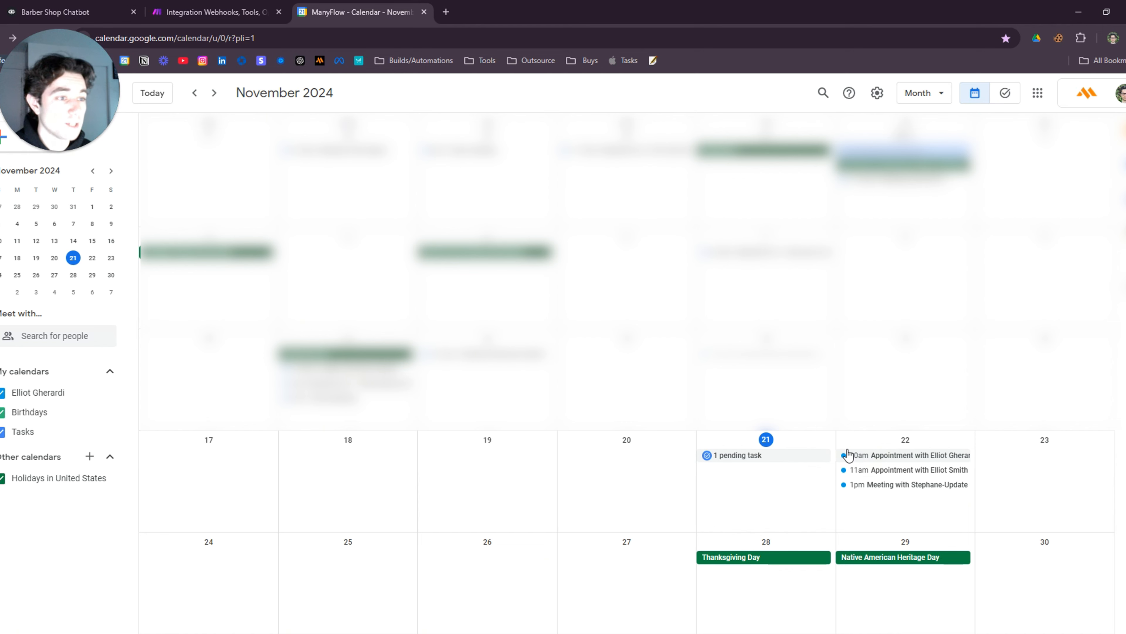
pyautogui.click(243, 13)
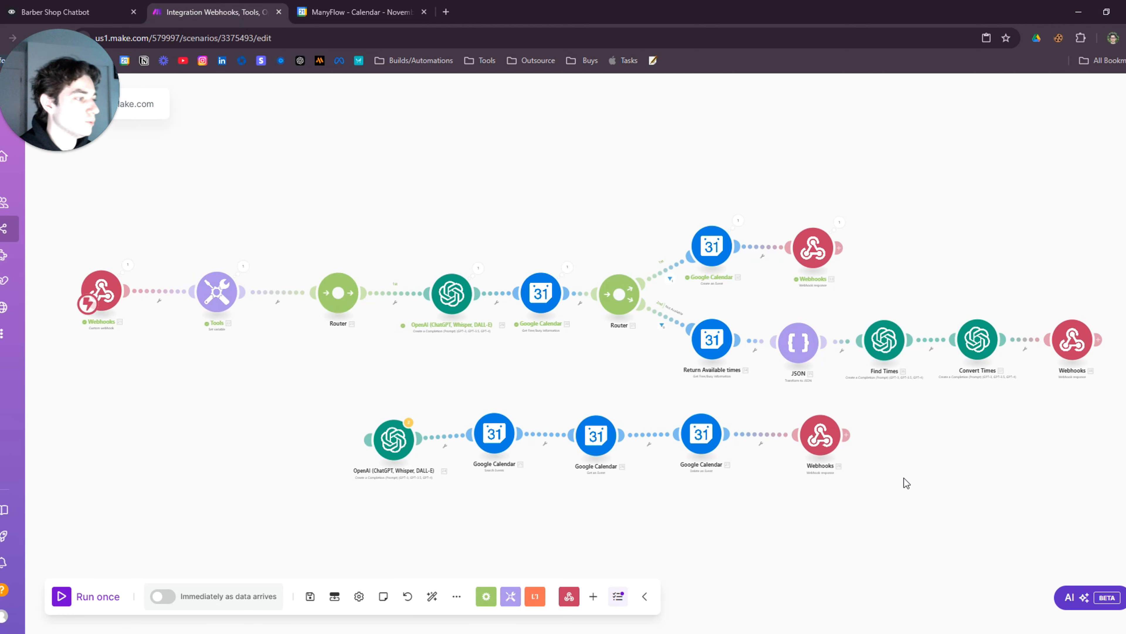
# Move OpenAI module 24 under the first Router and review the Cancel Appointment filter (Type equals Cancel)
pyautogui.scroll(-6, 764, 413)
pyautogui.scroll(8, 746, 408)
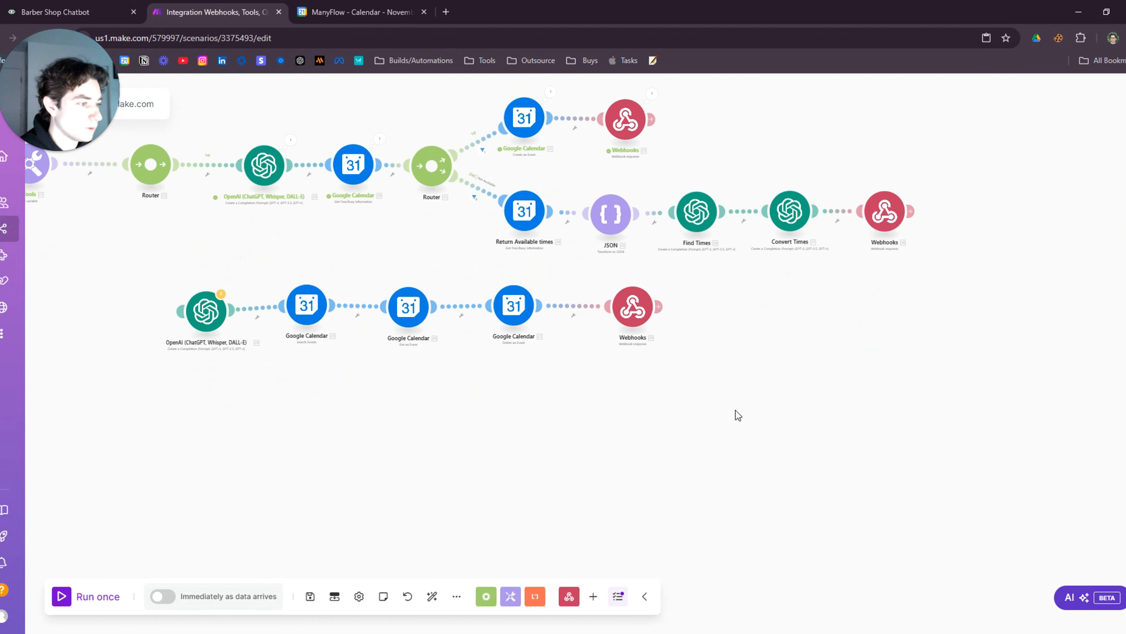
pyautogui.scroll(3, 420, 264)
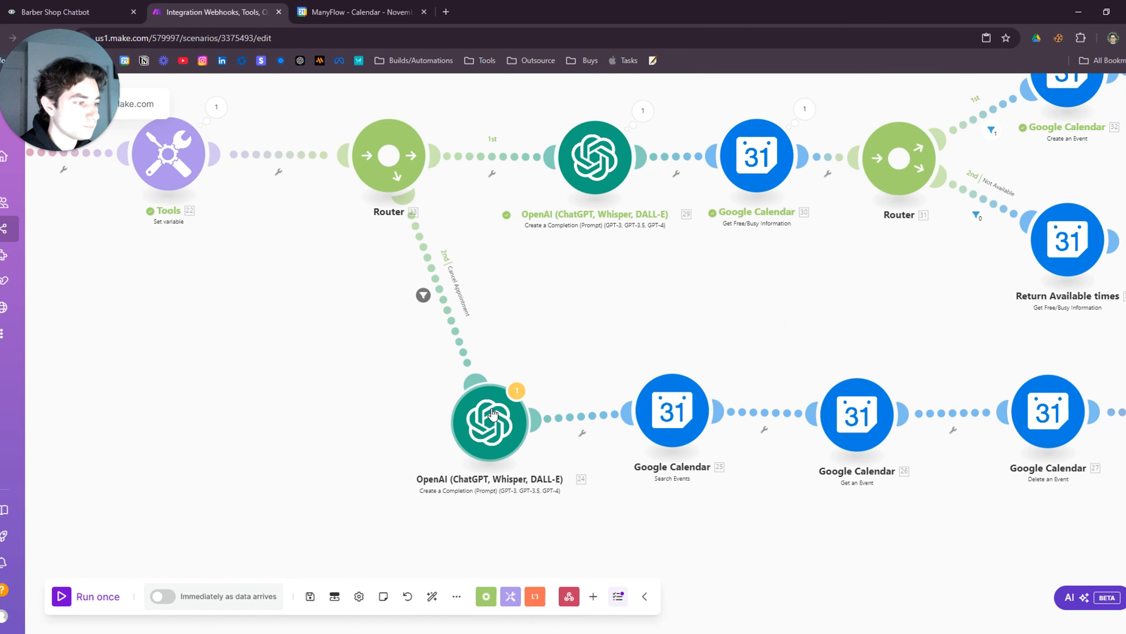
pyautogui.moveTo(494, 416); pyautogui.dragTo(479, 364)
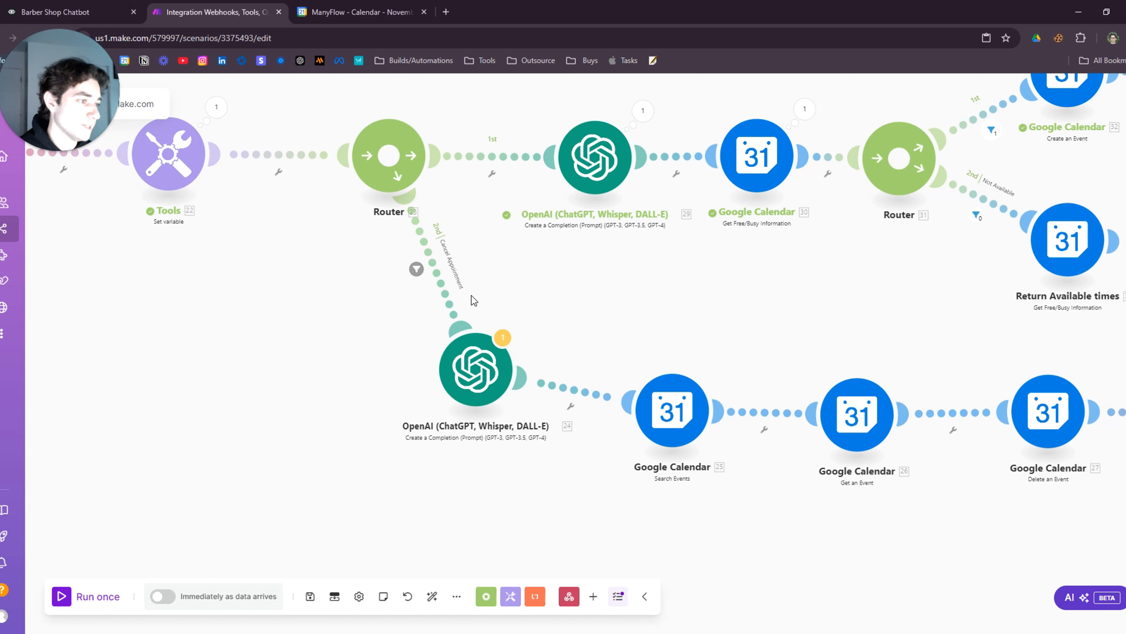
pyautogui.moveTo(341, 309); pyautogui.dragTo(460, 366)
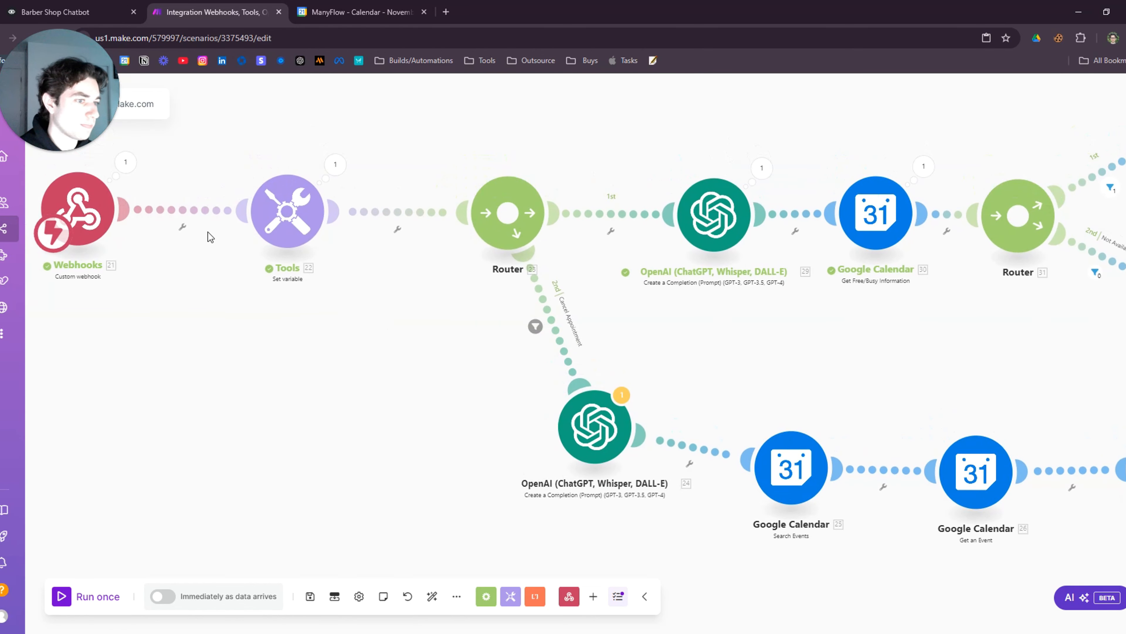
pyautogui.click(549, 323)
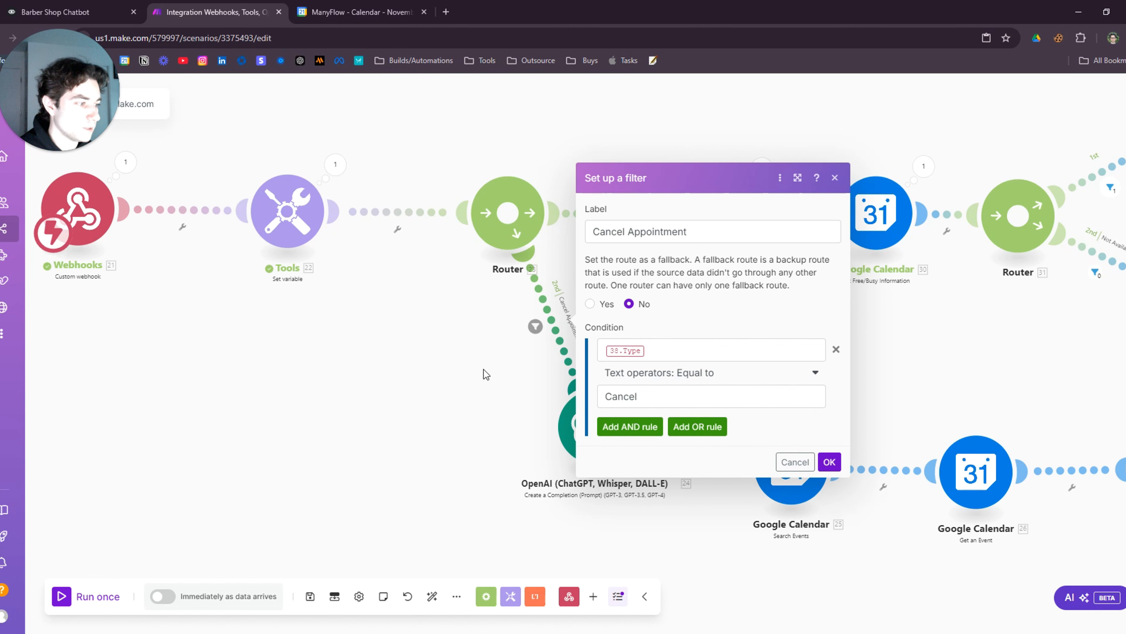
pyautogui.click(412, 396)
pyautogui.scroll(-5, 411, 396)
pyautogui.moveTo(408, 411); pyautogui.dragTo(461, 411)
pyautogui.click(71, 12)
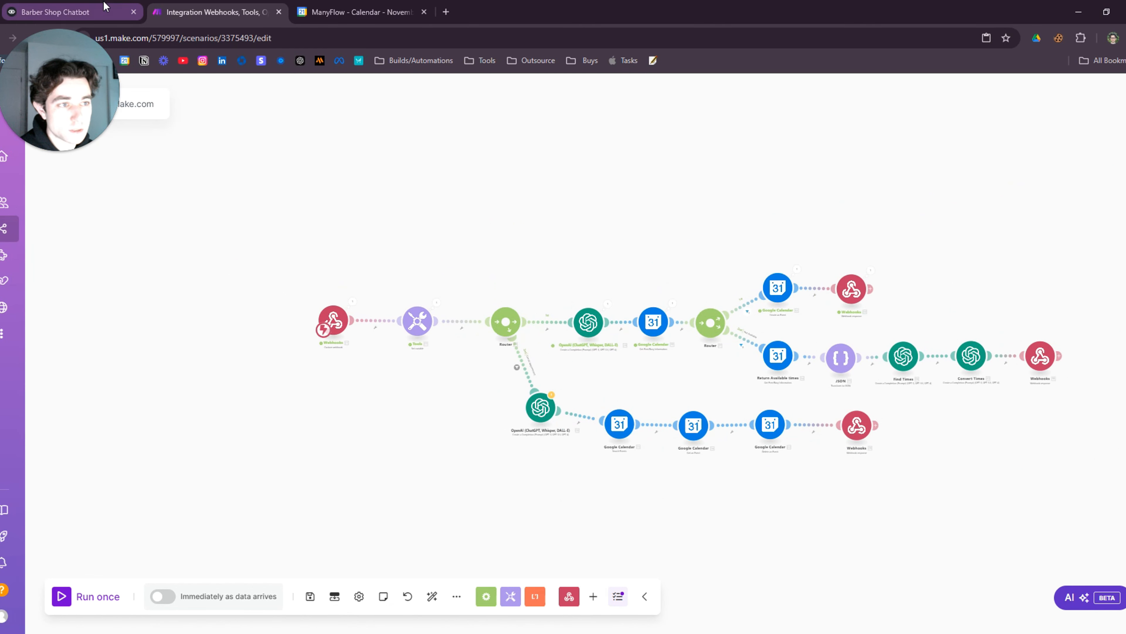
# Delete the empty GET request block in New Block 18
pyautogui.scroll(-5, 274, 457)
pyautogui.scroll(-8, 493, 443)
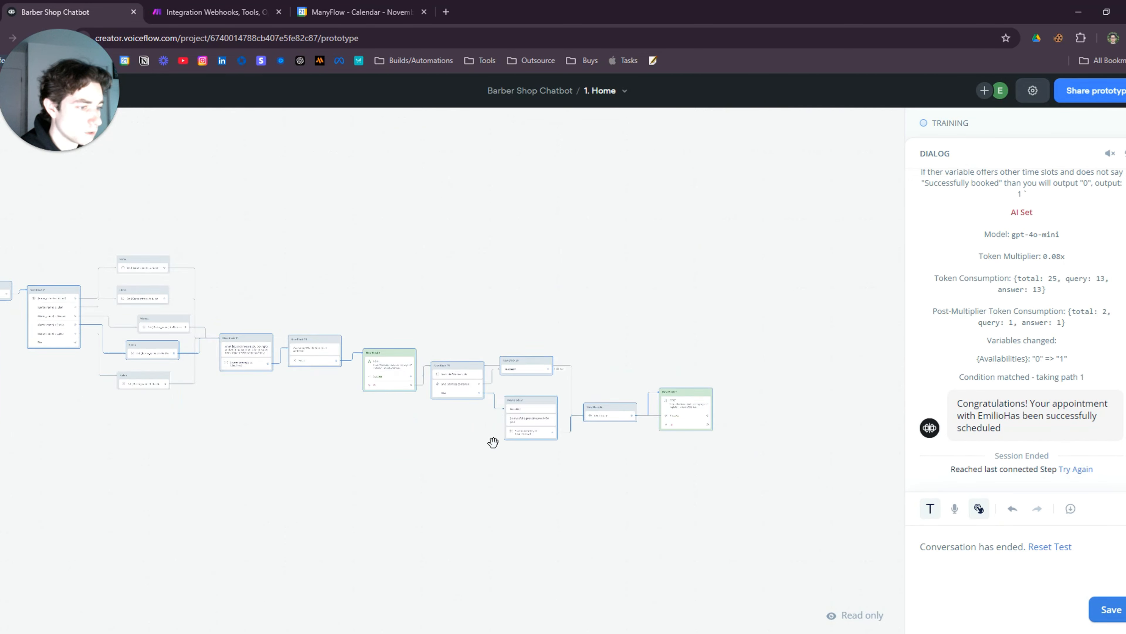
pyautogui.scroll(10, 379, 367)
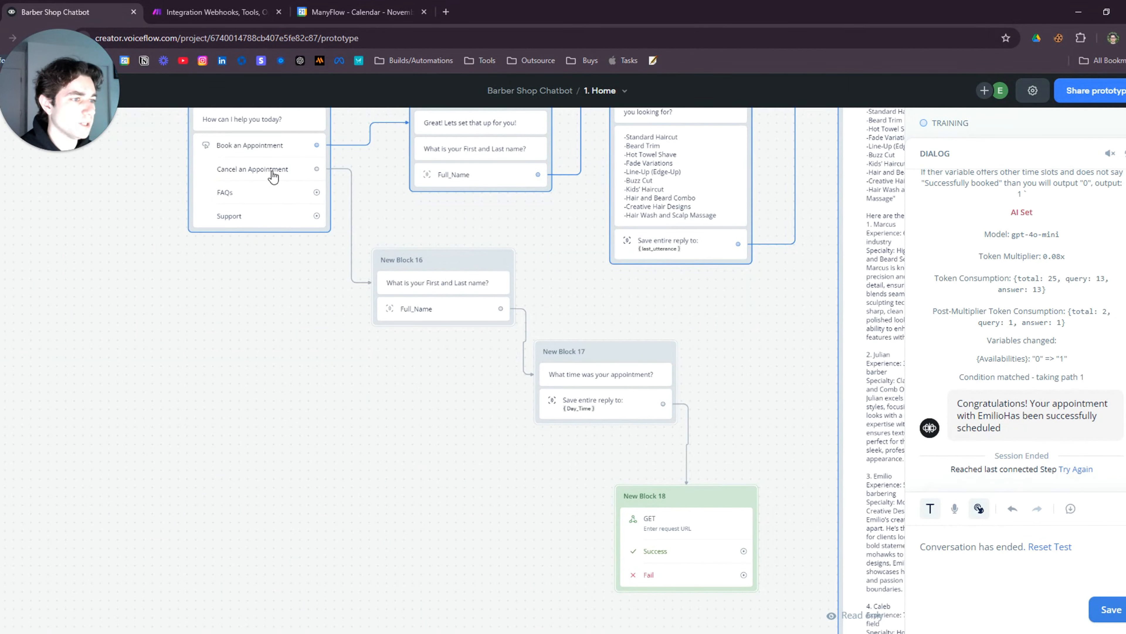
pyautogui.moveTo(505, 429); pyautogui.dragTo(376, 361)
pyautogui.scroll(2, 420, 344)
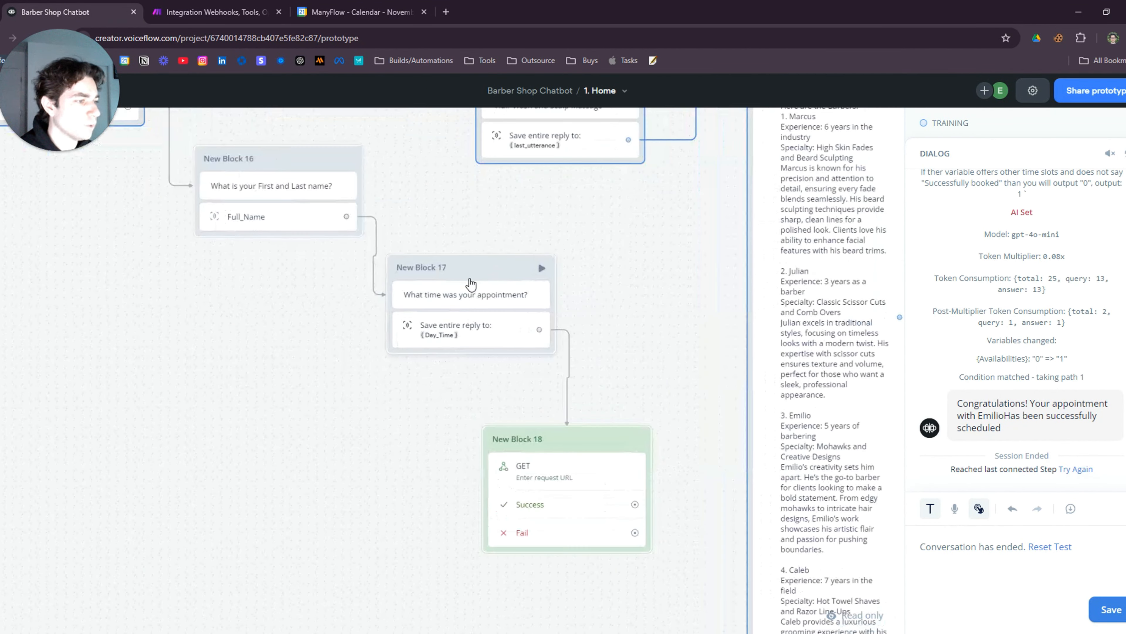
pyautogui.moveTo(454, 365); pyautogui.dragTo(403, 298)
pyautogui.moveTo(509, 373); pyautogui.dragTo(496, 344)
pyautogui.click(487, 393)
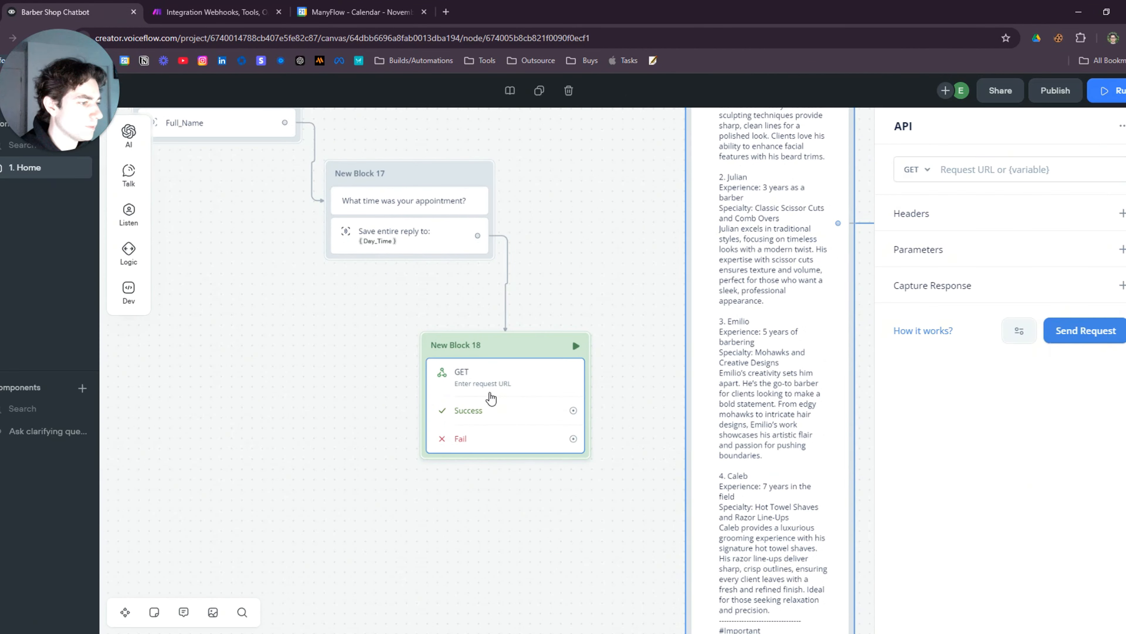
pyautogui.rightClick(516, 386)
pyautogui.click(560, 531)
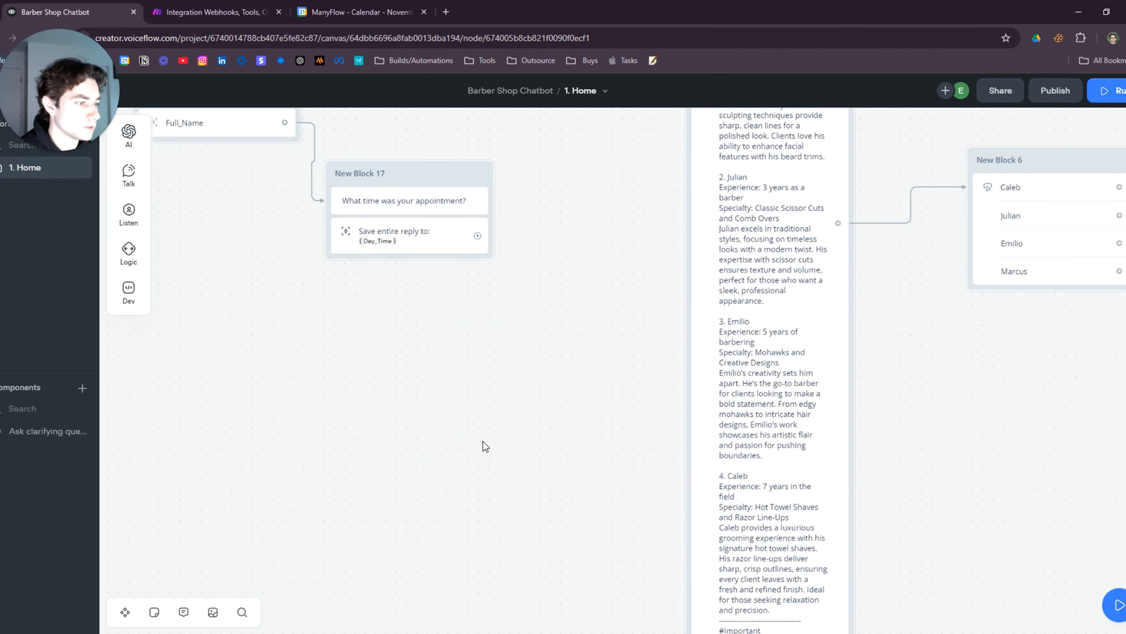
# Copy the webhook POST block from New Block 3 and paste it onto the canvas
pyautogui.scroll(-5, 498, 427)
pyautogui.hscroll(3, 754, 434)
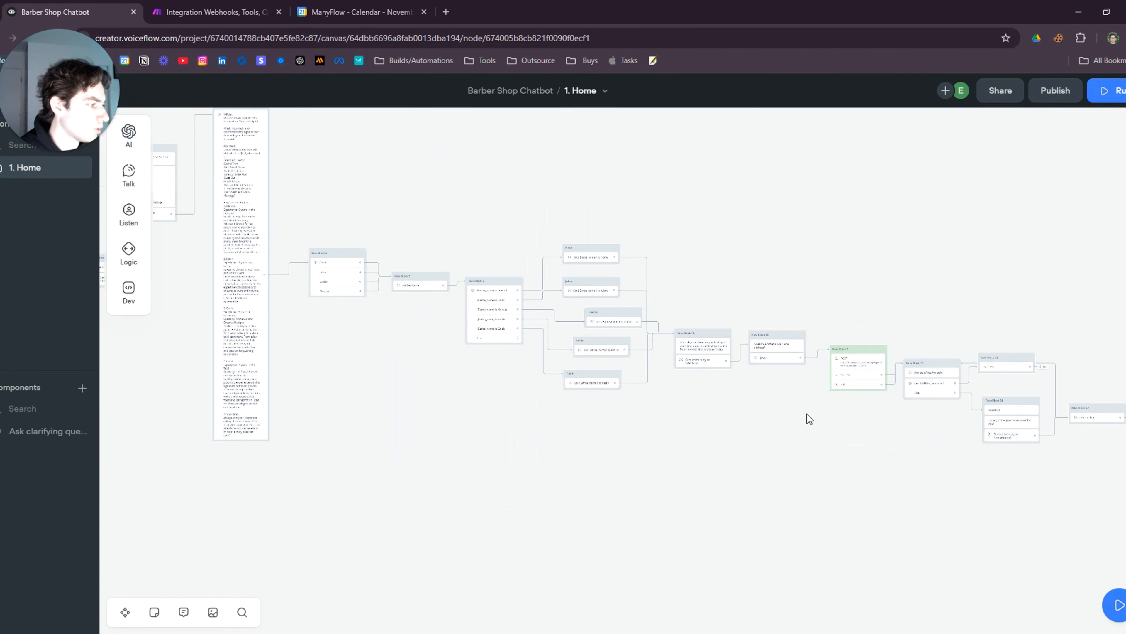
pyautogui.rightClick(855, 364)
pyautogui.click(881, 439)
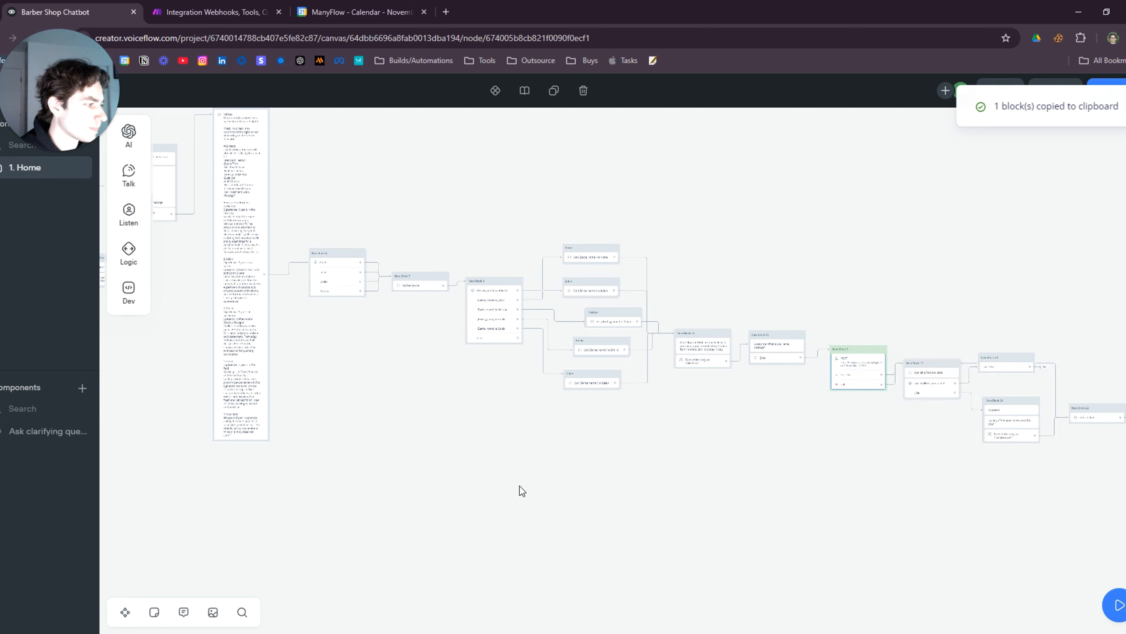
pyautogui.hscroll(-6, 510, 483)
pyautogui.scroll(5, 639, 390)
pyautogui.rightClick(629, 373)
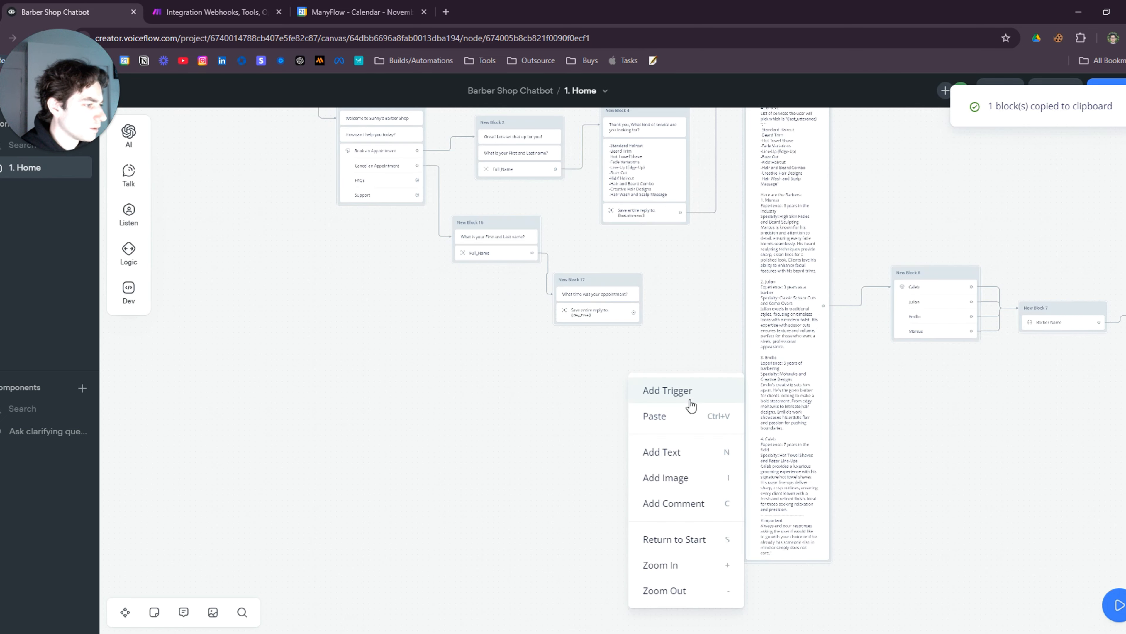
pyautogui.click(670, 413)
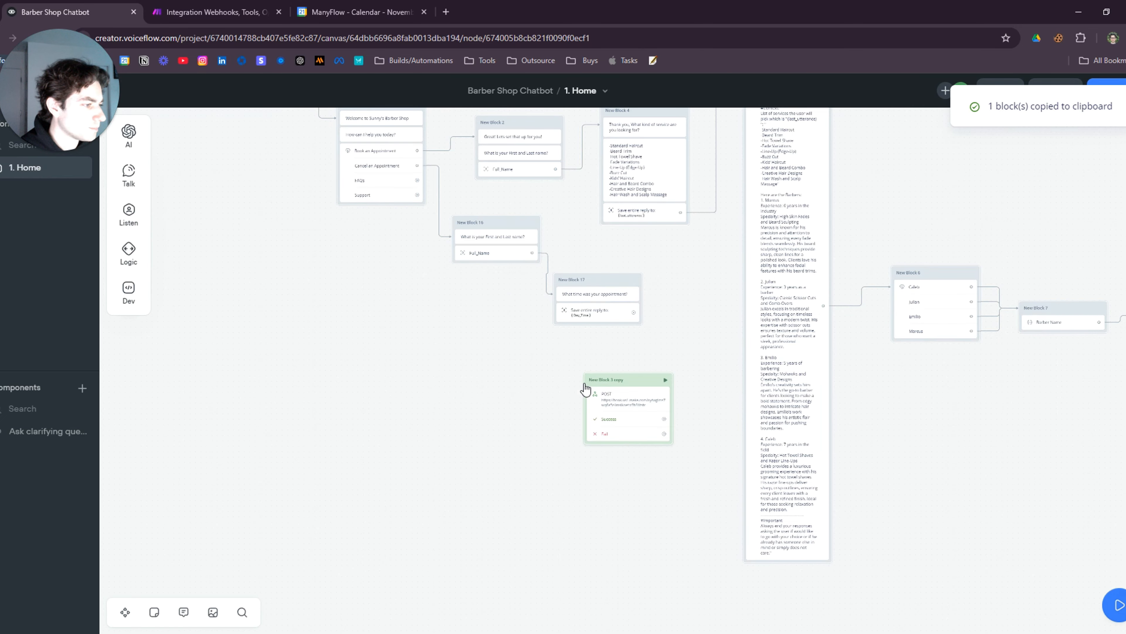
# Link New Block 17's appointment-time question to the top of the pasted webhook block
pyautogui.scroll(4, 537, 384)
pyautogui.moveTo(694, 271); pyautogui.dragTo(696, 399)
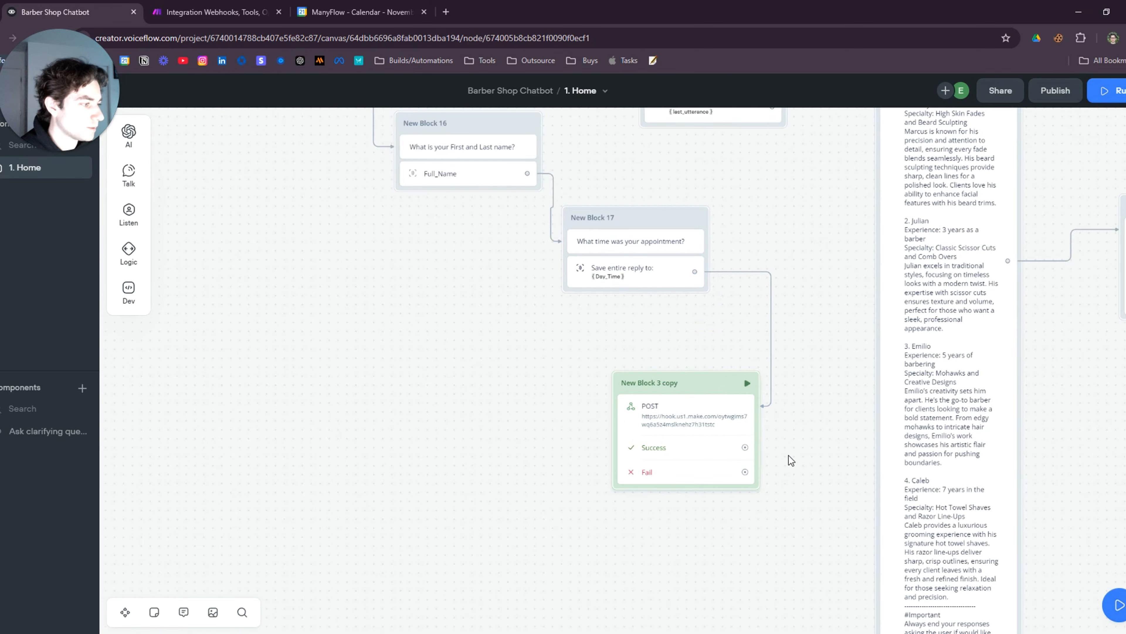
pyautogui.scroll(2, 790, 457)
pyautogui.moveTo(783, 457); pyautogui.dragTo(644, 405)
pyautogui.moveTo(547, 196); pyautogui.dragTo(590, 281)
# Open the copied block's POST request settings and find the Body data section
pyautogui.click(571, 316)
pyautogui.click(549, 327)
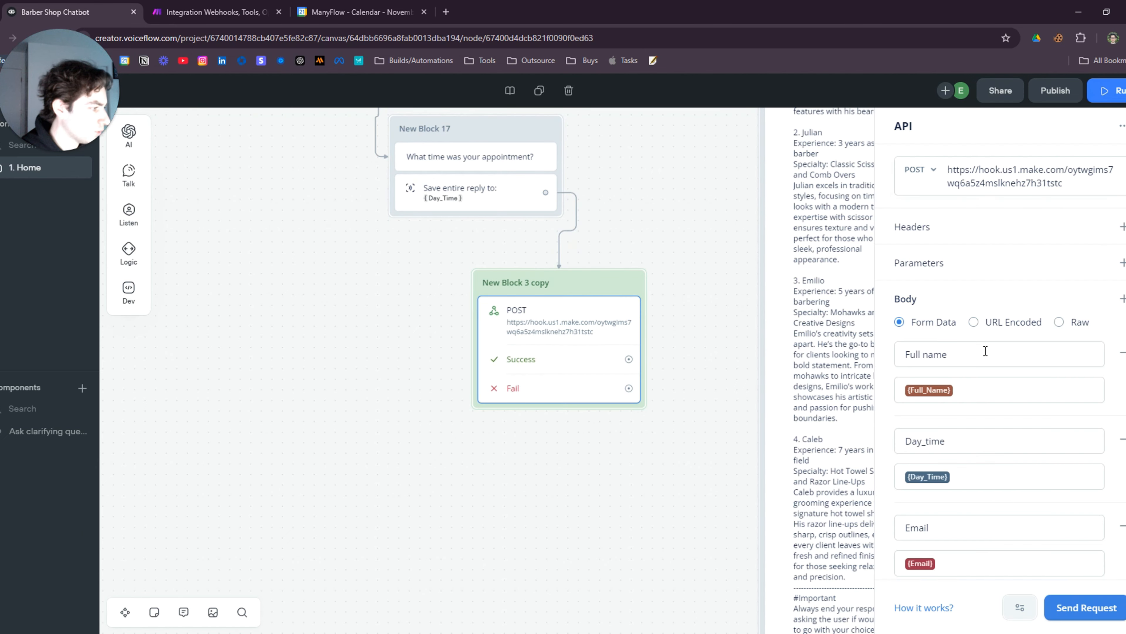
pyautogui.scroll(-6, 1025, 353)
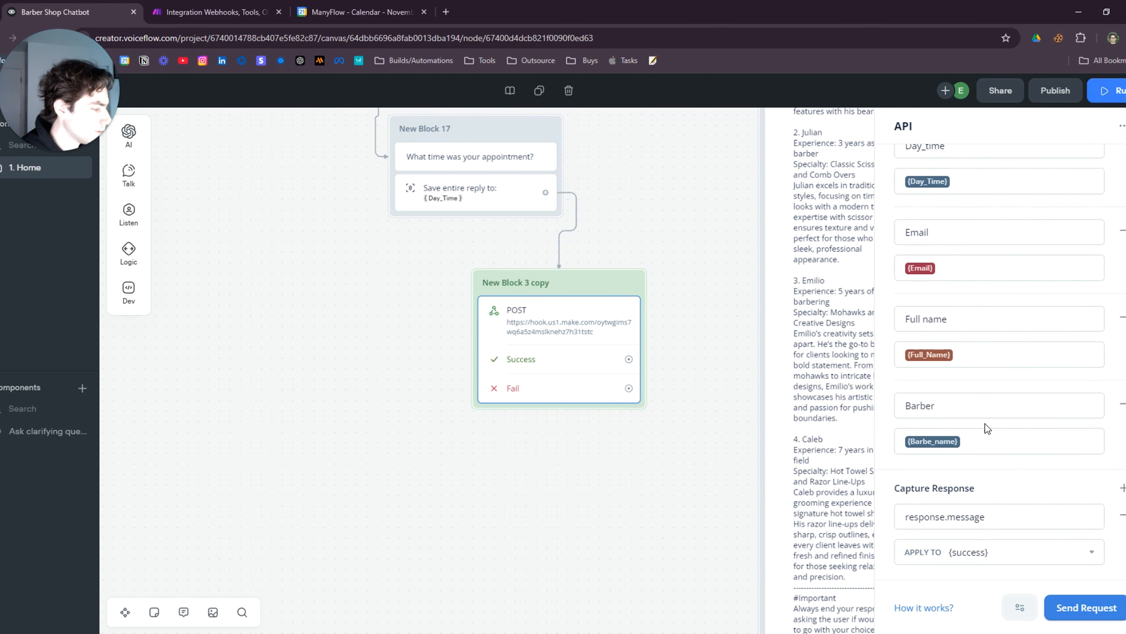
pyautogui.scroll(2, 987, 428)
pyautogui.scroll(4, 1001, 310)
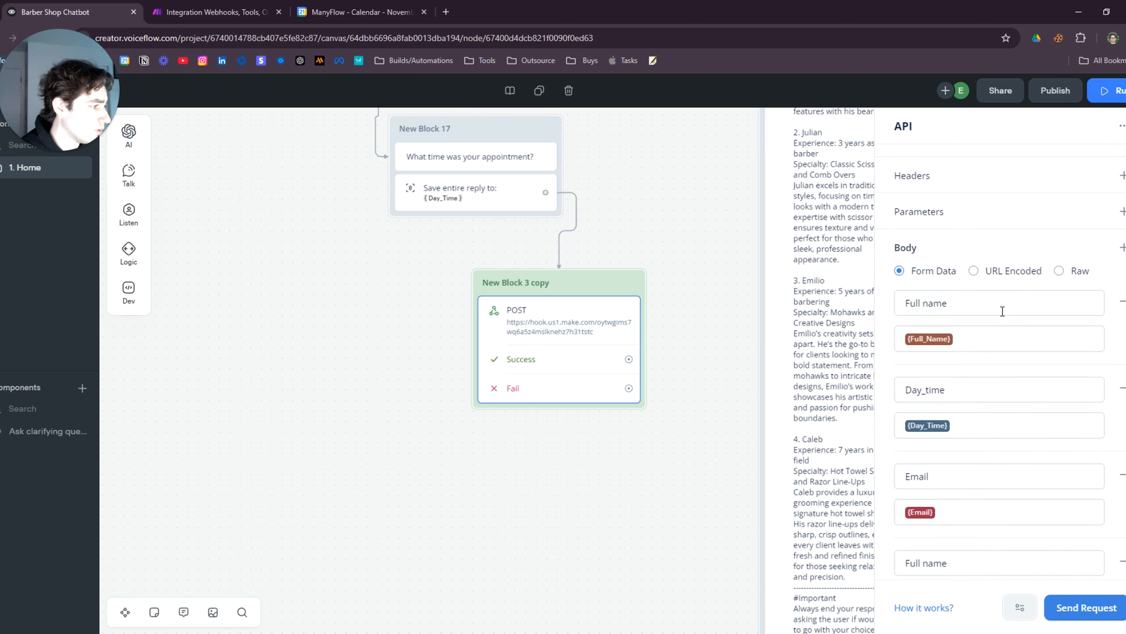
pyautogui.scroll(-6, 1001, 310)
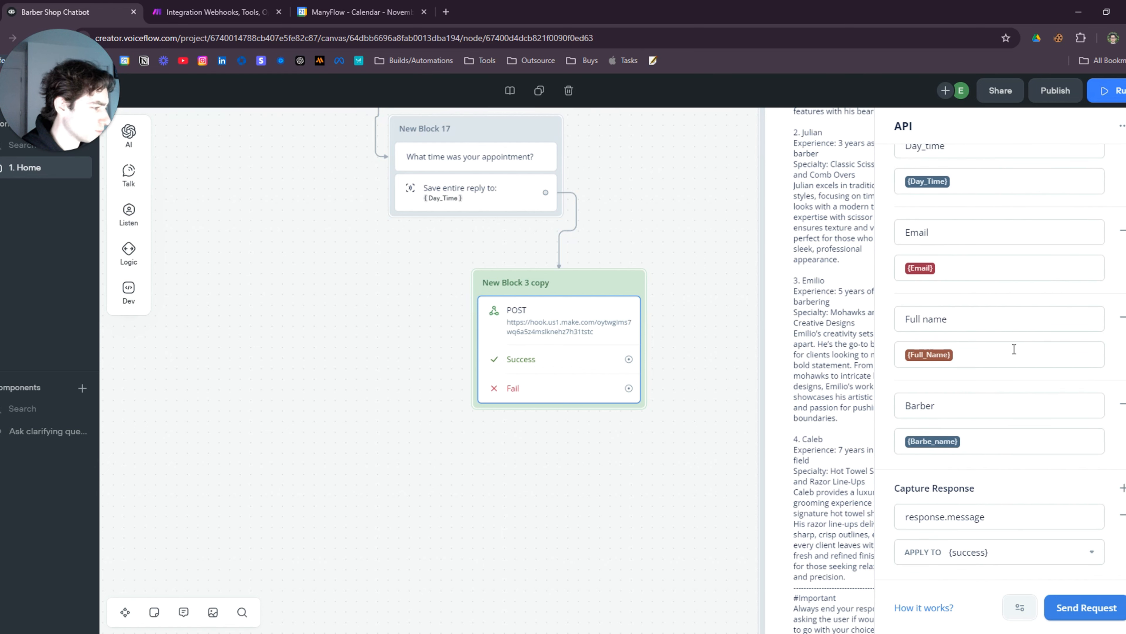
pyautogui.scroll(6, 1014, 349)
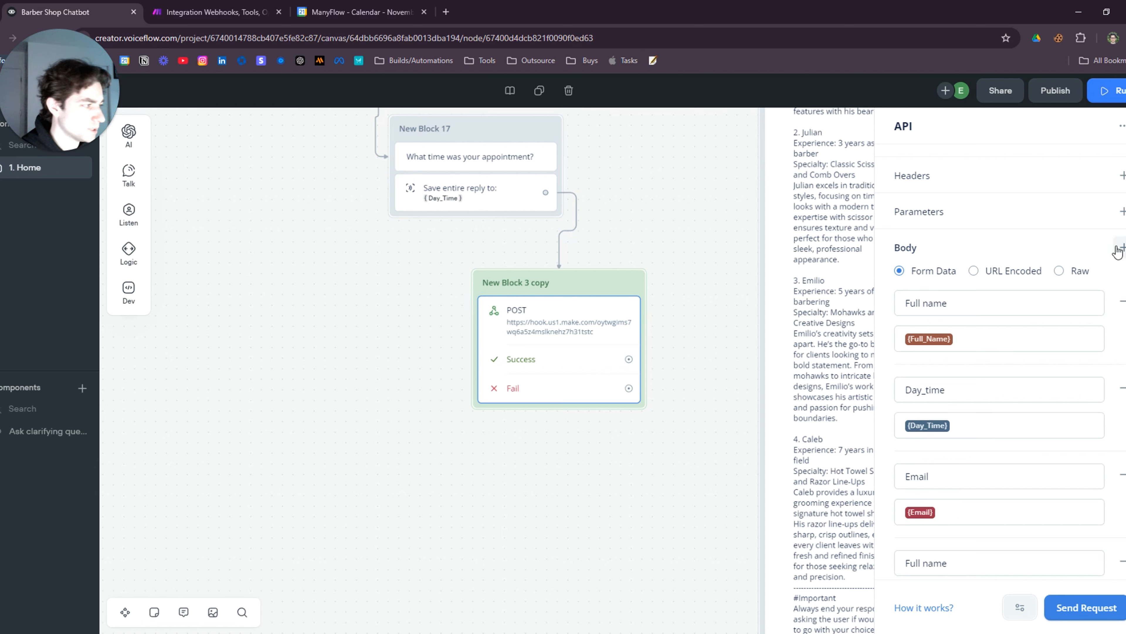
pyautogui.scroll(-4, 1056, 270)
pyautogui.scroll(-4, 1056, 270)
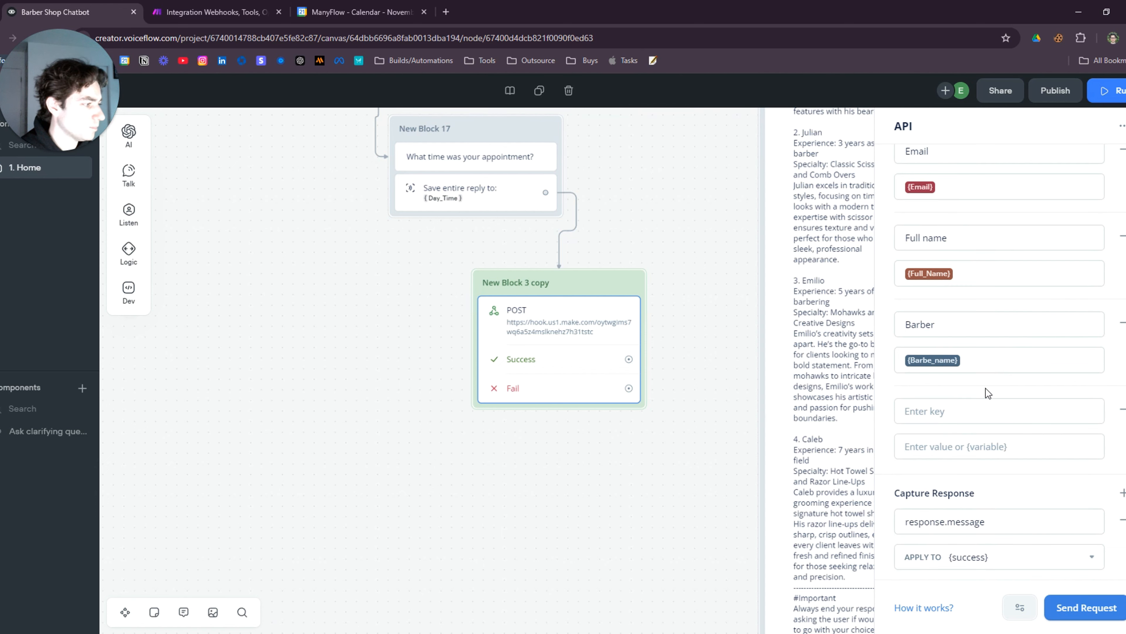
# Add a body entry with key Type and value Cancel
pyautogui.click(948, 412)
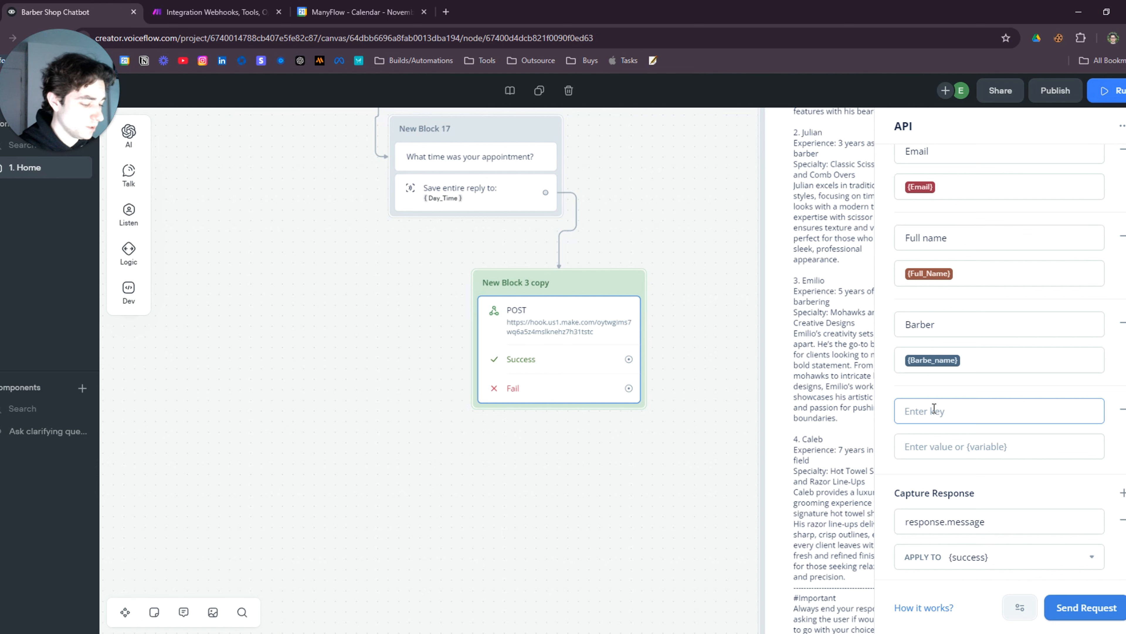
pyautogui.write('Type')
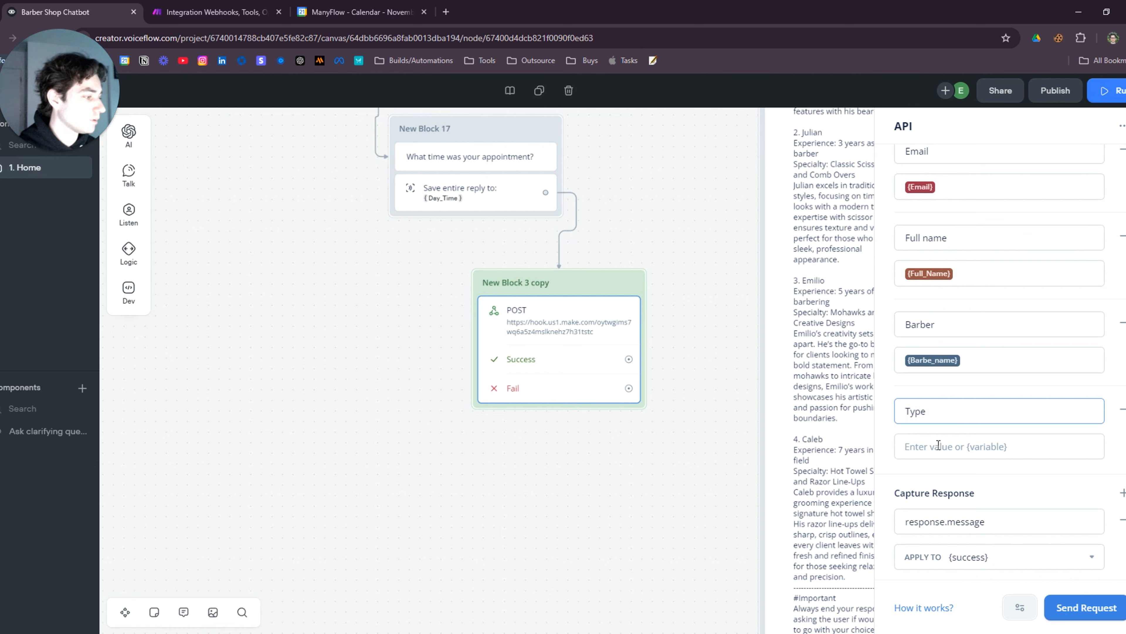
pyautogui.click(939, 445)
pyautogui.write('cel')
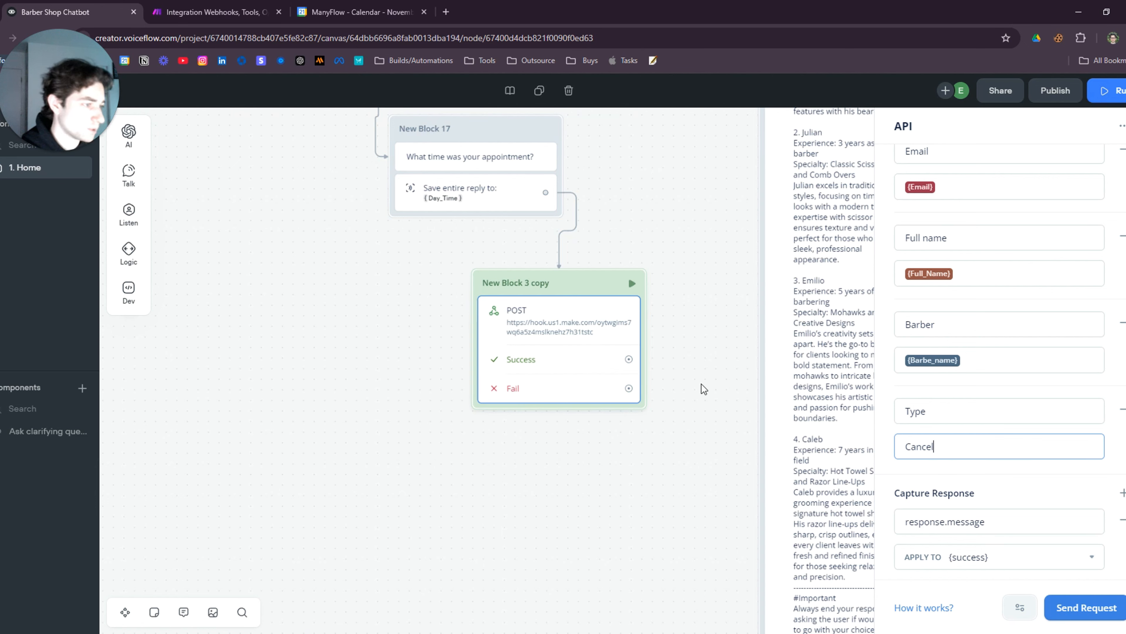
pyautogui.click(646, 457)
pyautogui.scroll(-6, 576, 488)
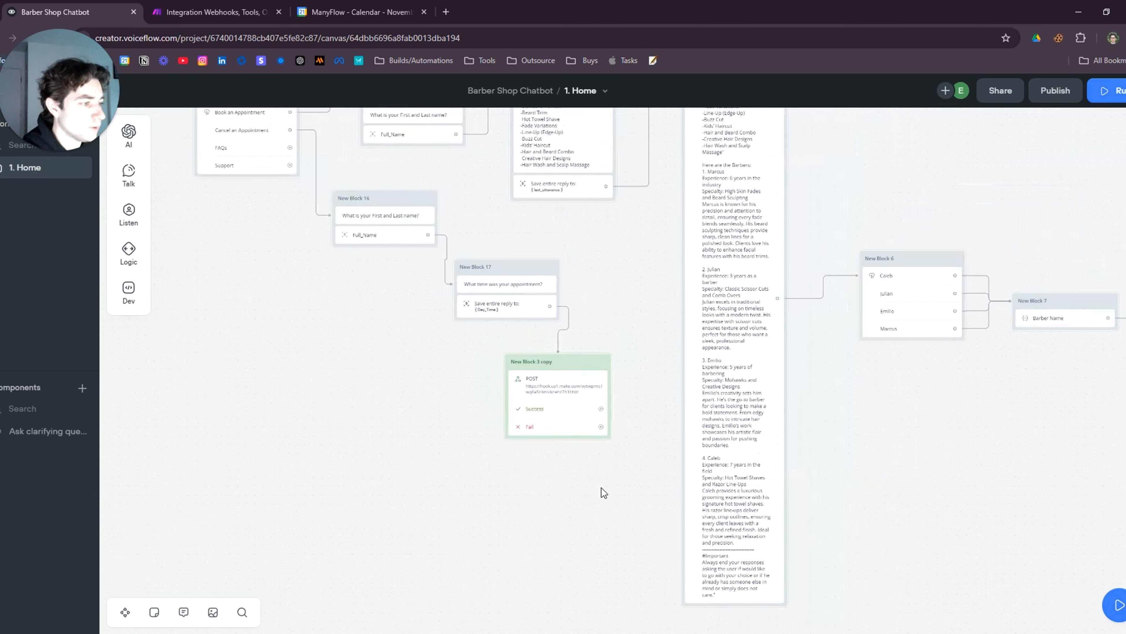
# In Make, unlink the Webhooks module from Tools and run the scenario once to await data
pyautogui.click(217, 12)
pyautogui.scroll(5, 405, 413)
pyautogui.moveTo(433, 402); pyautogui.dragTo(262, 458)
pyautogui.click(583, 352)
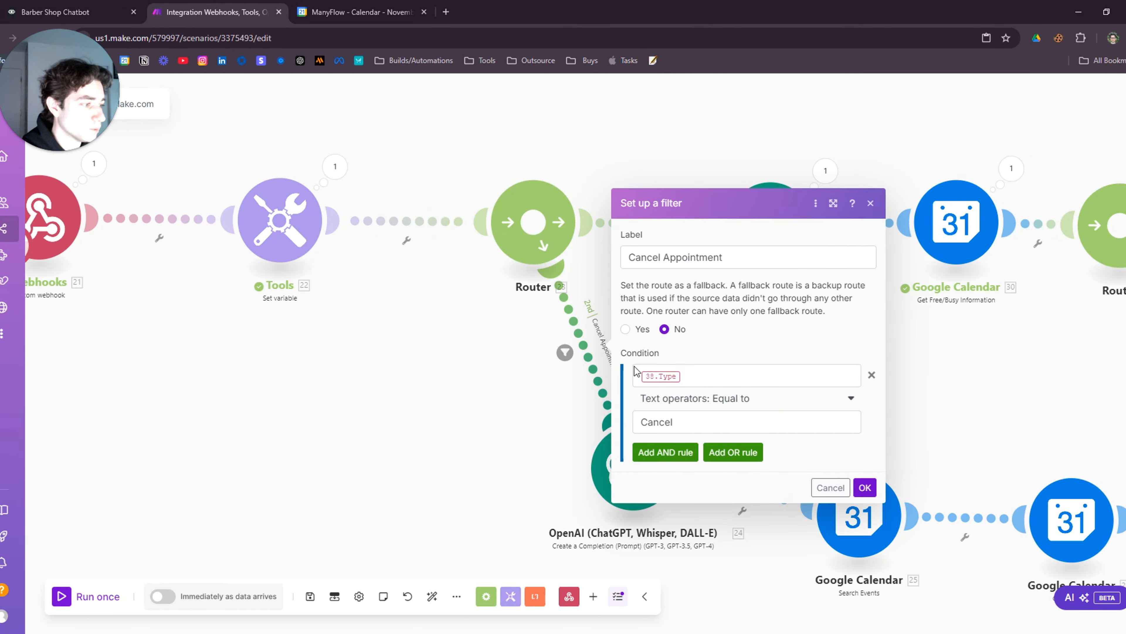
pyautogui.click(703, 375)
pyautogui.scroll(-3, 376, 443)
pyautogui.scroll(3, 377, 443)
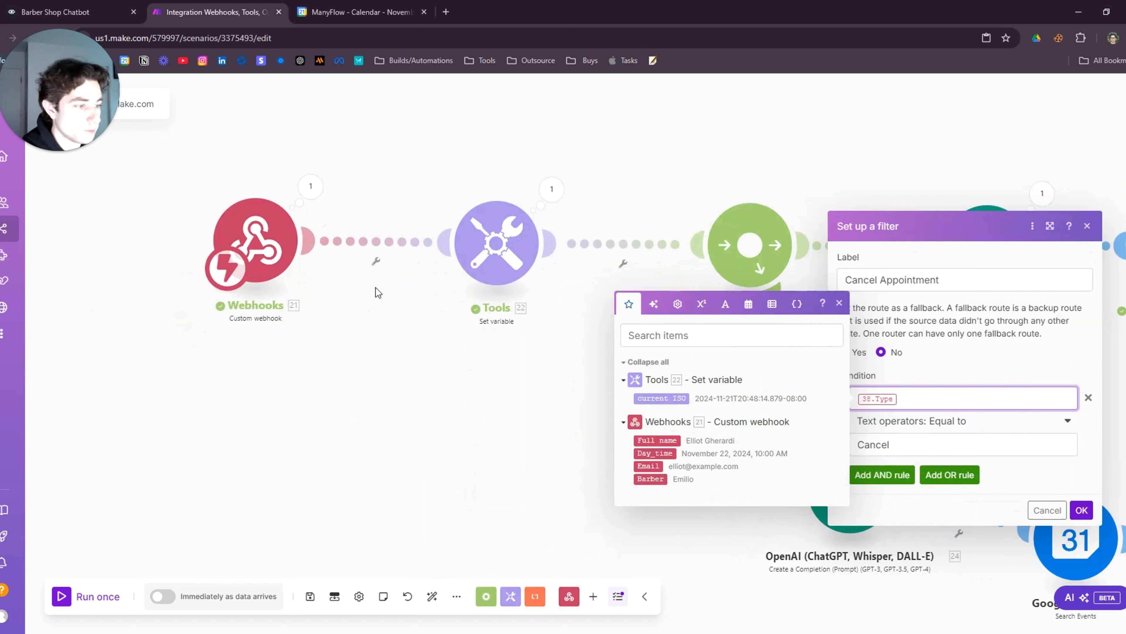
pyautogui.rightClick(398, 245)
pyautogui.click(443, 275)
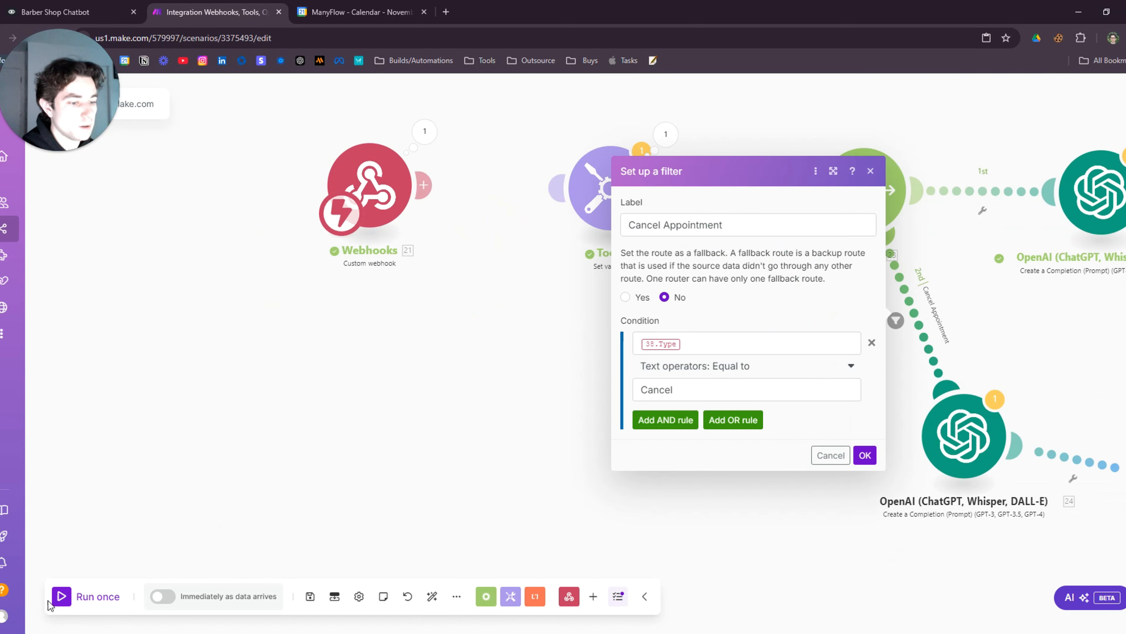
pyautogui.click(61, 596)
pyautogui.click(235, 610)
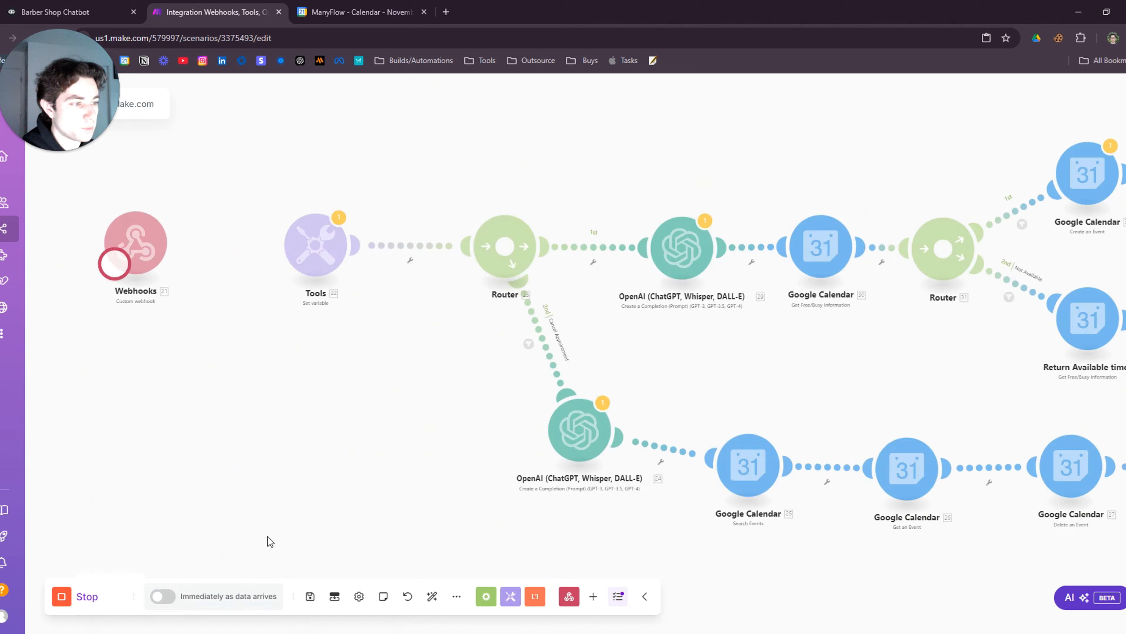
# Send a test of the copied webhook request from Voiceflow using sample values
pyautogui.click(67, 12)
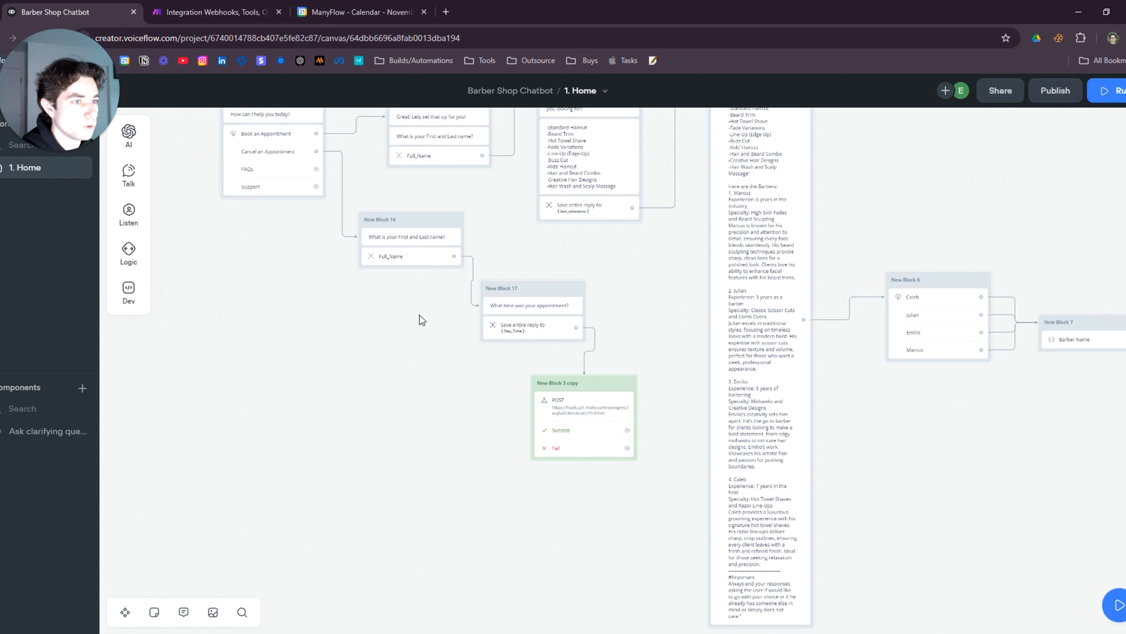
pyautogui.rightClick(572, 430)
pyautogui.click(549, 418)
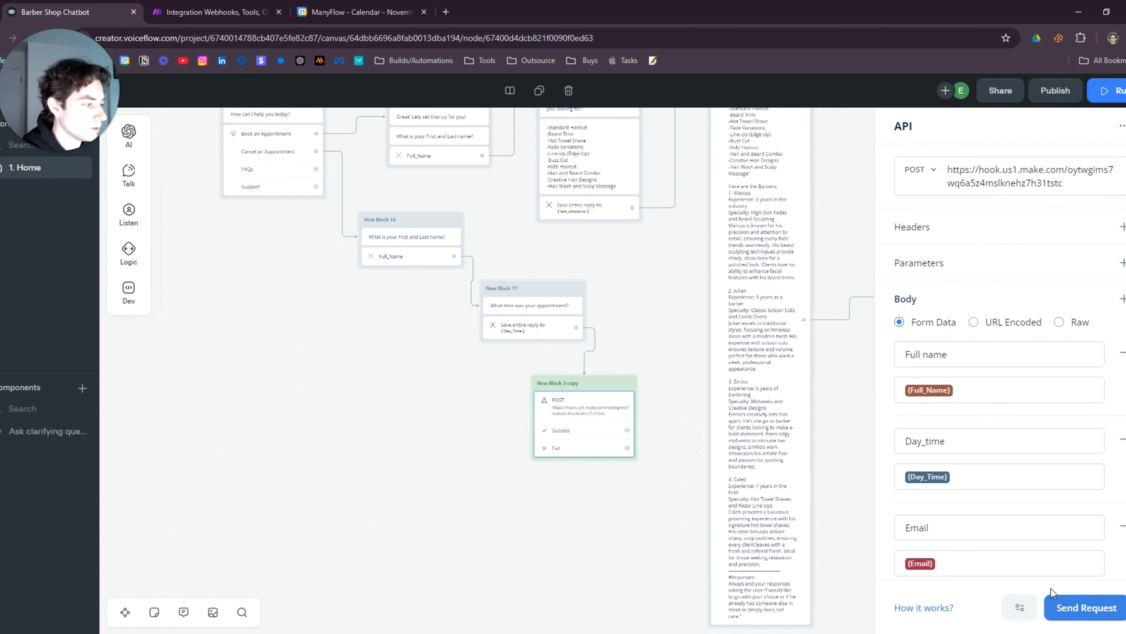
pyautogui.click(1088, 608)
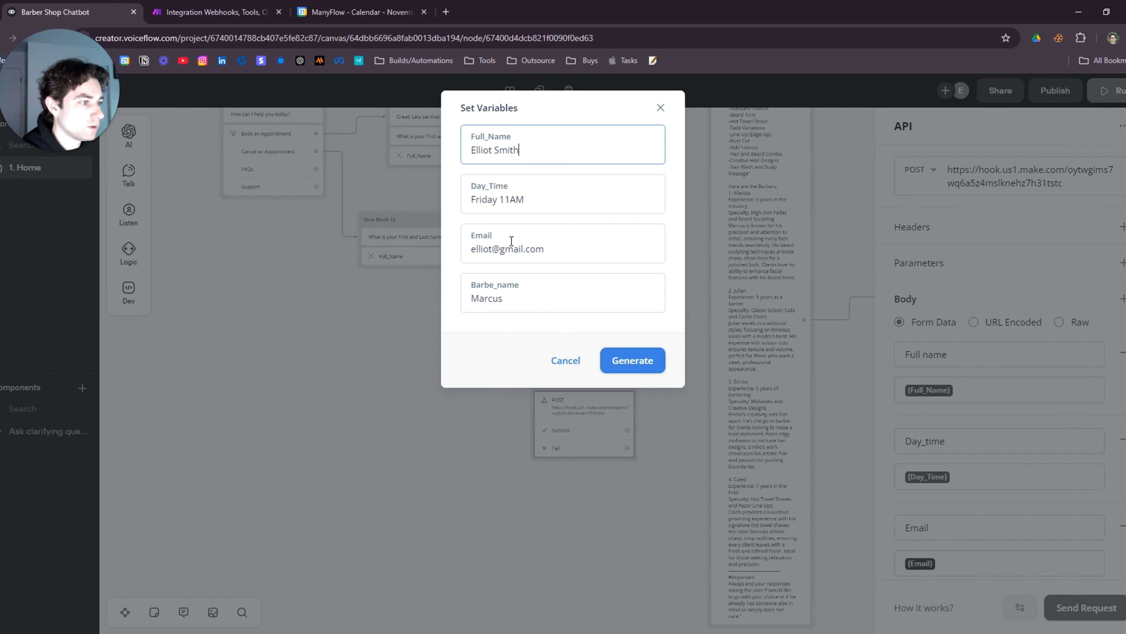
pyautogui.click(628, 360)
# Relink Webhooks to Tools and check the received bundle's Type: Cancel field
pyautogui.hotkey('ctrl', 'Tab')
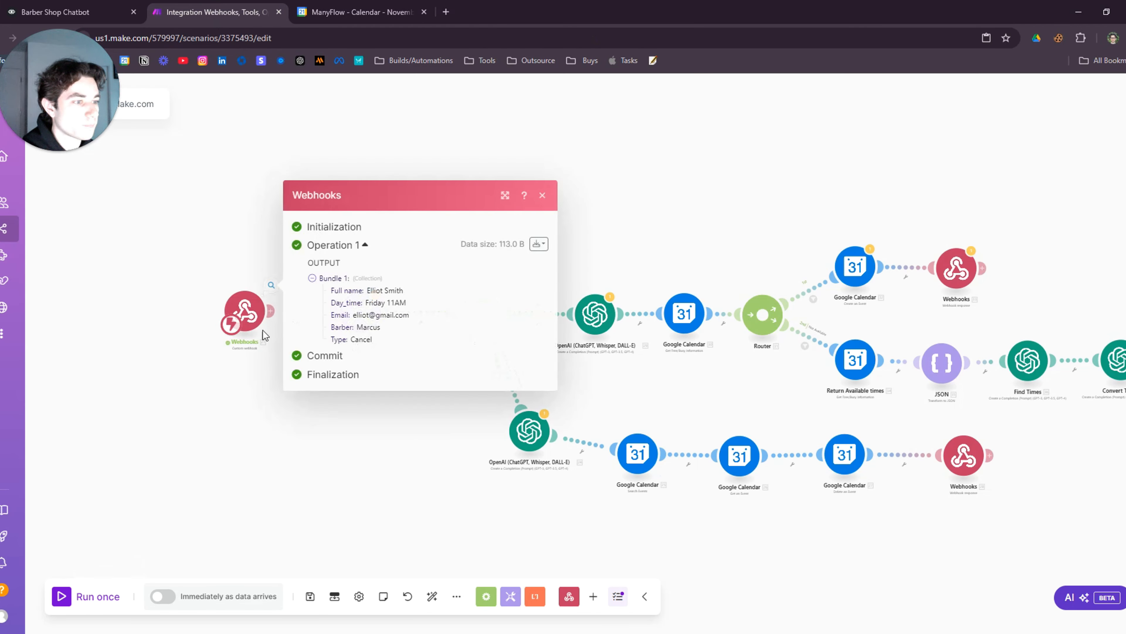
pyautogui.click(239, 381)
pyautogui.scroll(5, 240, 382)
pyautogui.moveTo(250, 204); pyautogui.dragTo(334, 206)
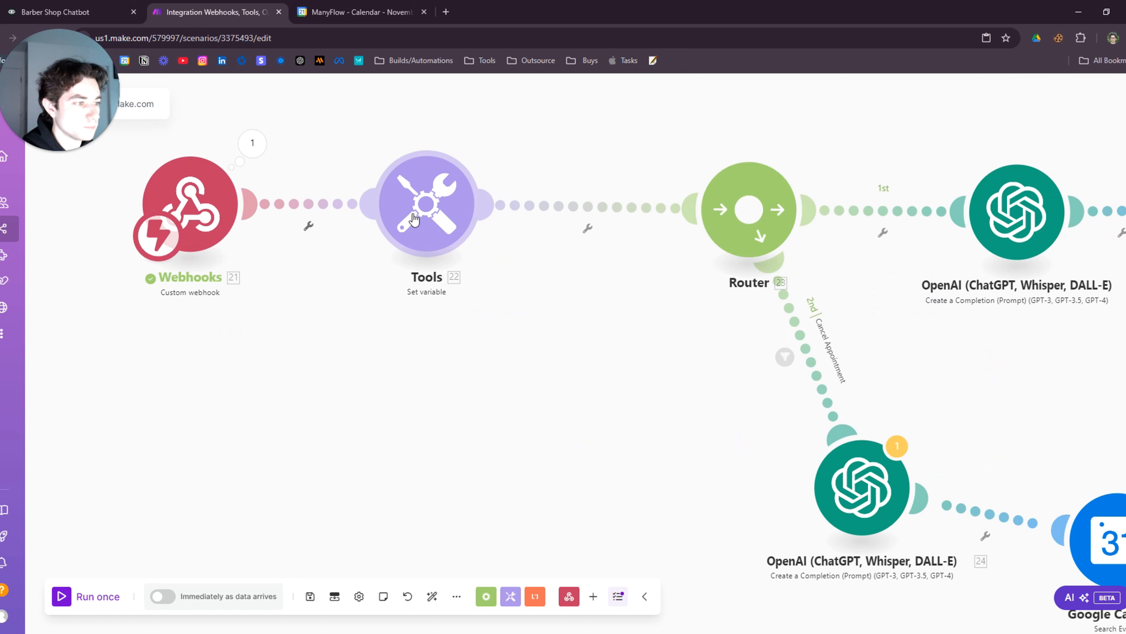
pyautogui.click(348, 217)
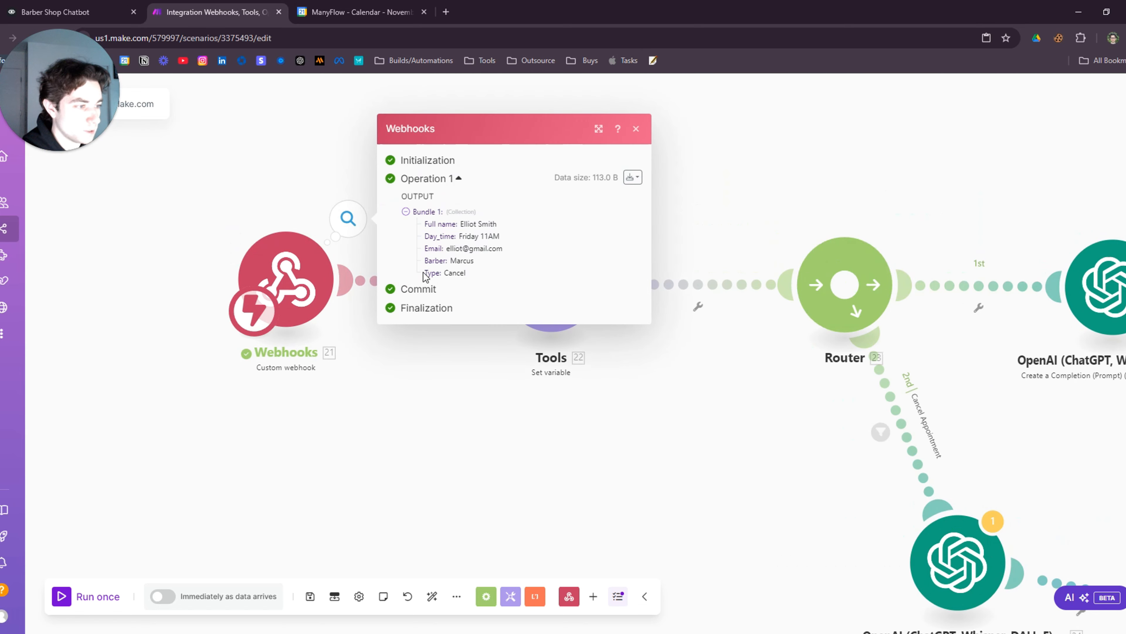
pyautogui.moveTo(423, 271); pyautogui.dragTo(468, 277)
pyautogui.click(509, 279)
pyautogui.click(418, 381)
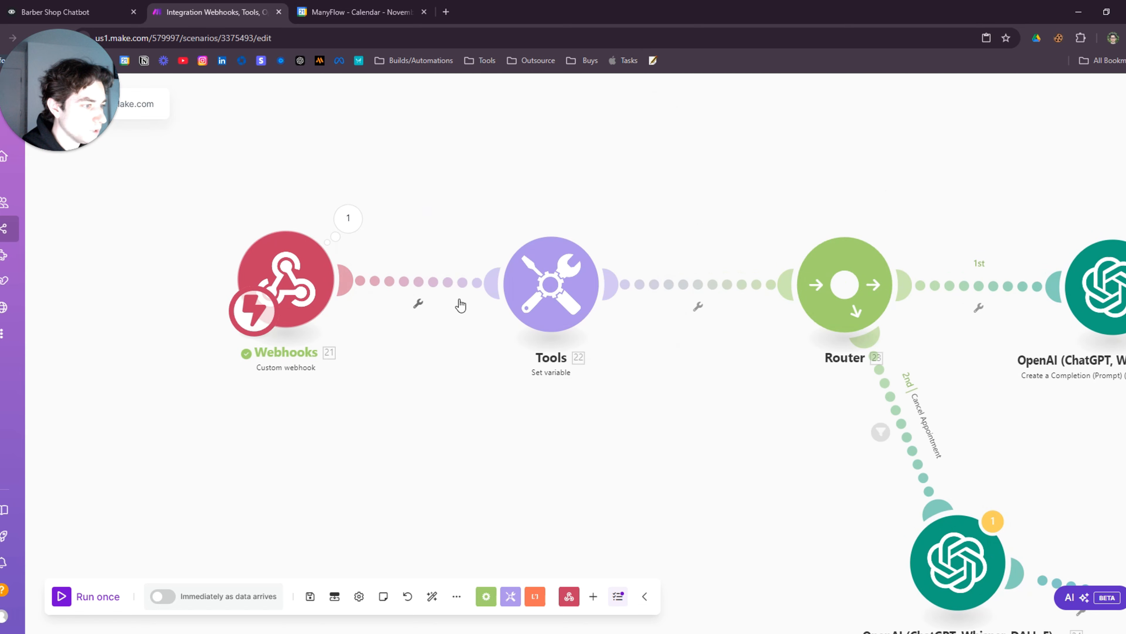
# Change the Cancel Appointment filter to check 21.Type equal to Cancel and save it
pyautogui.scroll(-1, 611, 441)
pyautogui.scroll(-2, 496, 342)
pyautogui.click(661, 333)
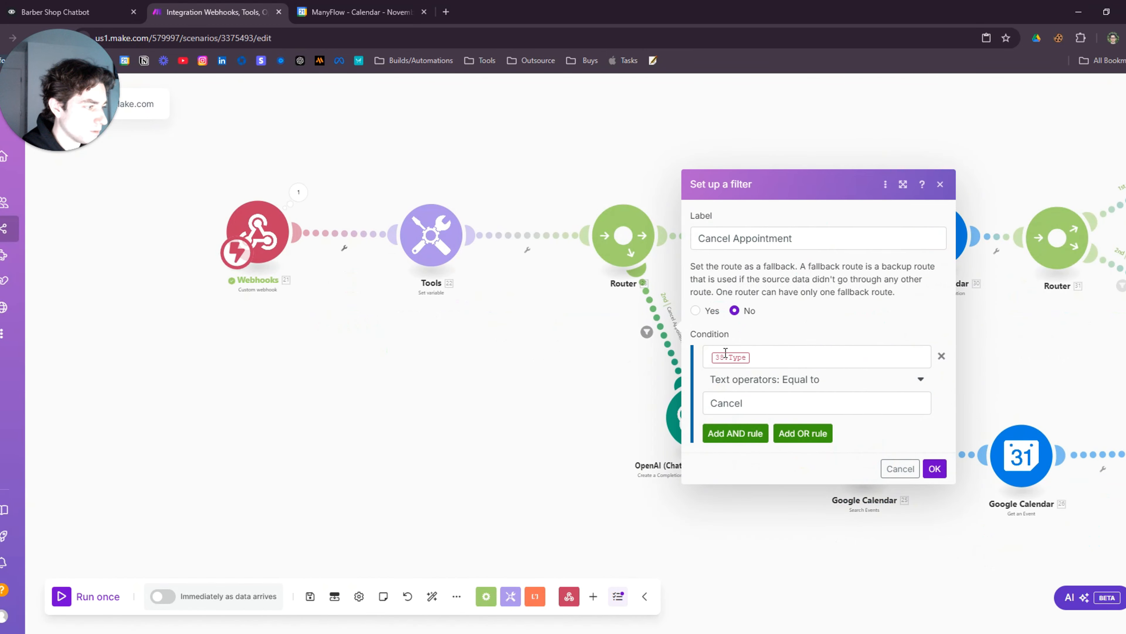
pyautogui.click(761, 356)
pyautogui.press('BackSpace')
pyautogui.click(498, 444)
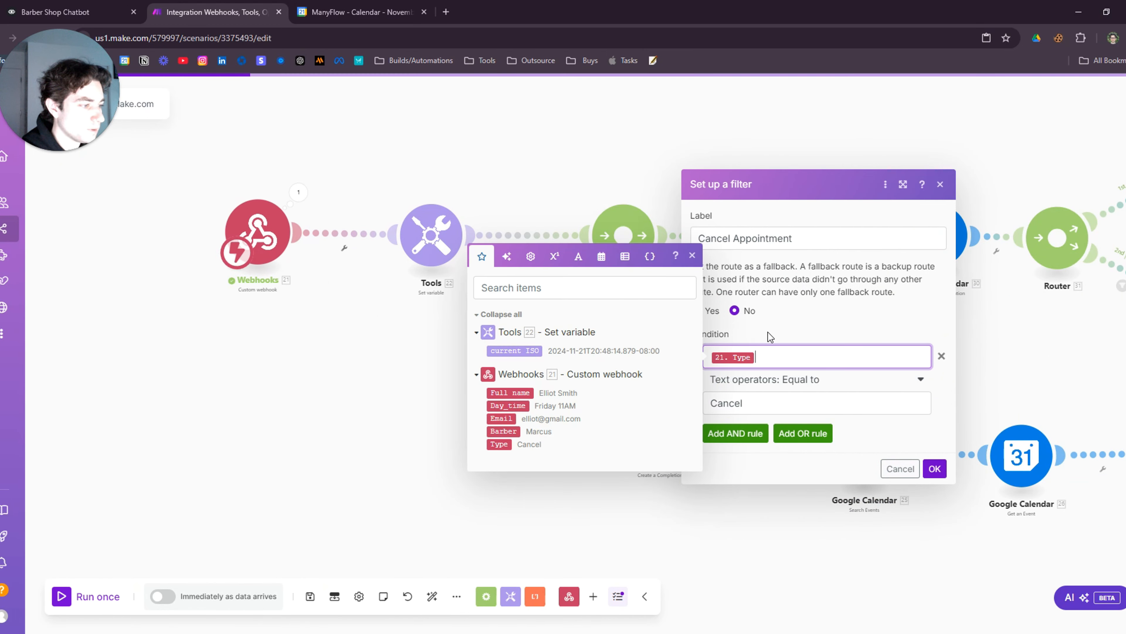
pyautogui.click(767, 296)
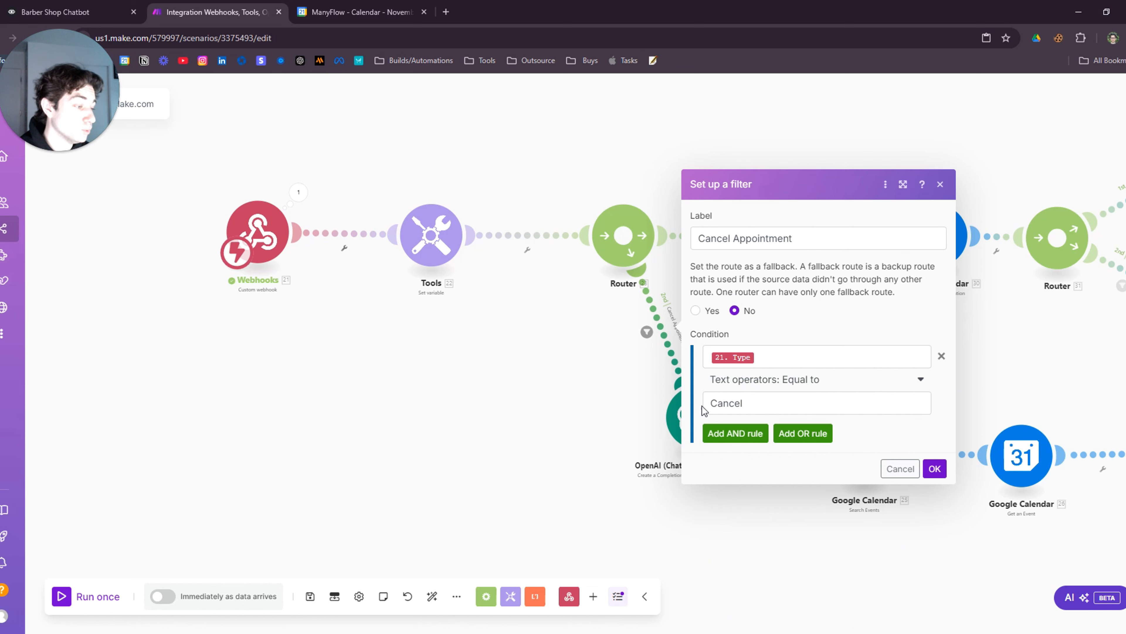
pyautogui.click(934, 469)
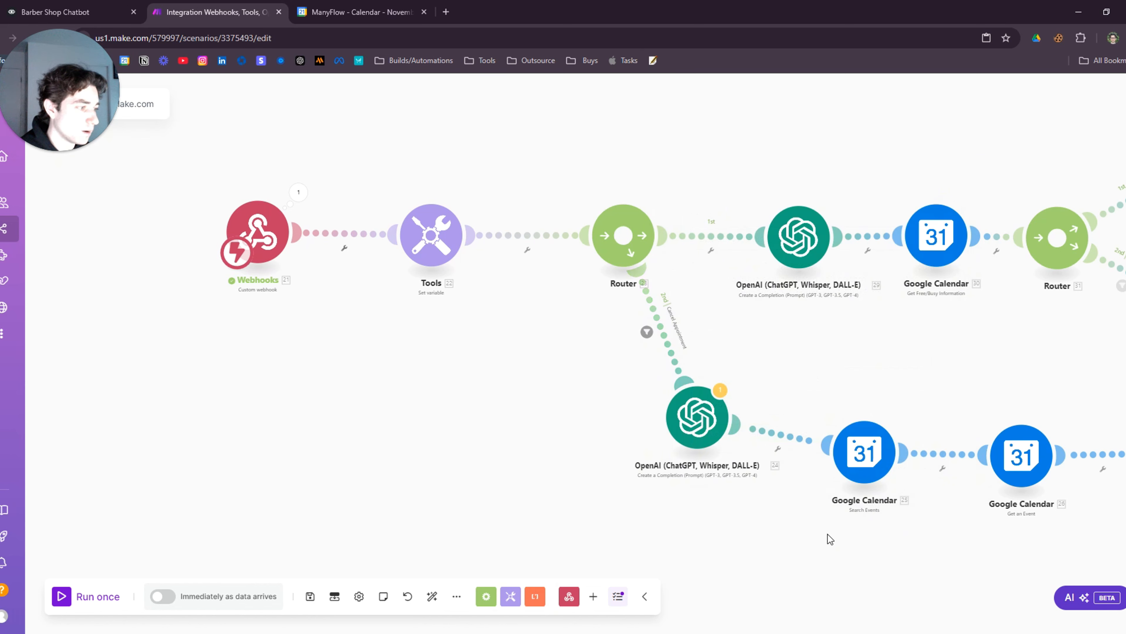
pyautogui.moveTo(622, 282); pyautogui.dragTo(560, 213)
pyautogui.scroll(-3, 649, 441)
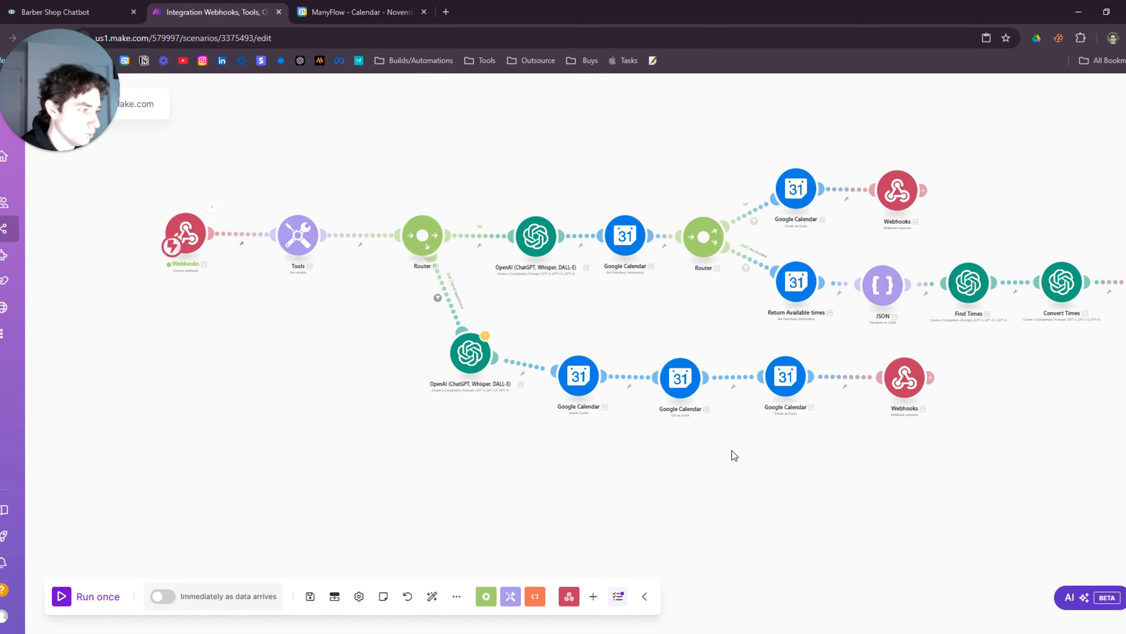
pyautogui.scroll(4, 490, 414)
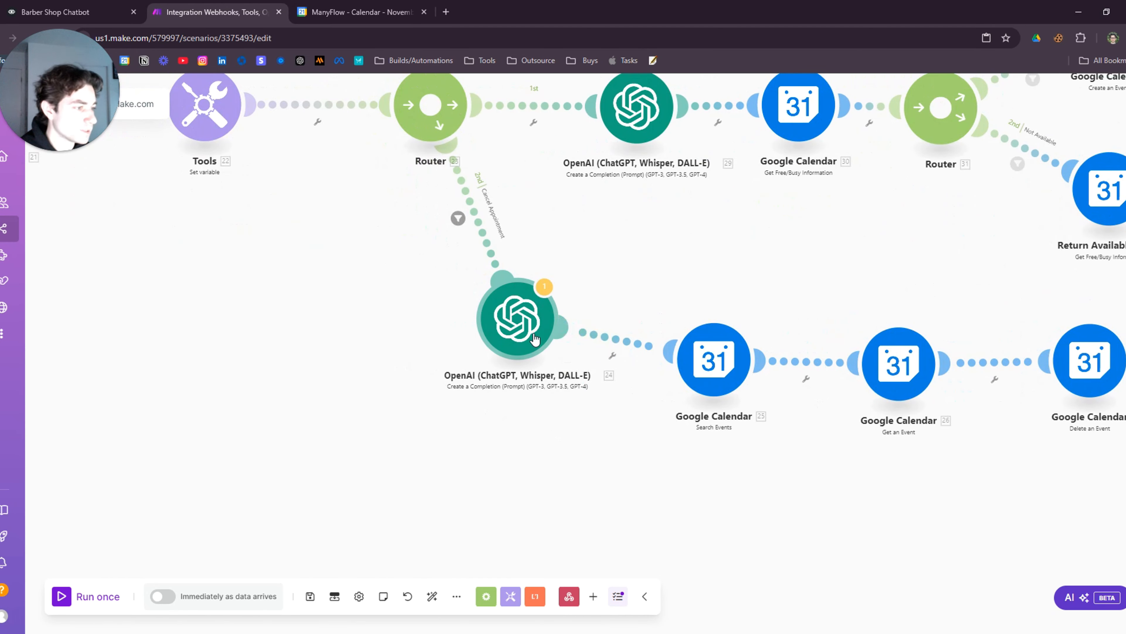
# Replace 38.DateRequested in the cancel OpenAI module's Message 2 with the webhook's Day_time
pyautogui.click(515, 316)
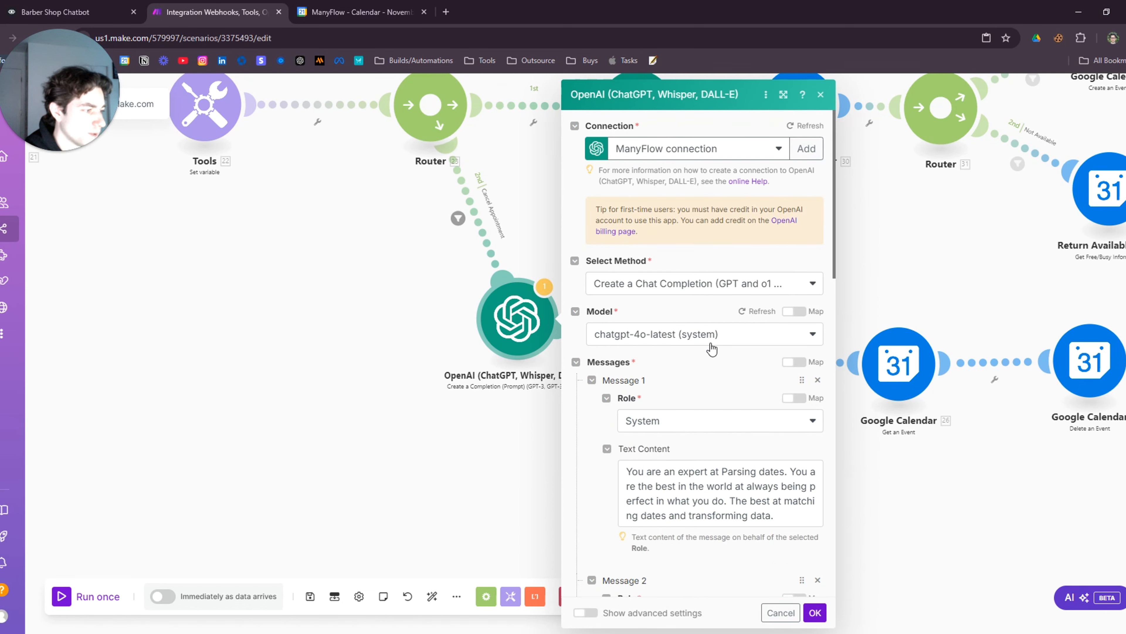
pyautogui.scroll(-7, 712, 349)
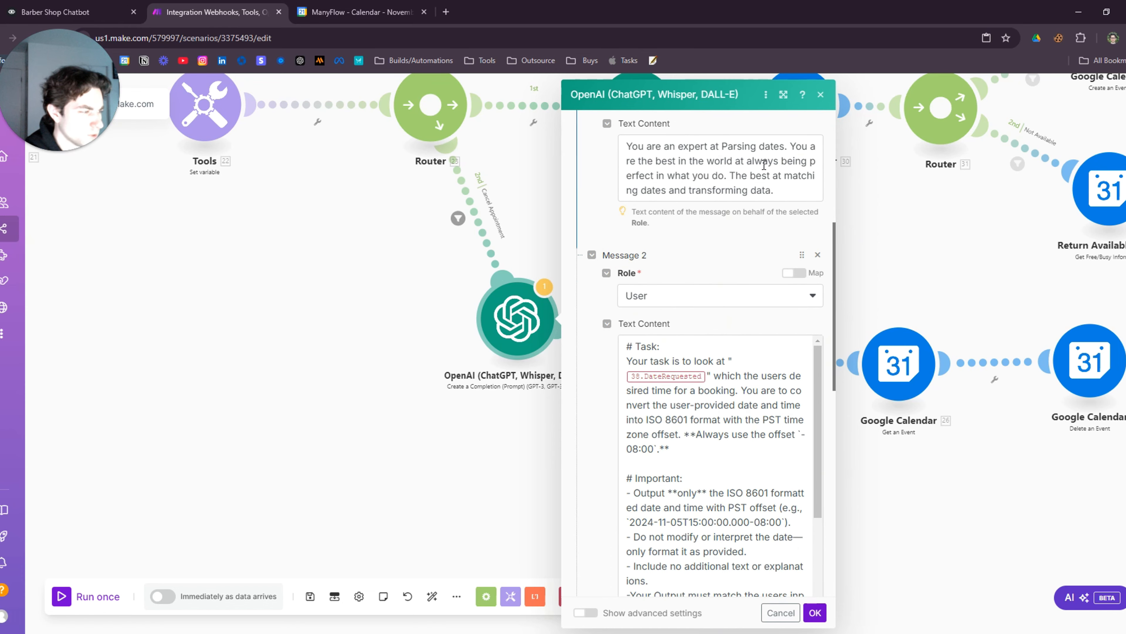
pyautogui.click(710, 375)
pyautogui.press('BackSpace')
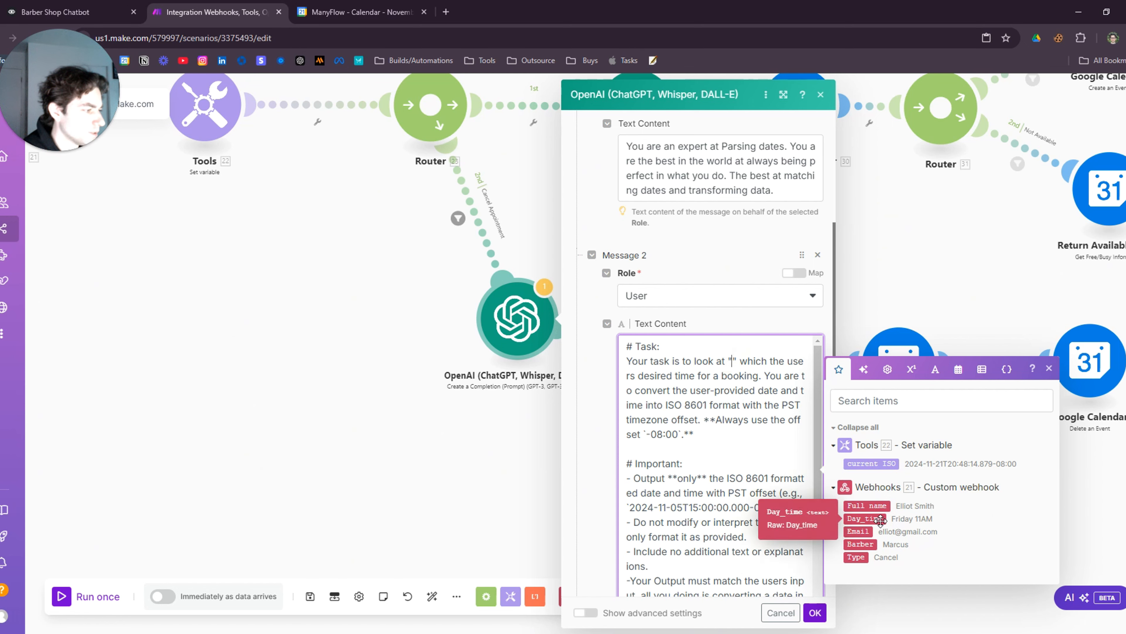
pyautogui.click(881, 519)
pyautogui.scroll(-3, 714, 399)
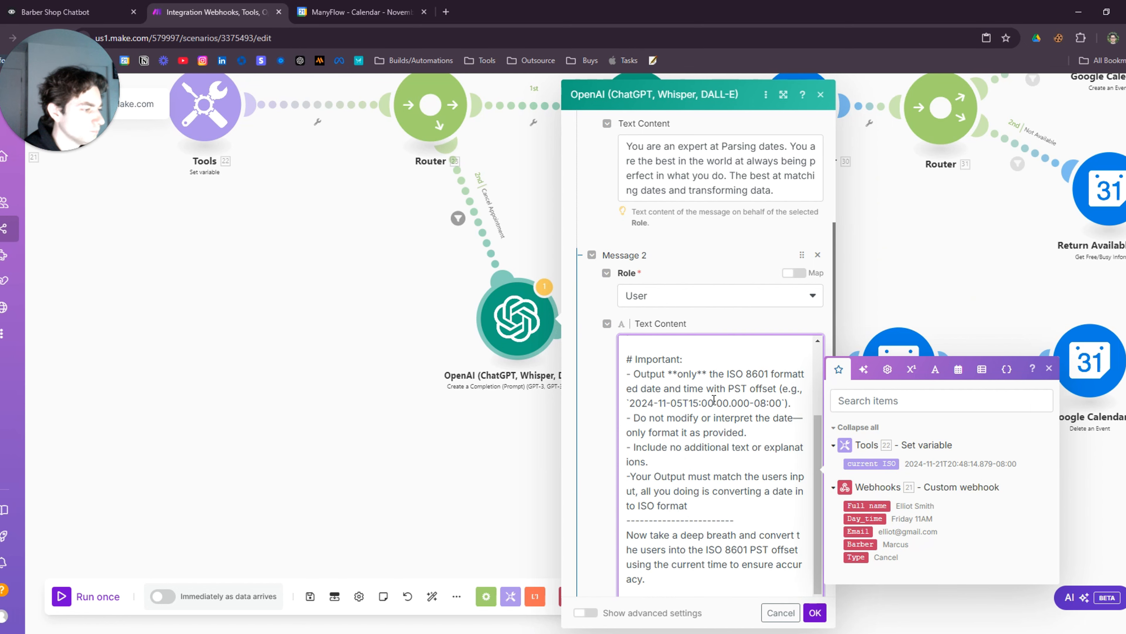
pyautogui.scroll(3, 714, 400)
# Review the cancel branch's Search Events and Get an Event module settings
pyautogui.click(804, 606)
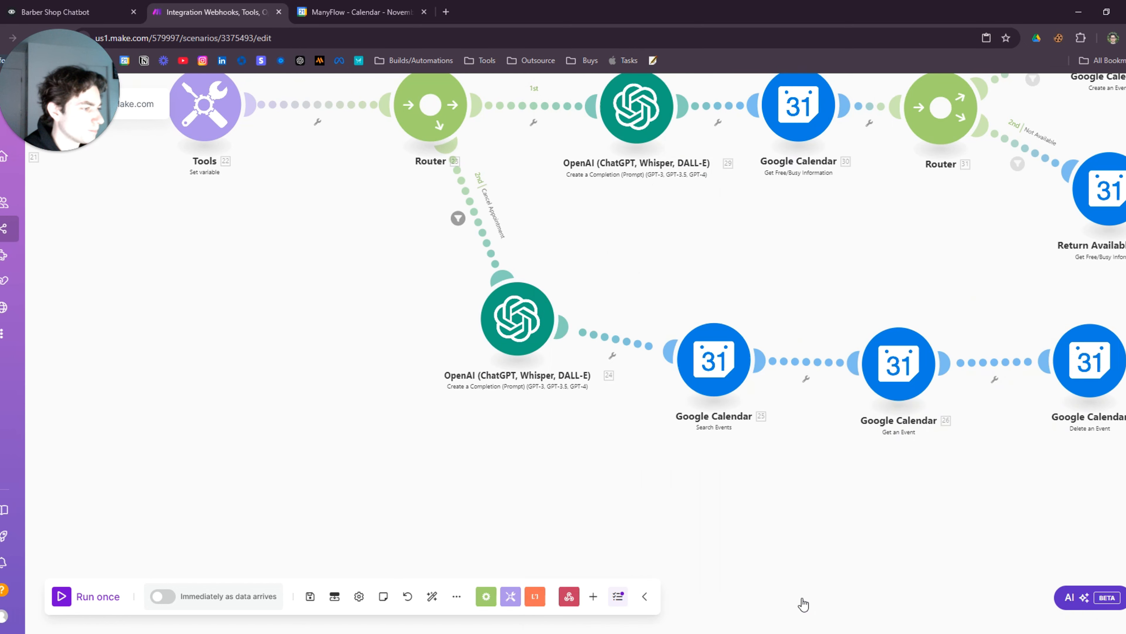
pyautogui.moveTo(773, 492); pyautogui.dragTo(616, 445)
pyautogui.click(562, 331)
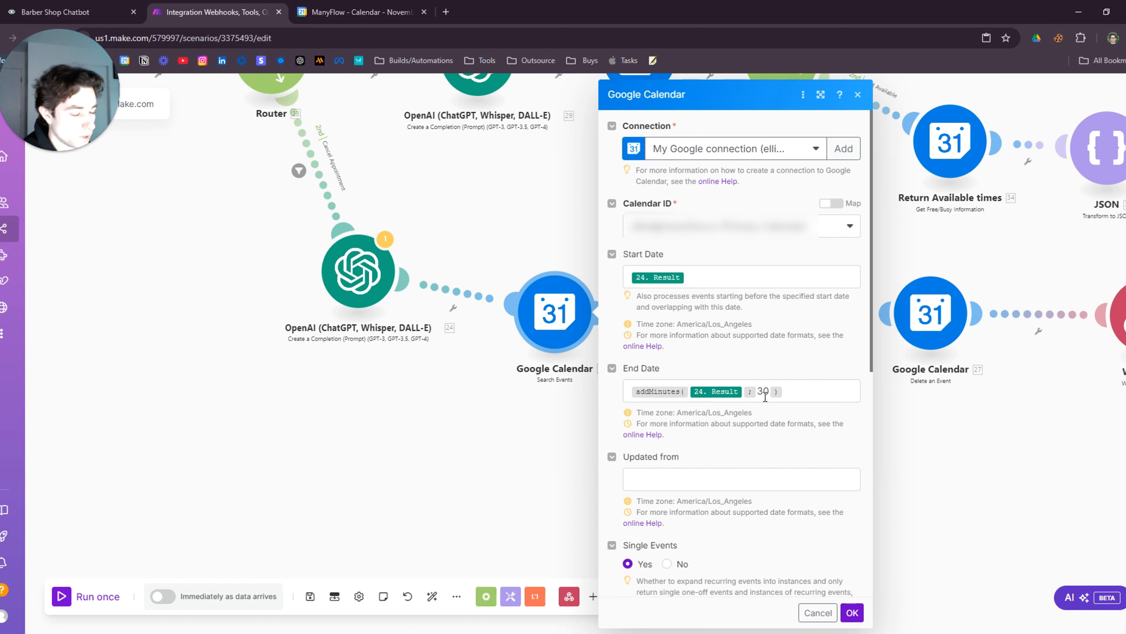
pyautogui.scroll(-7, 747, 408)
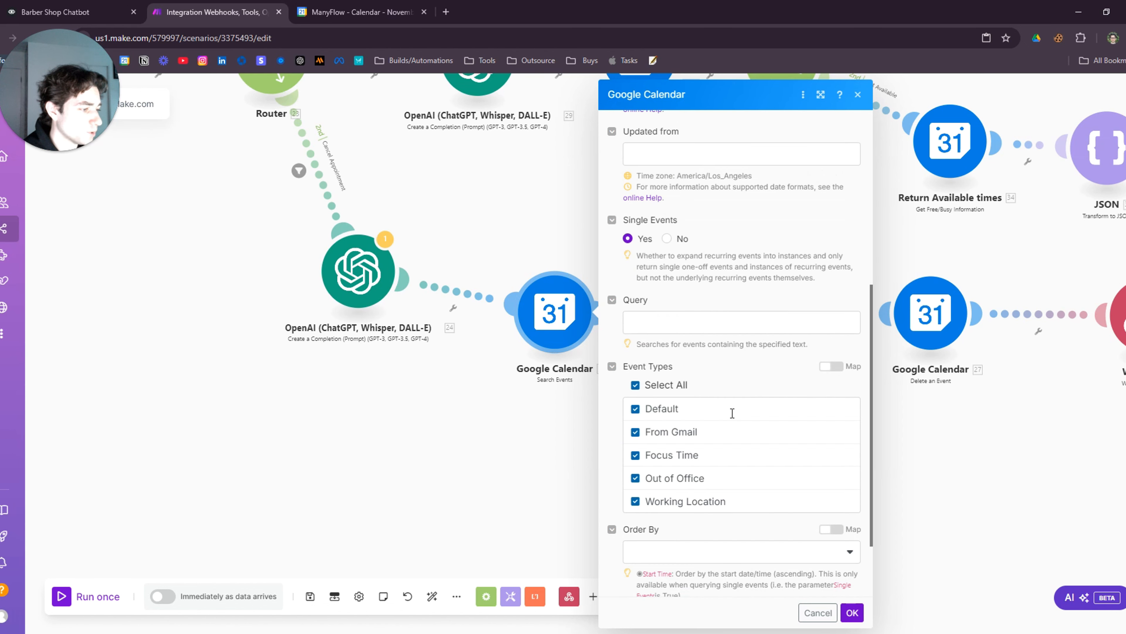
pyautogui.scroll(-3, 766, 390)
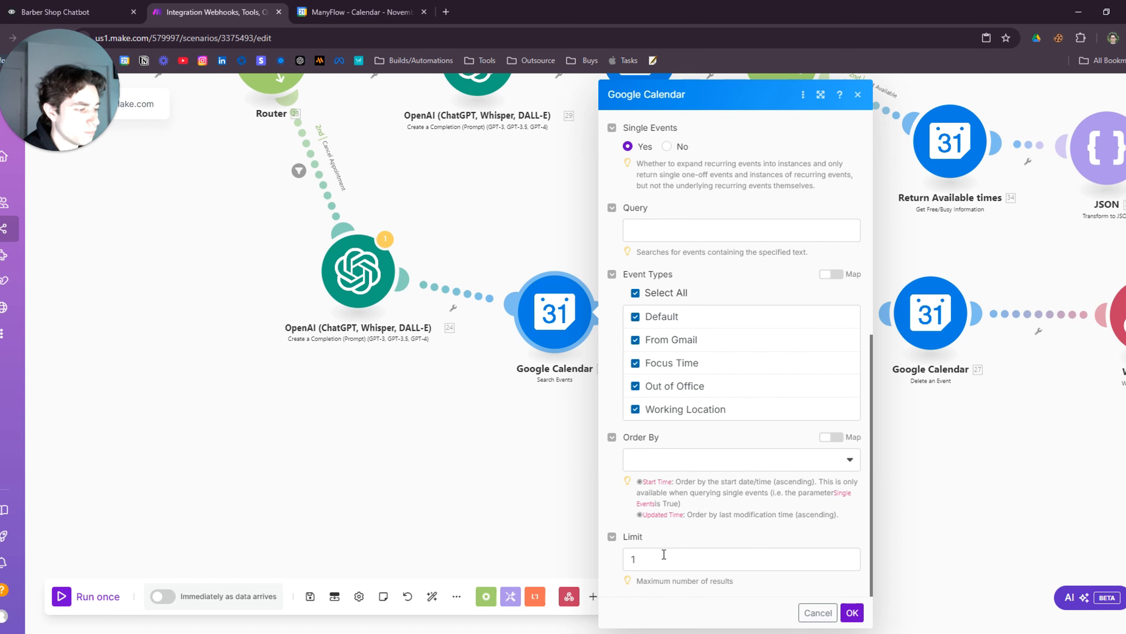
pyautogui.click(524, 487)
pyautogui.scroll(-1, 807, 495)
pyautogui.moveTo(794, 481); pyautogui.dragTo(570, 426)
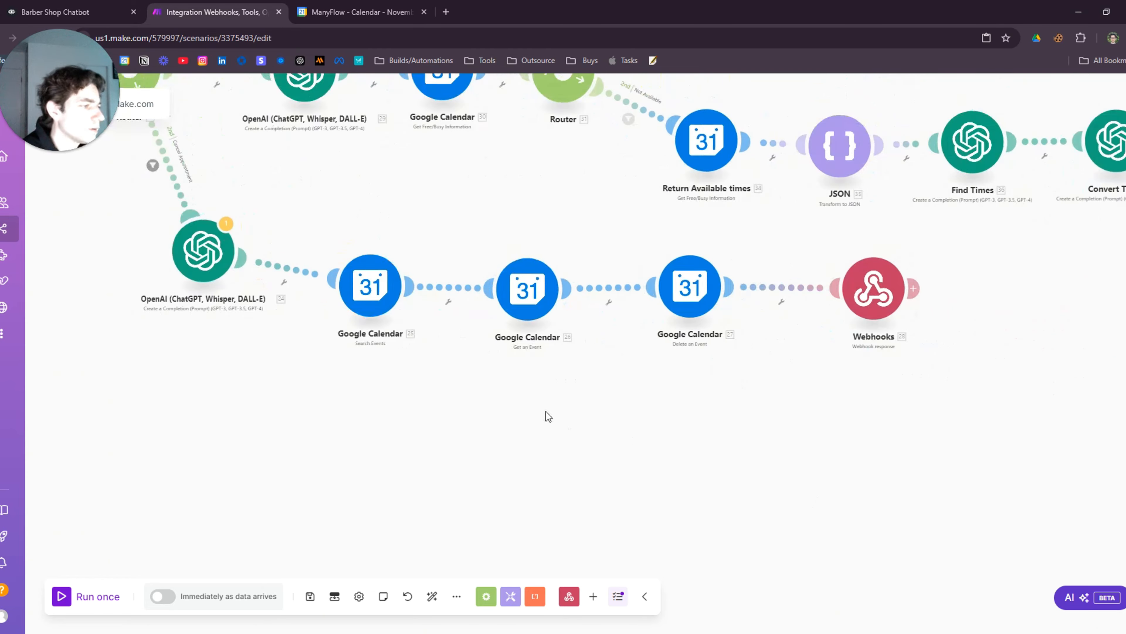
pyautogui.scroll(2, 543, 412)
pyautogui.click(515, 272)
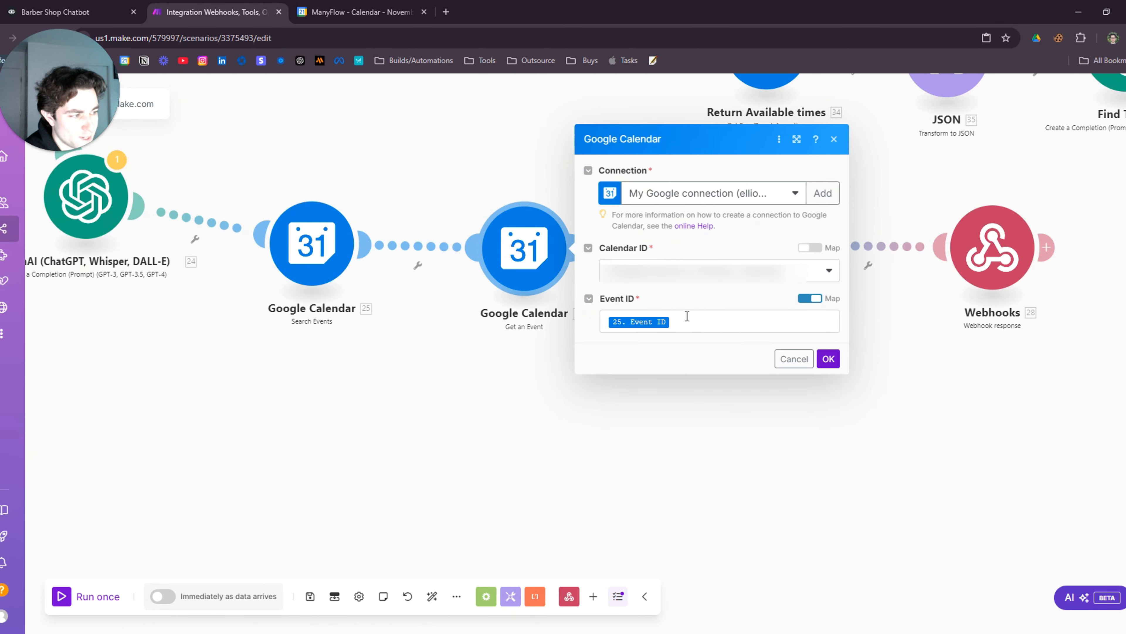
pyautogui.moveTo(471, 393); pyautogui.dragTo(518, 409)
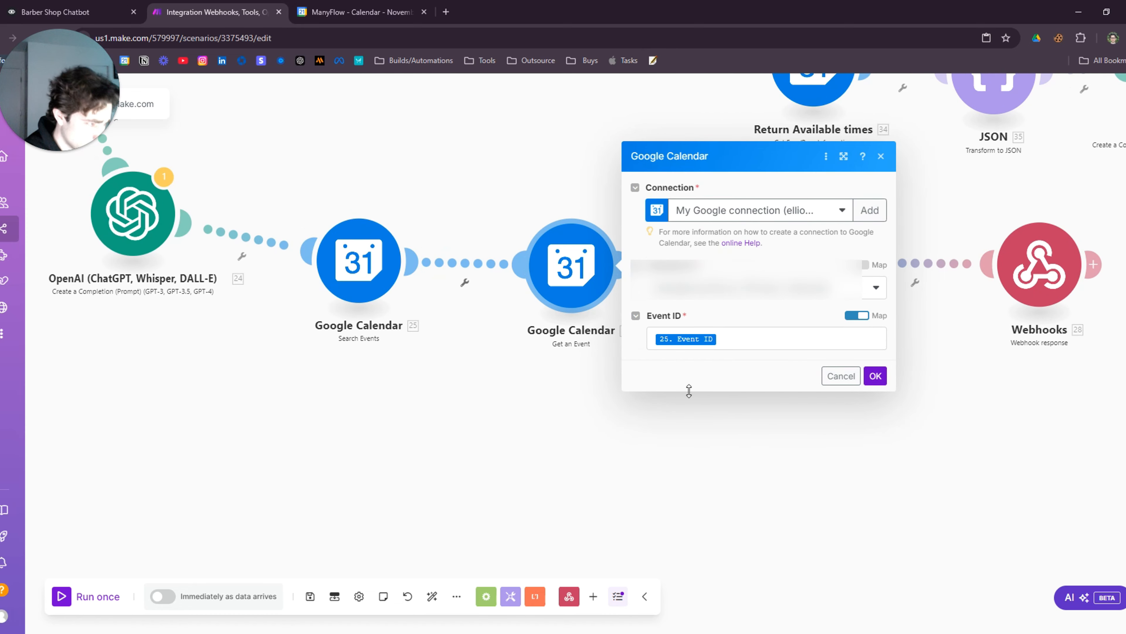
pyautogui.click(686, 401)
# Check Delete an Event, then open the webhook response returning status 200 with the cancellation message
pyautogui.moveTo(913, 427); pyautogui.dragTo(684, 467)
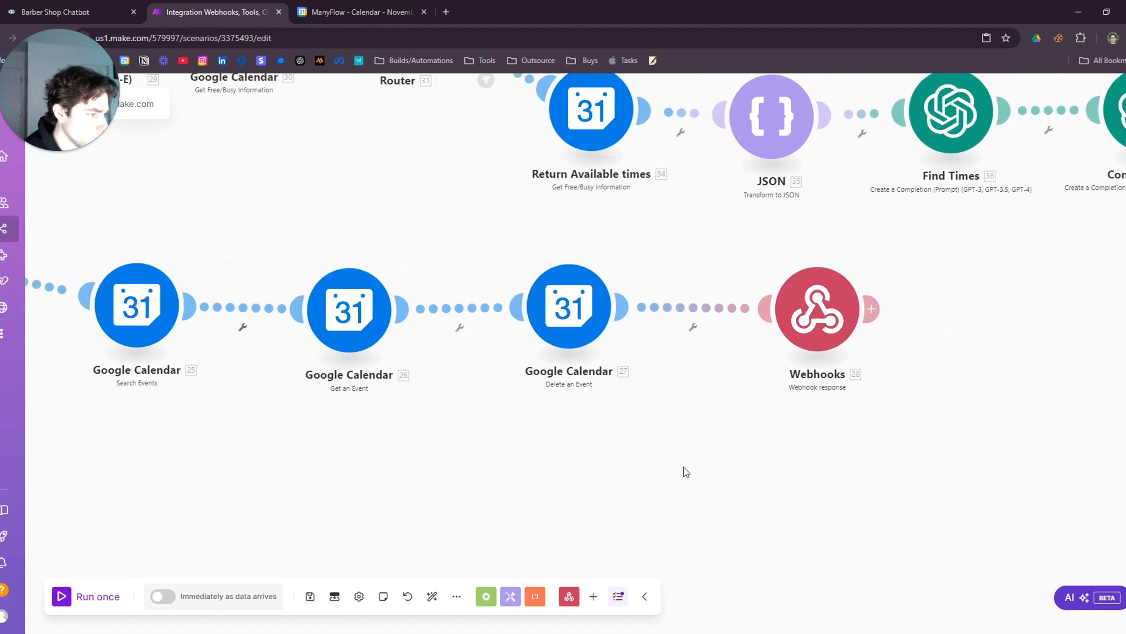
pyautogui.click(561, 327)
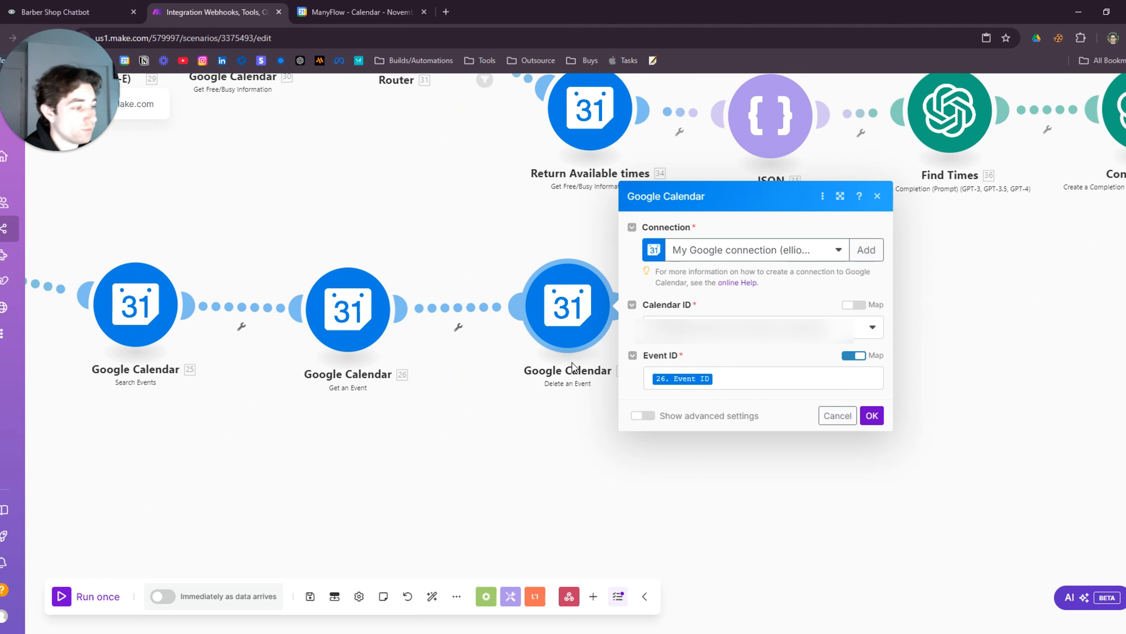
pyautogui.click(730, 457)
pyautogui.moveTo(730, 457); pyautogui.dragTo(595, 468)
pyautogui.click(665, 334)
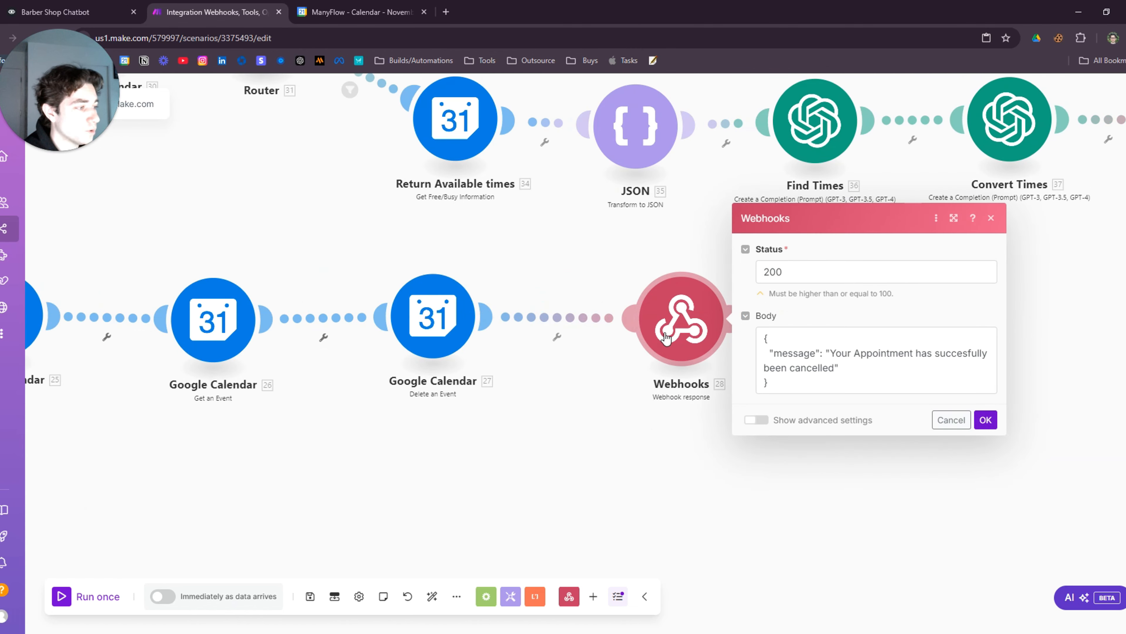
# Change 'Appointment' to 'appointment' in the webhook response body, then run the scenario once
pyautogui.click(865, 357)
pyautogui.press('BackSpace')
pyautogui.write('a')
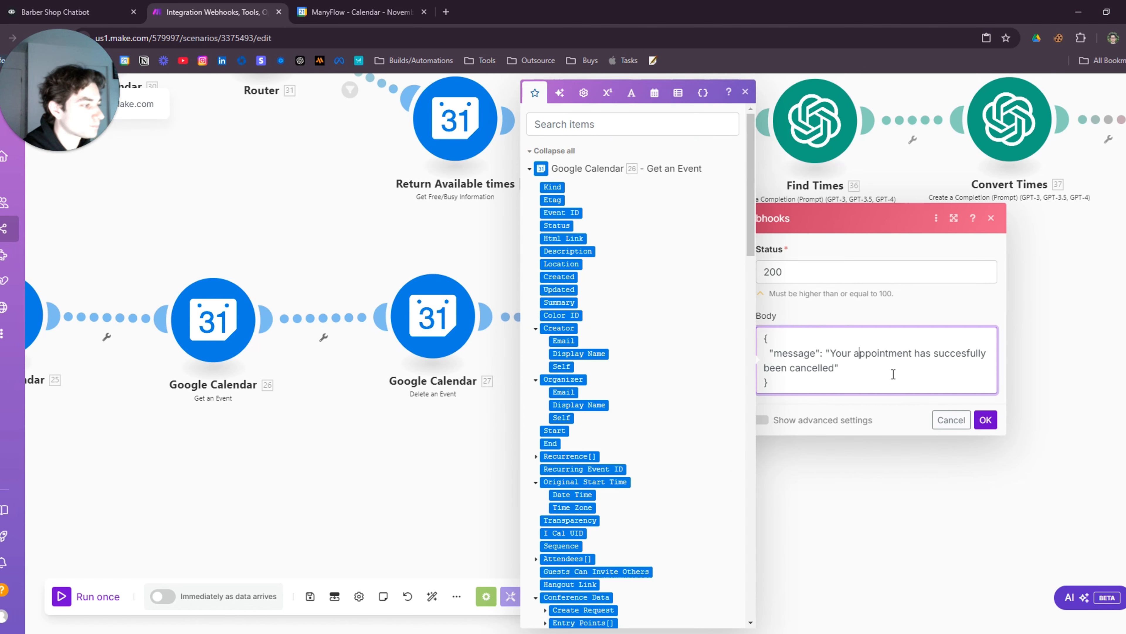
pyautogui.click(978, 424)
pyautogui.scroll(-5, 621, 493)
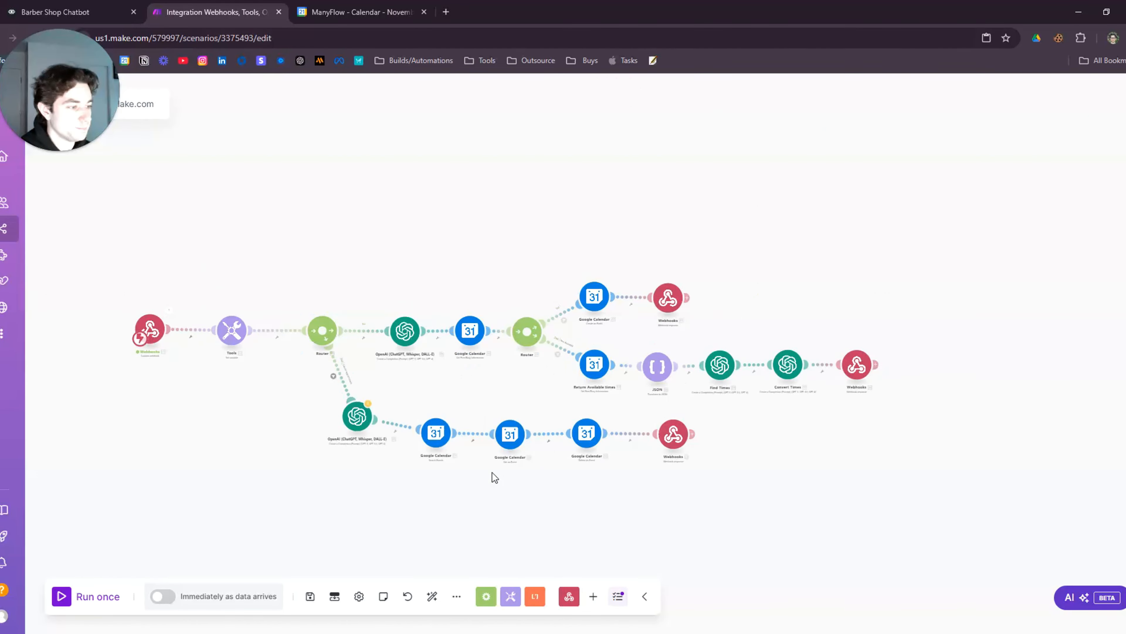
pyautogui.click(60, 597)
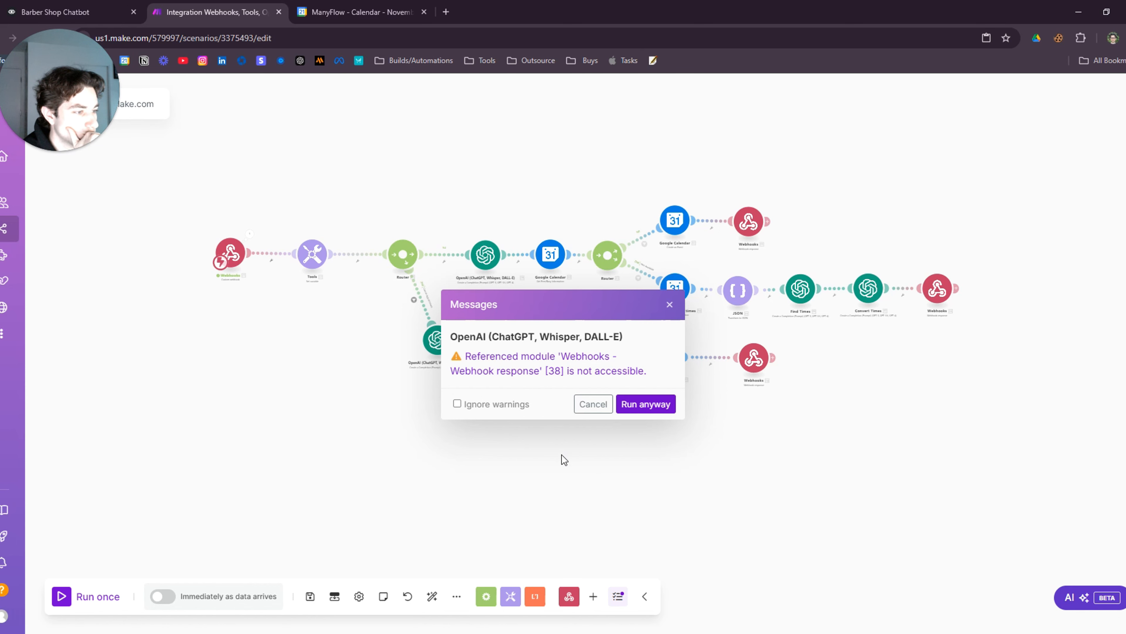
# Dismiss the inaccessible-module warning and open the cancel branch's OpenAI module settings
pyautogui.click(594, 406)
pyautogui.scroll(3, 528, 420)
pyautogui.scroll(2, 527, 420)
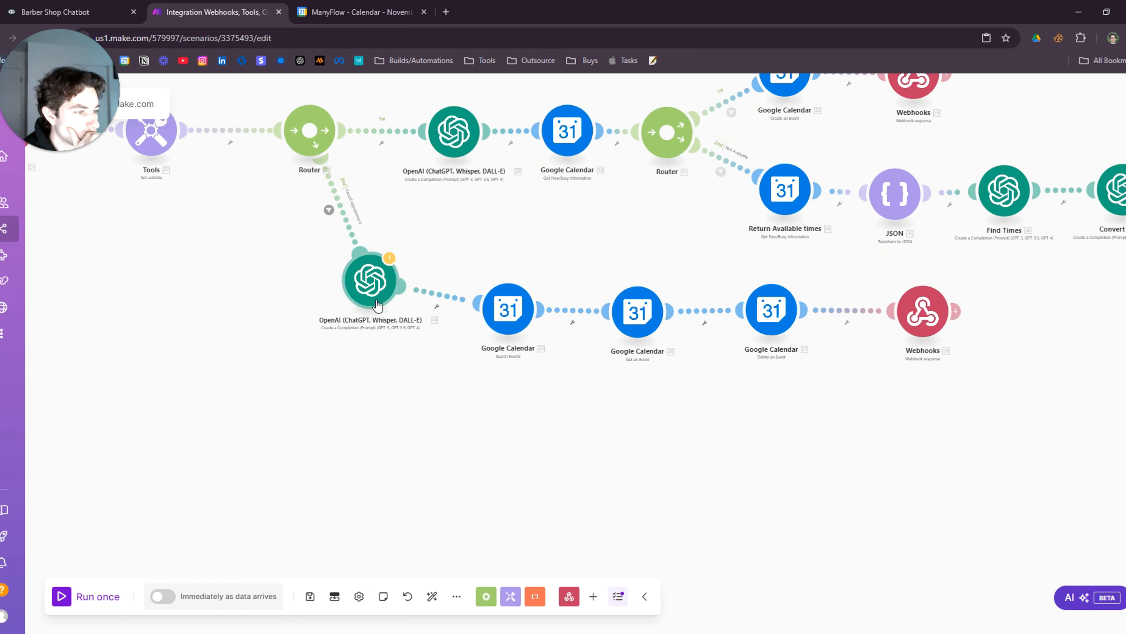
pyautogui.click(369, 280)
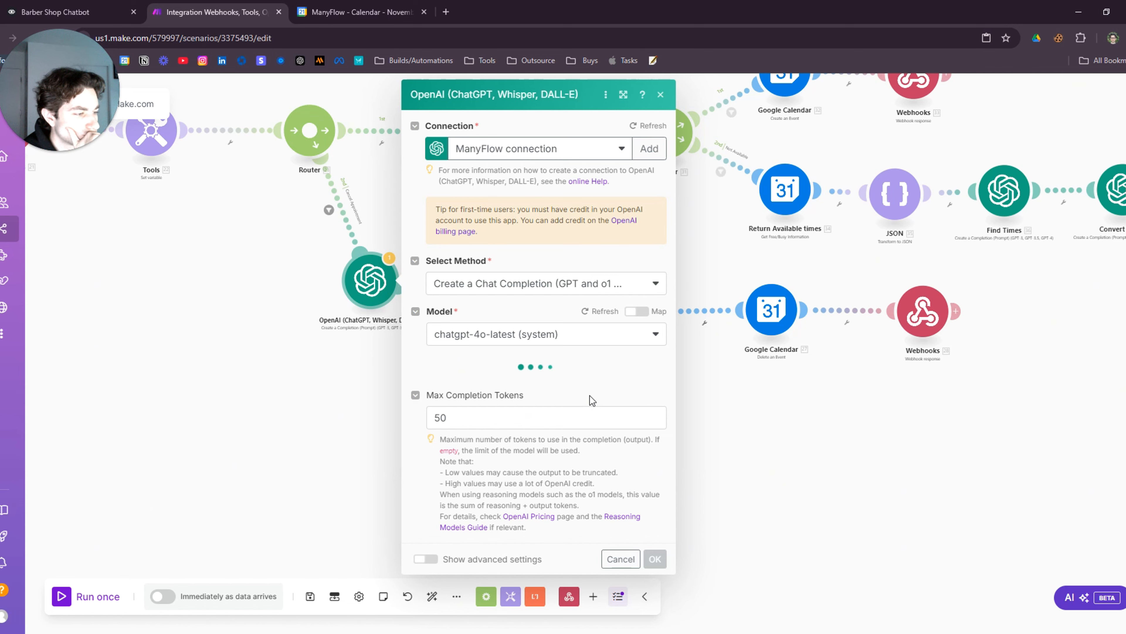
pyautogui.scroll(-3, 592, 394)
pyautogui.scroll(-10, 592, 394)
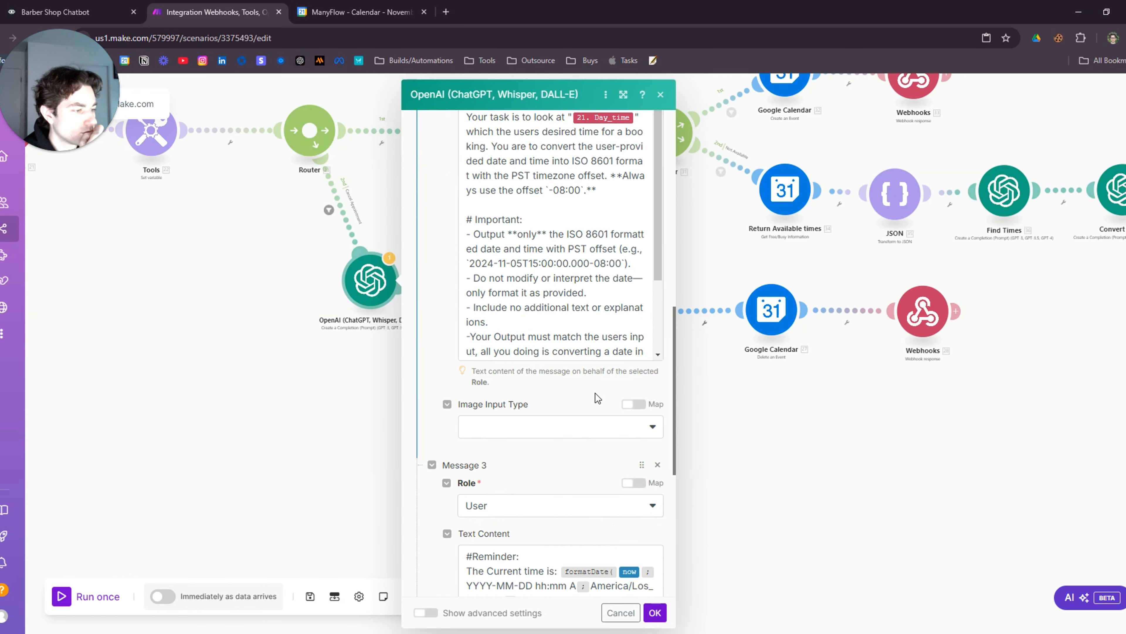
pyautogui.scroll(-3, 488, 532)
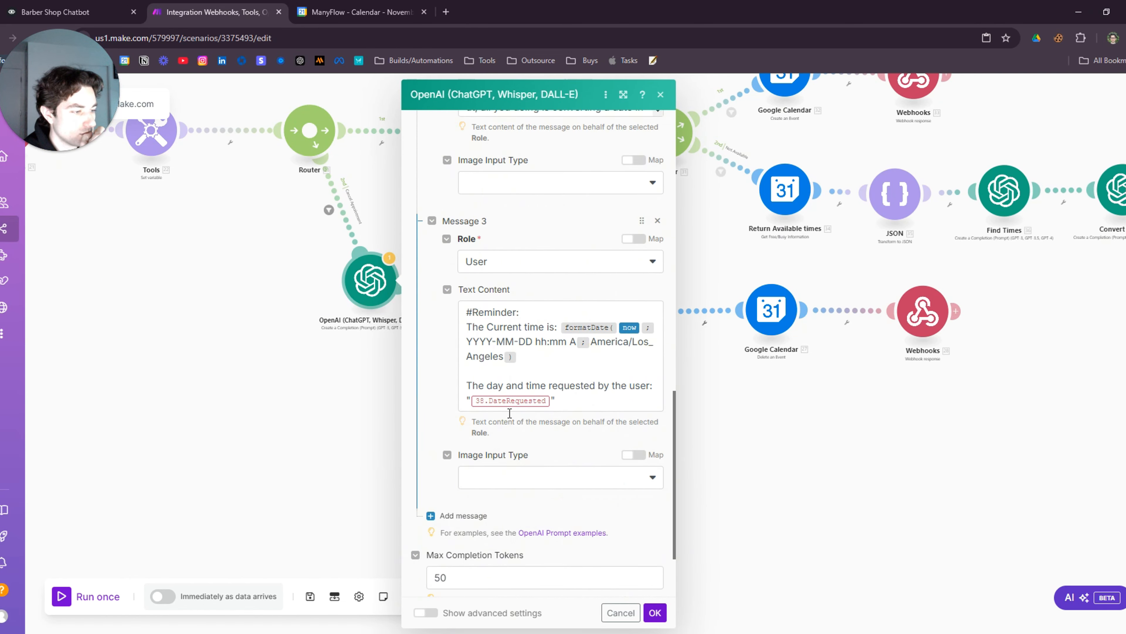
# Replace 38.DateRequested with 21.Day_time in Message 3, save, and run the scenario once
pyautogui.click(552, 402)
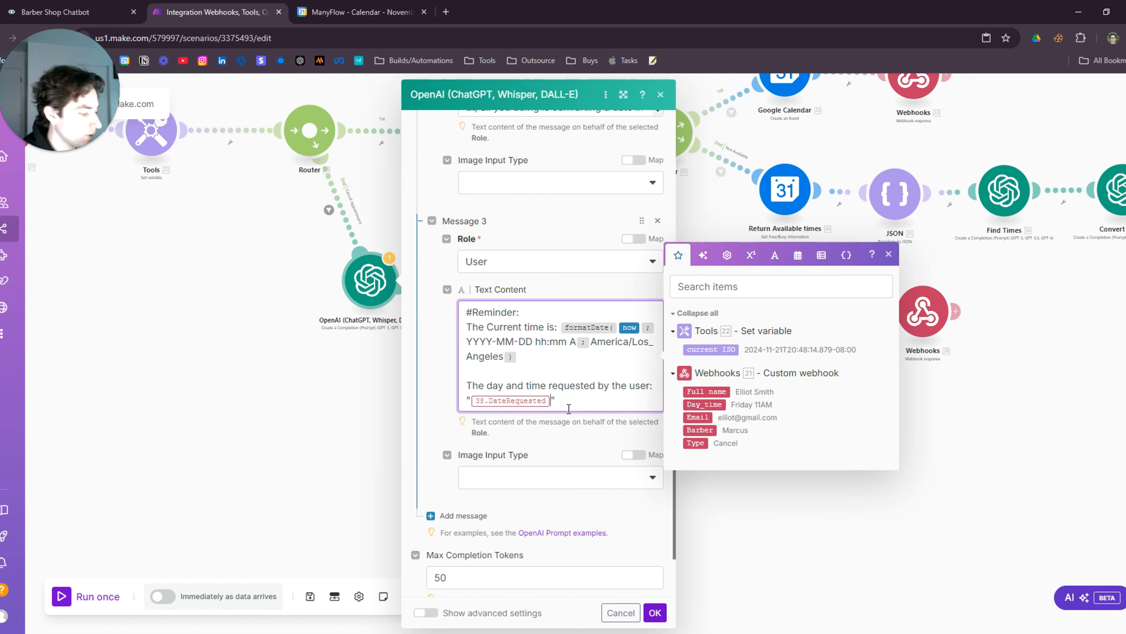
pyautogui.press('BackSpace')
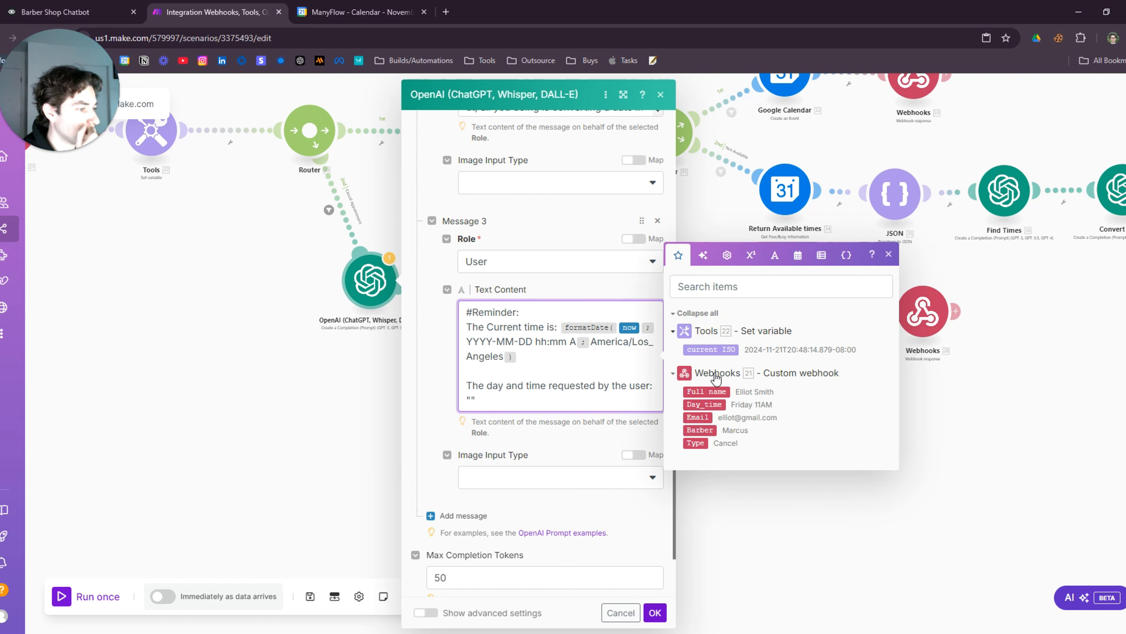
pyautogui.click(714, 404)
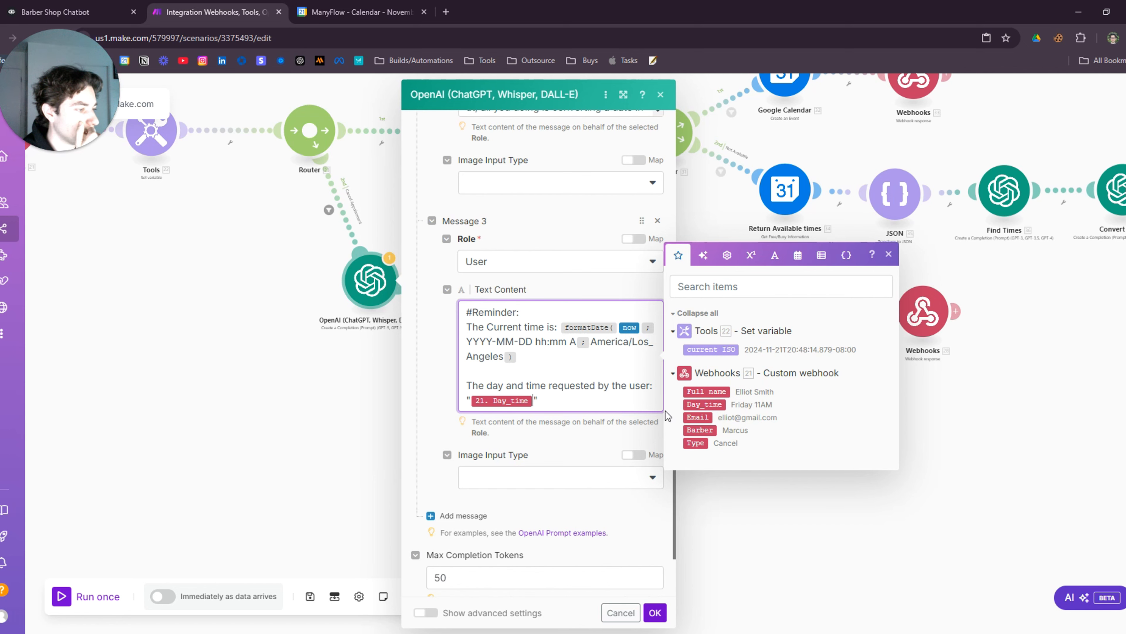
pyautogui.scroll(-3, 615, 510)
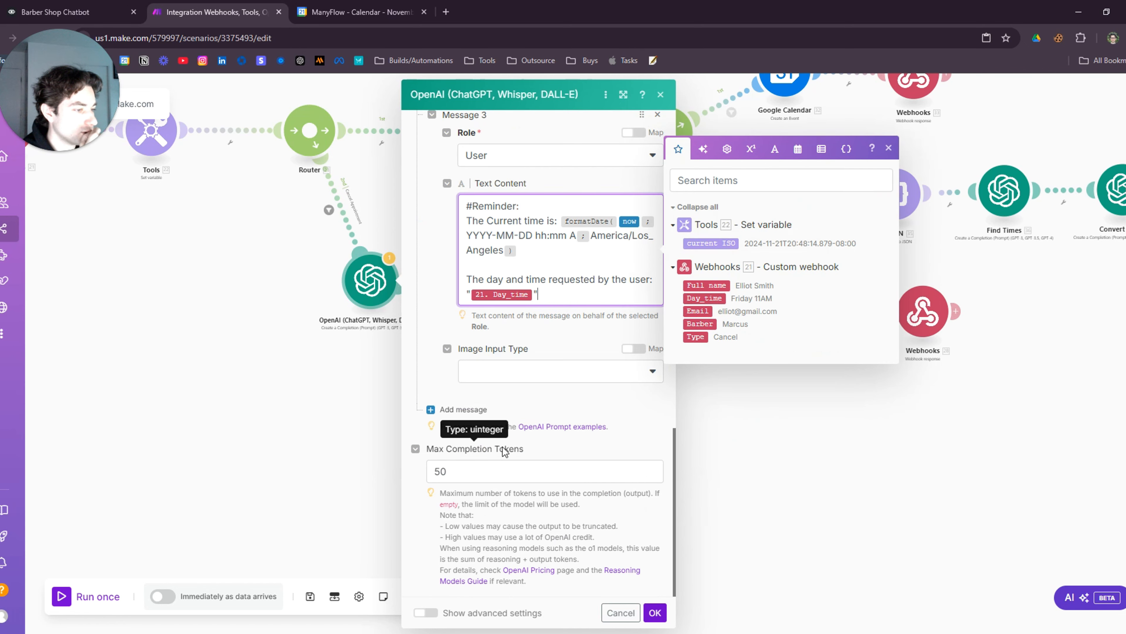
pyautogui.click(653, 611)
pyautogui.scroll(-5, 630, 488)
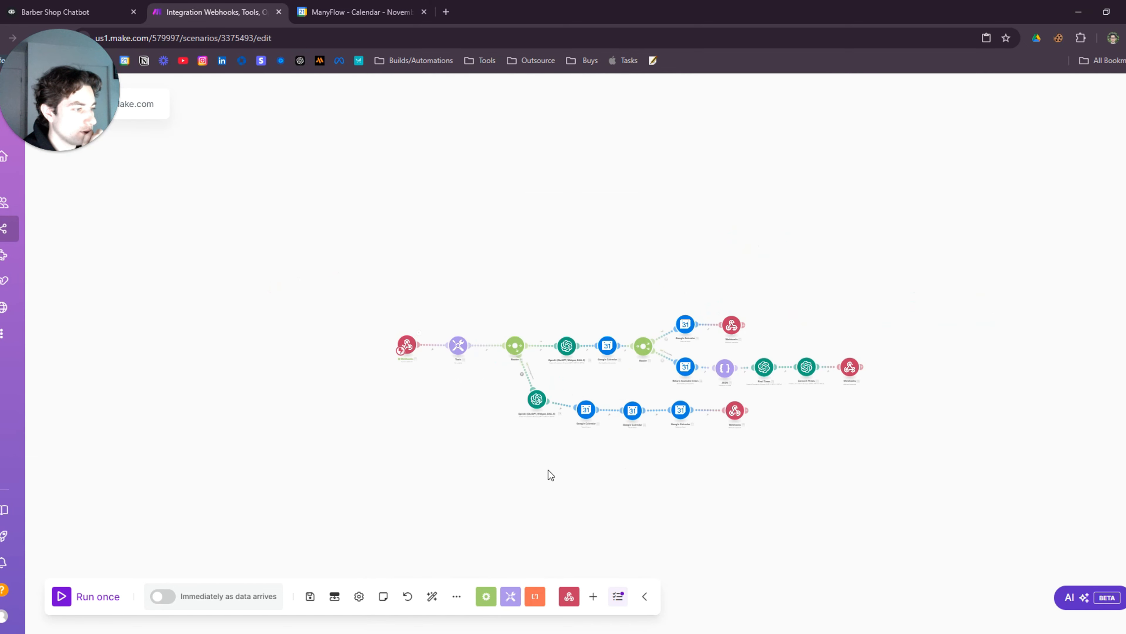
pyautogui.click(75, 591)
# Let Make wait for new data, then tidy Voiceflow's API request block and reopen its settings
pyautogui.click(236, 612)
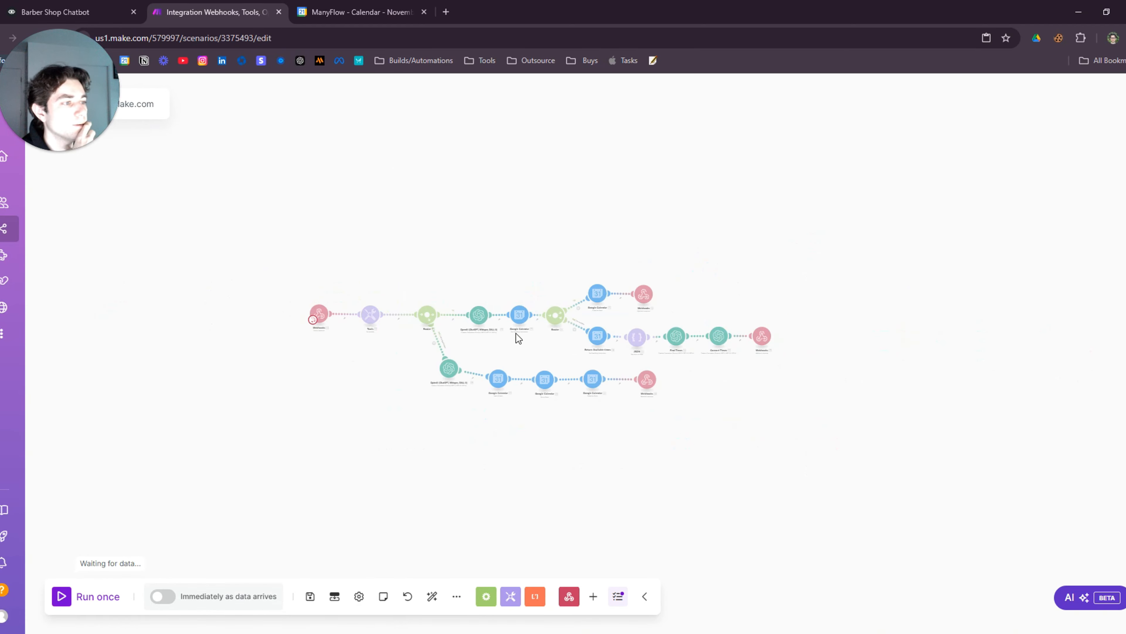
pyautogui.click(94, 9)
pyautogui.click(580, 579)
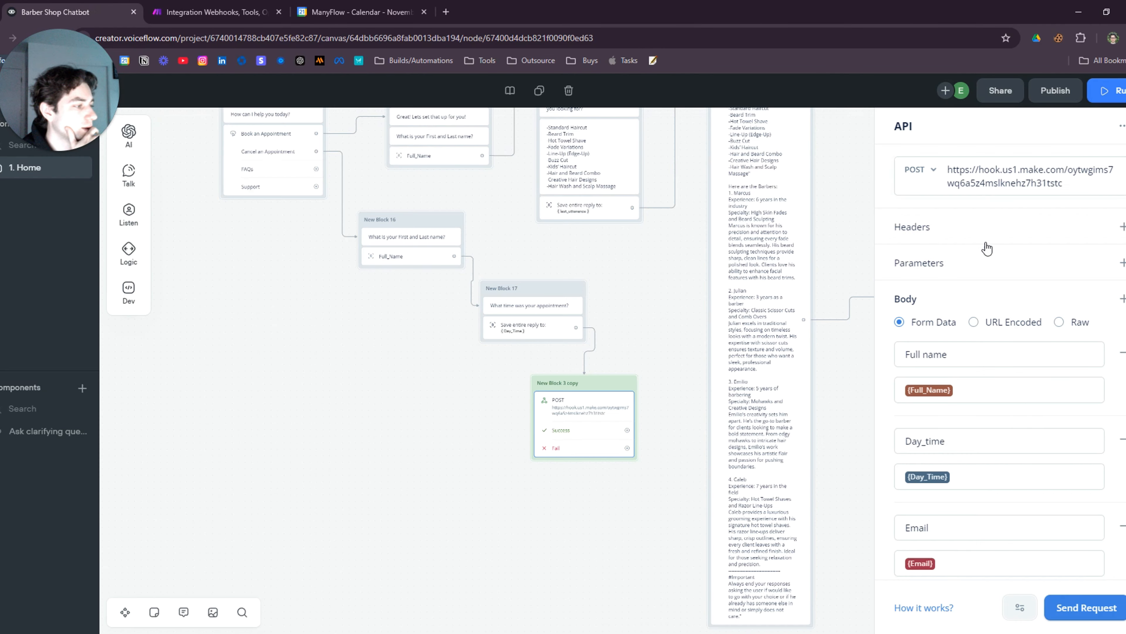
pyautogui.scroll(3, 620, 427)
pyautogui.click(642, 496)
pyautogui.scroll(4, 644, 528)
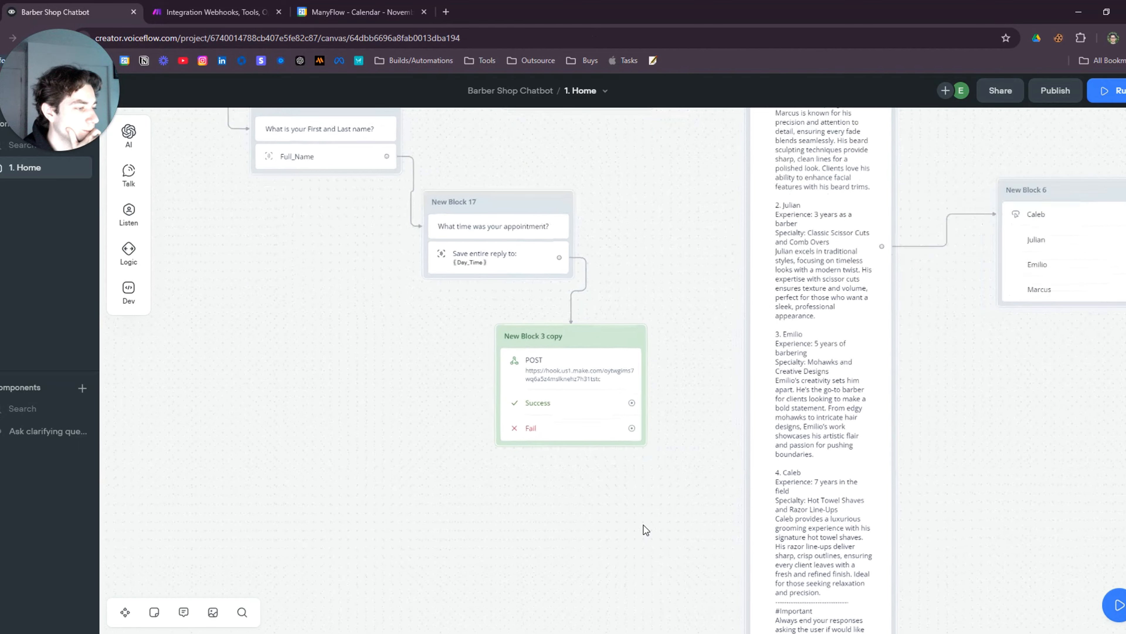
pyautogui.moveTo(579, 353); pyautogui.dragTo(555, 370)
pyautogui.click(558, 403)
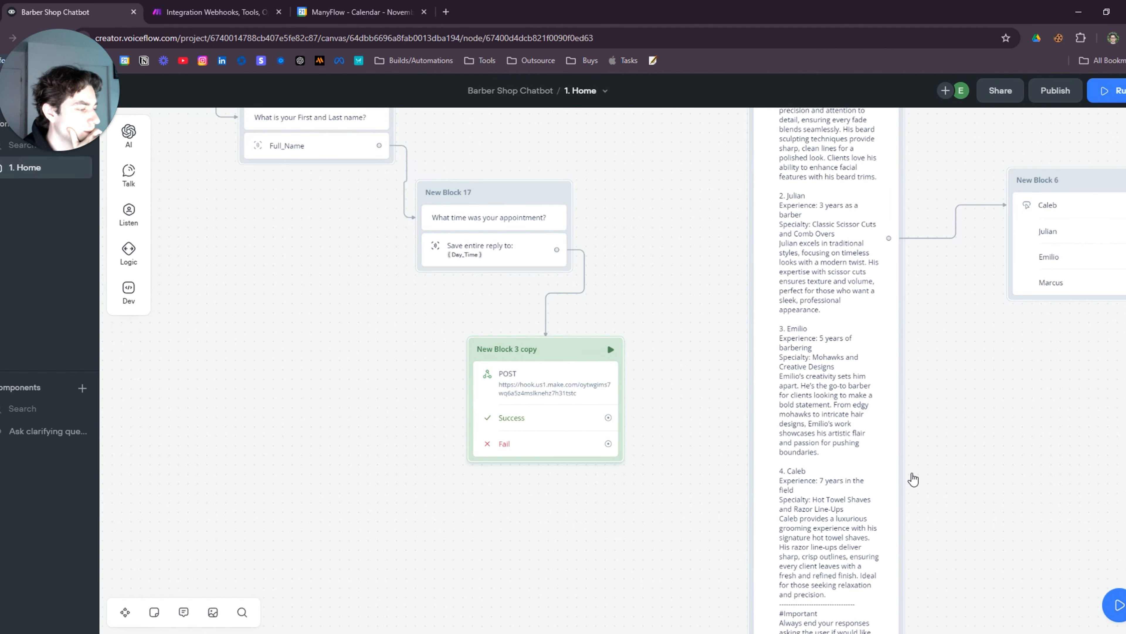
pyautogui.scroll(-6, 946, 470)
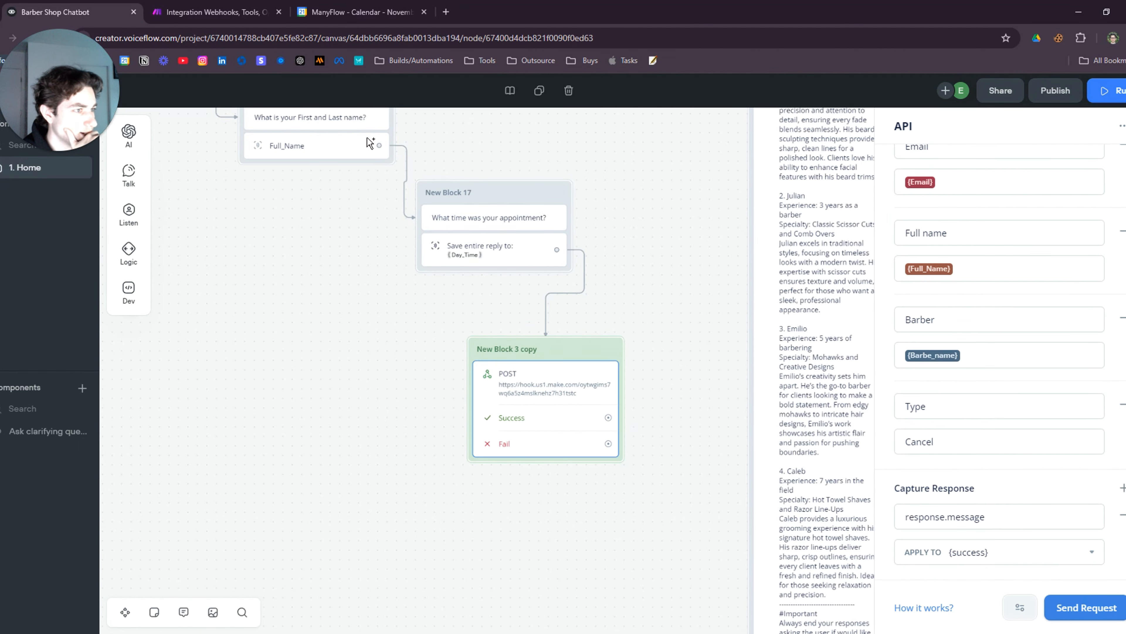
# Rerun the Make scenario once, choosing to wait for new webhook data
pyautogui.click(213, 12)
pyautogui.scroll(3, 656, 394)
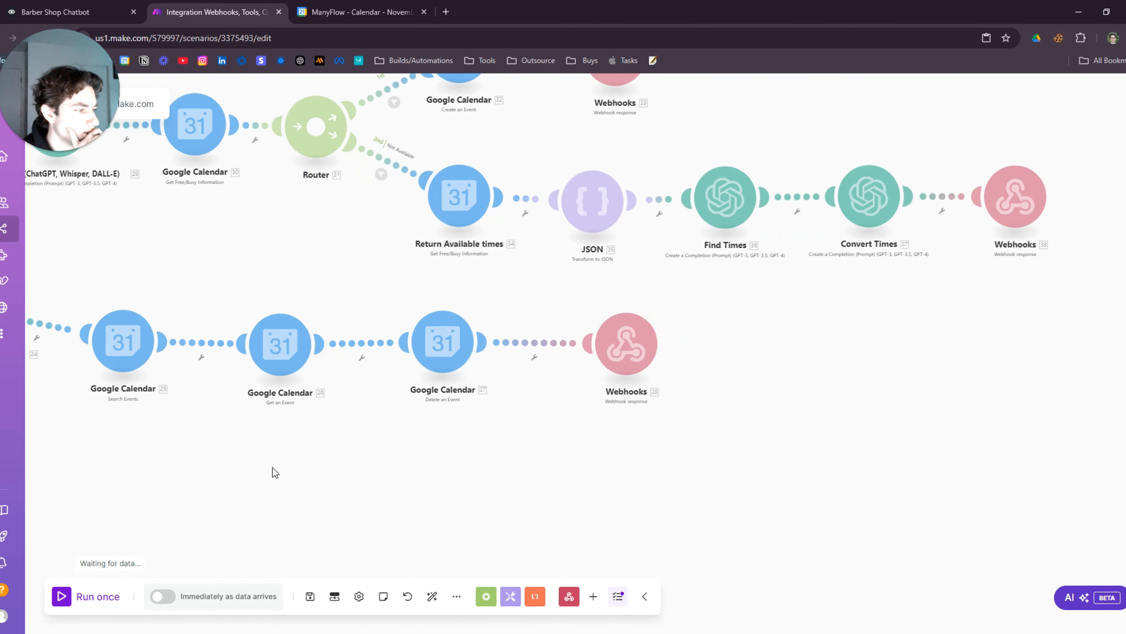
pyautogui.click(66, 601)
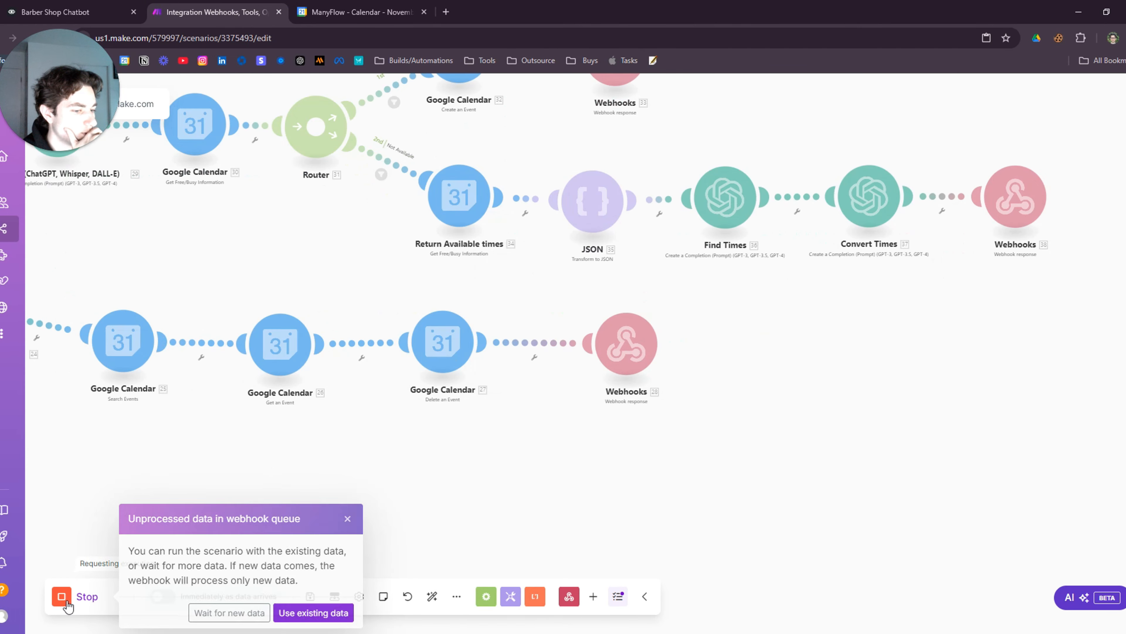
pyautogui.click(608, 345)
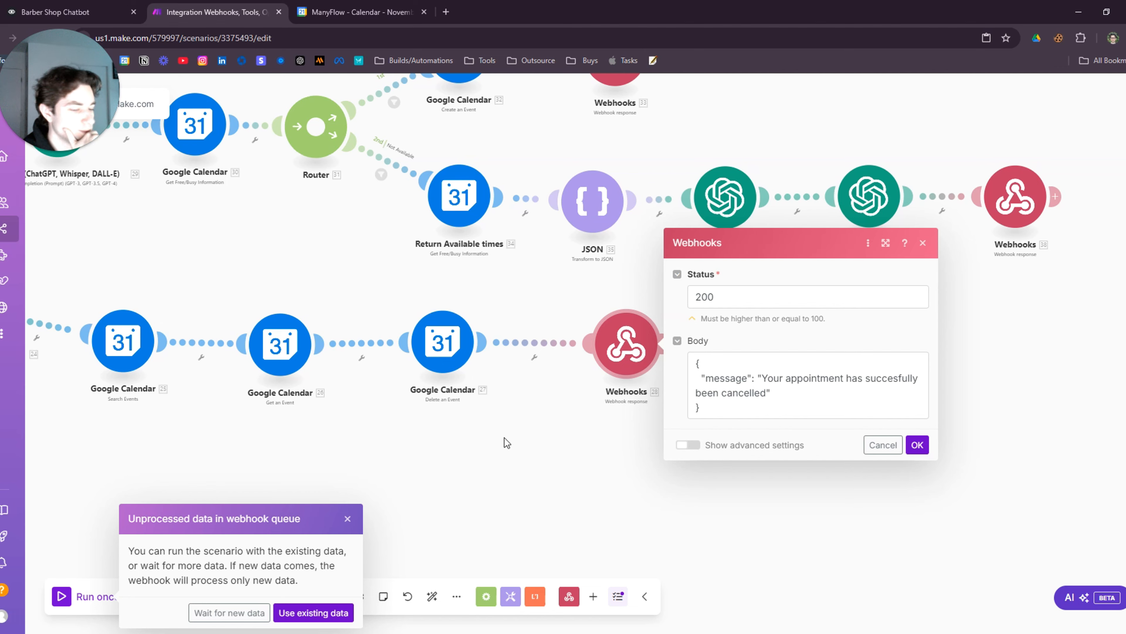
pyautogui.click(229, 612)
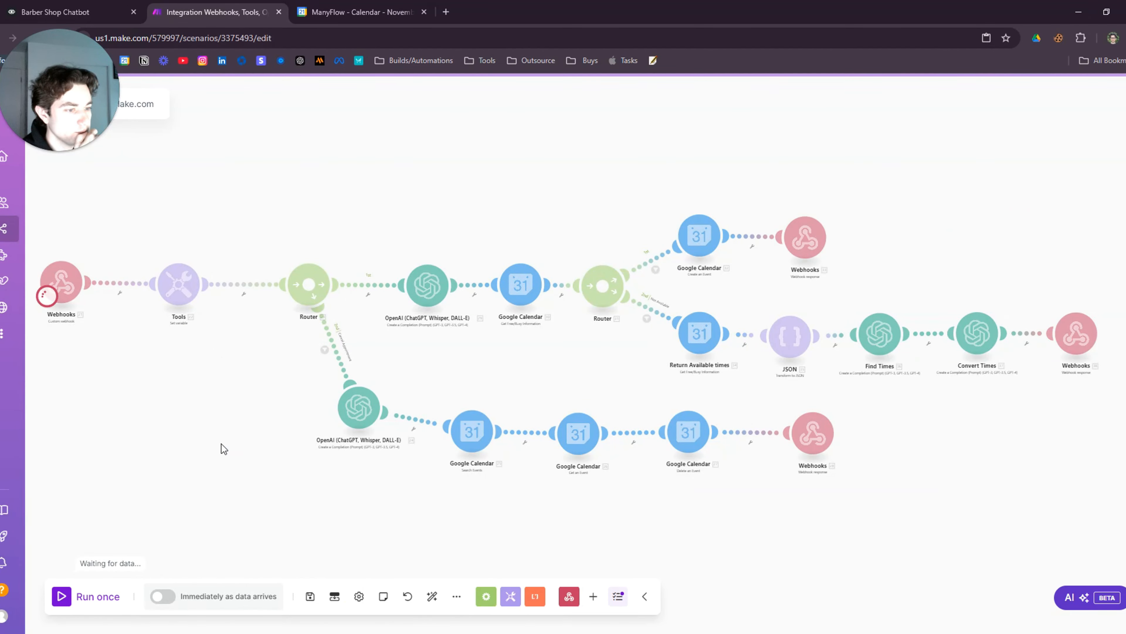
# Back in Voiceflow, reposition the canvas and reopen the POST request step's settings
pyautogui.click(66, 12)
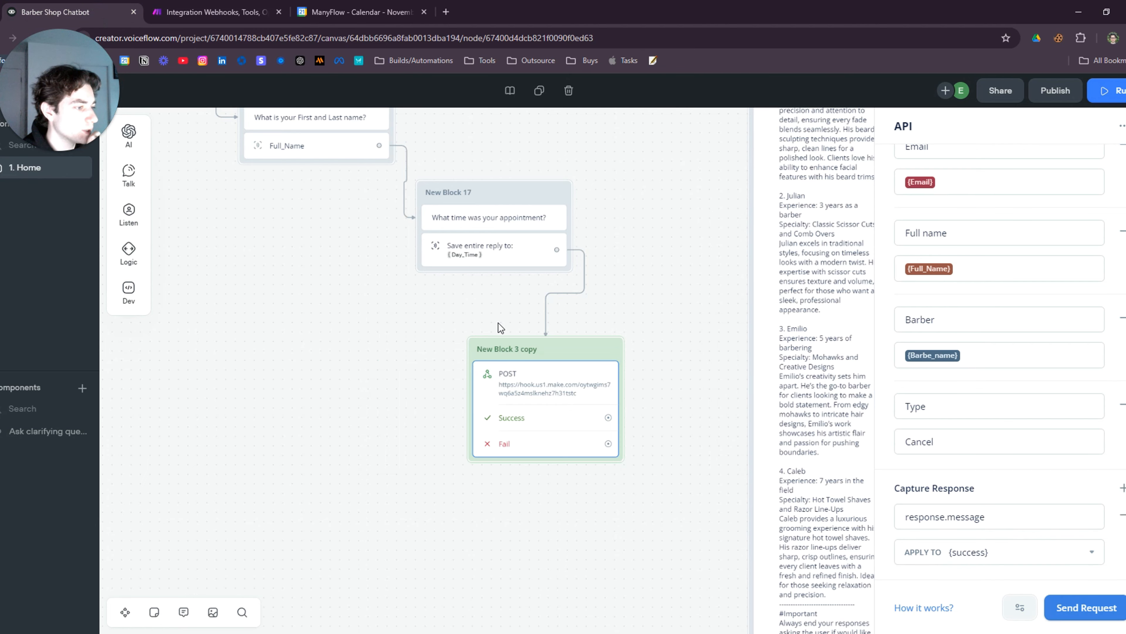
pyautogui.moveTo(597, 525); pyautogui.dragTo(568, 466)
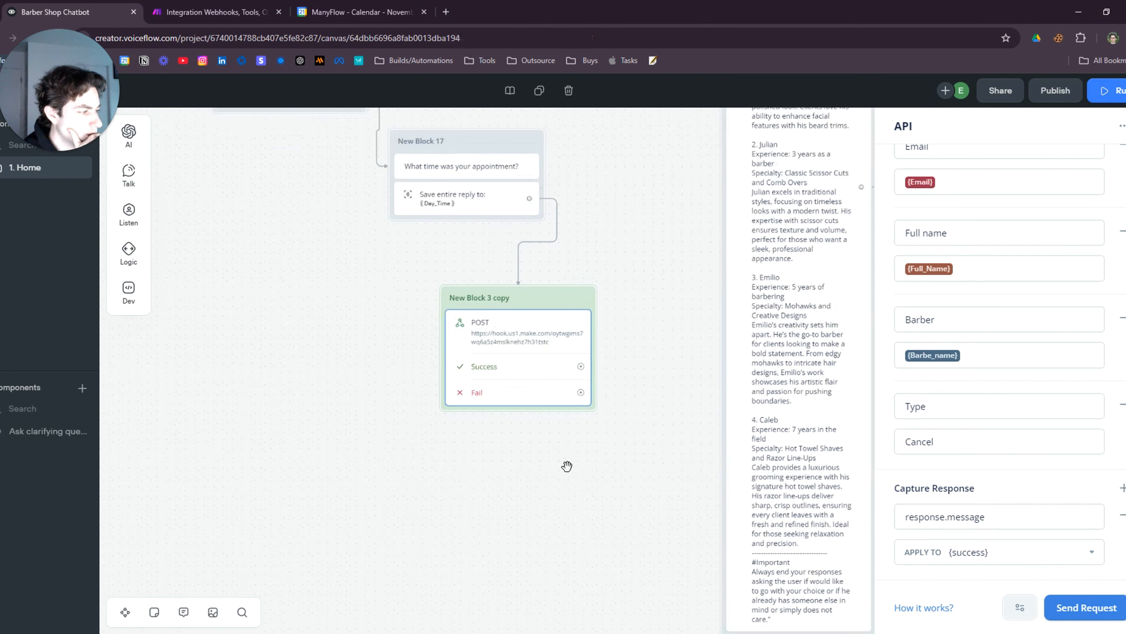
pyautogui.click(561, 461)
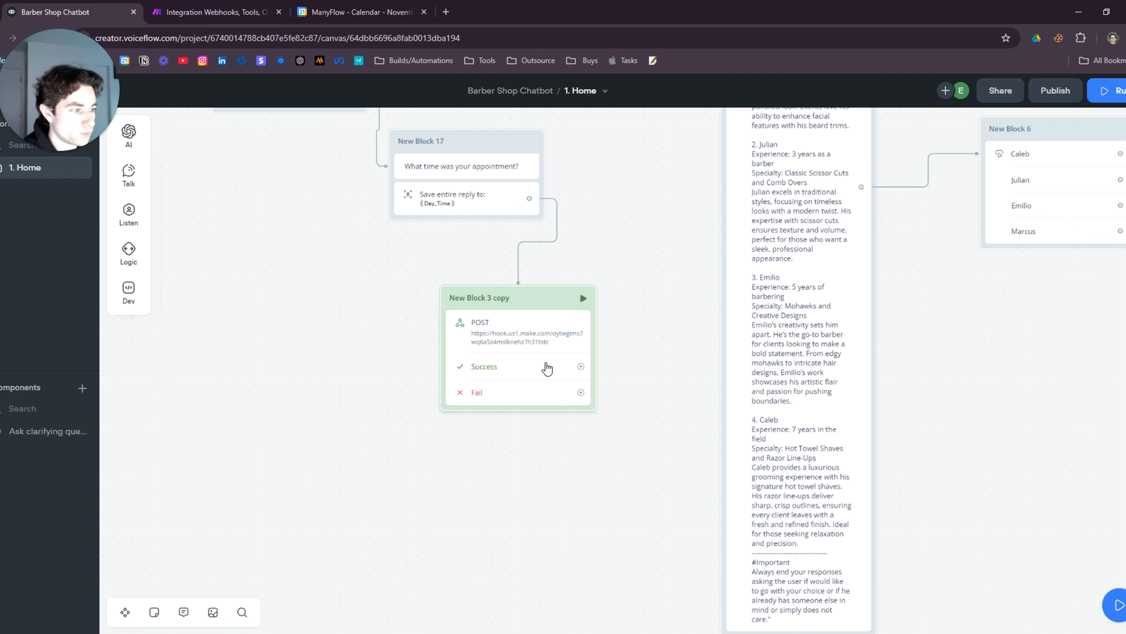
pyautogui.click(546, 369)
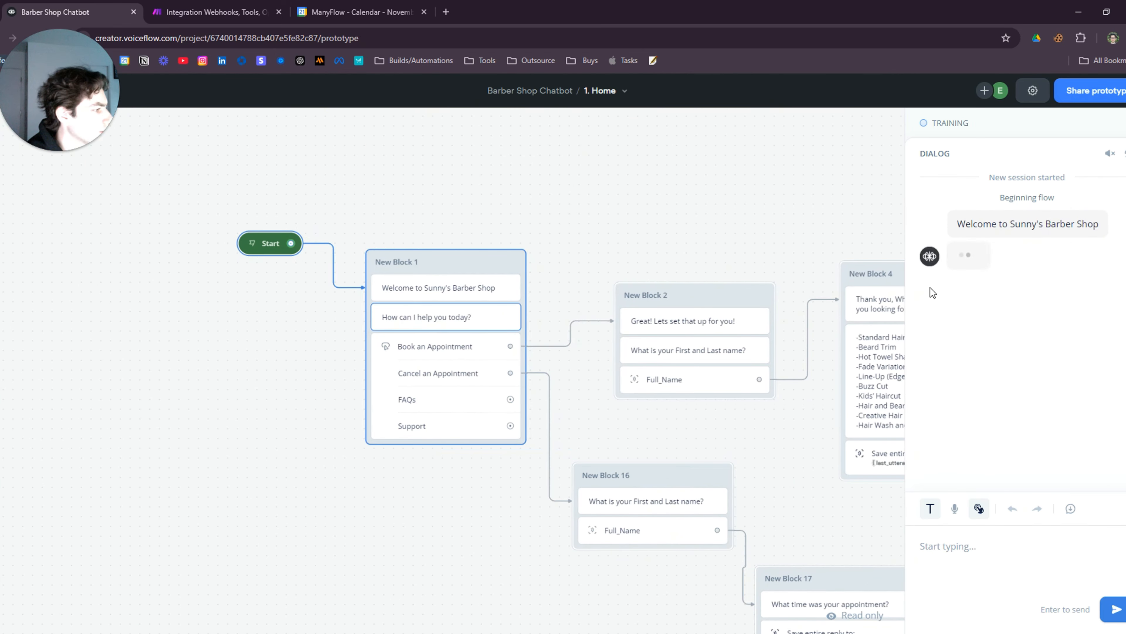
# Choose Cancel an Appointment in the test chat and send the customer's full name
pyautogui.click(1006, 319)
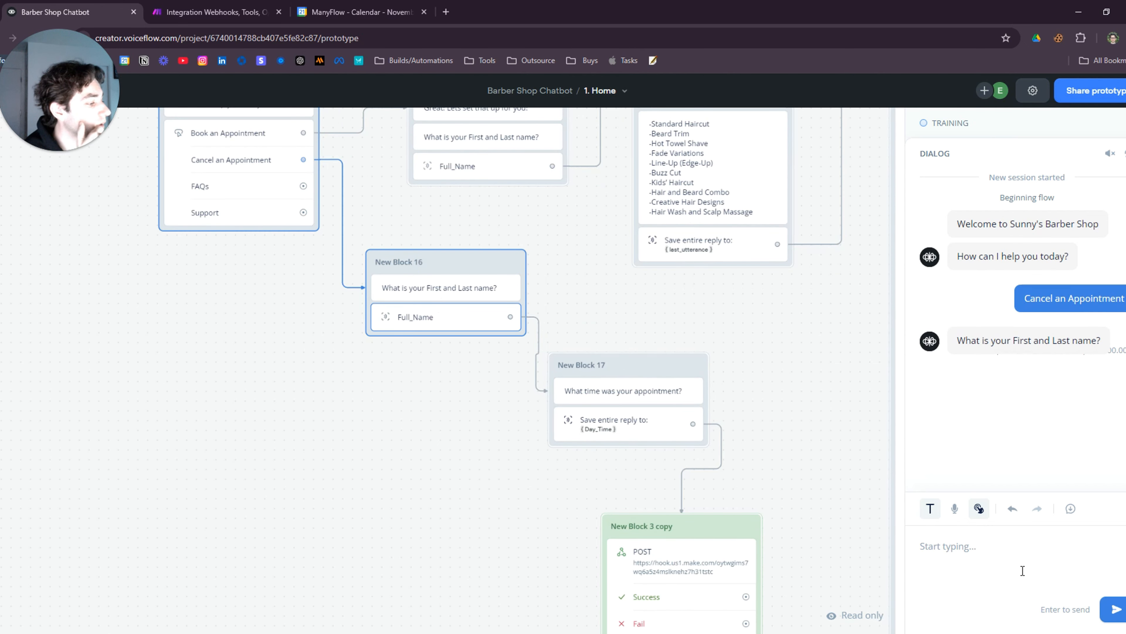
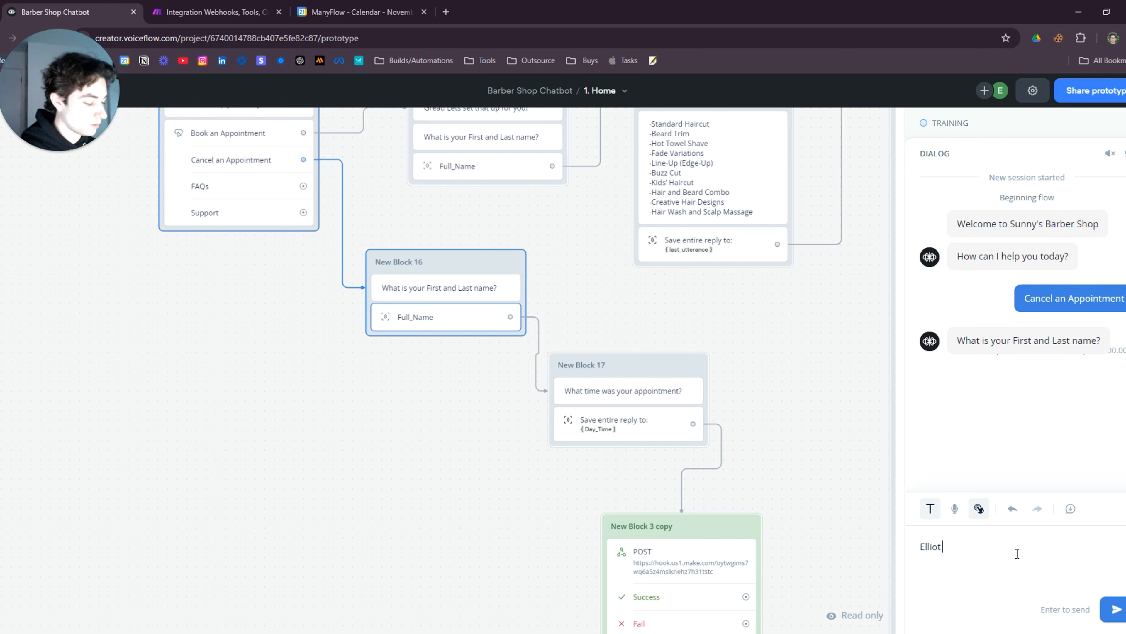
pyautogui.press('Return')
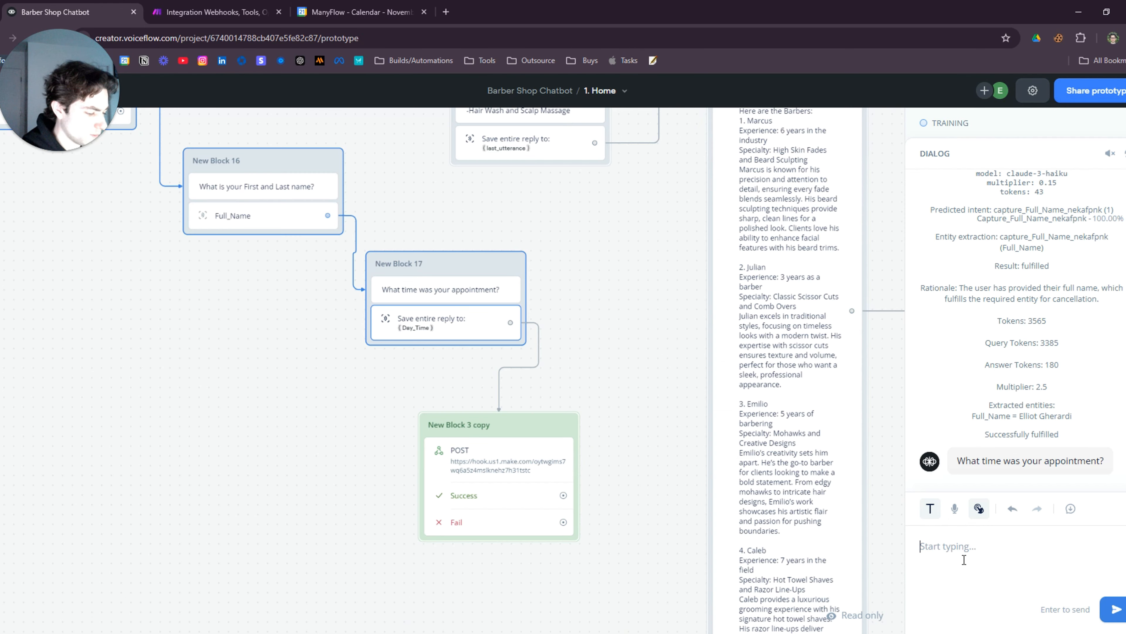
# Send 'Friday 10AM' as the appointment time
pyautogui.write('Friday 10AM')
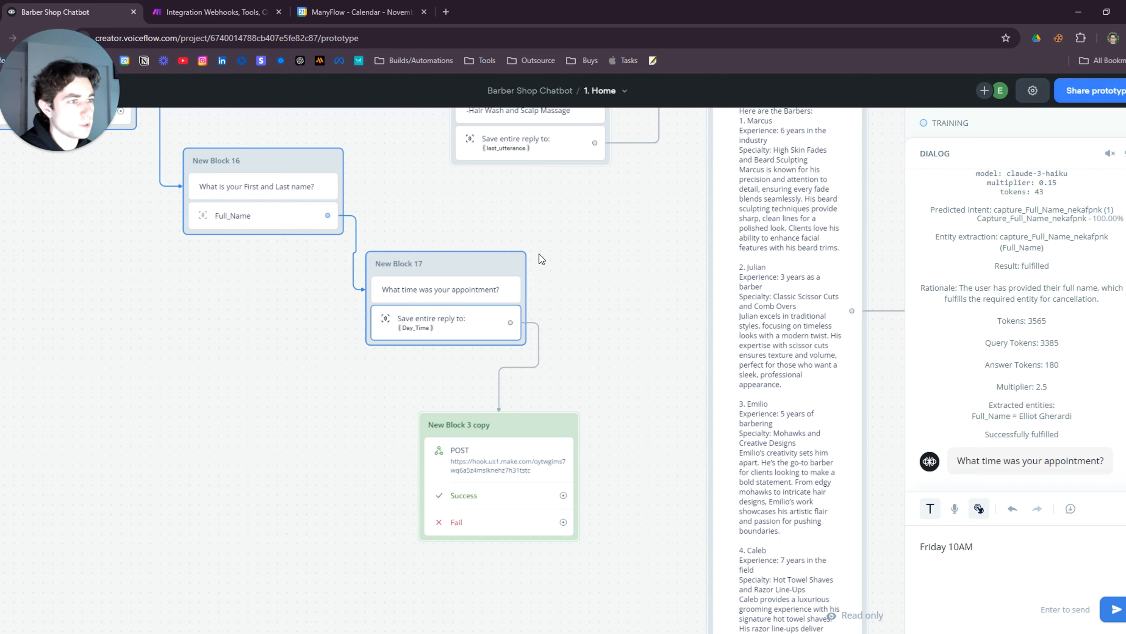
pyautogui.click(231, 18)
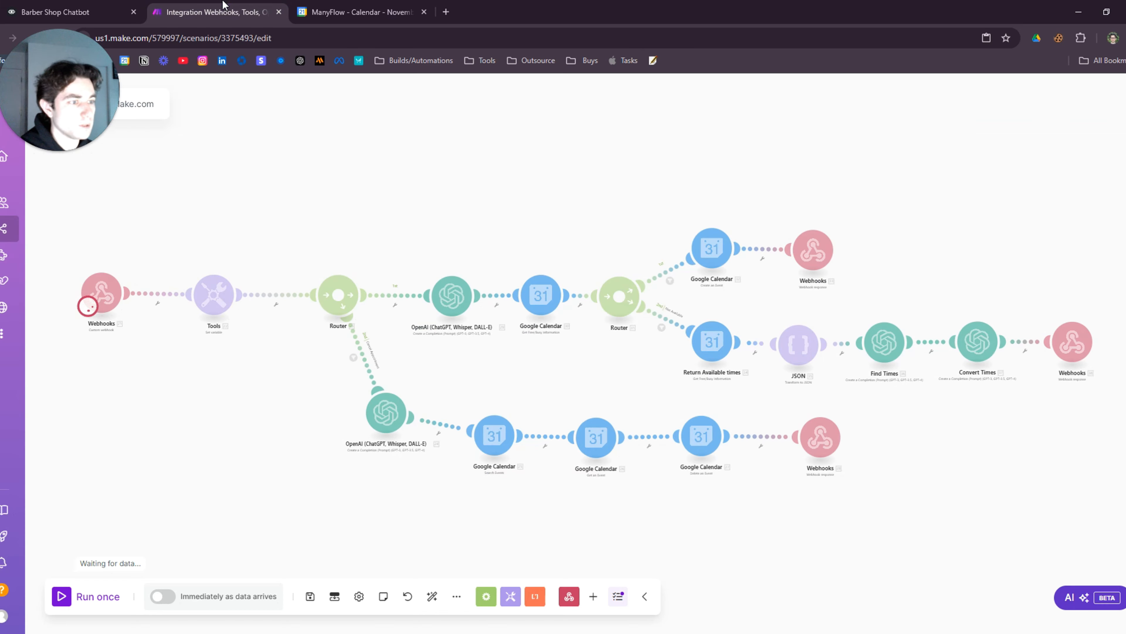
pyautogui.click(95, 3)
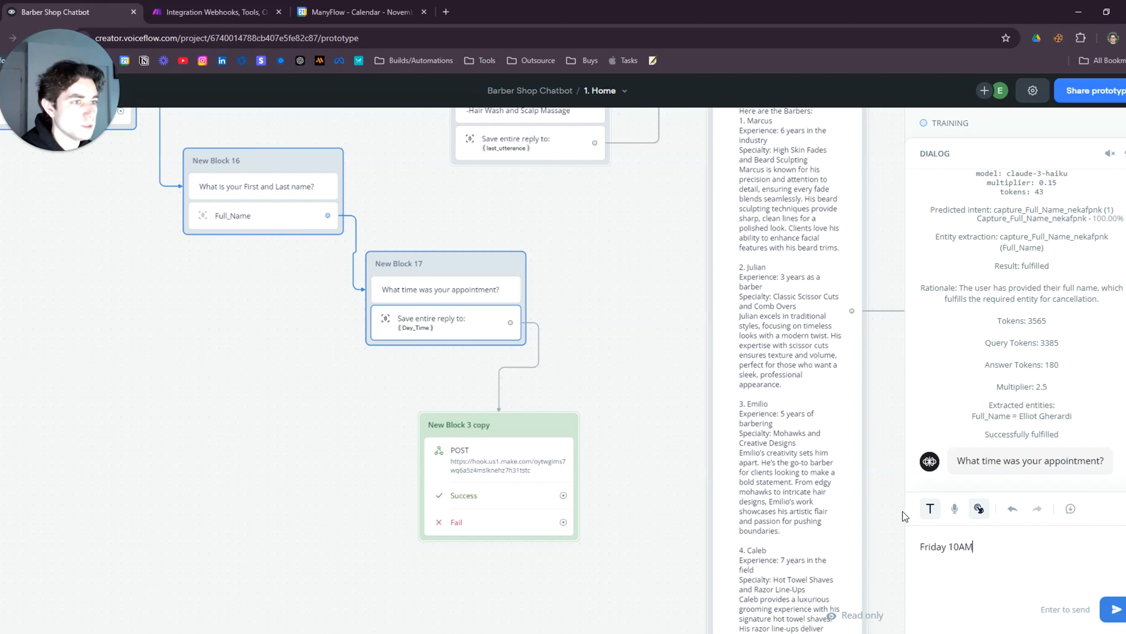
pyautogui.press('Return')
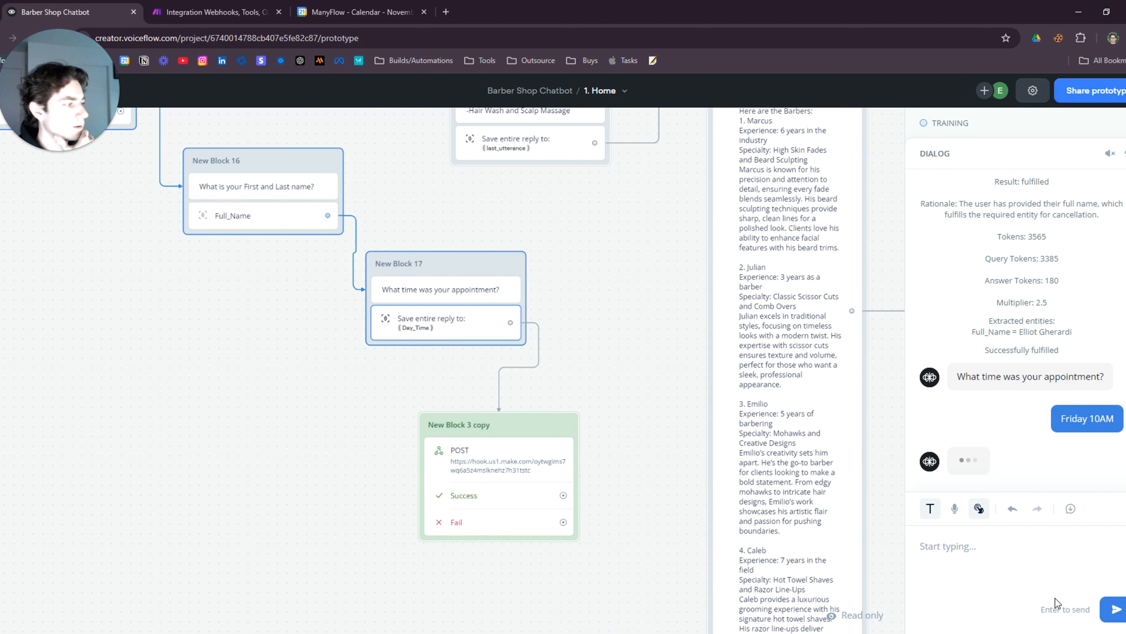
# Check that Make processed the request and the Google Calendar appointment is updated
pyautogui.click(209, 12)
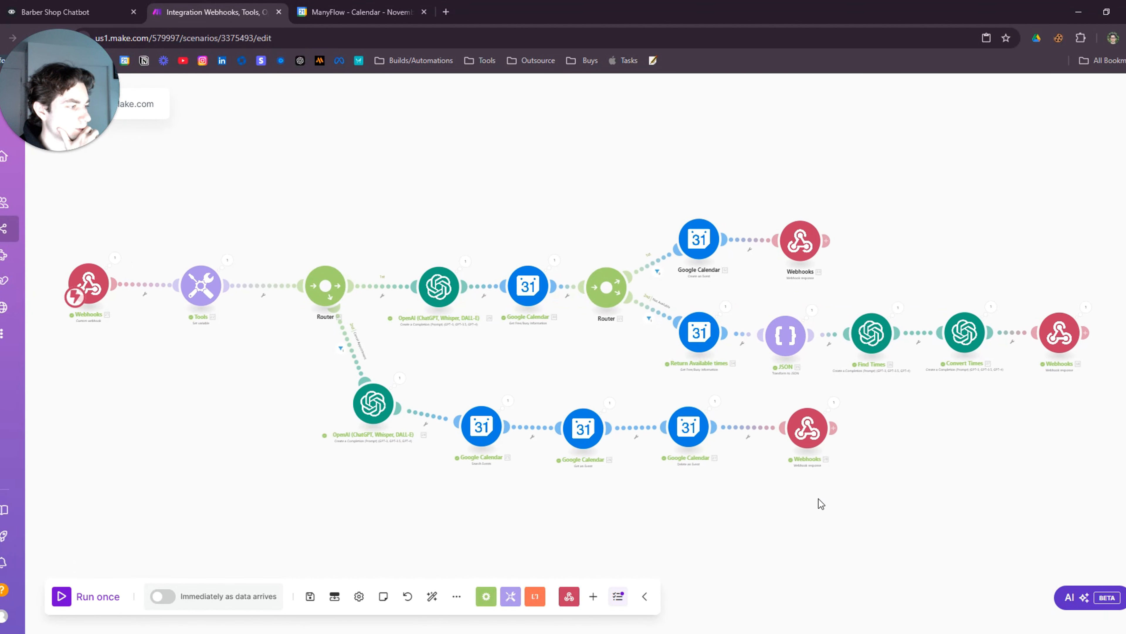
pyautogui.click(380, 11)
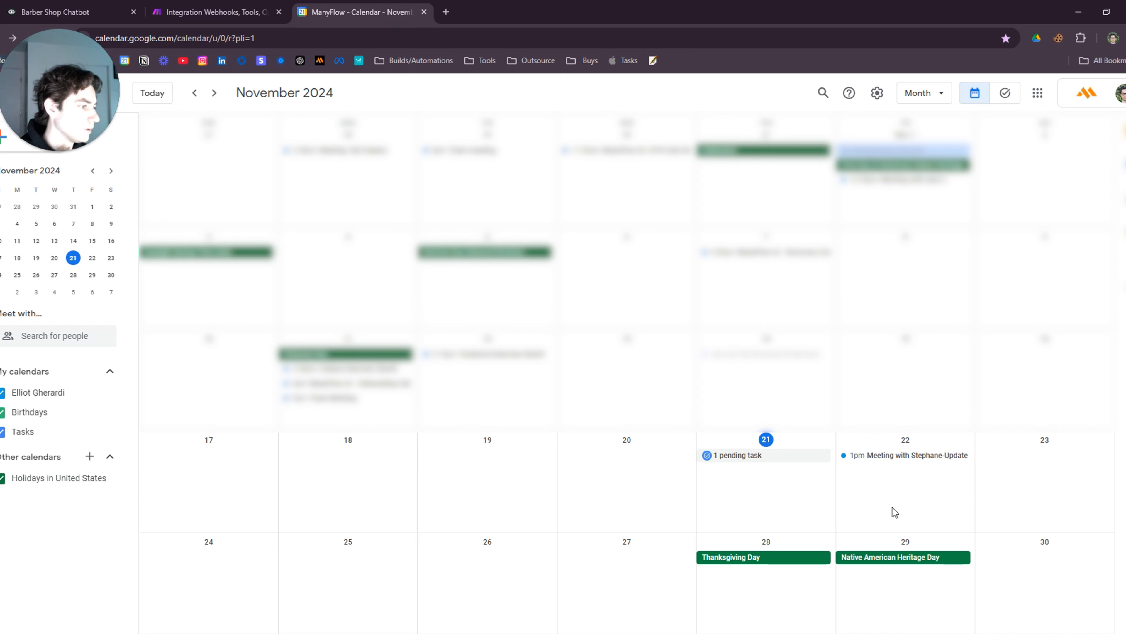
pyautogui.click(55, 12)
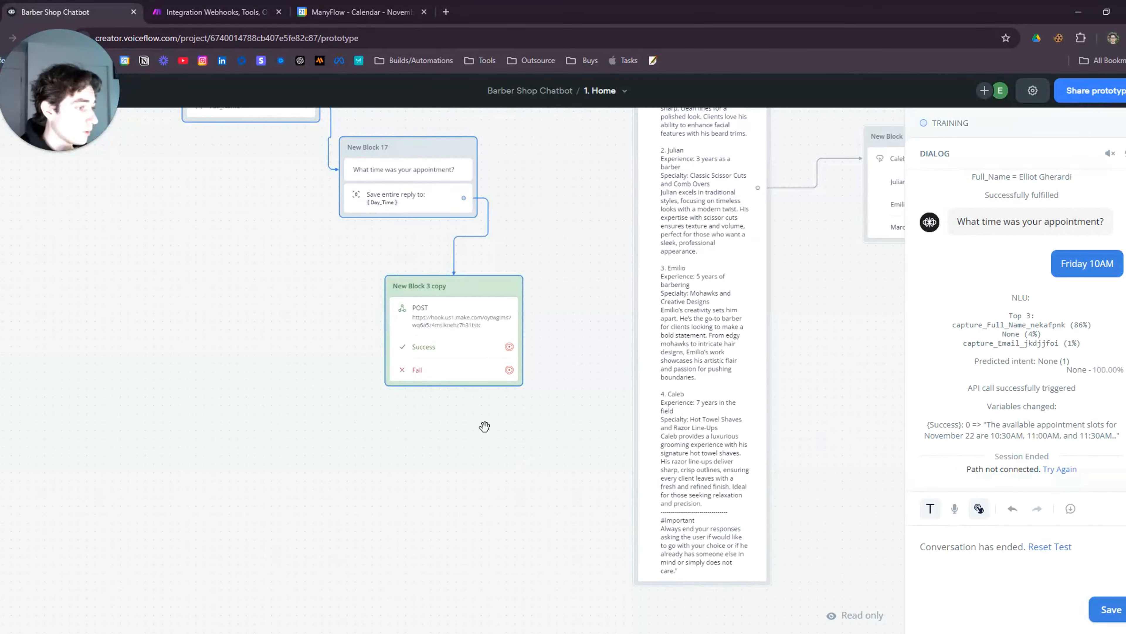
# Exit the test, move New Block 3 copy left, and drag a new link from Success
pyautogui.click(407, 372)
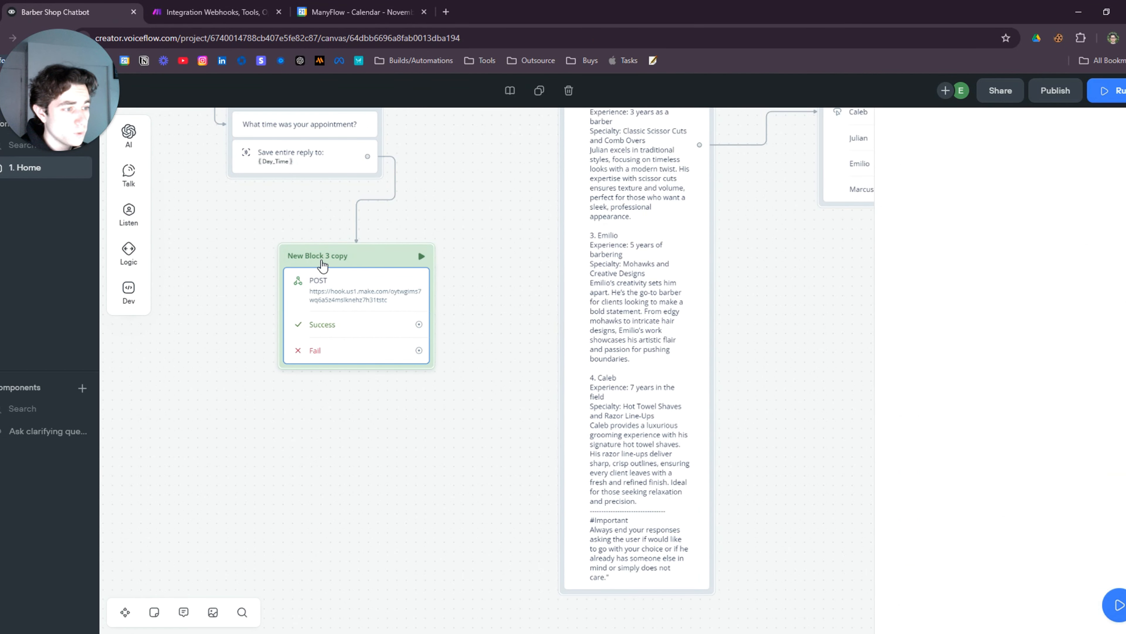
pyautogui.moveTo(356, 256); pyautogui.dragTo(232, 268)
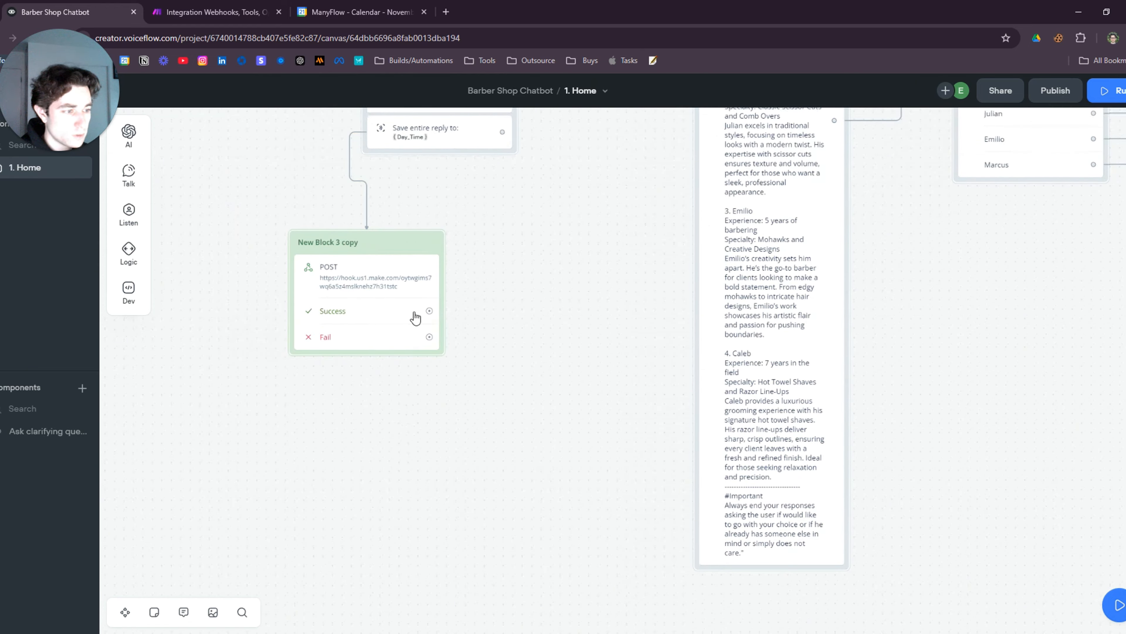
pyautogui.moveTo(429, 311); pyautogui.dragTo(506, 321)
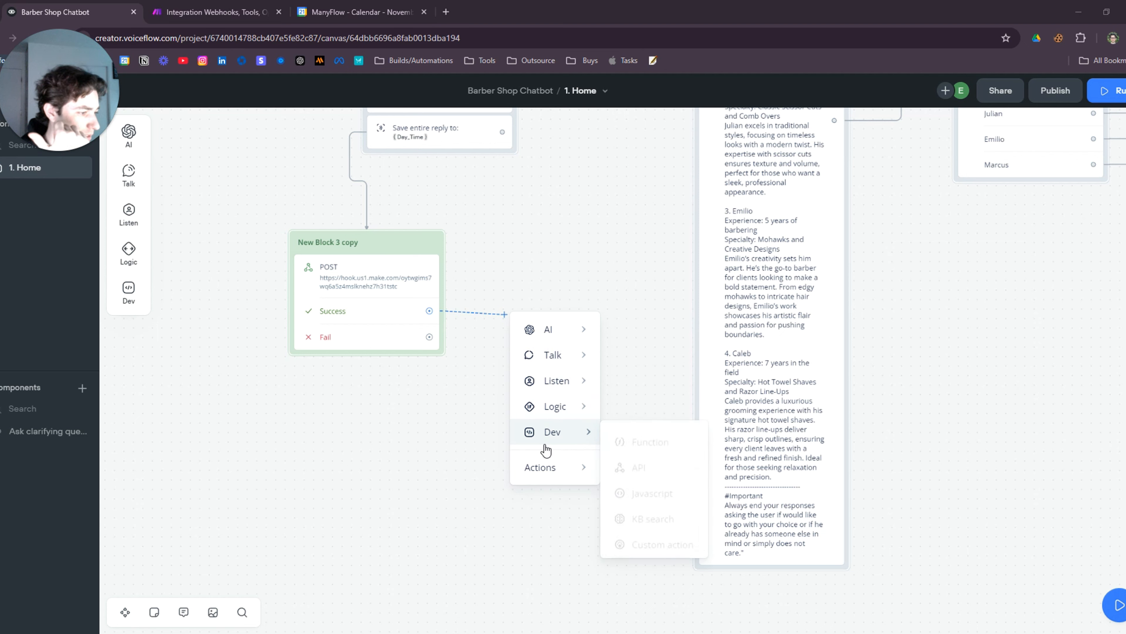
# Add a Logic > Condition step, New Block 24, after the Success path
pyautogui.moveTo(552, 466)
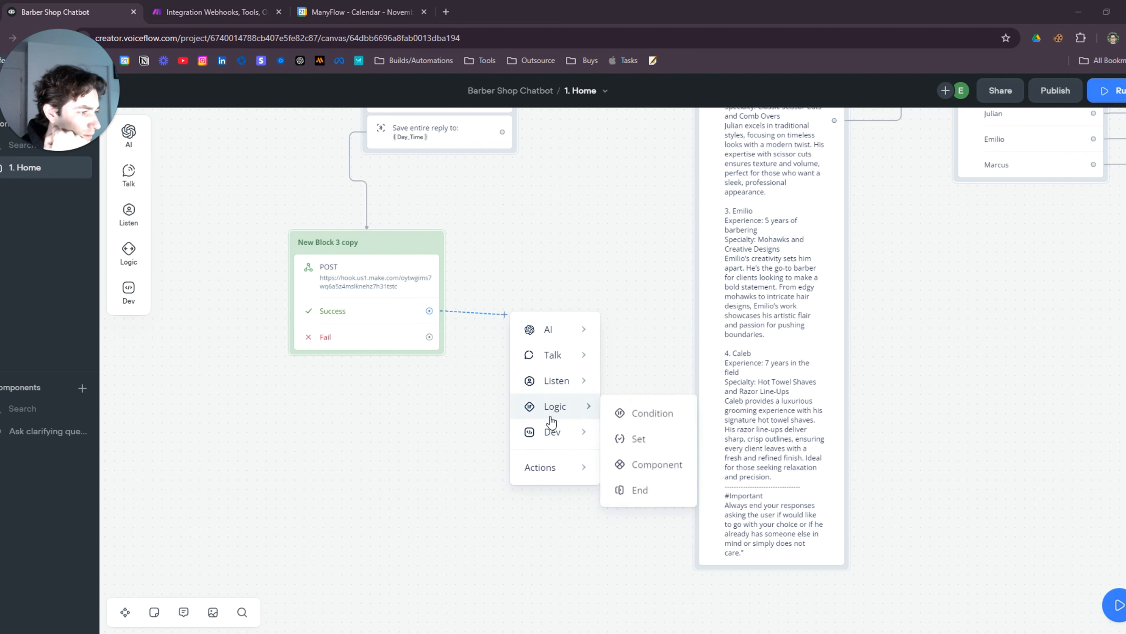
pyautogui.moveTo(562, 410)
pyautogui.click(643, 412)
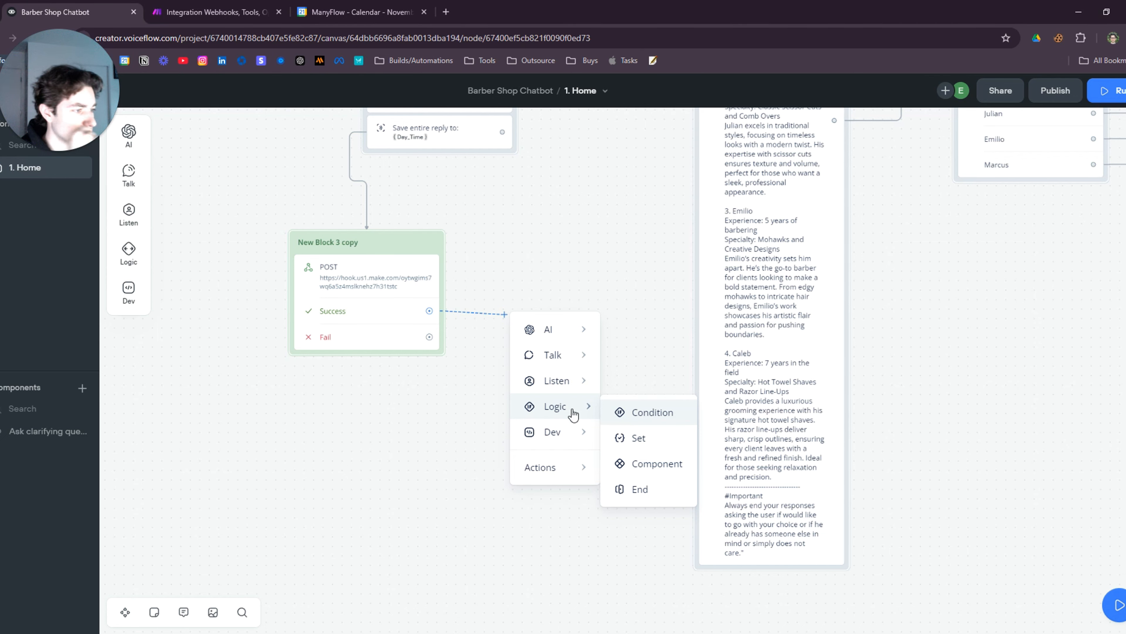
pyautogui.moveTo(595, 306); pyautogui.dragTo(556, 272)
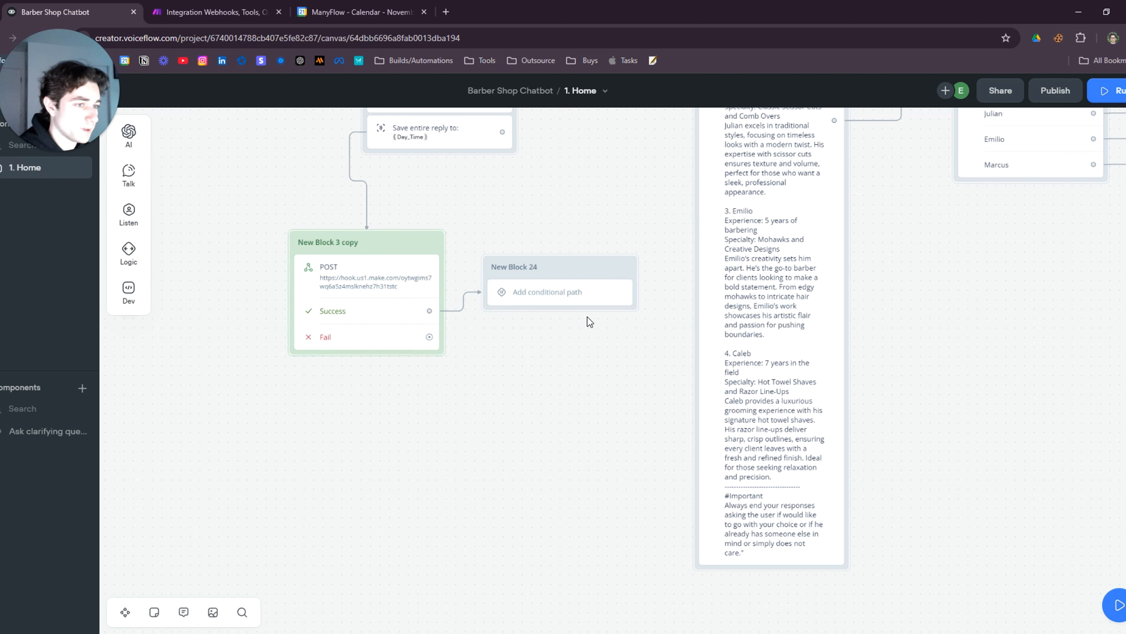
# Set the condition to variable success, operator is, value 0
pyautogui.click(549, 307)
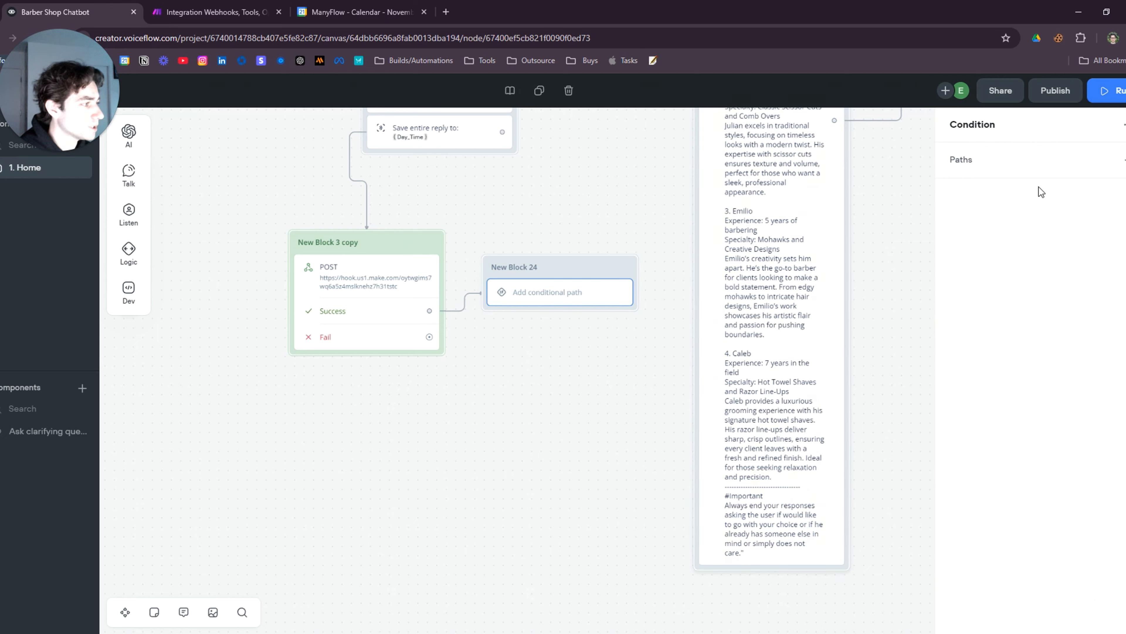
pyautogui.click(1073, 201)
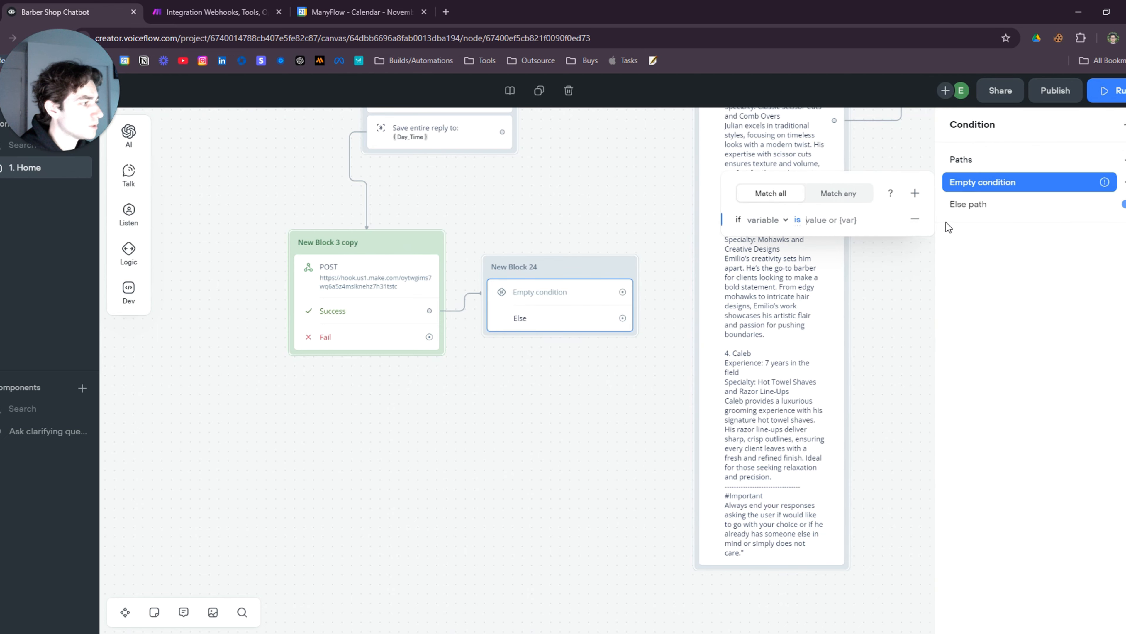
pyautogui.click(749, 223)
pyautogui.write('success')
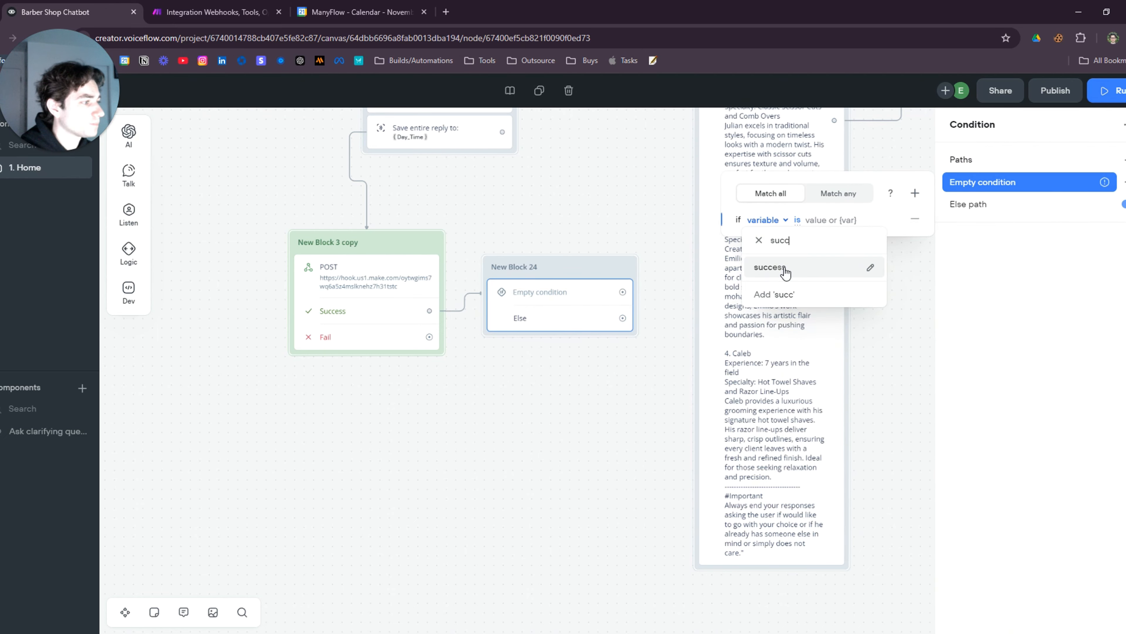
pyautogui.click(782, 268)
pyautogui.click(798, 220)
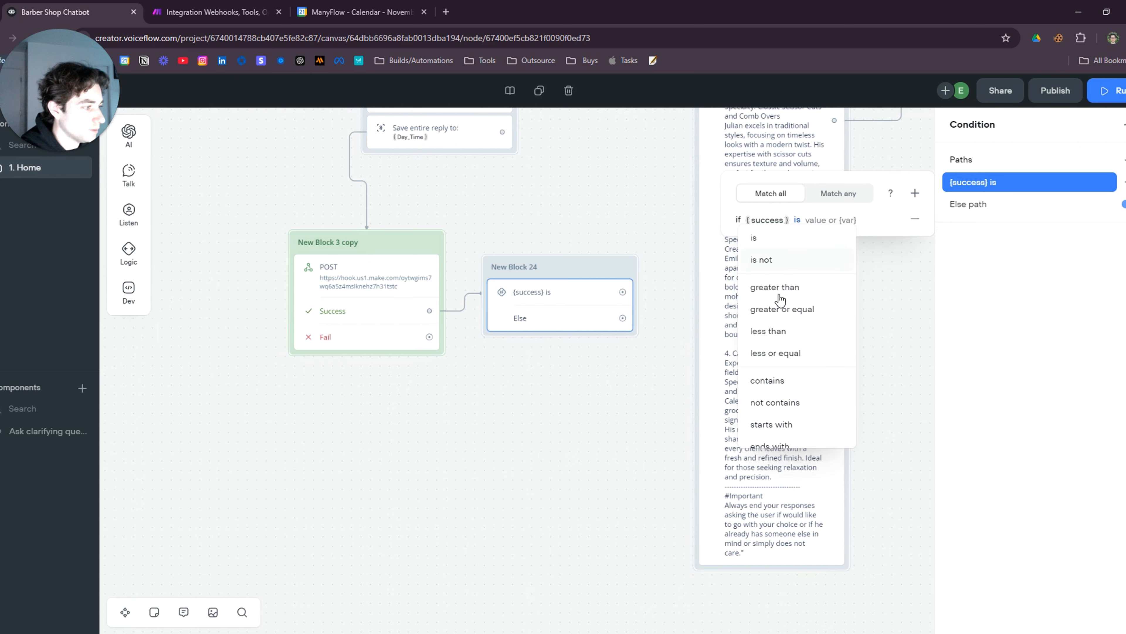
pyautogui.click(796, 242)
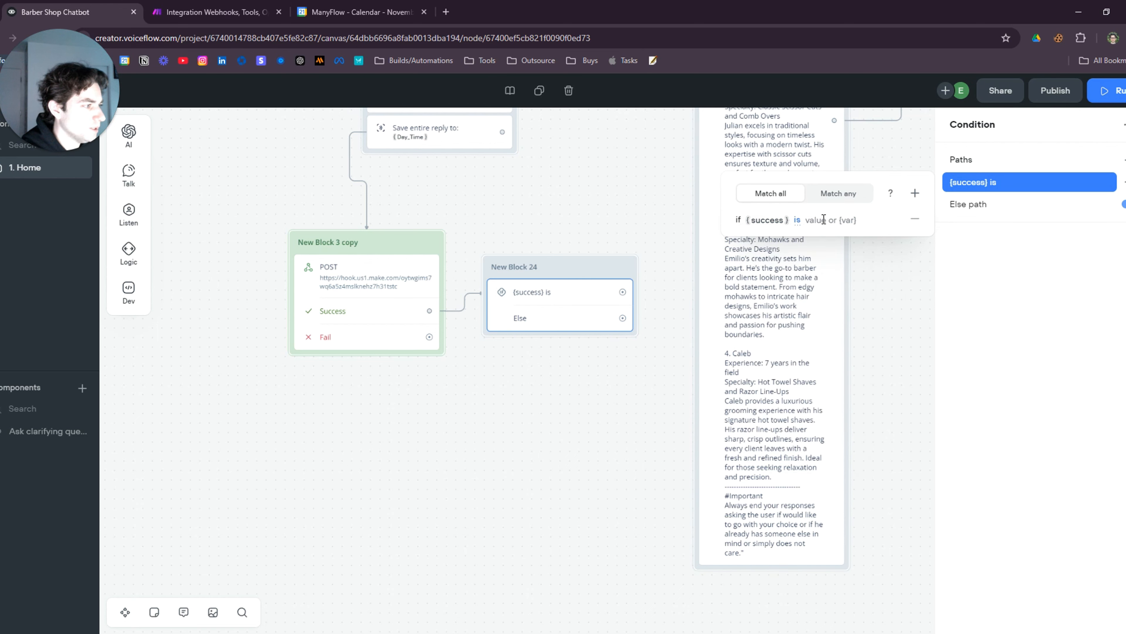
pyautogui.write('0')
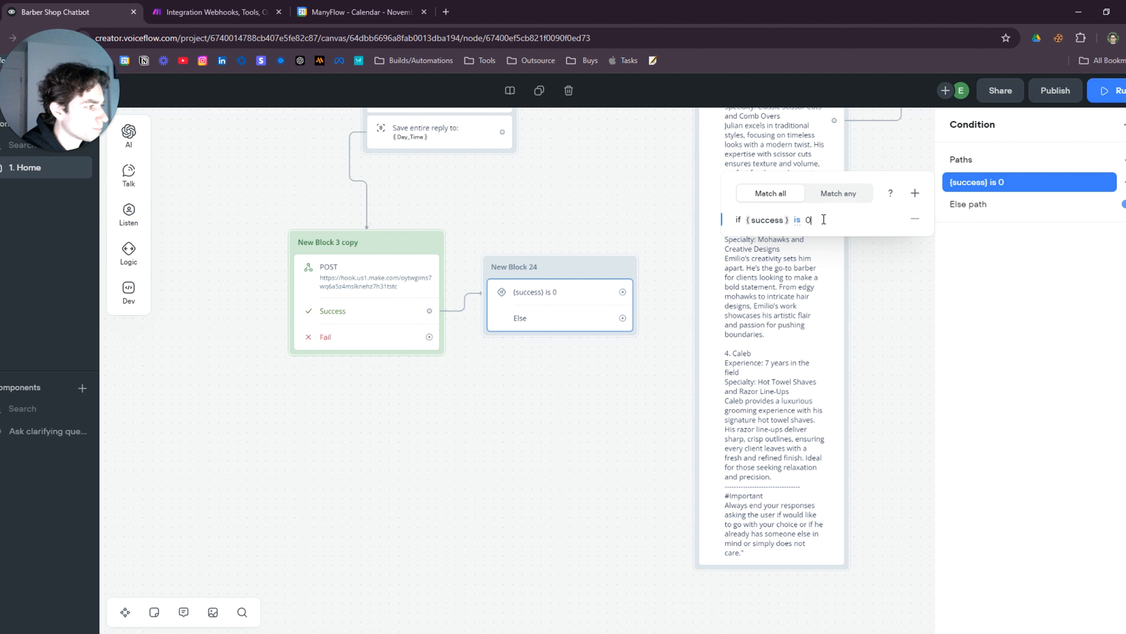
# Nudge New Block 24 upward and start a new step from its {success} is 0 path
pyautogui.click(569, 408)
pyautogui.moveTo(578, 267); pyautogui.dragTo(580, 237)
pyautogui.click(624, 261)
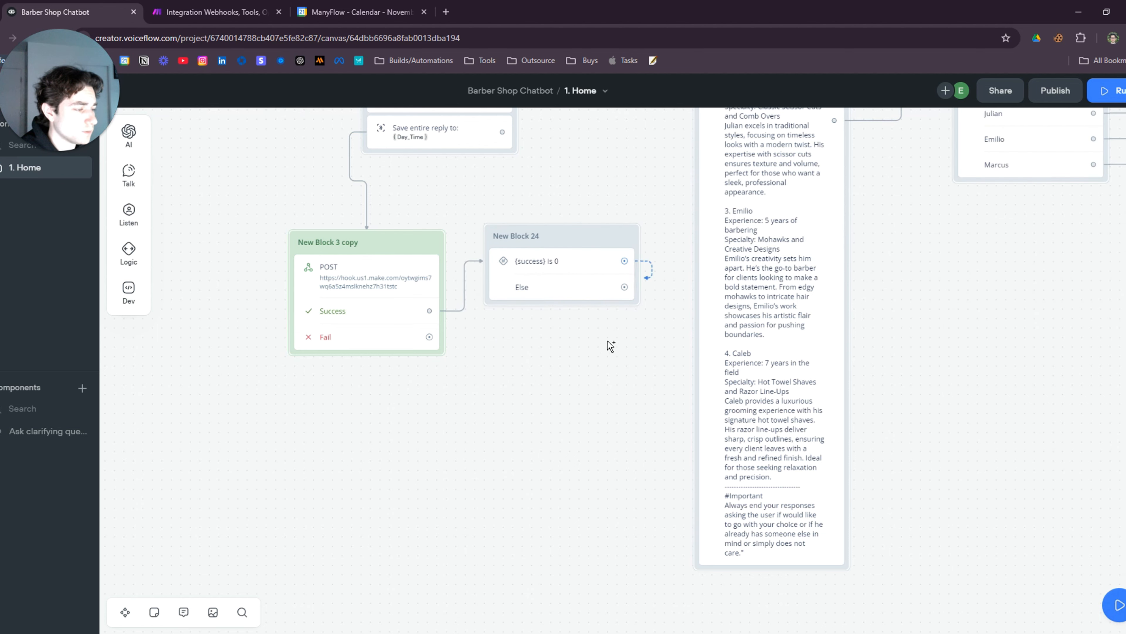
pyautogui.click(552, 400)
# Add message step New Block 25 on the {success} is 0 path with the not-found text
pyautogui.moveTo(601, 442)
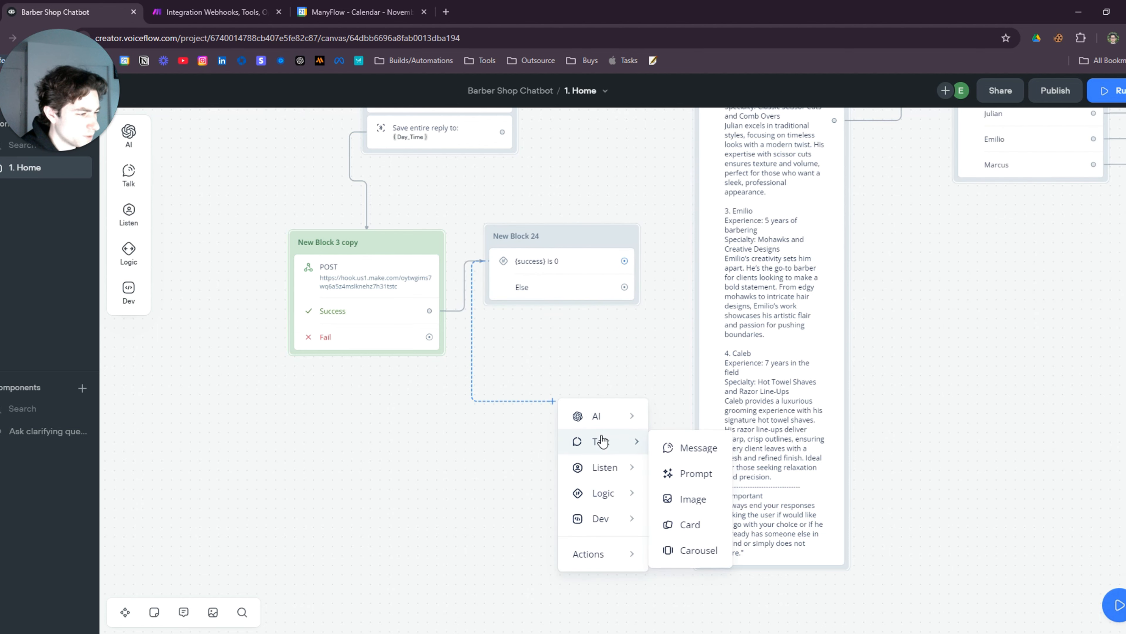
pyautogui.click(706, 459)
pyautogui.moveTo(654, 384); pyautogui.dragTo(580, 369)
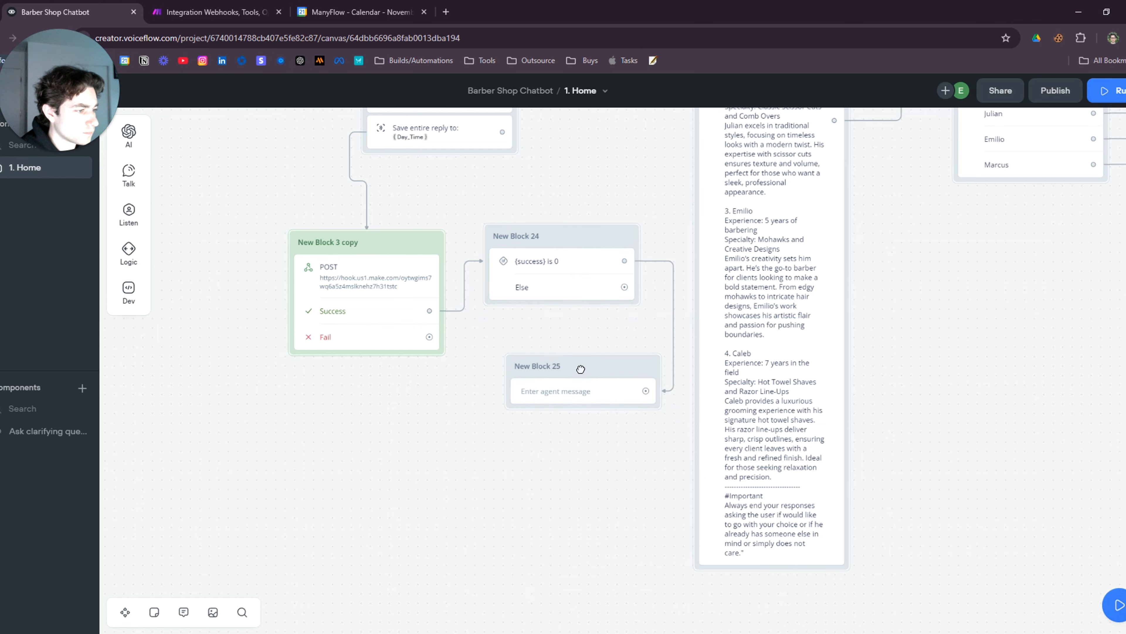
pyautogui.click(577, 391)
pyautogui.click(992, 177)
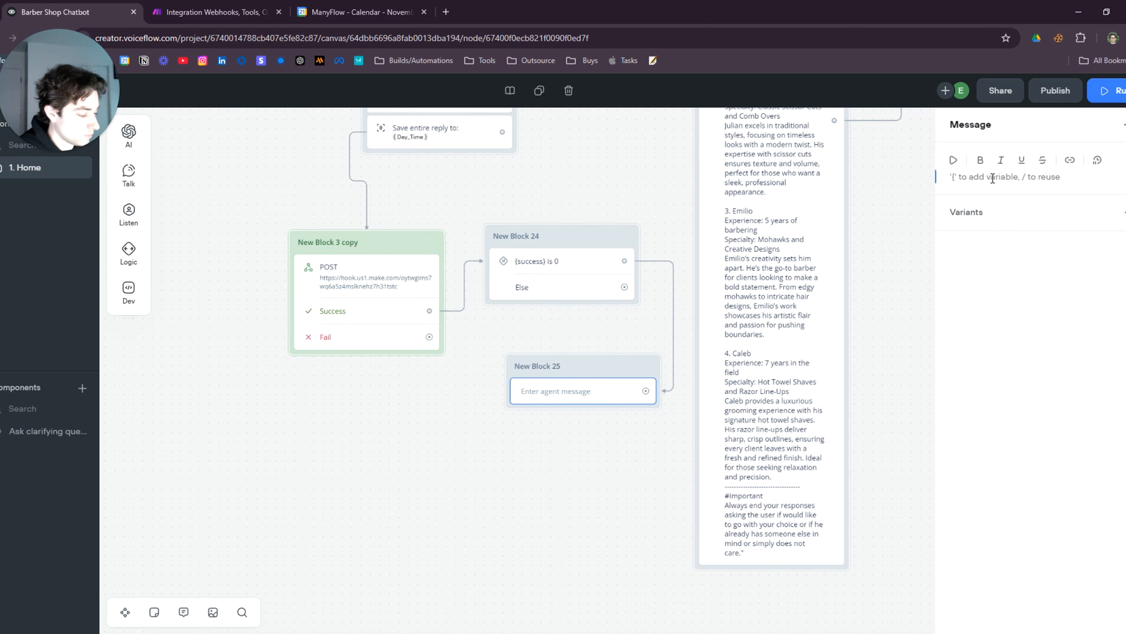
pyautogui.write('Un')
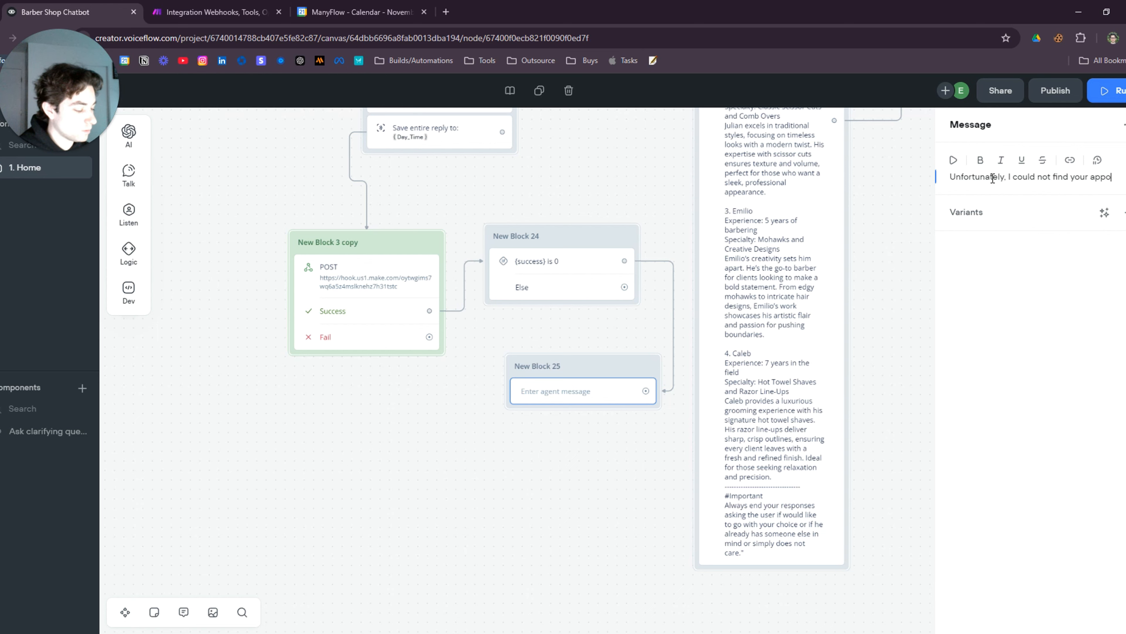
pyautogui.write('e')
pyautogui.press('BackSpace')
pyautogui.press('BackSpace')
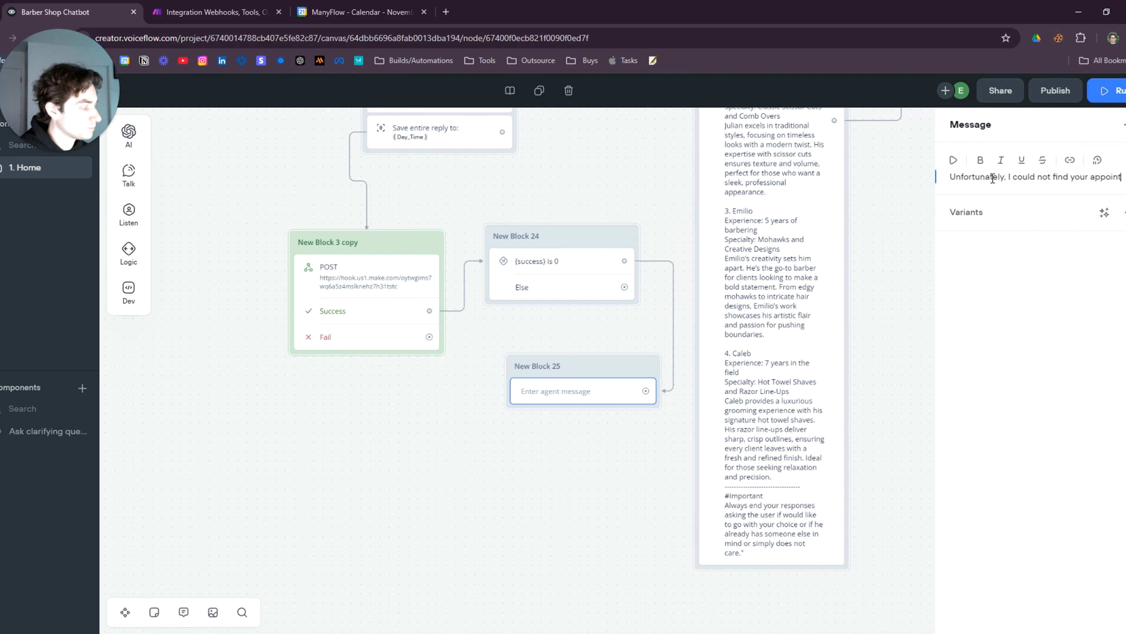
pyautogui.write('ment, please try again.')
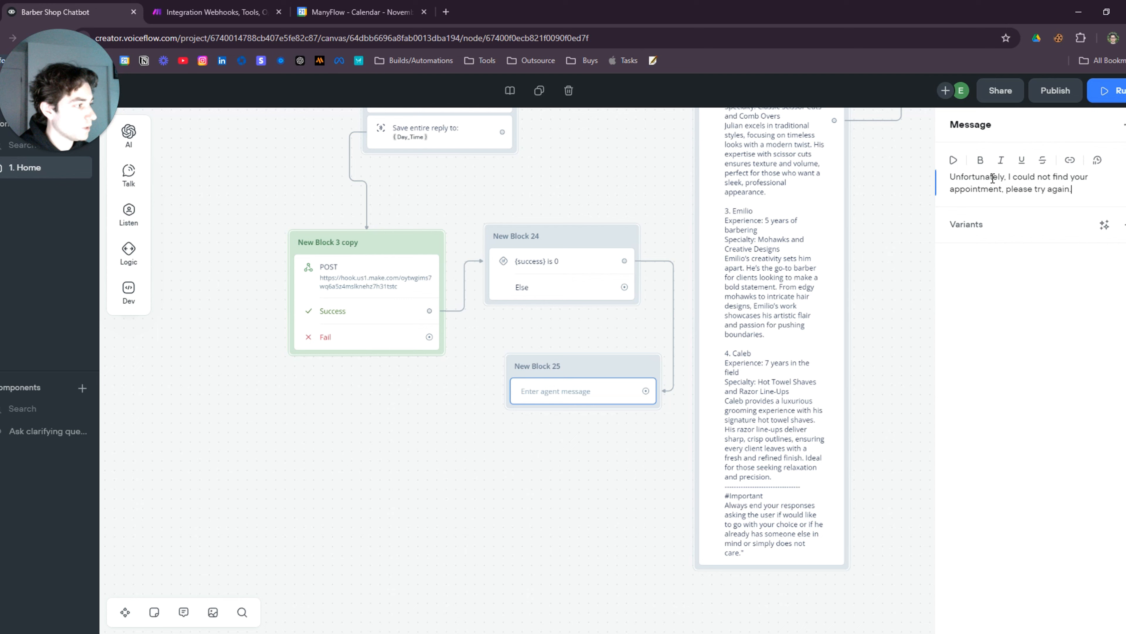
pyautogui.click(631, 458)
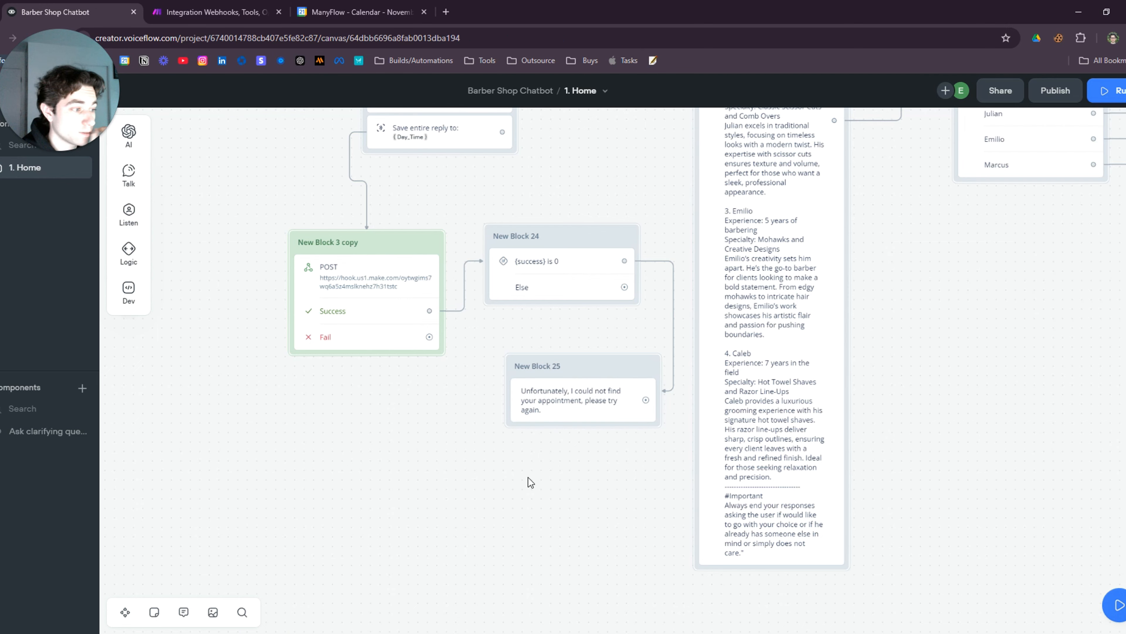
# Attempt to link New Block 25 back to the time question, then dismiss the stray link
pyautogui.moveTo(633, 445); pyautogui.dragTo(687, 503)
pyautogui.scroll(-1, 687, 503)
pyautogui.moveTo(699, 462); pyautogui.dragTo(537, 192)
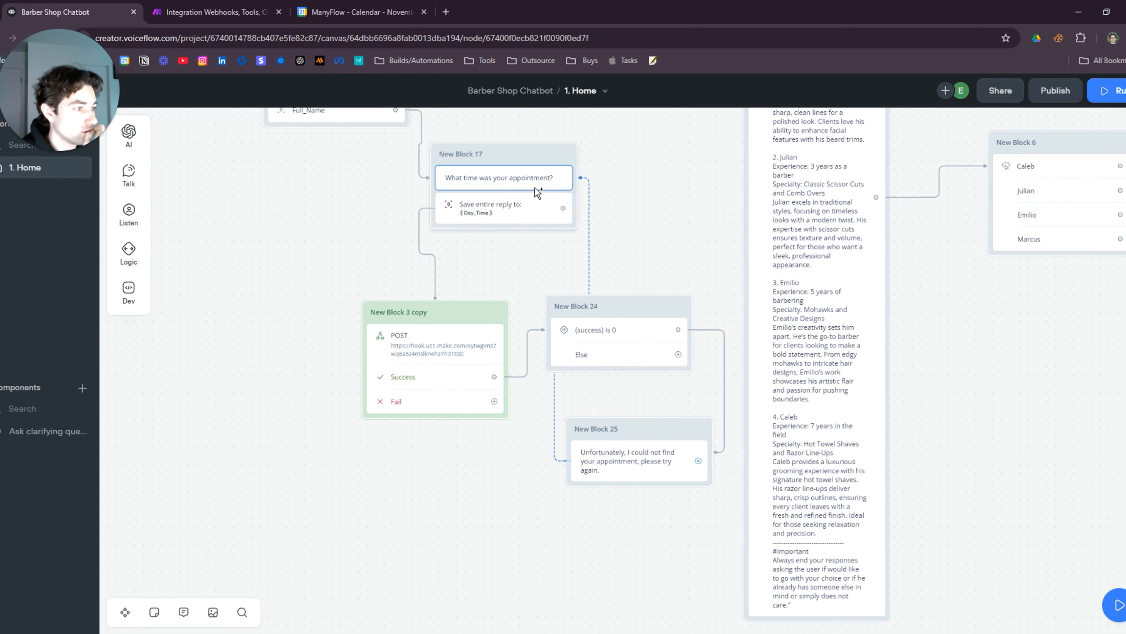
pyautogui.moveTo(365, 239); pyautogui.dragTo(274, 202)
pyautogui.click(520, 495)
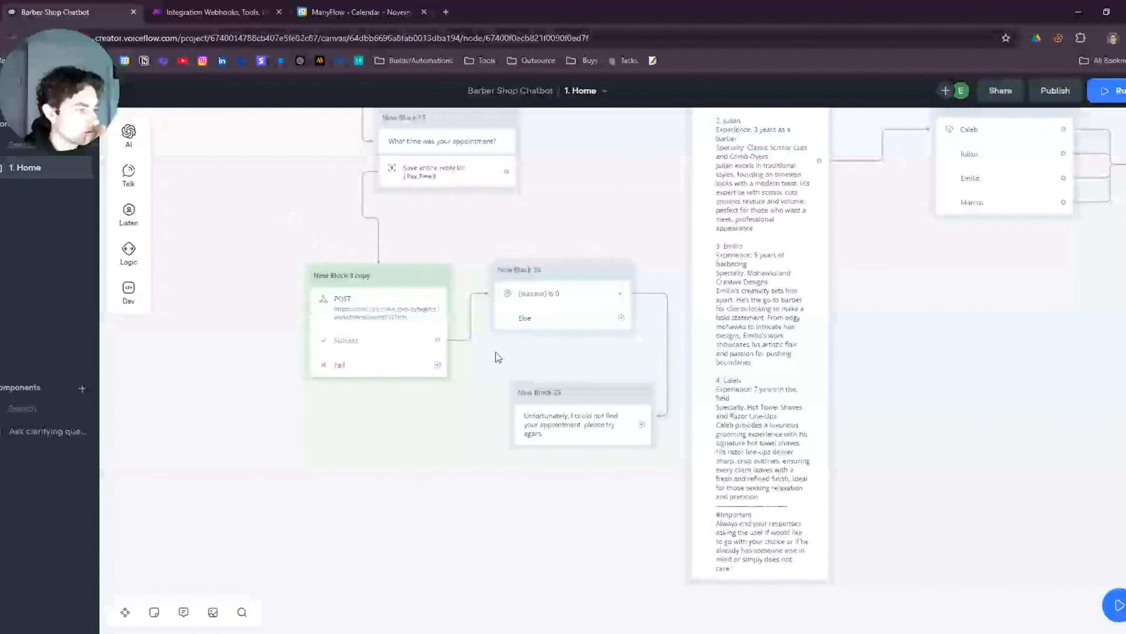
# Fix 'try' in the retry message and append 'day and time'
pyautogui.click(578, 433)
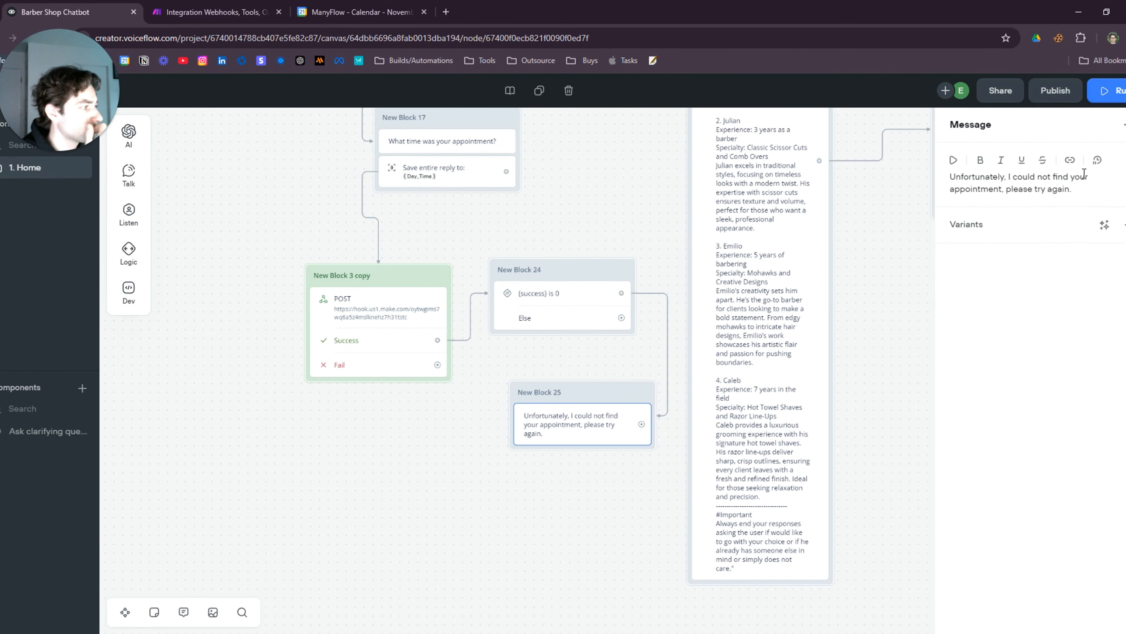
pyautogui.doubleClick(1040, 190)
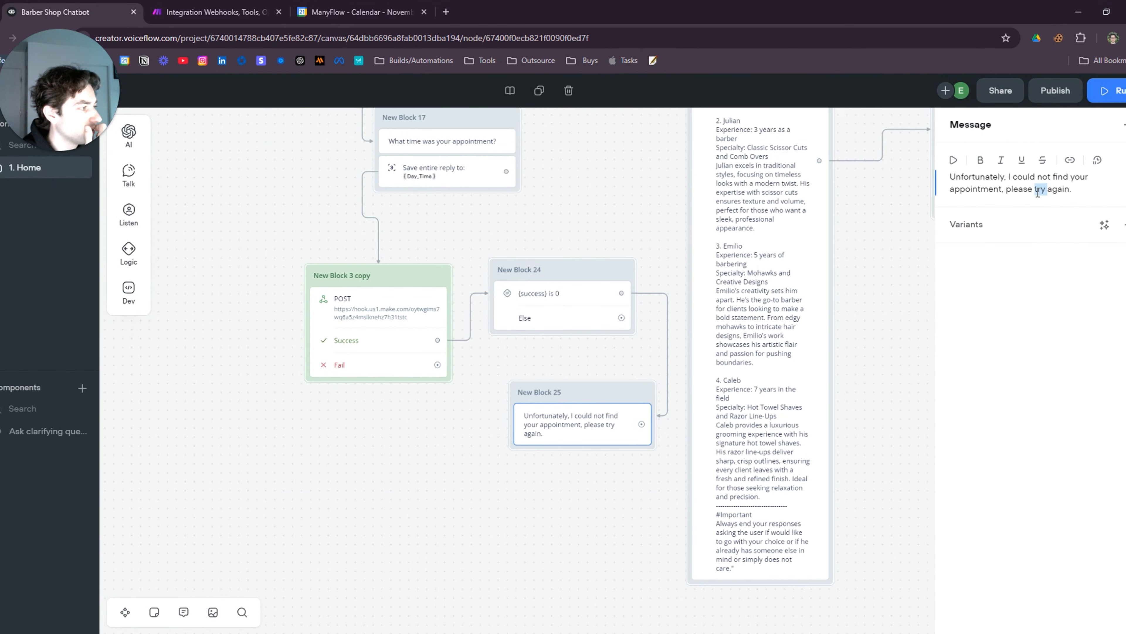
pyautogui.press('BackSpace')
pyautogui.write('try')
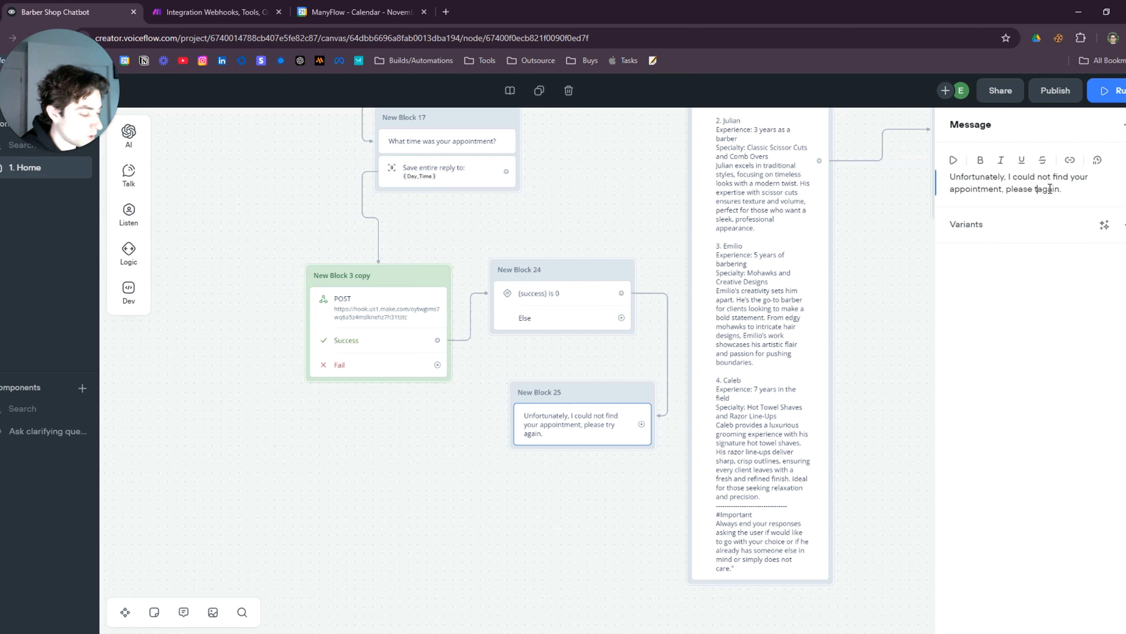
pyautogui.click(1083, 193)
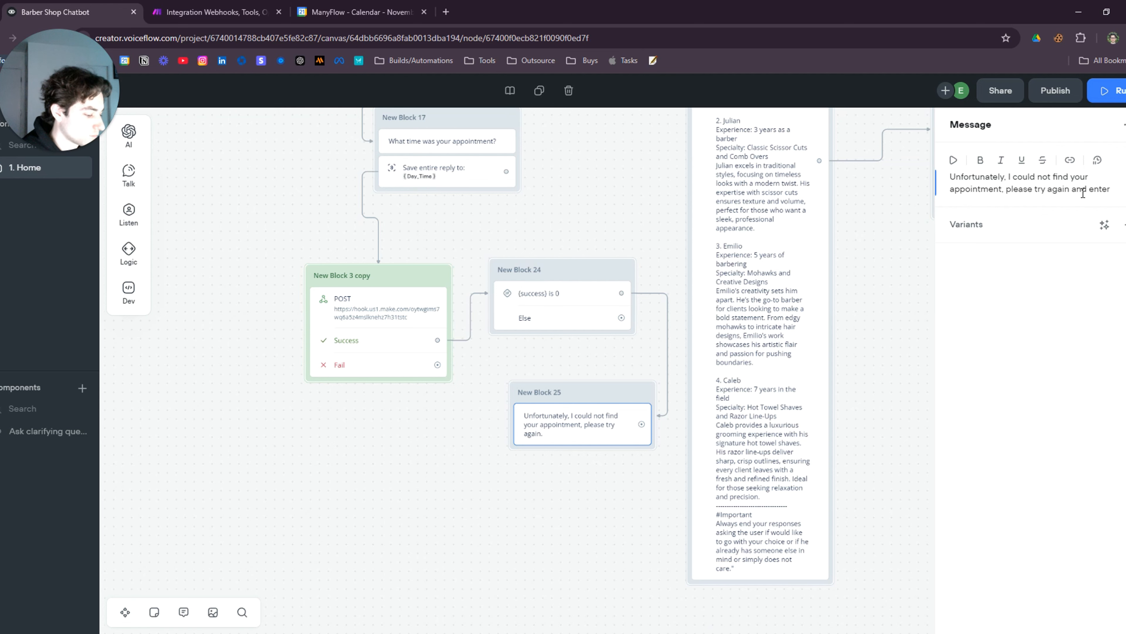
pyautogui.write('day')
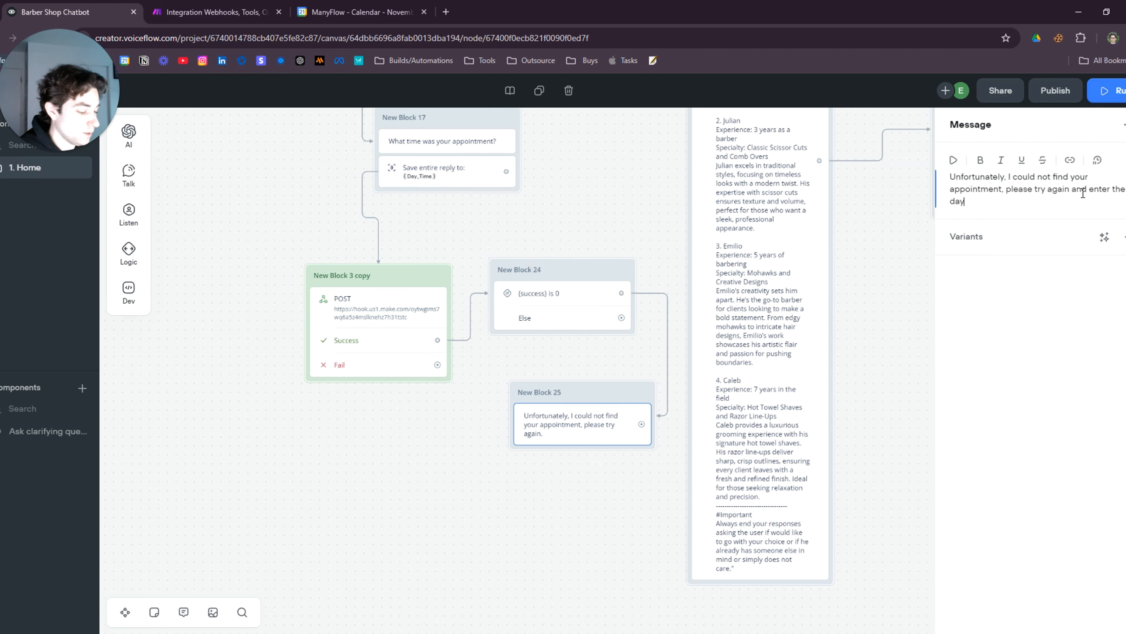
pyautogui.write(' and time.')
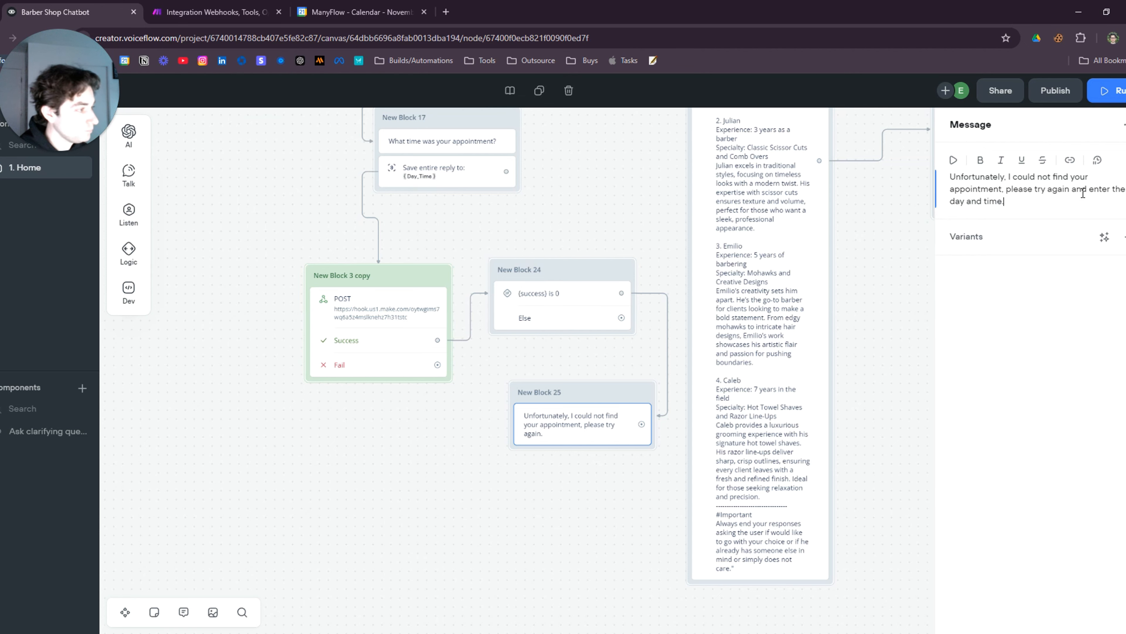
pyautogui.click(468, 456)
# Loop New Block 25 back to New Block 17's time-capture step
pyautogui.moveTo(468, 456); pyautogui.dragTo(654, 576)
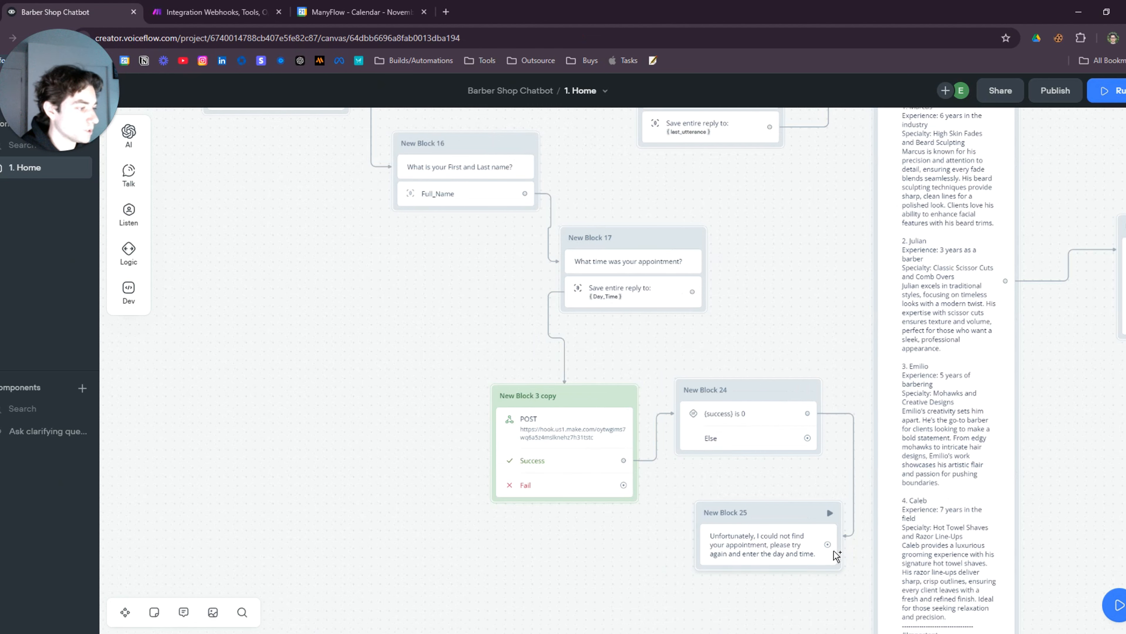
pyautogui.moveTo(827, 544); pyautogui.dragTo(634, 292)
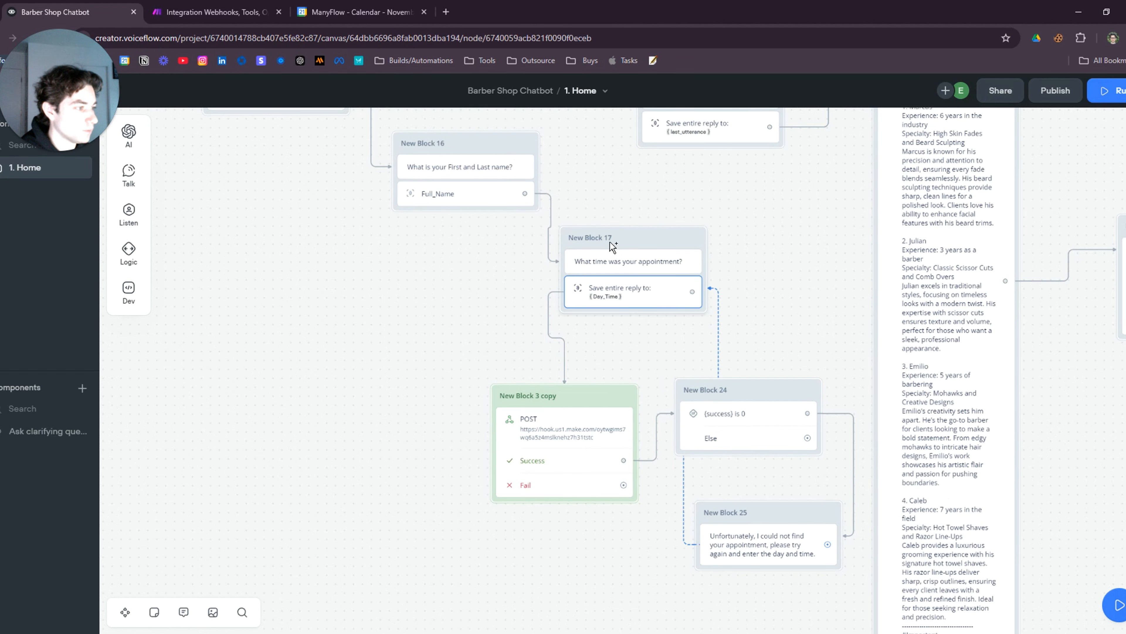
pyautogui.moveTo(772, 337); pyautogui.dragTo(717, 232)
pyautogui.click(603, 229)
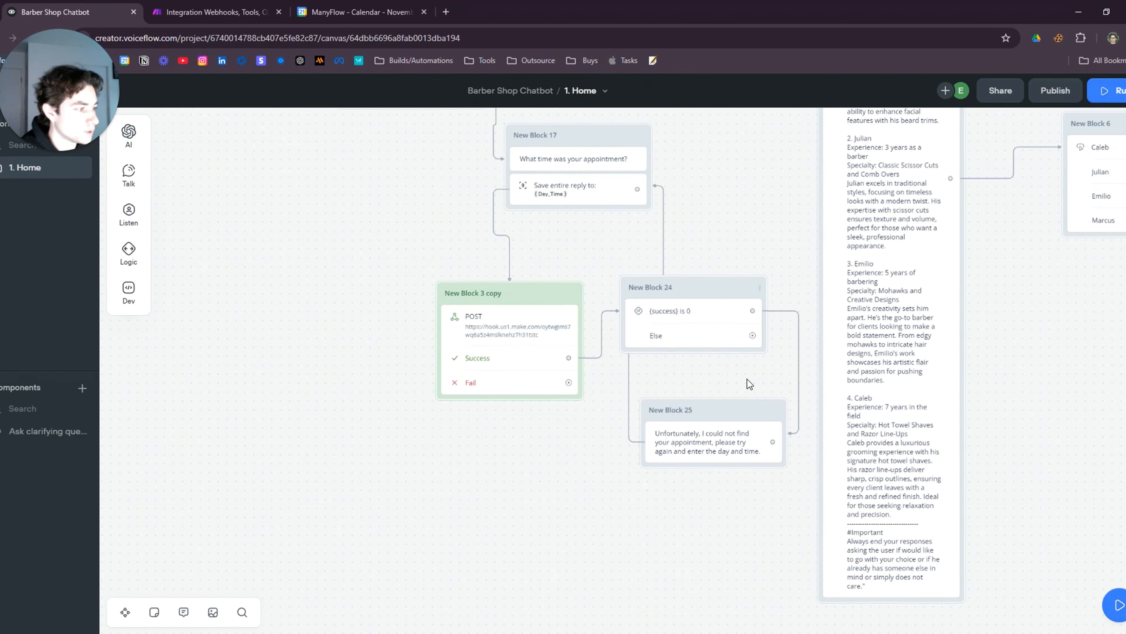
pyautogui.moveTo(752, 336); pyautogui.dragTo(544, 522)
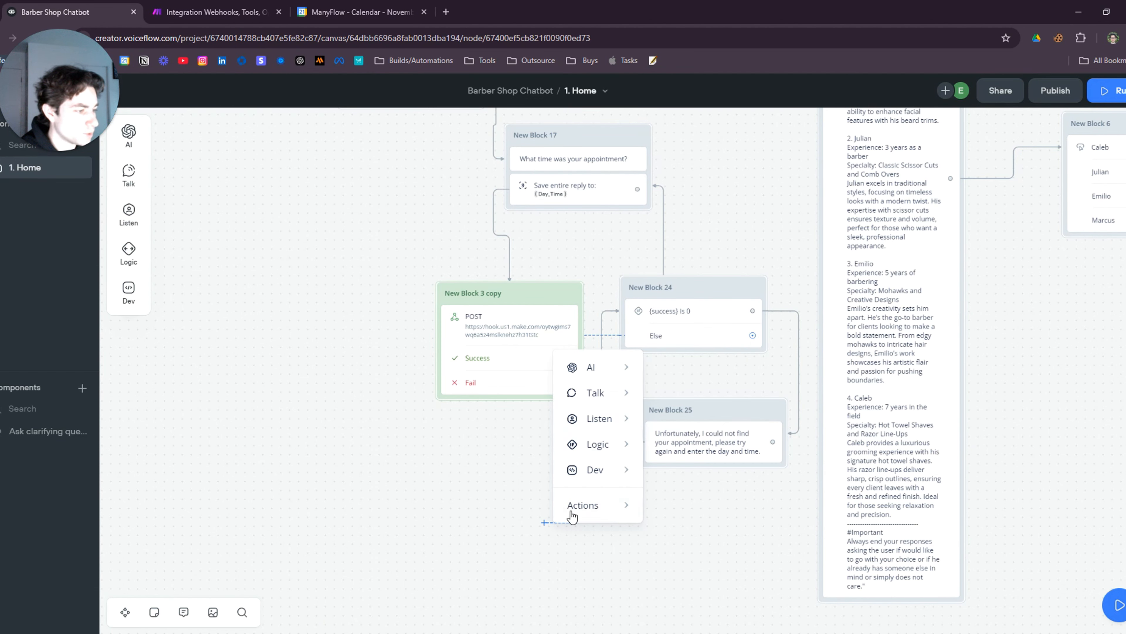
# On the Else branch, add message step New Block 26 that outputs {success}
pyautogui.moveTo(585, 397)
pyautogui.click(673, 402)
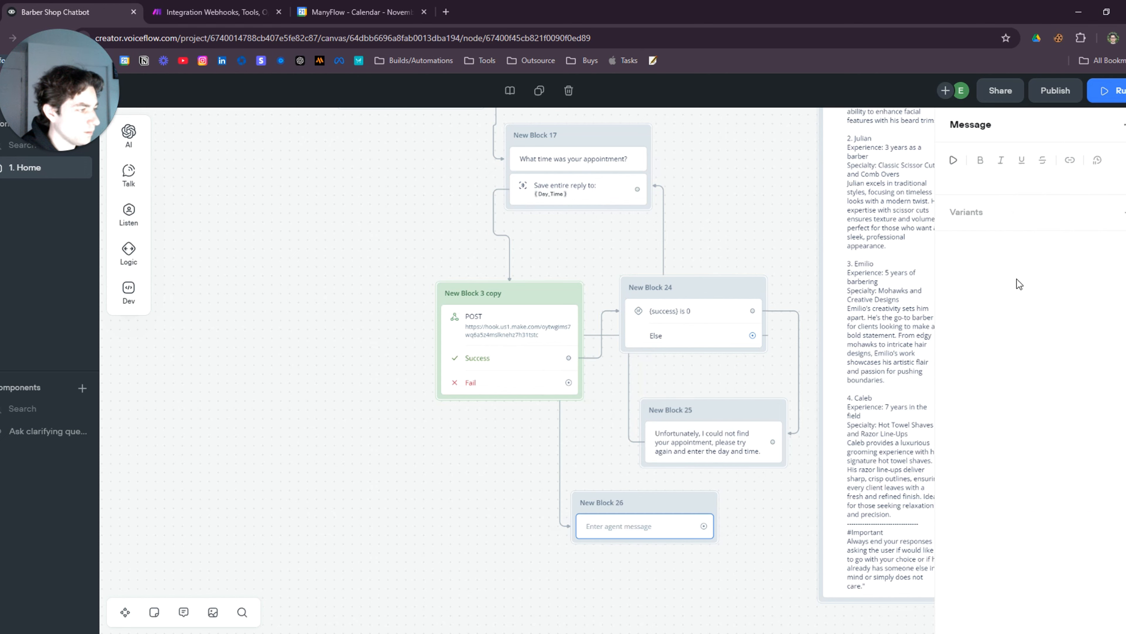
pyautogui.click(976, 178)
pyautogui.write('{')
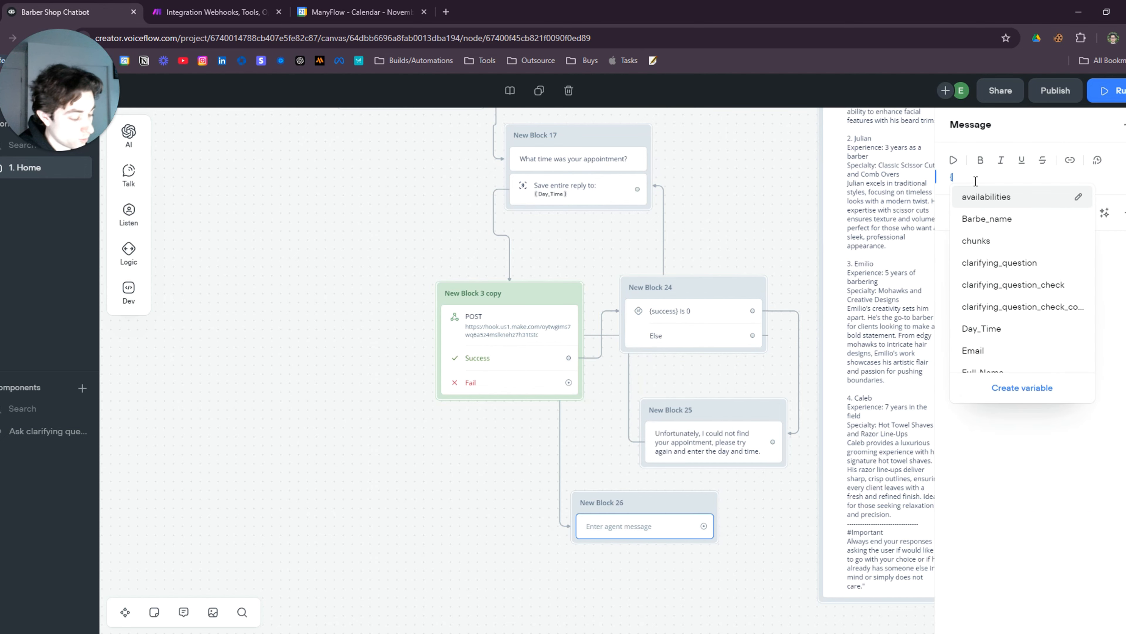
pyautogui.write('suc')
pyautogui.click(979, 196)
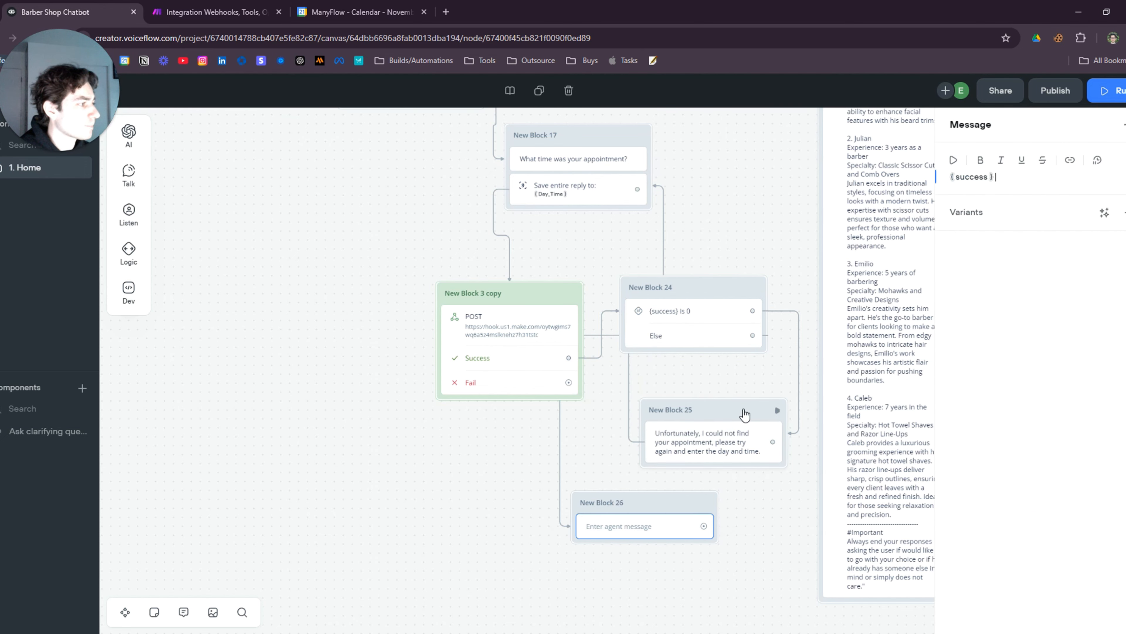
pyautogui.scroll(-3, 764, 530)
pyautogui.click(742, 432)
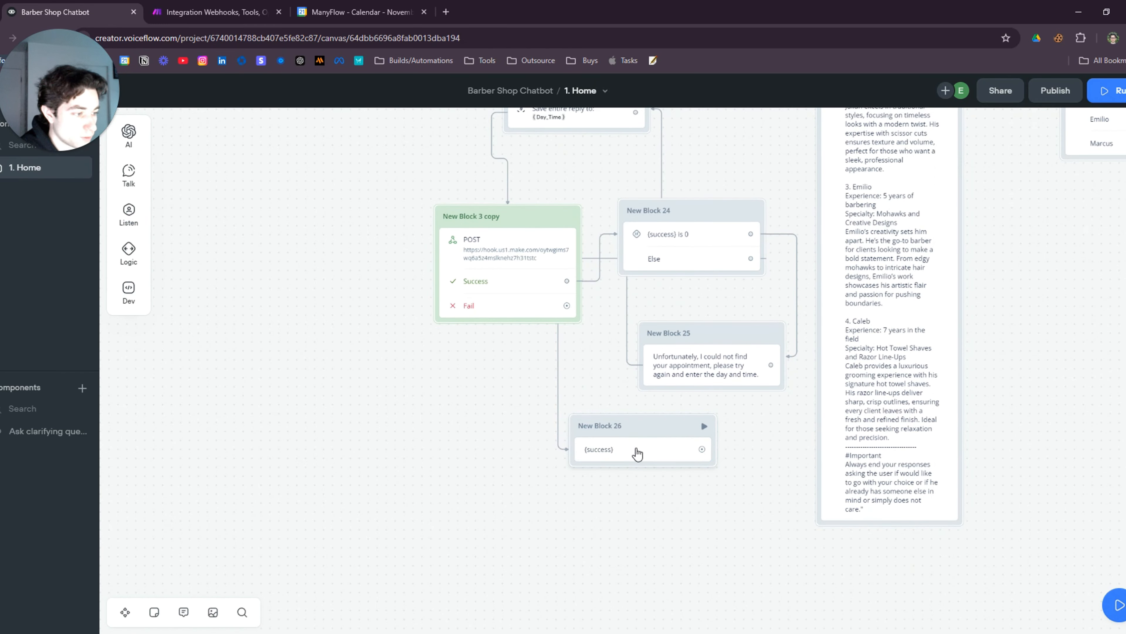
# Add an Actions > End step after the {success} message
pyautogui.click(628, 452)
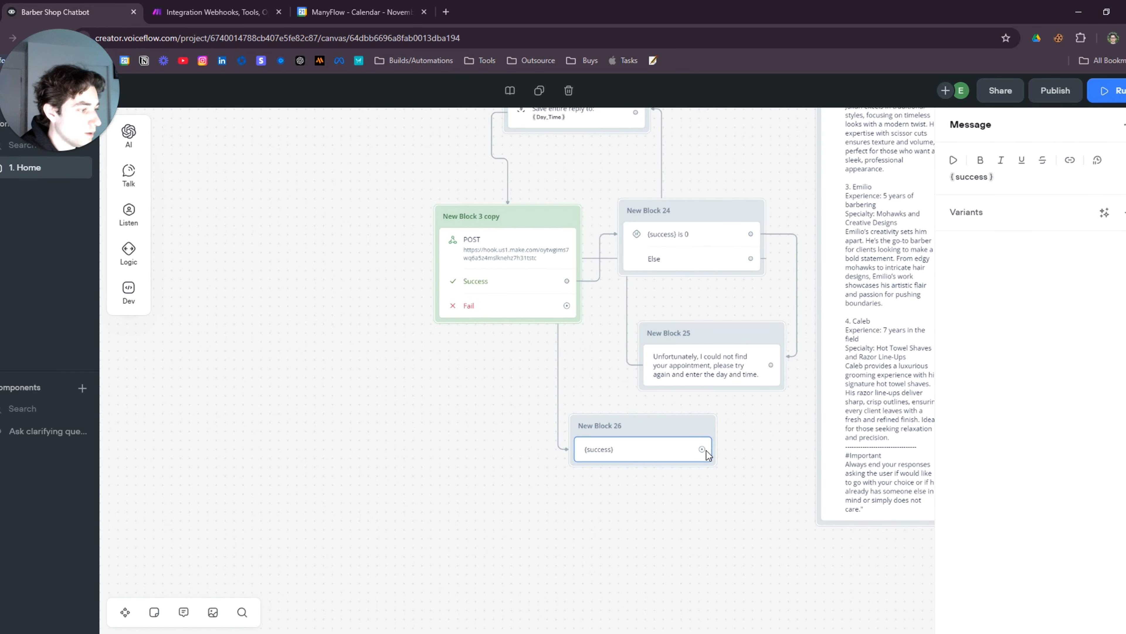
pyautogui.moveTo(703, 449); pyautogui.dragTo(730, 464)
pyautogui.moveTo(783, 506)
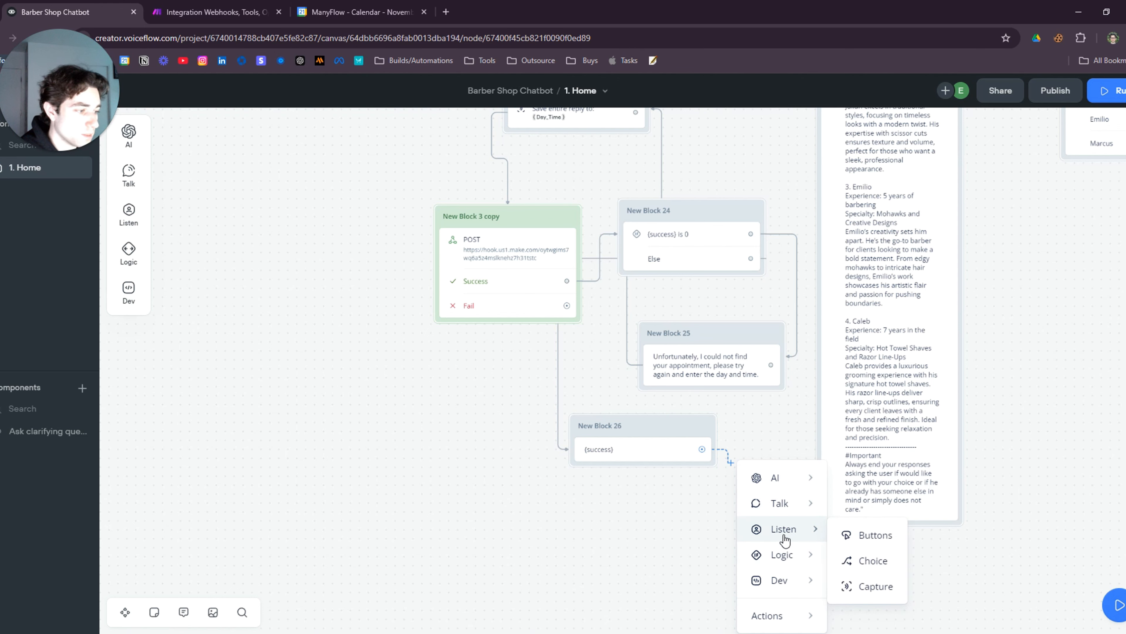
pyautogui.moveTo(816, 614)
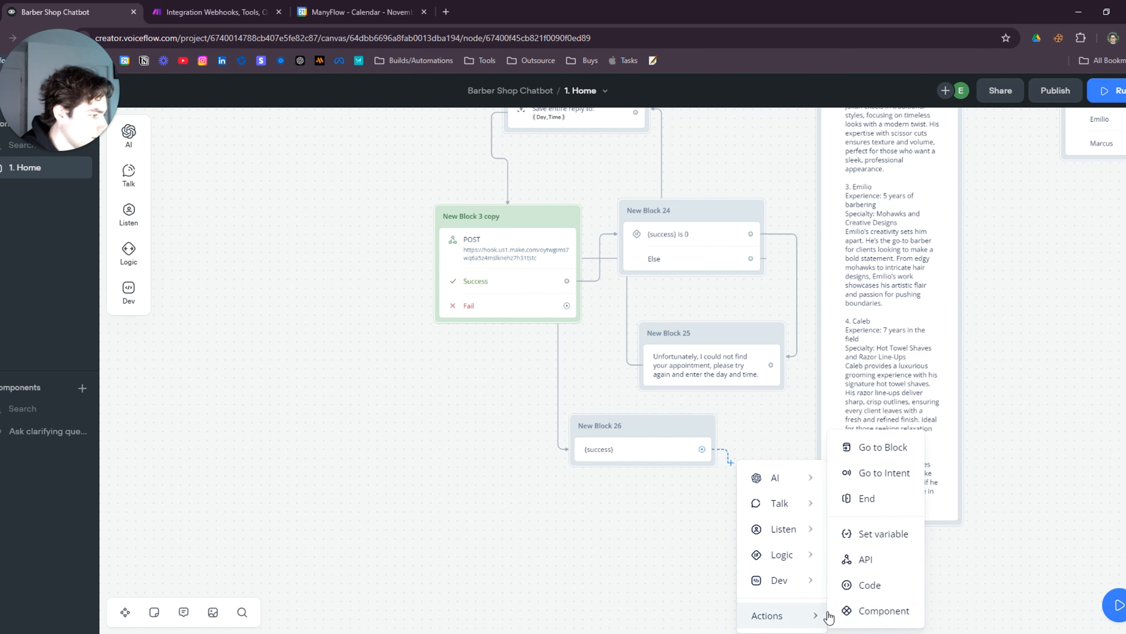
pyautogui.click(865, 499)
pyautogui.scroll(-10, 734, 569)
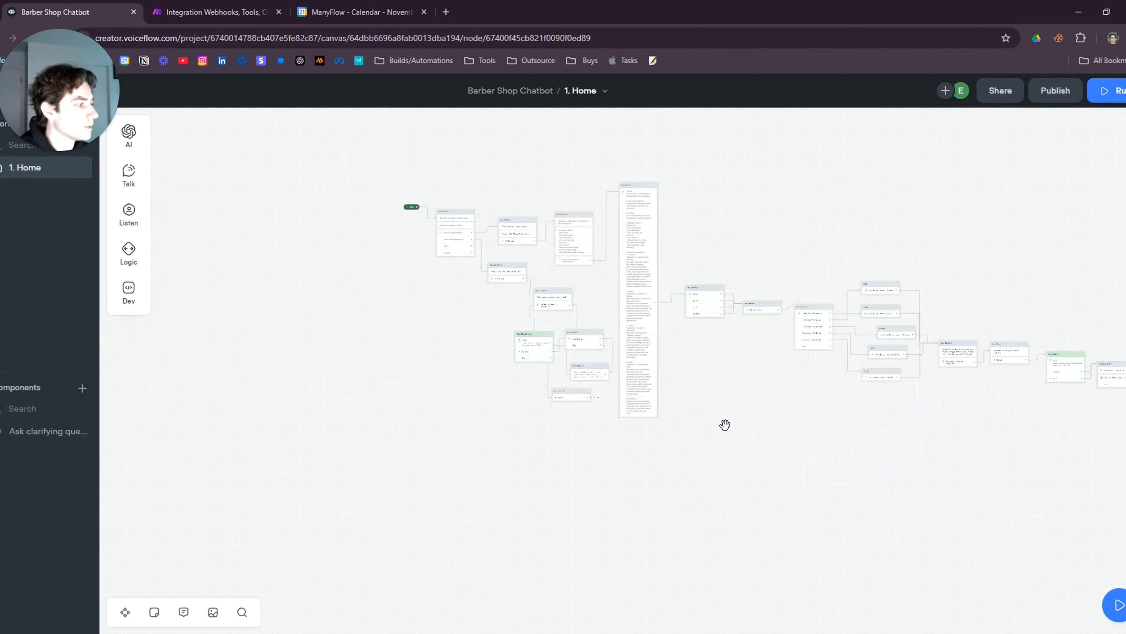